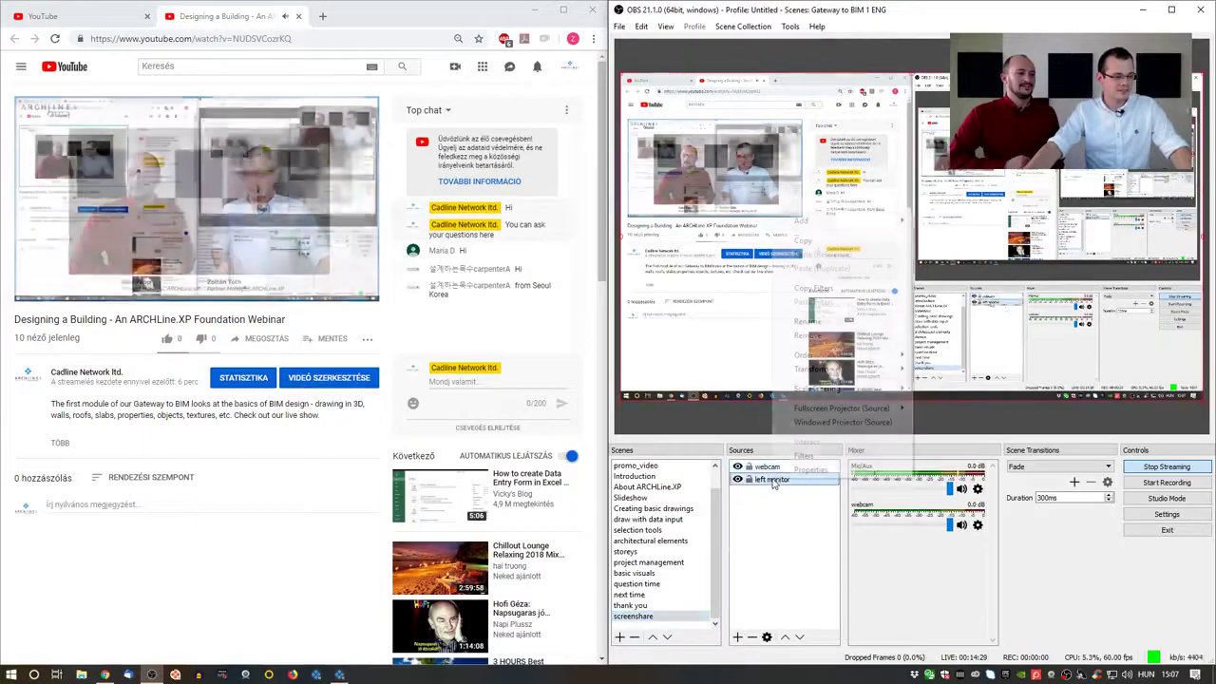
Set the "left monitor" source to capture Display 1 (1920x1080 @ 1920,9).
{"action": "right_click", "coordinate": [772, 479]}
{"action": "left_click", "coordinate": [808, 542]}
{"action": "left_click", "coordinate": [770, 419]}
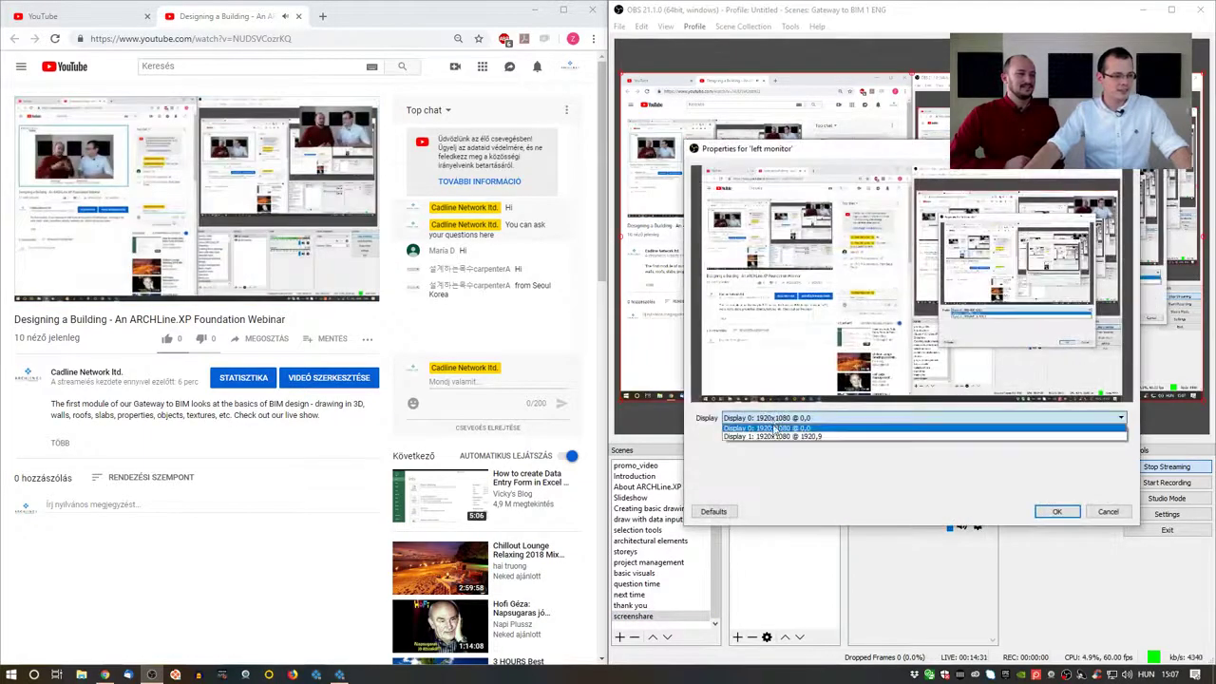
{"action": "left_click", "coordinate": [765, 434]}
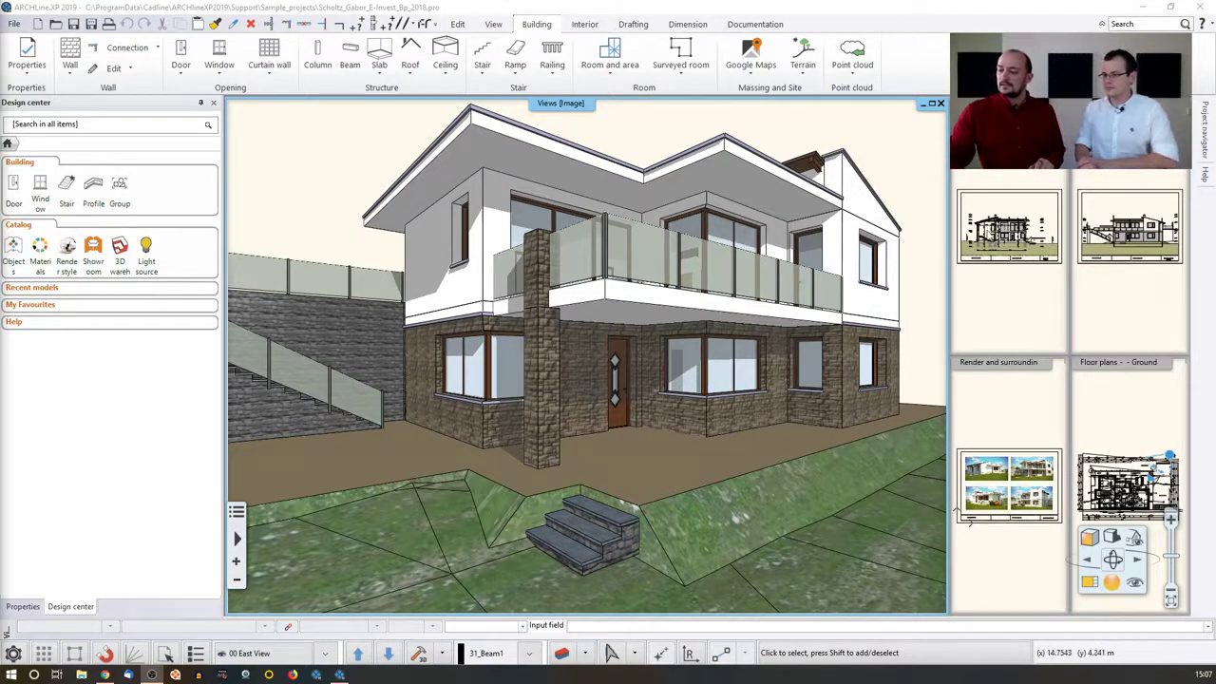
In ARCHLine.XP, leave the open sample house project and bring up the window for creating or opening a project.
{"action": "left_click", "coordinate": [988, 240]}
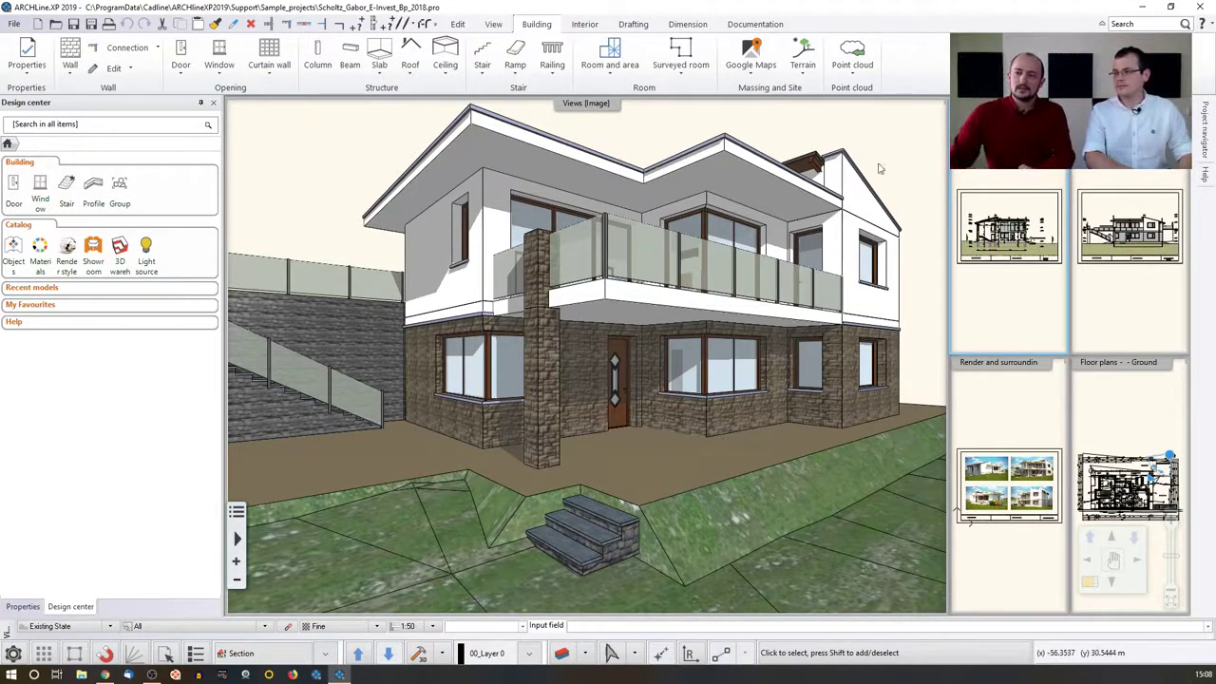
{"action": "left_click", "coordinate": [15, 24]}
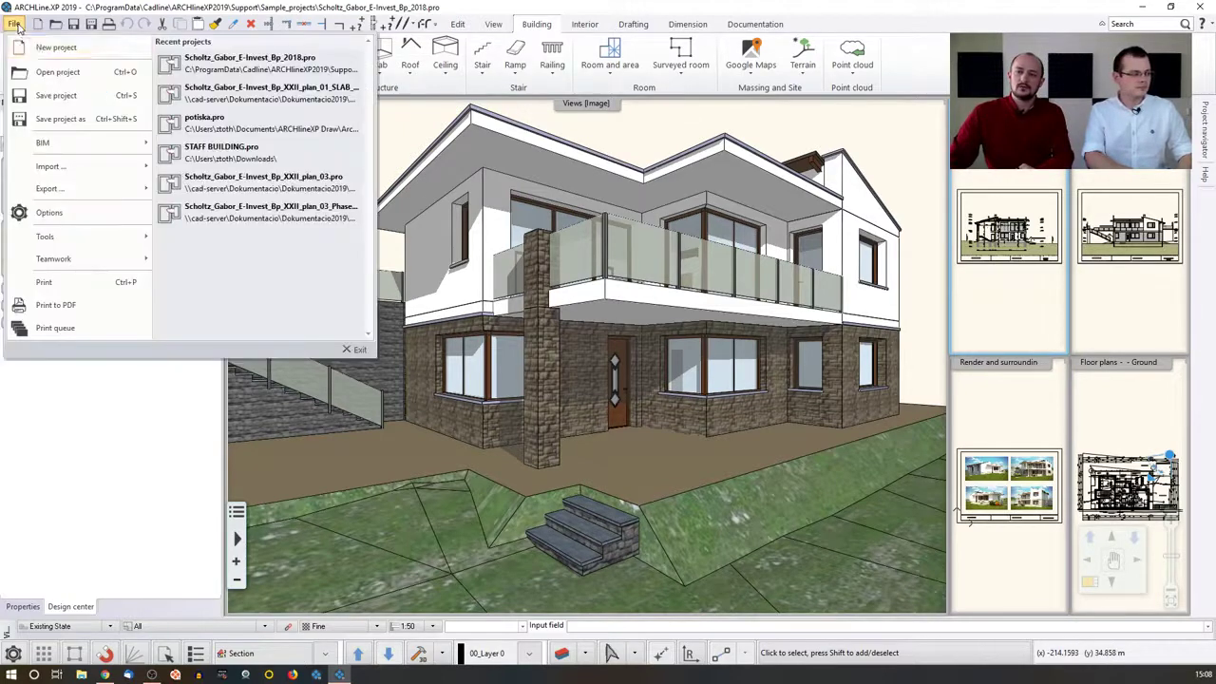
{"action": "left_click", "coordinate": [28, 45]}
{"action": "left_click", "coordinate": [501, 365]}
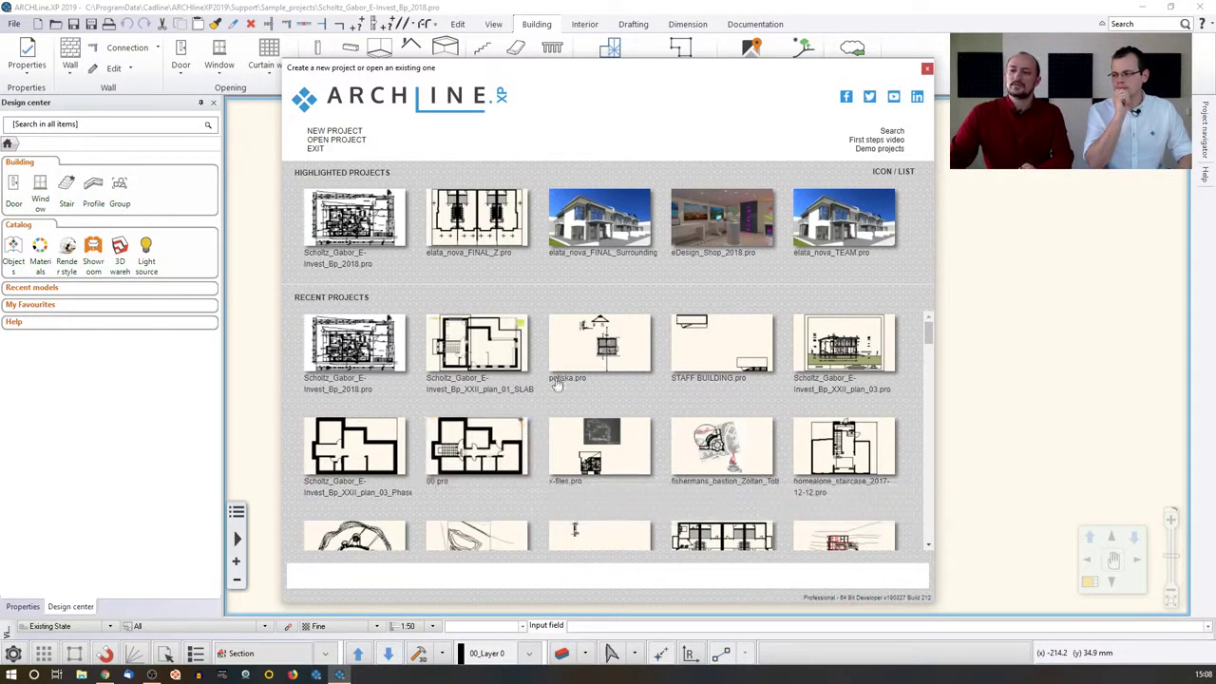
Compare the icon and list displays of the recent projects and filter the list by "elata".
{"action": "left_click", "coordinate": [889, 176]}
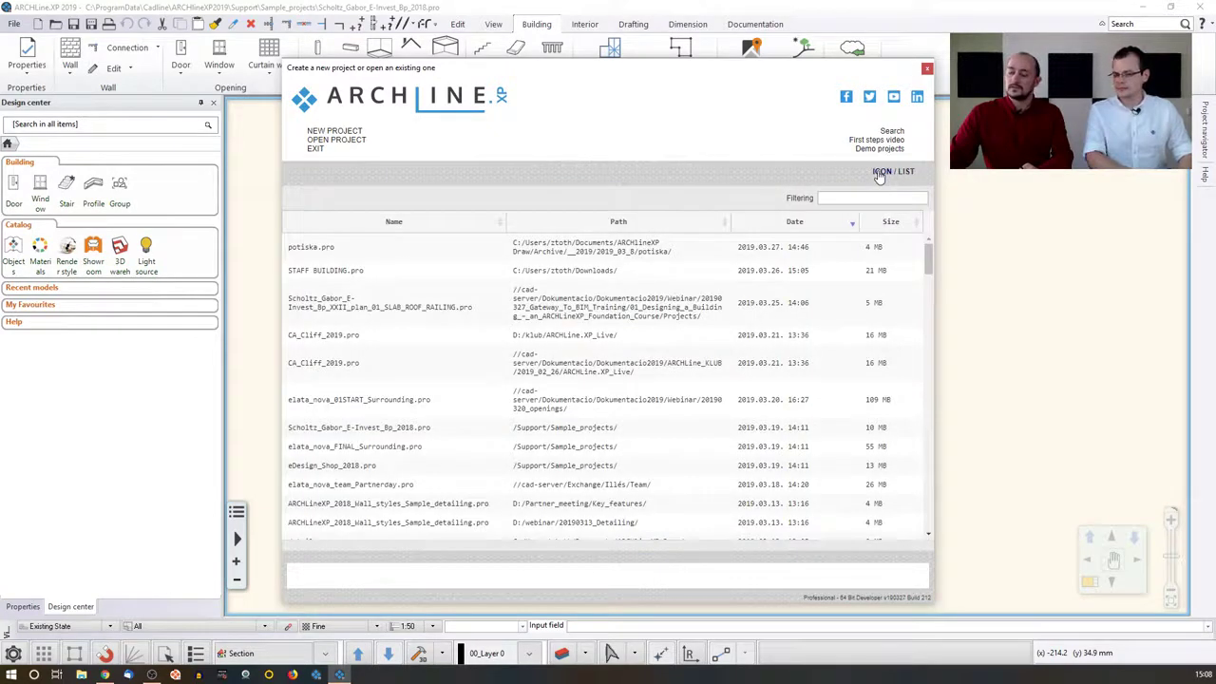
{"action": "left_click", "coordinate": [882, 174]}
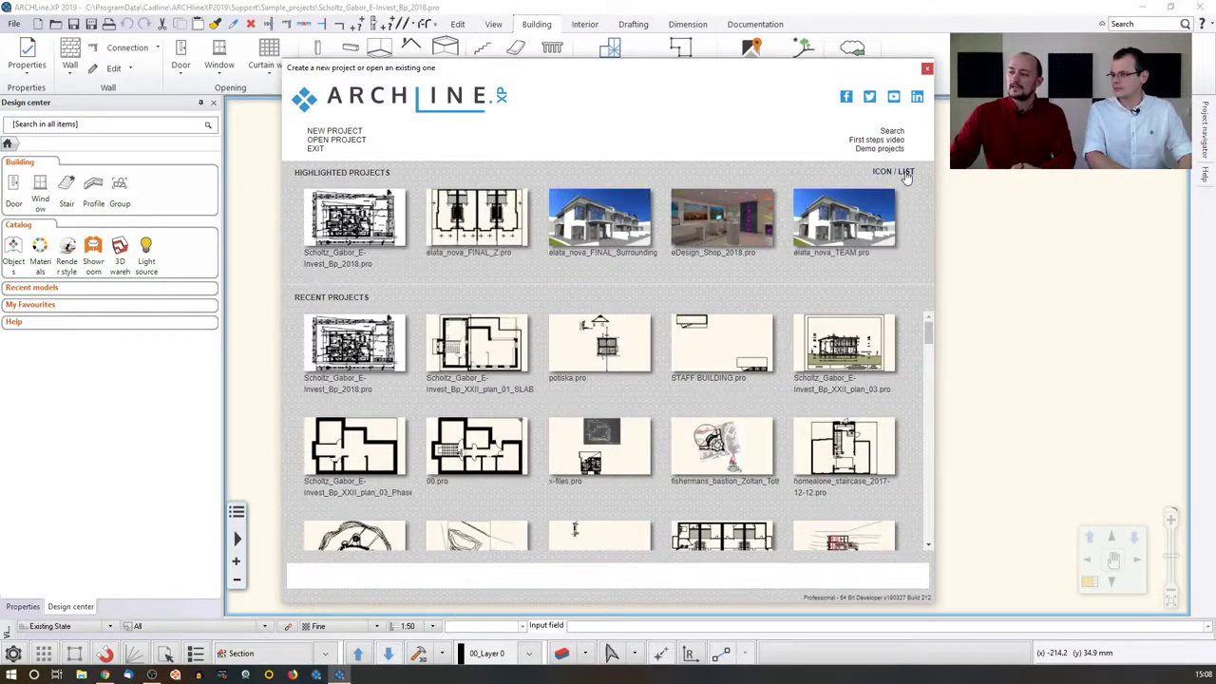
{"action": "left_click", "coordinate": [903, 174]}
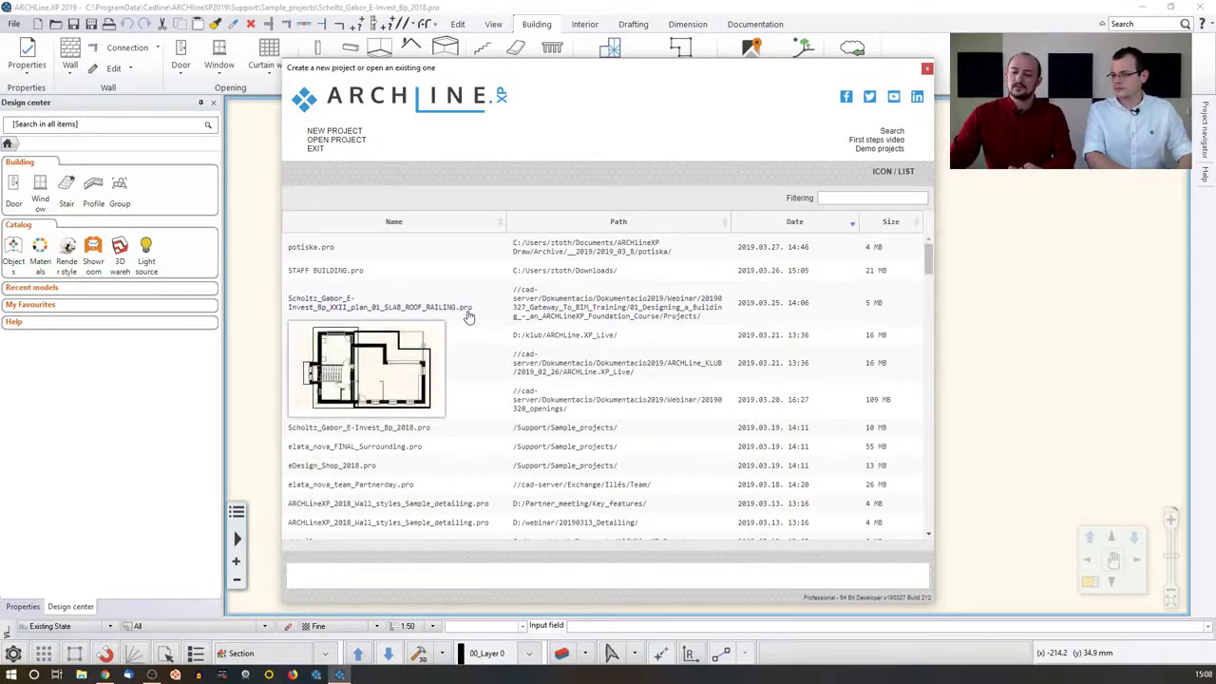
{"action": "left_click", "coordinate": [825, 200]}
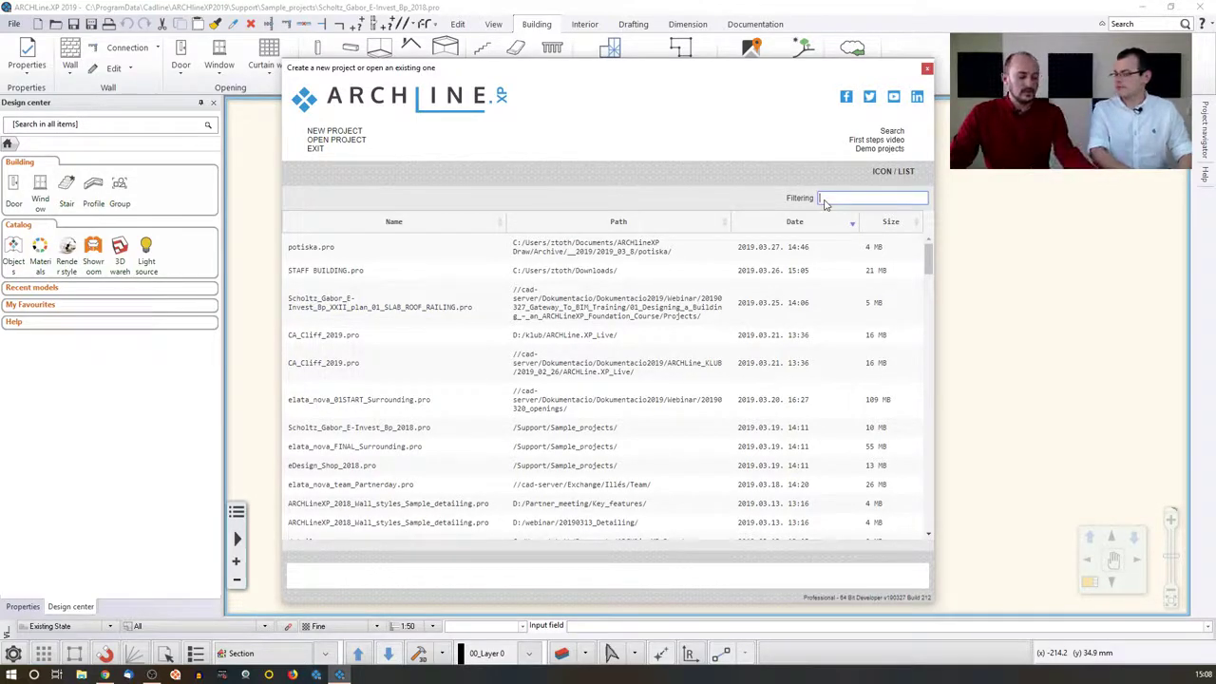
{"action": "type", "text": "elata"}
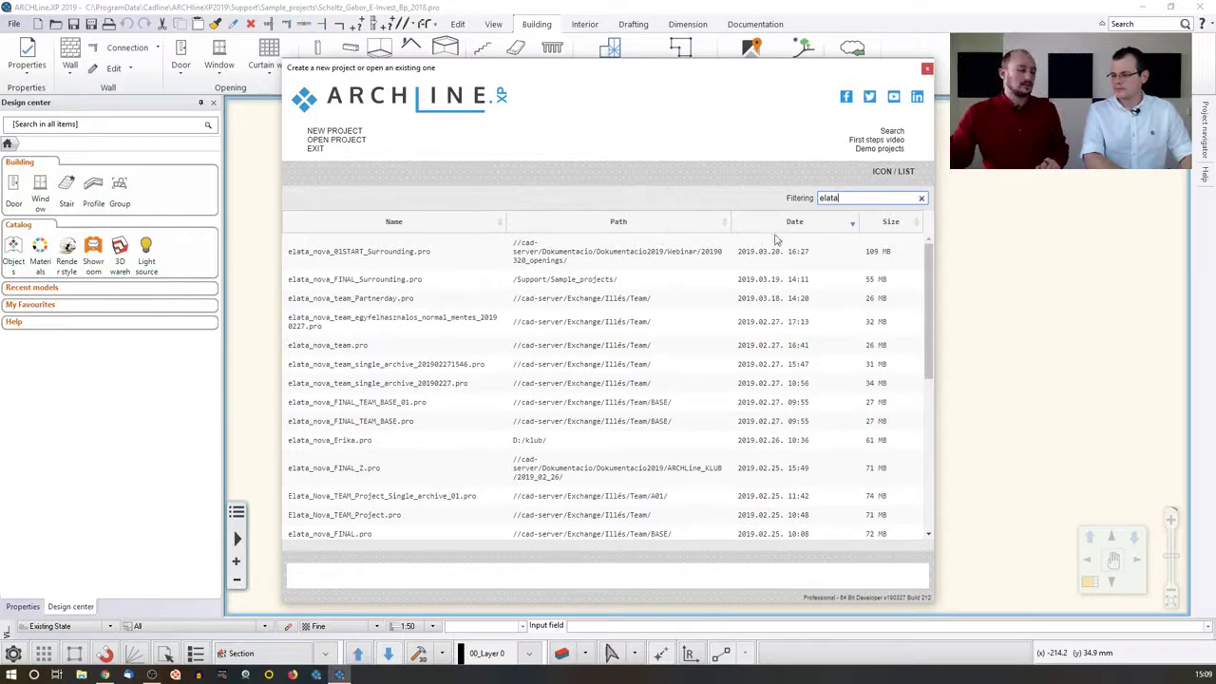
Return the recent projects to icon display, browse them, and create a new empty project.
{"action": "left_click", "coordinate": [883, 174]}
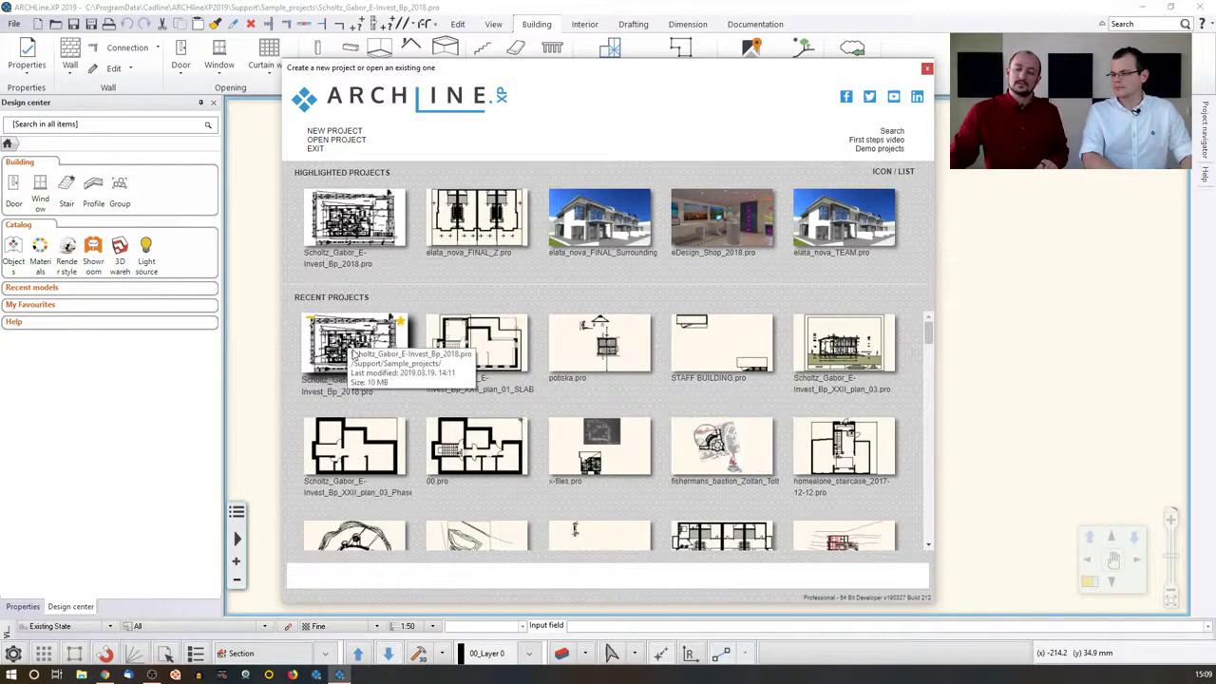
{"action": "scroll", "coordinate": [919, 347], "scroll_direction": "down", "scroll_amount": 1}
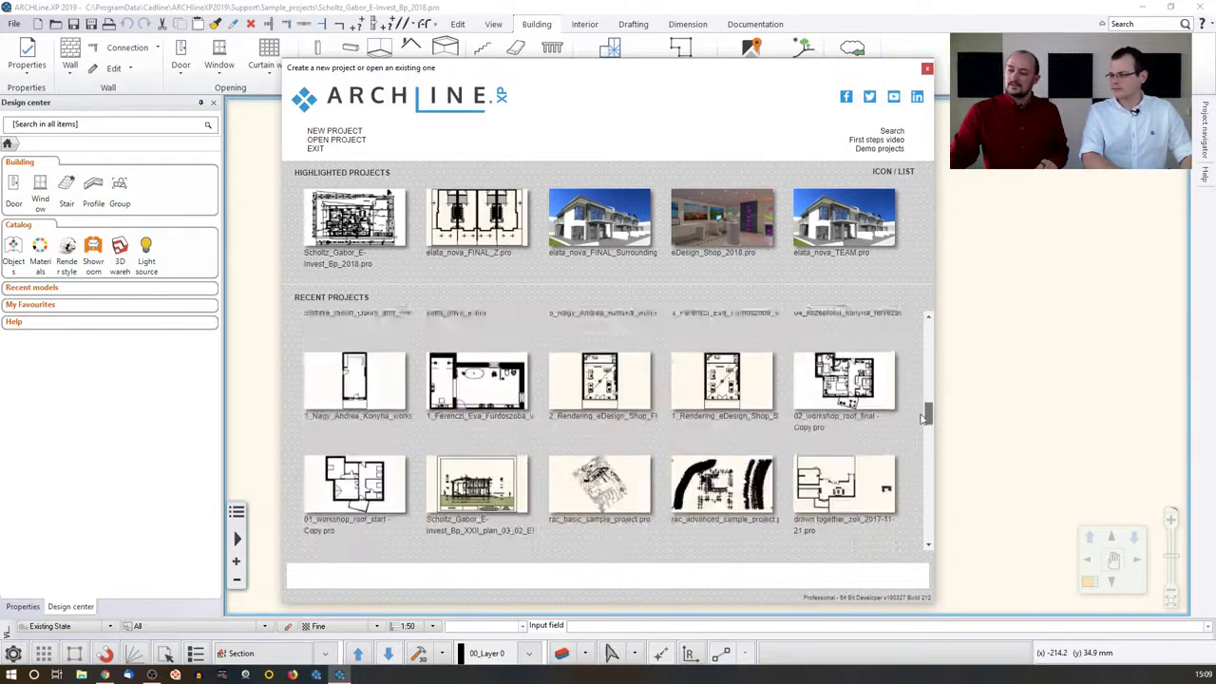
{"action": "scroll", "coordinate": [912, 333], "scroll_direction": "up", "scroll_amount": 1}
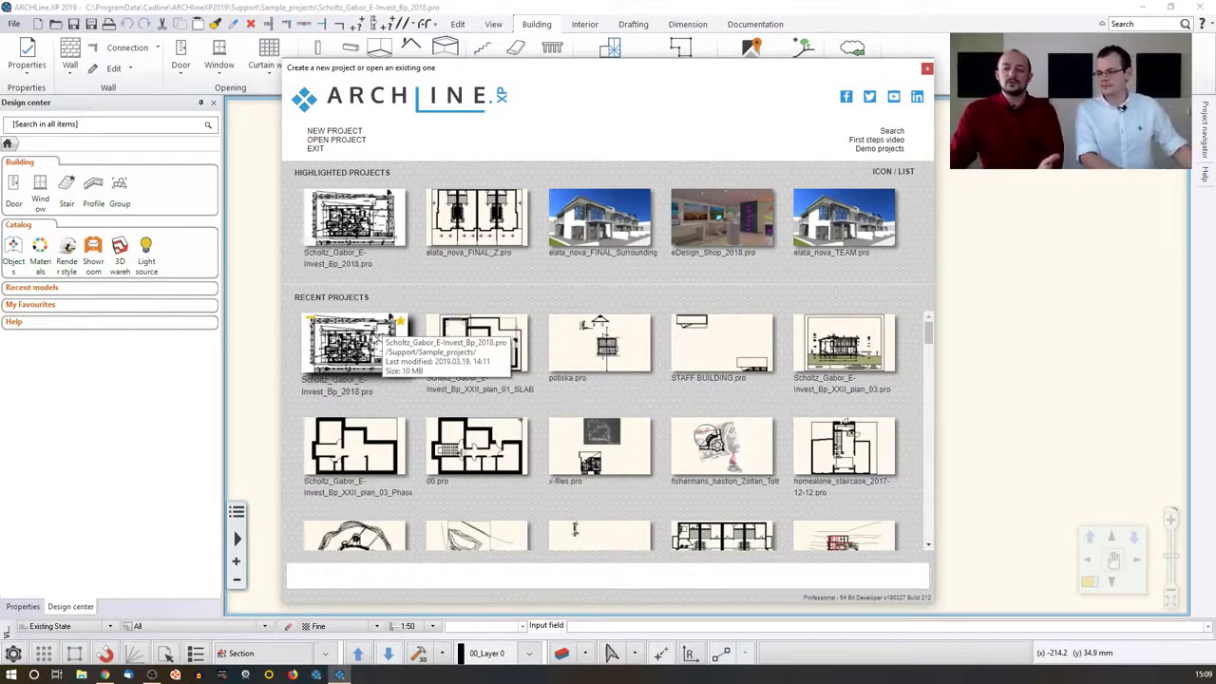
{"action": "left_click", "coordinate": [324, 133]}
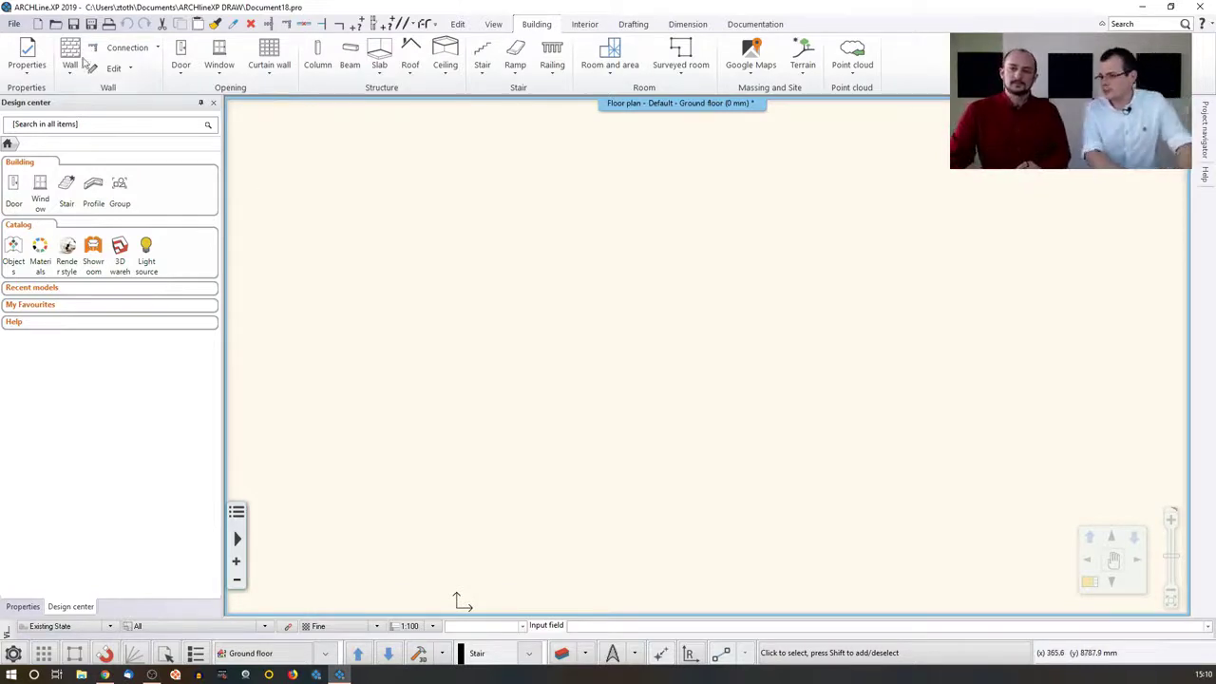
Draw a horizontal wall about 5800 mm long on the ground floor plan in the "1 layered 38 wide wall" style.
{"action": "mouse_move", "coordinate": [69, 66]}
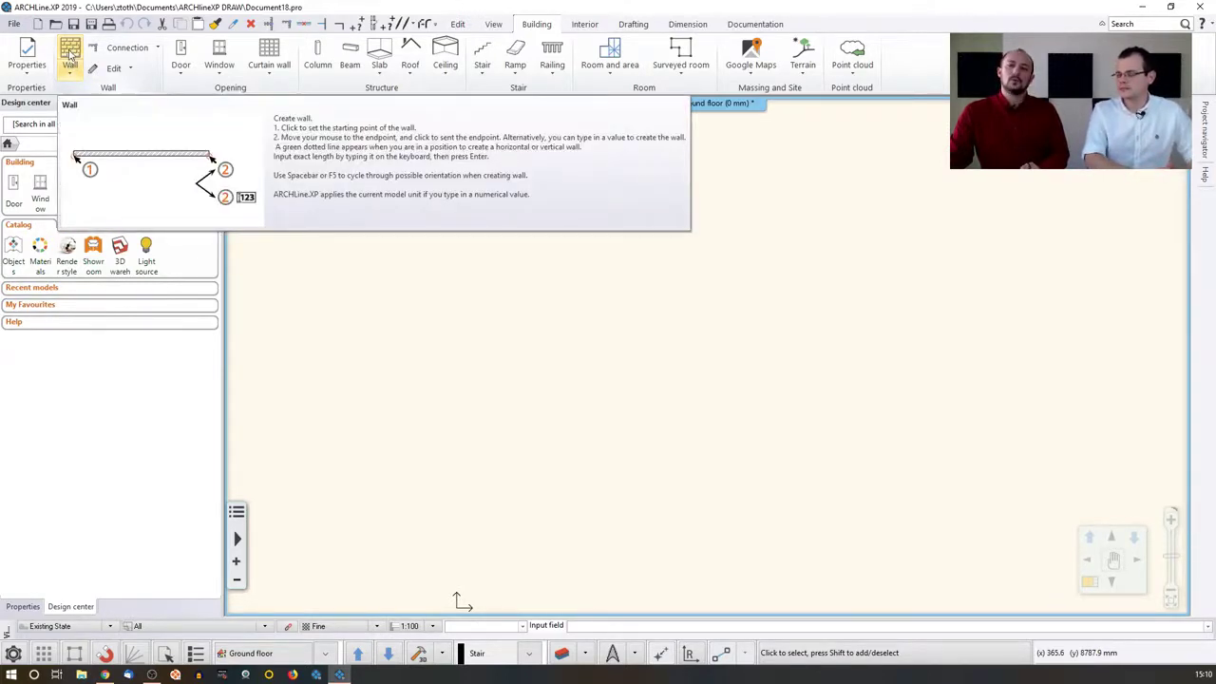
{"action": "left_click", "coordinate": [69, 54]}
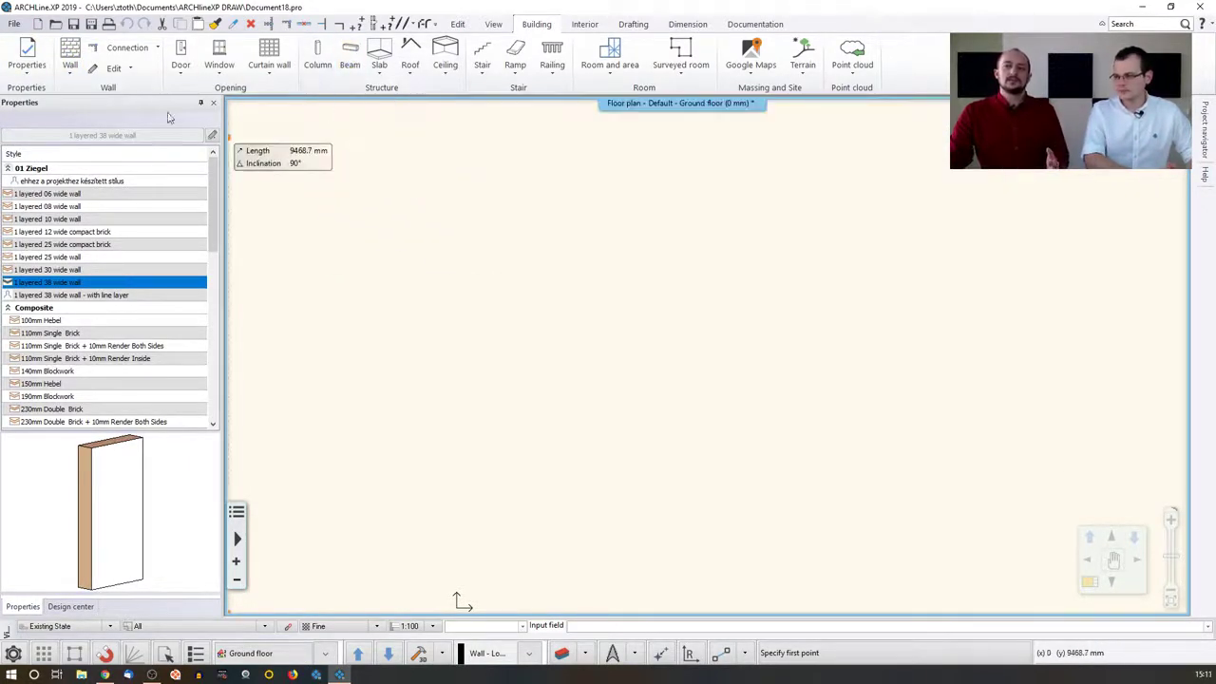
{"action": "left_click", "coordinate": [71, 74]}
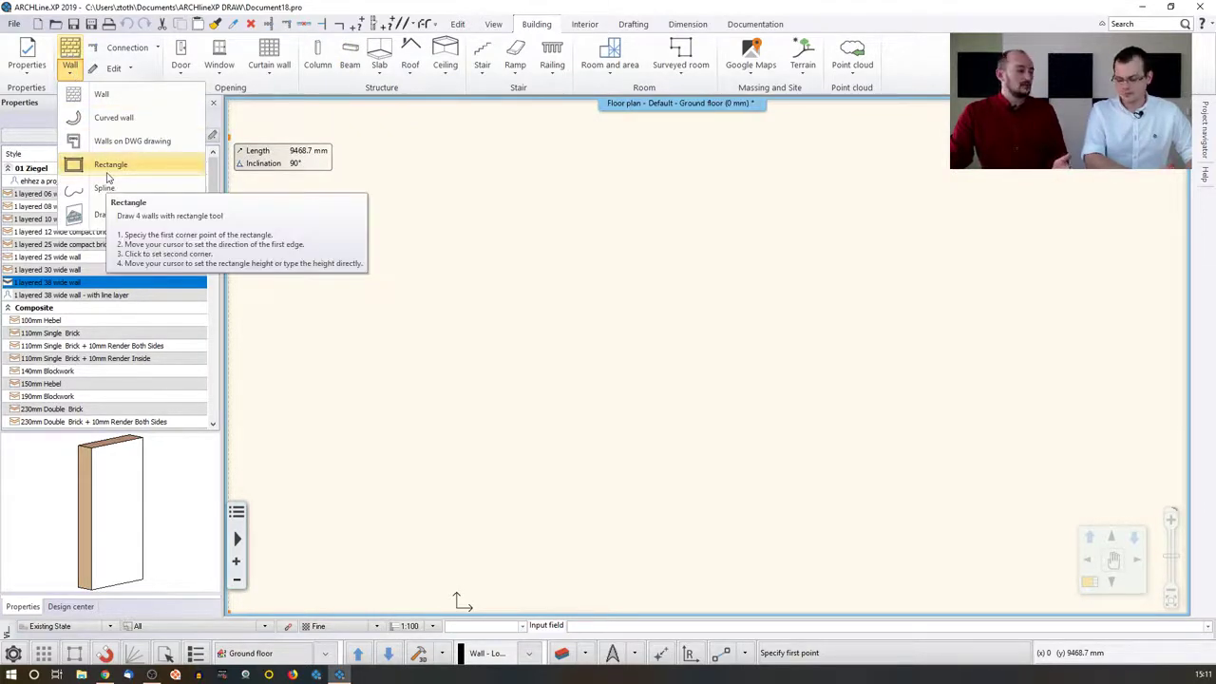
{"action": "left_click", "coordinate": [84, 11]}
{"action": "left_click", "coordinate": [70, 53]}
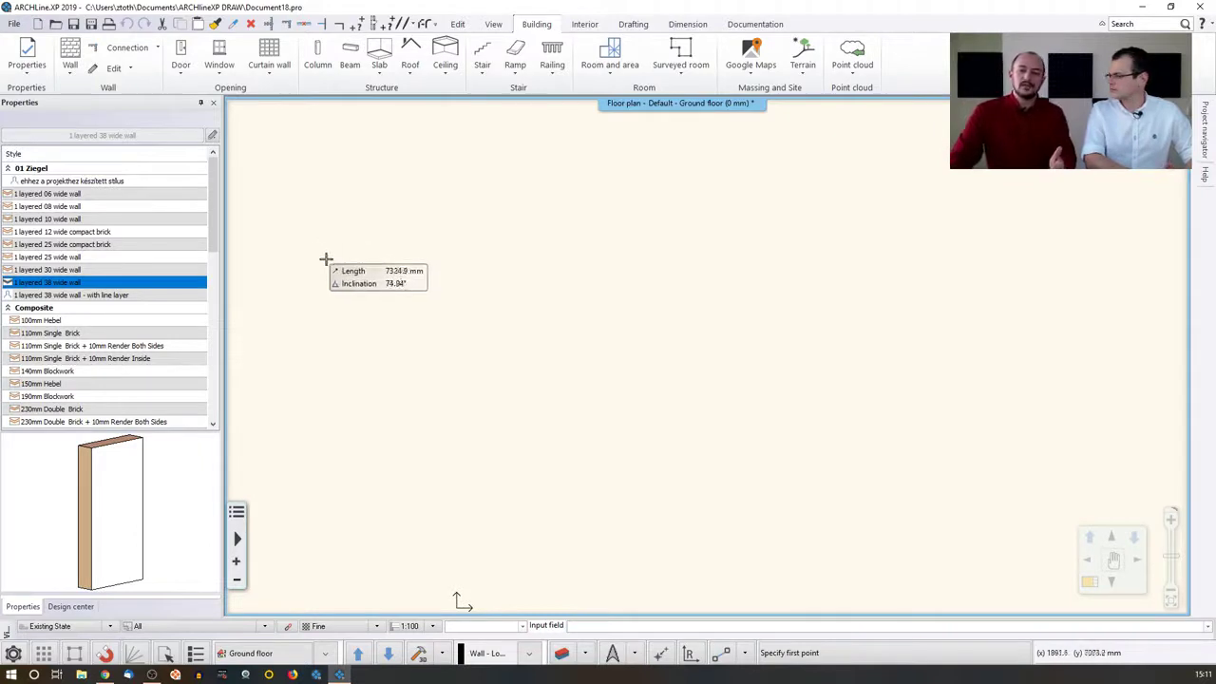
{"action": "left_click", "coordinate": [462, 348]}
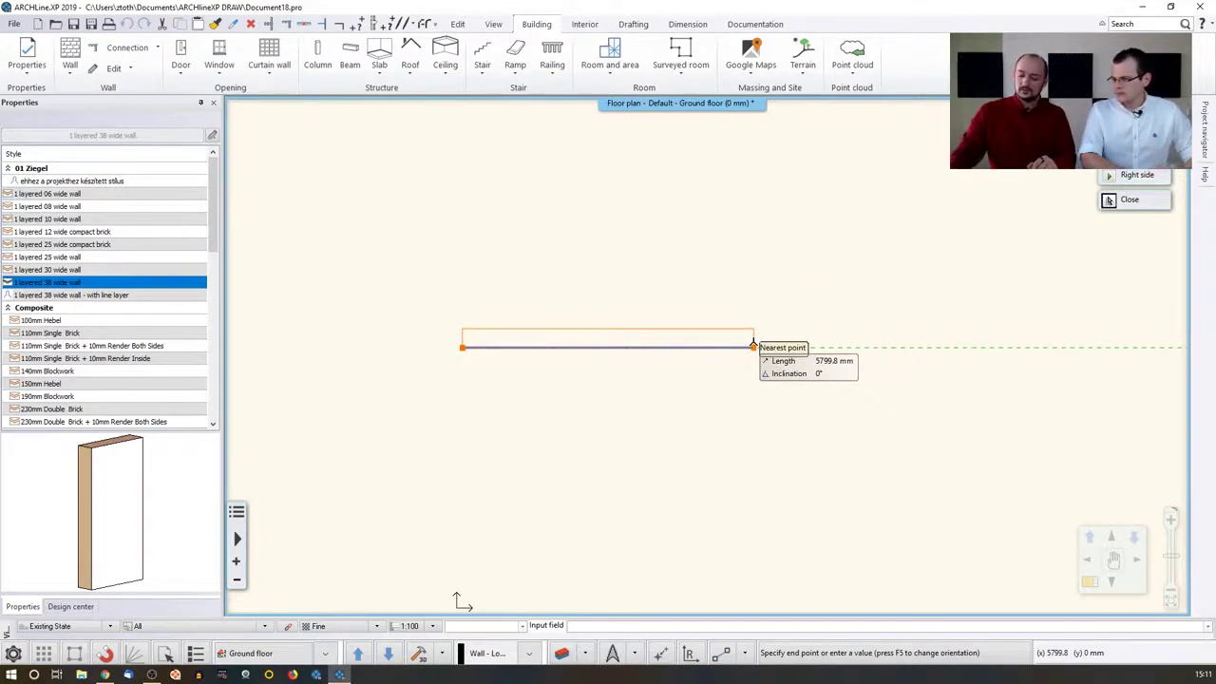
{"action": "left_click", "coordinate": [739, 409]}
Continue with a 1500 mm wall running perpendicular and downward from the free end of the horizontal wall.
{"action": "scroll", "coordinate": [674, 427], "scroll_direction": "down", "scroll_amount": 3}
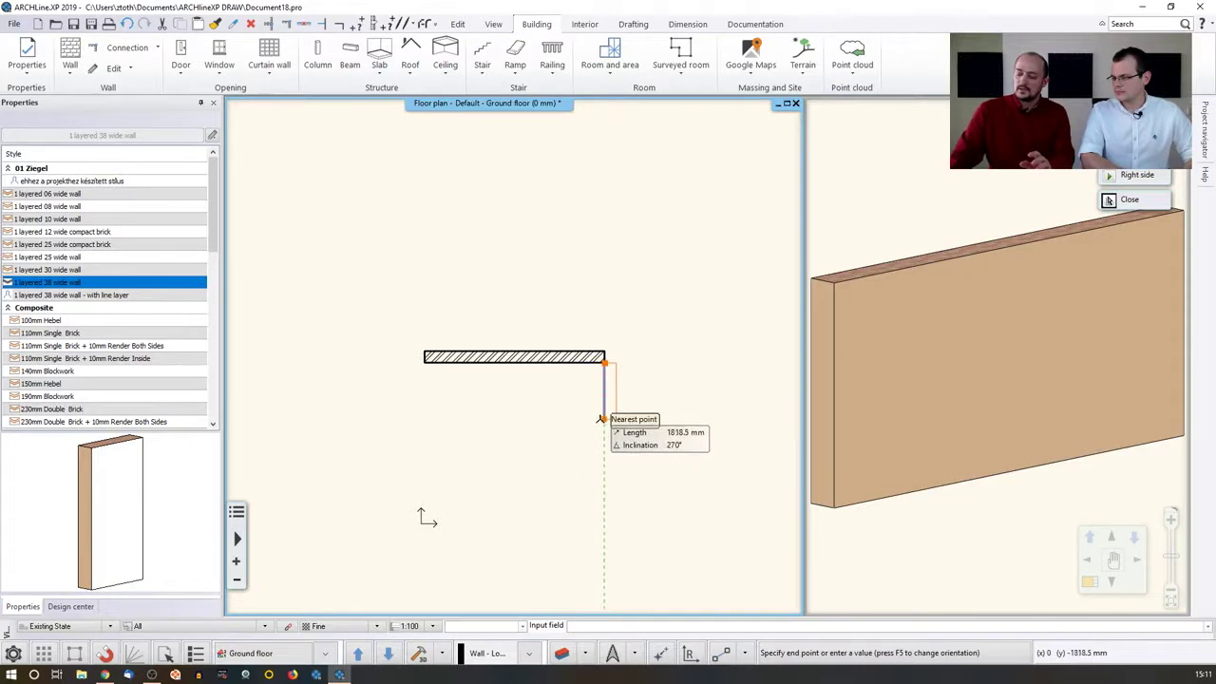
{"action": "type", "text": "1500"}
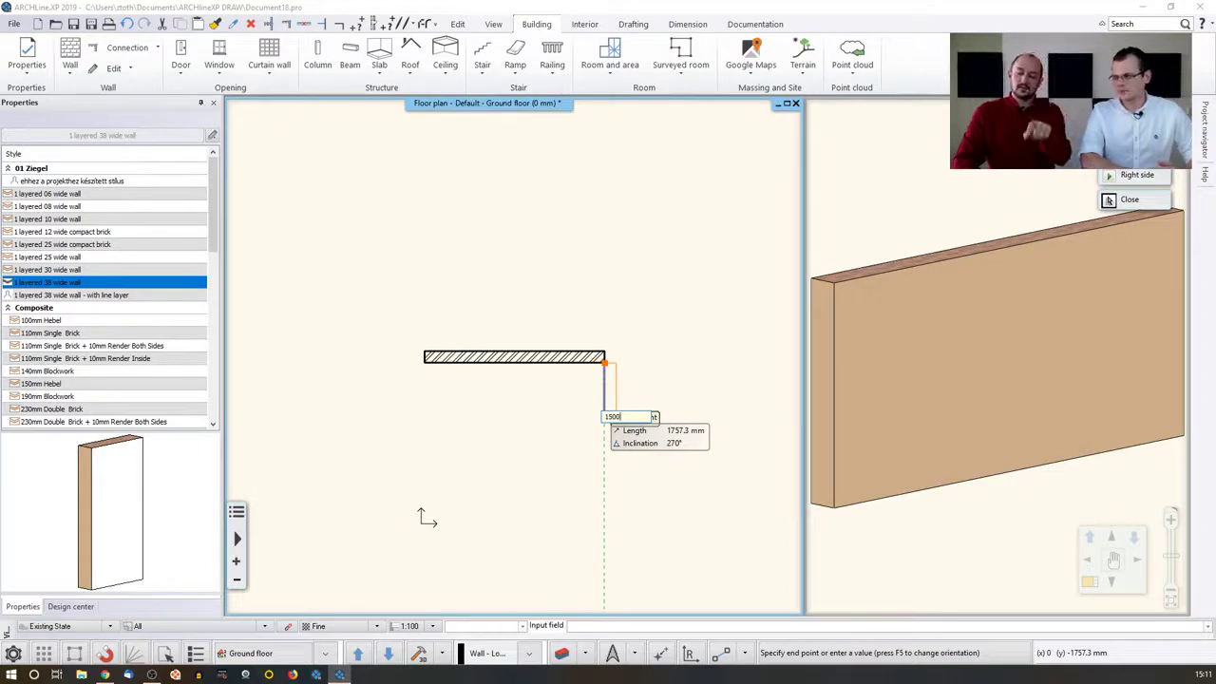
{"action": "key", "text": "Return"}
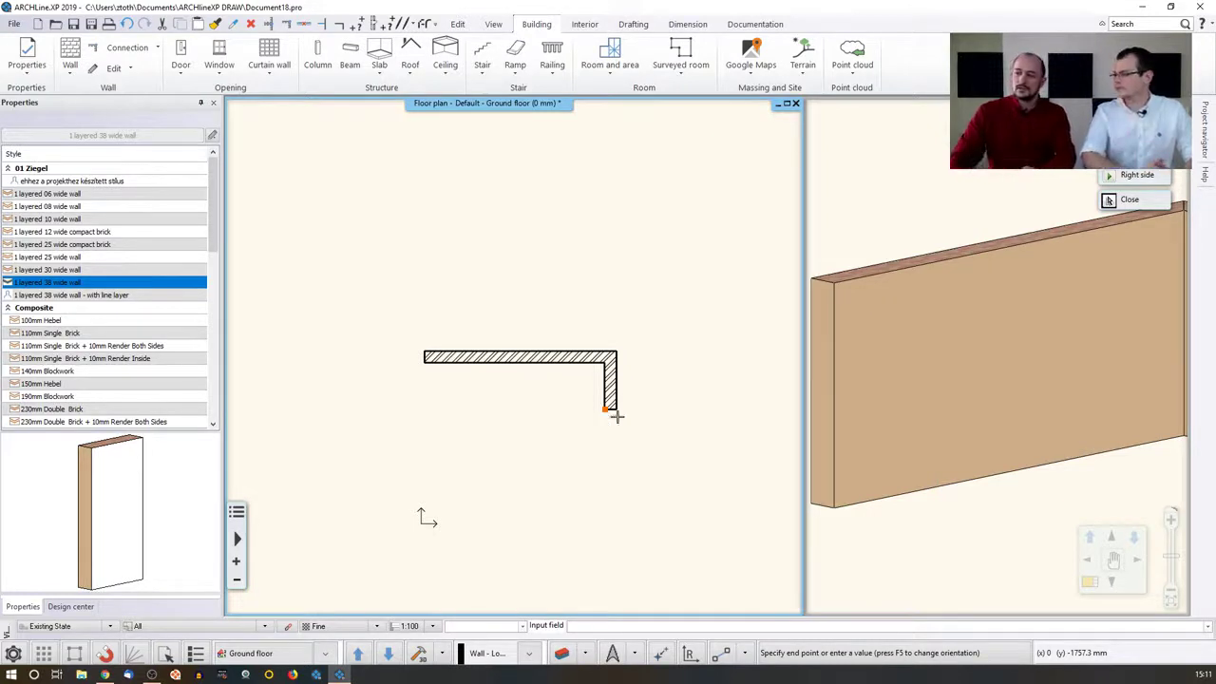
Try maximizing and restoring the floor plan view, and pin, narrow and unpin the Project navigator.
{"action": "left_click", "coordinate": [786, 103]}
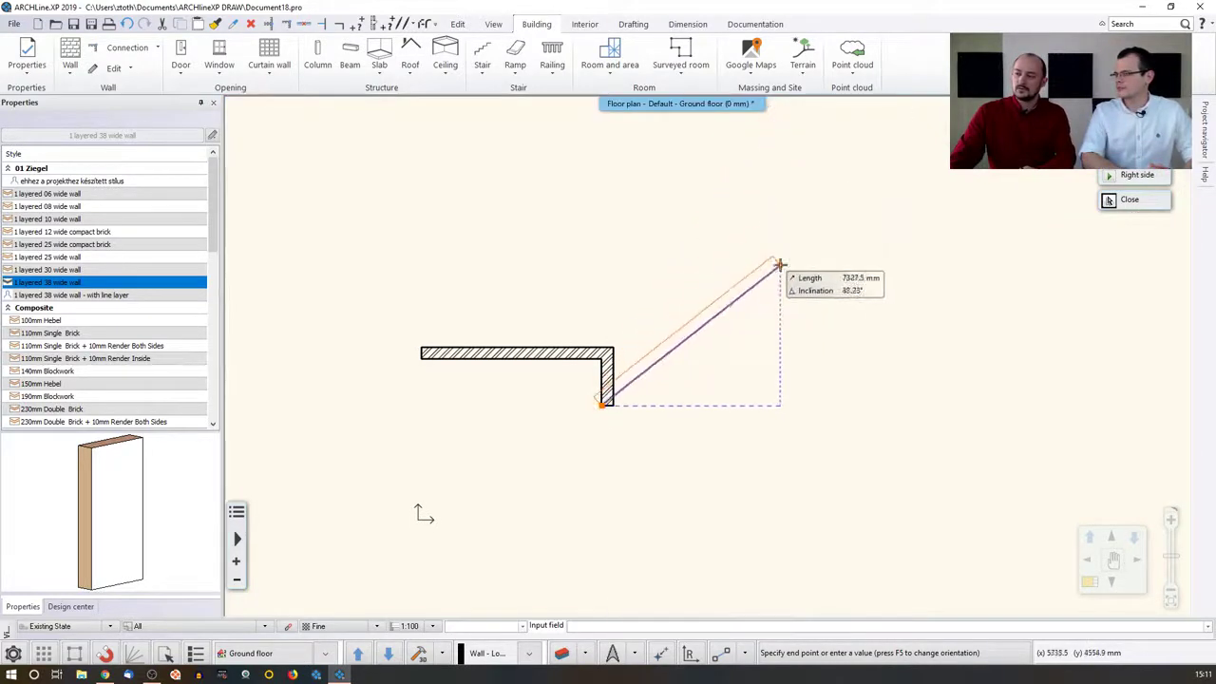
{"action": "left_click", "coordinate": [1174, 103]}
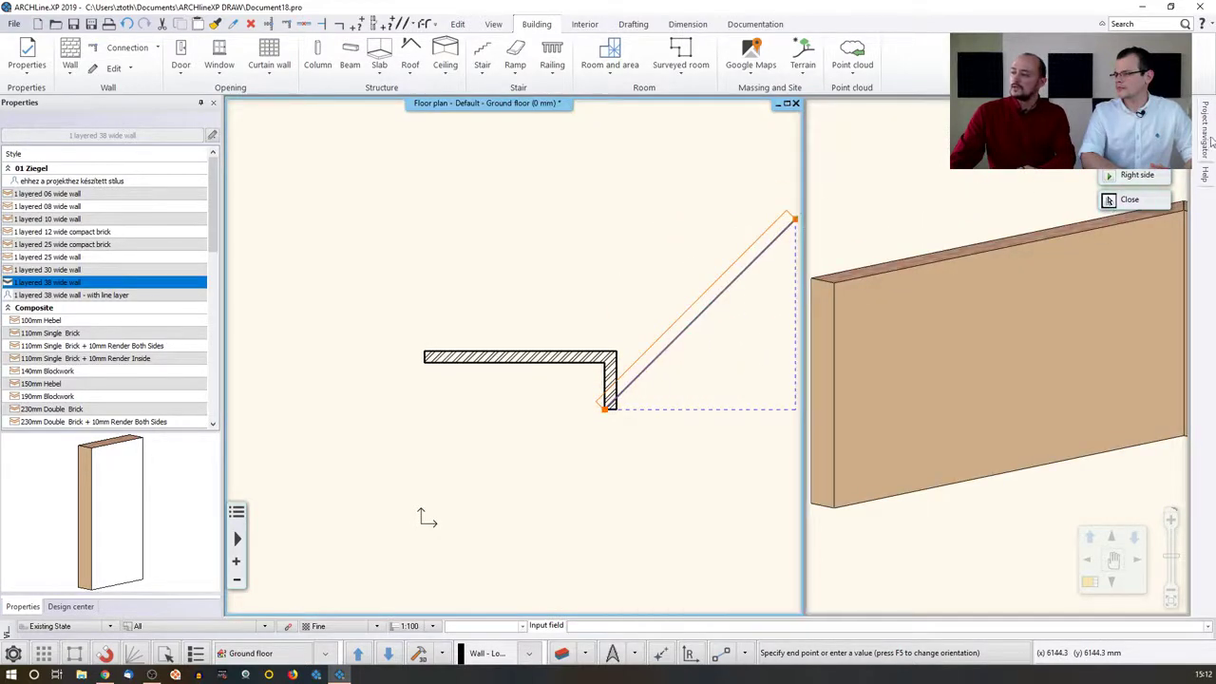
{"action": "mouse_move", "coordinate": [1210, 139]}
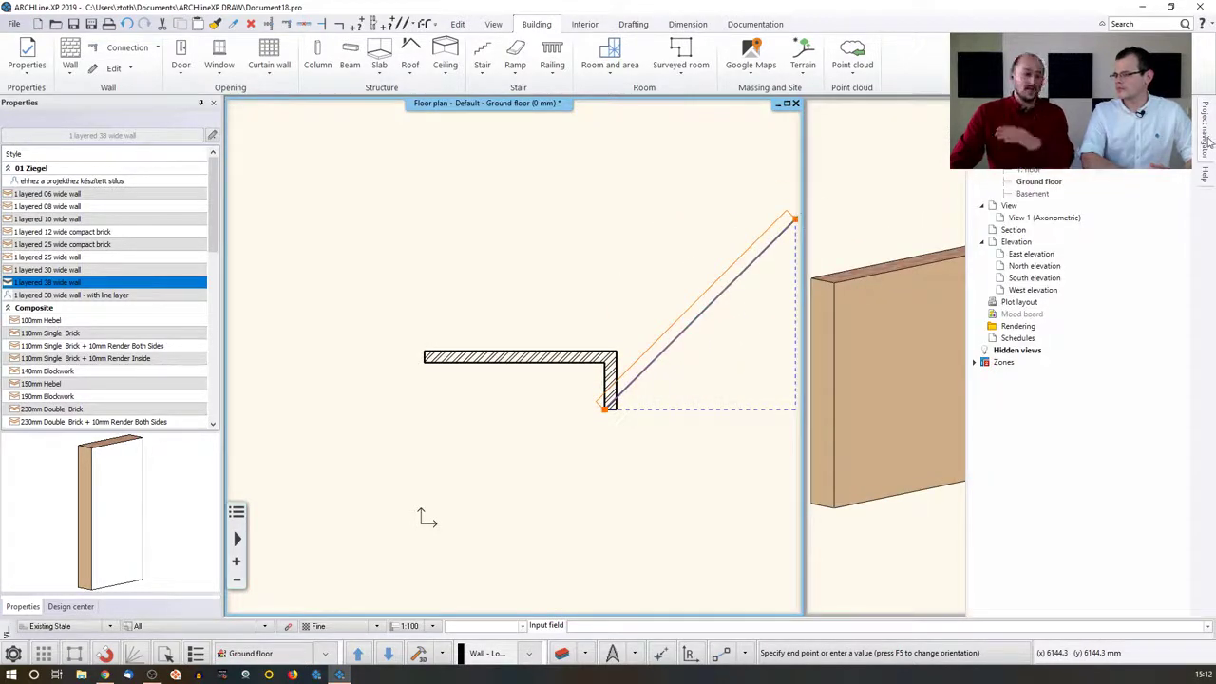
{"action": "left_click", "coordinate": [1180, 102]}
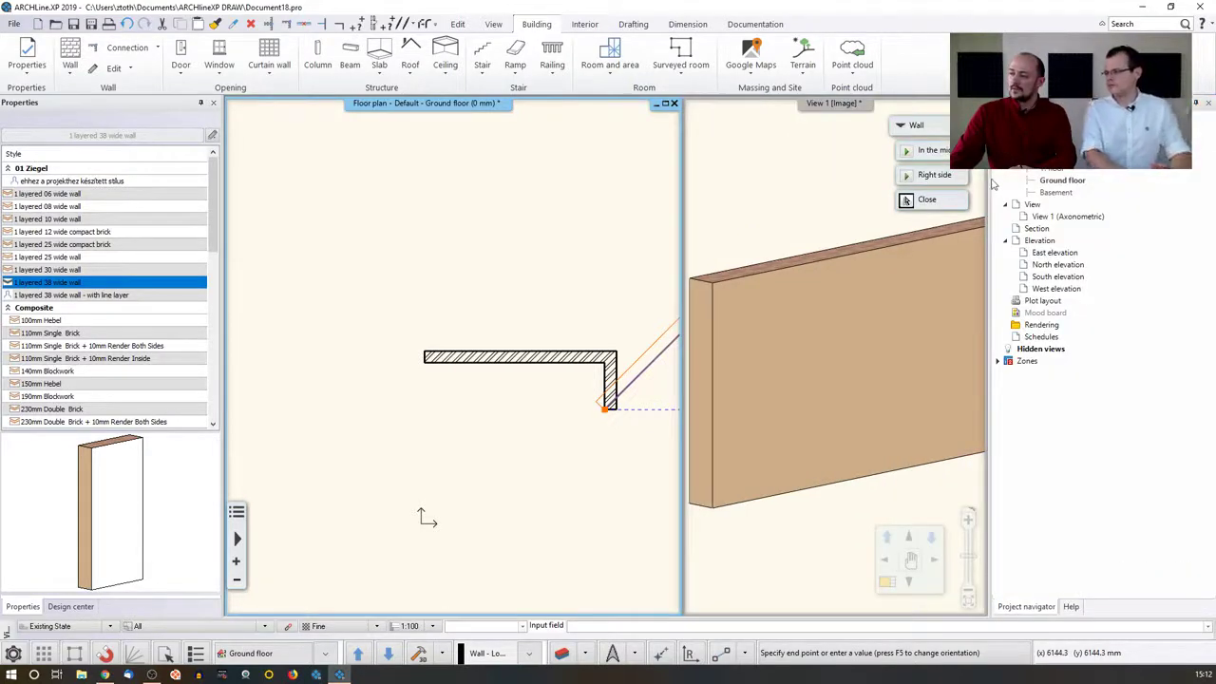
{"action": "left_click_drag", "start_coordinate": [992, 178], "coordinate": [1083, 178]}
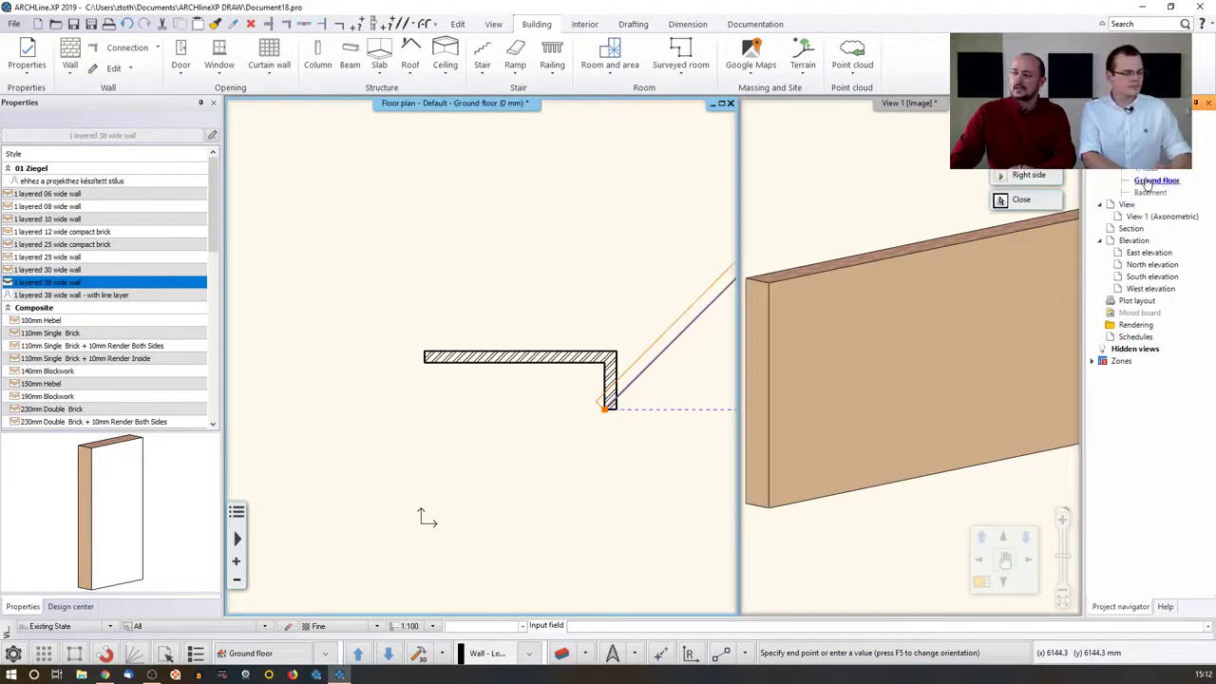
{"action": "left_click", "coordinate": [729, 105]}
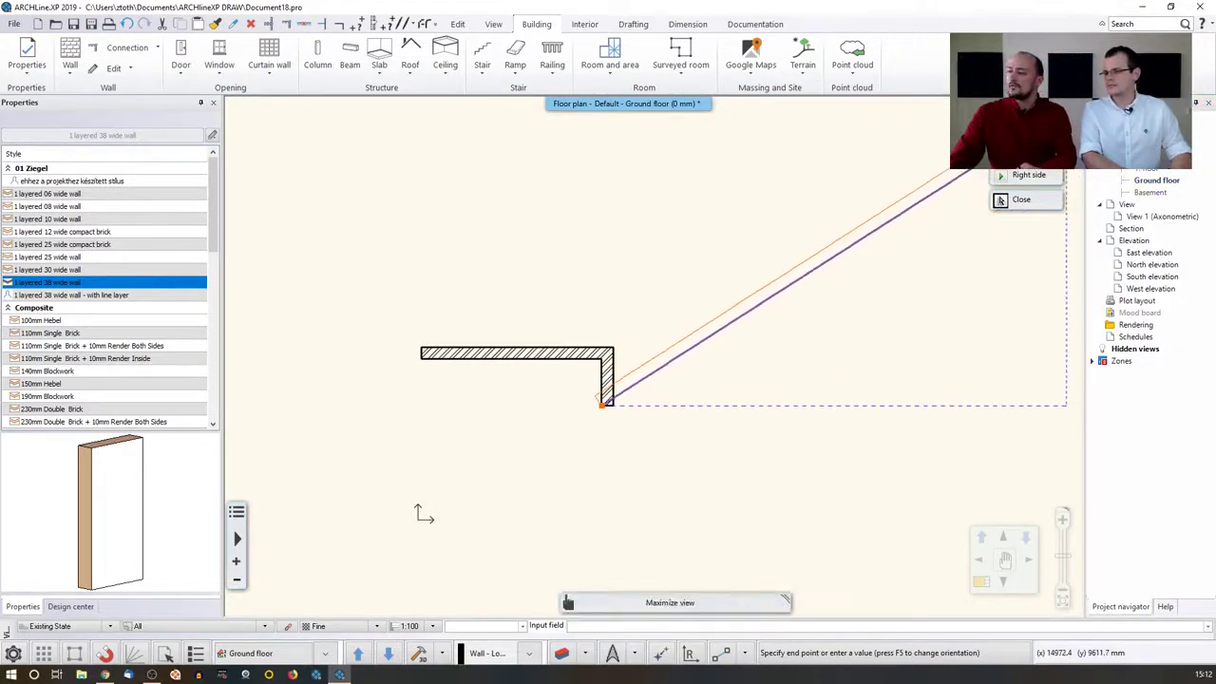
{"action": "left_click", "coordinate": [1068, 103]}
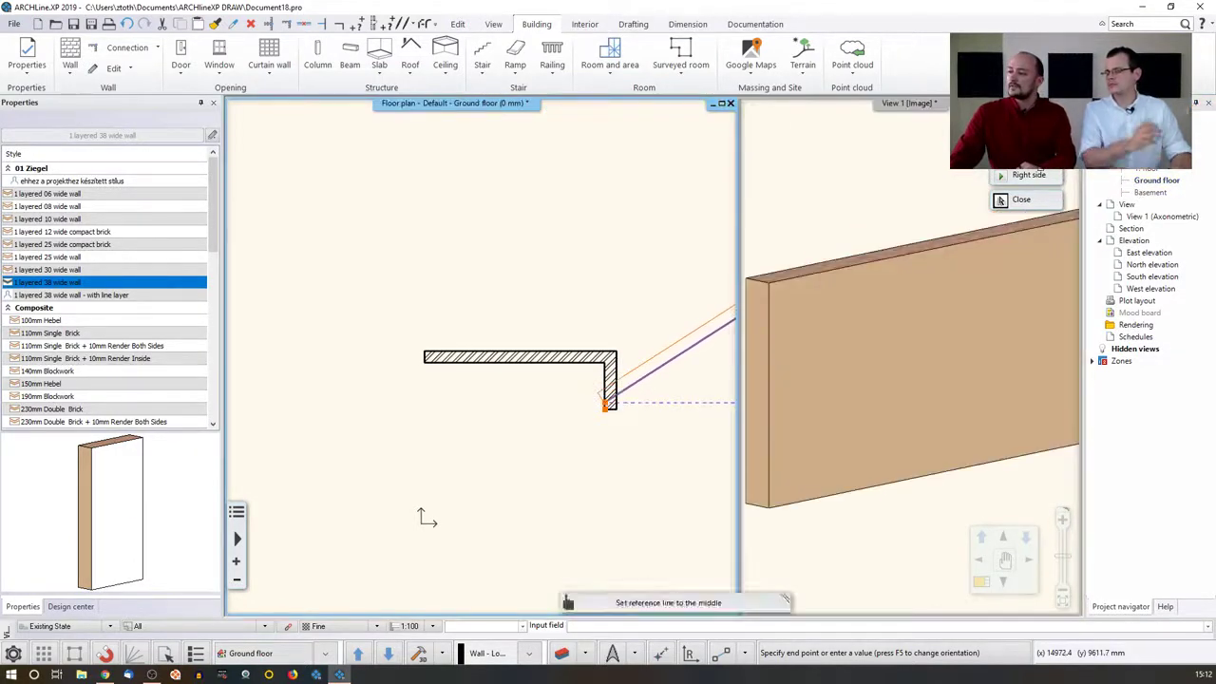
{"action": "left_click", "coordinate": [1195, 102]}
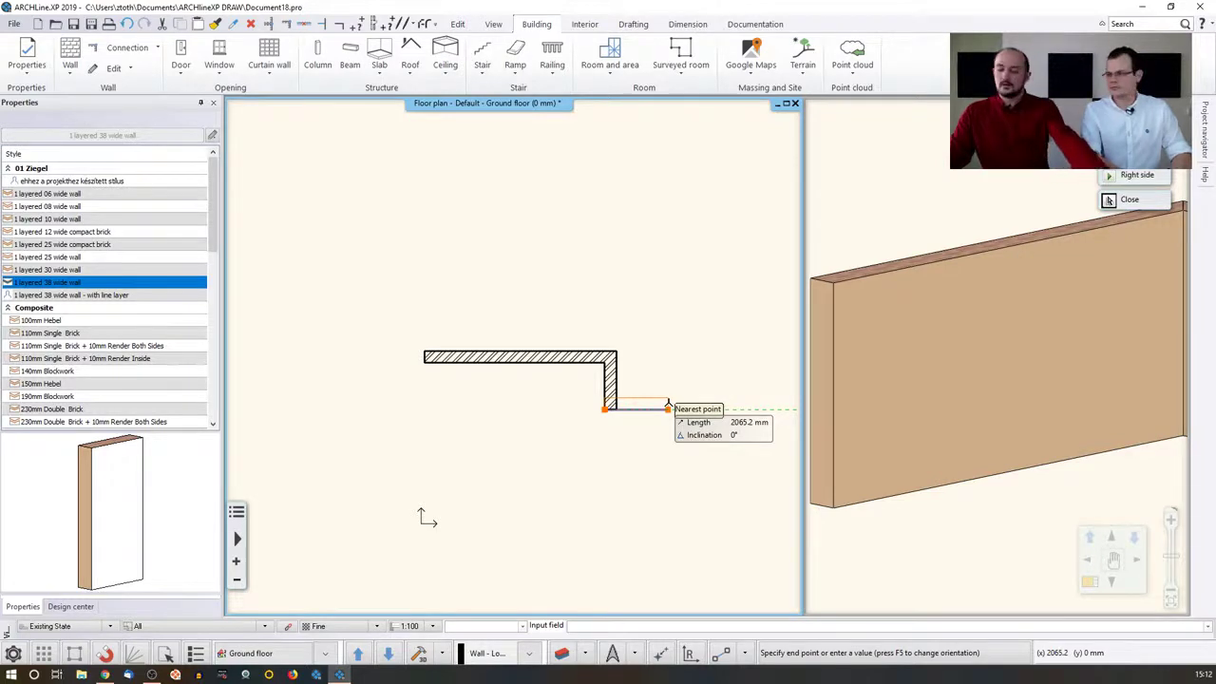
End wall drawing and try selecting the two walls singly and together with a selection window, clearing the selection at the end.
{"action": "key", "text": "Escape"}
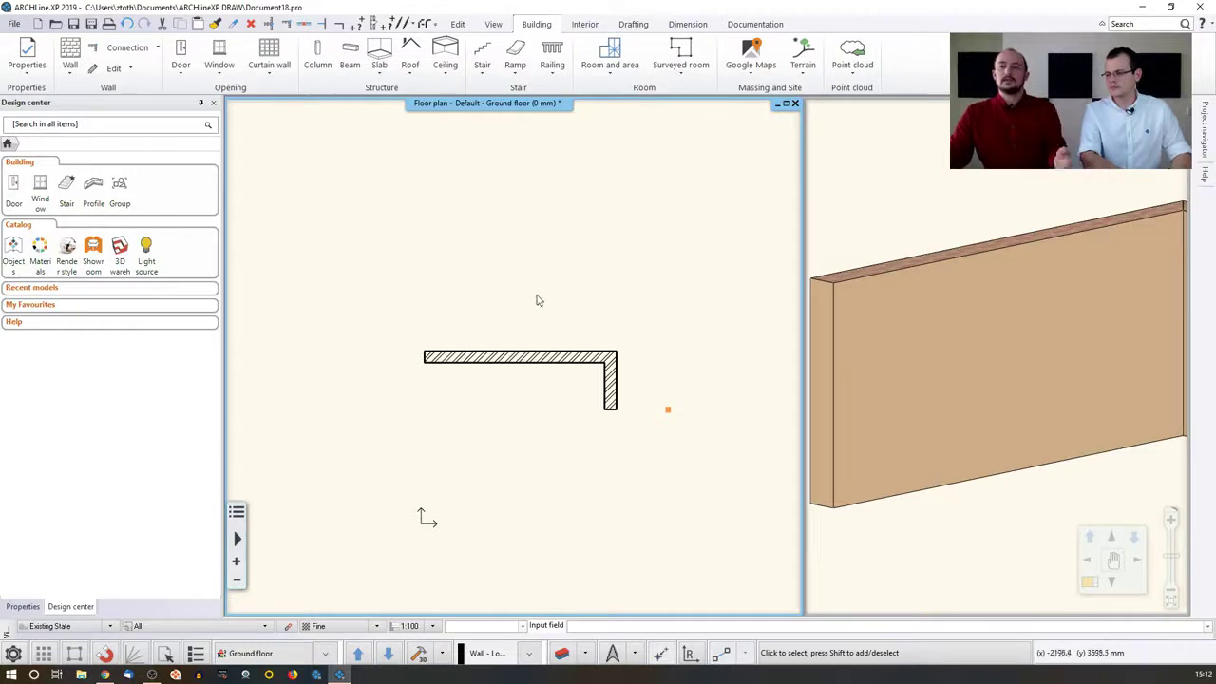
{"action": "left_click", "coordinate": [611, 387]}
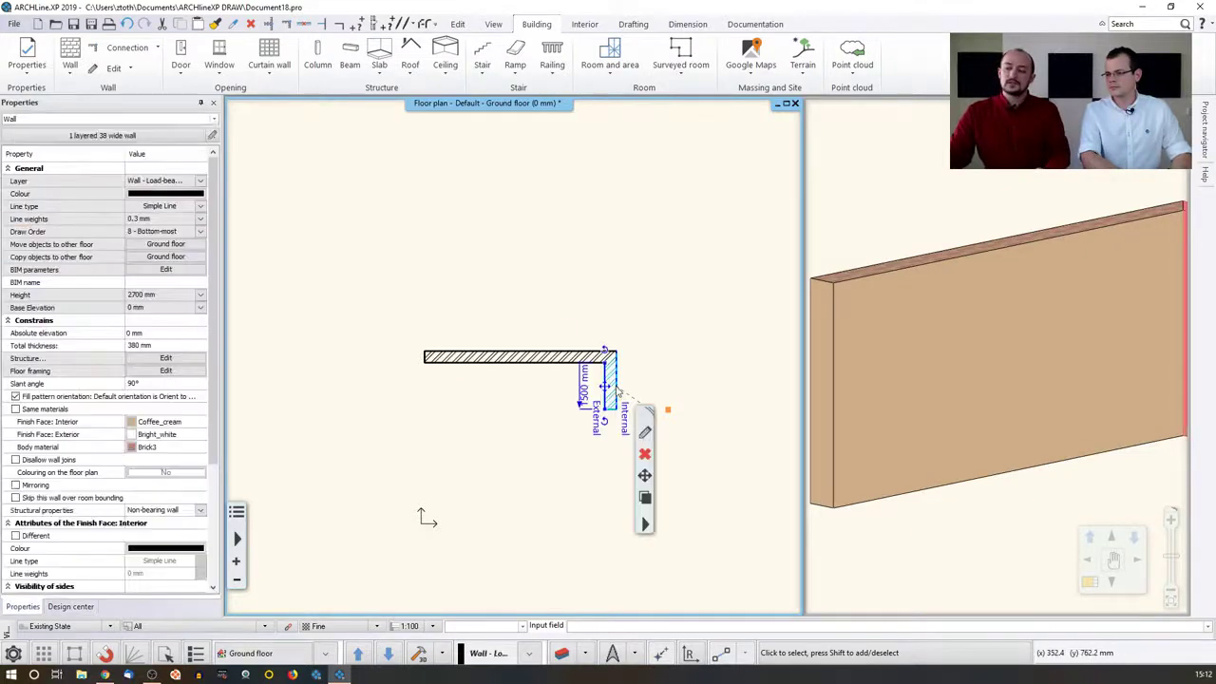
{"action": "left_click", "coordinate": [513, 360]}
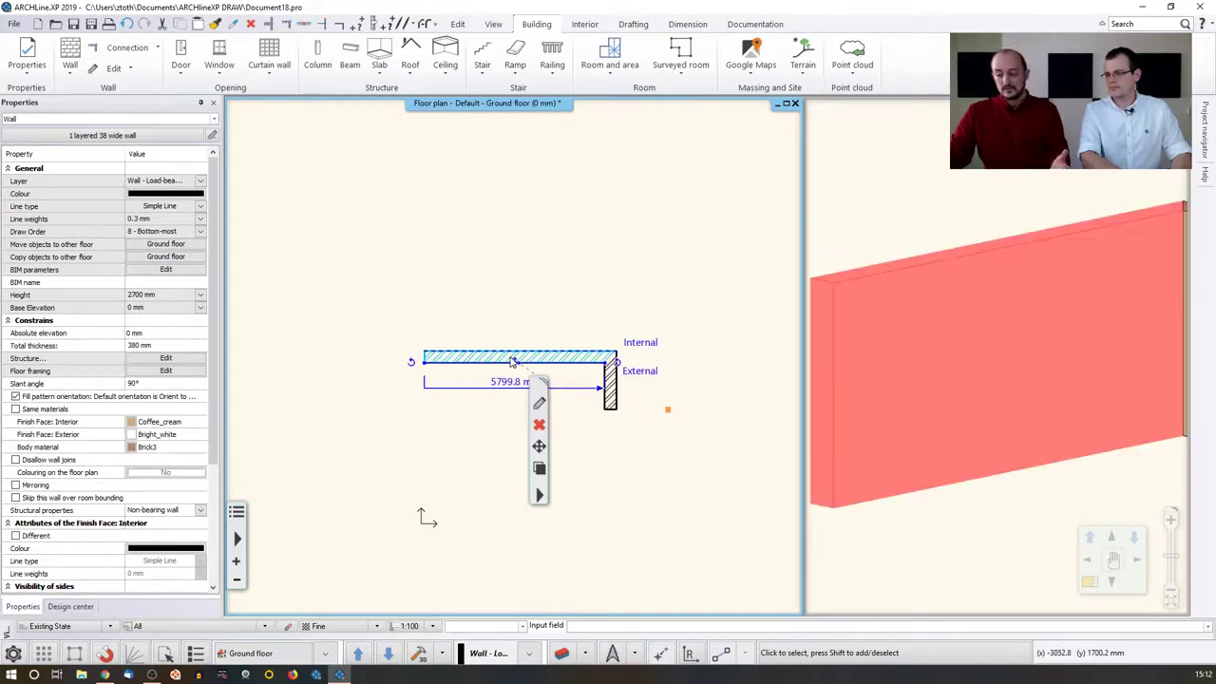
{"action": "left_click", "coordinate": [358, 288]}
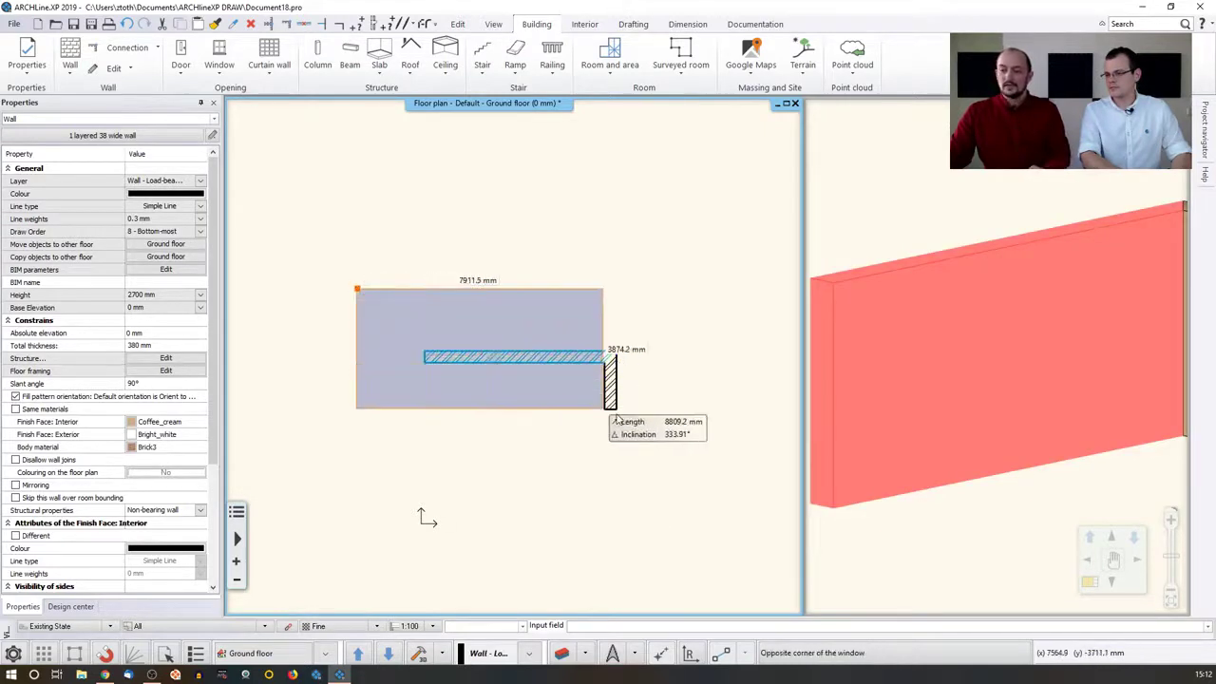
{"action": "left_click", "coordinate": [677, 440]}
{"action": "key", "text": "Escape"}
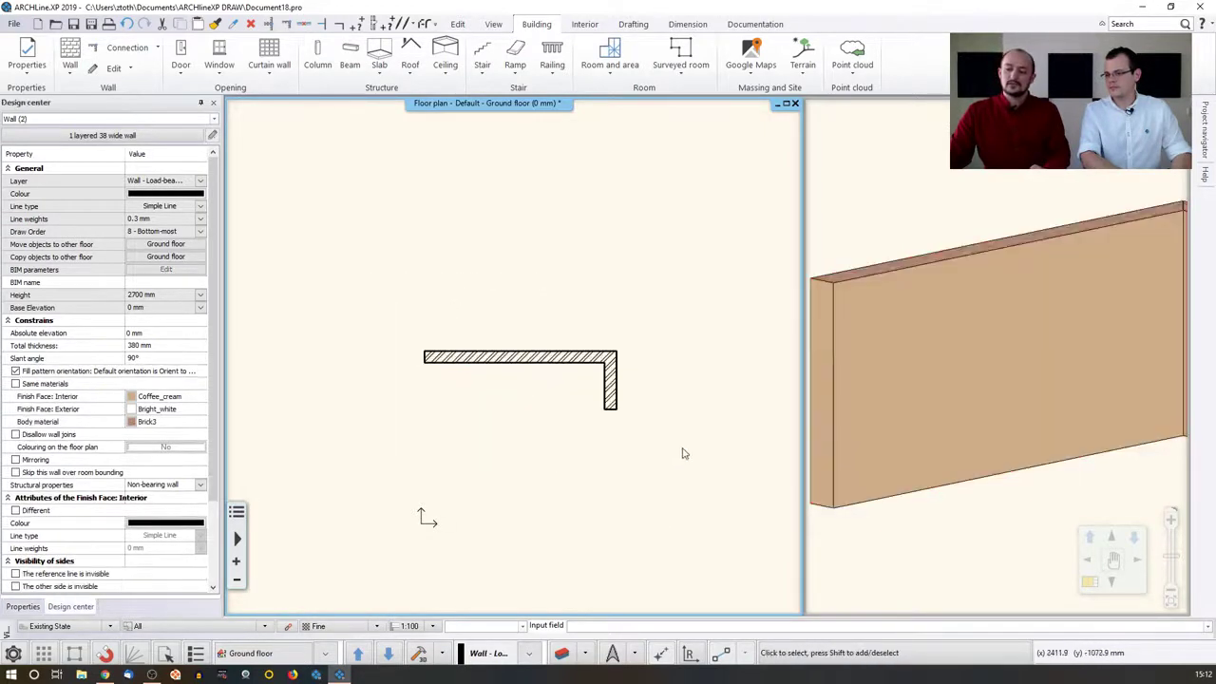
Select both existing walls on the floor plan together and delete them.
{"action": "left_click", "coordinate": [680, 447]}
{"action": "left_click", "coordinate": [357, 270]}
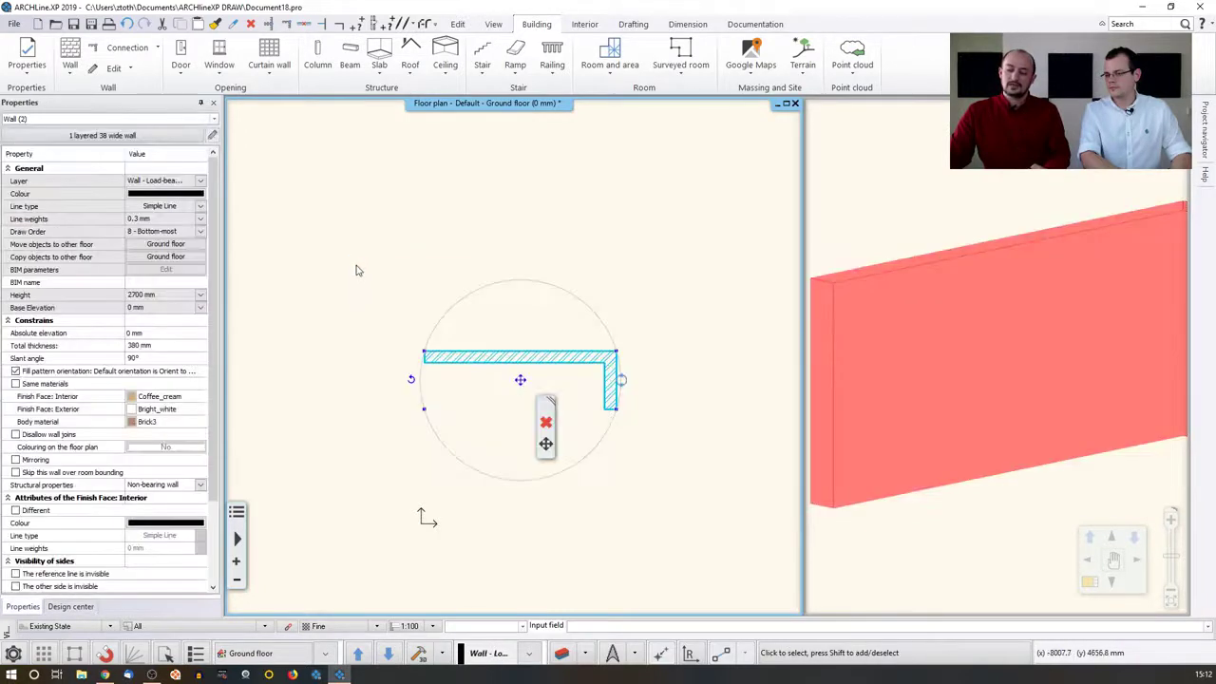
{"action": "key", "text": "Delete"}
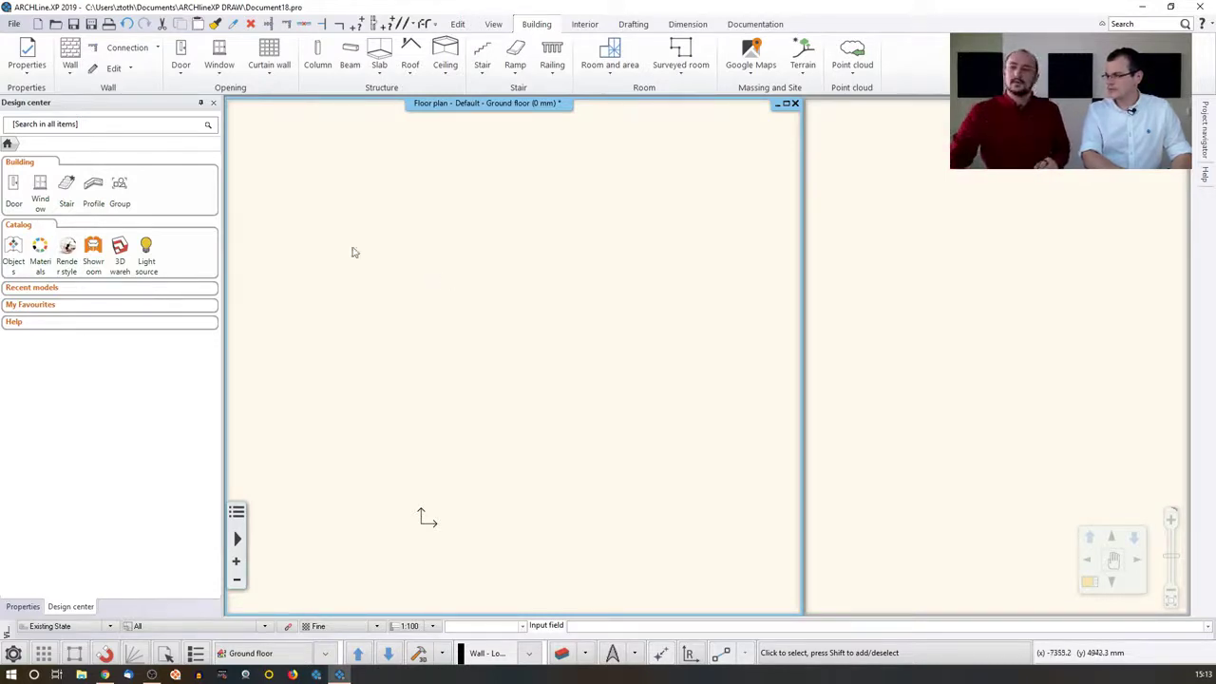
Draw a 12780 mm horizontal wall on the ground floor plan in the "1 layered 38 wide wall" style.
{"action": "left_click", "coordinate": [78, 56]}
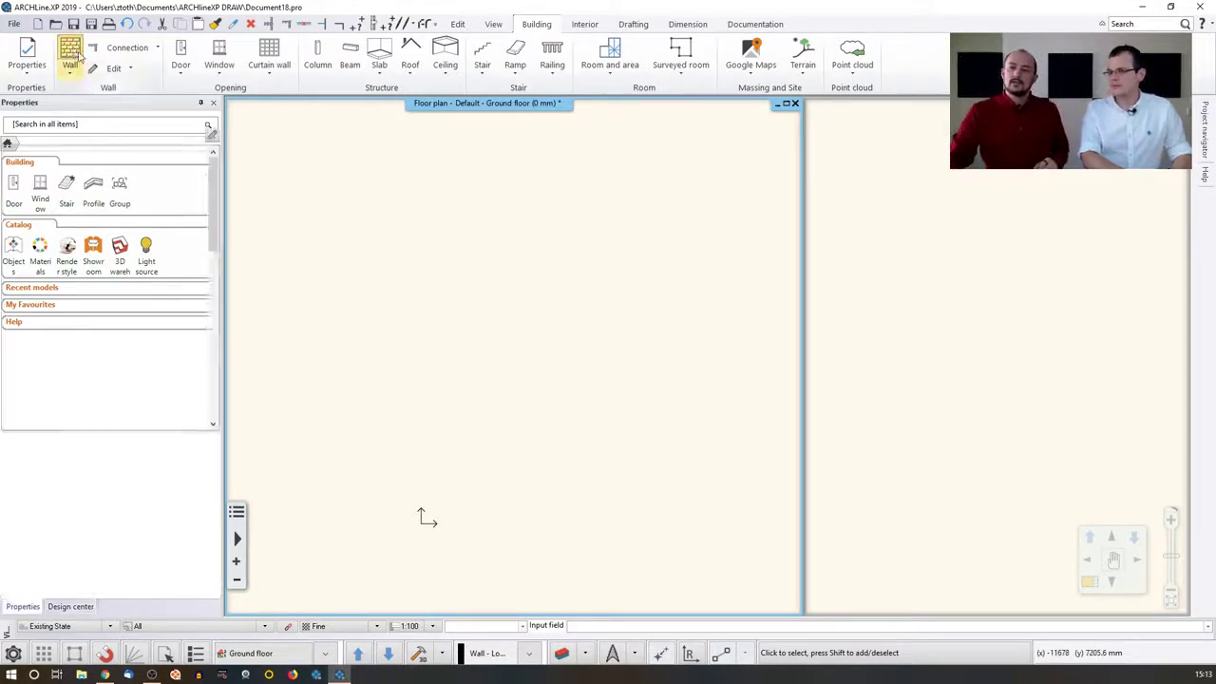
{"action": "left_click", "coordinate": [387, 451]}
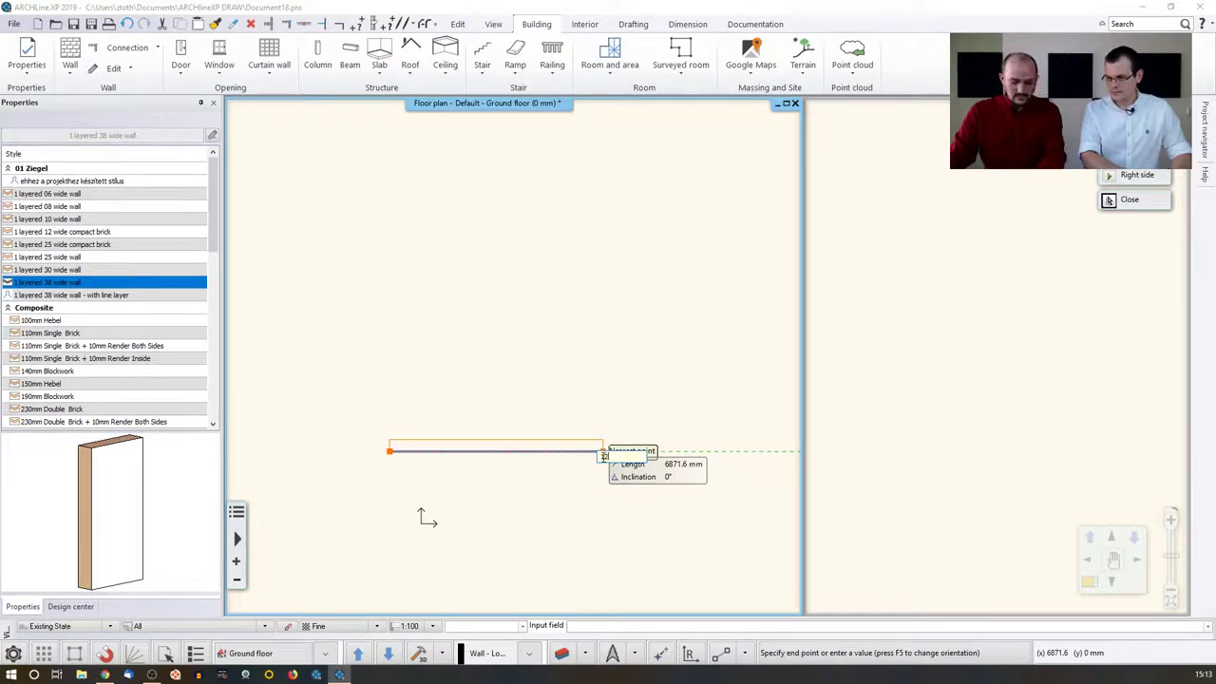
{"action": "type", "text": "0"}
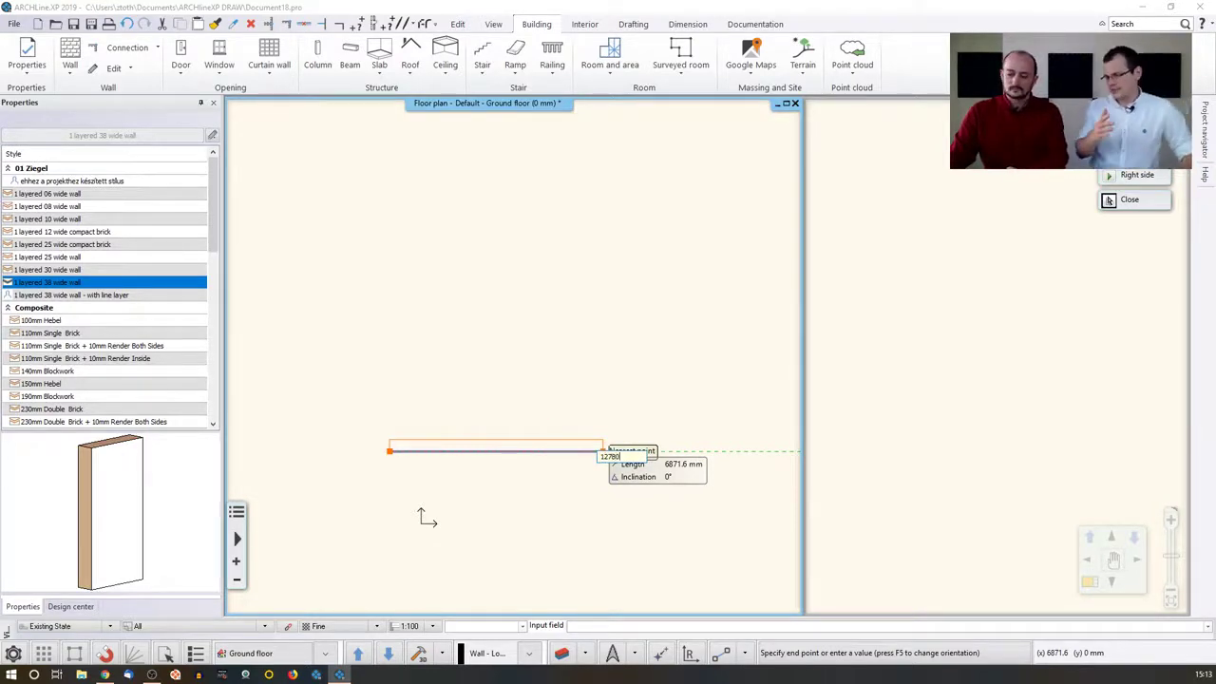
{"action": "key", "text": "Return"}
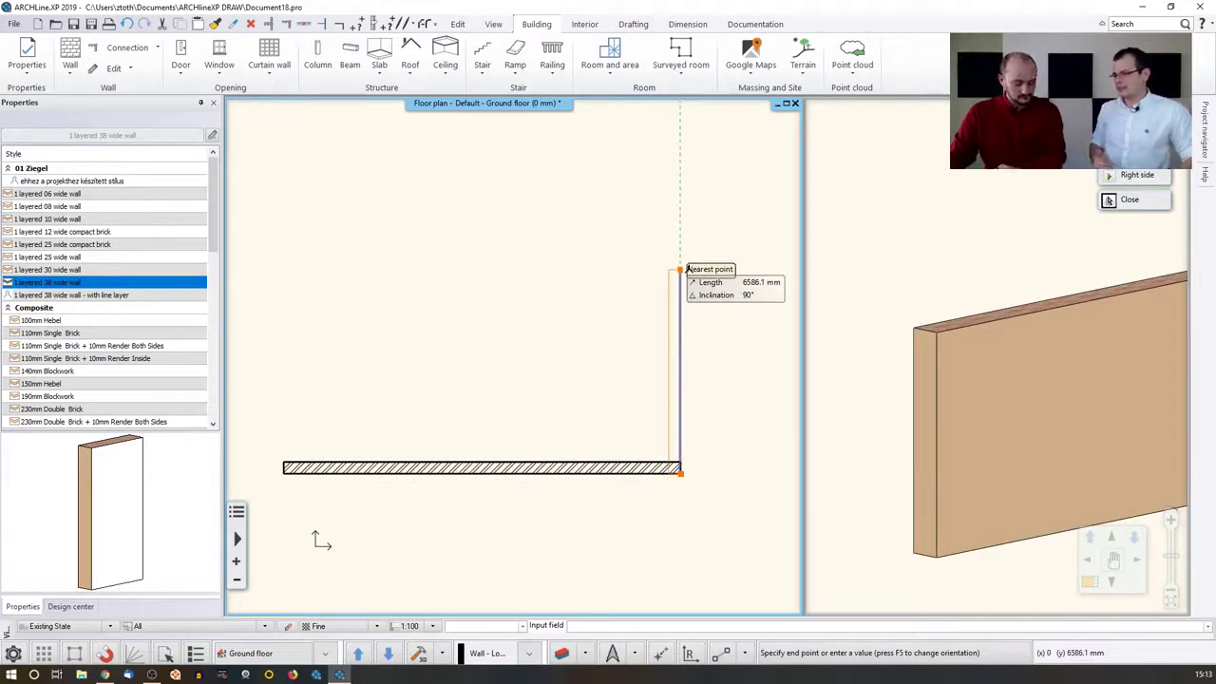
Continue the wall chain 5080 mm upward from the horizontal wall's right end, and 4600 mm to the left.
{"action": "type", "text": "50"}
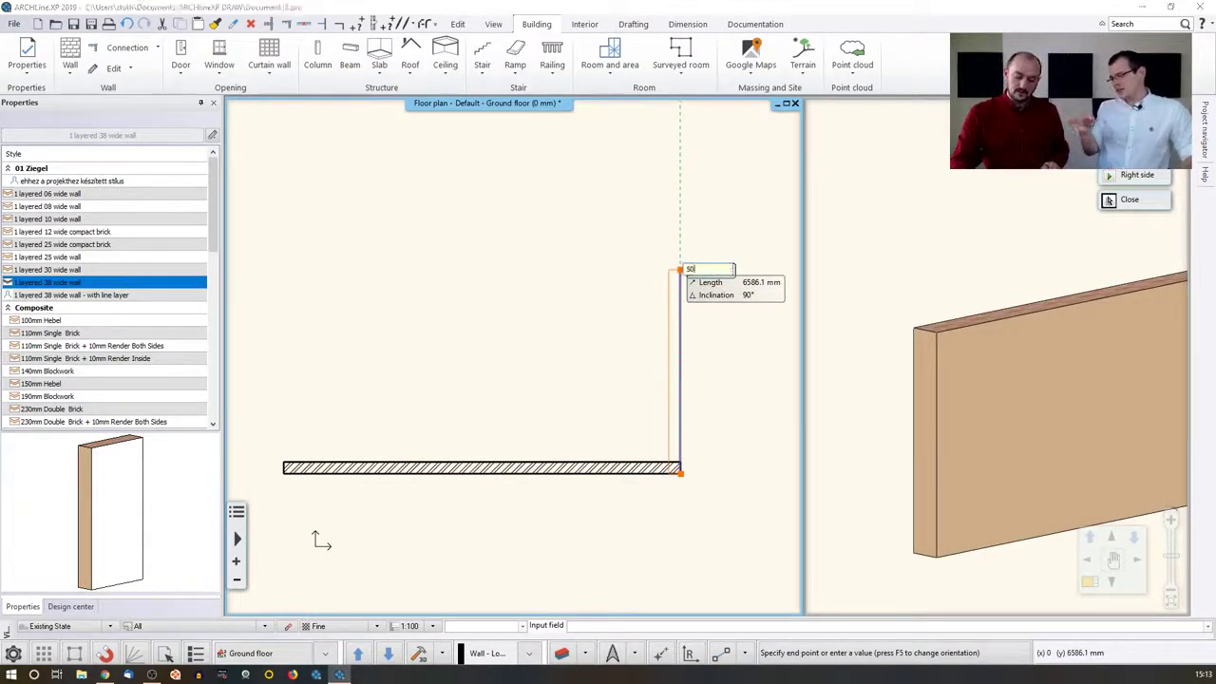
{"action": "type", "text": "80"}
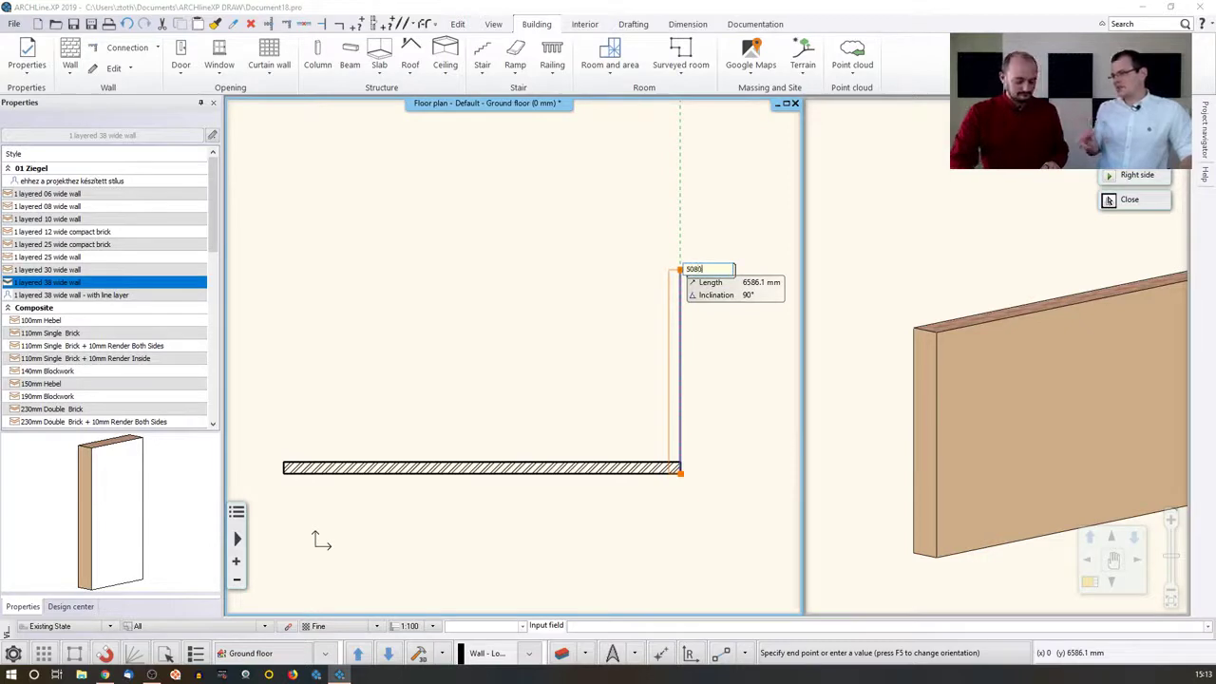
{"action": "key", "text": "Return"}
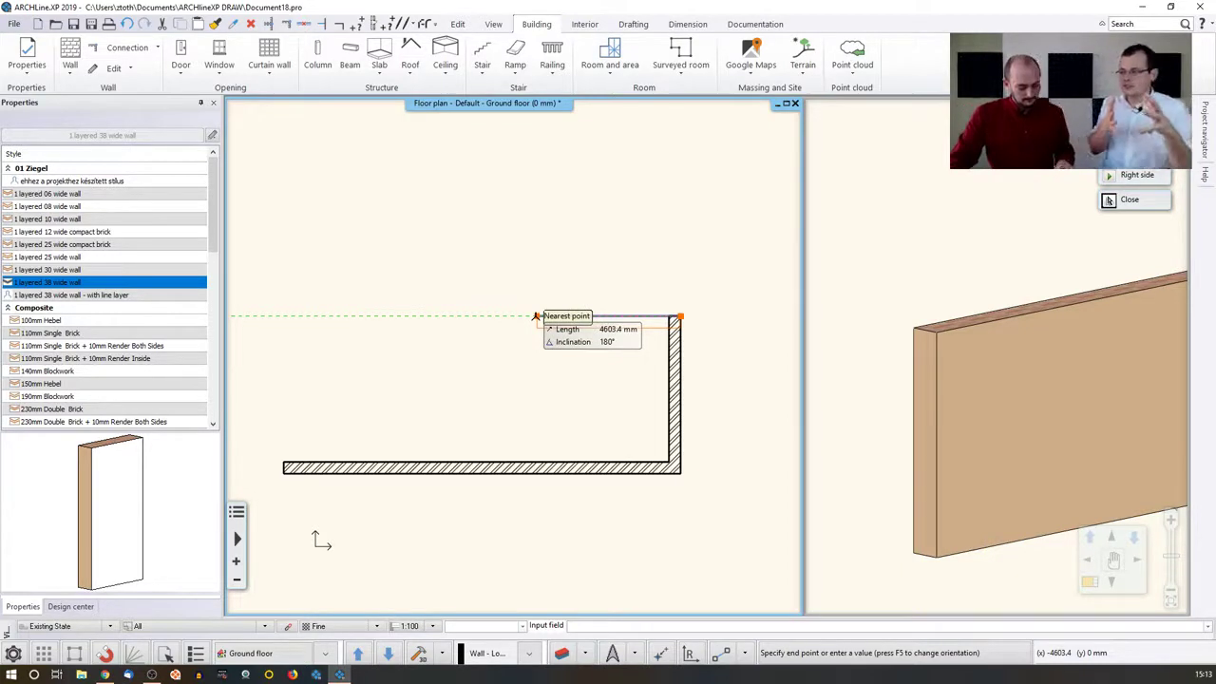
{"action": "type", "text": "46"}
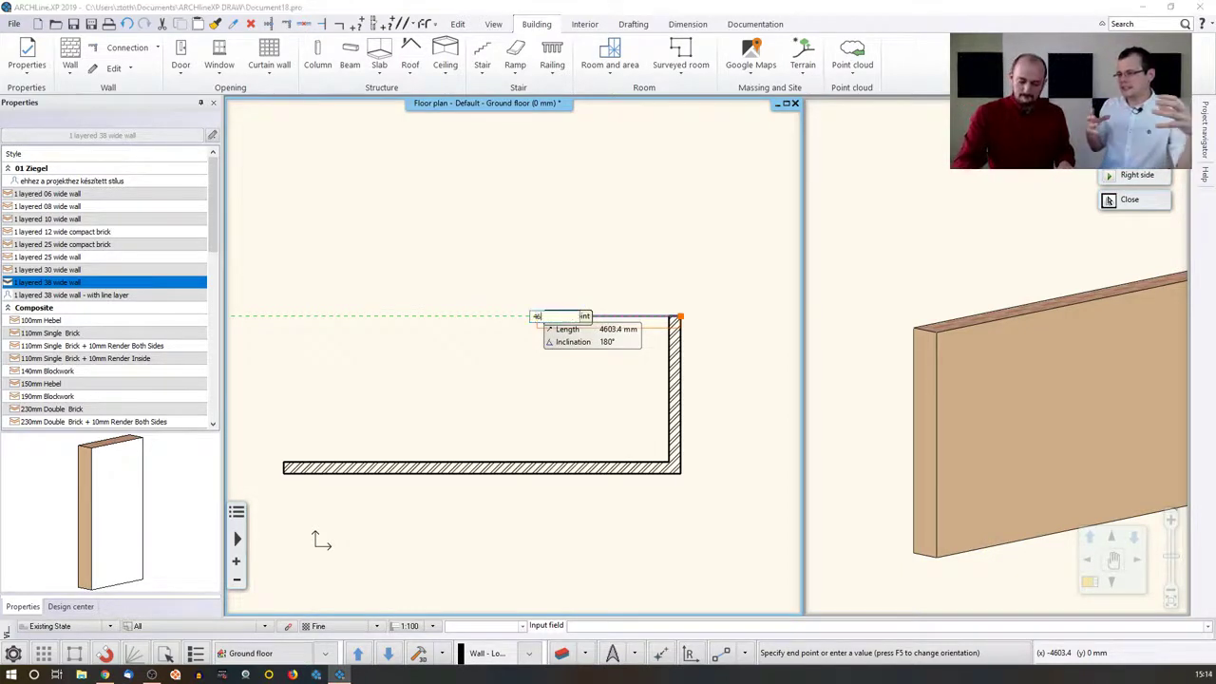
{"action": "type", "text": "00"}
{"action": "key", "text": "Return"}
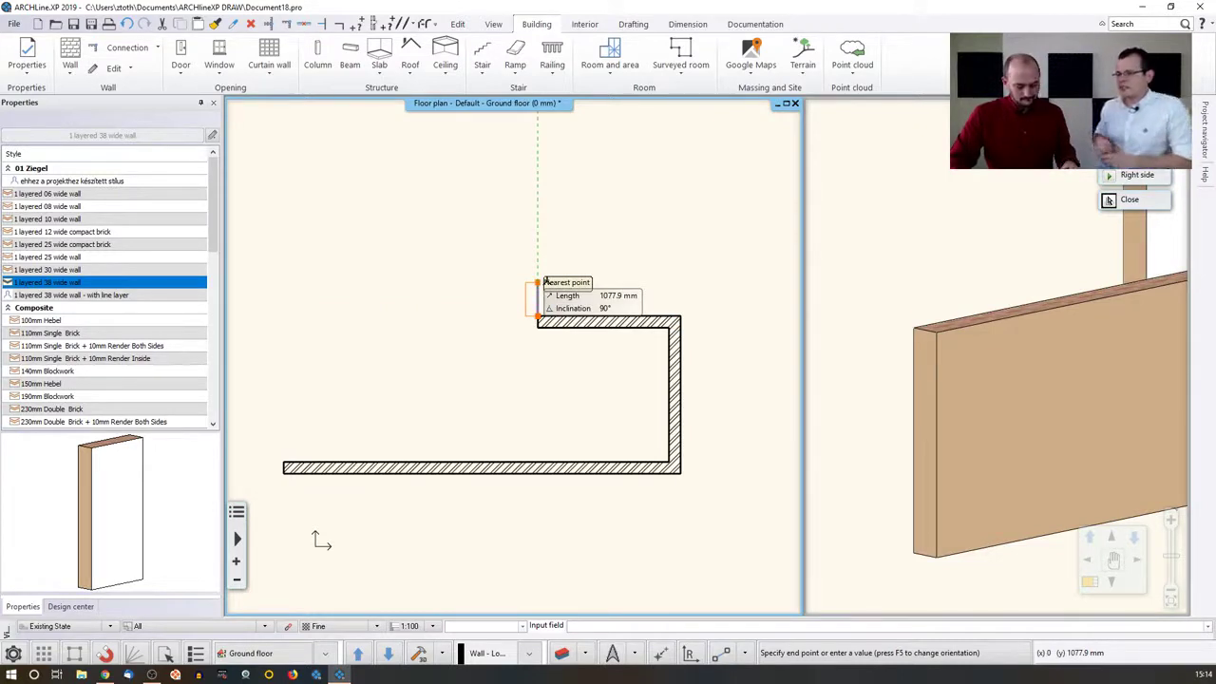
Extend the wall chain 2060 mm upward and 3800 mm to the left to form another setback.
{"action": "type", "text": "20"}
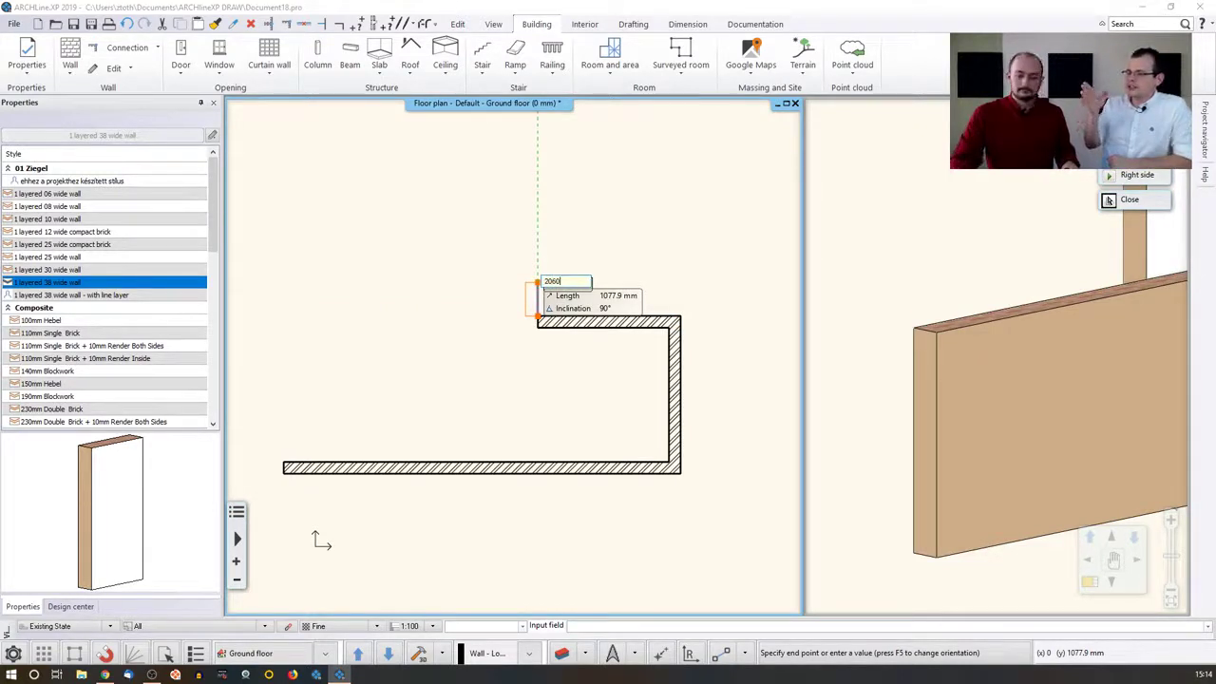
{"action": "type", "text": "60"}
{"action": "key", "text": "Return"}
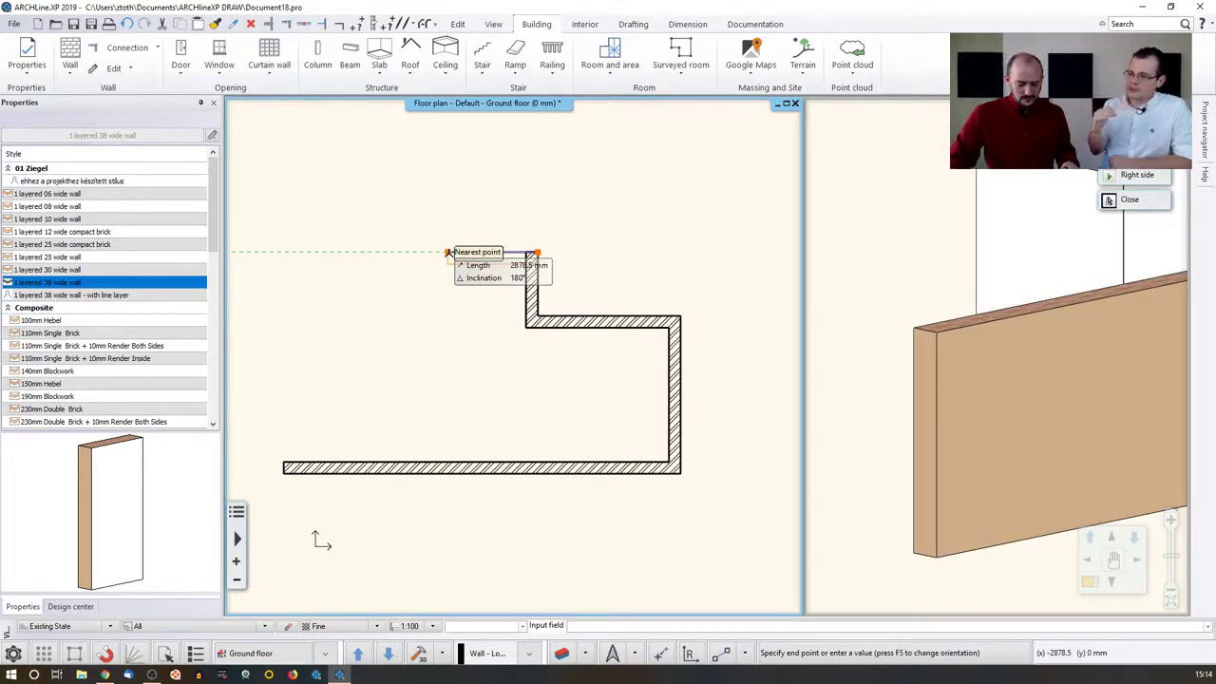
{"action": "type", "text": "3800"}
{"action": "key", "text": "Return"}
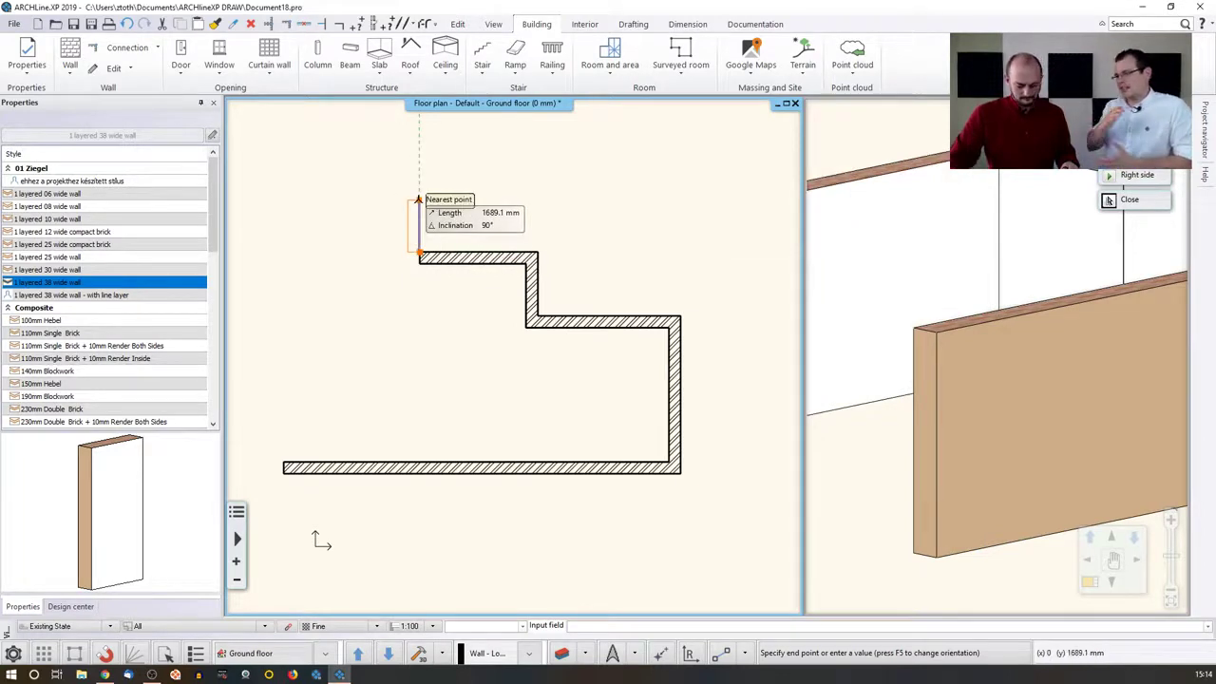
Add a 1440 mm wall upward and close the outline with a wall aligned to the first wall's start and one down to it.
{"action": "type", "text": "1440"}
{"action": "key", "text": "Return"}
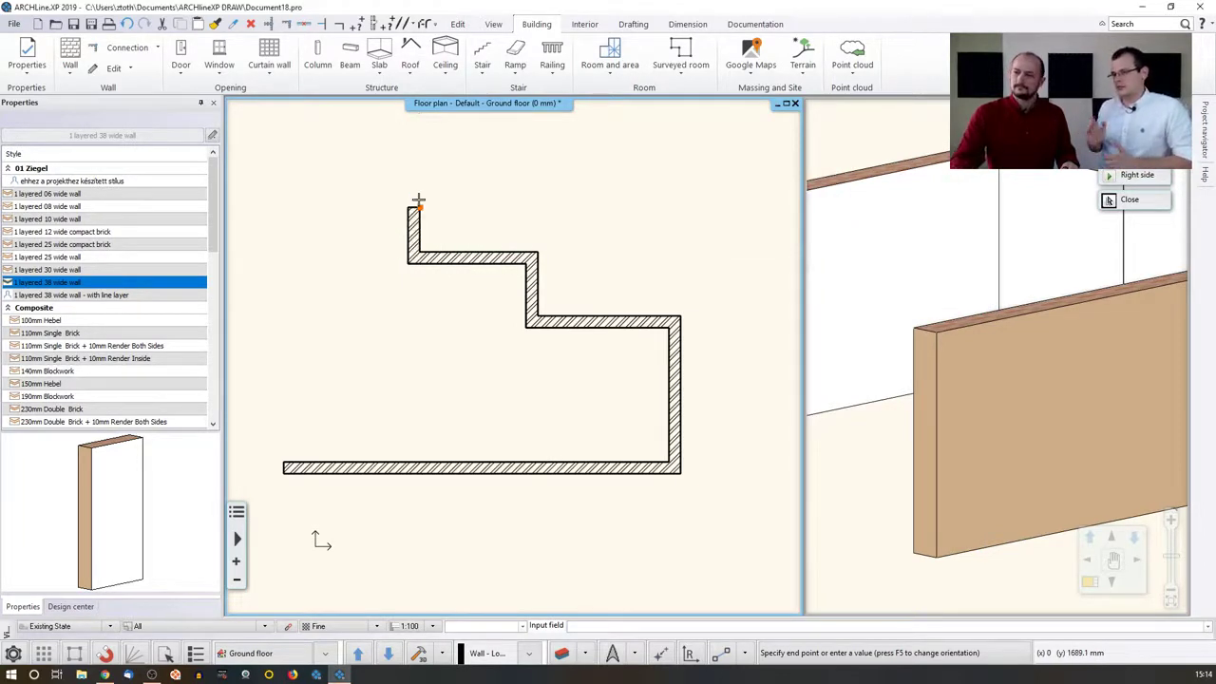
{"action": "middle_click_drag", "start_coordinate": [295, 203], "coordinate": [361, 203]}
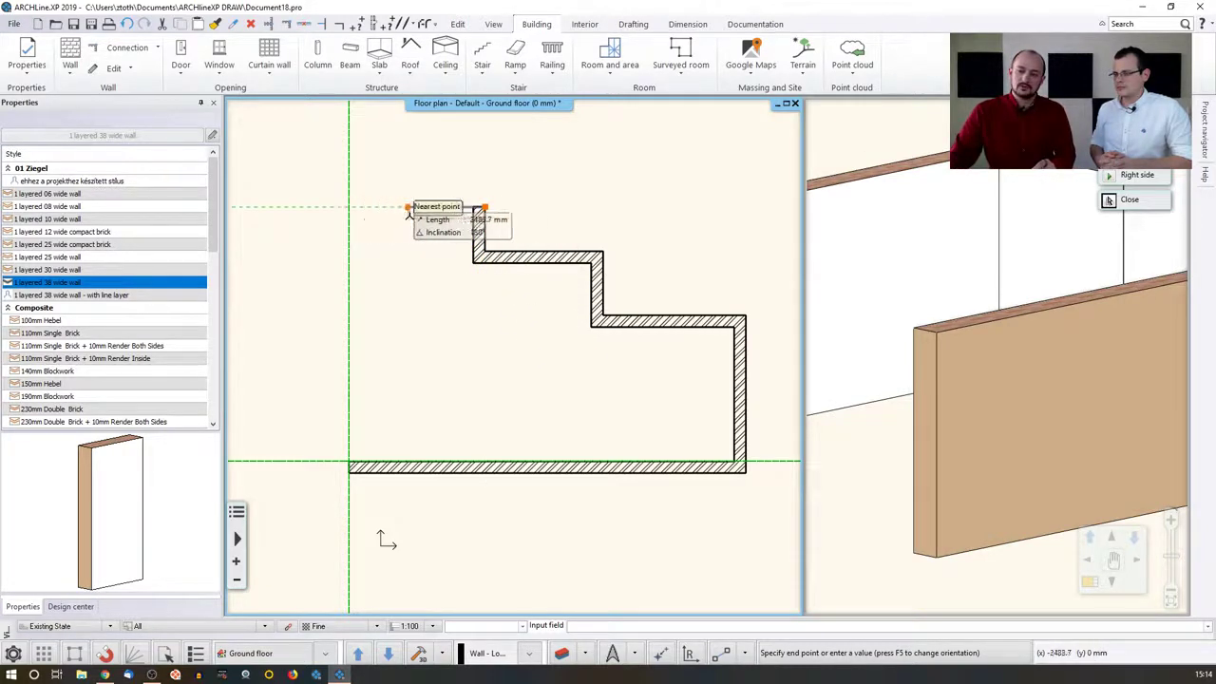
{"action": "left_click", "coordinate": [345, 206]}
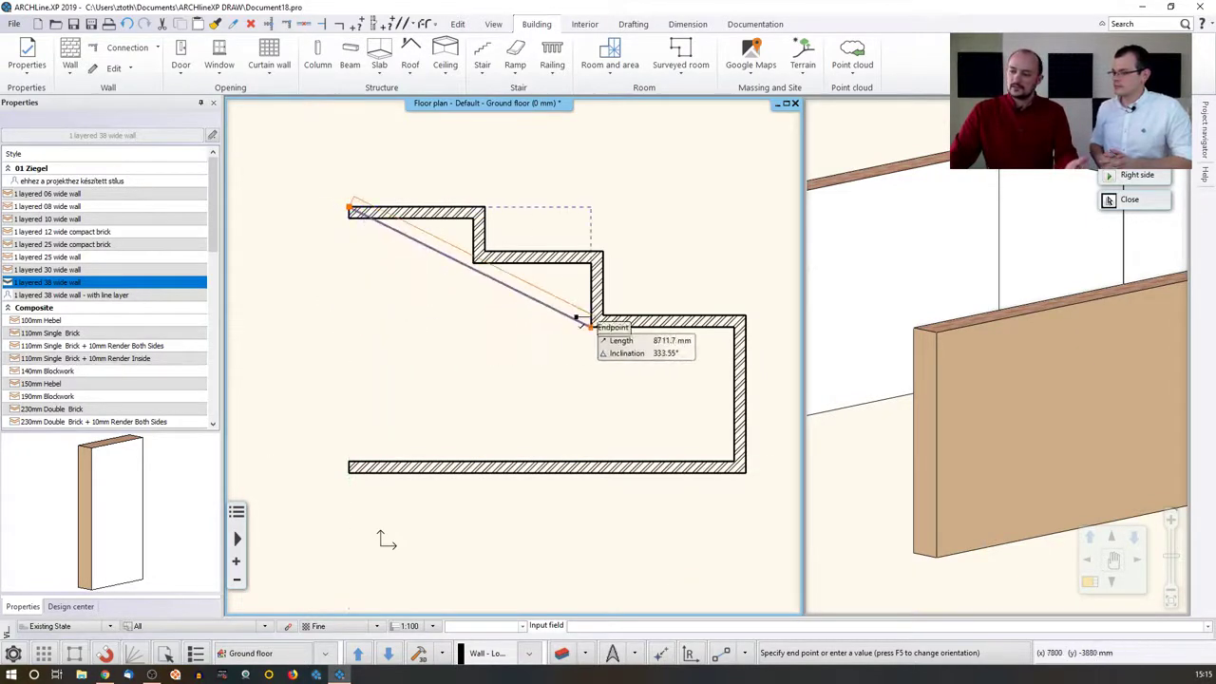
{"action": "left_click", "coordinate": [370, 316]}
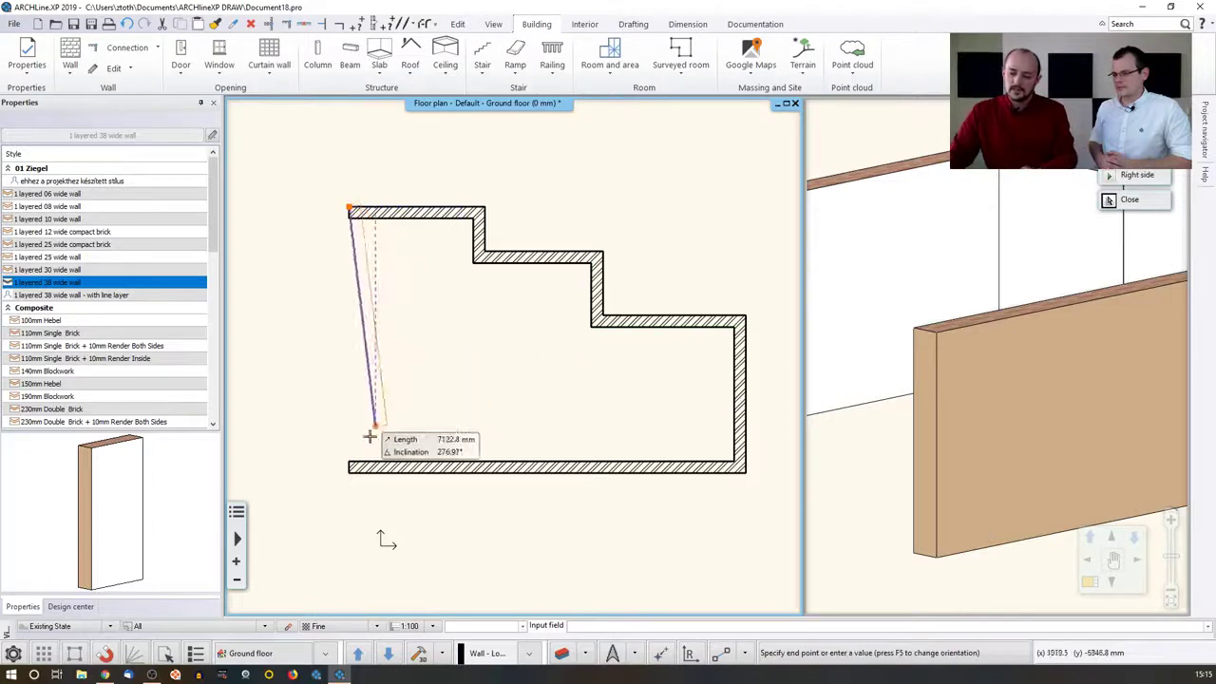
{"action": "left_click", "coordinate": [349, 463]}
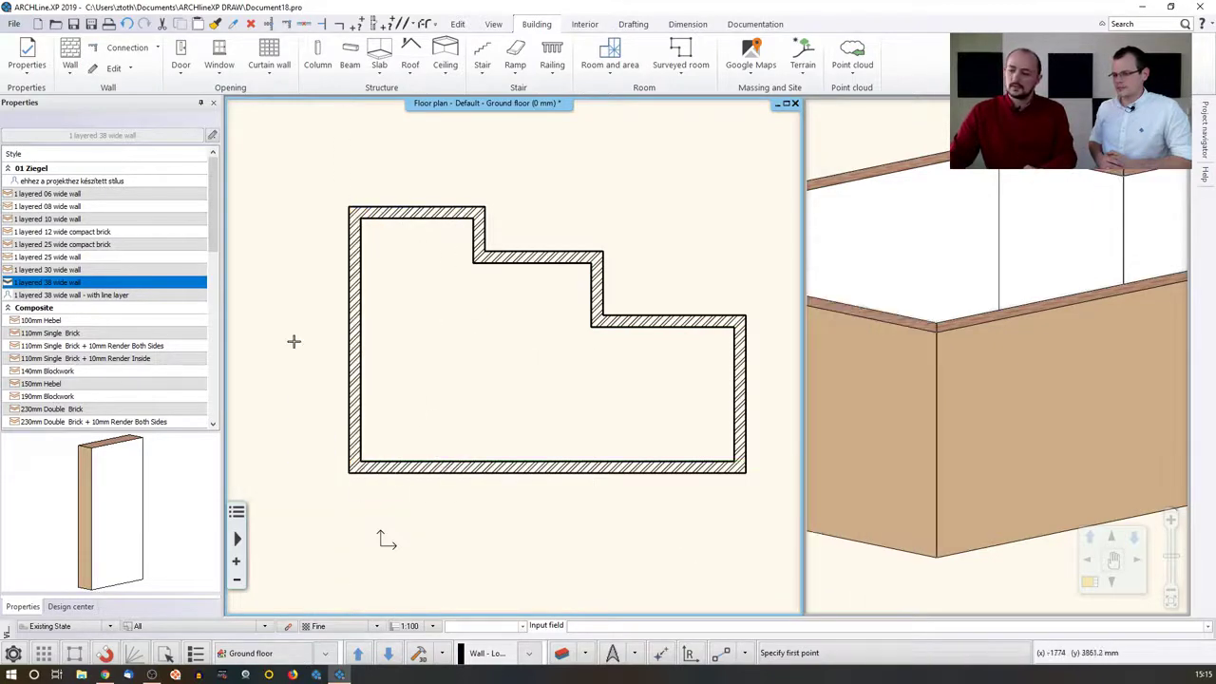
{"action": "key", "text": "Escape"}
Fit the building in both the floor plan and 3D views, and look through the wall creation and editing tools.
{"action": "middle_click", "coordinate": [342, 339]}
{"action": "middle_click", "coordinate": [342, 340]}
{"action": "middle_click", "coordinate": [953, 339]}
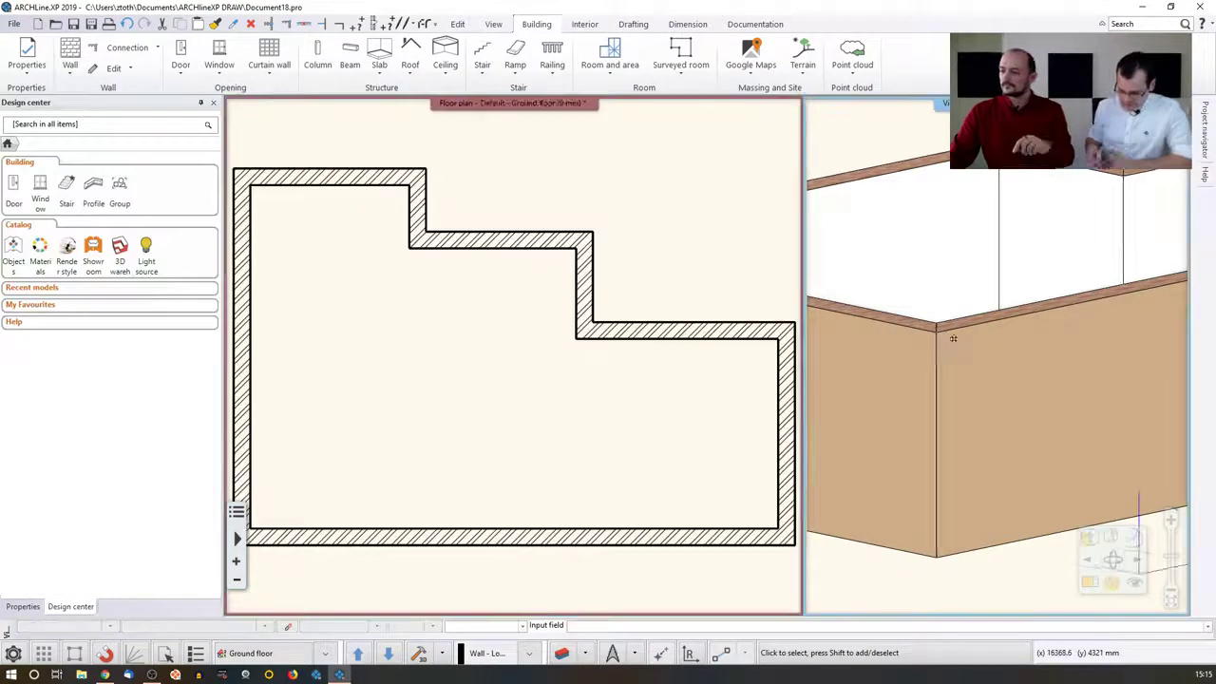
{"action": "middle_click", "coordinate": [953, 339]}
{"action": "scroll", "coordinate": [513, 344], "scroll_direction": "down", "scroll_amount": 2}
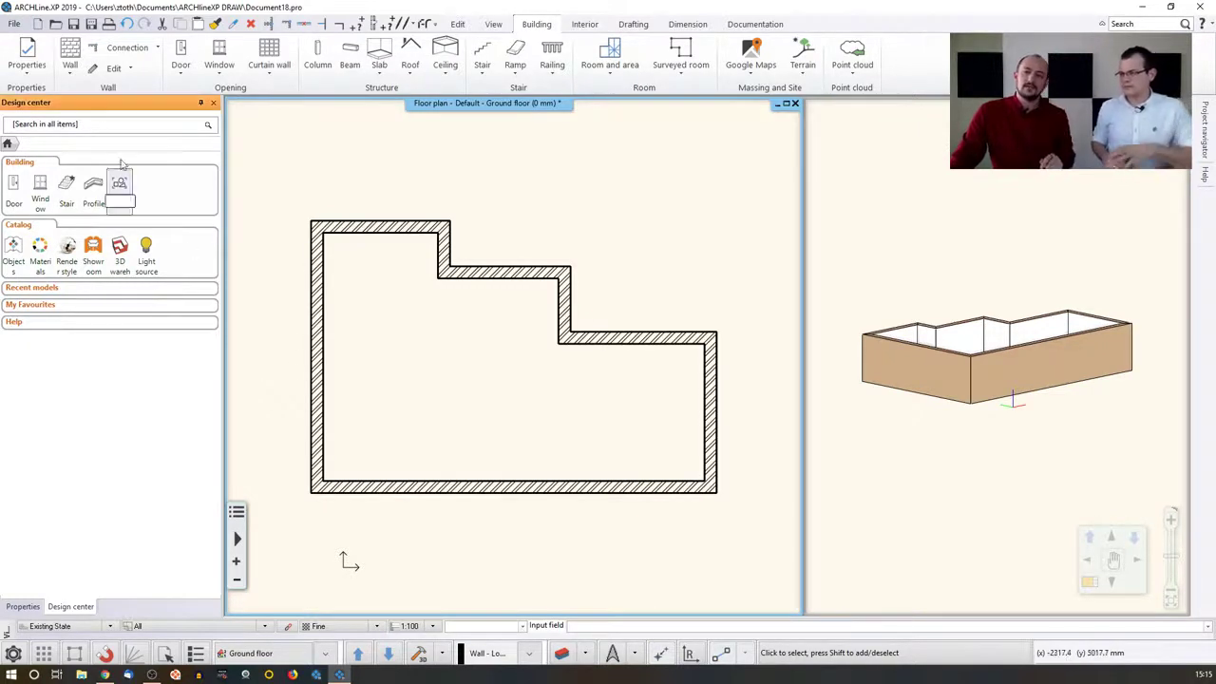
{"action": "left_click", "coordinate": [70, 73]}
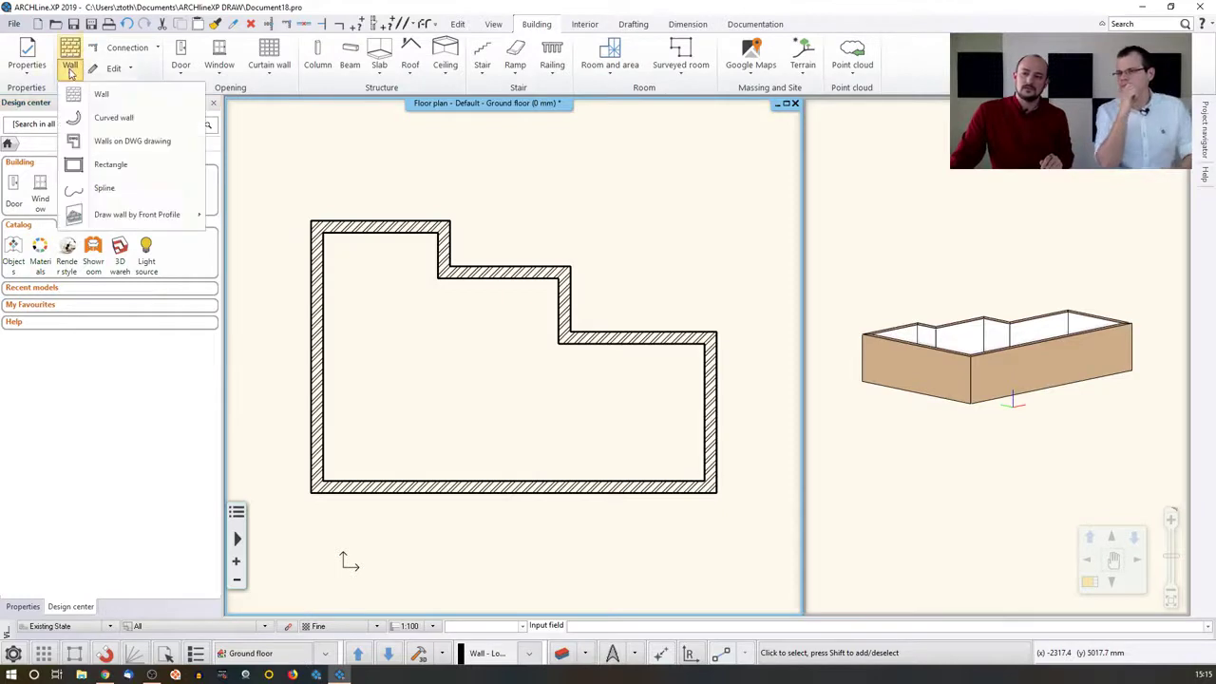
{"action": "left_click", "coordinate": [131, 71]}
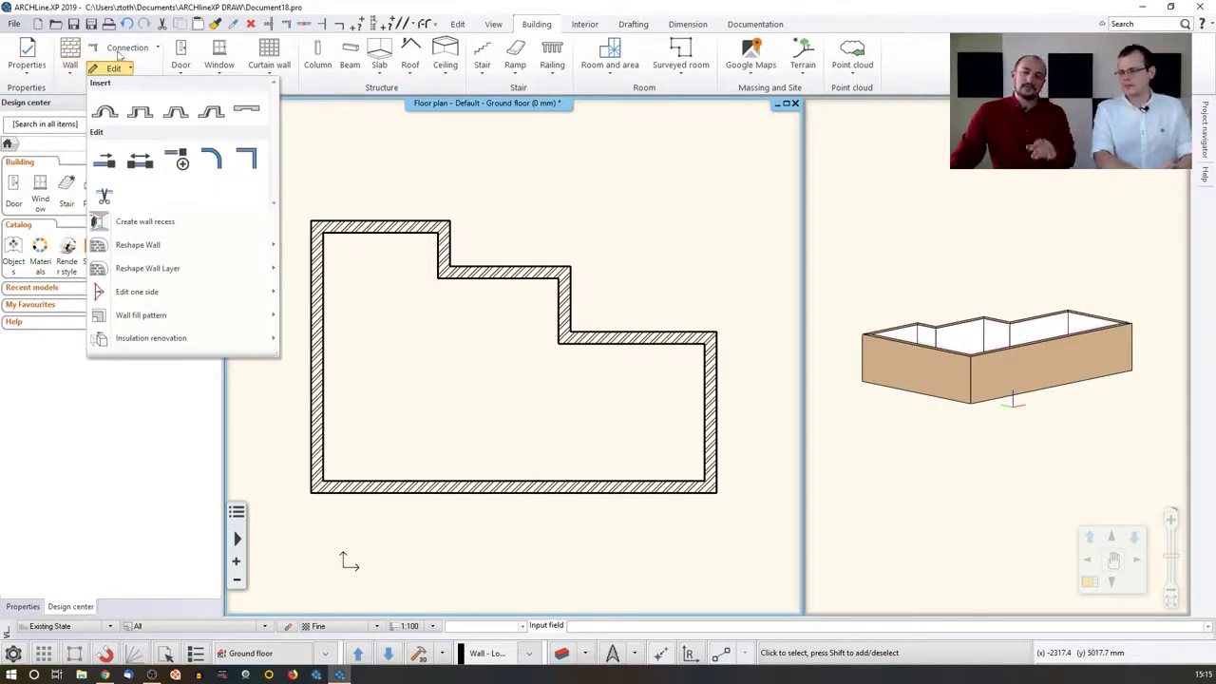
{"action": "left_click", "coordinate": [172, 11]}
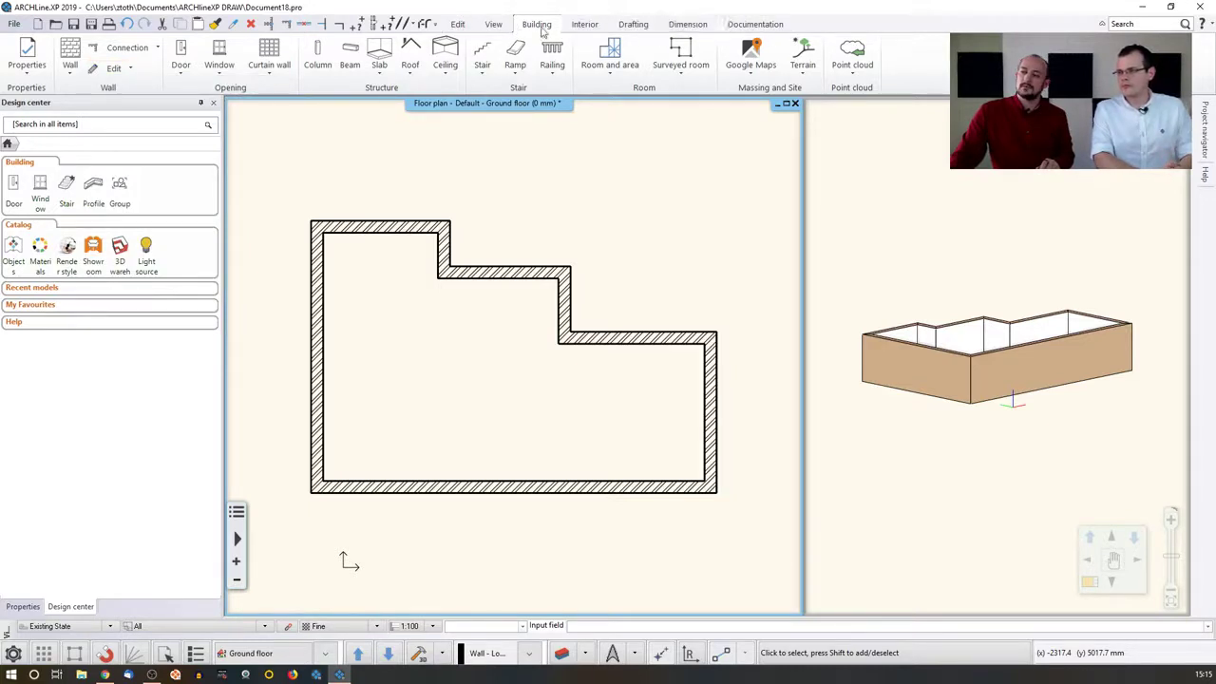
Set up a rectangular wall add-on with size A at 1800 mm and size B at 1000 mm.
{"action": "left_click", "coordinate": [130, 69]}
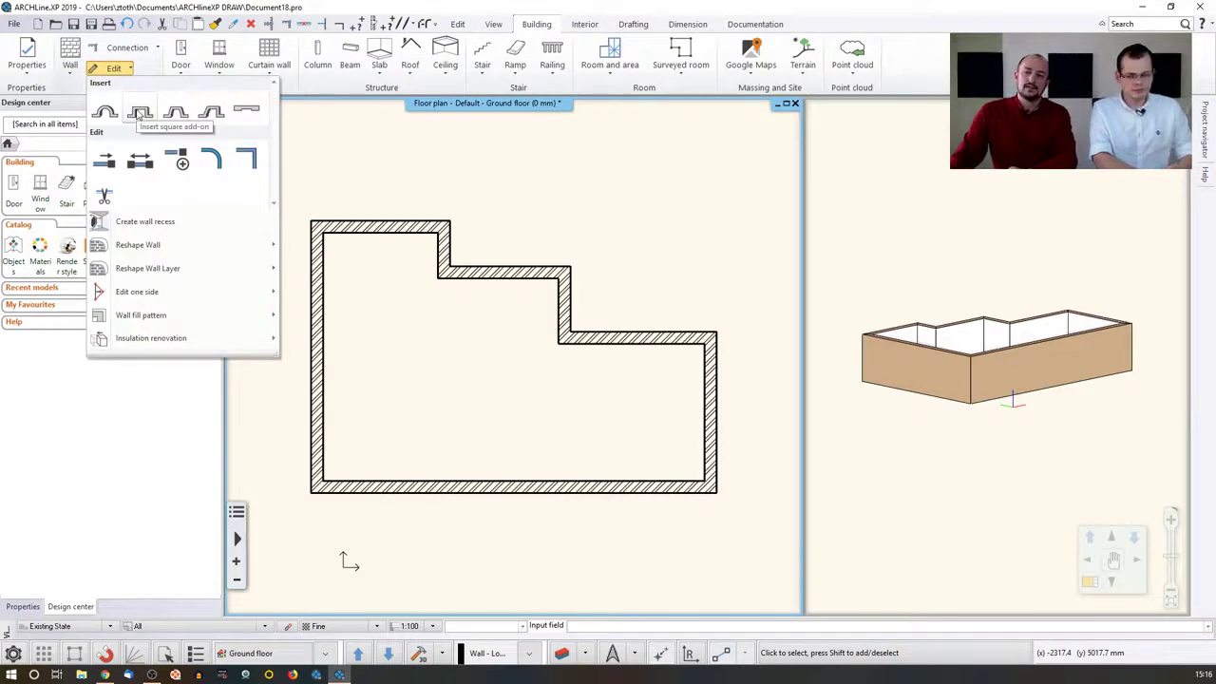
{"action": "left_click", "coordinate": [140, 114]}
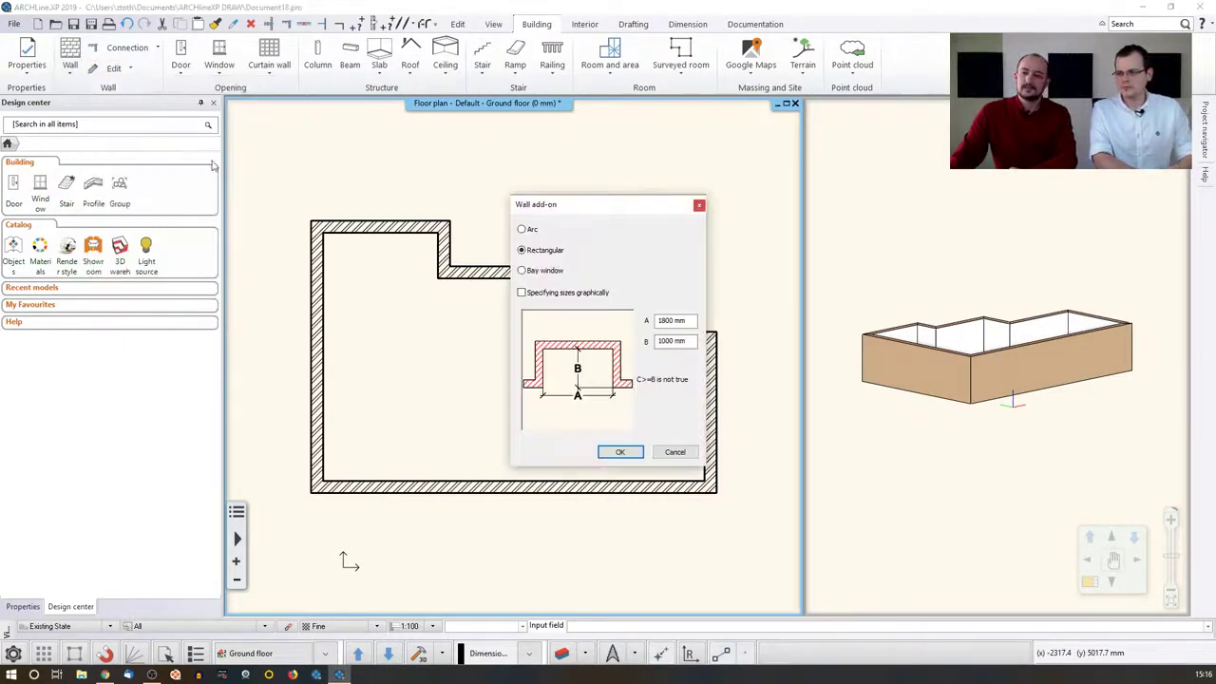
{"action": "left_click", "coordinate": [522, 271]}
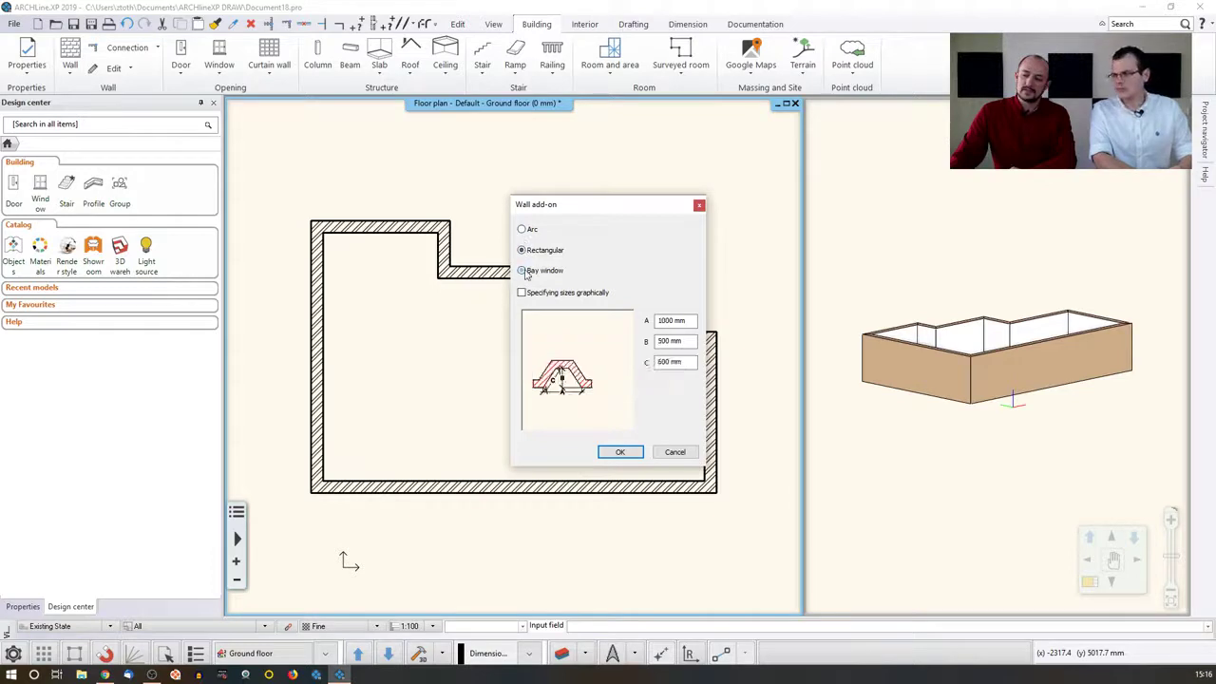
{"action": "left_click", "coordinate": [521, 249]}
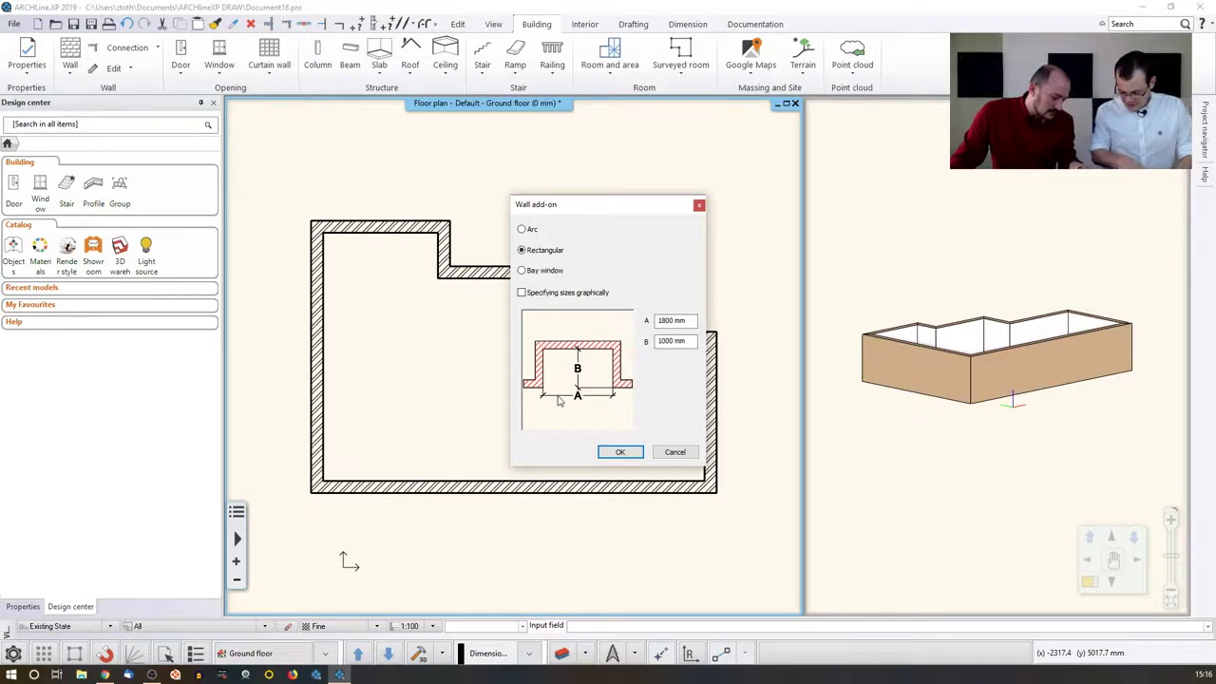
{"action": "left_click", "coordinate": [677, 321]}
{"action": "left_click", "coordinate": [684, 321]}
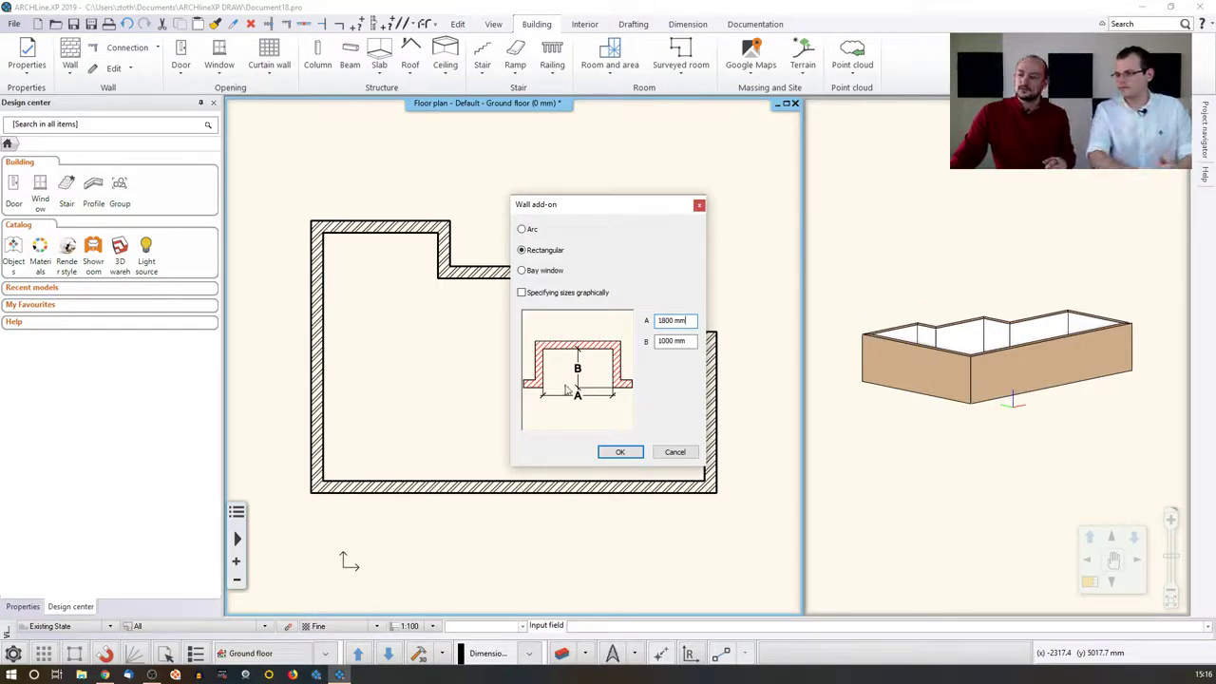
{"action": "left_click", "coordinate": [618, 452]}
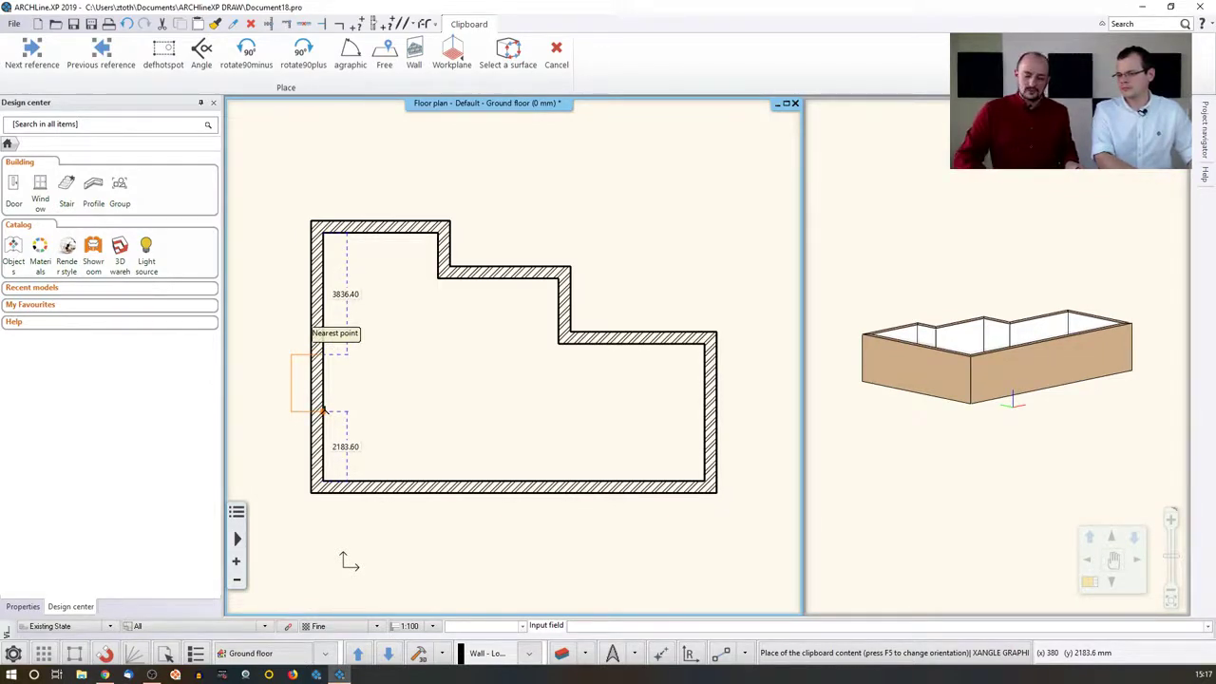
Place the add-on projecting outward from the left exterior wall, 2300 mm from its lower inner corner, and end placement.
{"action": "type", "text": "1"}
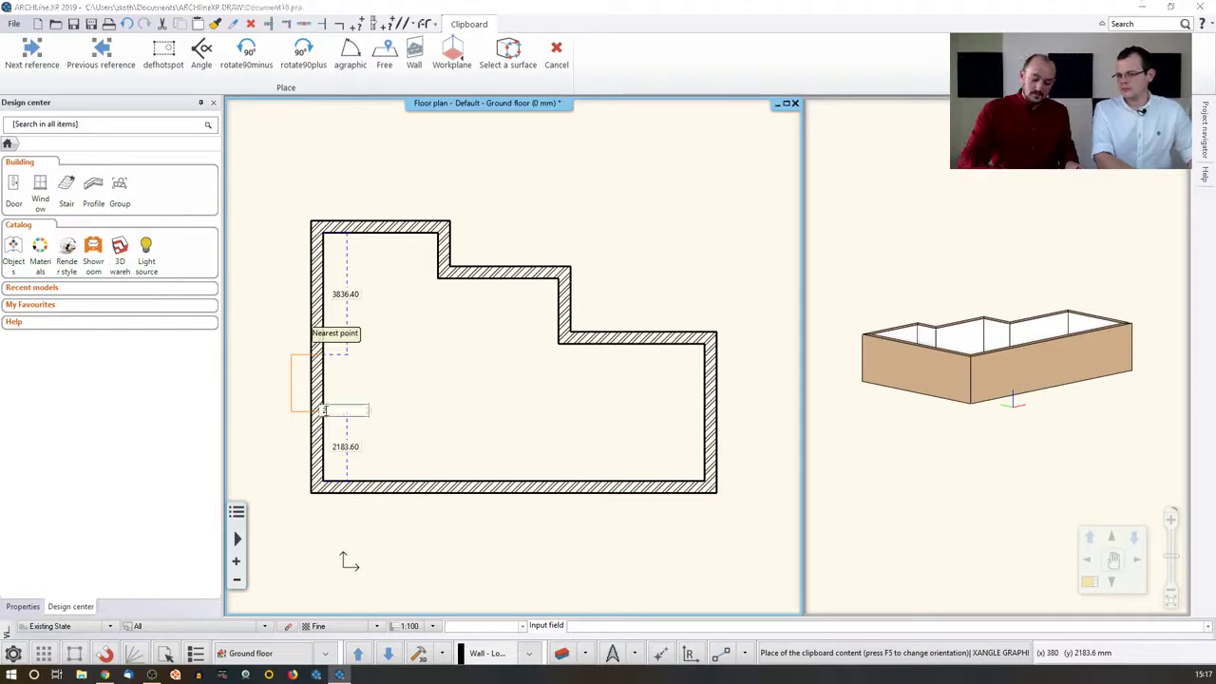
{"action": "type", "text": "300"}
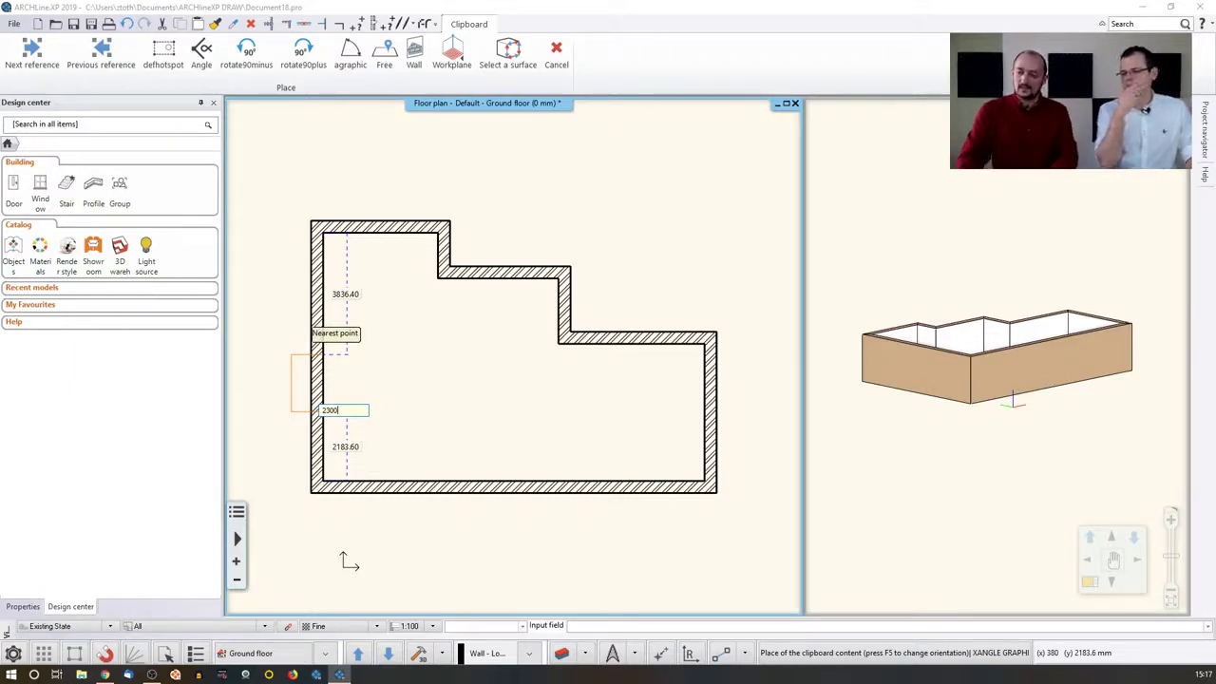
{"action": "key", "text": "Return"}
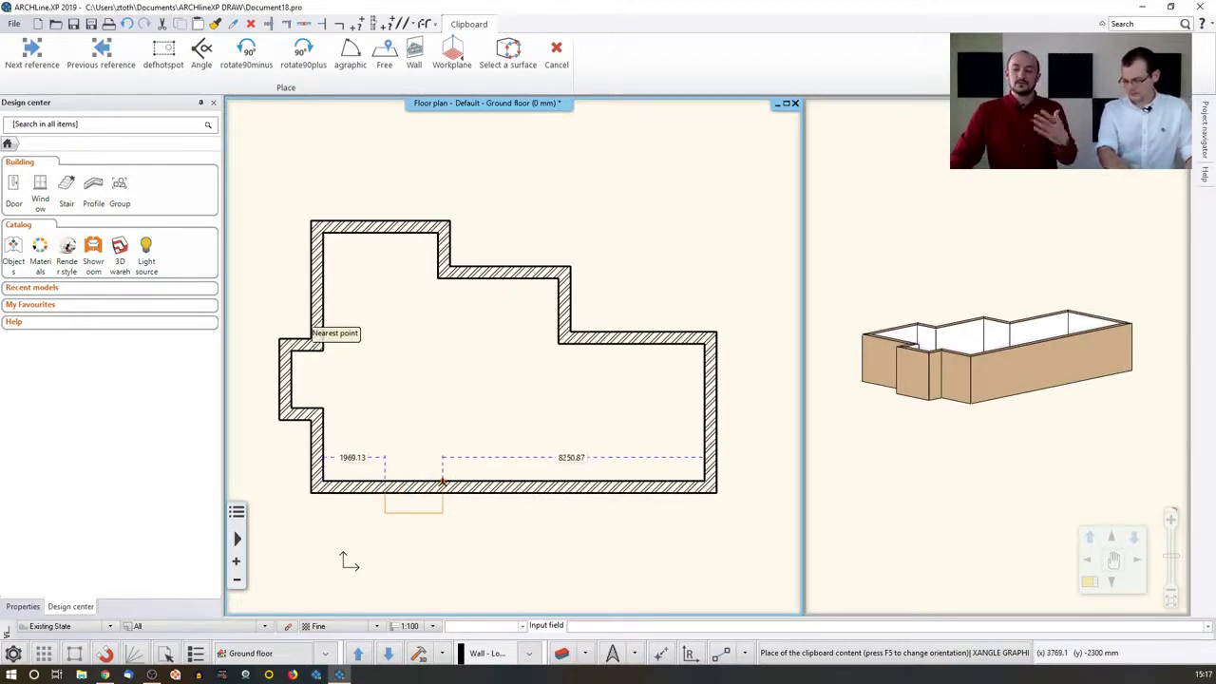
{"action": "key", "text": "Escape"}
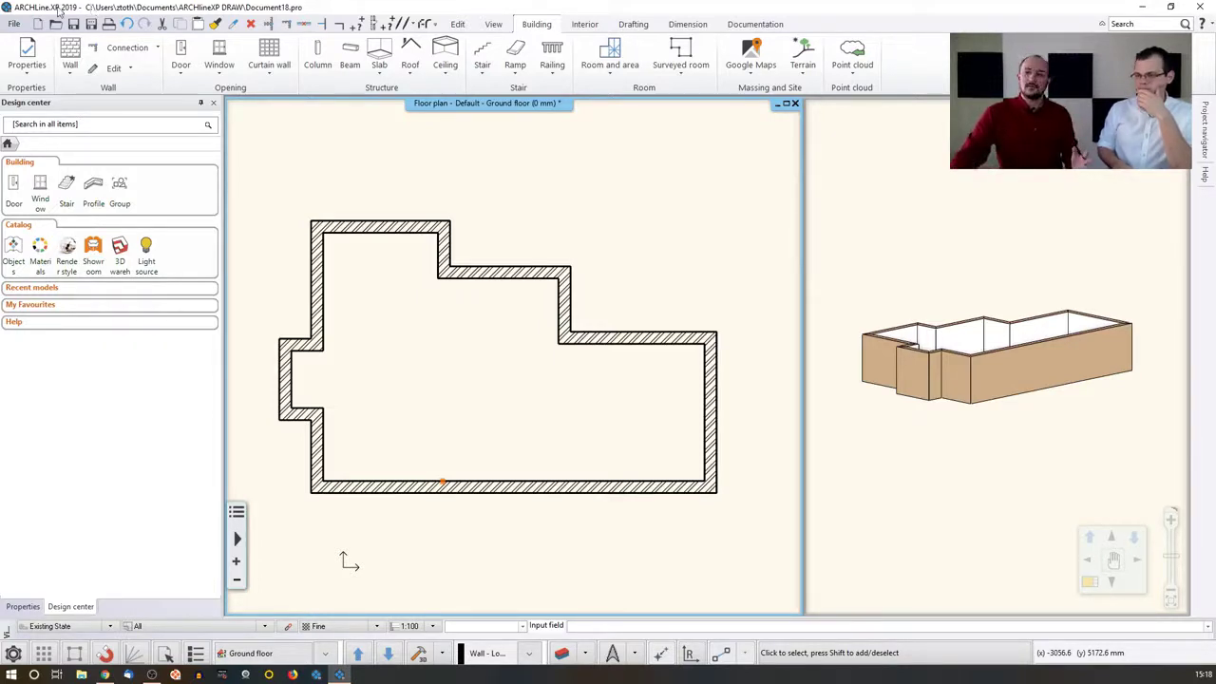
Draw a '1 layered 30 wide wall' from the upper inner corner straight down to the lower exterior wall.
{"action": "left_click", "coordinate": [70, 49]}
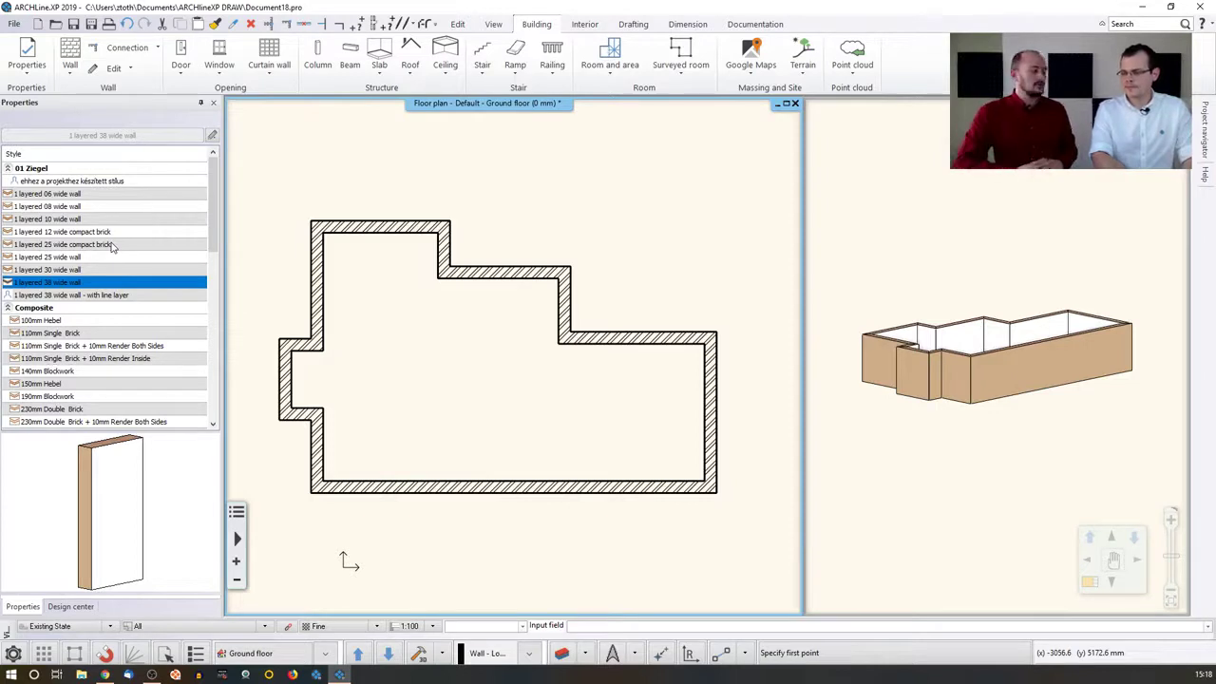
{"action": "left_click", "coordinate": [59, 272]}
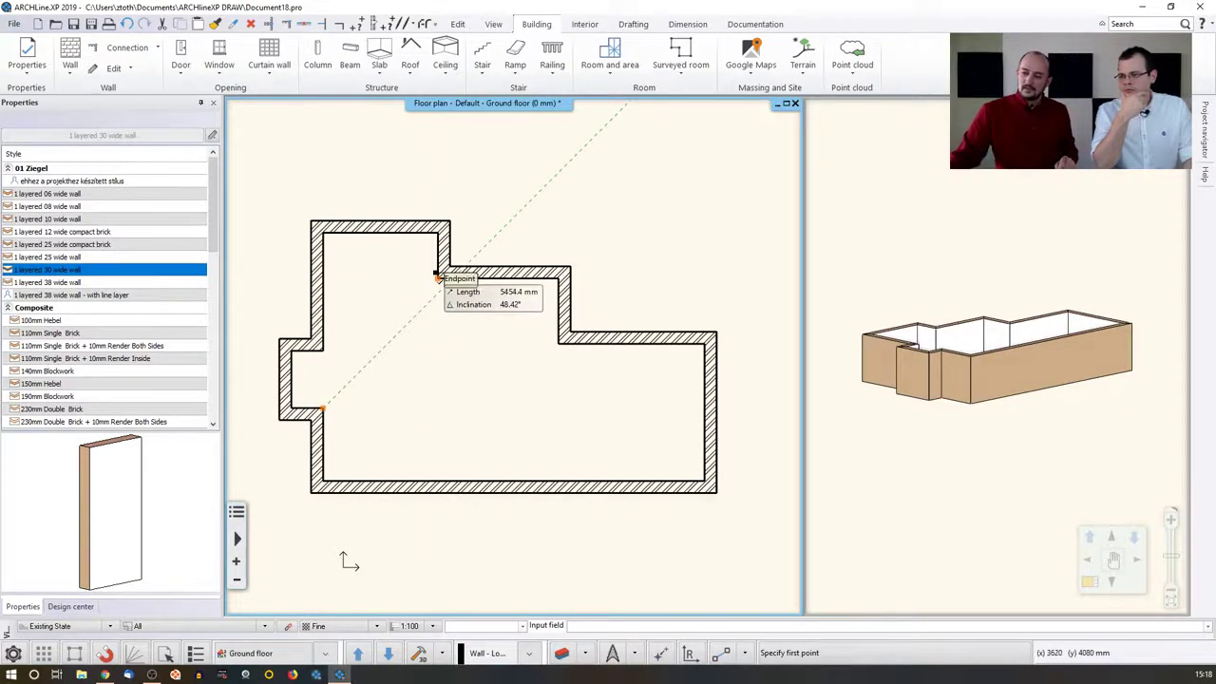
{"action": "left_click", "coordinate": [437, 278]}
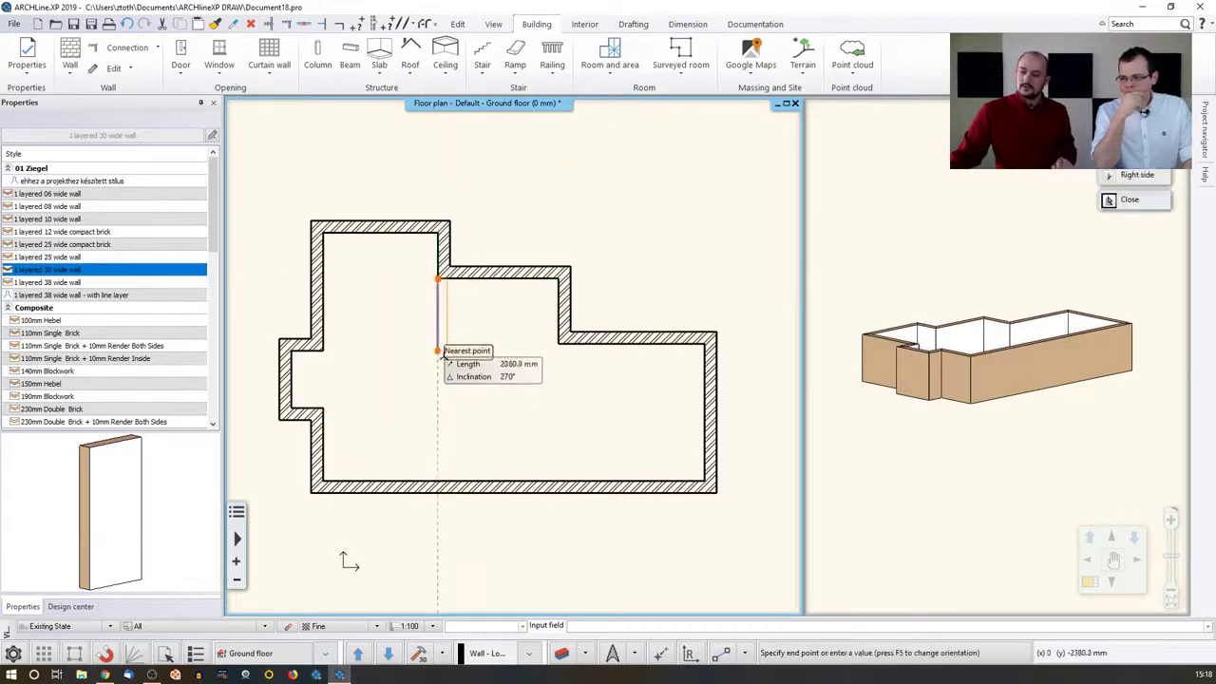
{"action": "left_click", "coordinate": [438, 481]}
{"action": "key", "text": "Escape"}
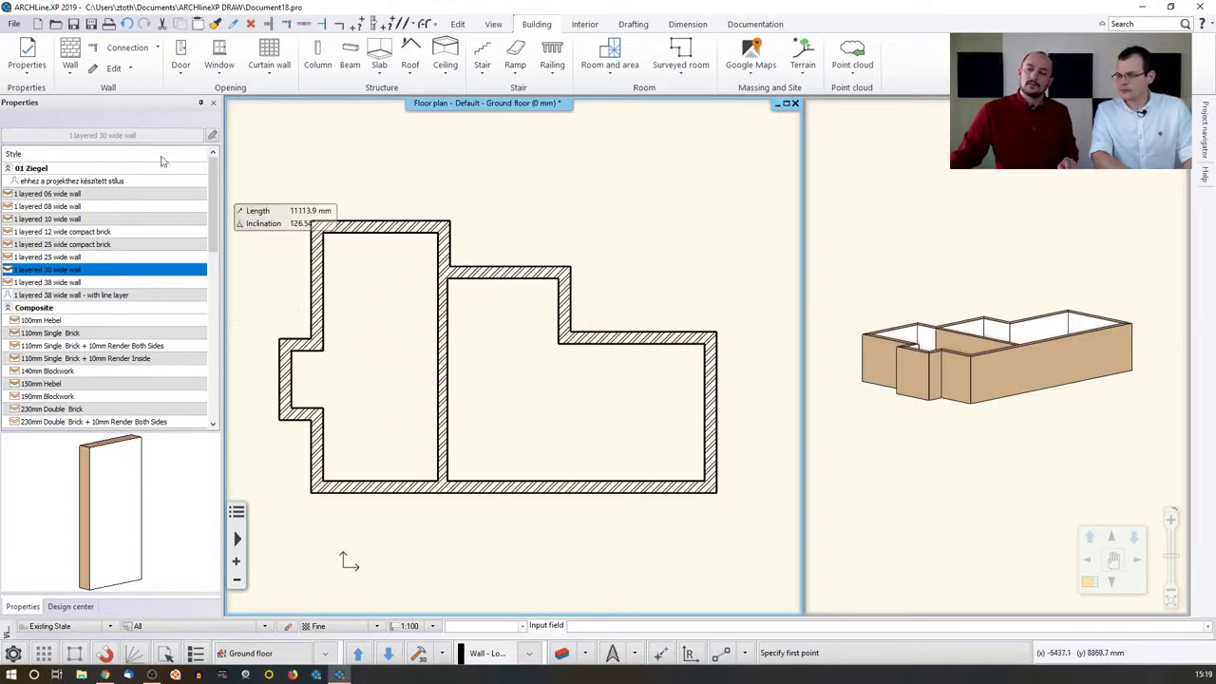
Draw a '1 layered 10 wide wall' from the add-on's upper inner corner horizontally to the 30 wide wall.
{"action": "left_click", "coordinate": [55, 220]}
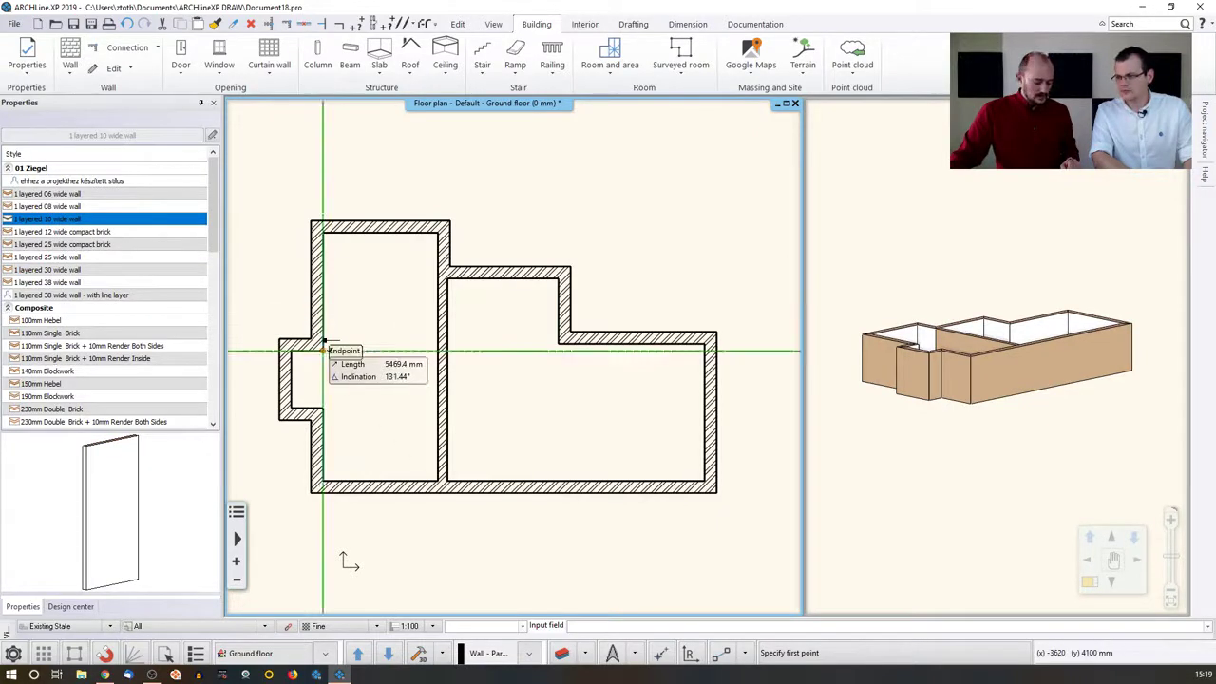
{"action": "left_click", "coordinate": [324, 350]}
{"action": "left_click", "coordinate": [436, 350]}
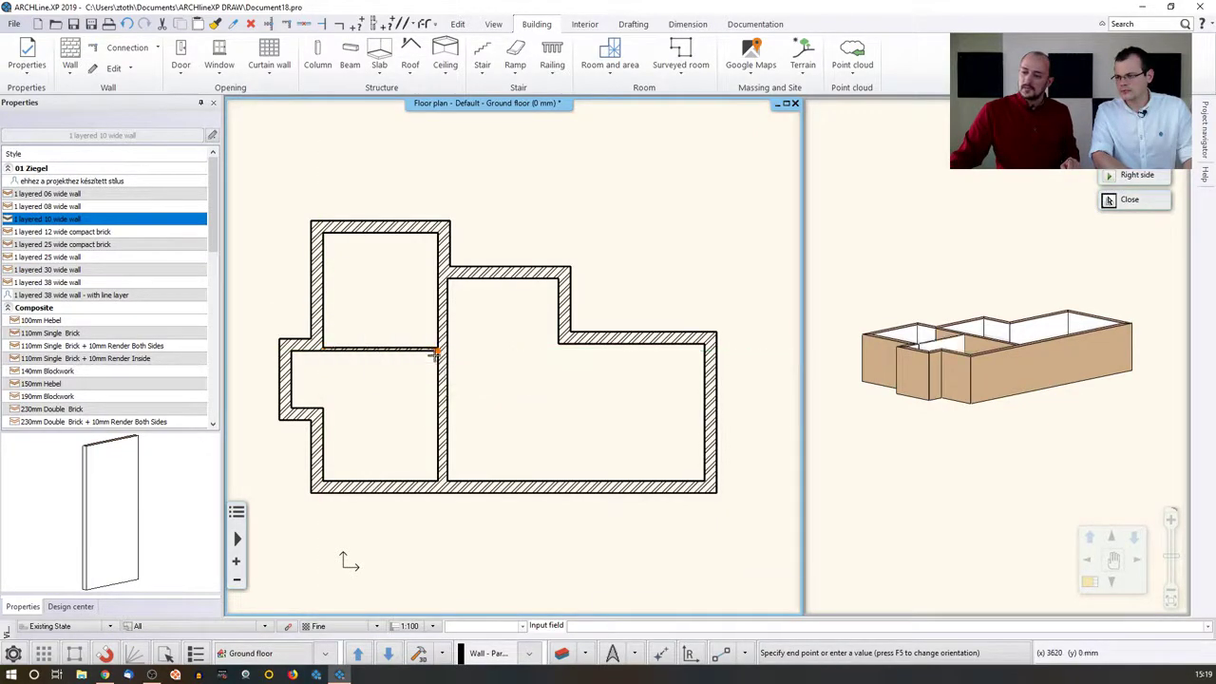
Draw a second 10 wide partition from the add-on's lower inner corner to the 30 wide wall, switching its reference side so the thickness falls below.
{"action": "left_click", "coordinate": [324, 409]}
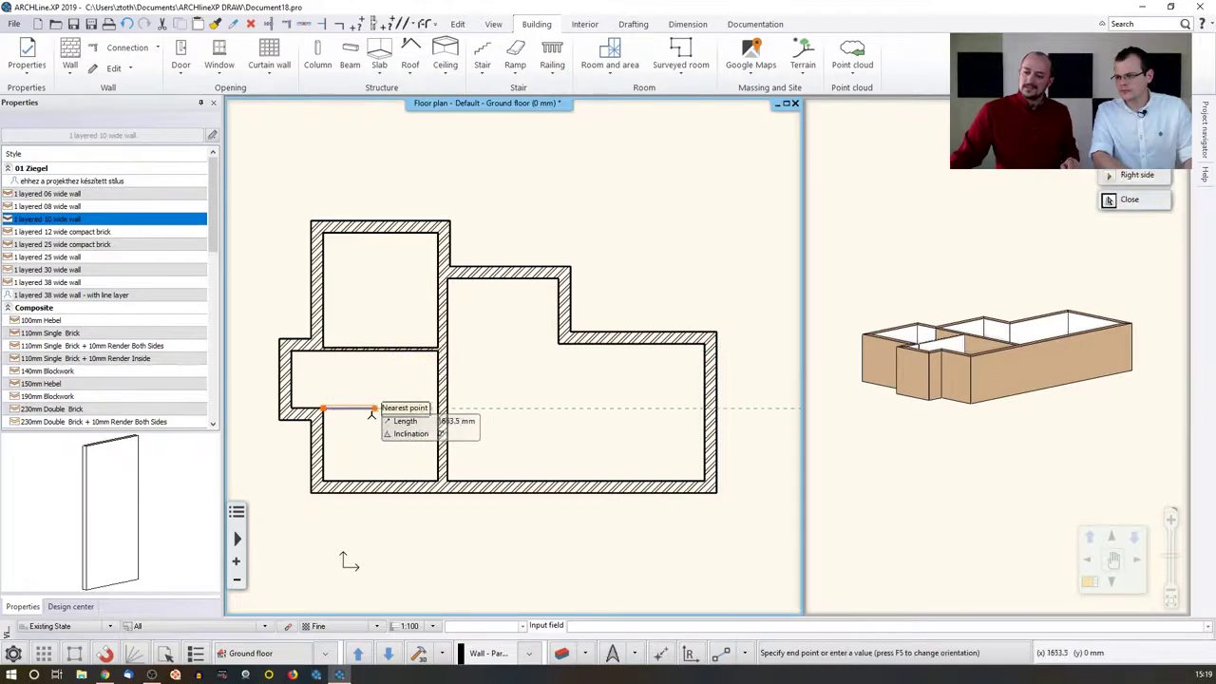
{"action": "scroll", "coordinate": [365, 408], "scroll_direction": "up", "scroll_amount": 3}
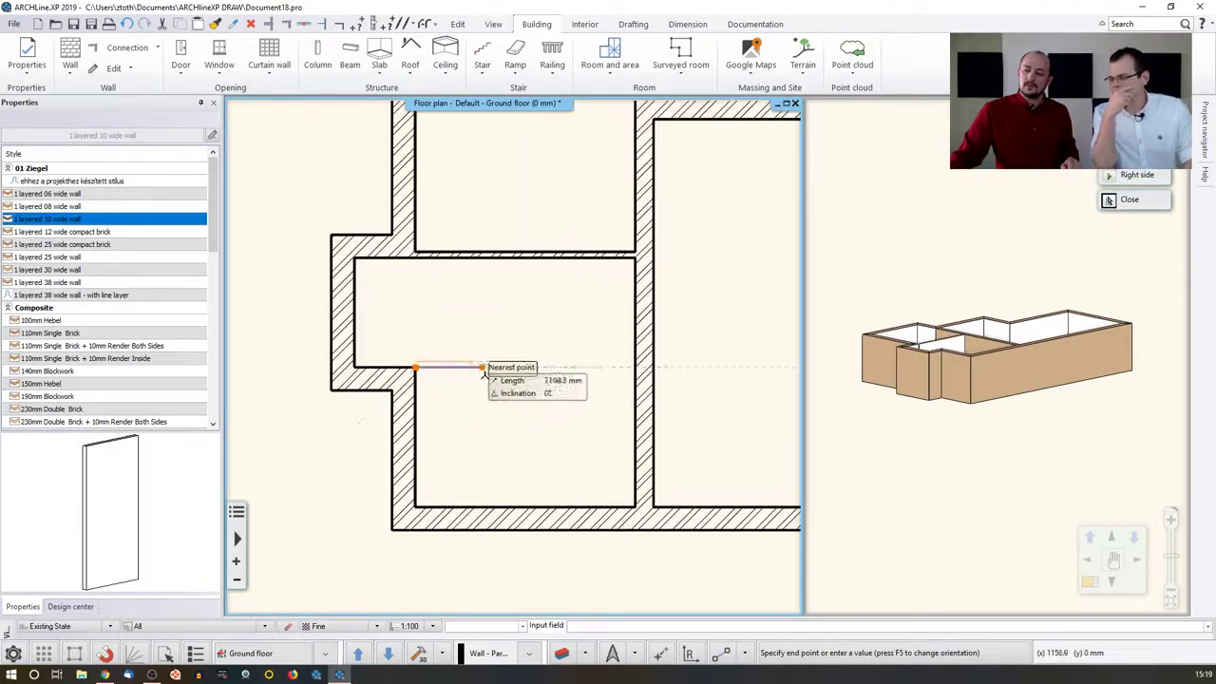
{"action": "scroll", "coordinate": [480, 372], "scroll_direction": "up", "scroll_amount": 1}
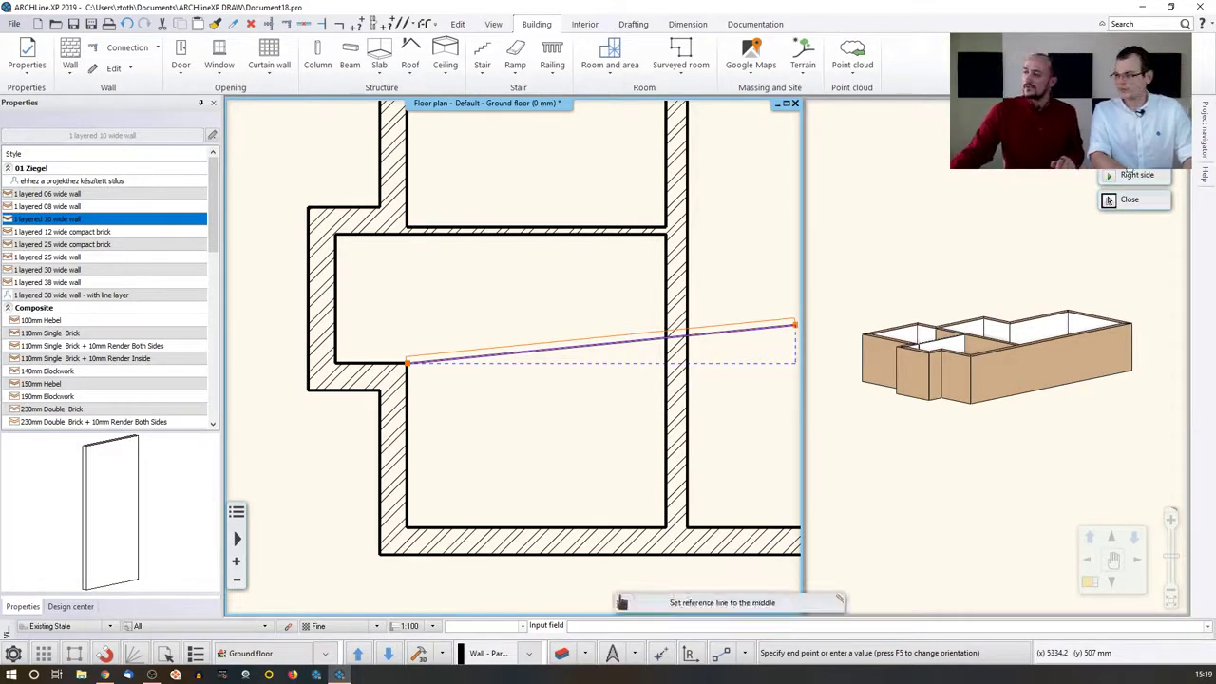
{"action": "left_click", "coordinate": [1133, 178]}
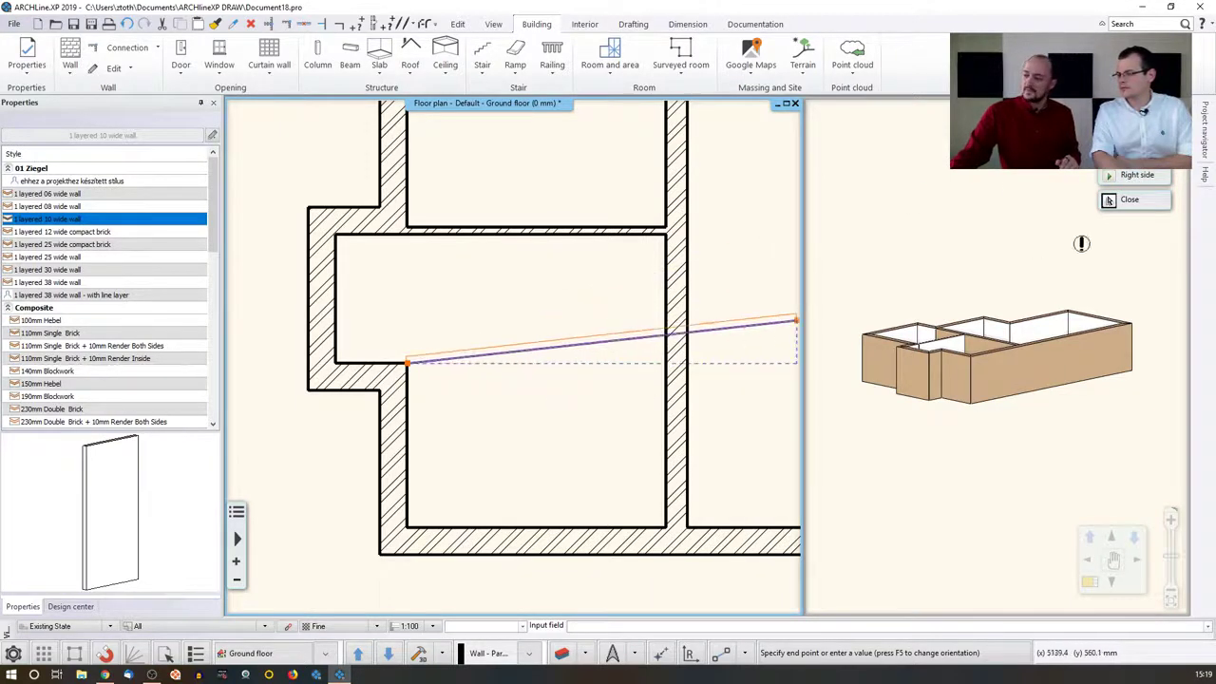
{"action": "left_click", "coordinate": [1131, 179]}
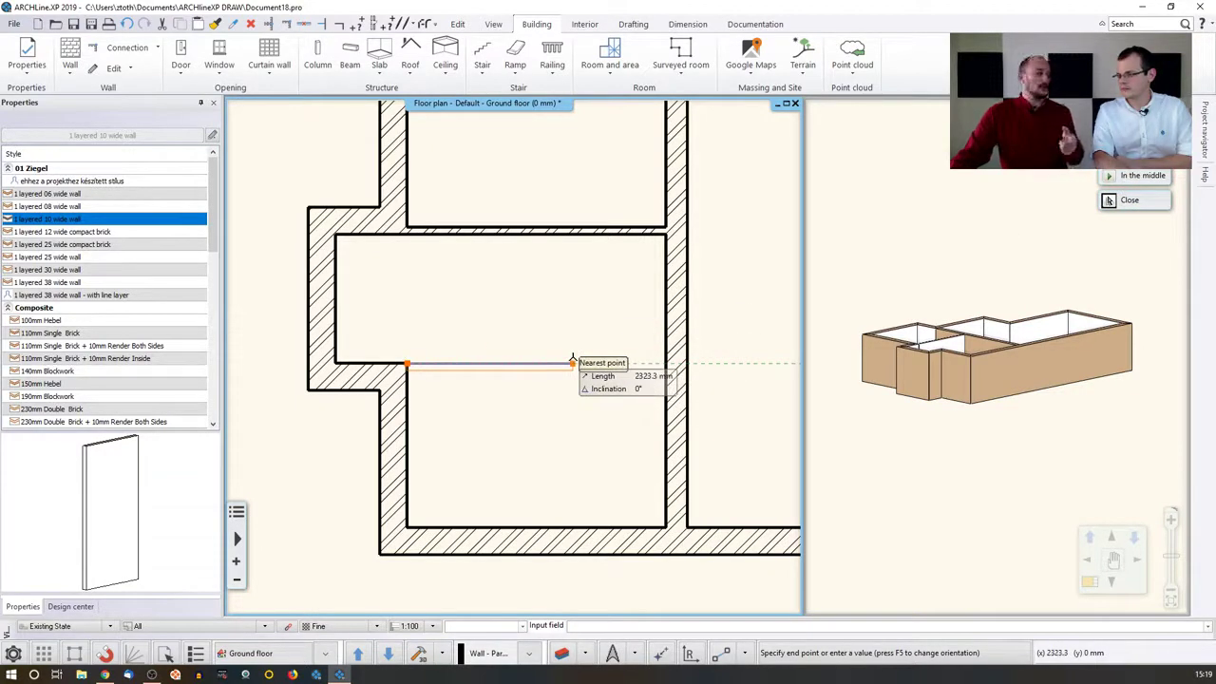
{"action": "left_click", "coordinate": [1131, 176]}
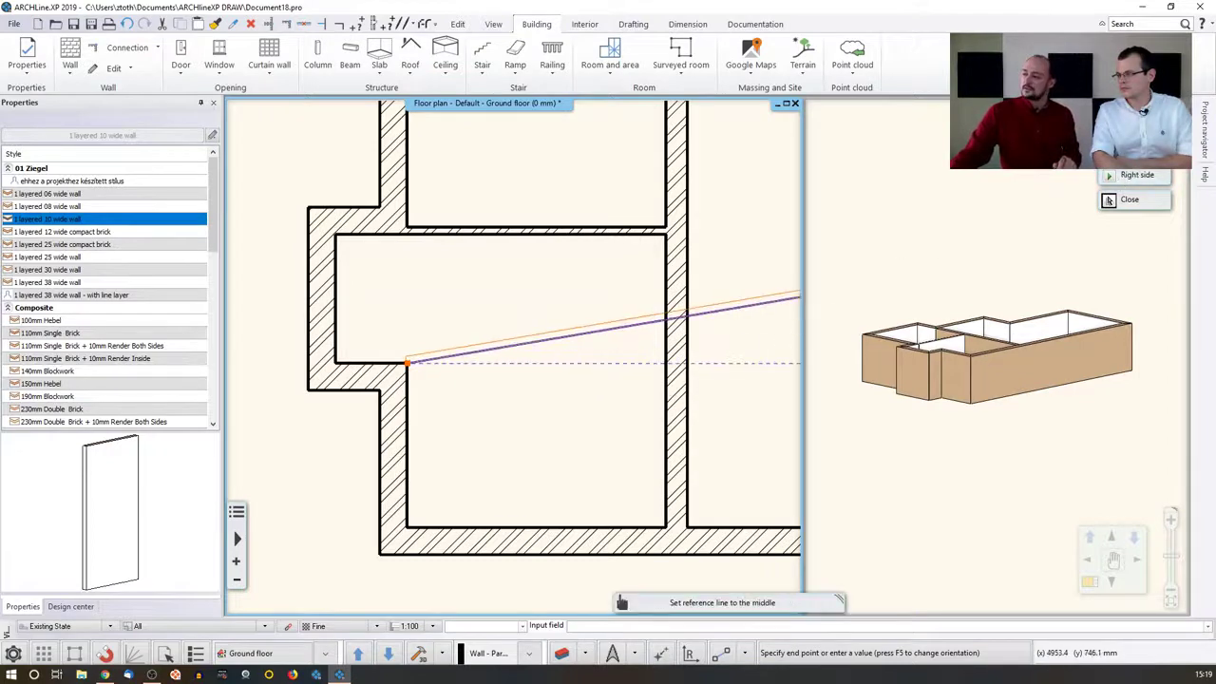
{"action": "left_click", "coordinate": [1131, 176]}
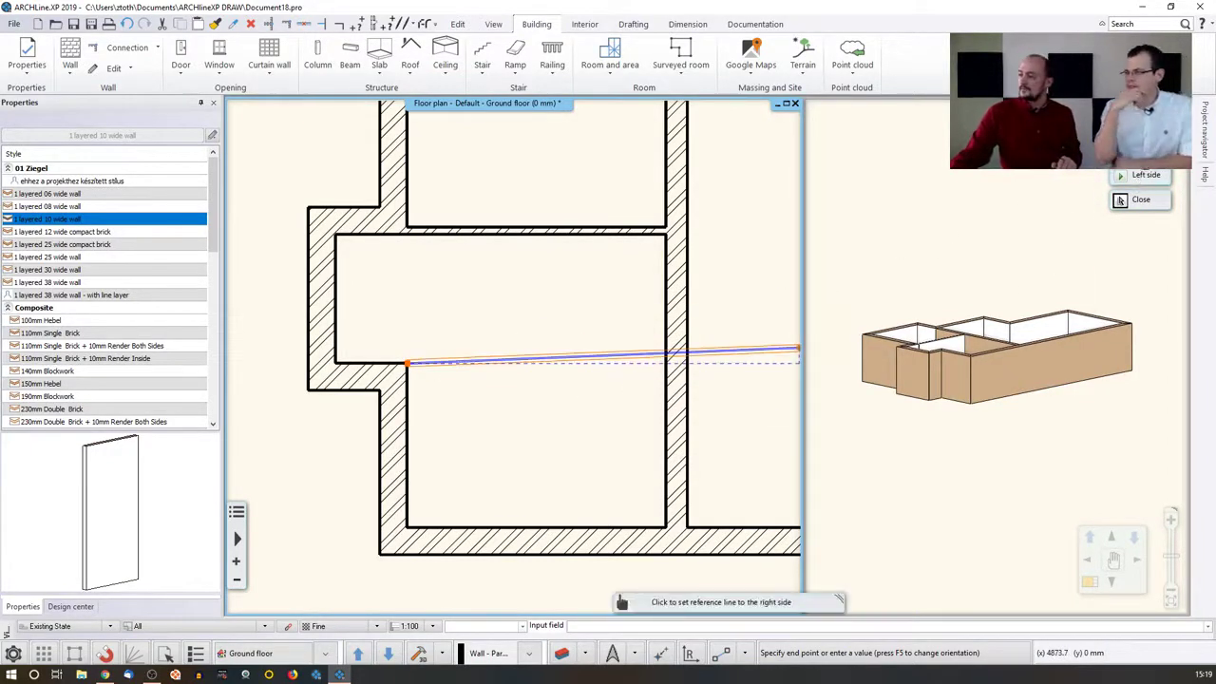
{"action": "left_click", "coordinate": [1131, 176]}
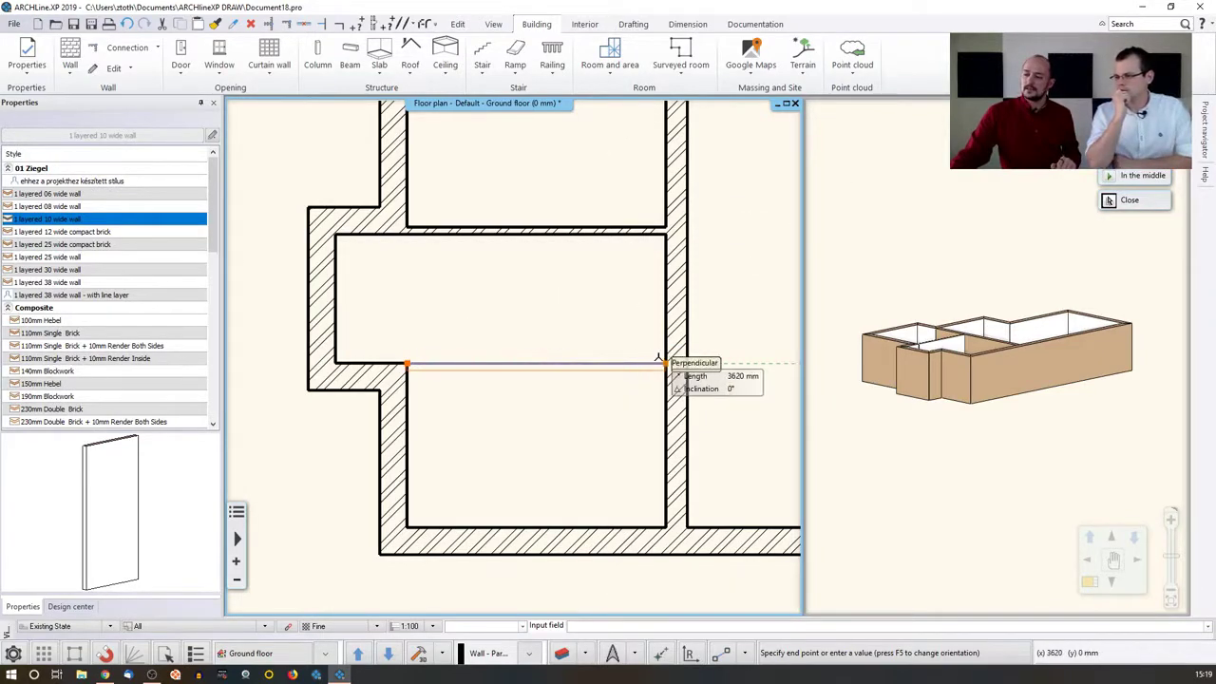
Continue the partition about 5690 mm rightward across the 30 wide wall, turn it up to the exterior wall and end the chain.
{"action": "middle_click_drag", "start_coordinate": [672, 363], "coordinate": [328, 365]}
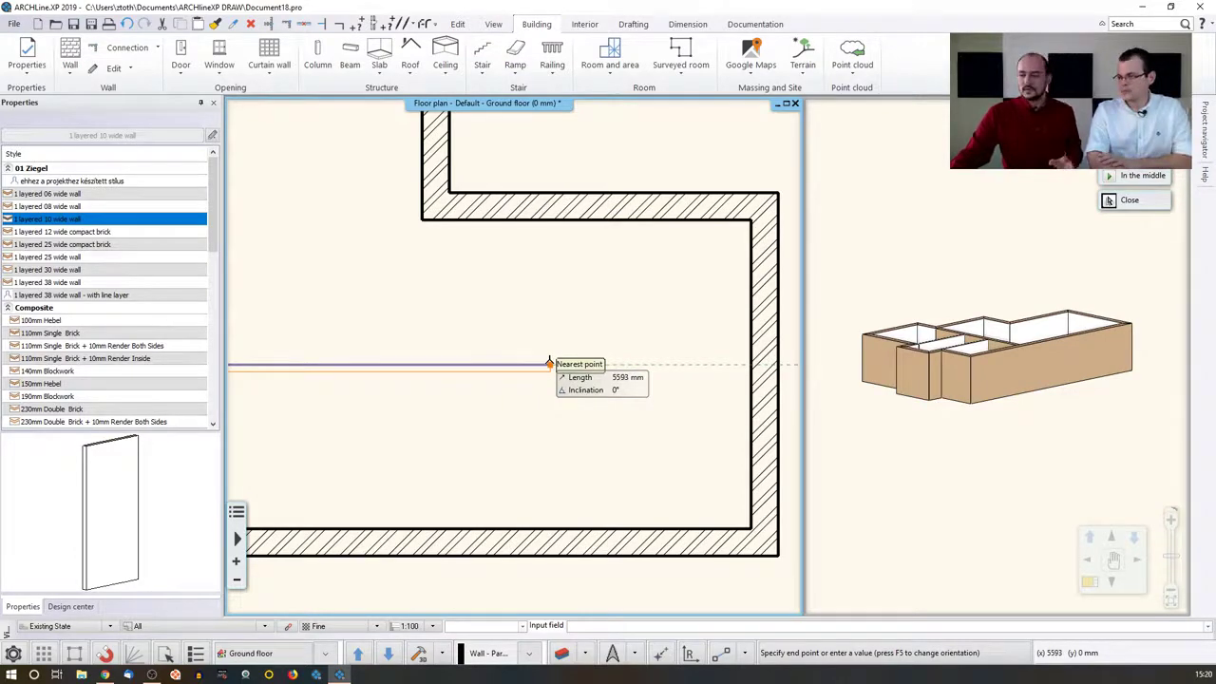
{"action": "scroll", "coordinate": [550, 363], "scroll_direction": "down", "scroll_amount": 3}
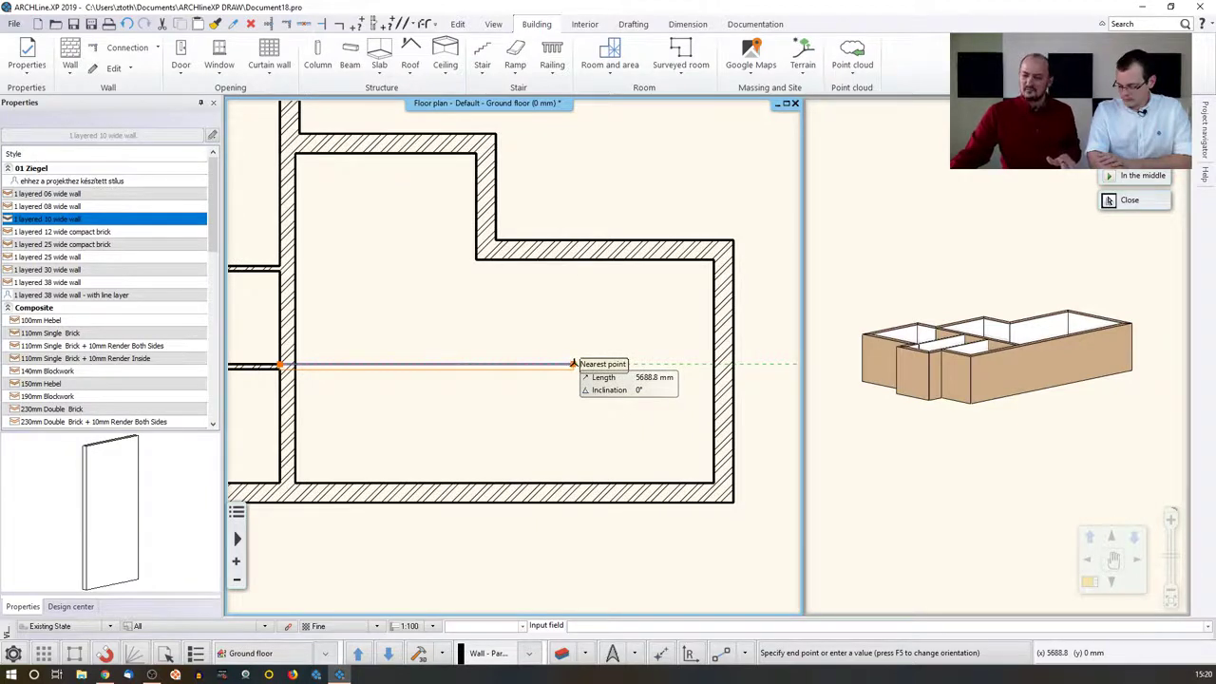
{"action": "left_click", "coordinate": [571, 364]}
{"action": "left_click", "coordinate": [575, 259]}
{"action": "key", "text": "Escape"}
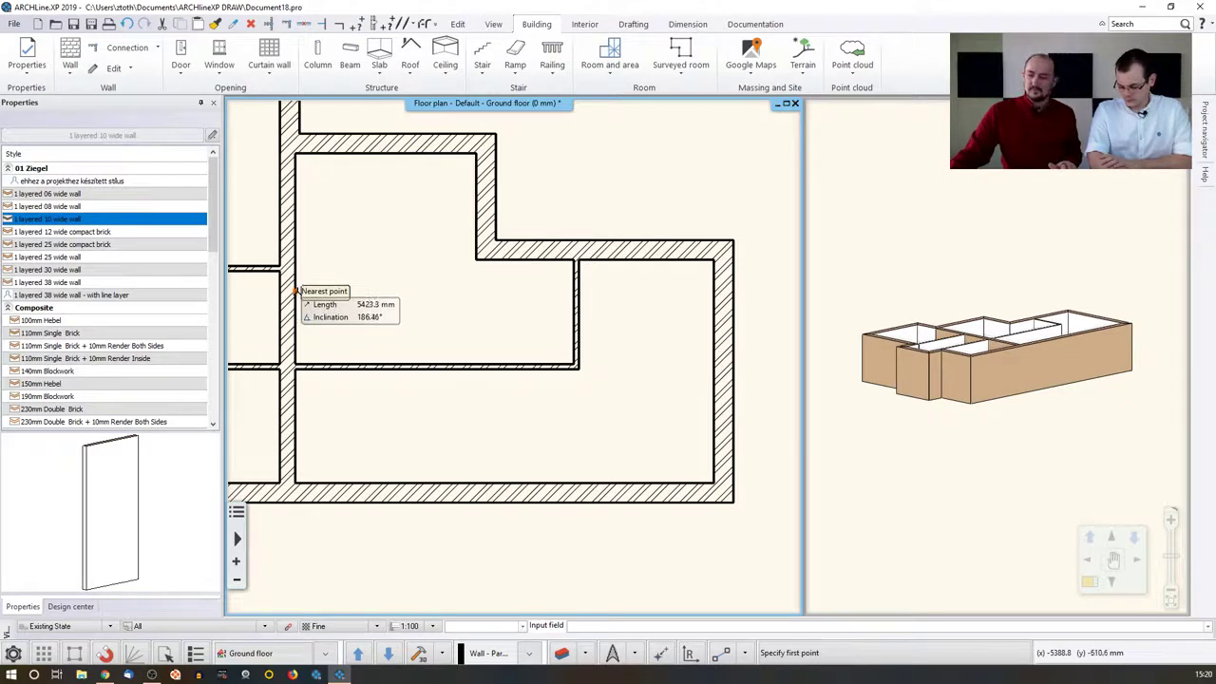
Draw an L-shaped partition 3500 mm rightward from the 30 wide wall, aligned with the exterior inner corner, and up to that corner.
{"action": "left_click", "coordinate": [295, 292]}
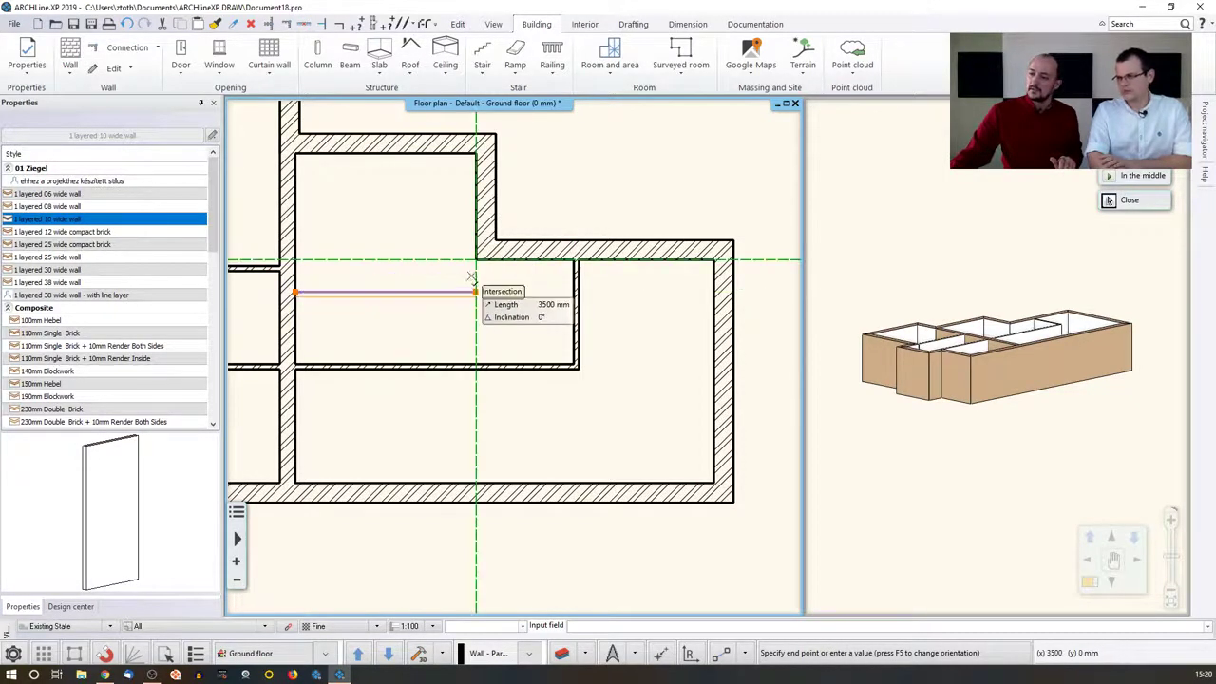
{"action": "left_click", "coordinate": [475, 291]}
{"action": "left_click", "coordinate": [476, 259]}
{"action": "key", "text": "Escape"}
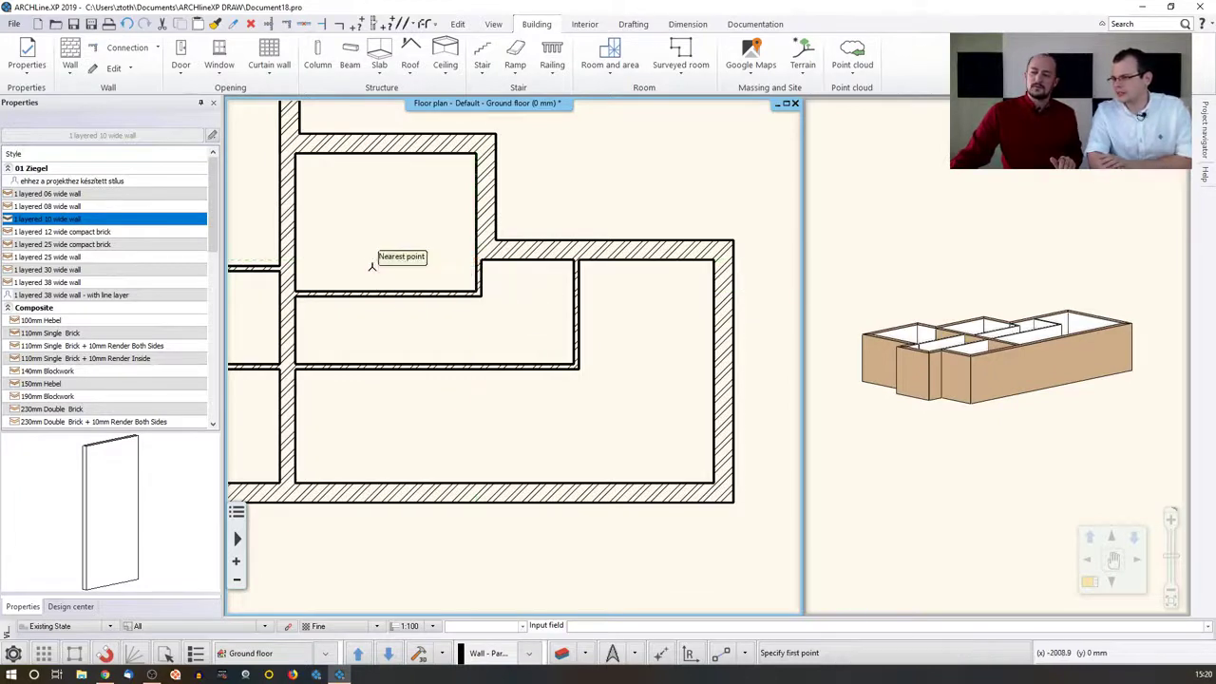
Divide the area below the long horizontal partition with two vertical partitions reaching the lower exterior wall, and finish wall drawing.
{"action": "left_click", "coordinate": [408, 369]}
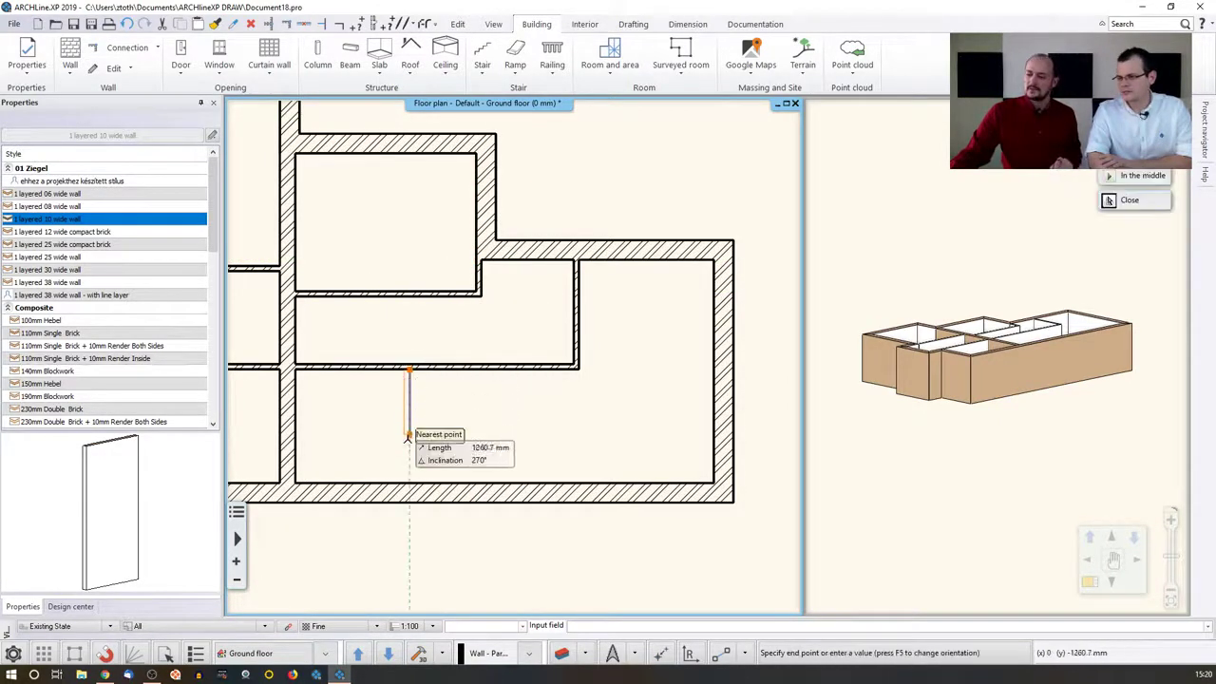
{"action": "left_click", "coordinate": [408, 483]}
{"action": "key", "text": "Escape"}
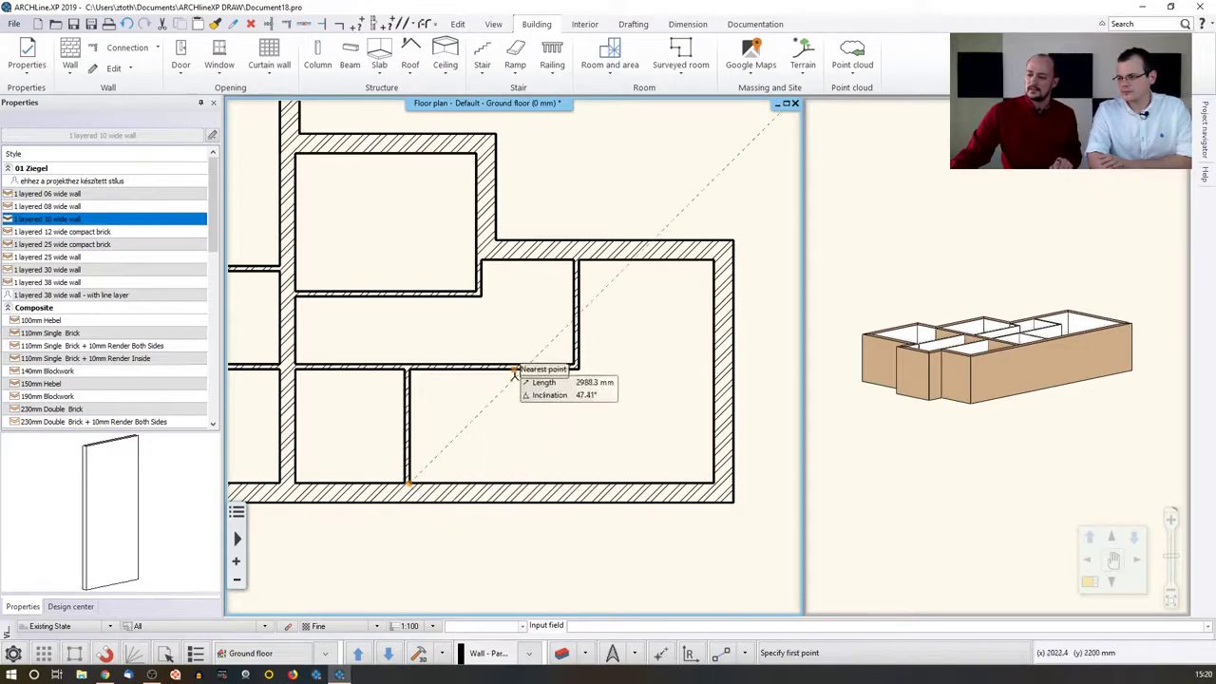
{"action": "left_click", "coordinate": [520, 369]}
{"action": "left_click", "coordinate": [521, 483]}
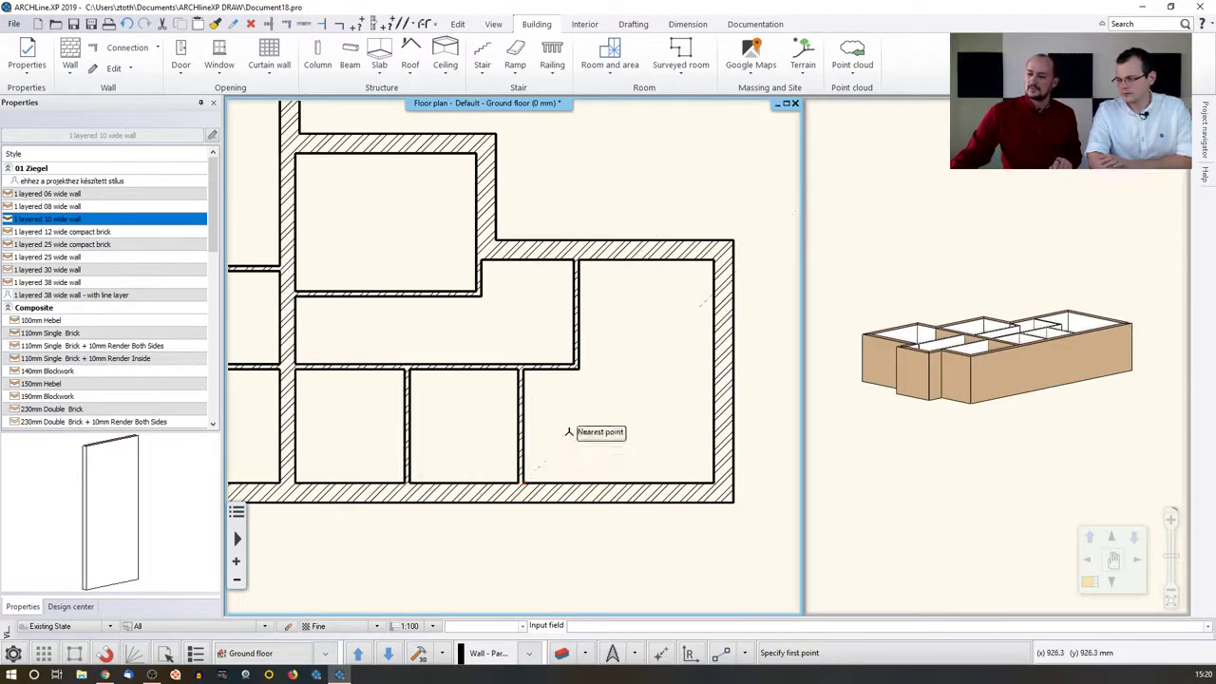
{"action": "key", "text": "Escape"}
Select the long lower partition of the corridor right of the 30 wide wall together with the upper horizontal partition.
{"action": "scroll", "coordinate": [495, 375], "scroll_direction": "down", "scroll_amount": 1}
{"action": "middle_click_drag", "start_coordinate": [486, 364], "coordinate": [540, 363]}
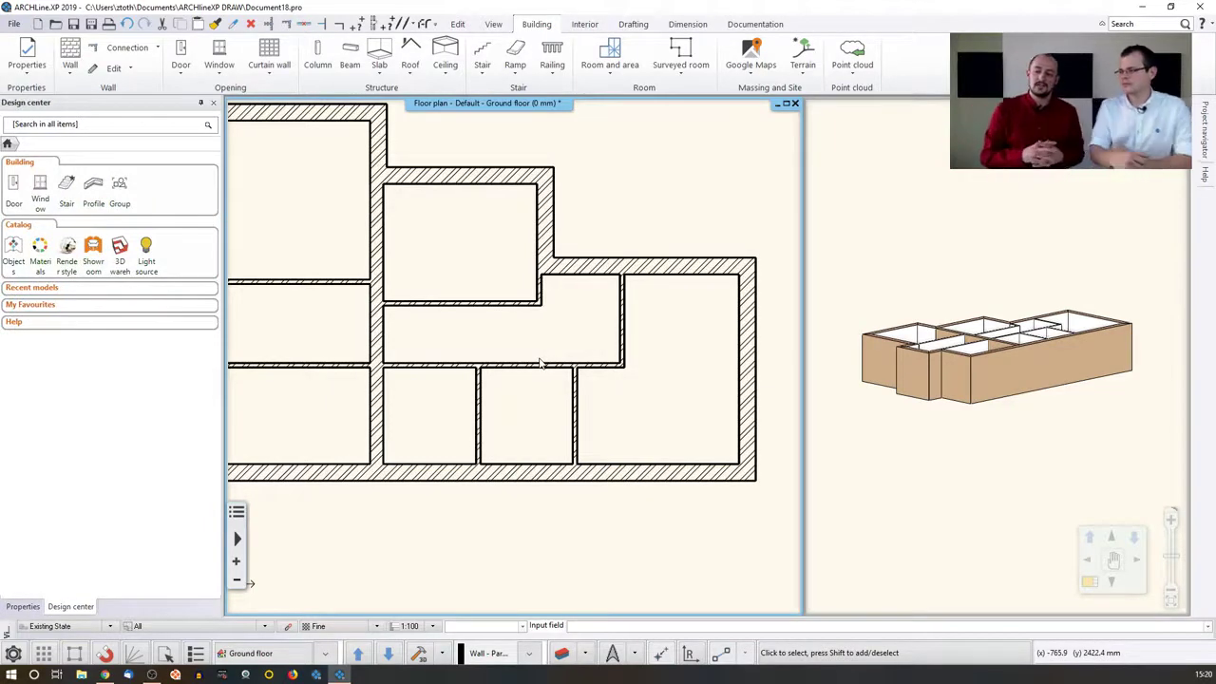
{"action": "scroll", "coordinate": [540, 361], "scroll_direction": "down", "scroll_amount": 2}
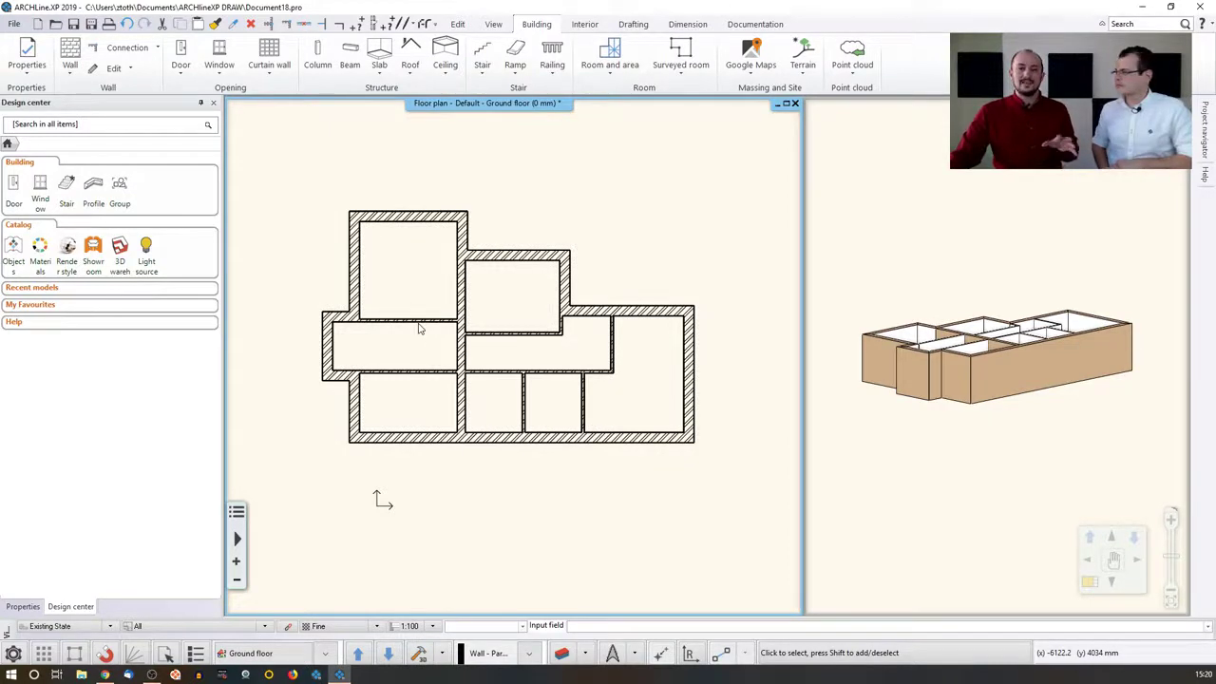
{"action": "left_click", "coordinate": [419, 328]}
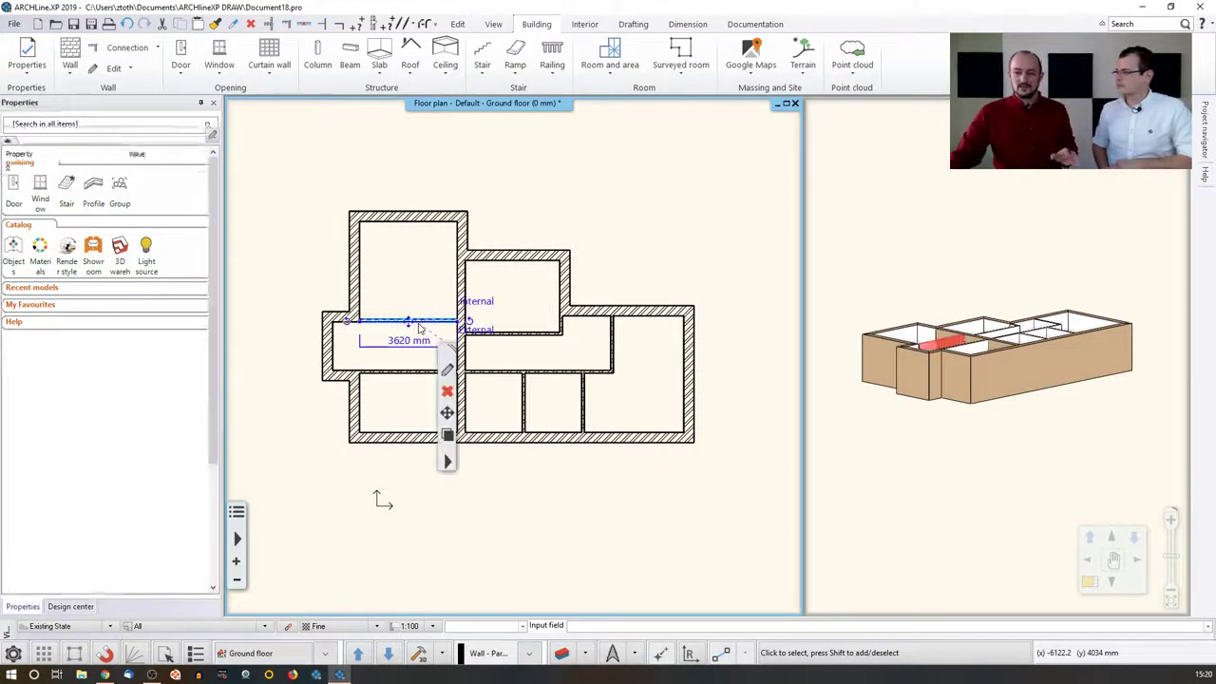
{"action": "left_click", "coordinate": [415, 380]}
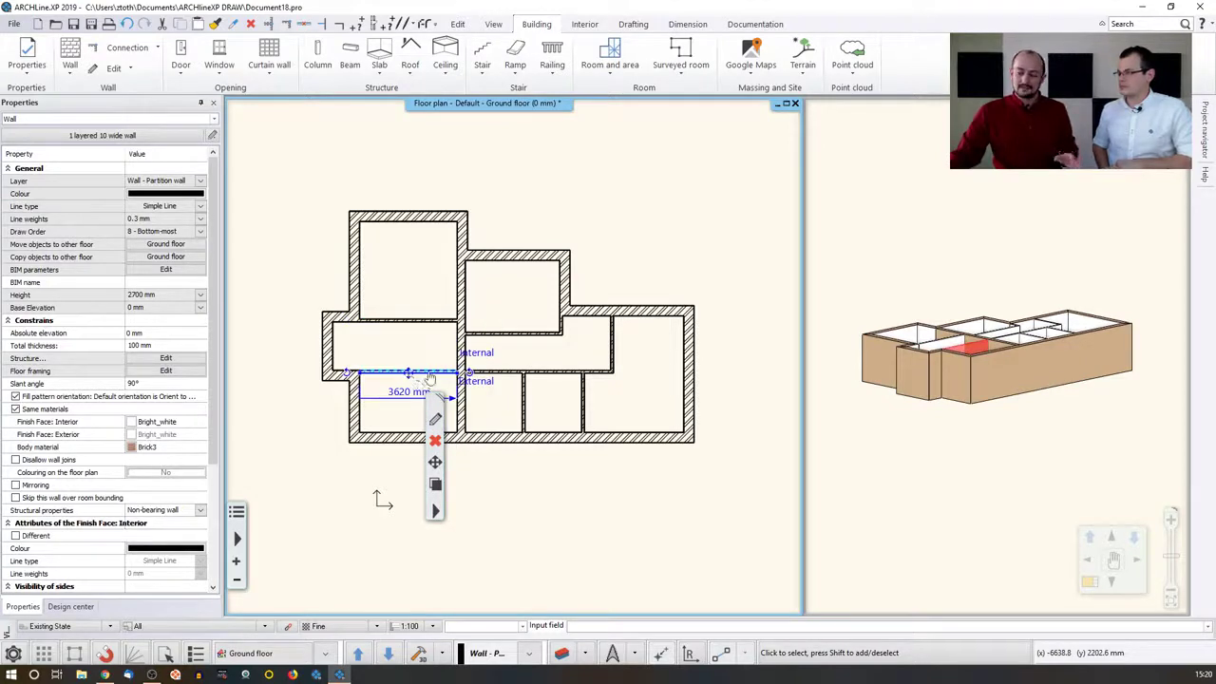
{"action": "left_click", "coordinate": [513, 377]}
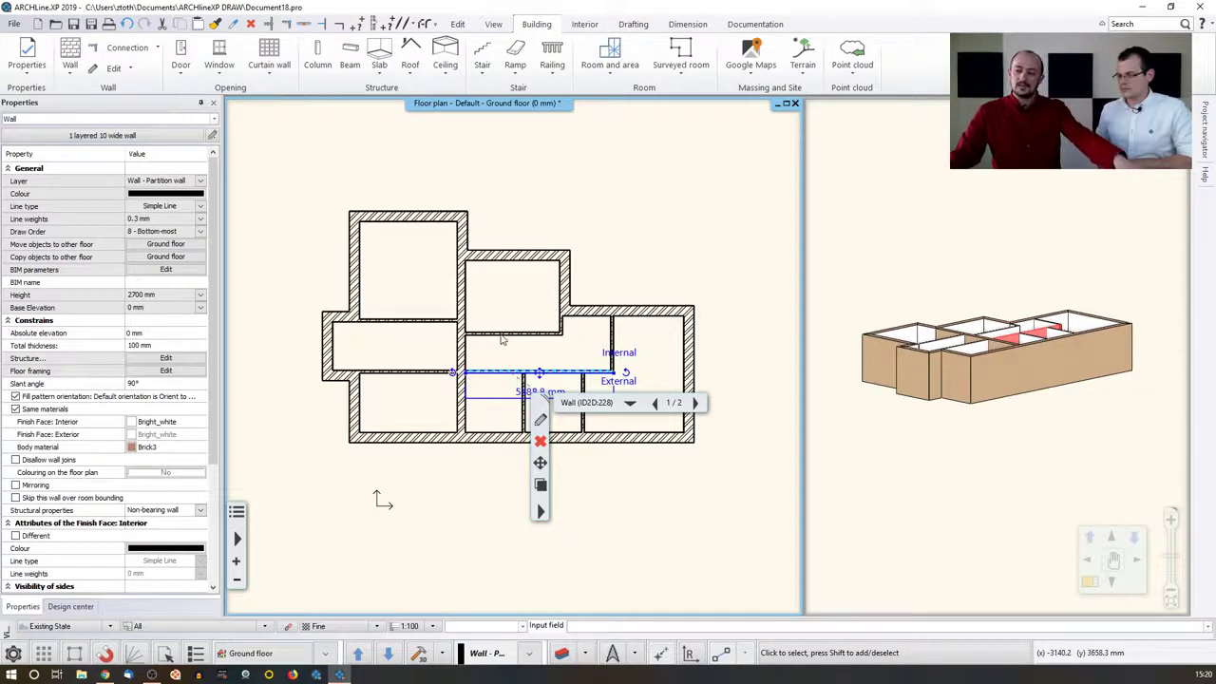
{"action": "left_click", "coordinate": [502, 340], "text": "shift"}
{"action": "scroll", "coordinate": [503, 339], "scroll_direction": "up", "scroll_amount": 3}
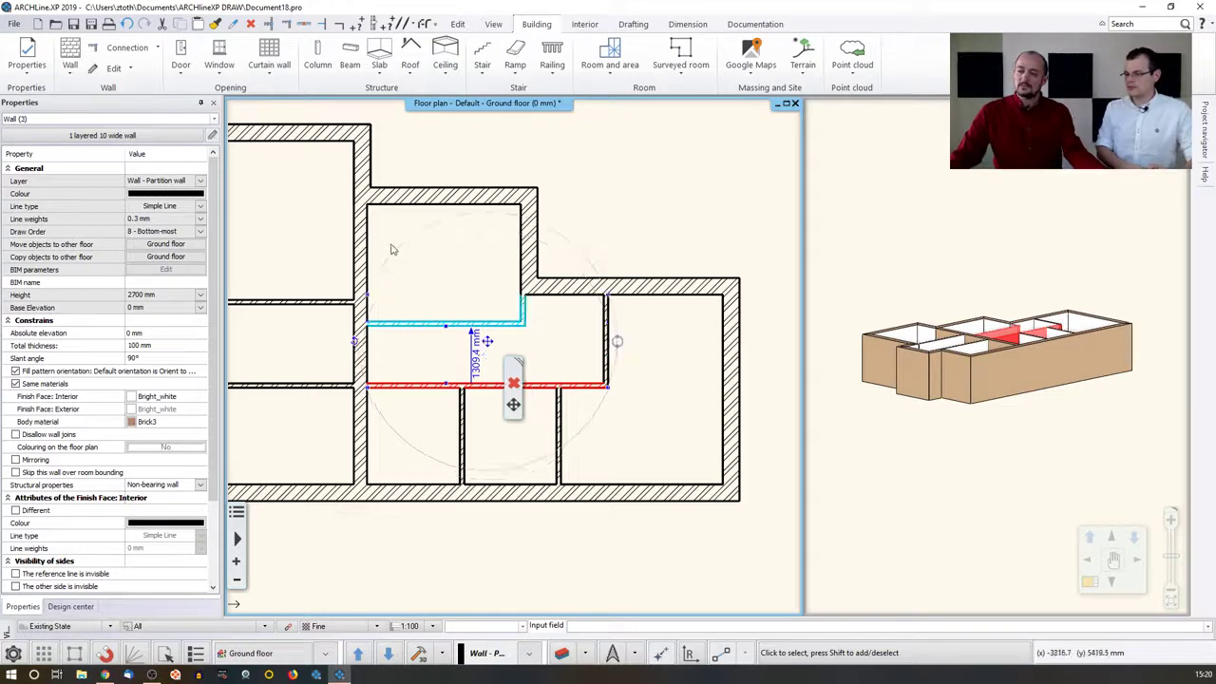
{"action": "left_click", "coordinate": [365, 188], "text": "shift"}
{"action": "left_click", "coordinate": [359, 249], "text": "shift"}
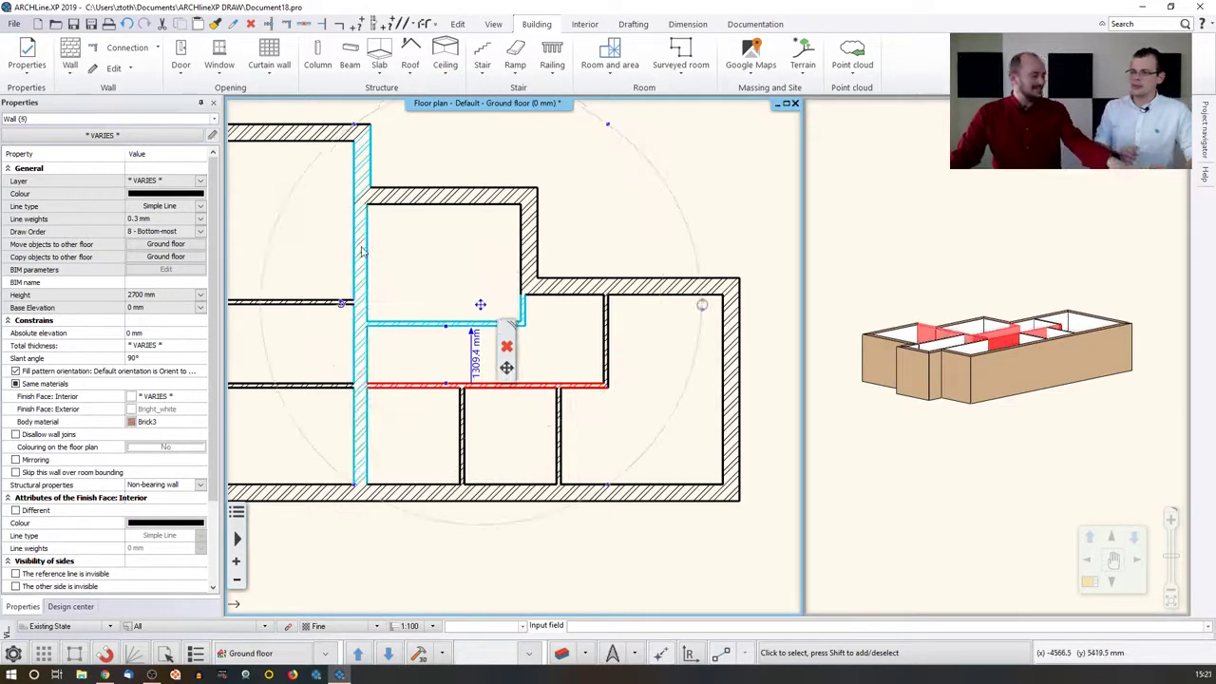
{"action": "left_click", "coordinate": [361, 251], "text": "shift"}
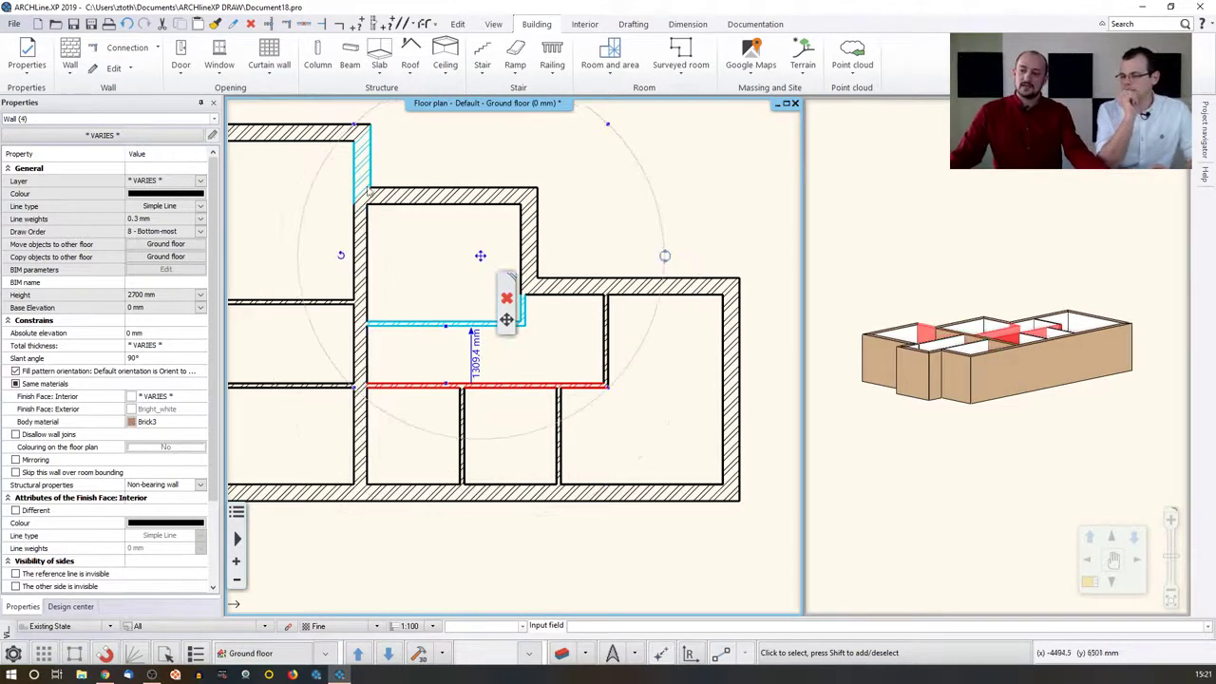
{"action": "left_click", "coordinate": [370, 172], "text": "shift"}
Remove the short vertical partition from the selection, set the distance between the two horizontal corridor partitions to 1100 mm and clear the selection.
{"action": "left_click", "coordinate": [524, 313], "text": "shift"}
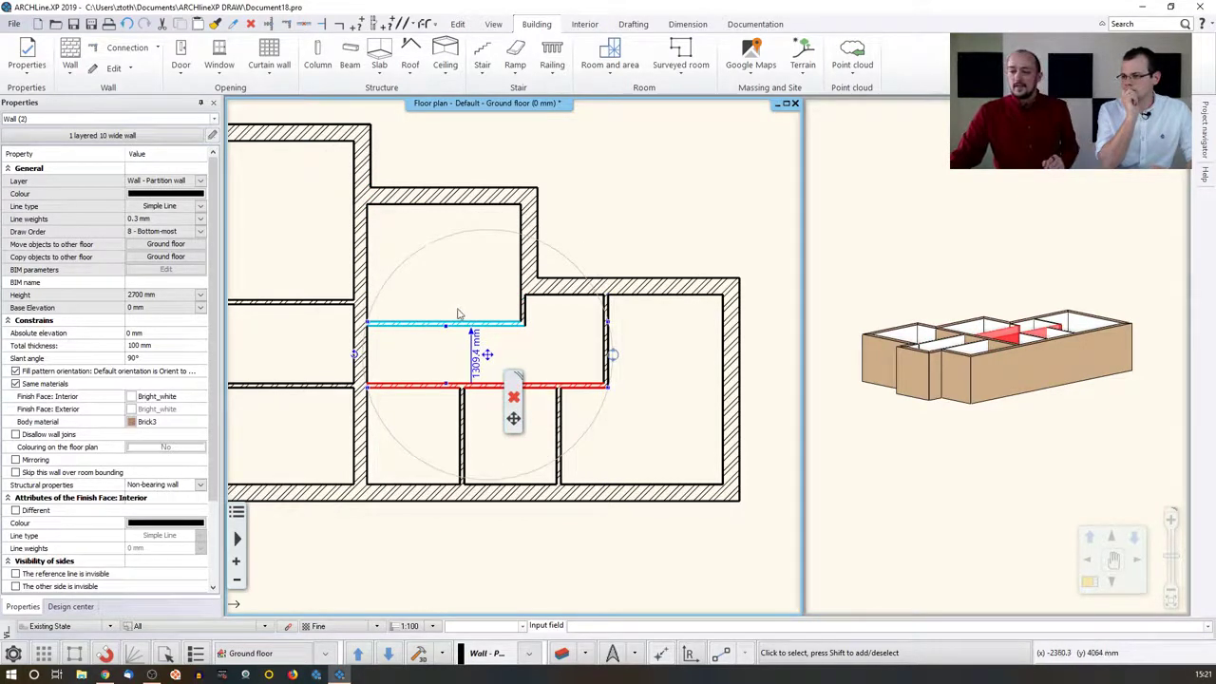
{"action": "left_click", "coordinate": [477, 366]}
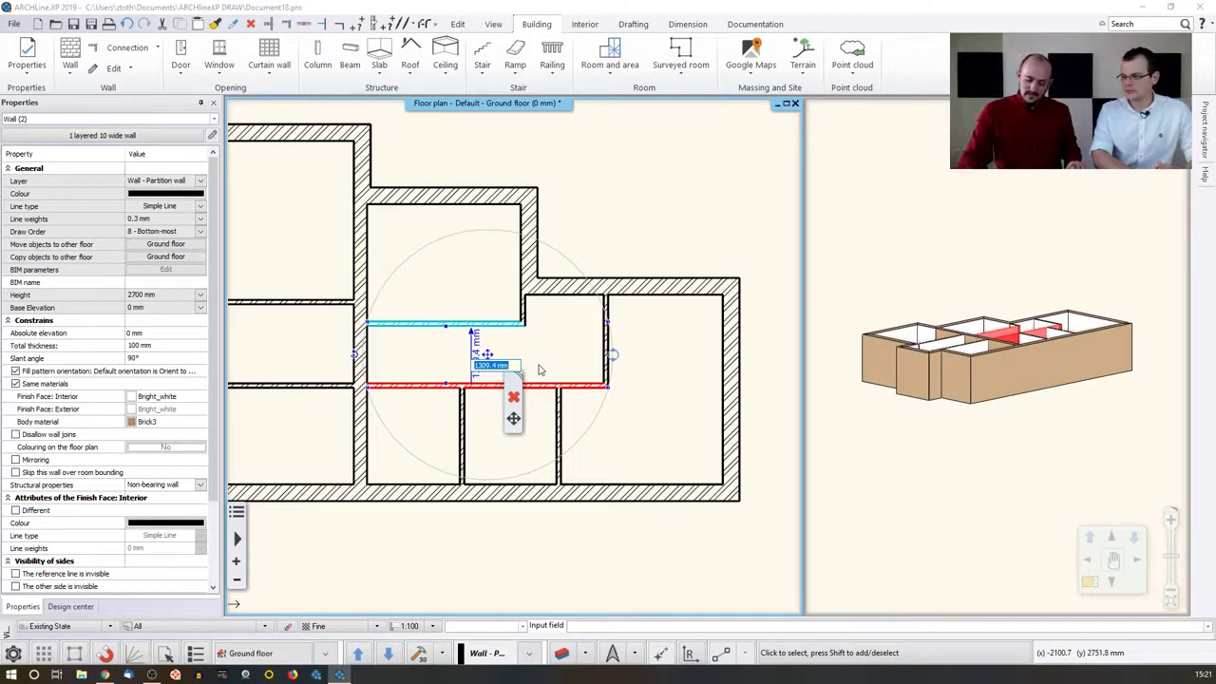
{"action": "type", "text": "1100"}
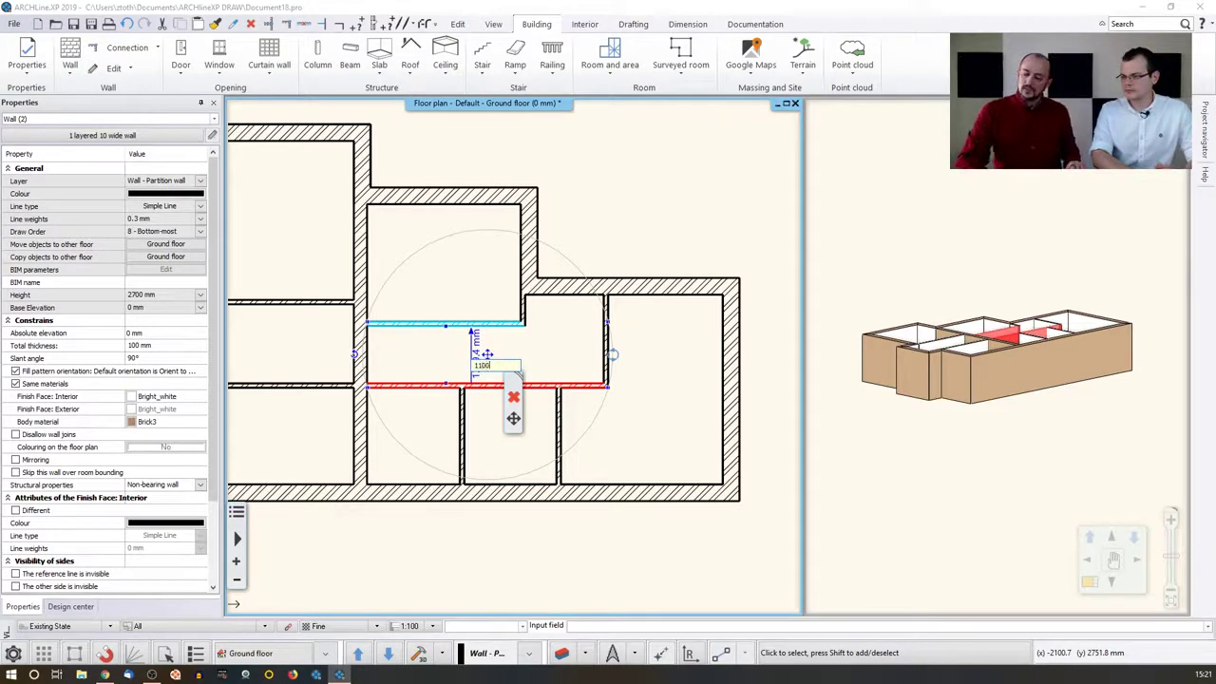
{"action": "key", "text": "Return"}
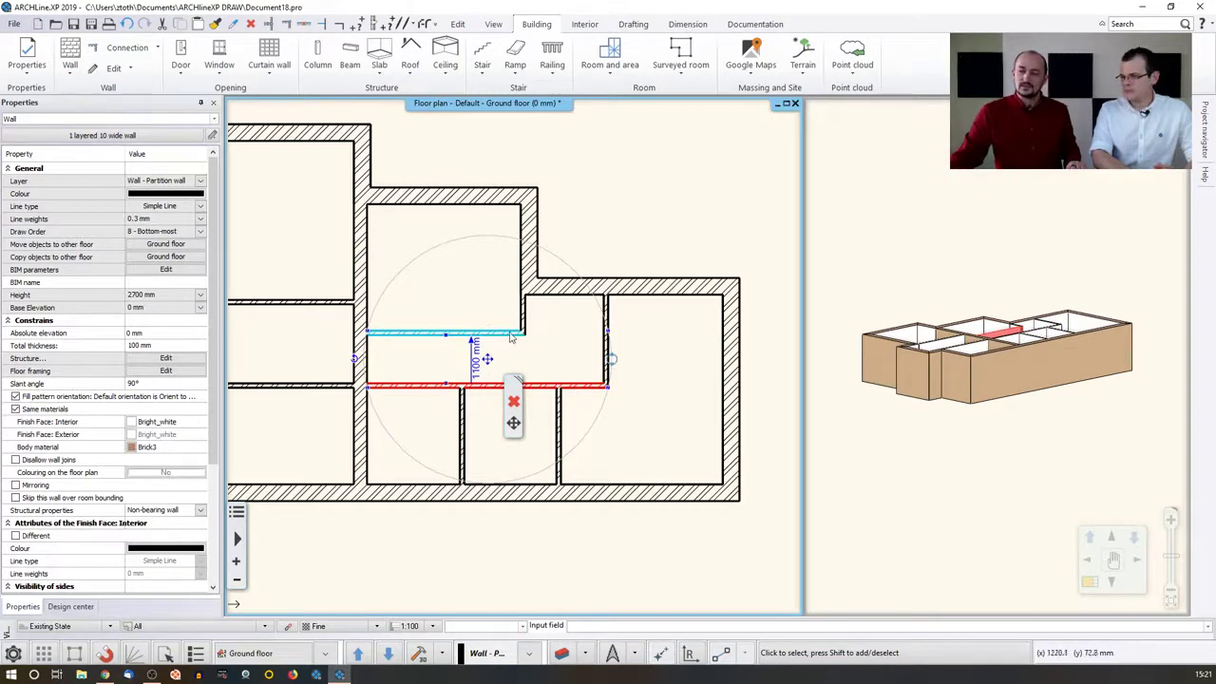
{"action": "key", "text": "Escape"}
Adjust the exact distance between the 30 wide wall and the first vertical partition below the corridor.
{"action": "left_click", "coordinate": [362, 435]}
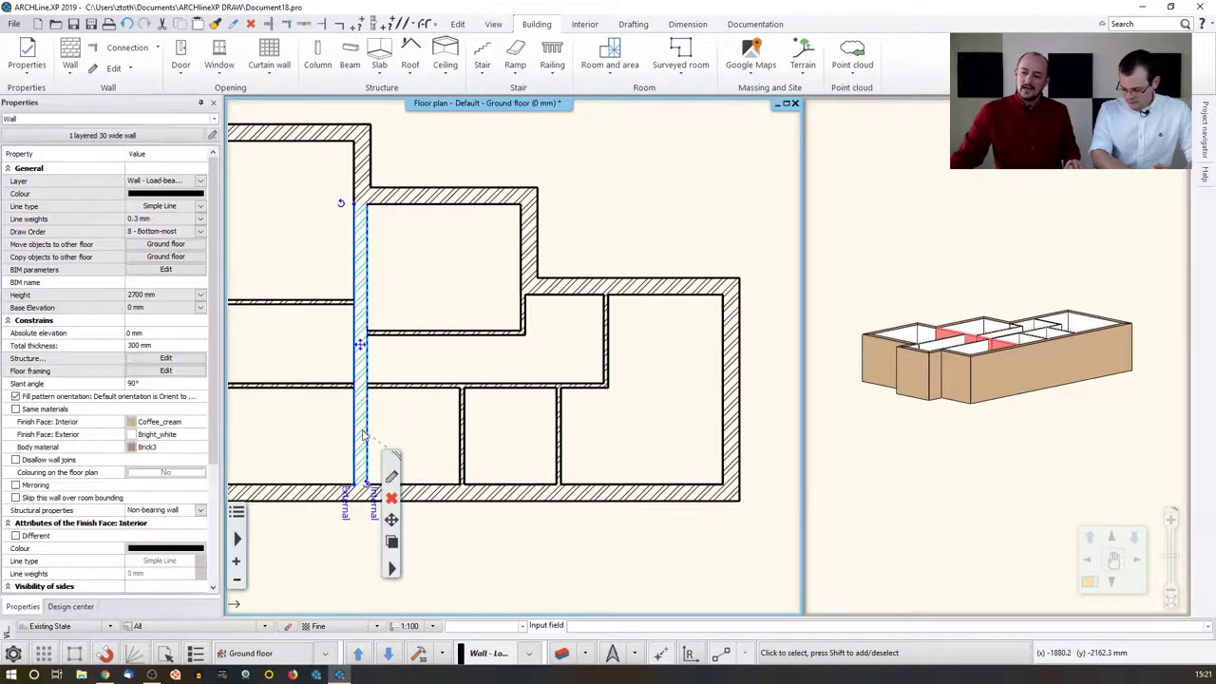
{"action": "left_click", "coordinate": [462, 435], "text": "shift"}
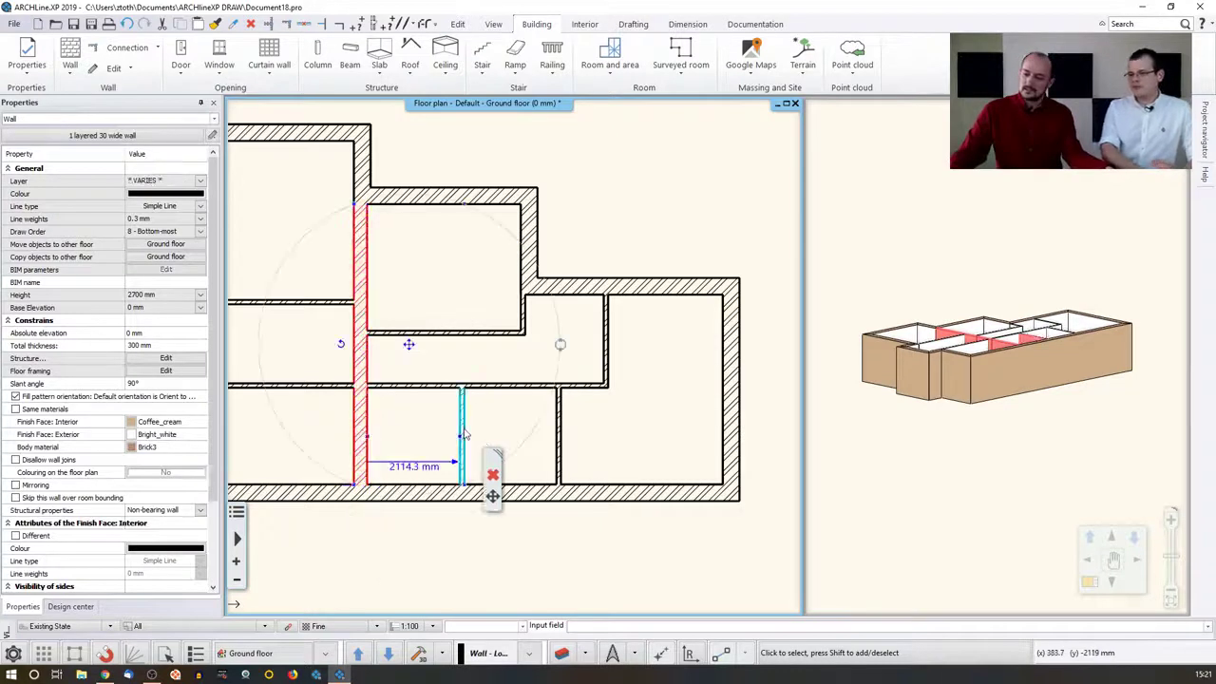
{"action": "left_click", "coordinate": [412, 468]}
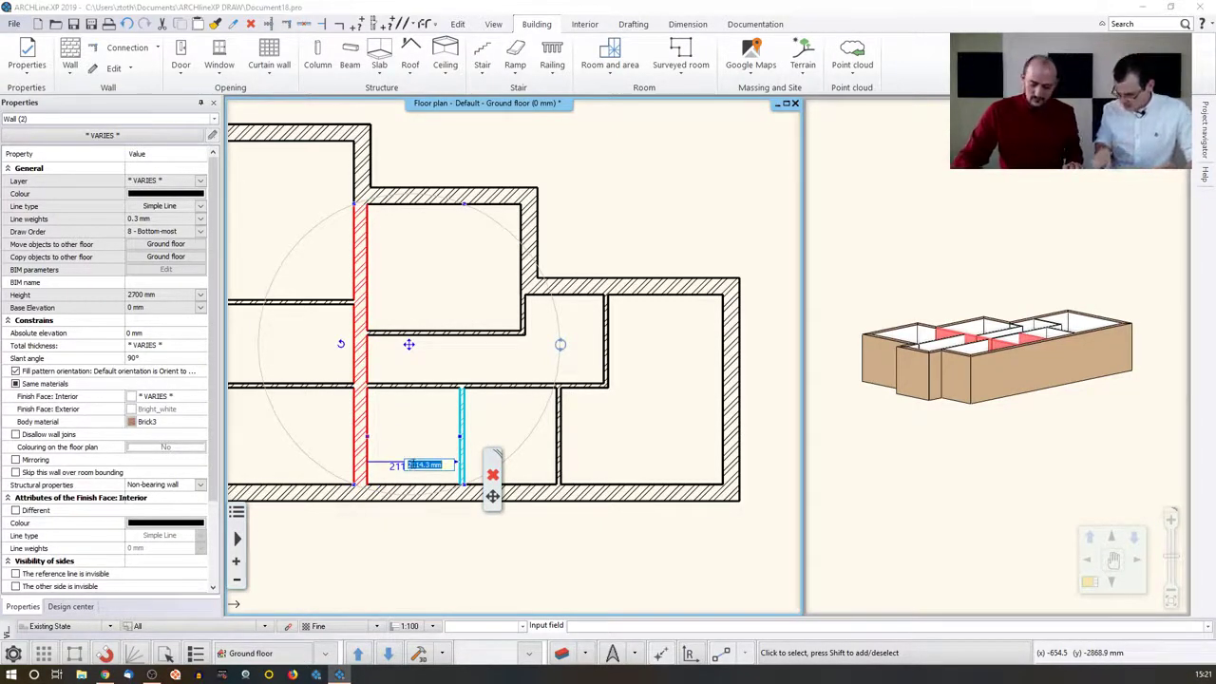
{"action": "type", "text": "1"}
{"action": "key", "text": "Return"}
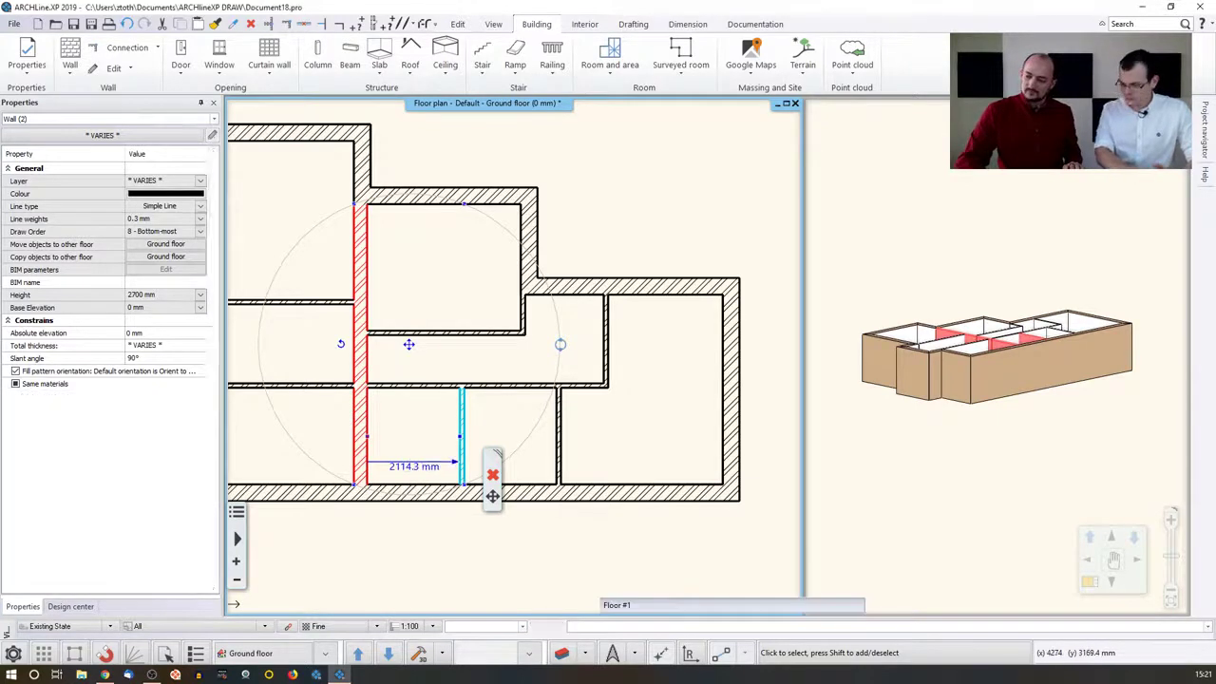
Set the distance between the two vertical partitions below the corridor to 2100 mm and clear the selection.
{"action": "left_click", "coordinate": [471, 426]}
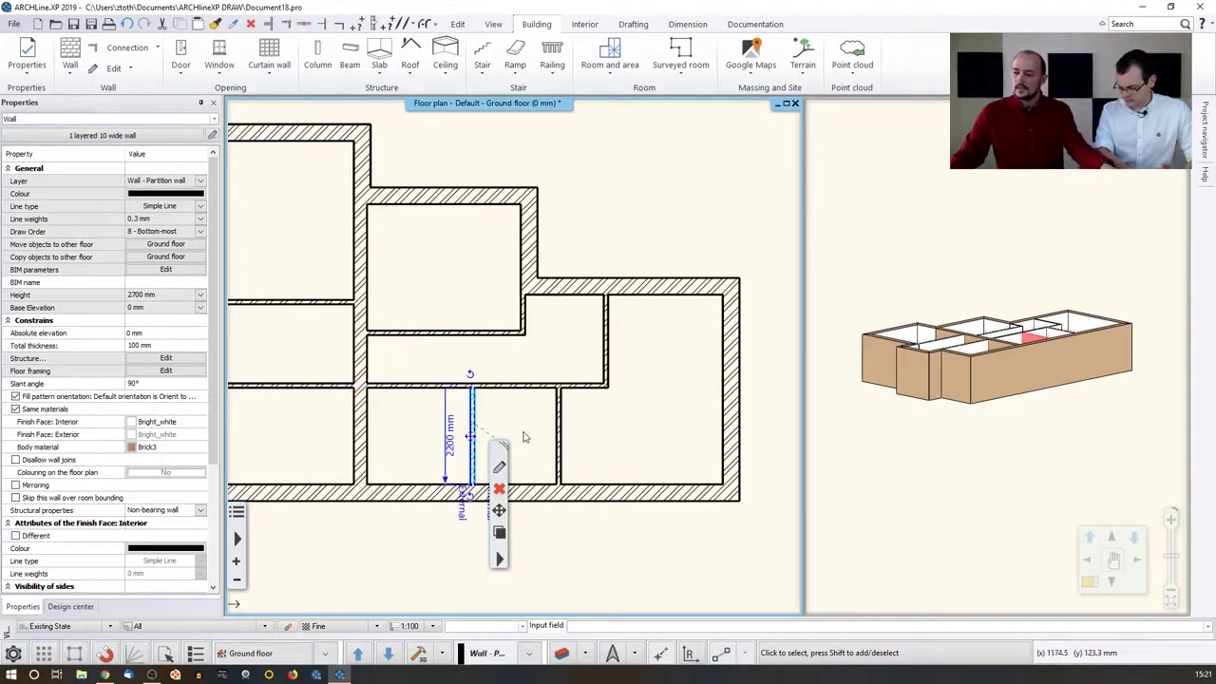
{"action": "left_click", "coordinate": [557, 437], "text": "shift"}
{"action": "left_click", "coordinate": [514, 467]}
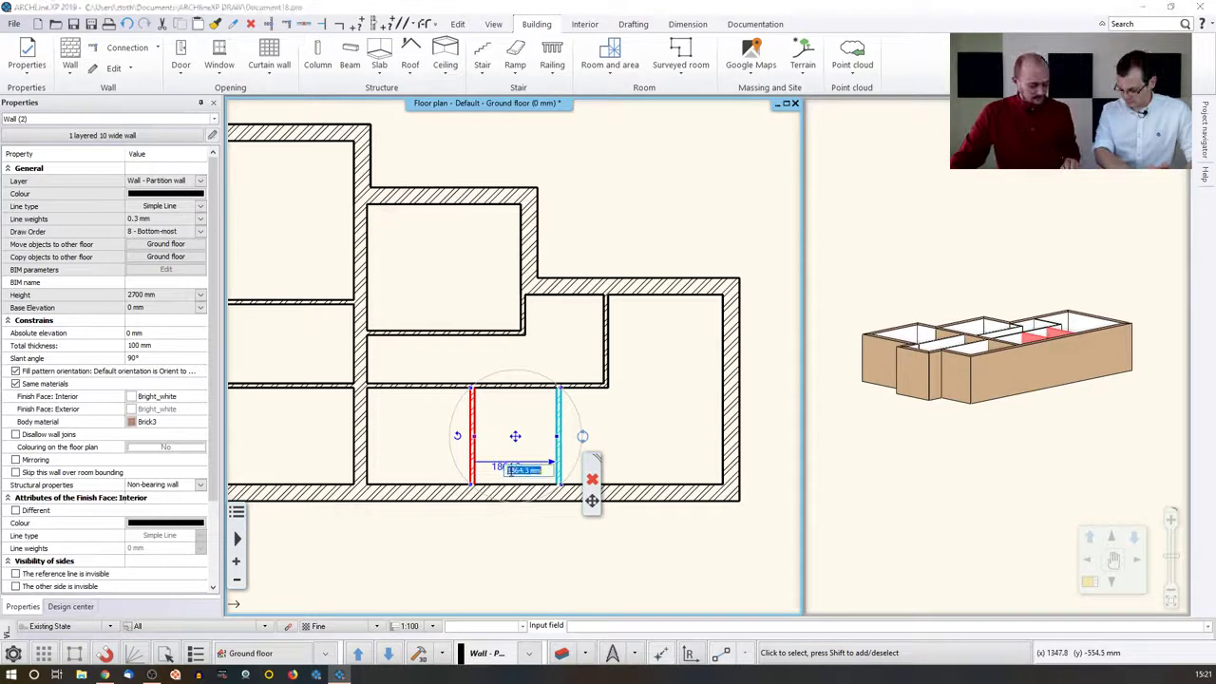
{"action": "type", "text": "2"}
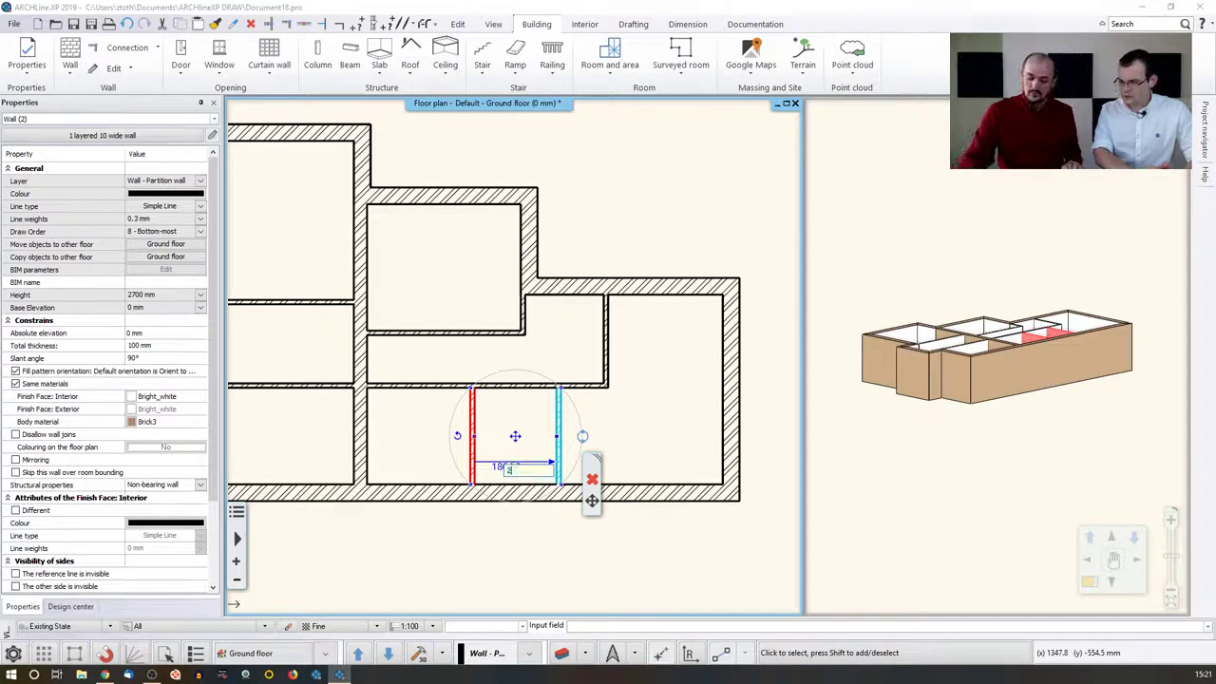
{"action": "type", "text": "100"}
{"action": "key", "text": "Return"}
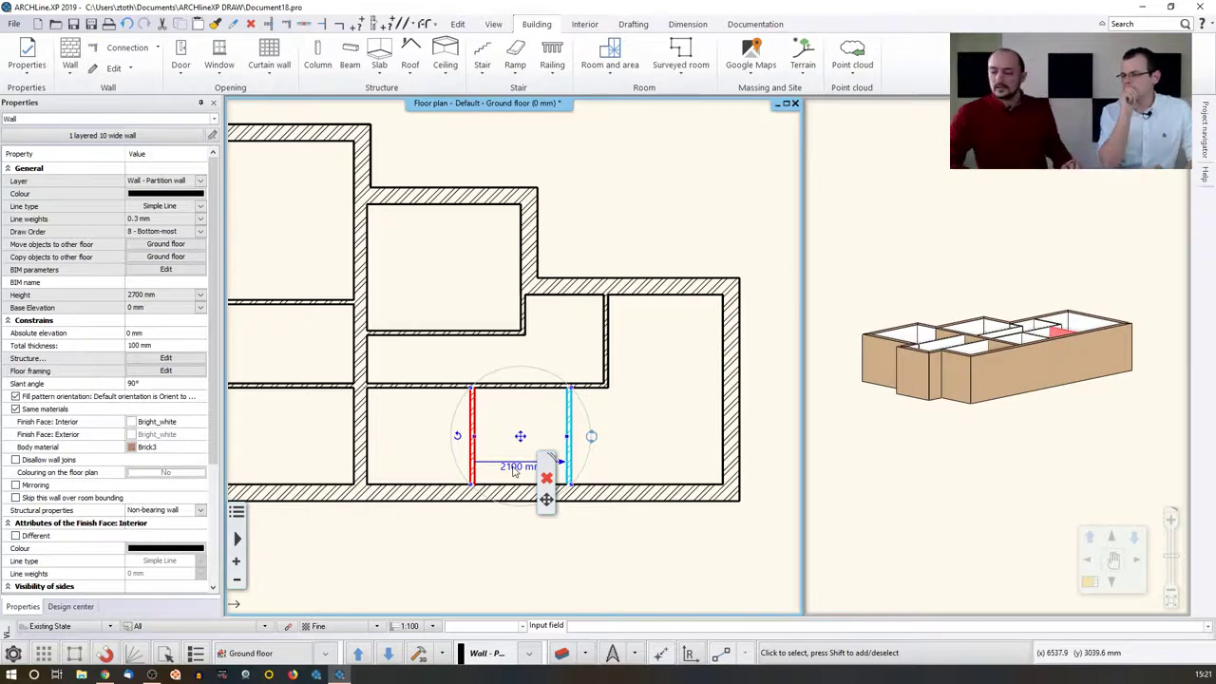
{"action": "key", "text": "Escape"}
Review the default wall properties and compound layer structure without changing them, and inspect the properties of the upper-left exterior wall.
{"action": "scroll", "coordinate": [412, 279], "scroll_direction": "down", "scroll_amount": 2}
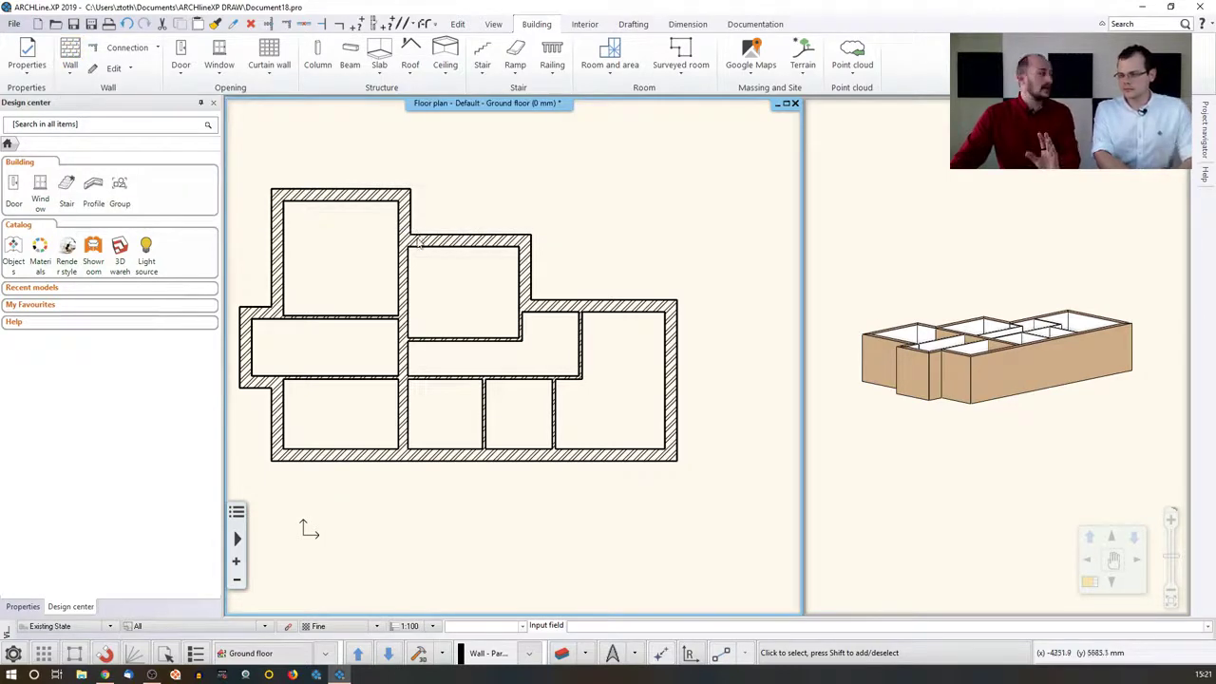
{"action": "middle_click_drag", "start_coordinate": [359, 191], "coordinate": [388, 215]}
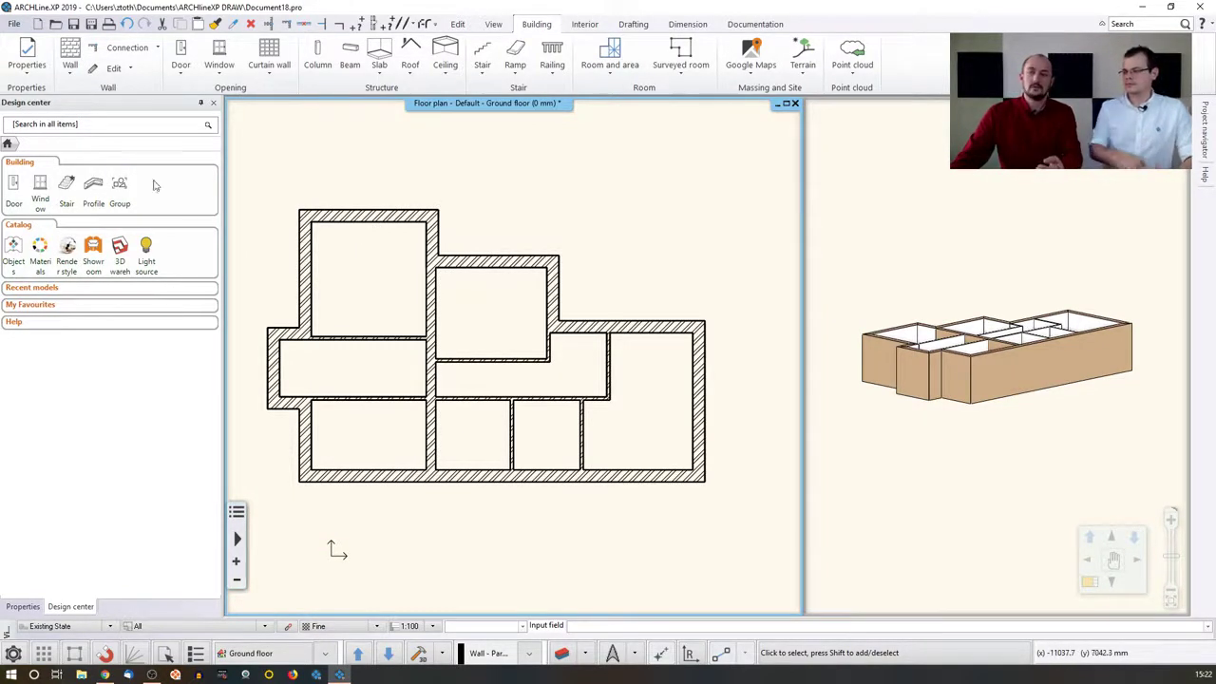
{"action": "left_click", "coordinate": [25, 69]}
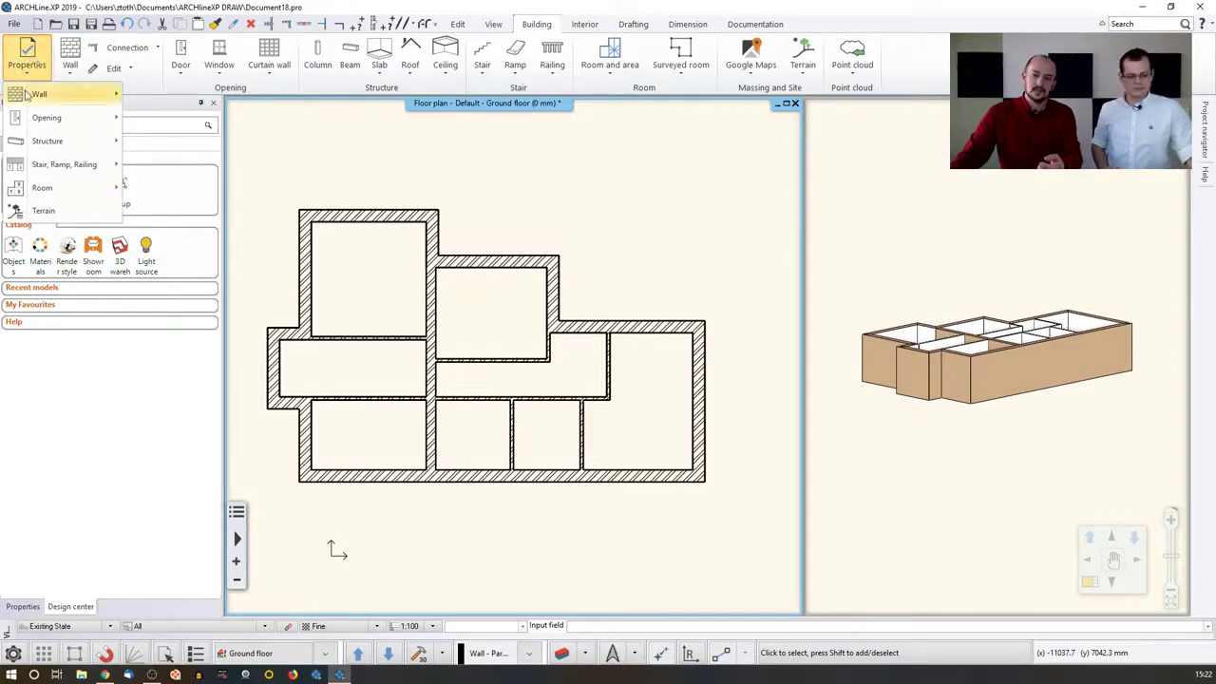
{"action": "mouse_move", "coordinate": [36, 95]}
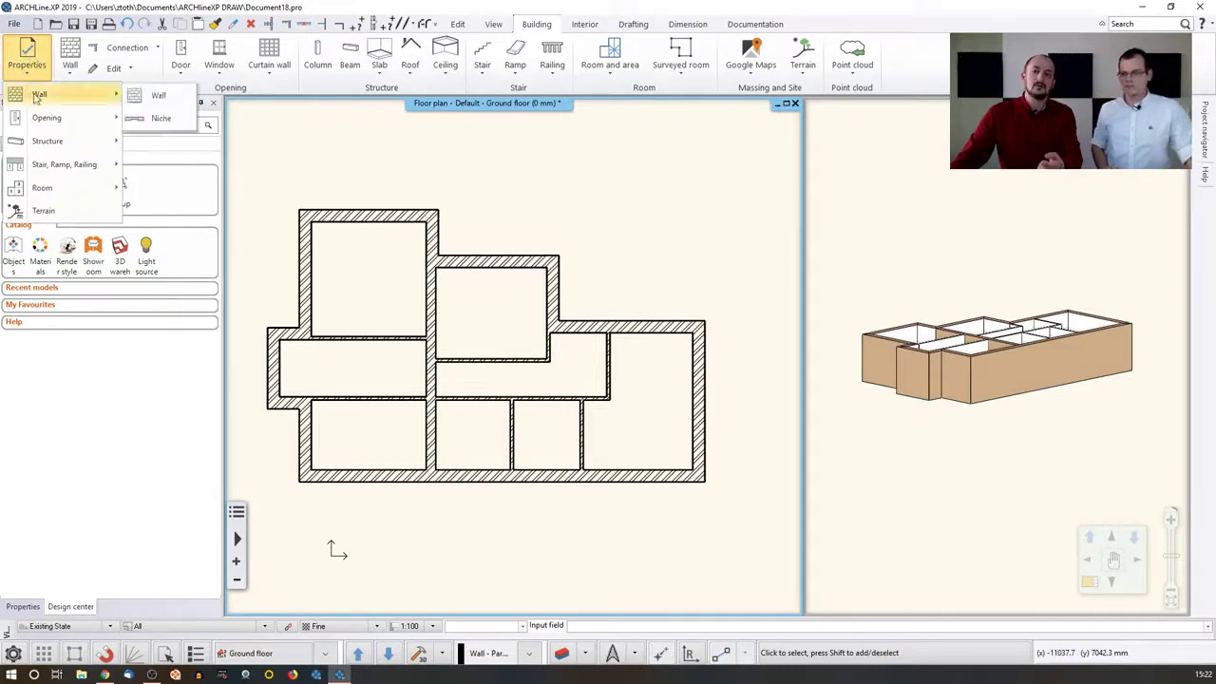
{"action": "left_click", "coordinate": [157, 99]}
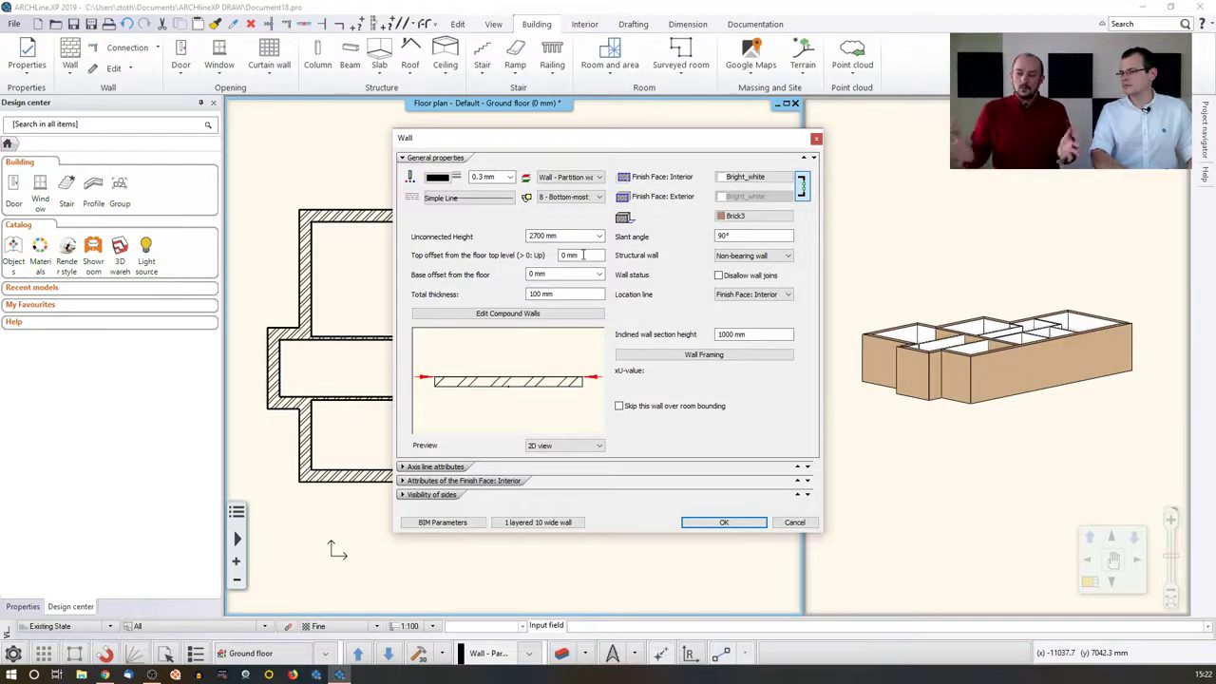
{"action": "left_click", "coordinate": [554, 316]}
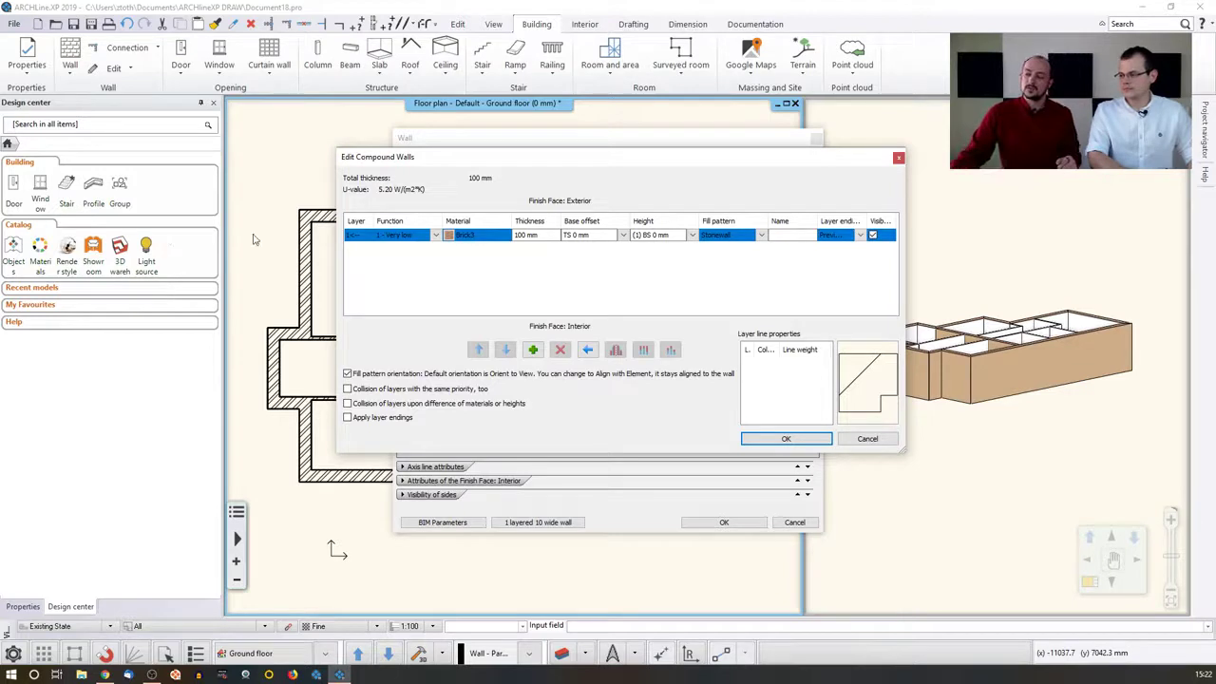
{"action": "left_click", "coordinate": [864, 439]}
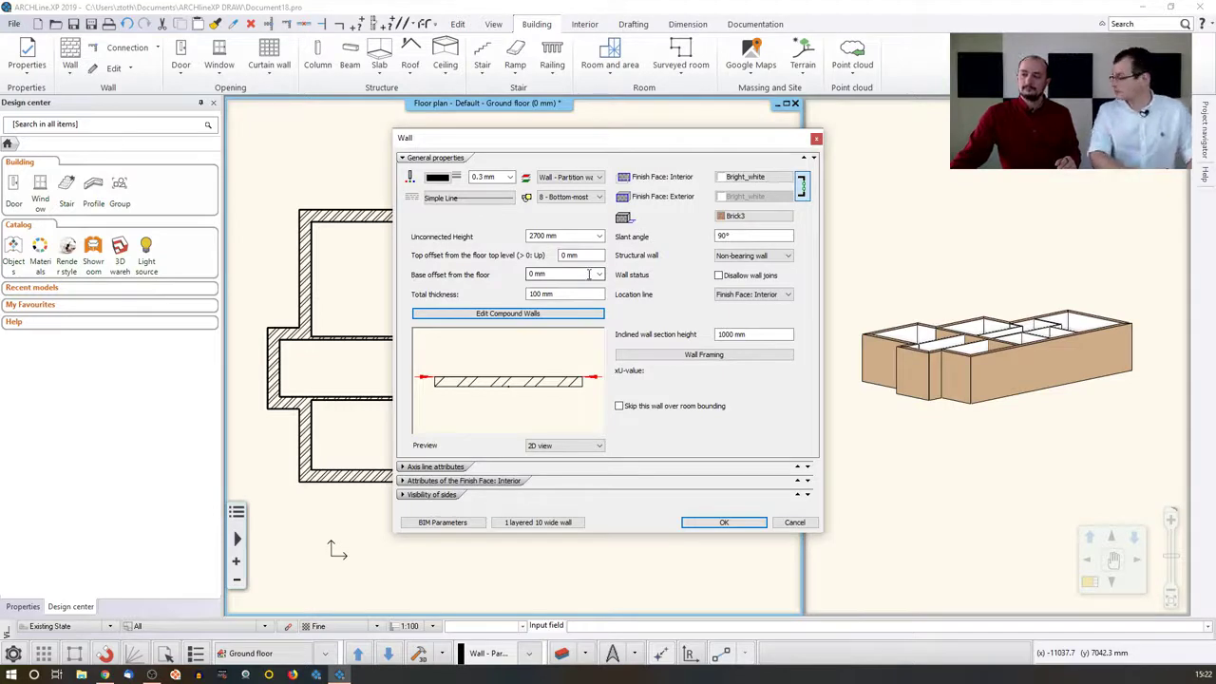
{"action": "left_click", "coordinate": [795, 523]}
{"action": "left_click", "coordinate": [306, 250]}
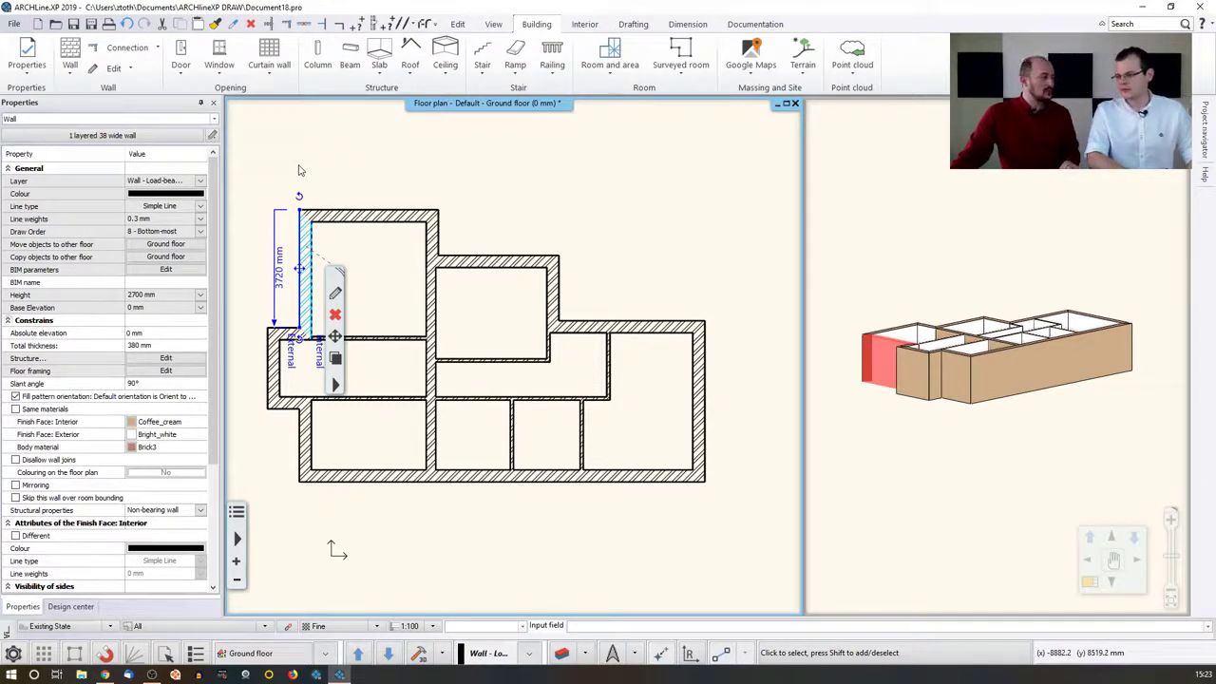
{"action": "key", "text": "Escape"}
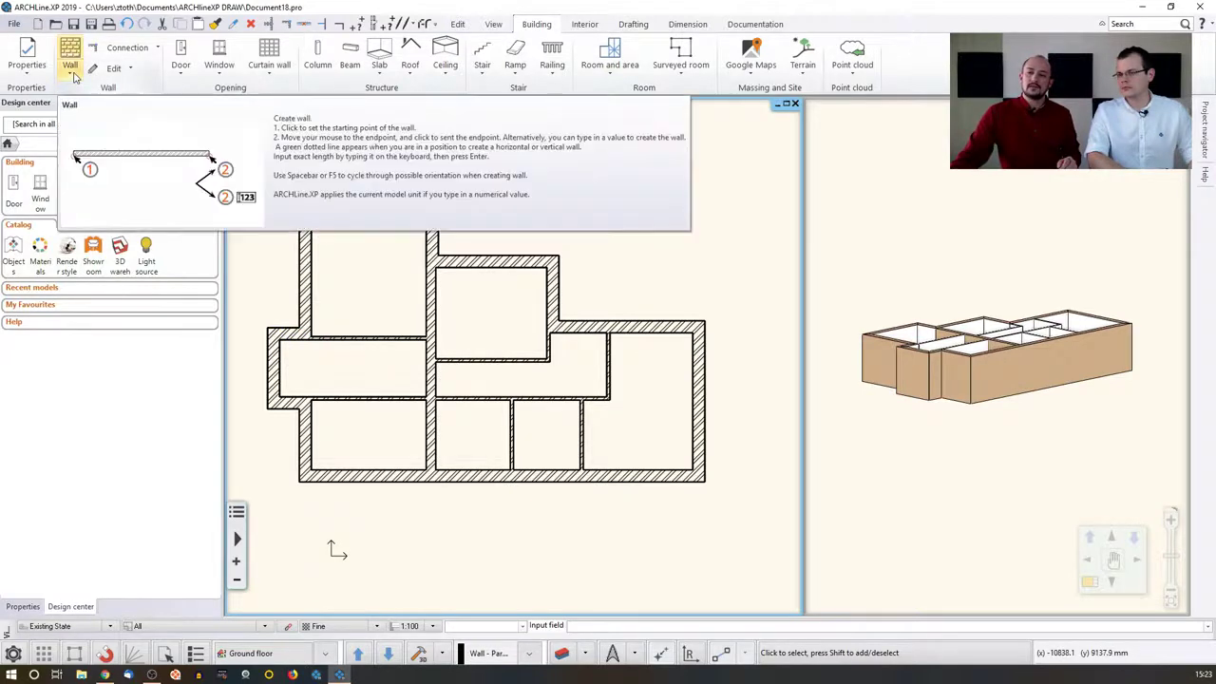
Open the default wall properties and load the 1 layered 38 wide wall style.
{"action": "left_click", "coordinate": [26, 71]}
{"action": "mouse_move", "coordinate": [39, 94]}
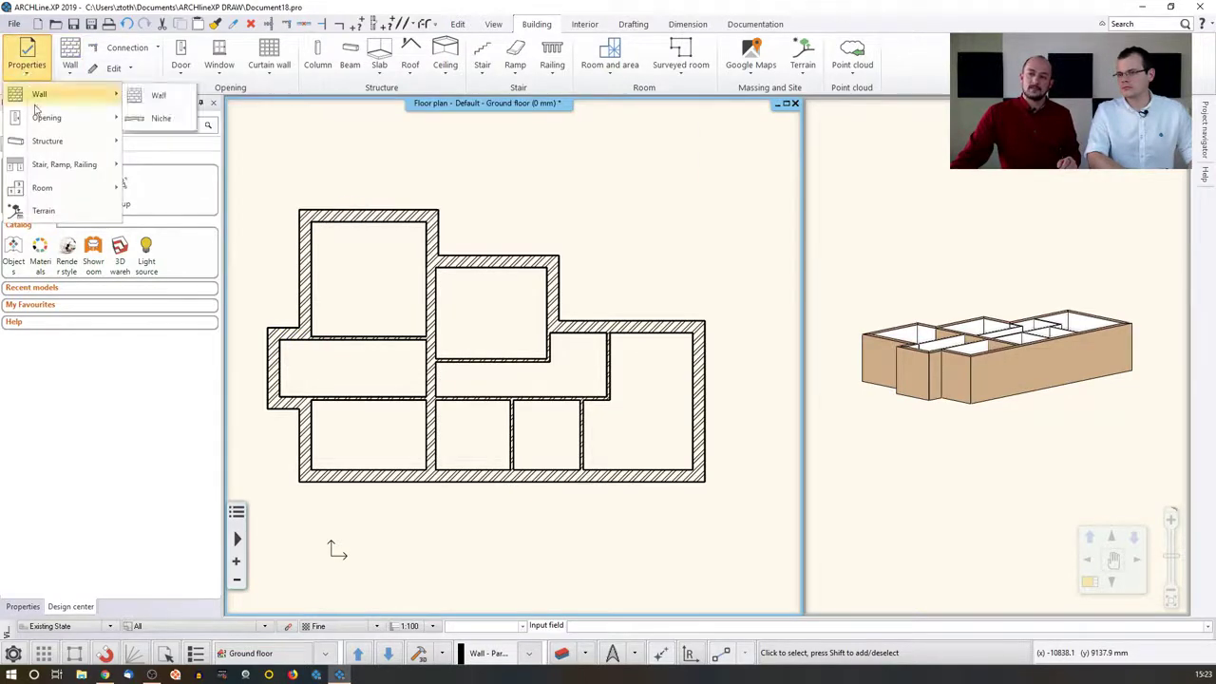
{"action": "left_click", "coordinate": [157, 95]}
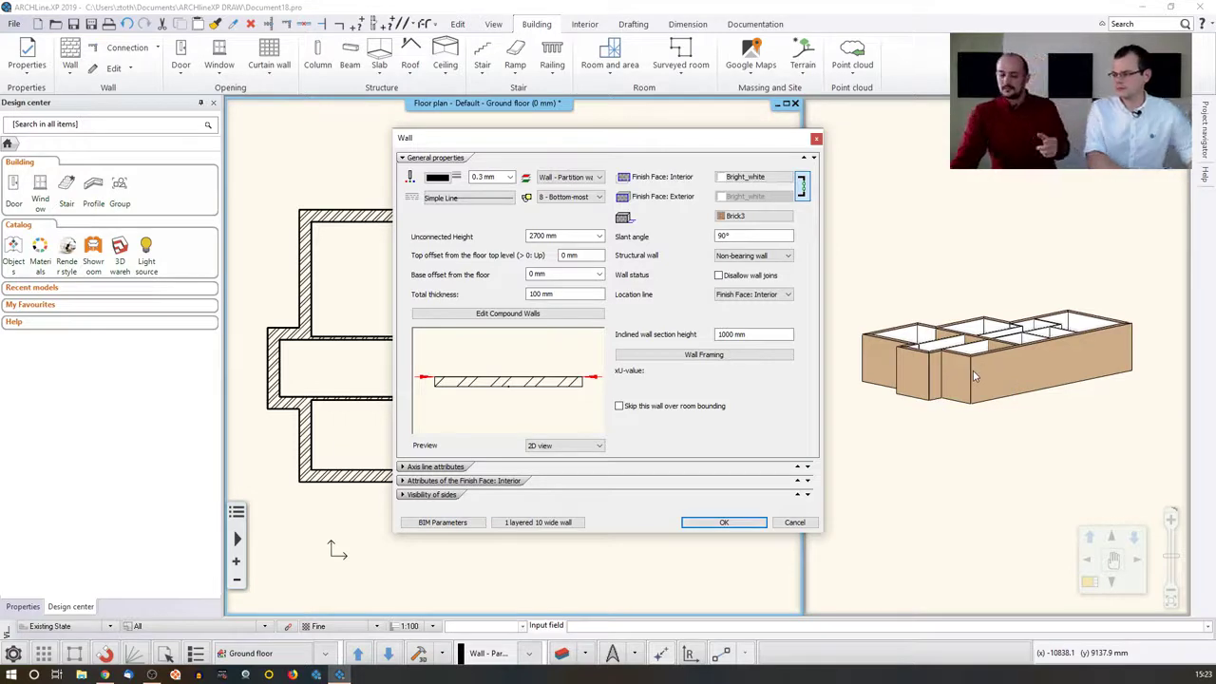
{"action": "left_click", "coordinate": [718, 335]}
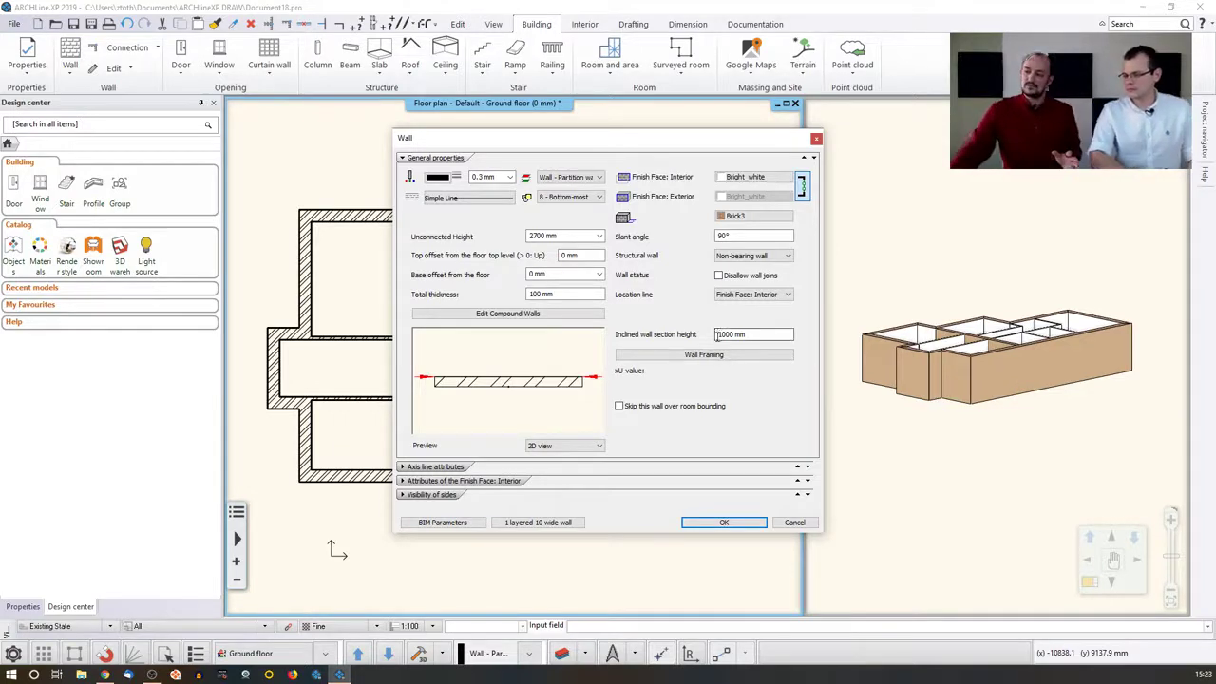
{"action": "left_click", "coordinate": [542, 524]}
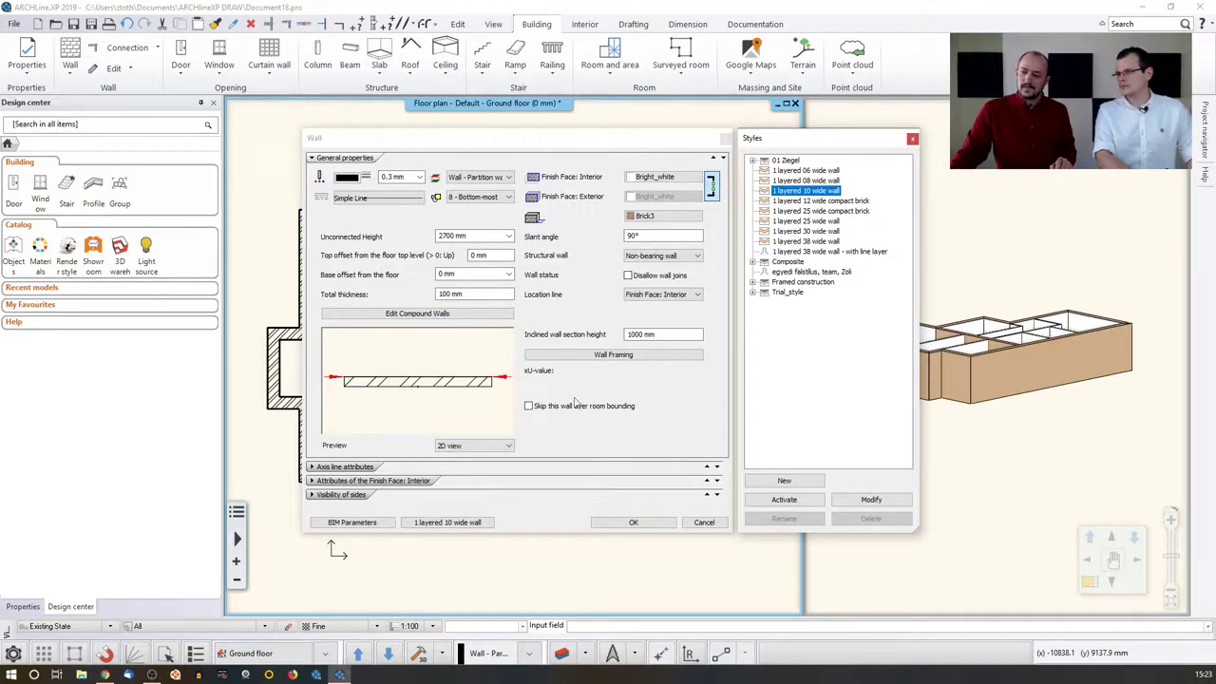
{"action": "left_click", "coordinate": [808, 242]}
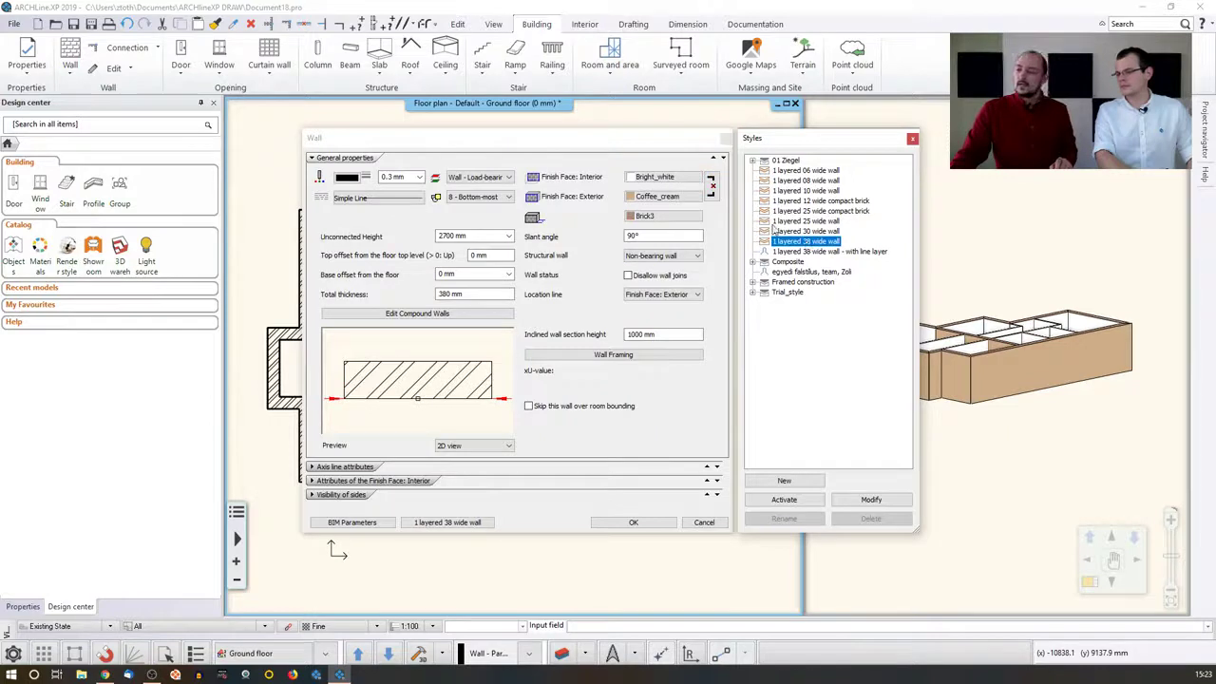
Set the default wall's total thickness to 440 mm and accept the wall properties.
{"action": "left_click", "coordinate": [460, 294]}
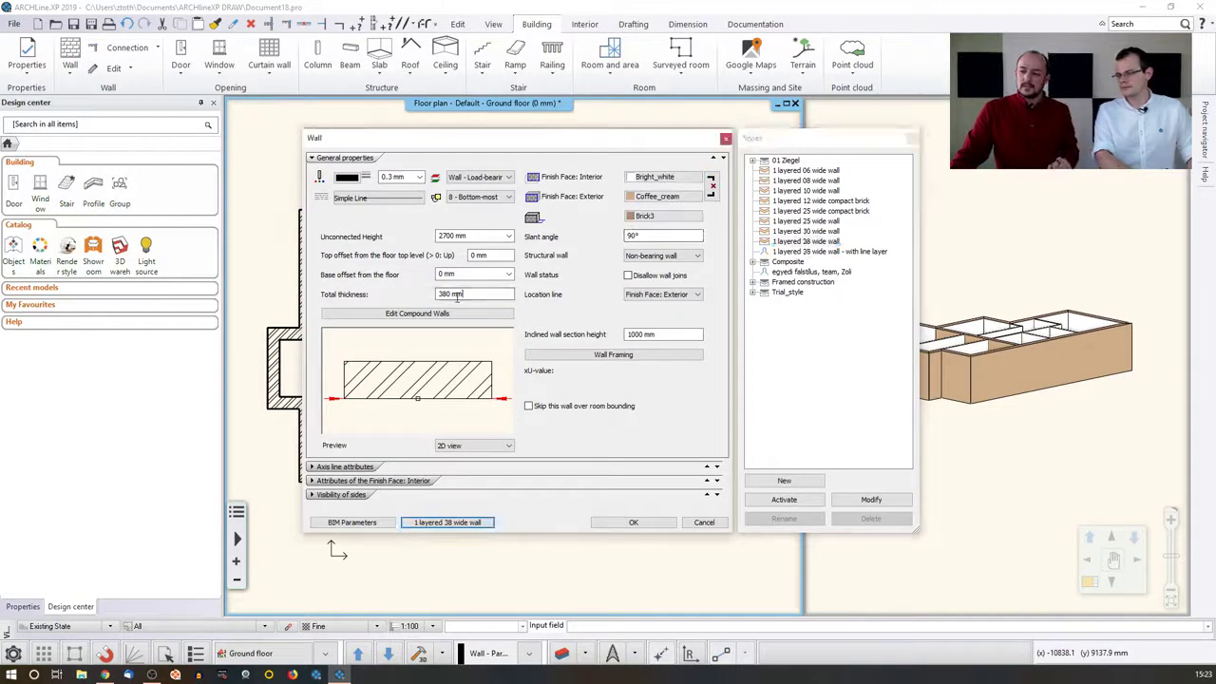
{"action": "double_click", "coordinate": [460, 294]}
{"action": "type", "text": "4"}
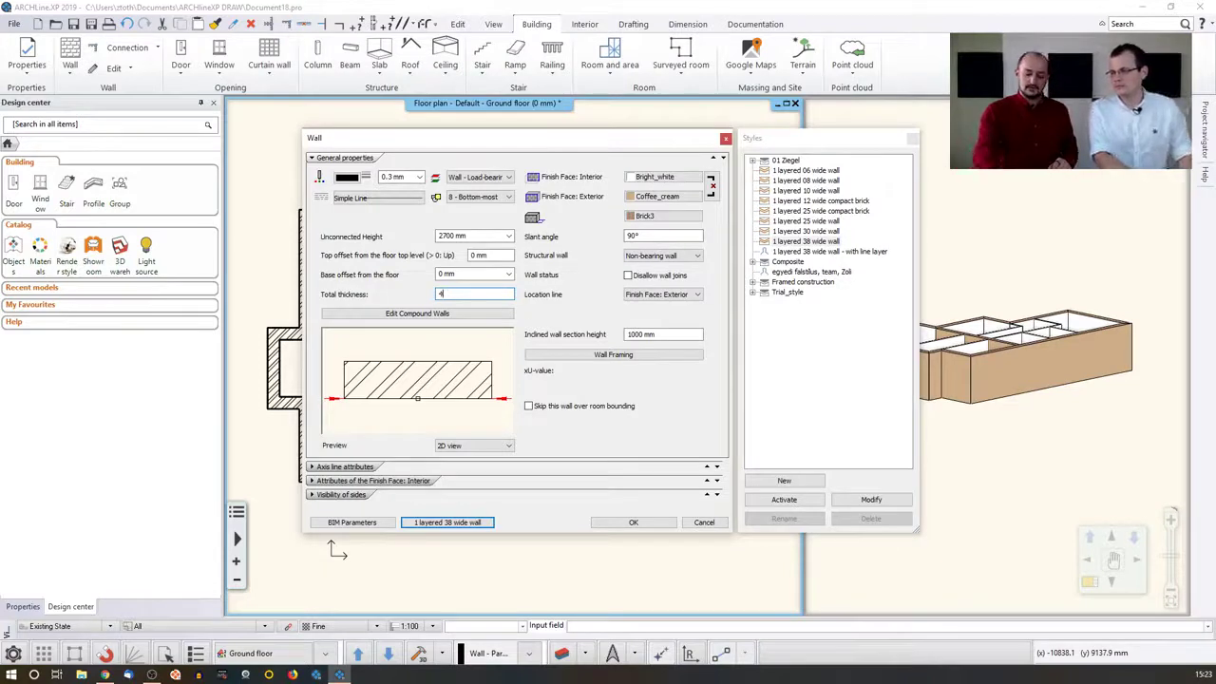
{"action": "type", "text": "40"}
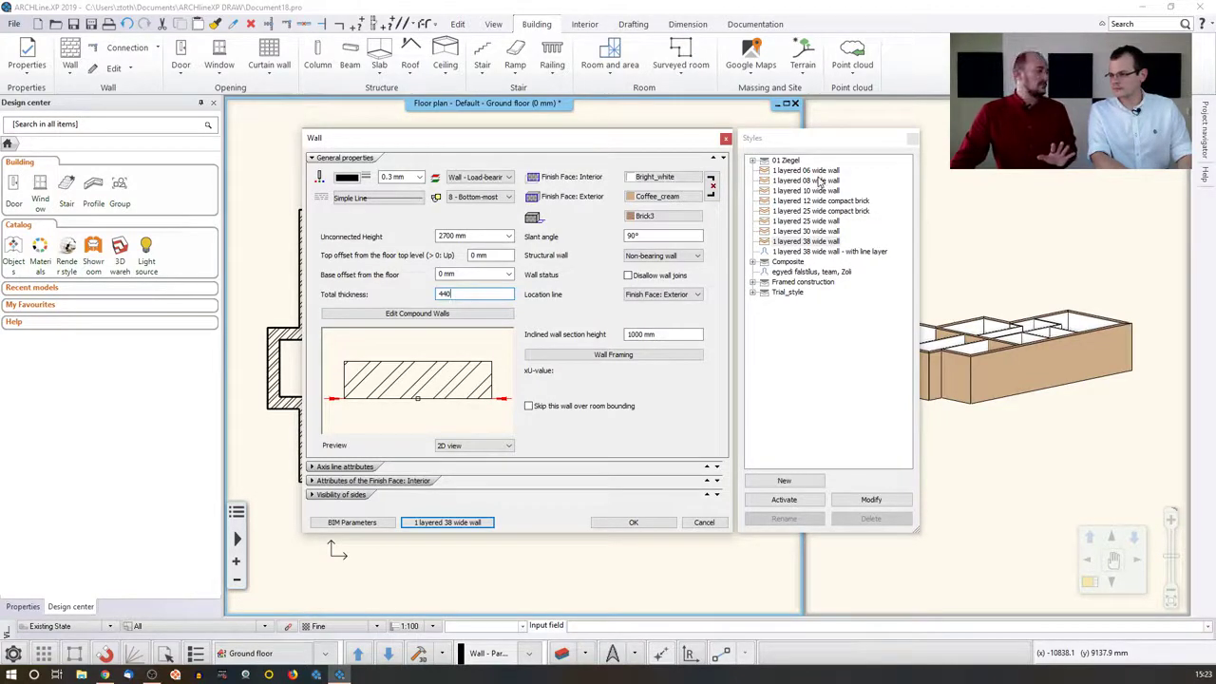
{"action": "left_click", "coordinate": [630, 523]}
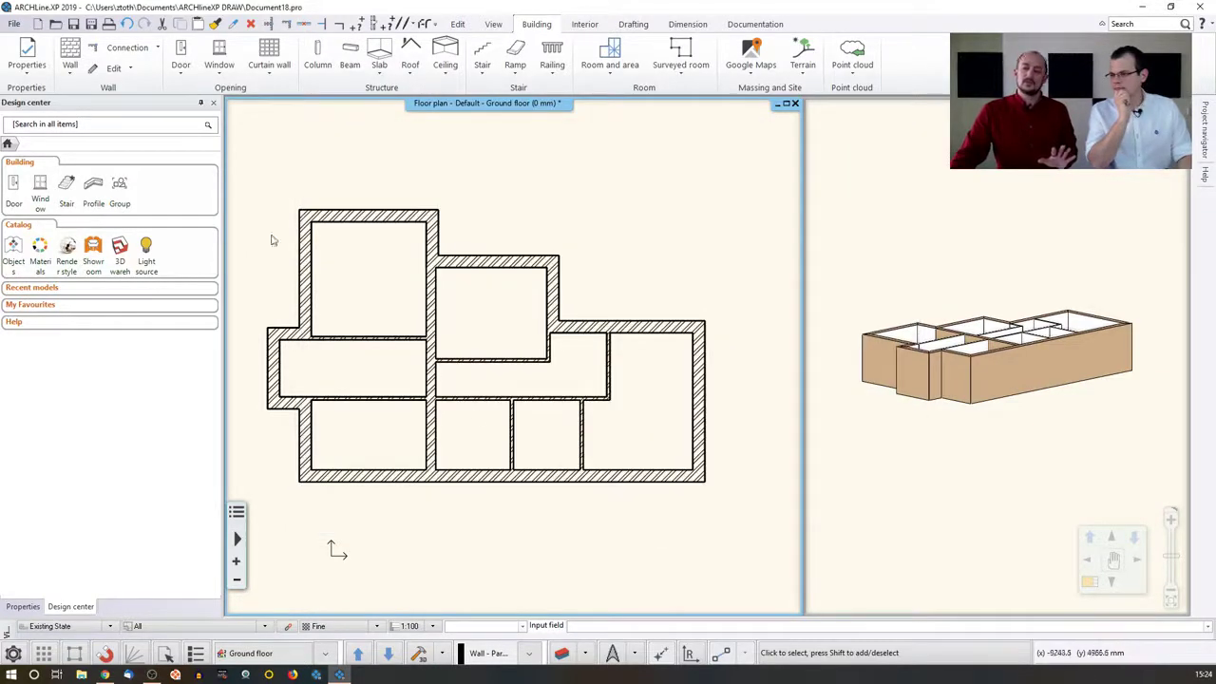
{"action": "left_click", "coordinate": [491, 225]}
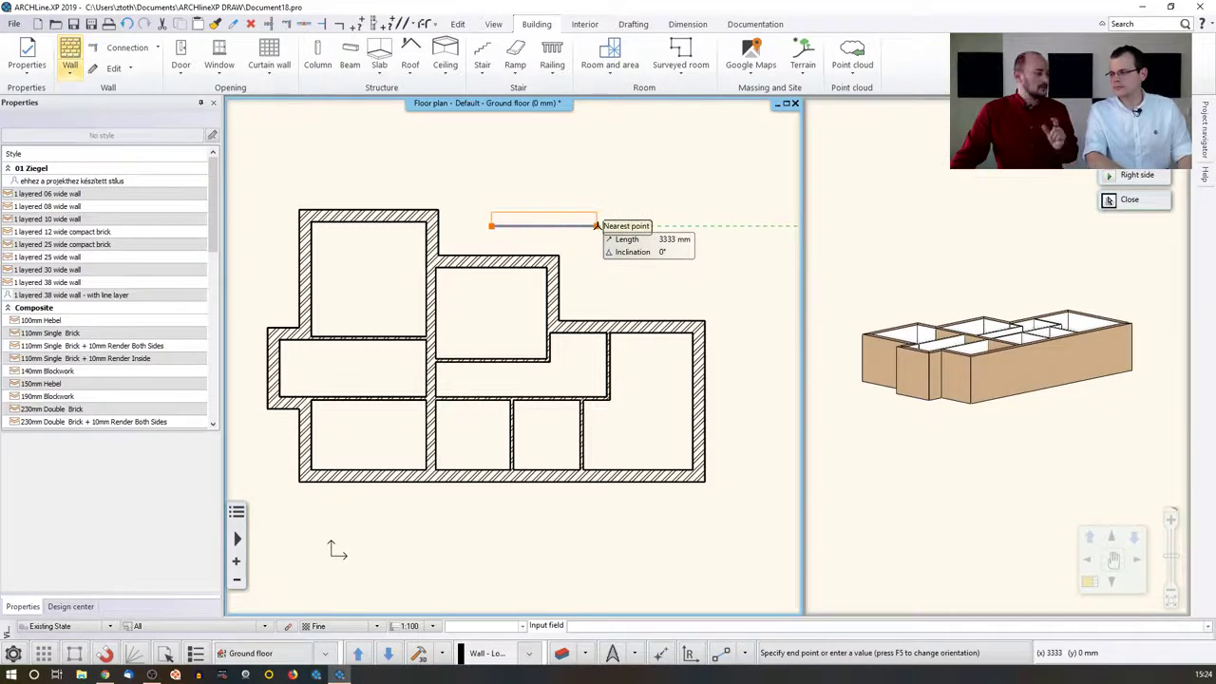
{"action": "key", "text": "Escape"}
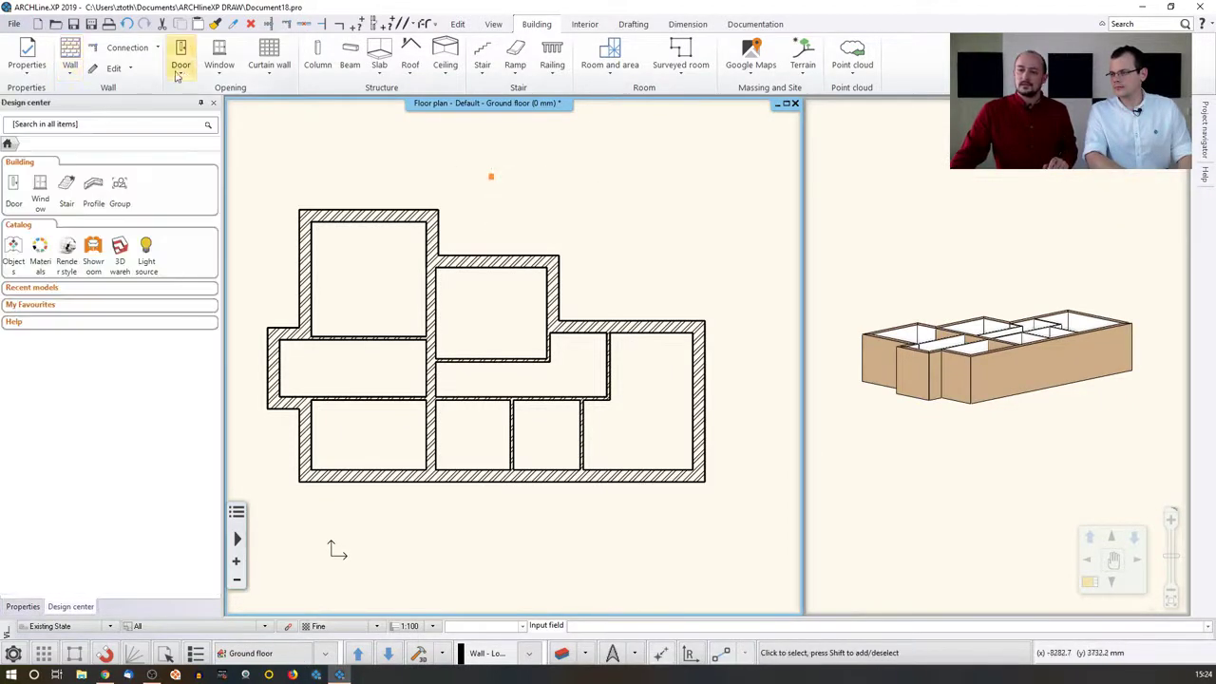
{"action": "right_click", "coordinate": [70, 53]}
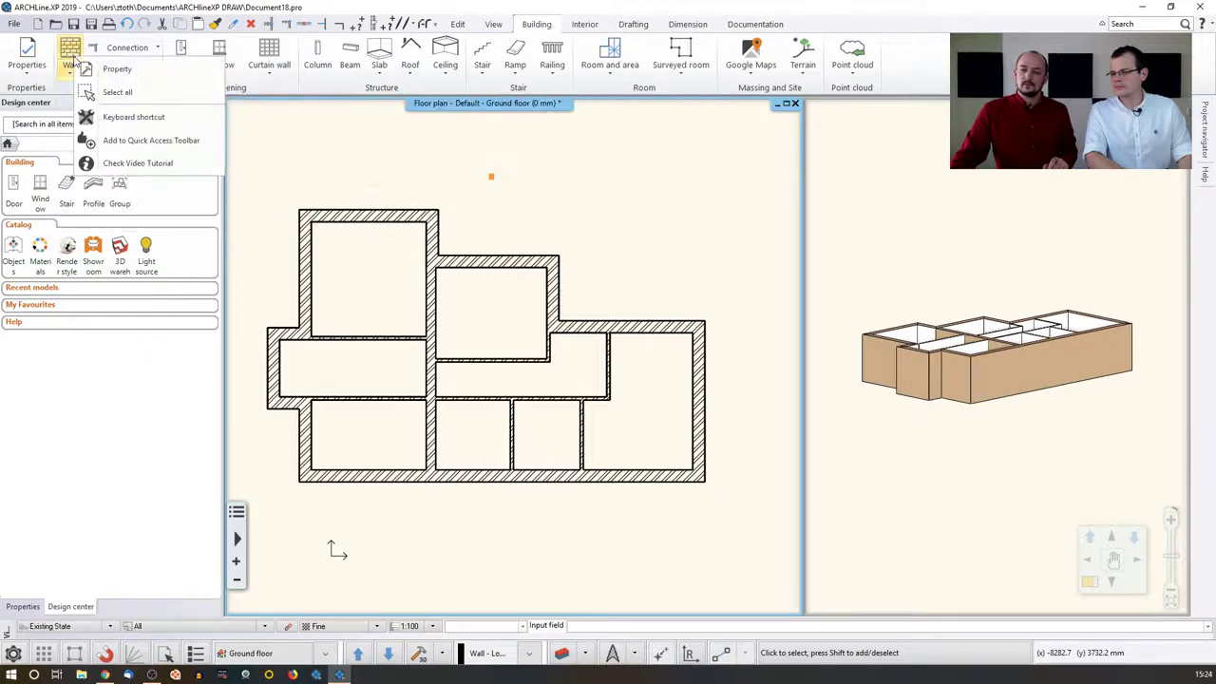
Save the default wall settings as a new style named Simple 440 mm wide load bearing, available in all projects, and accept the wall properties.
{"action": "left_click", "coordinate": [33, 63]}
{"action": "mouse_move", "coordinate": [45, 97]}
{"action": "left_click", "coordinate": [139, 98]}
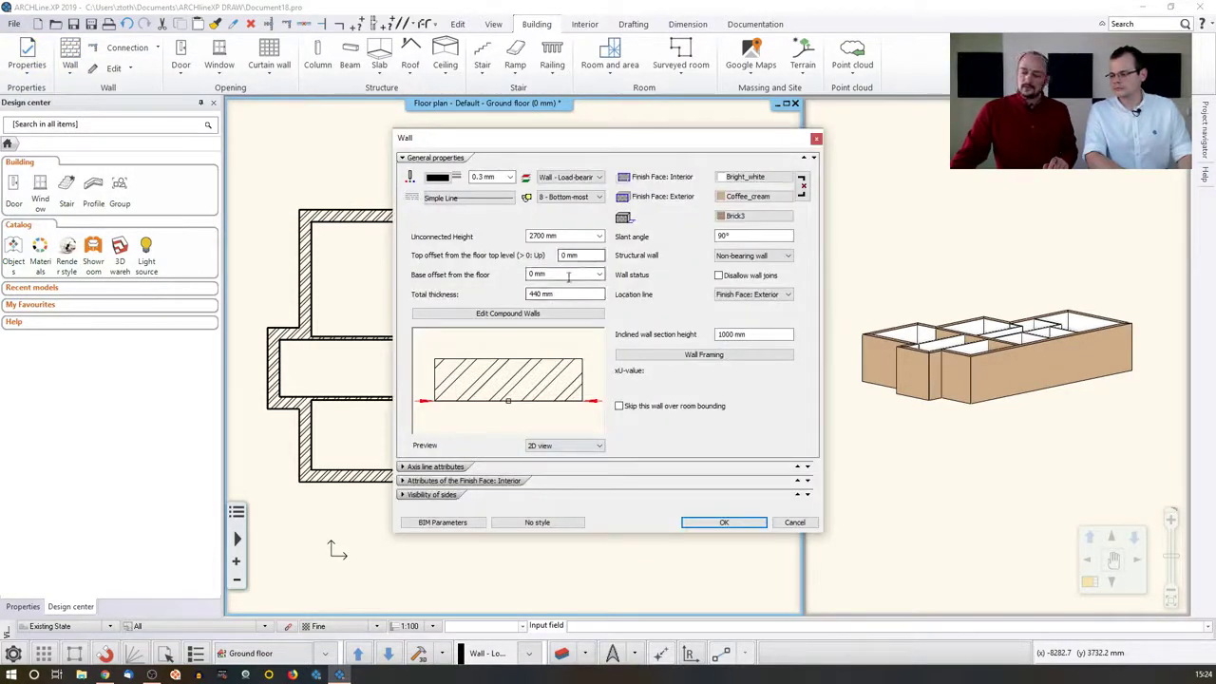
{"action": "left_click", "coordinate": [492, 525]}
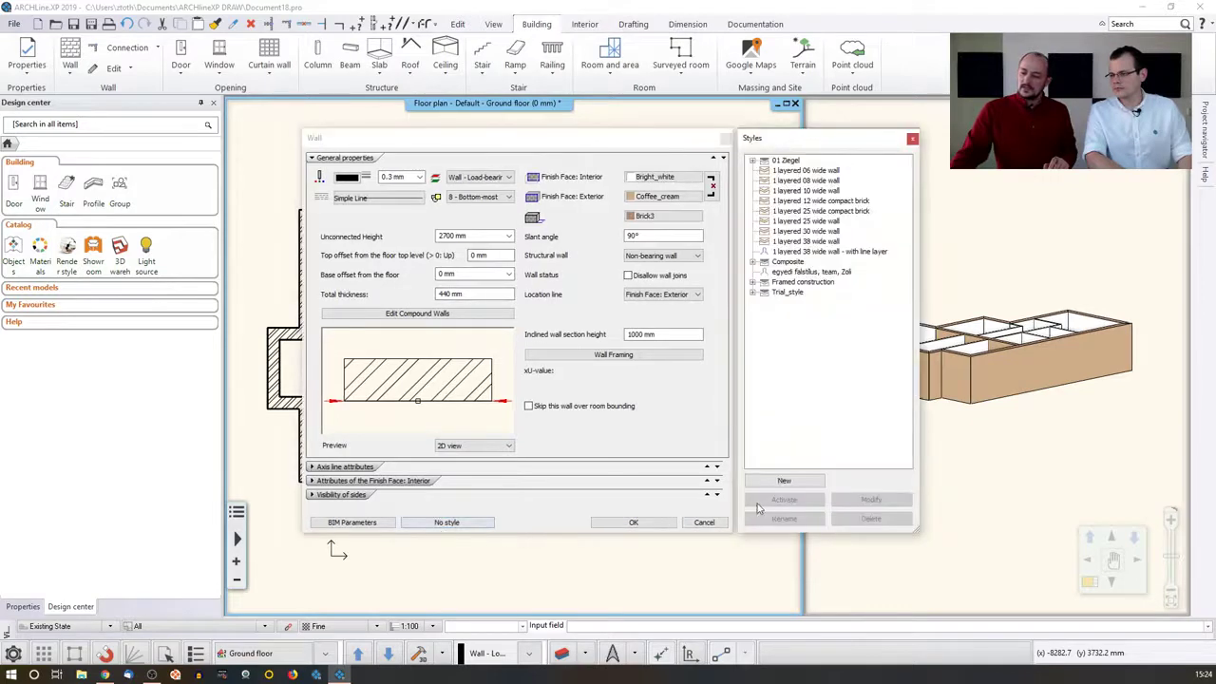
{"action": "left_click", "coordinate": [785, 481]}
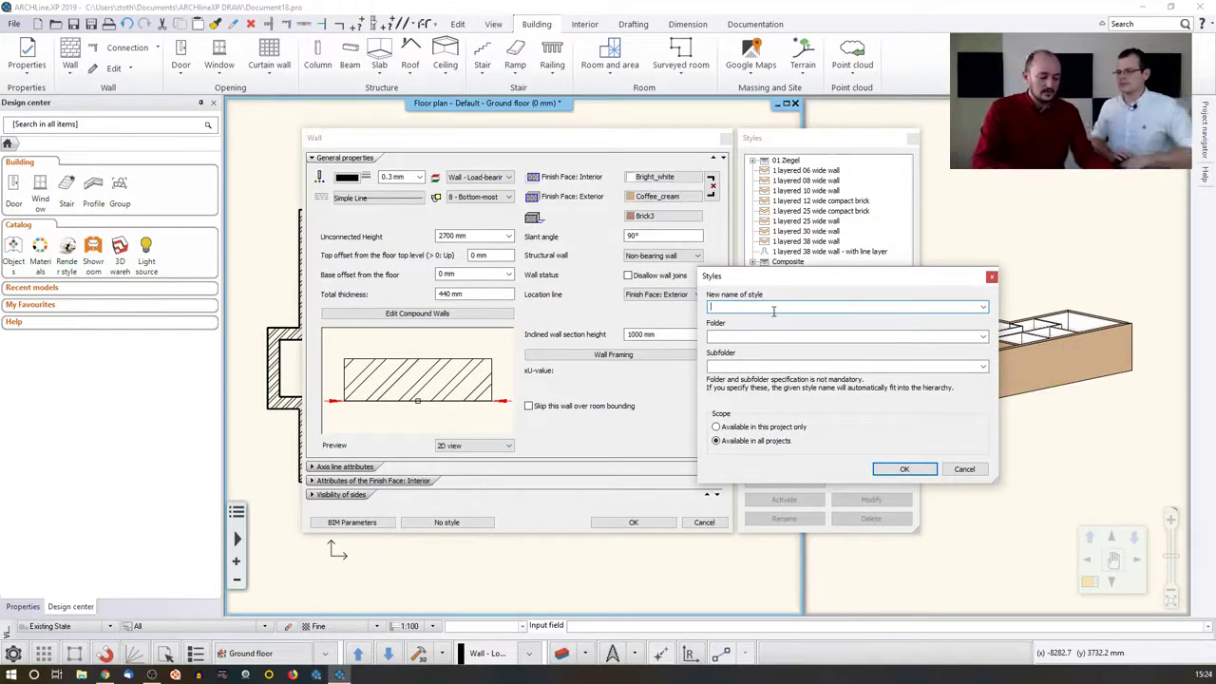
{"action": "type", "text": "Simple 440"}
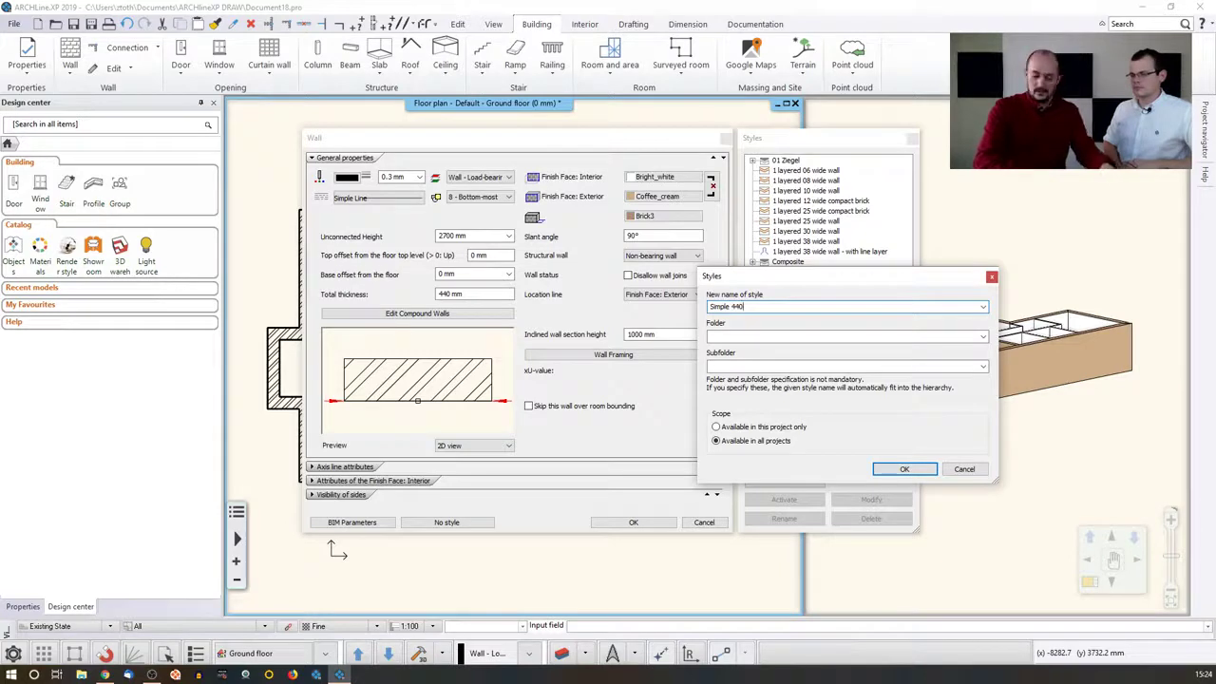
{"action": "type", "text": " mm wi"}
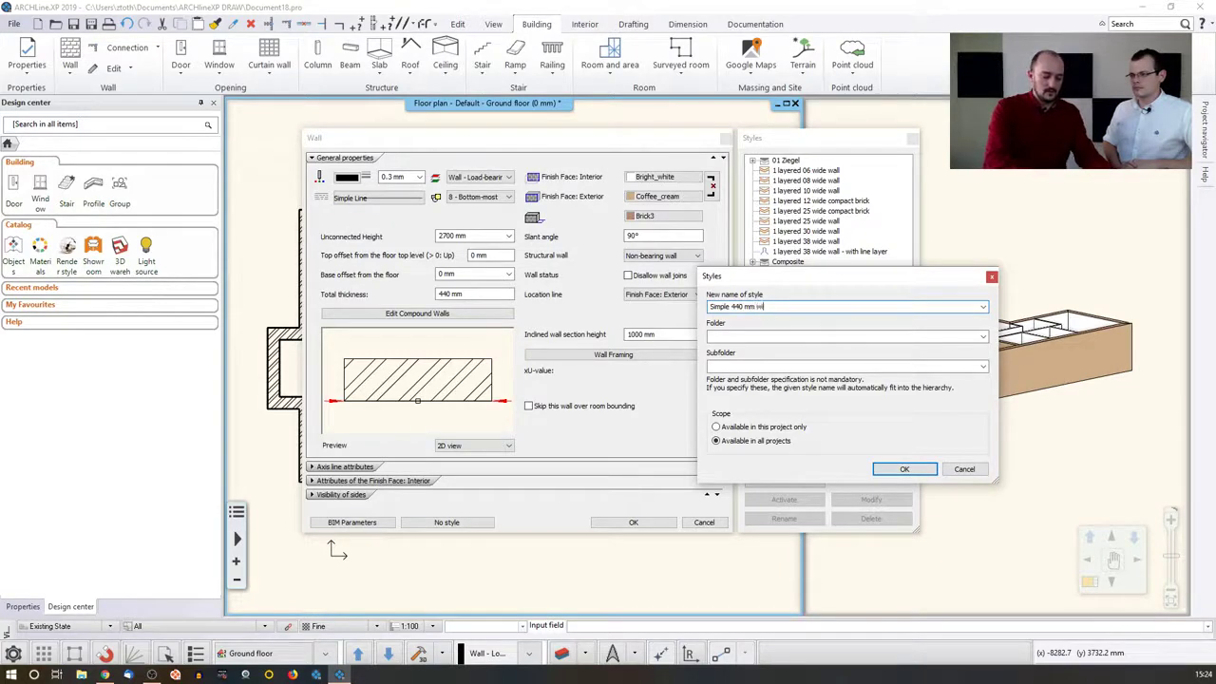
{"action": "type", "text": "de load bearing"}
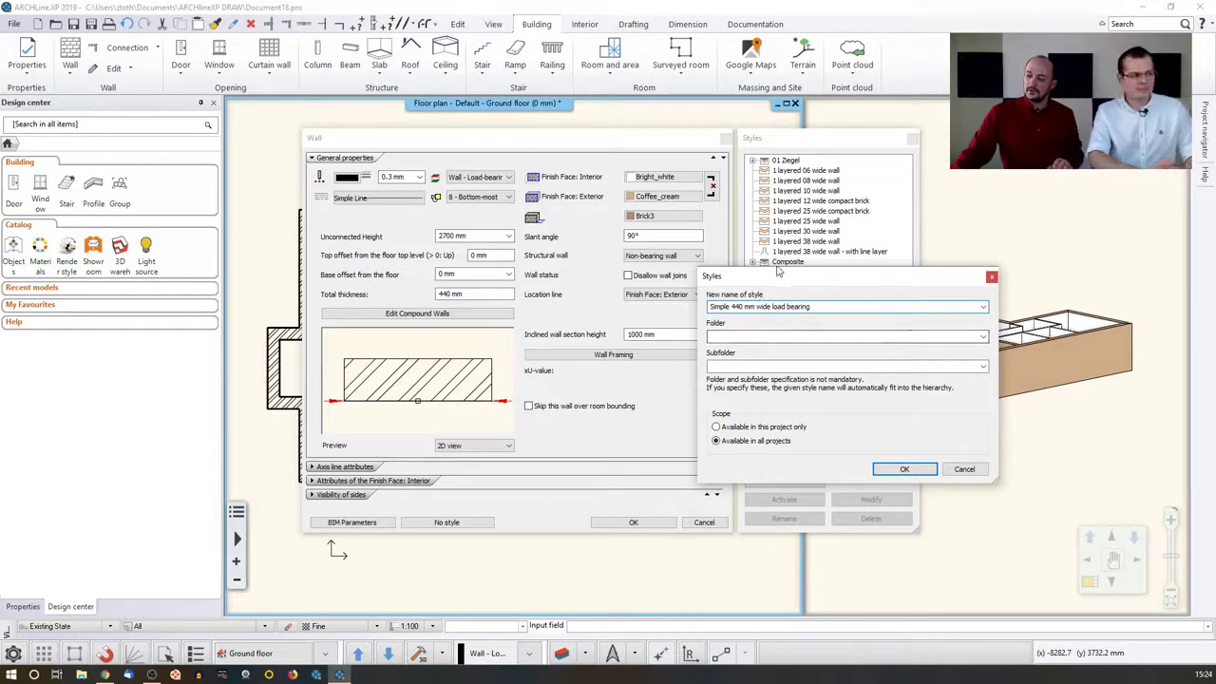
{"action": "left_click_drag", "start_coordinate": [778, 272], "coordinate": [771, 302]}
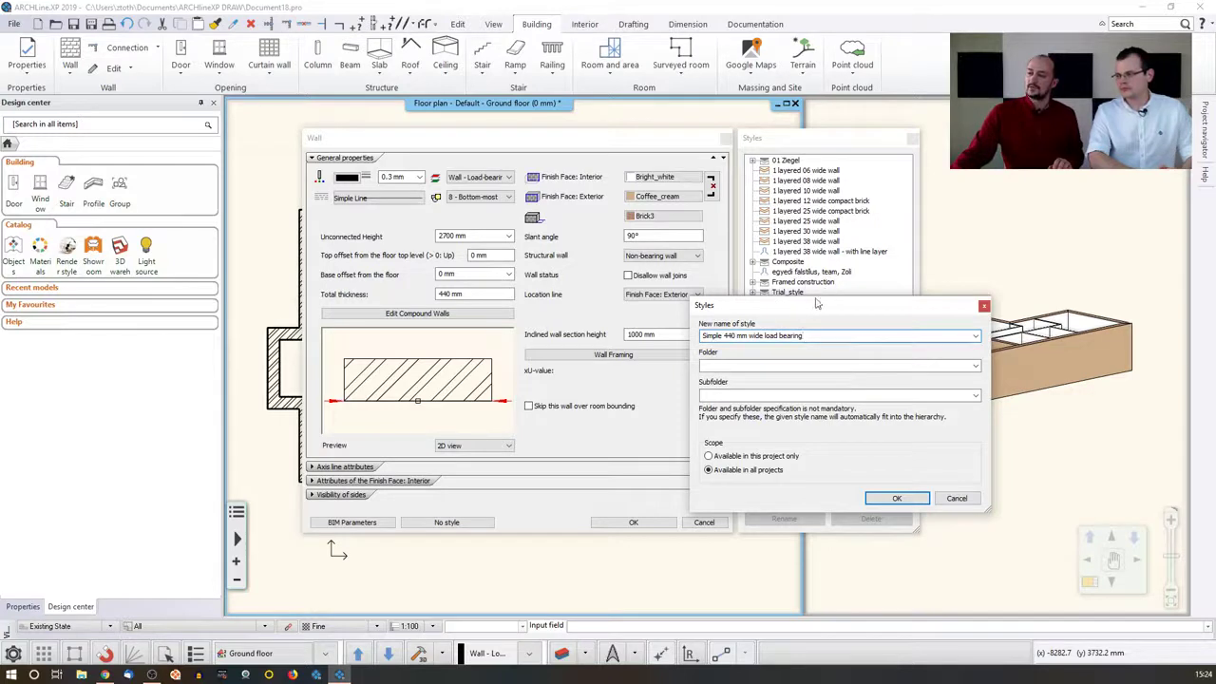
{"action": "left_click_drag", "start_coordinate": [792, 306], "coordinate": [783, 256]}
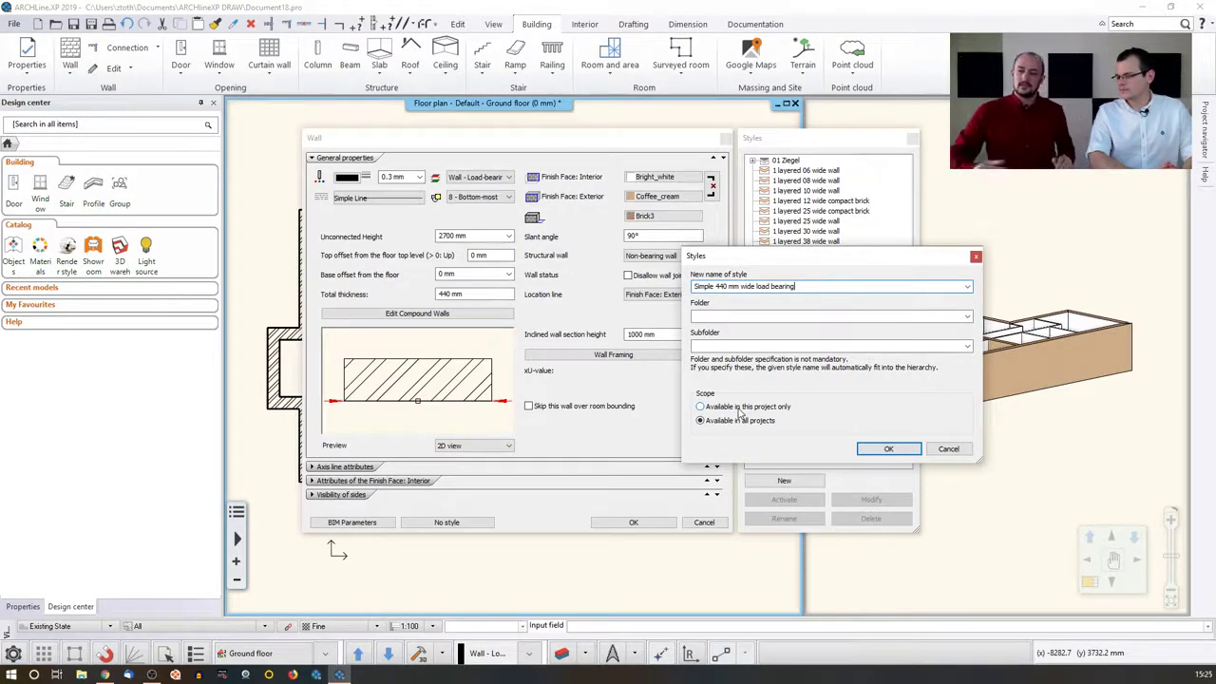
{"action": "left_click", "coordinate": [889, 448]}
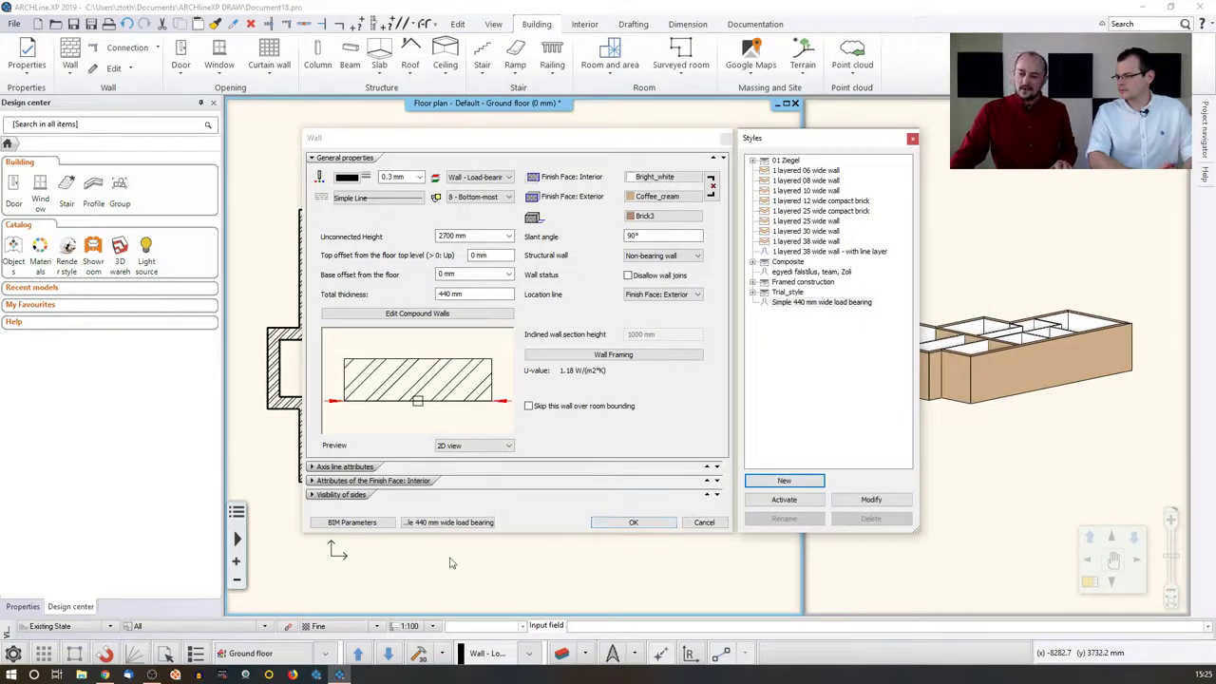
{"action": "left_click", "coordinate": [629, 522]}
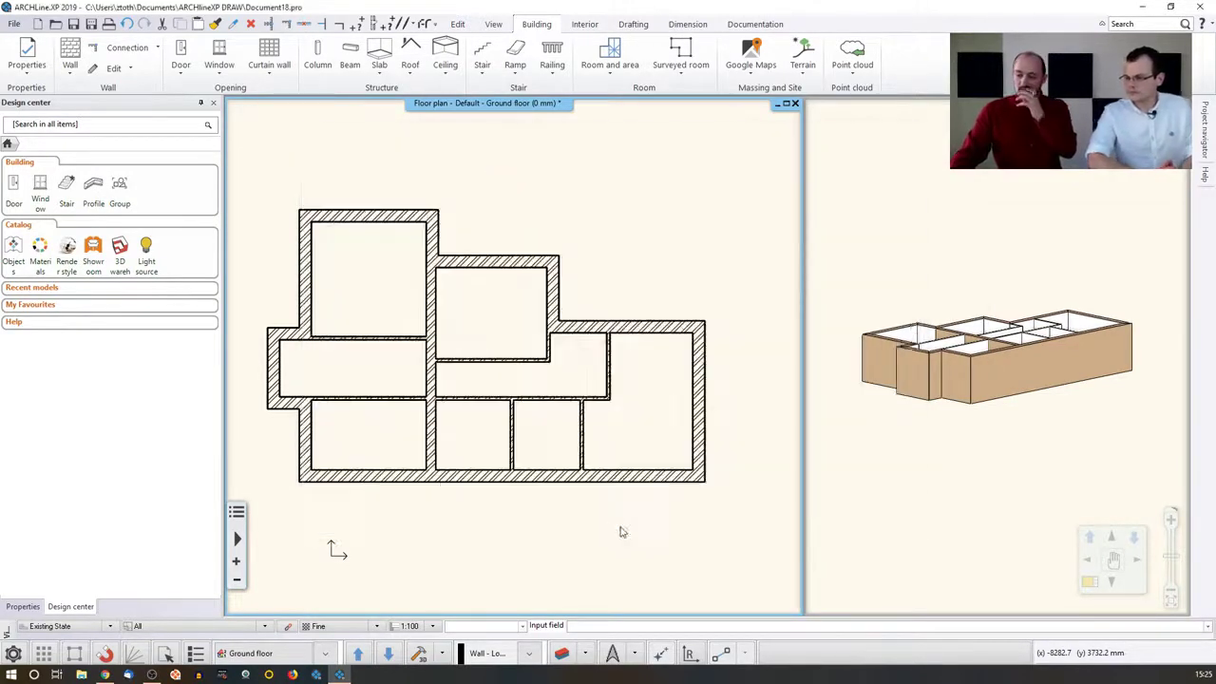
{"action": "left_click", "coordinate": [69, 53]}
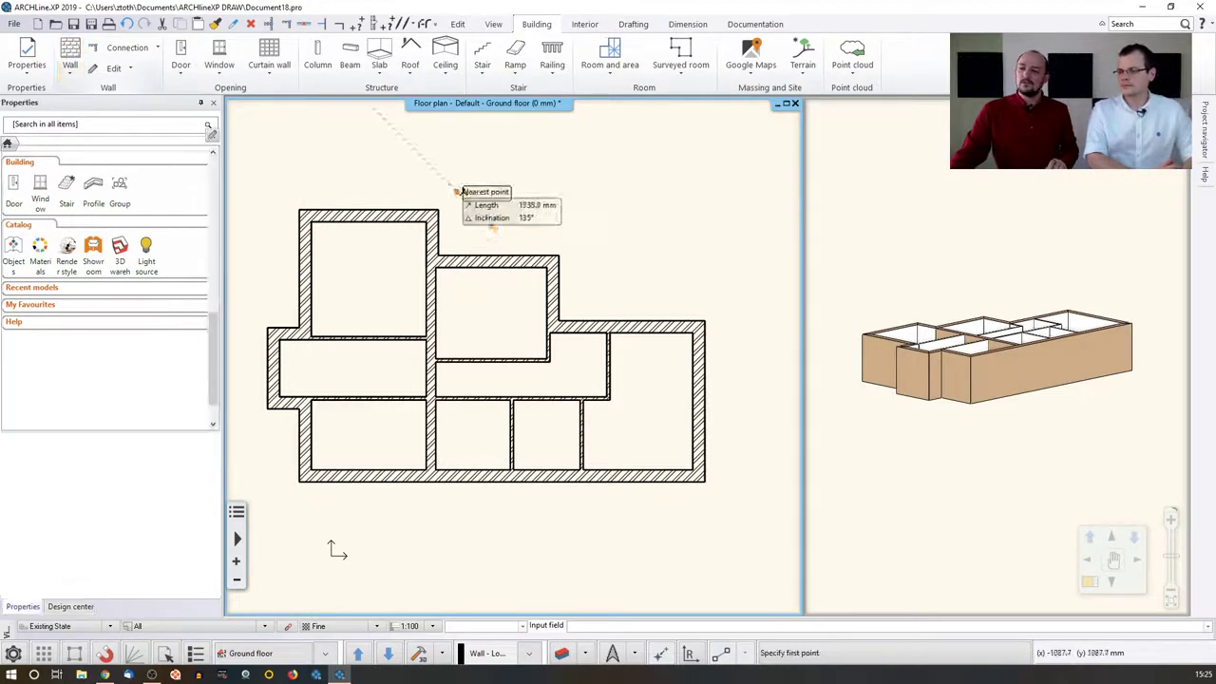
{"action": "left_click", "coordinate": [467, 203]}
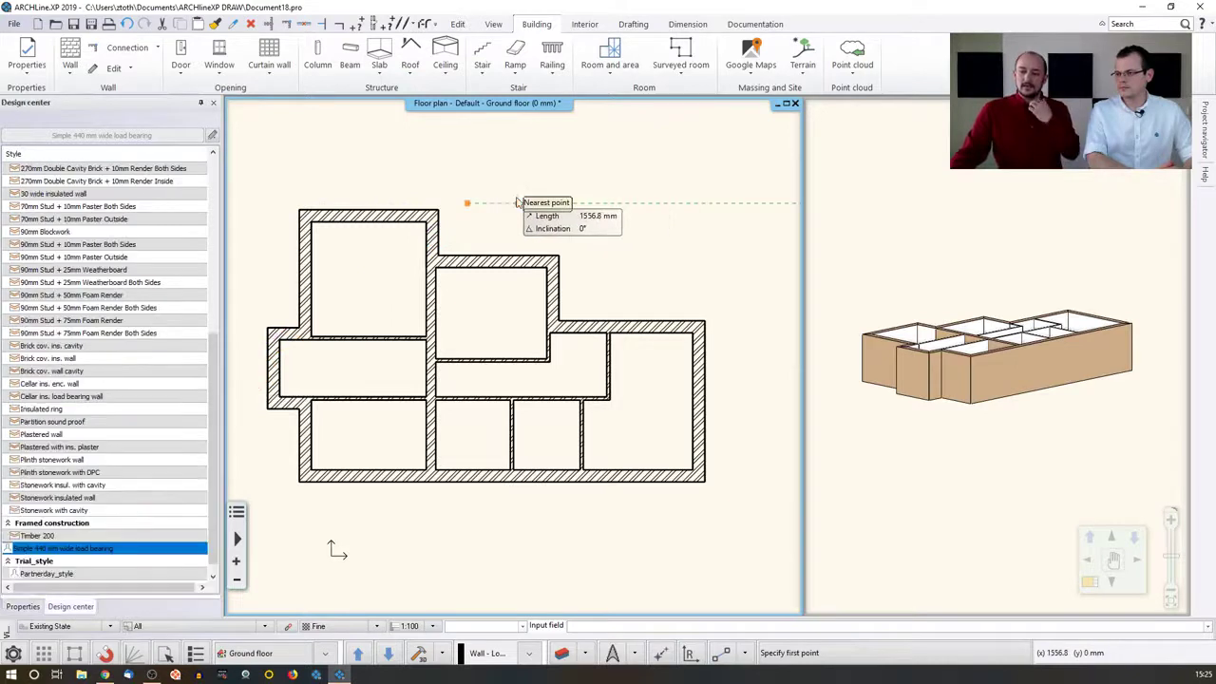
{"action": "key", "text": "Escape"}
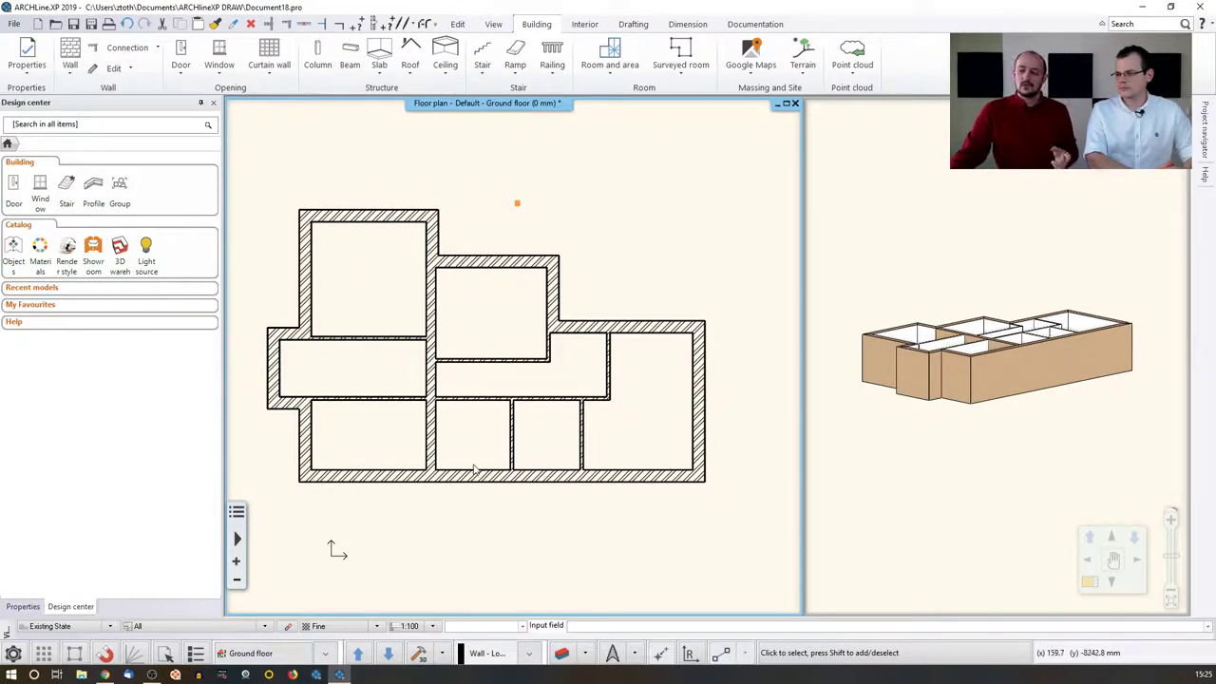
Select the exterior walls one by one around the building outline, and clear the selection.
{"action": "middle_click_drag", "start_coordinate": [428, 433], "coordinate": [478, 420]}
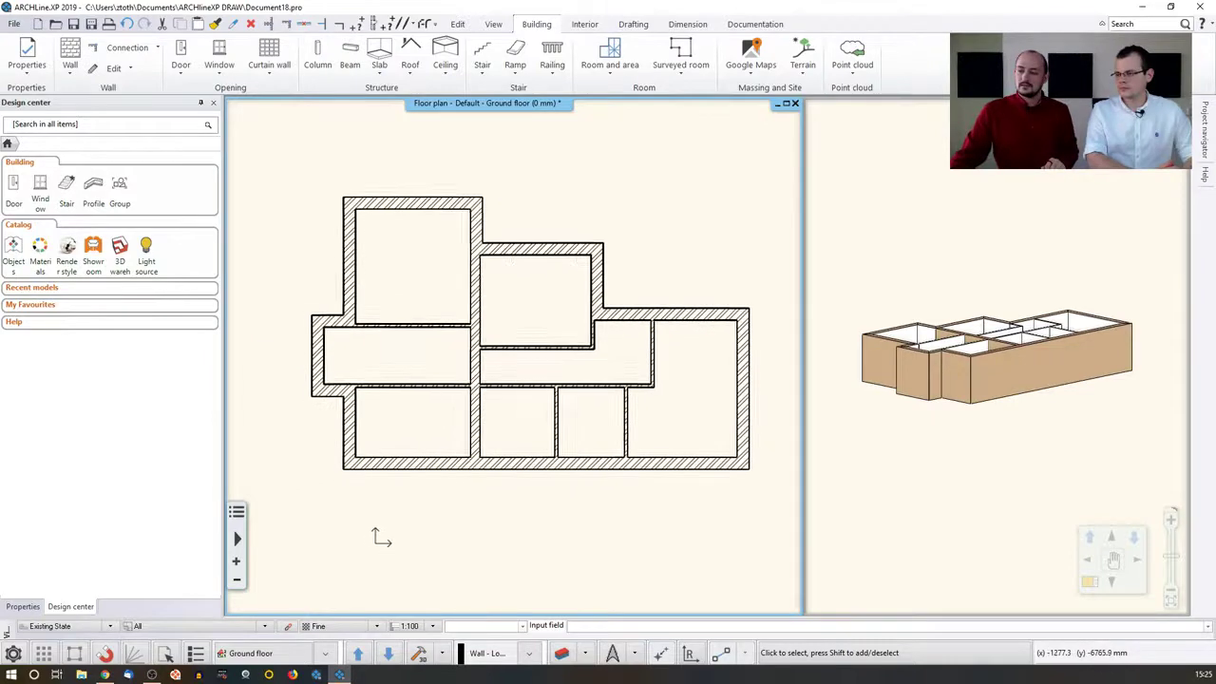
{"action": "left_click", "coordinate": [416, 206]}
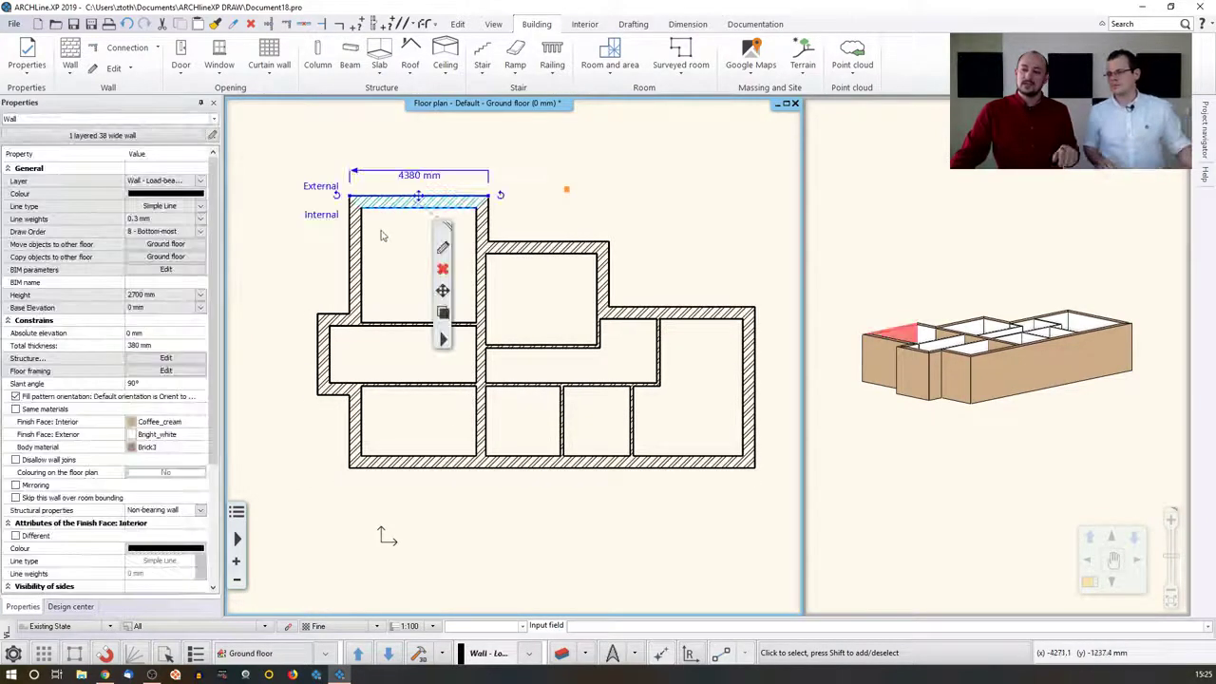
{"action": "left_click", "coordinate": [357, 254], "text": "shift"}
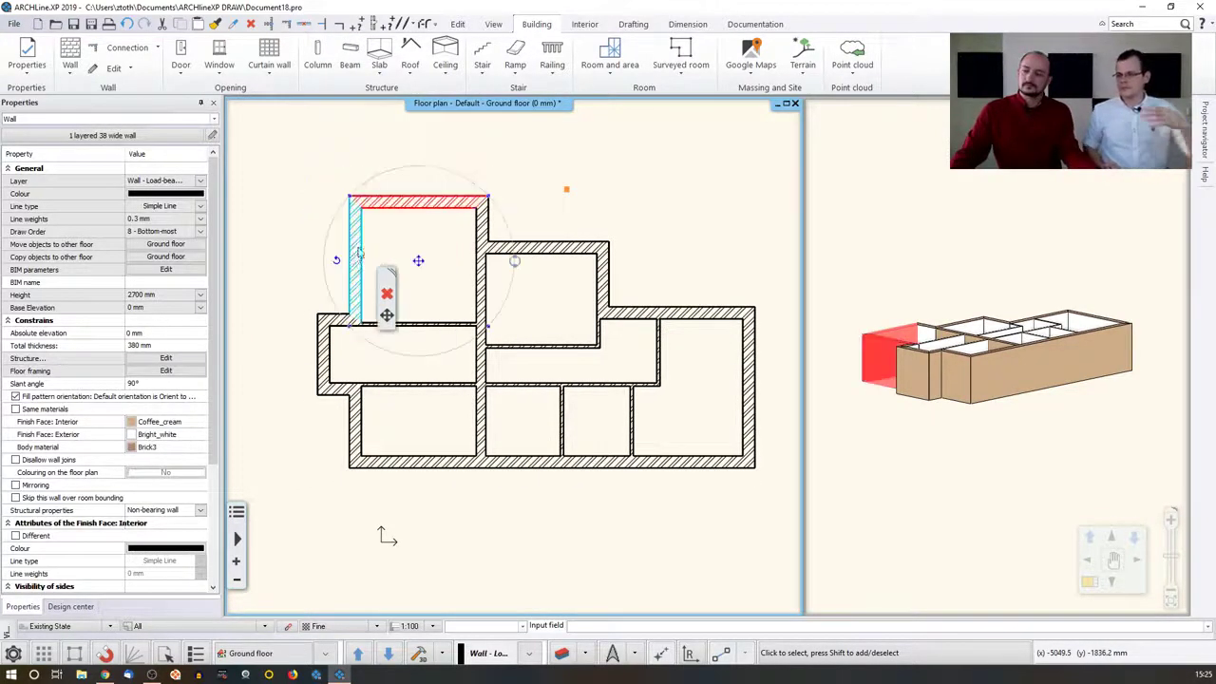
{"action": "left_click", "coordinate": [340, 321], "text": "shift"}
{"action": "left_click", "coordinate": [323, 352], "text": "shift"}
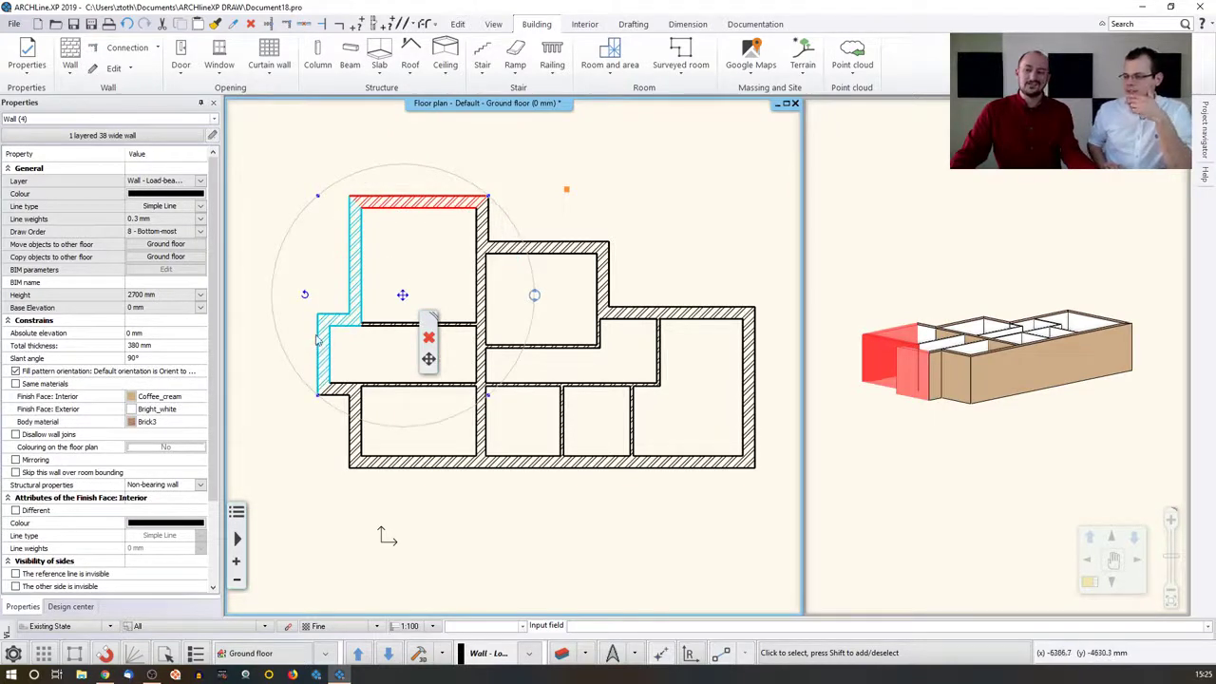
{"action": "left_click", "coordinate": [335, 390], "text": "shift"}
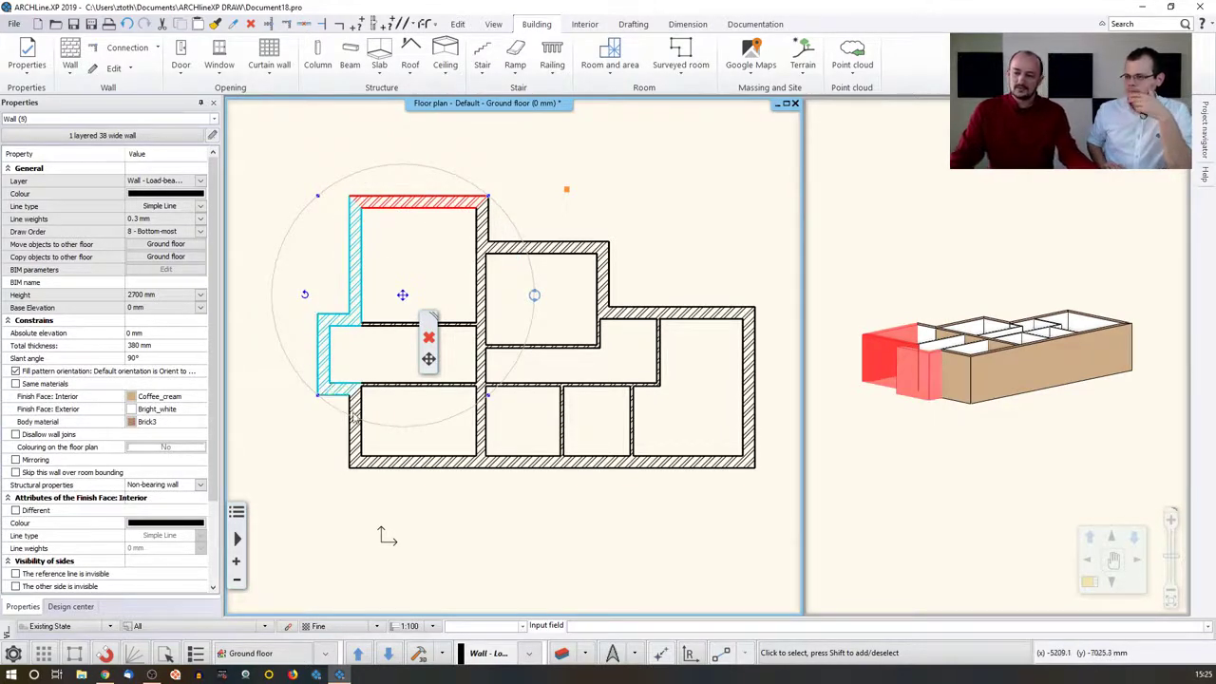
{"action": "left_click", "coordinate": [355, 425], "text": "shift"}
{"action": "left_click", "coordinate": [429, 464], "text": "shift"}
{"action": "left_click", "coordinate": [750, 393], "text": "shift"}
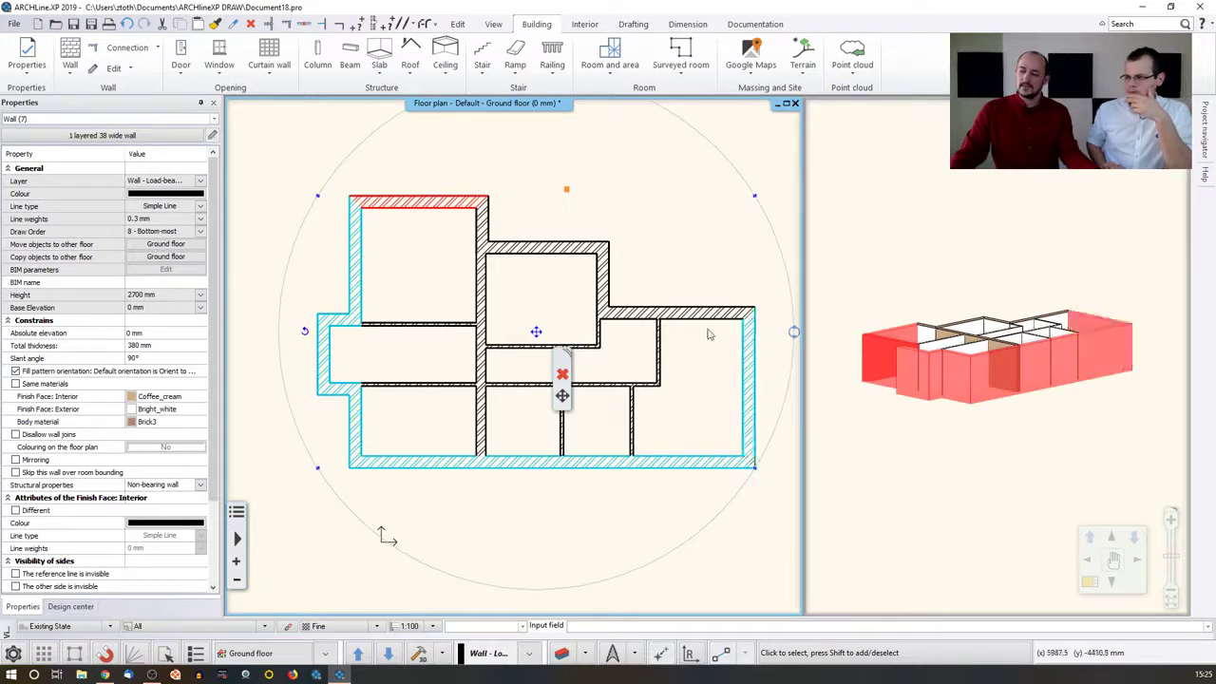
{"action": "left_click", "coordinate": [711, 315], "text": "shift"}
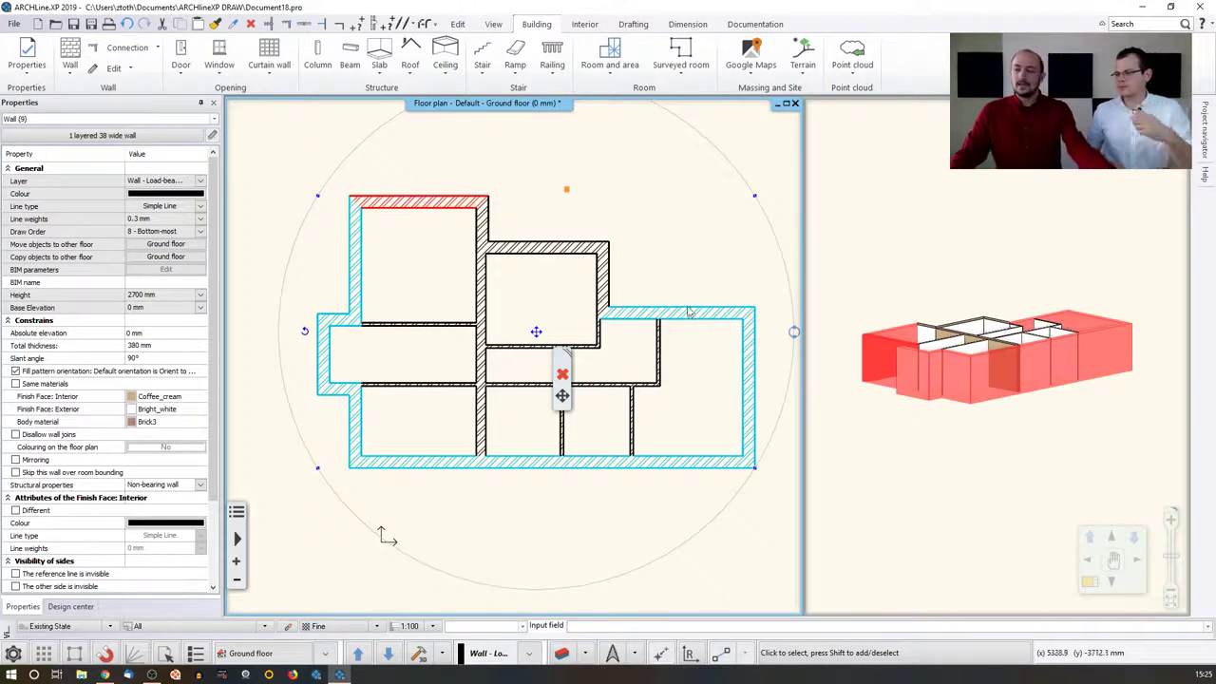
{"action": "key", "text": "Escape"}
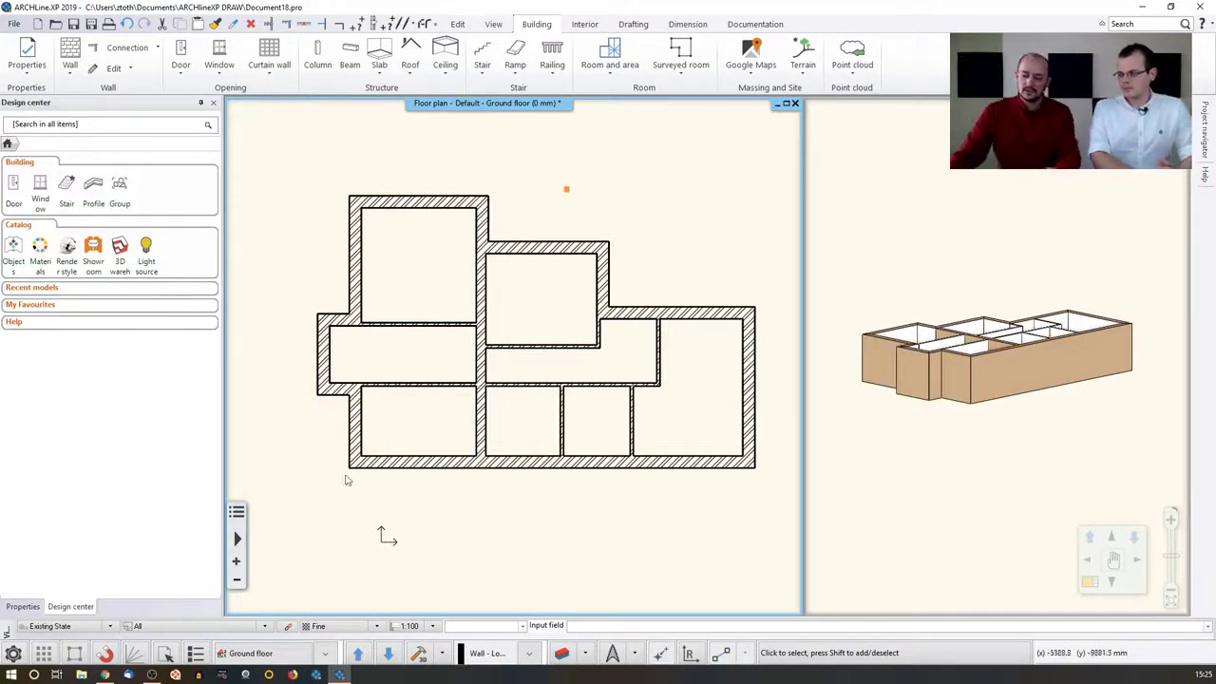
Select all walls whose wall width equals 380 by properties, and apply the Simple 440 mm wide load bearing style to them.
{"action": "left_click", "coordinate": [167, 654]}
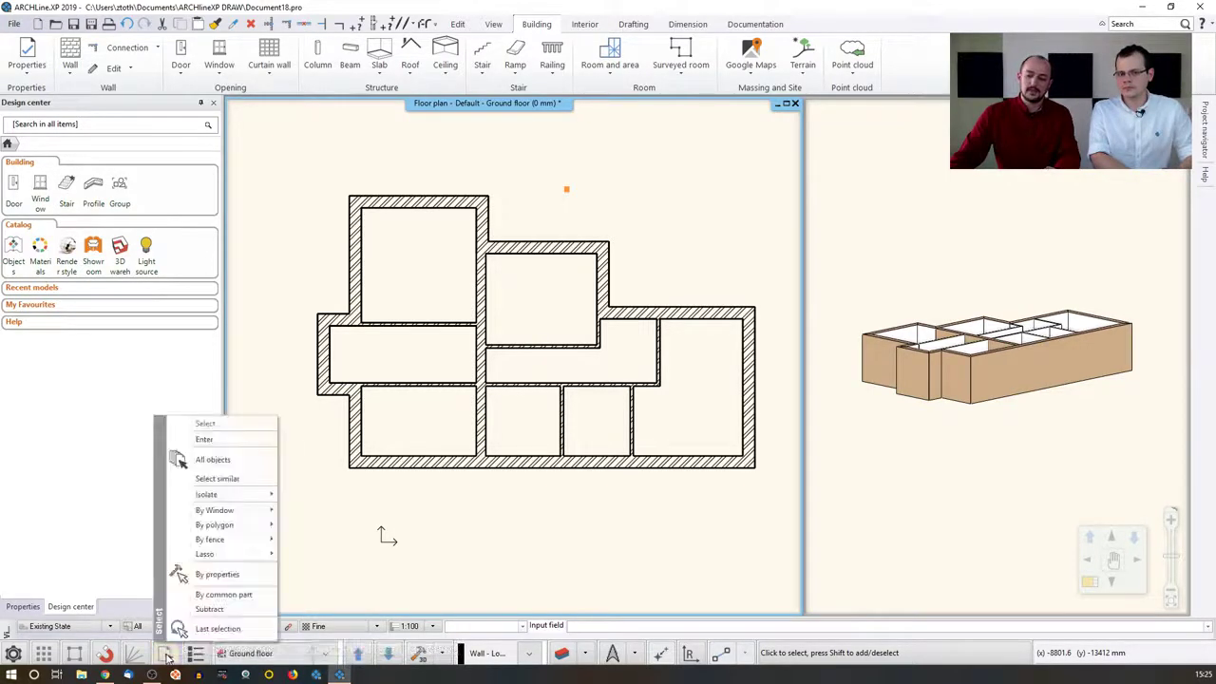
{"action": "left_click", "coordinate": [219, 574]}
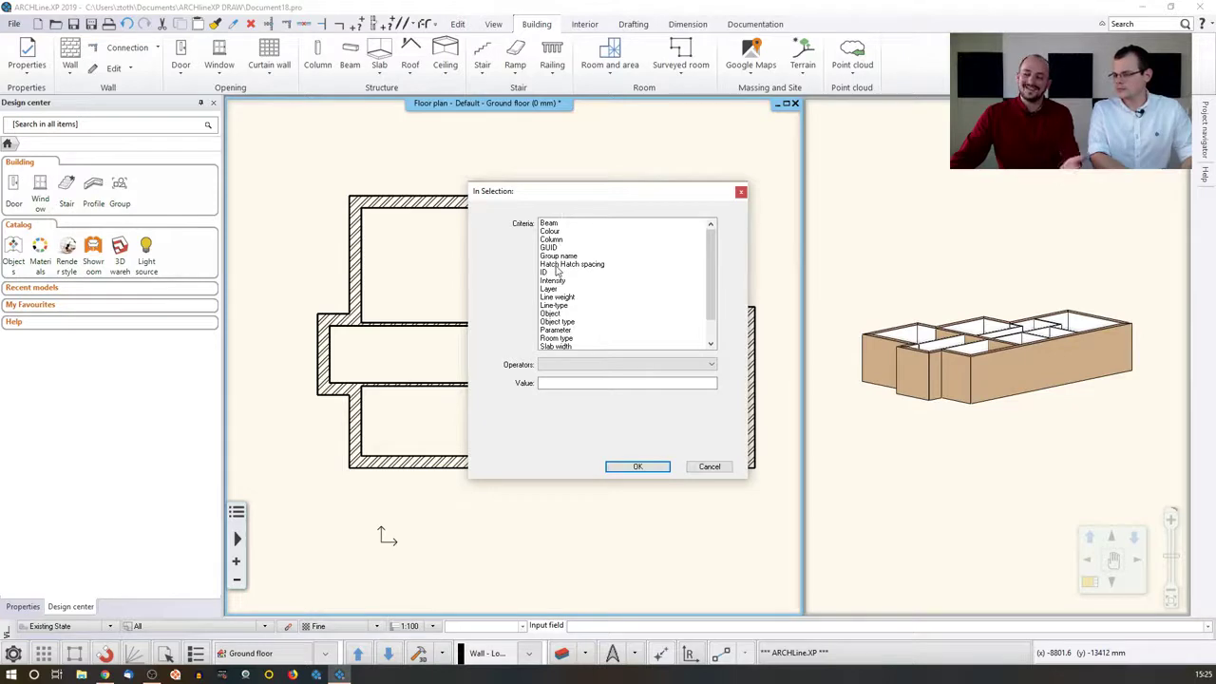
{"action": "scroll", "coordinate": [563, 332], "scroll_direction": "down", "scroll_amount": 1}
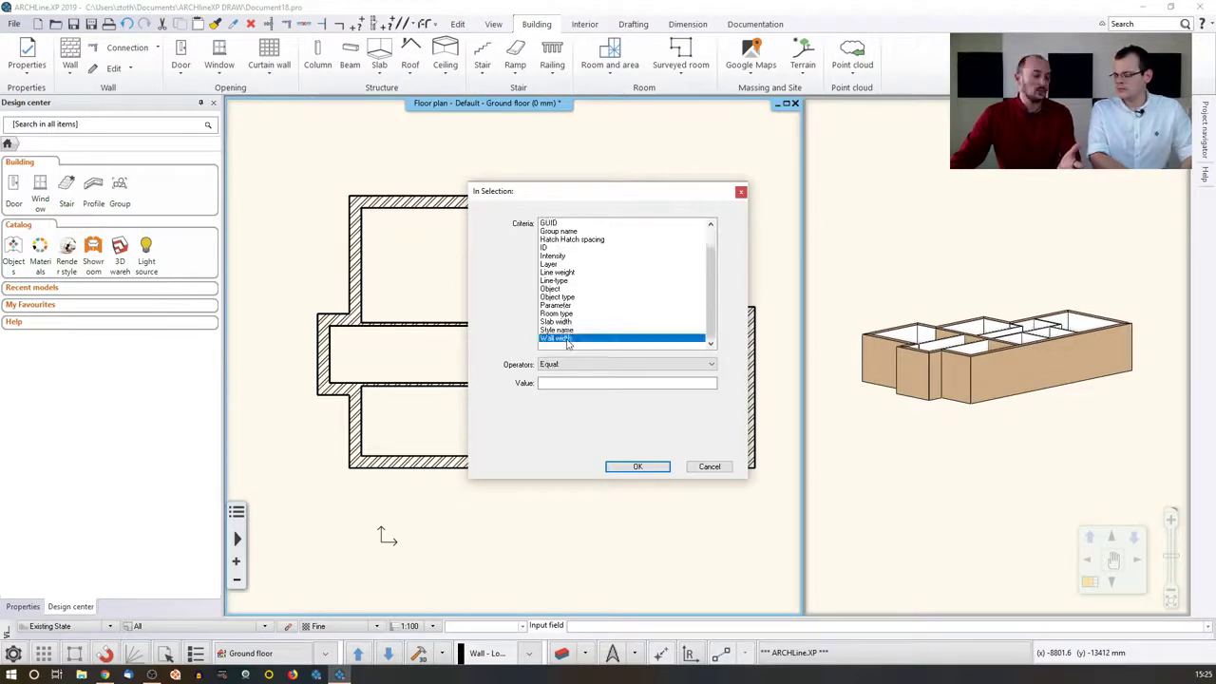
{"action": "left_click", "coordinate": [568, 339]}
{"action": "left_click", "coordinate": [556, 382]}
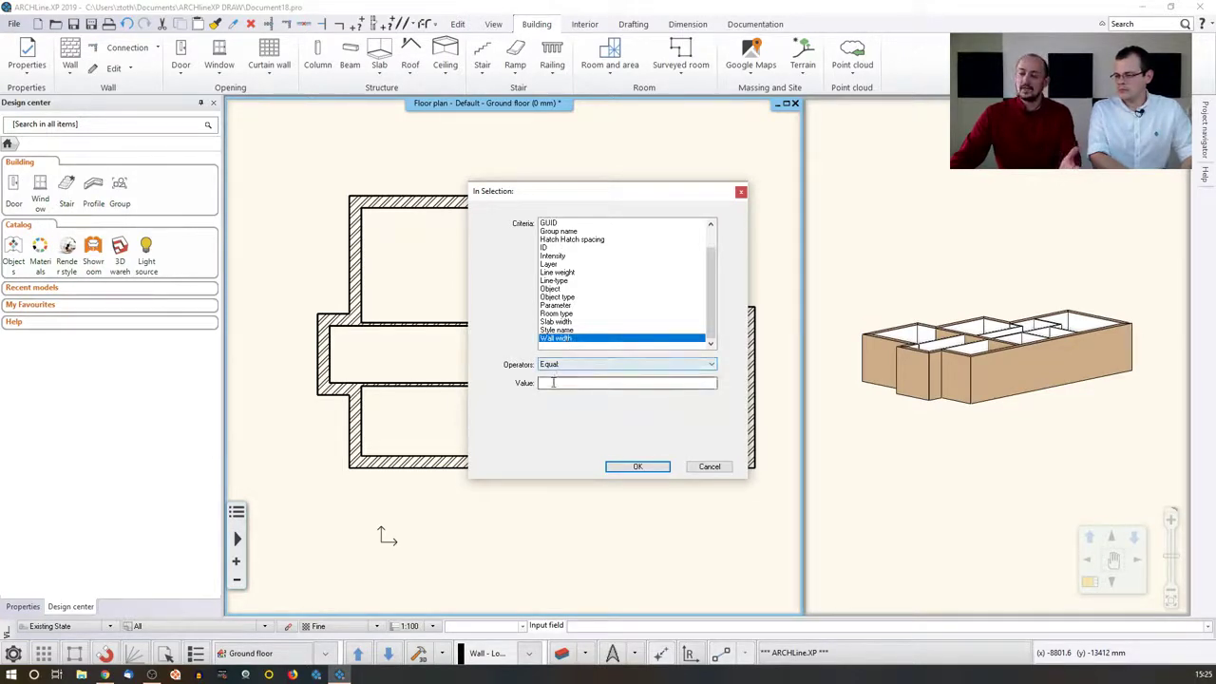
{"action": "type", "text": "440"}
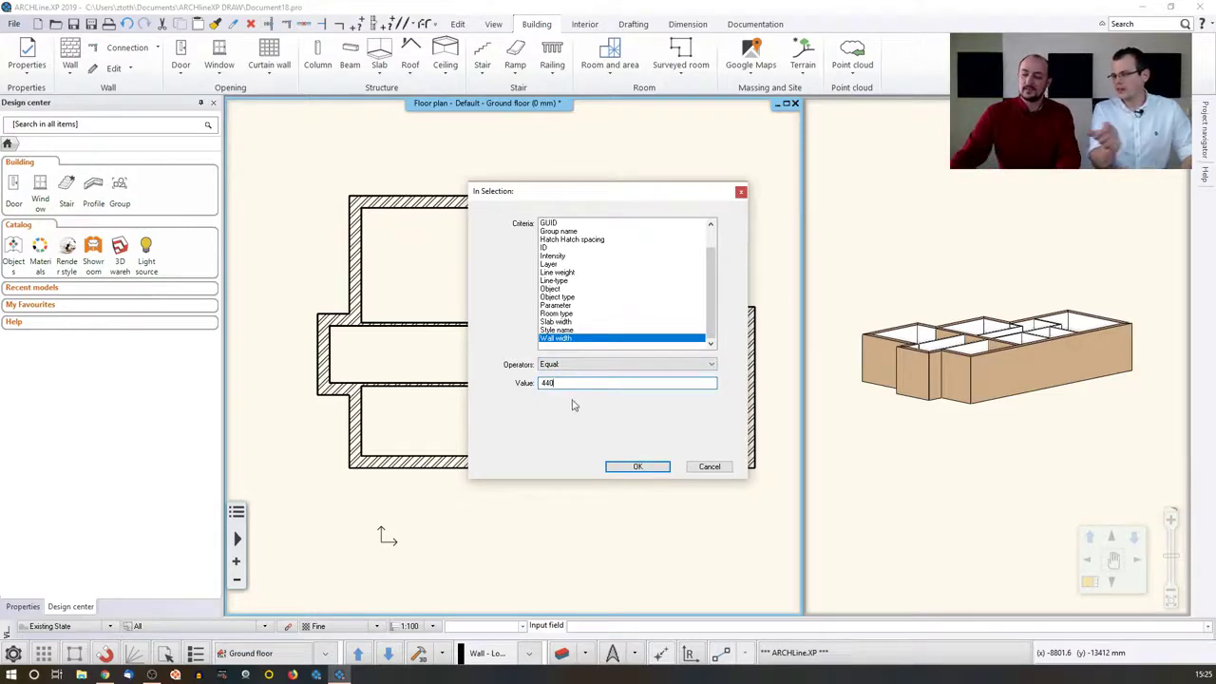
{"action": "left_click_drag", "start_coordinate": [569, 383], "coordinate": [499, 392]}
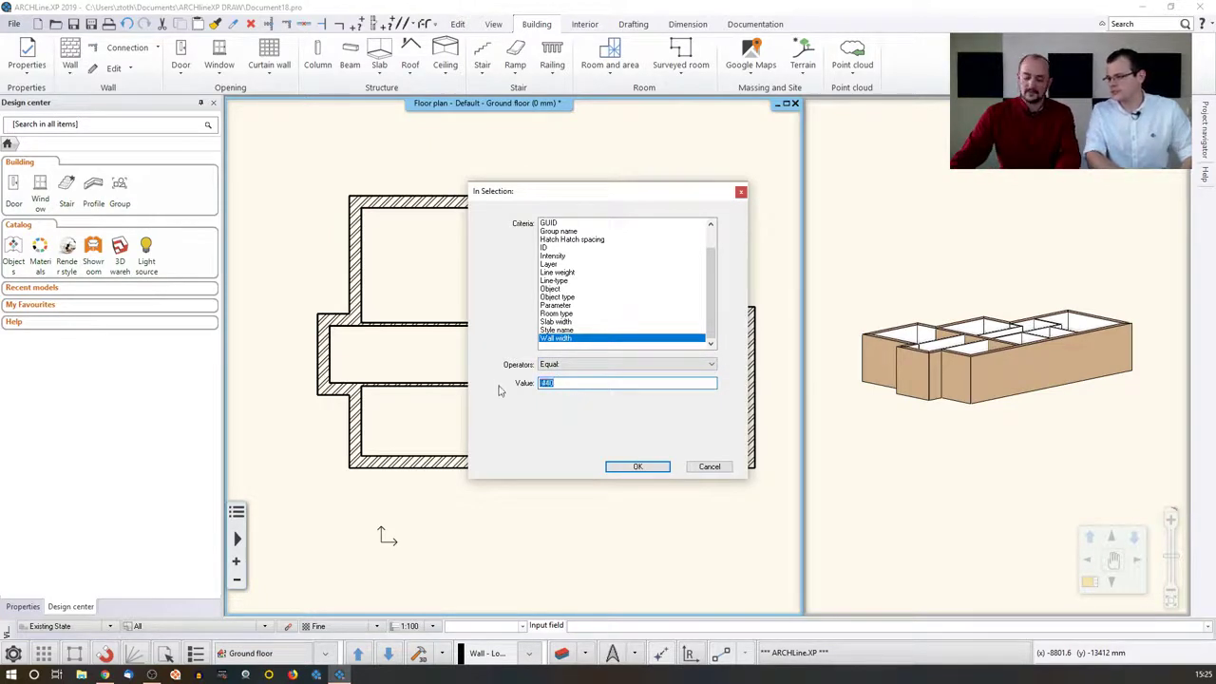
{"action": "type", "text": "380"}
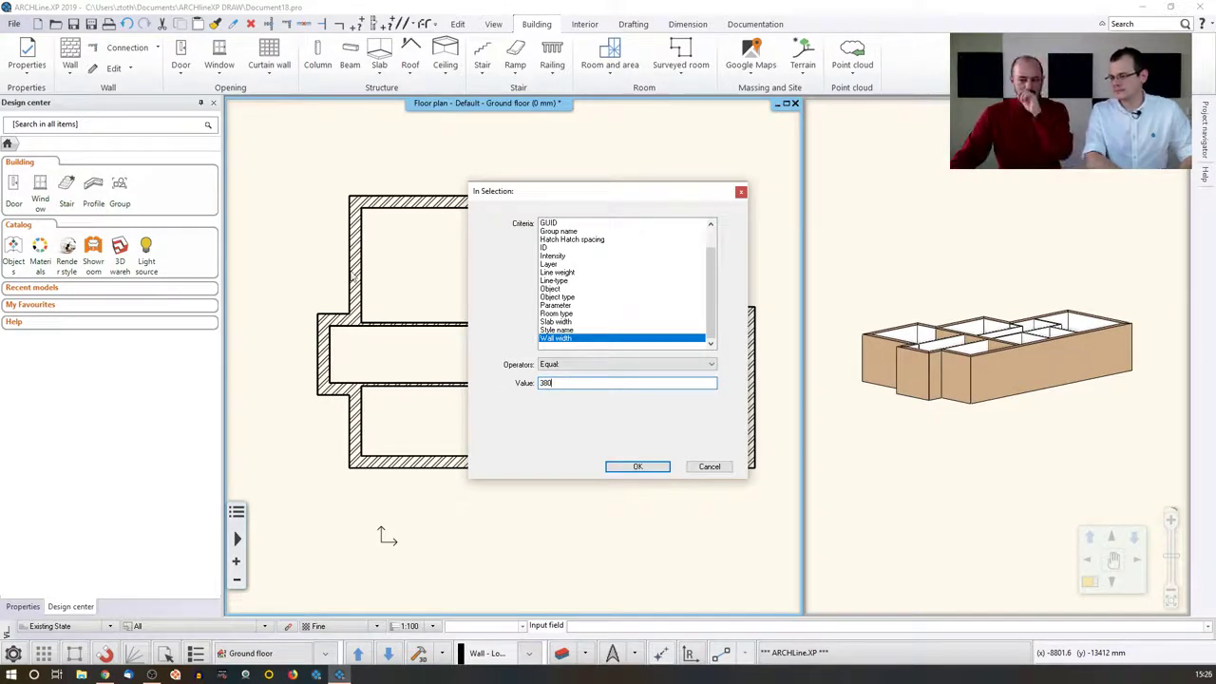
{"action": "left_click", "coordinate": [651, 467]}
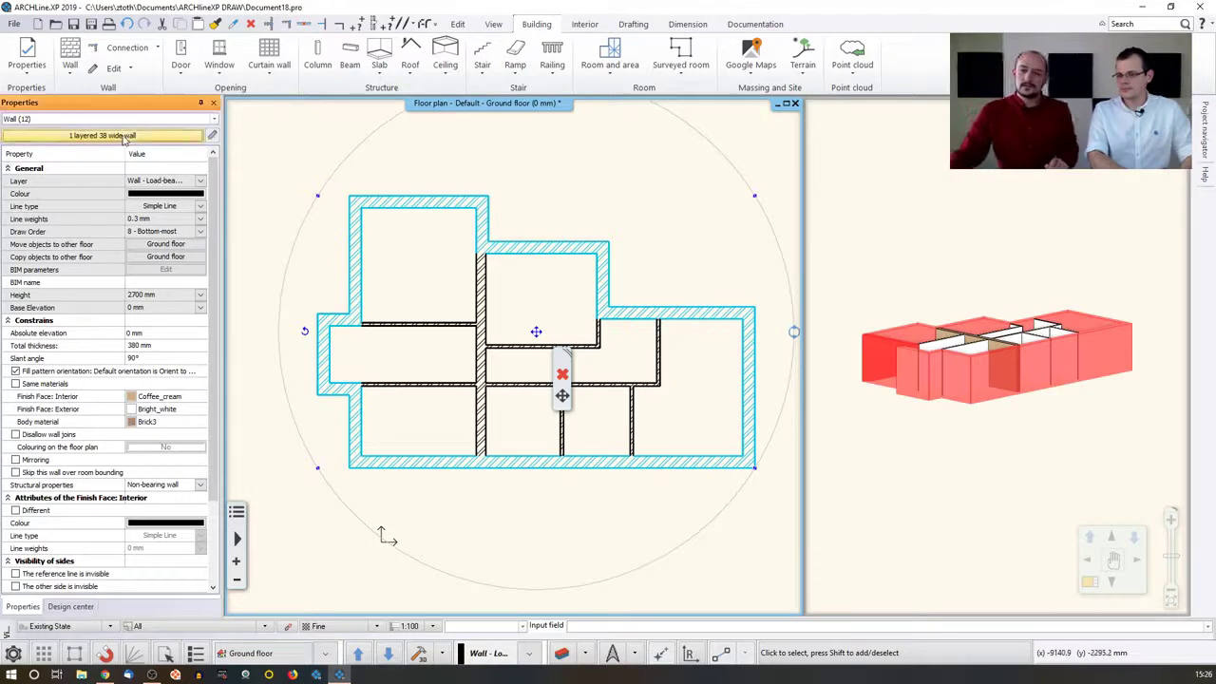
{"action": "left_click", "coordinate": [123, 137]}
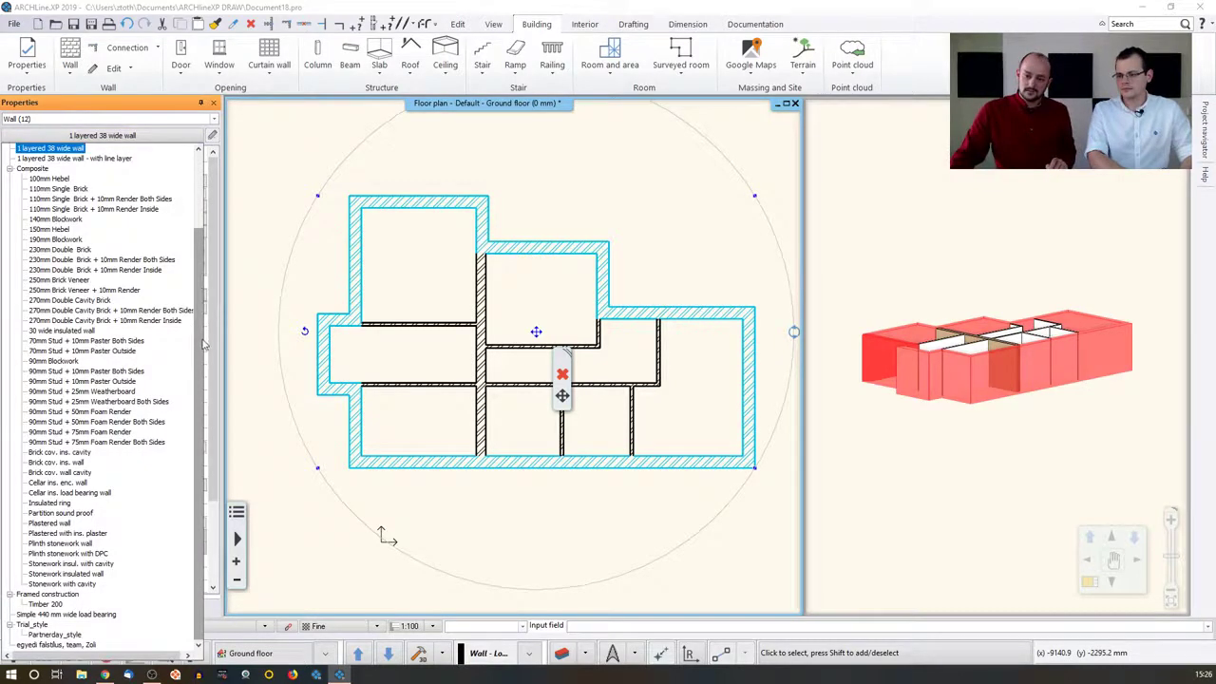
{"action": "left_click", "coordinate": [66, 616]}
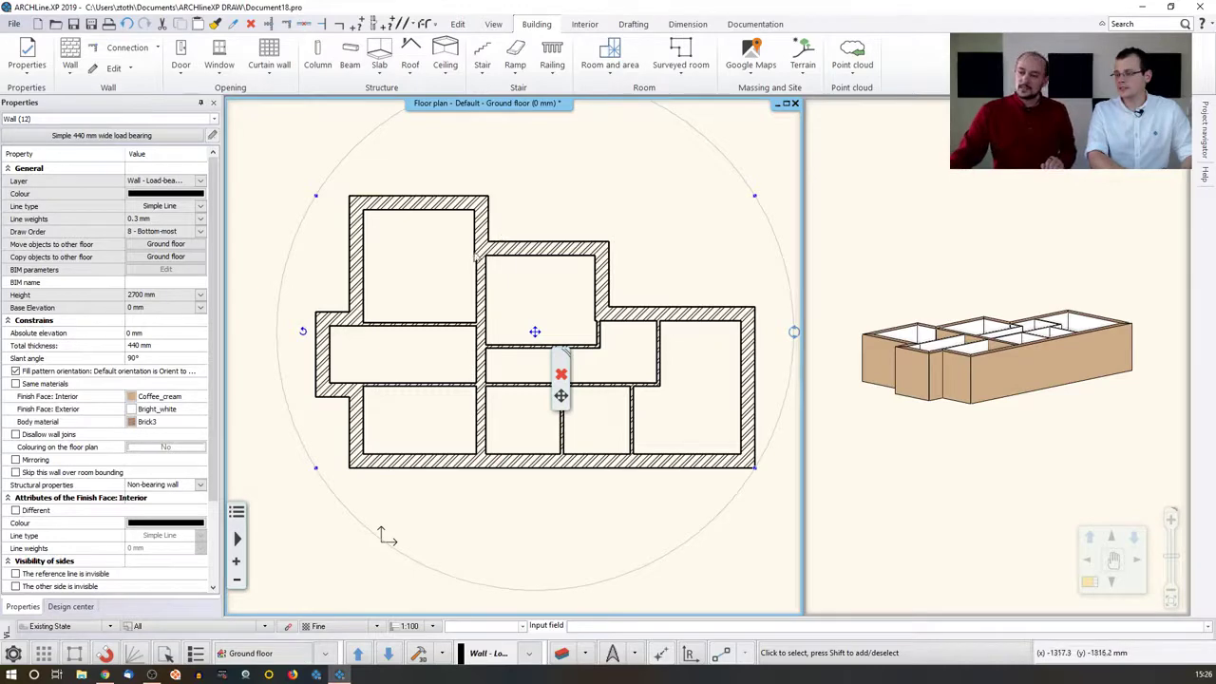
Move the 300 mm interior load-bearing wall from its upper end corner to the adjoining exterior wall's inner corner so their faces align.
{"action": "left_click", "coordinate": [482, 289]}
{"action": "scroll", "coordinate": [480, 275], "scroll_direction": "up", "scroll_amount": 2}
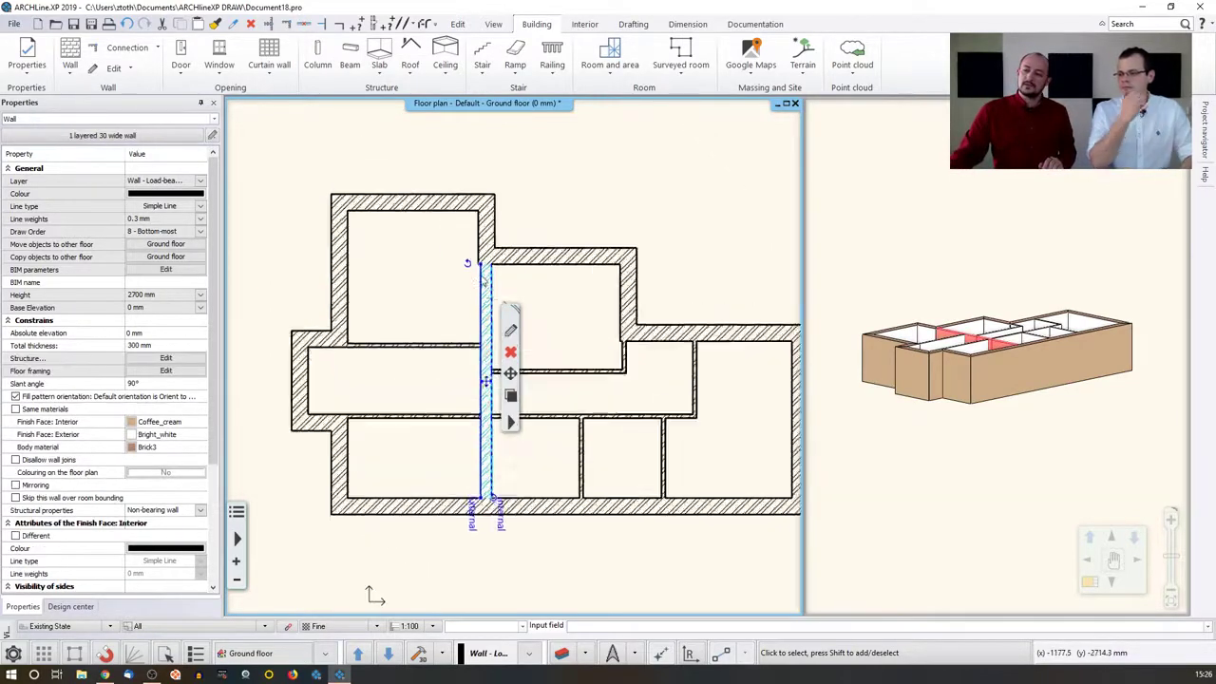
{"action": "mouse_move", "coordinate": [492, 351]}
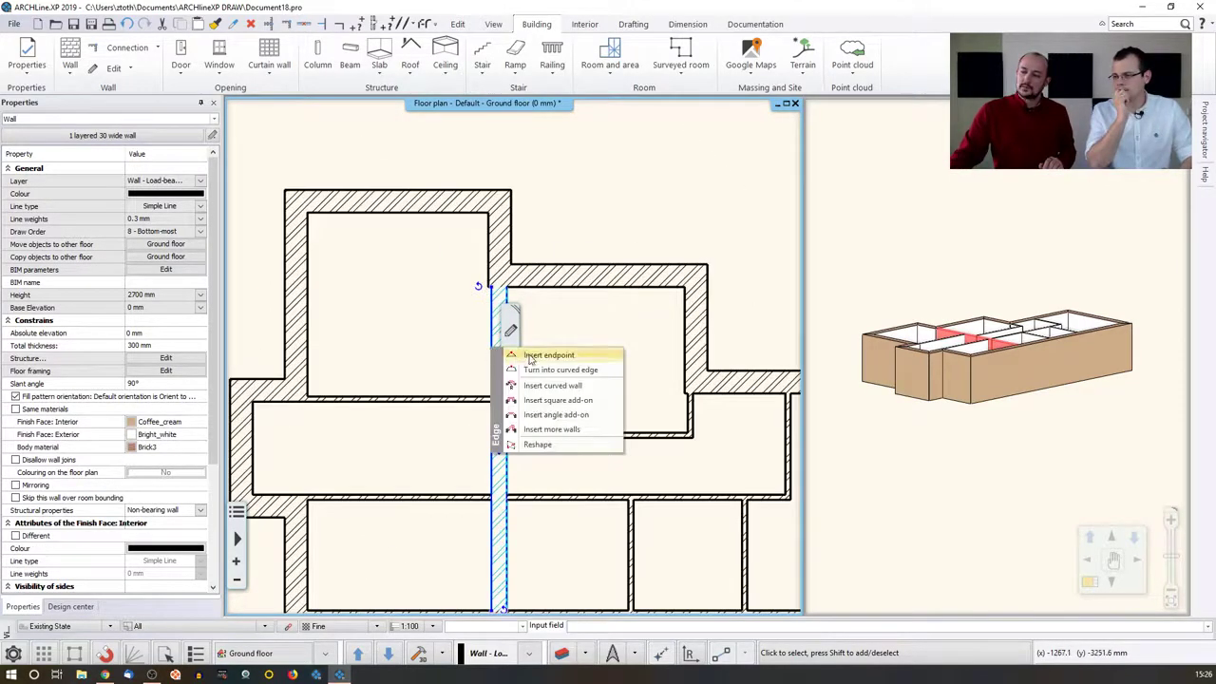
{"action": "middle_click_drag", "start_coordinate": [511, 357], "coordinate": [488, 278]}
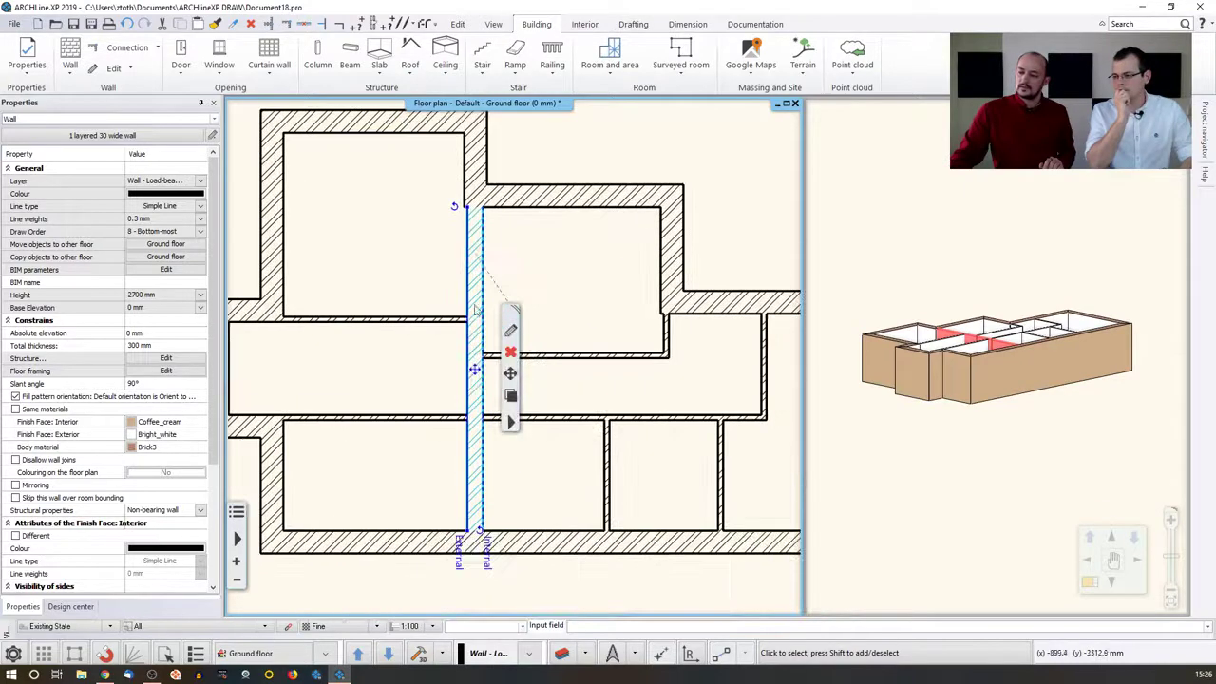
{"action": "mouse_move", "coordinate": [476, 372]}
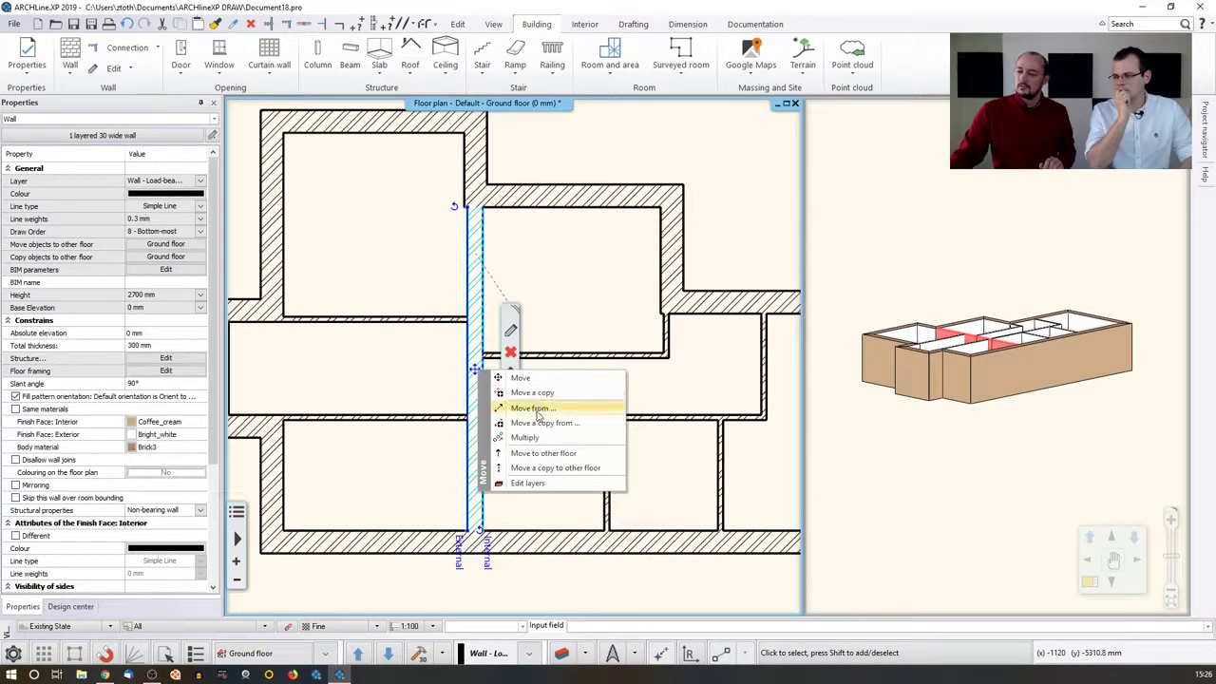
{"action": "left_click", "coordinate": [544, 423]}
{"action": "left_click", "coordinate": [465, 204]}
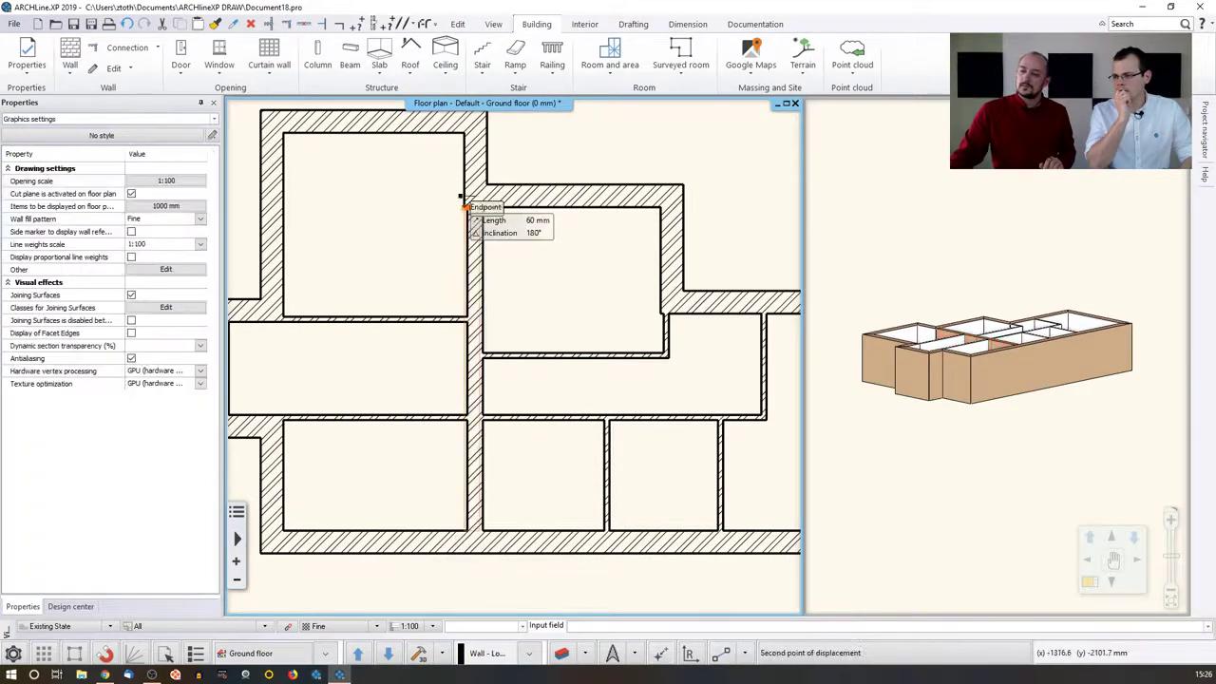
{"action": "left_click", "coordinate": [458, 200]}
{"action": "left_click", "coordinate": [397, 241]}
{"action": "left_click", "coordinate": [393, 543]}
{"action": "middle_click", "coordinate": [393, 543]}
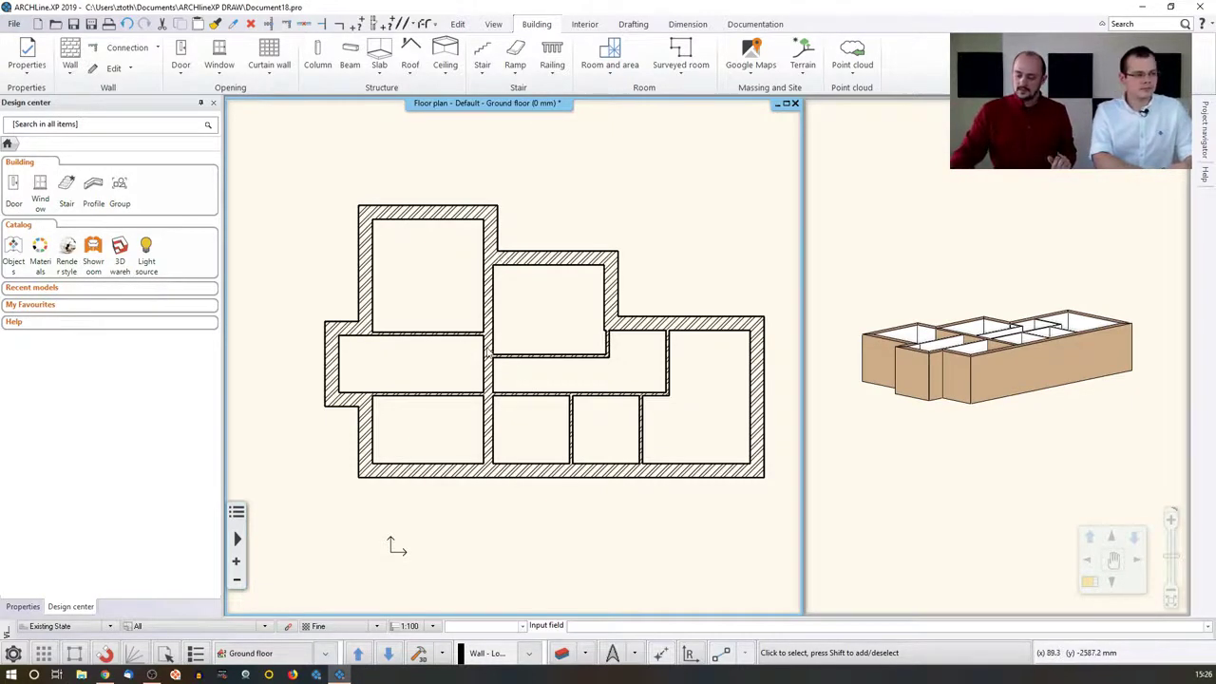
Examine the joint where the upper partition of the western room meets the exterior walls in the floor plan.
{"action": "scroll", "coordinate": [496, 356], "scroll_direction": "up", "scroll_amount": 4}
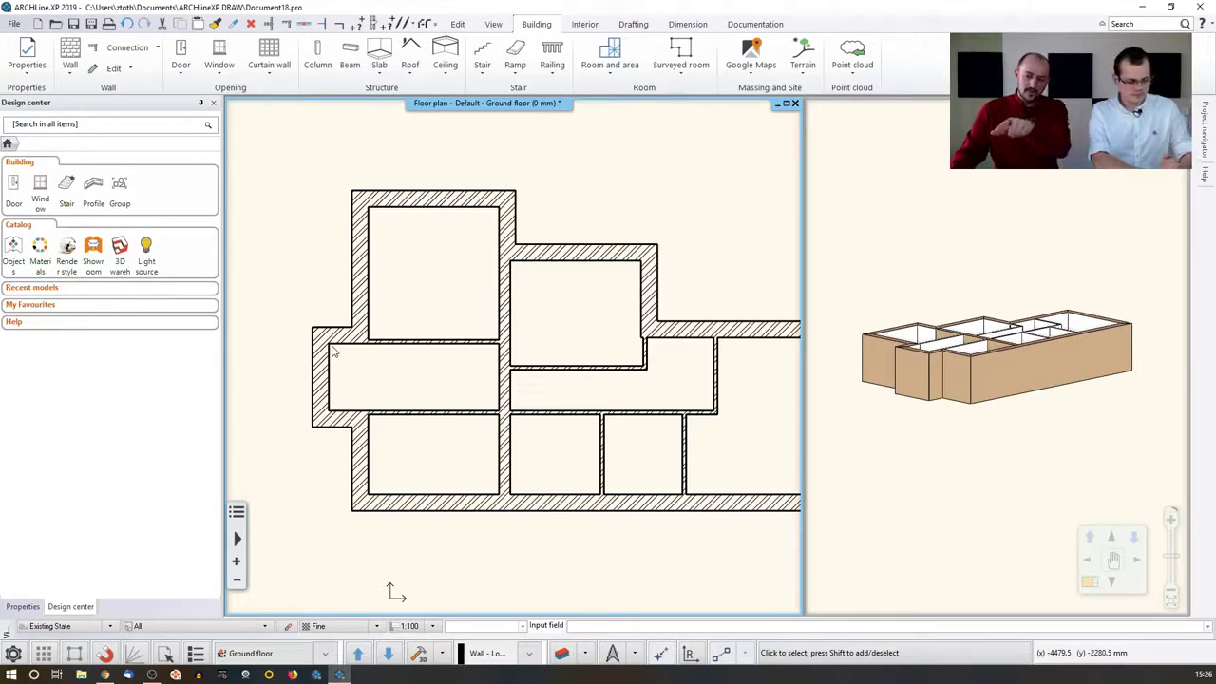
{"action": "scroll", "coordinate": [333, 351], "scroll_direction": "up", "scroll_amount": 3}
{"action": "scroll", "coordinate": [478, 356], "scroll_direction": "up", "scroll_amount": 2}
{"action": "scroll", "coordinate": [608, 356], "scroll_direction": "up", "scroll_amount": 2}
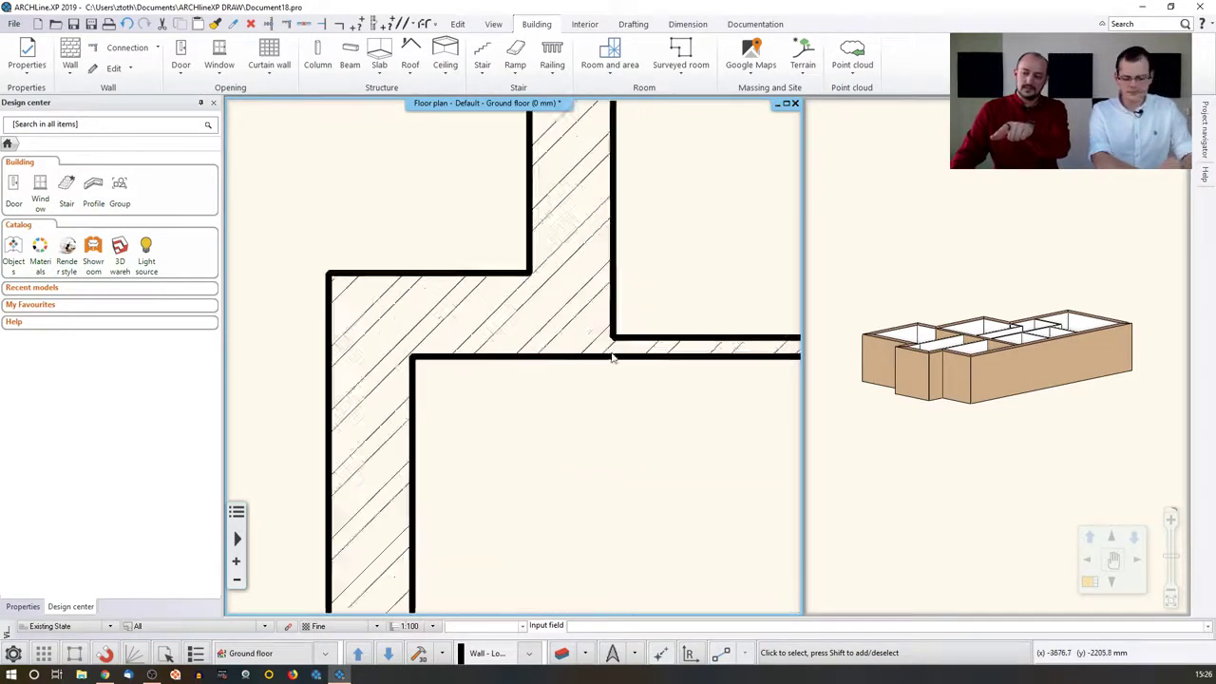
{"action": "scroll", "coordinate": [478, 304], "scroll_direction": "down", "scroll_amount": 2}
{"action": "scroll", "coordinate": [478, 304], "scroll_direction": "down", "scroll_amount": 5}
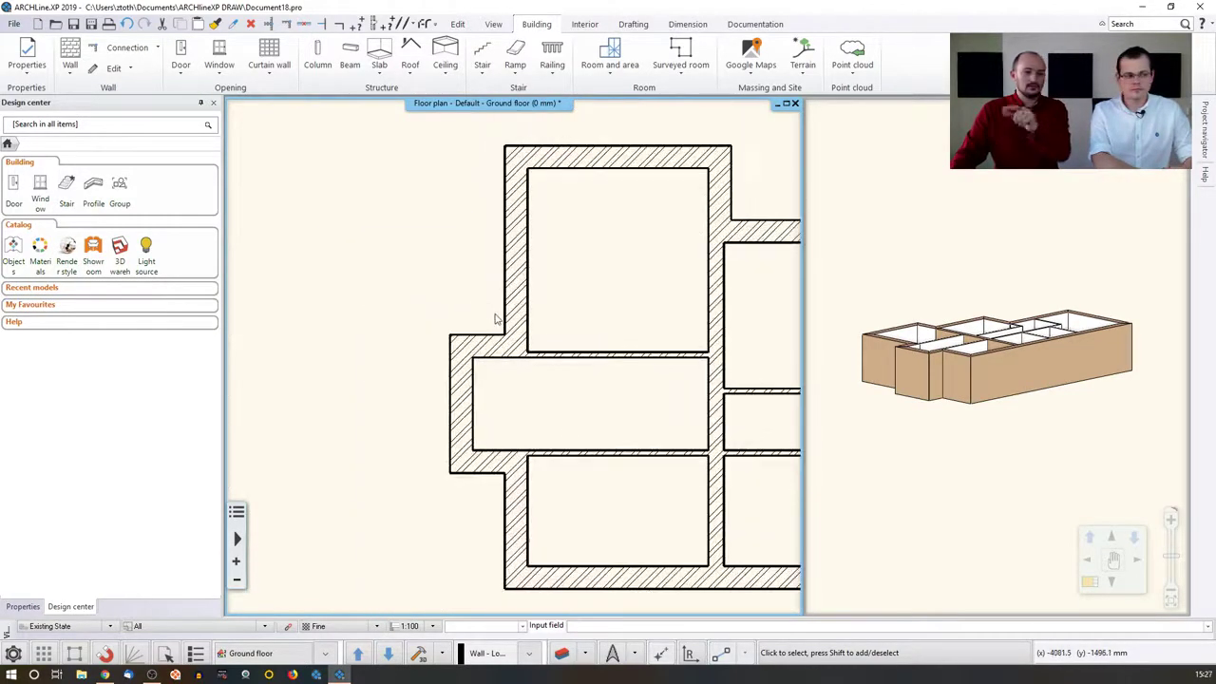
{"action": "middle_click_drag", "start_coordinate": [415, 535], "coordinate": [369, 516]}
{"action": "middle_click_drag", "start_coordinate": [443, 323], "coordinate": [418, 352]}
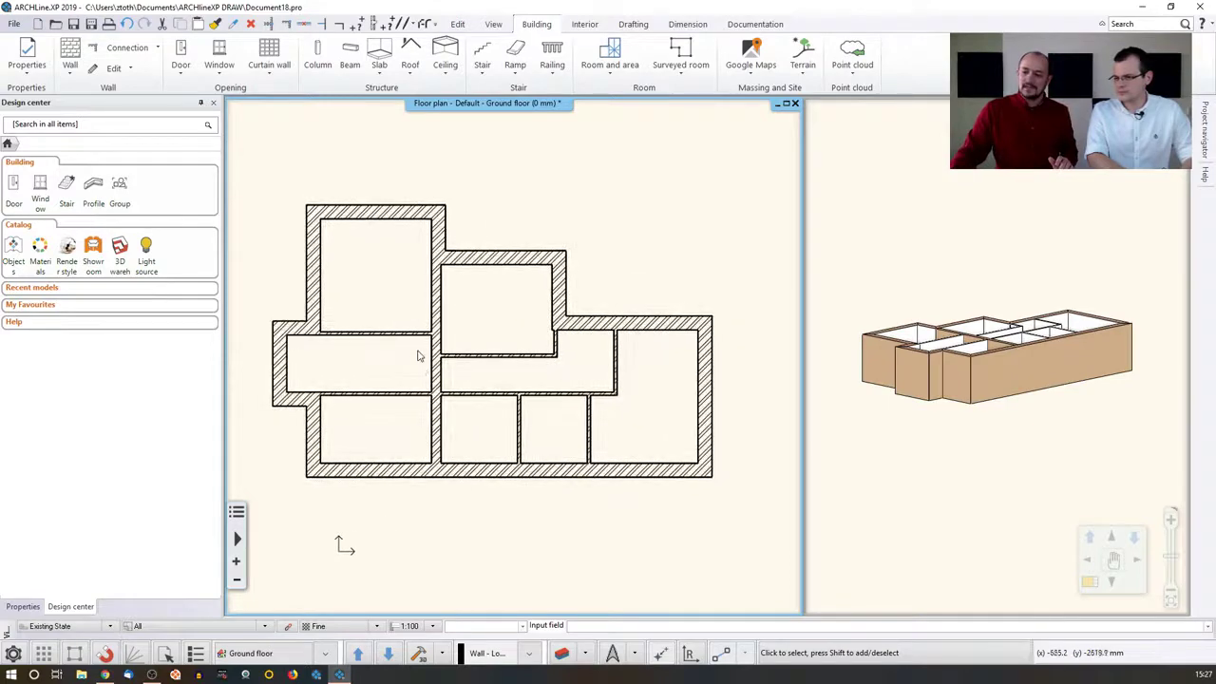
Examine the building in the 3D view, orbiting to look down into the rooms.
{"action": "left_click", "coordinate": [1129, 296]}
{"action": "middle_click_drag", "start_coordinate": [1129, 296], "coordinate": [1141, 322]}
{"action": "left_click", "coordinate": [571, 286]}
{"action": "middle_click_drag", "start_coordinate": [571, 286], "coordinate": [508, 289]}
{"action": "left_click", "coordinate": [1002, 377]}
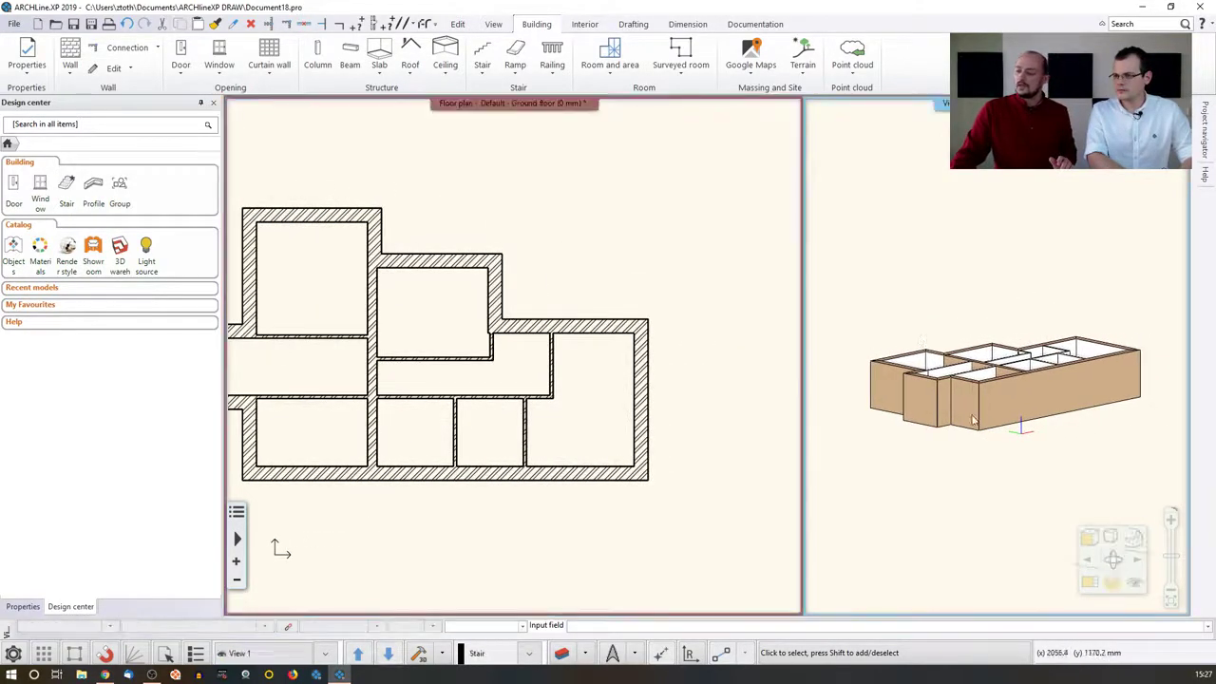
{"action": "scroll", "coordinate": [1003, 377], "scroll_direction": "up", "scroll_amount": 3}
{"action": "scroll", "coordinate": [1002, 377], "scroll_direction": "down", "scroll_amount": 4}
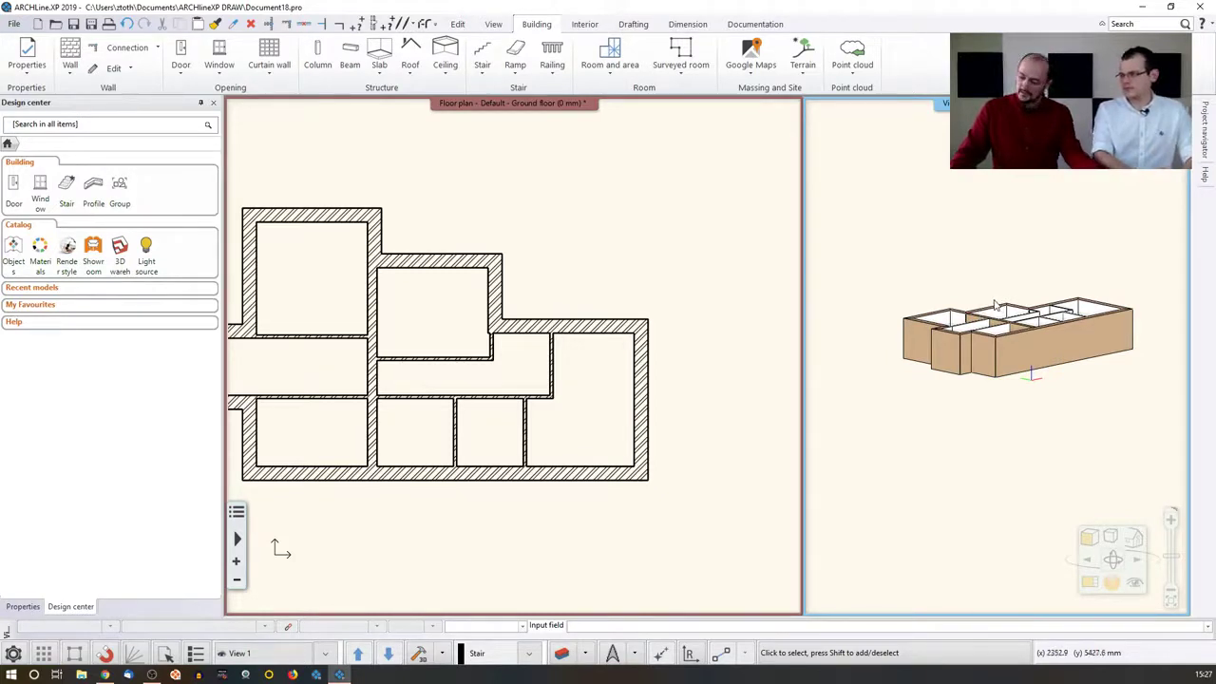
{"action": "middle_click_drag", "start_coordinate": [996, 304], "coordinate": [996, 369]}
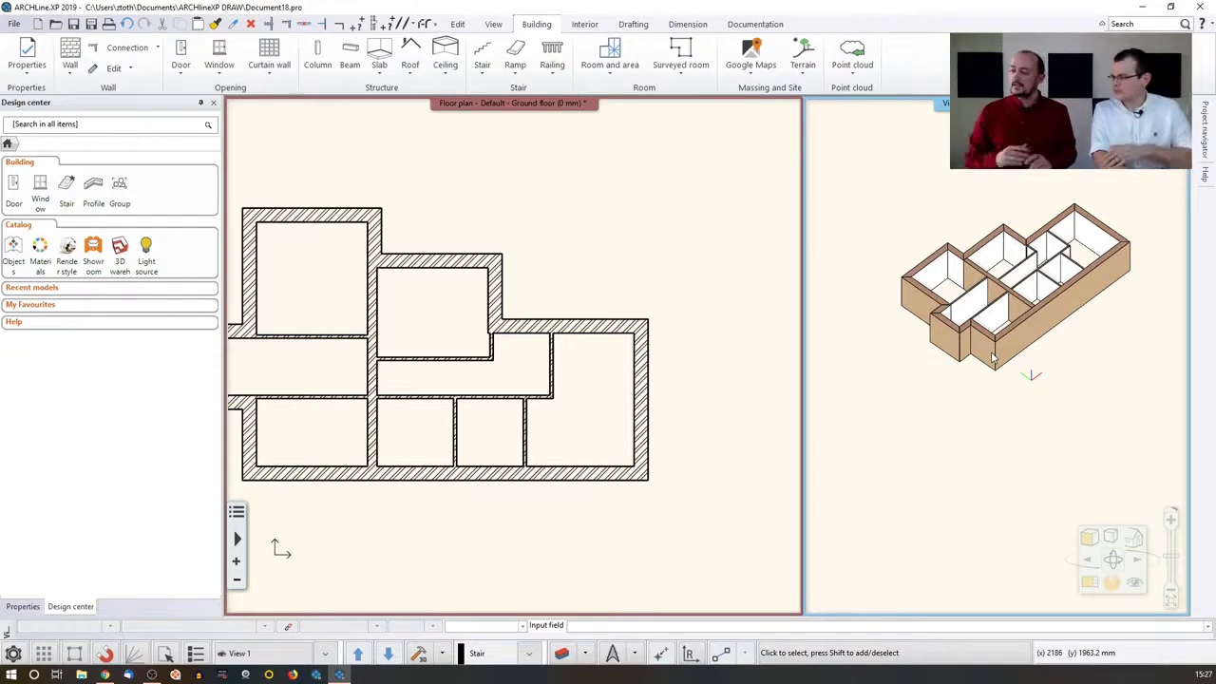
Create a slab by walls in the 1 layered 30 r.c. style under the whole ground floor, selecting all walls, and inspect it in 3D.
{"action": "left_click", "coordinate": [573, 229]}
{"action": "scroll", "coordinate": [637, 240], "scroll_direction": "down", "scroll_amount": 2}
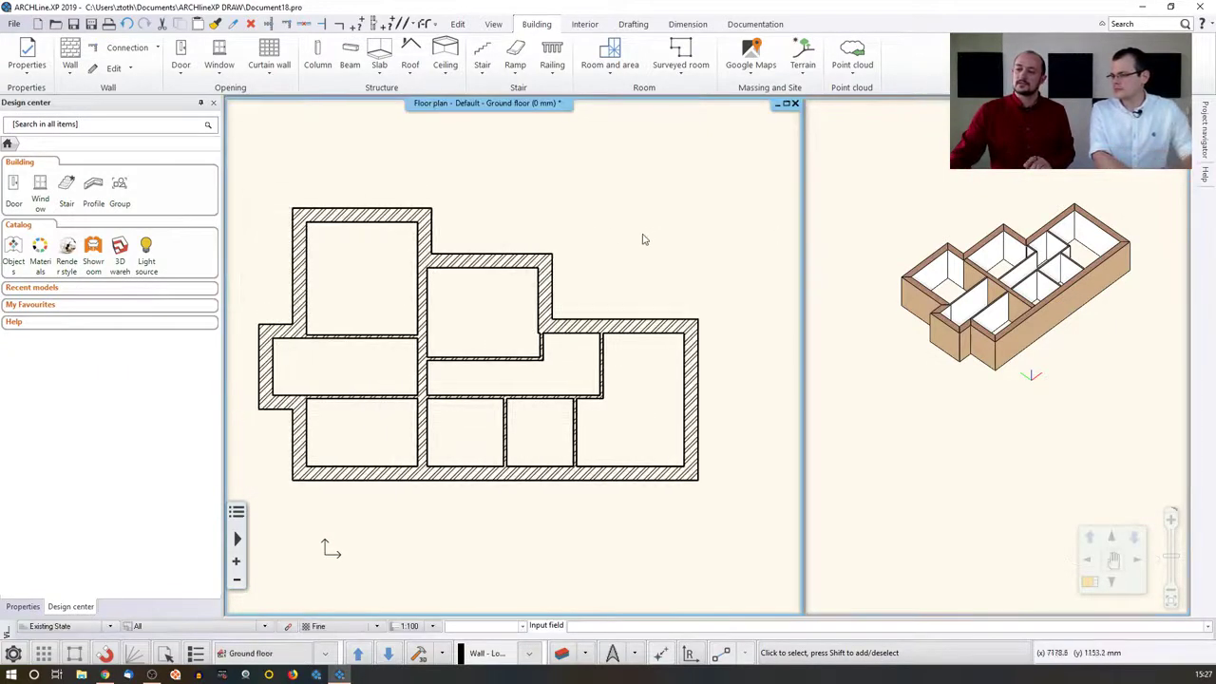
{"action": "left_click", "coordinate": [382, 73]}
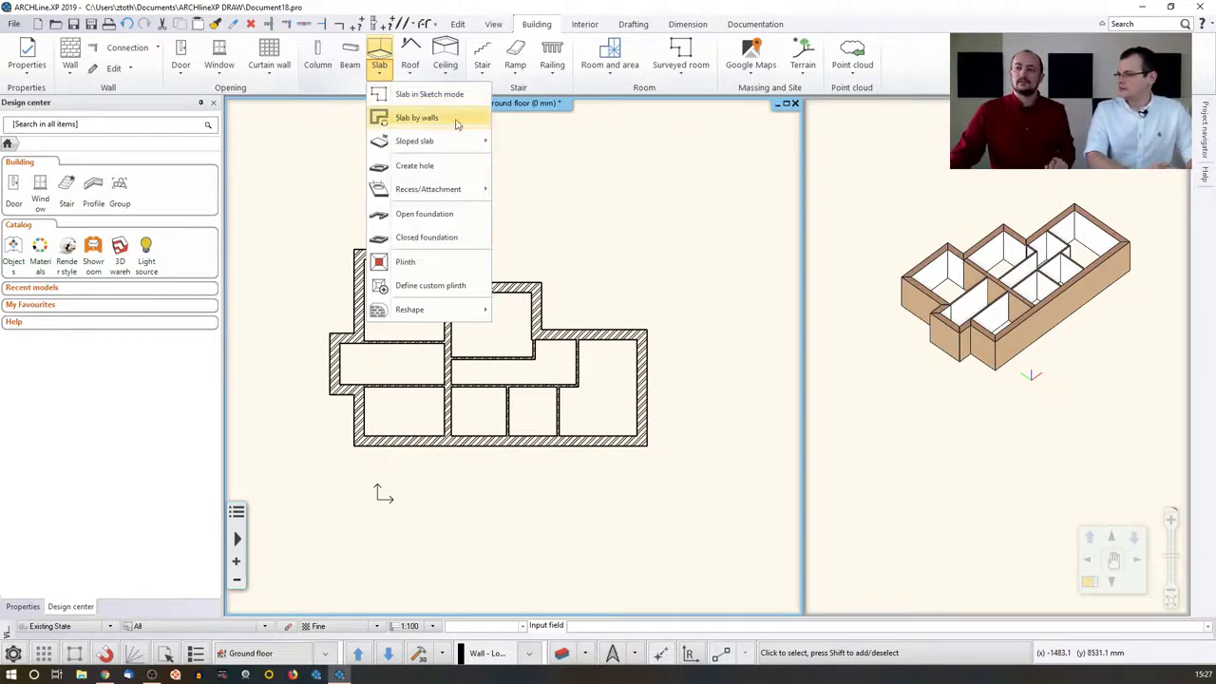
{"action": "left_click", "coordinate": [405, 120]}
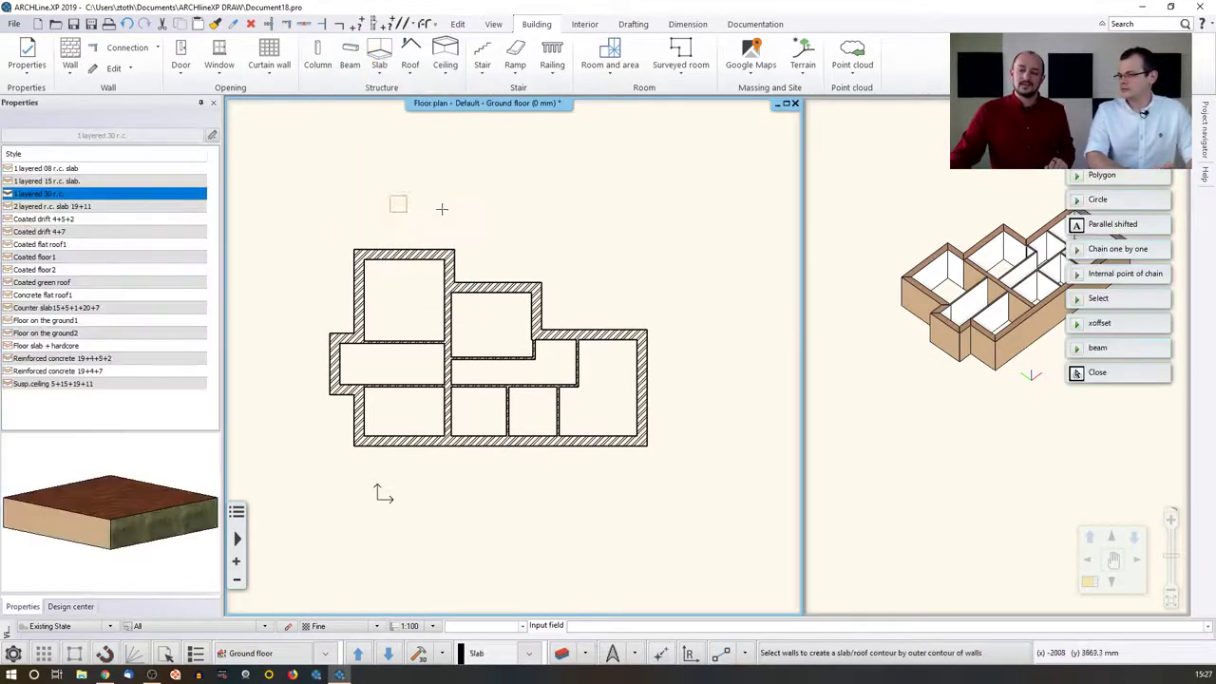
{"action": "left_click", "coordinate": [306, 220]}
{"action": "left_click", "coordinate": [692, 493]}
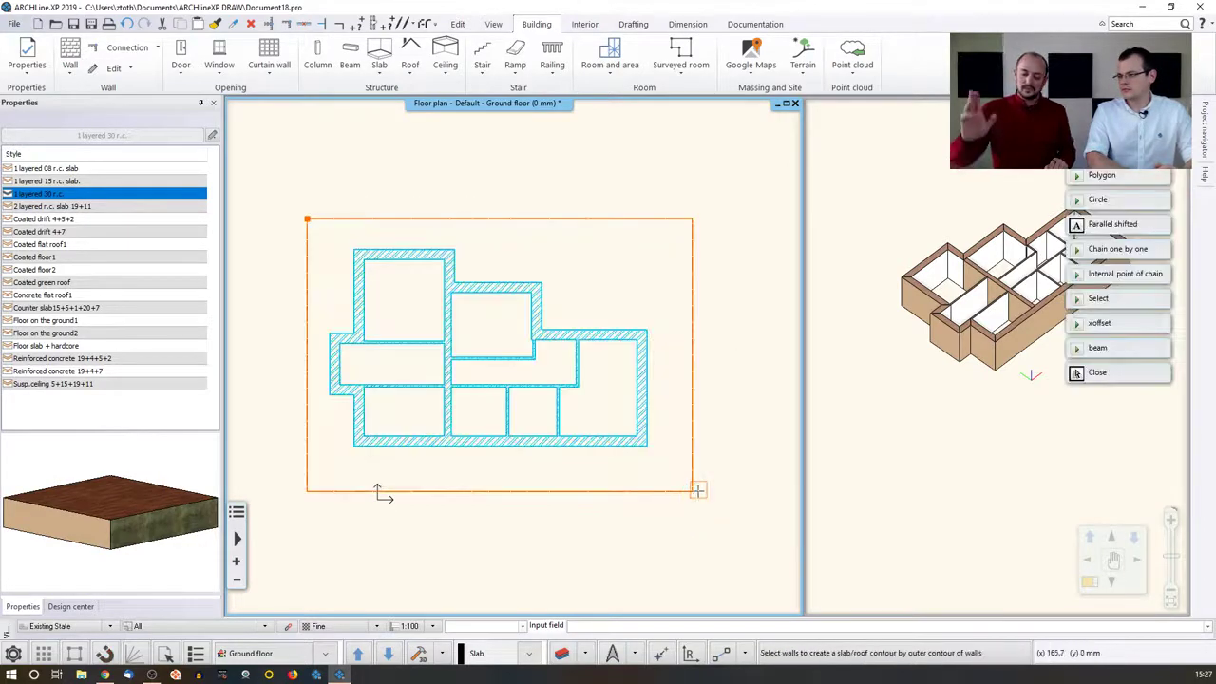
{"action": "right_click", "coordinate": [698, 494]}
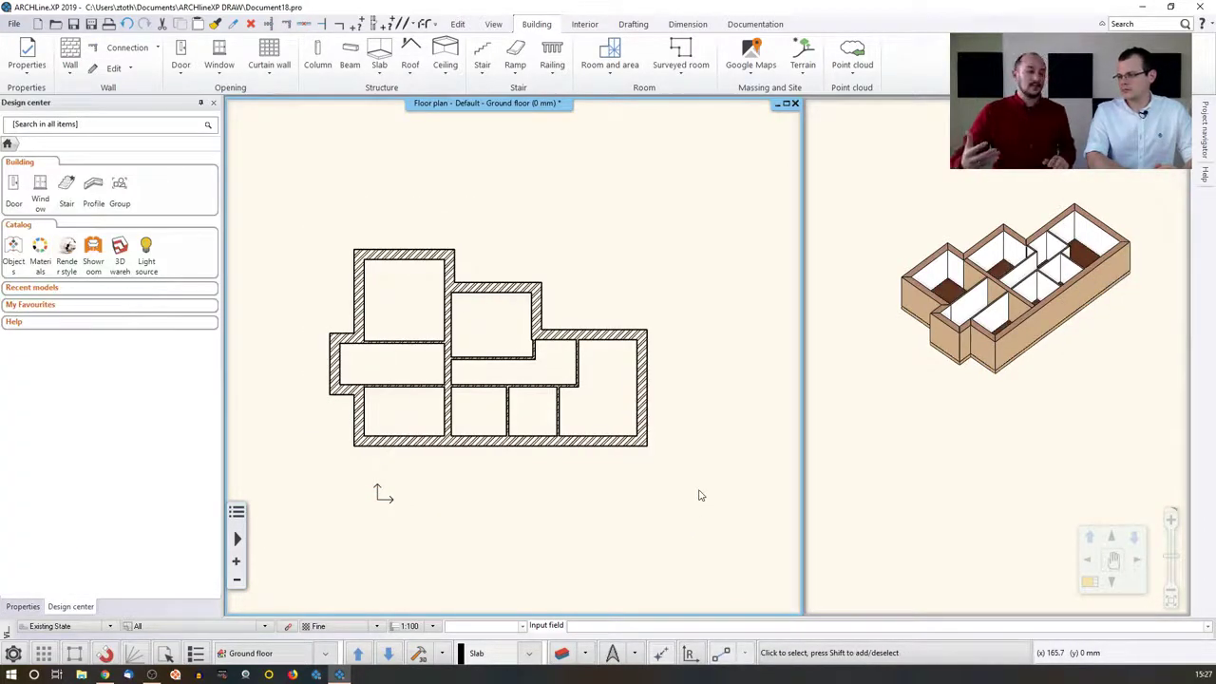
{"action": "left_click", "coordinate": [963, 378]}
{"action": "mouse_move", "coordinate": [965, 378]}
{"action": "middle_mouse_down"}
{"action": "mouse_move", "coordinate": [962, 273]}
{"action": "mouse_move", "coordinate": [959, 392]}
{"action": "middle_mouse_up"}
{"action": "middle_click", "coordinate": [958, 333]}
{"action": "middle_click", "coordinate": [958, 332]}
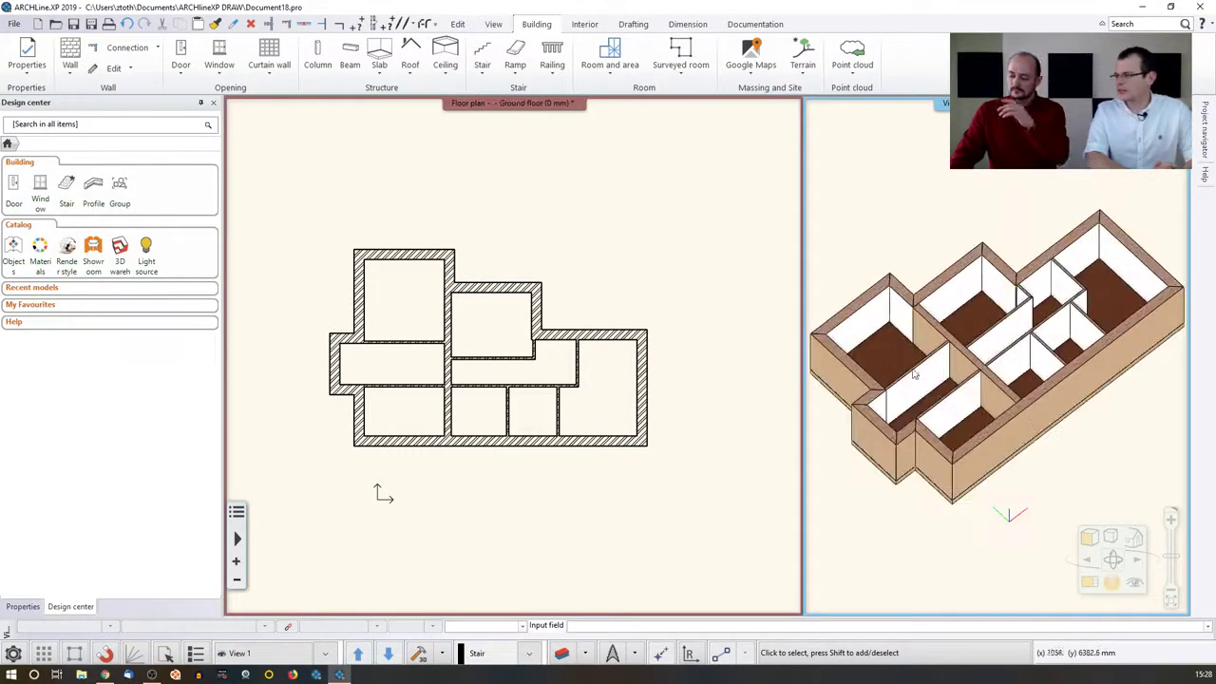
Place a single Normal door at the corridor's midpoint in the interior load-bearing wall, opening into the eastern corridor.
{"action": "left_click", "coordinate": [704, 361]}
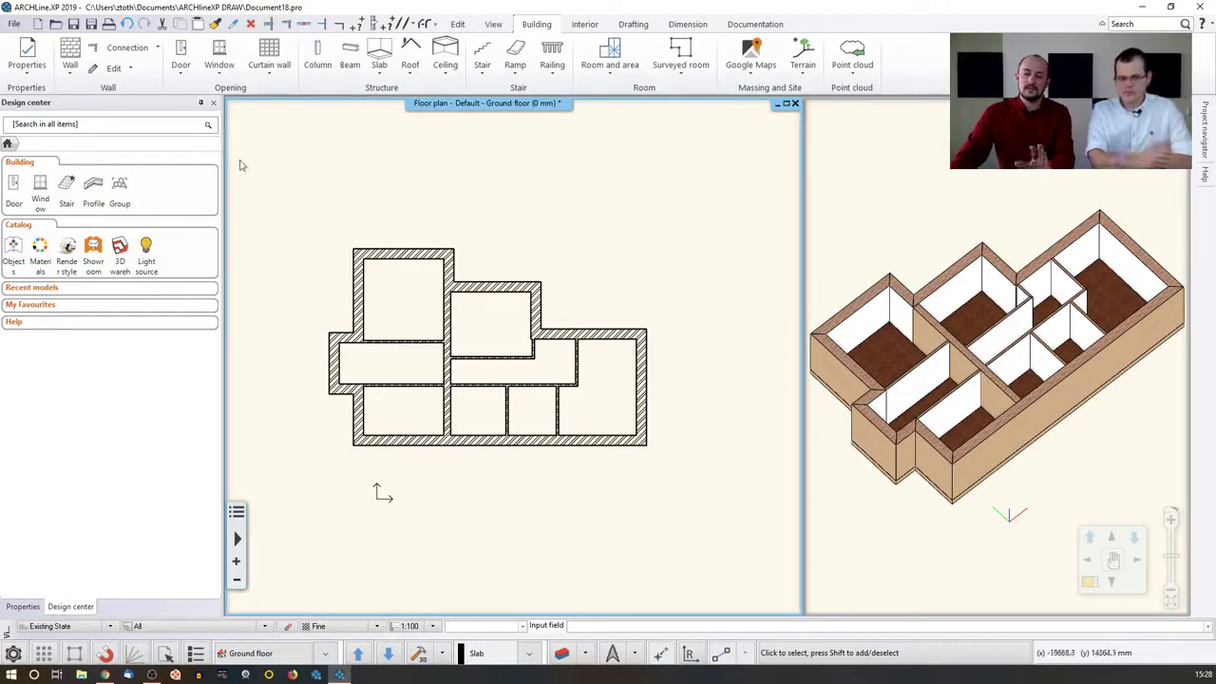
{"action": "left_click", "coordinate": [184, 73]}
{"action": "left_click", "coordinate": [218, 73]}
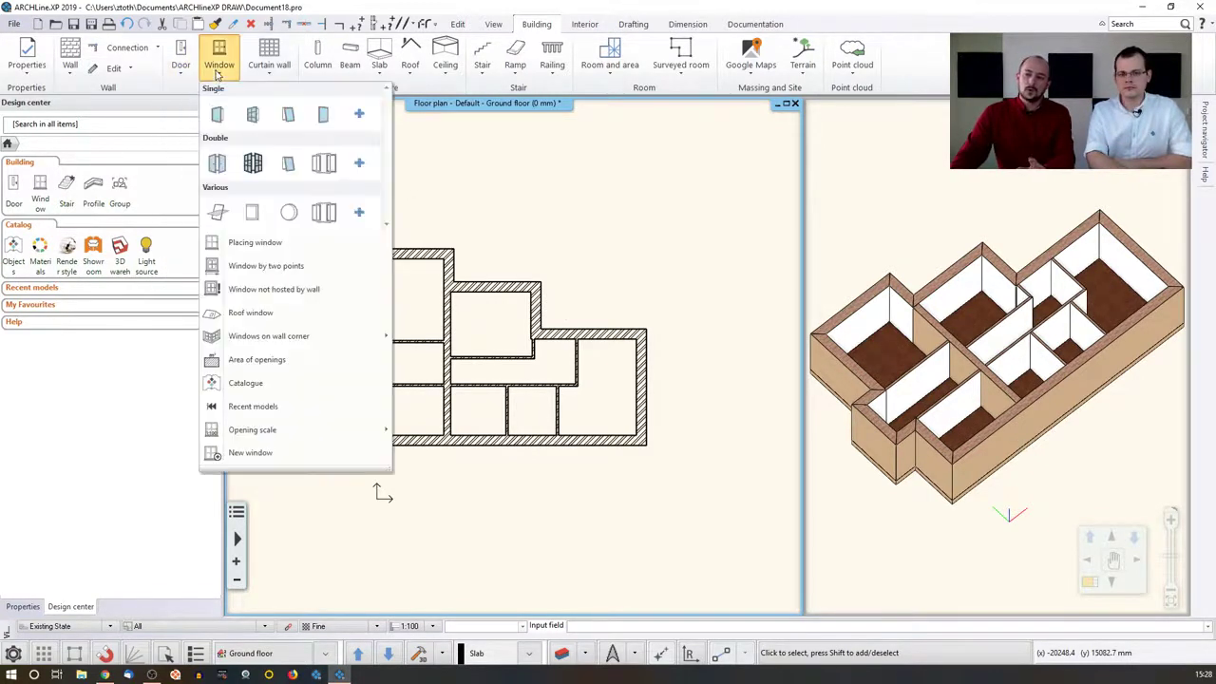
{"action": "left_click", "coordinate": [181, 71]}
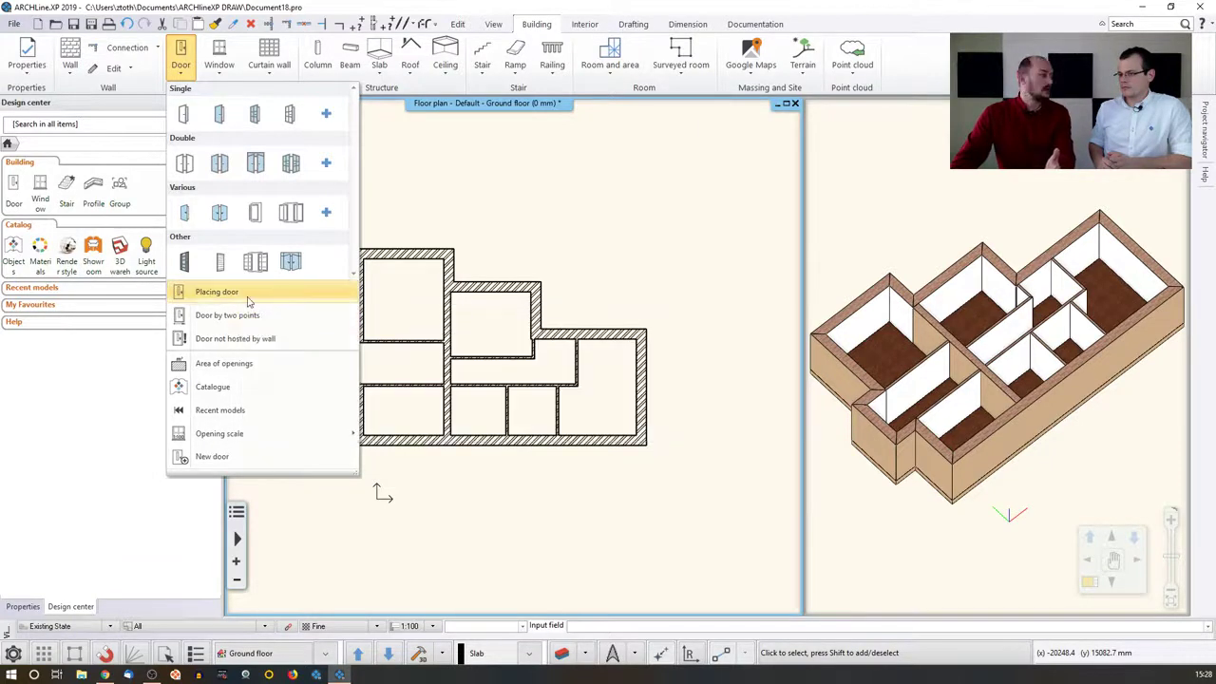
{"action": "left_click", "coordinate": [183, 115]}
{"action": "scroll", "coordinate": [625, 355], "scroll_direction": "up", "scroll_amount": 3}
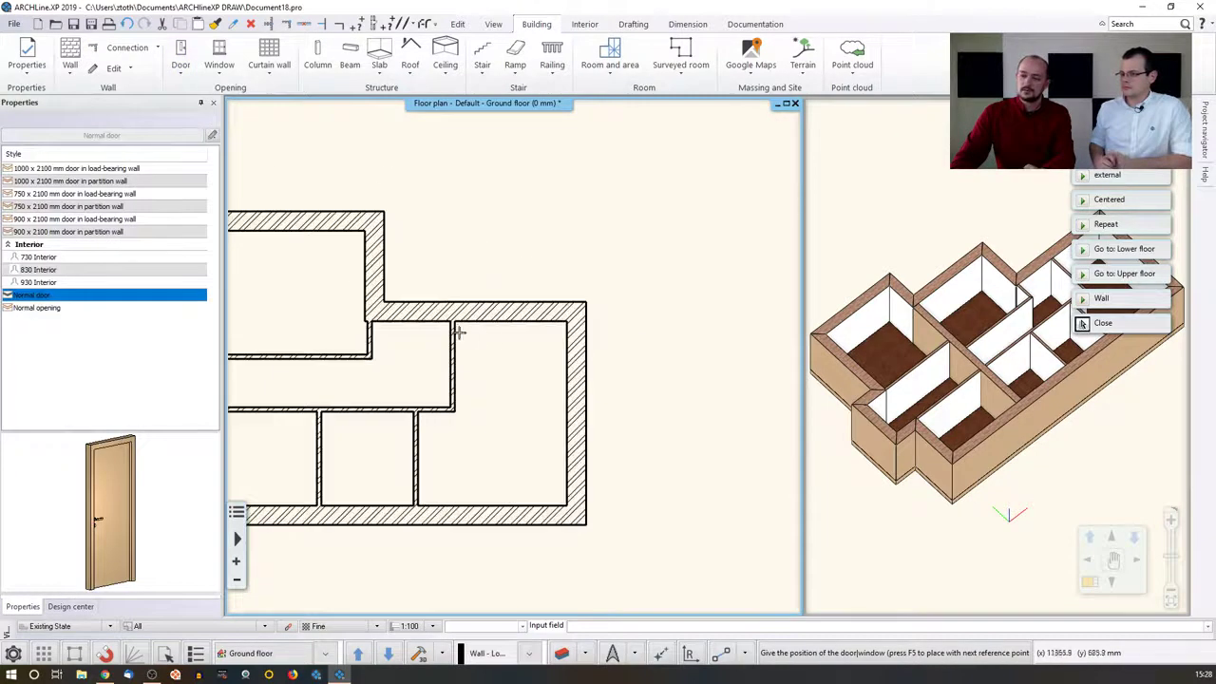
{"action": "middle_click_drag", "start_coordinate": [411, 322], "coordinate": [475, 311]}
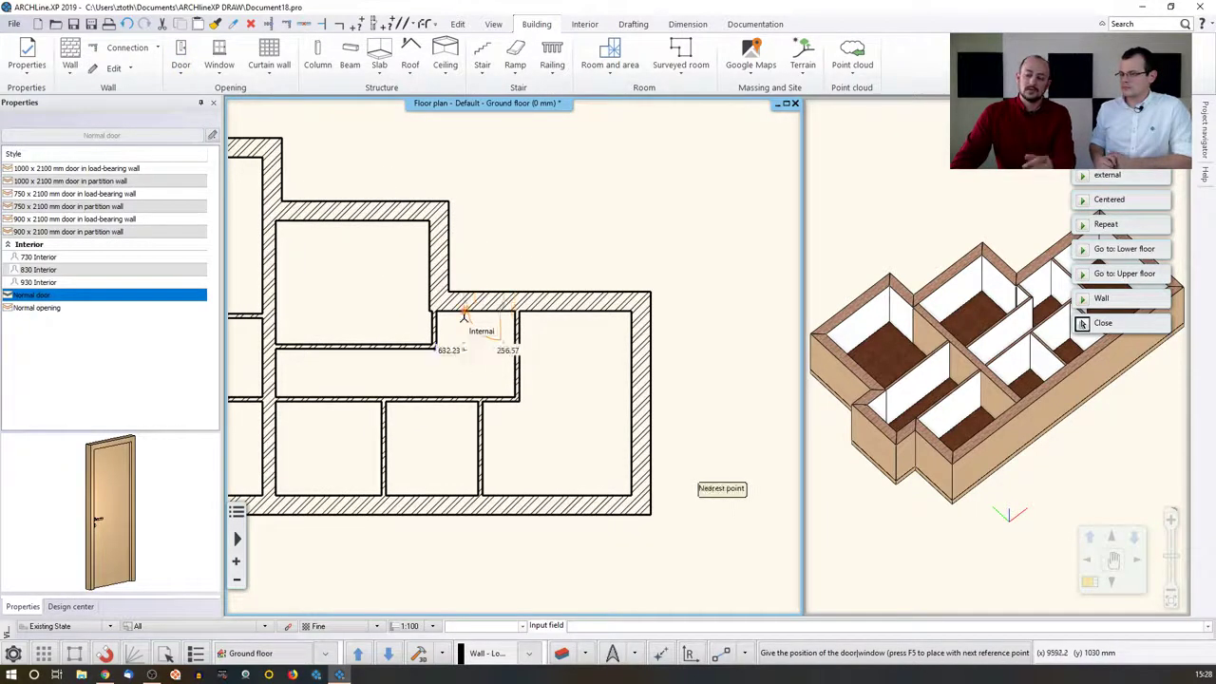
{"action": "middle_click_drag", "start_coordinate": [463, 339], "coordinate": [468, 334]}
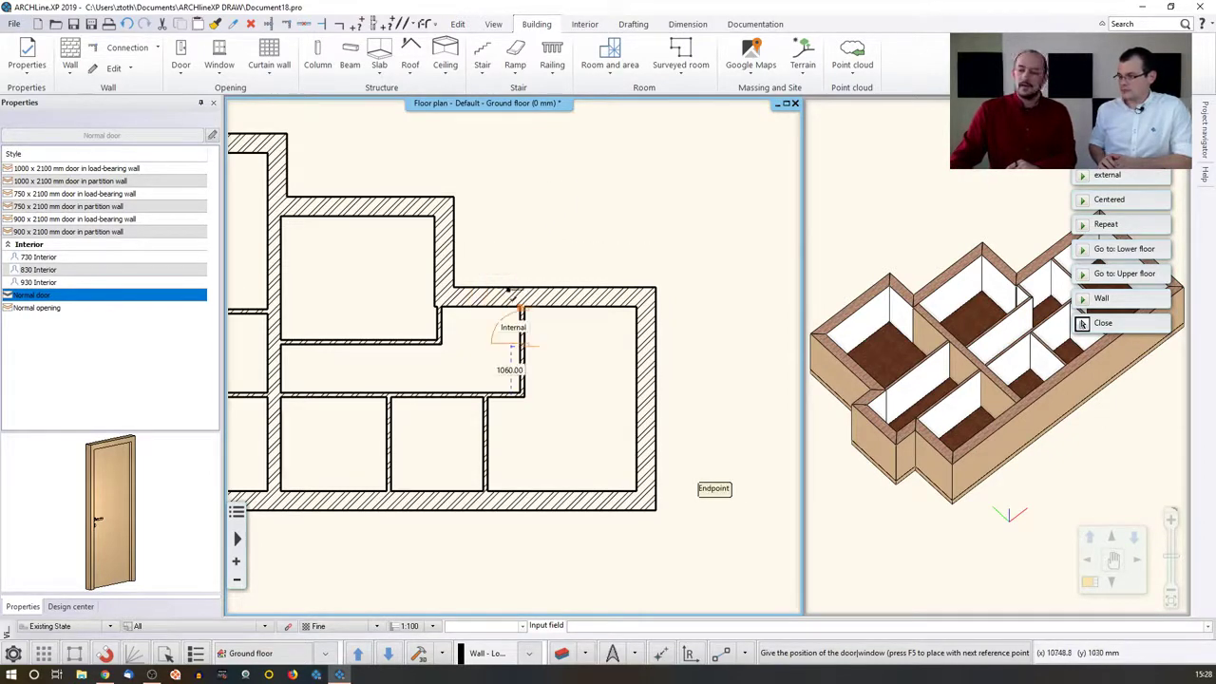
{"action": "scroll", "coordinate": [475, 340], "scroll_direction": "down", "scroll_amount": 2}
{"action": "scroll", "coordinate": [407, 356], "scroll_direction": "up", "scroll_amount": 2}
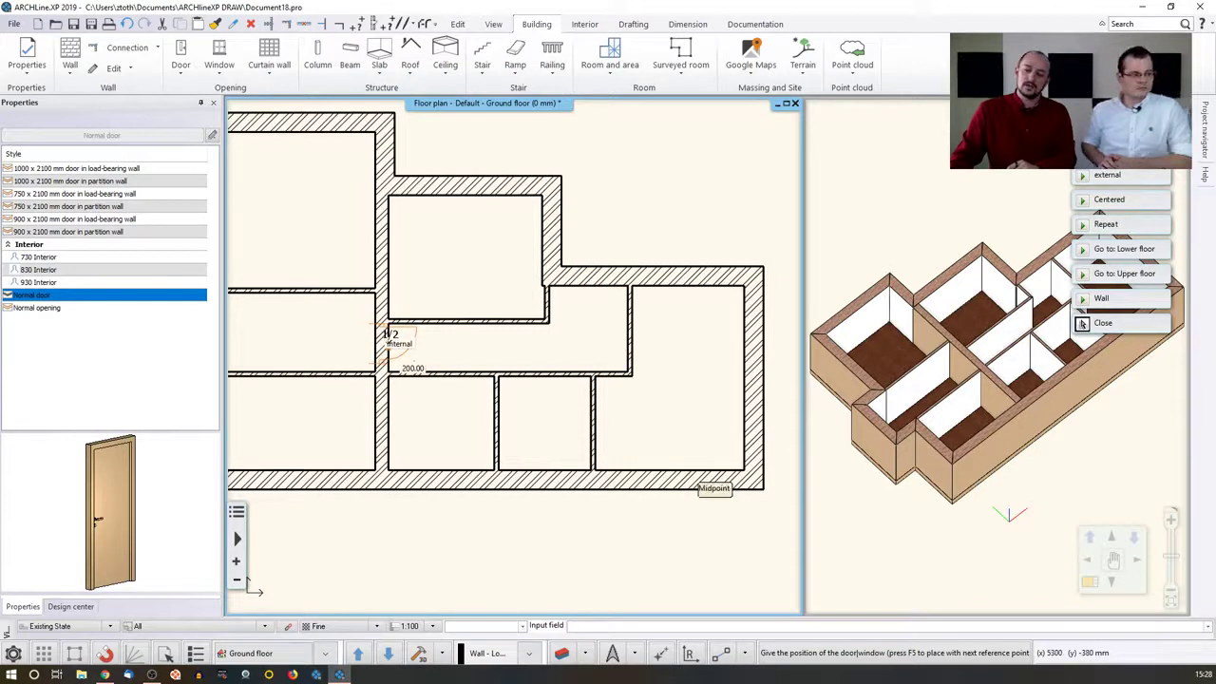
{"action": "left_click", "coordinate": [390, 334]}
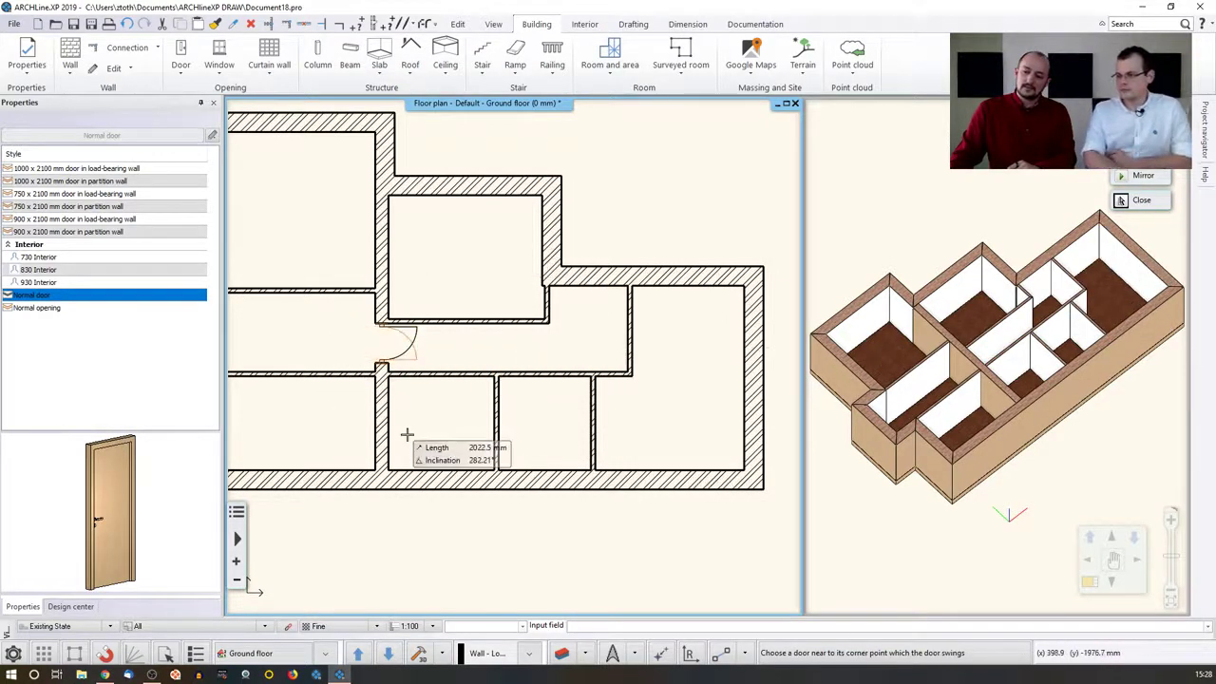
{"action": "left_click", "coordinate": [462, 378]}
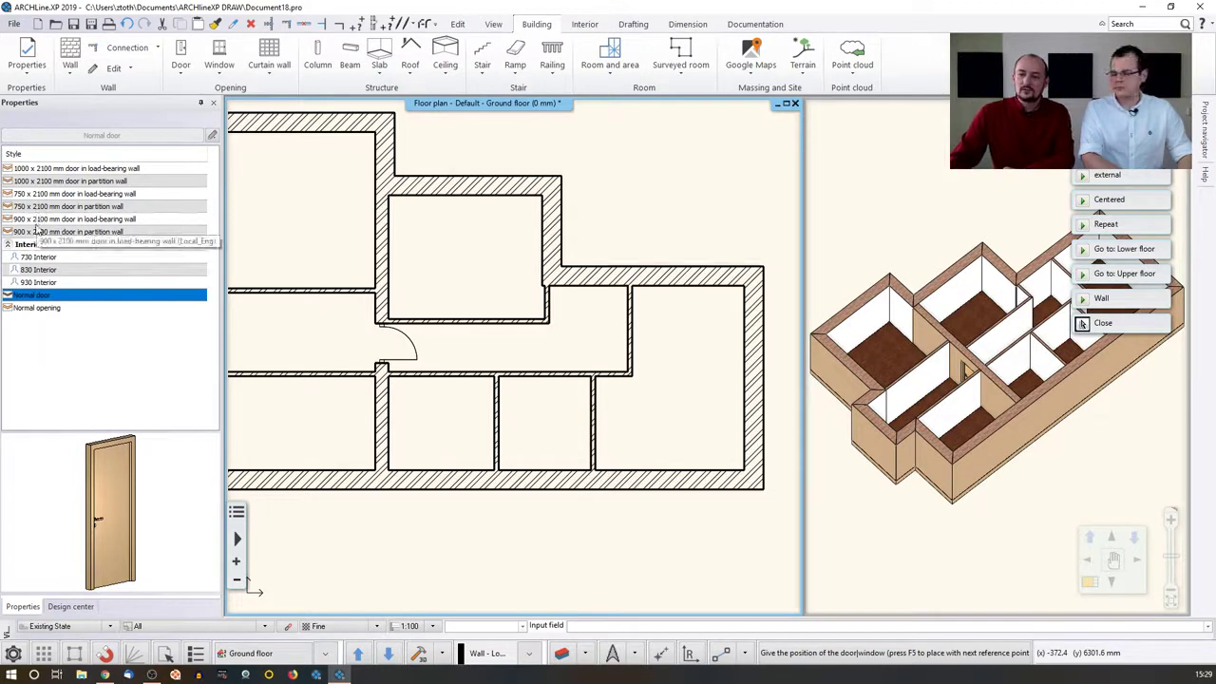
Place a 900 x 2100 mm door in partition wall style 1500 mm from the eastern end of the upper corridor wall, opening into the room.
{"action": "left_click", "coordinate": [93, 236]}
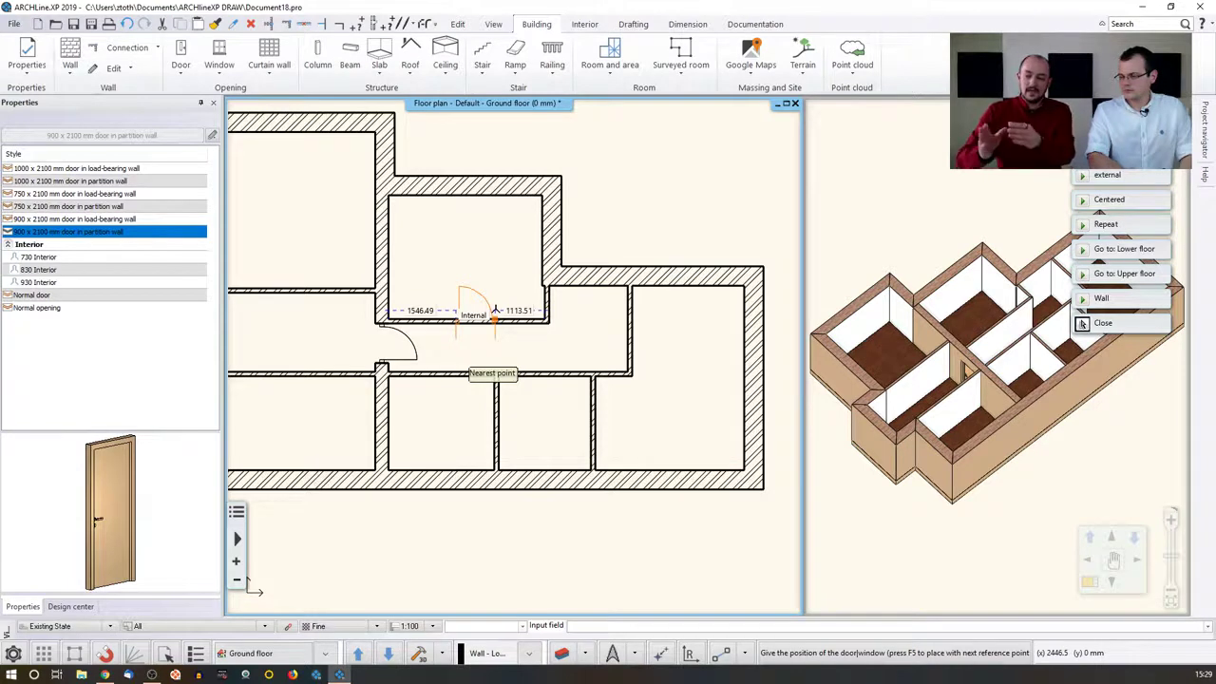
{"action": "type", "text": "15"}
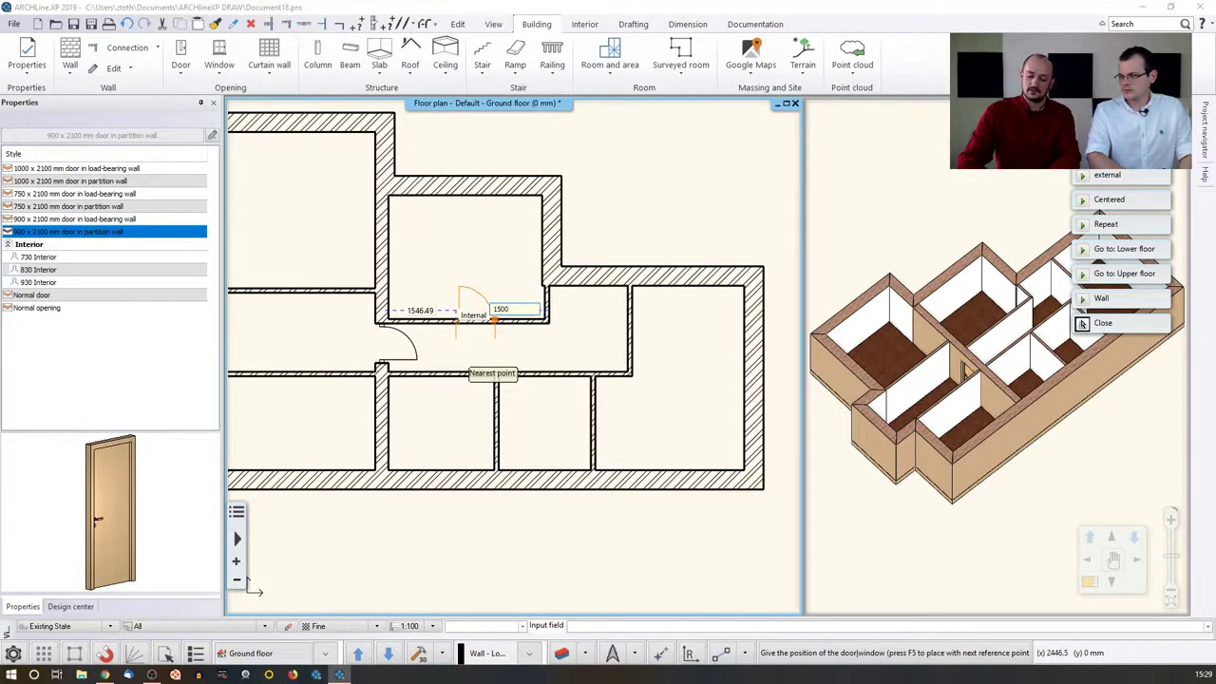
{"action": "type", "text": "00"}
{"action": "key", "text": "Return"}
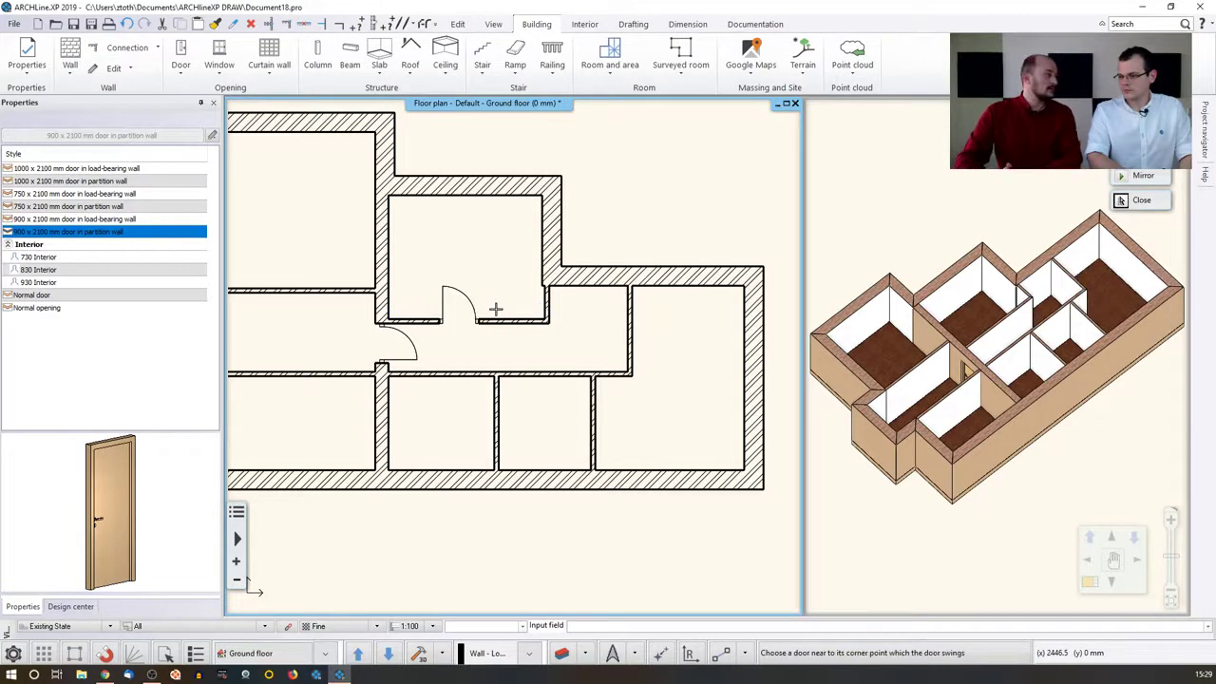
{"action": "left_click", "coordinate": [466, 245]}
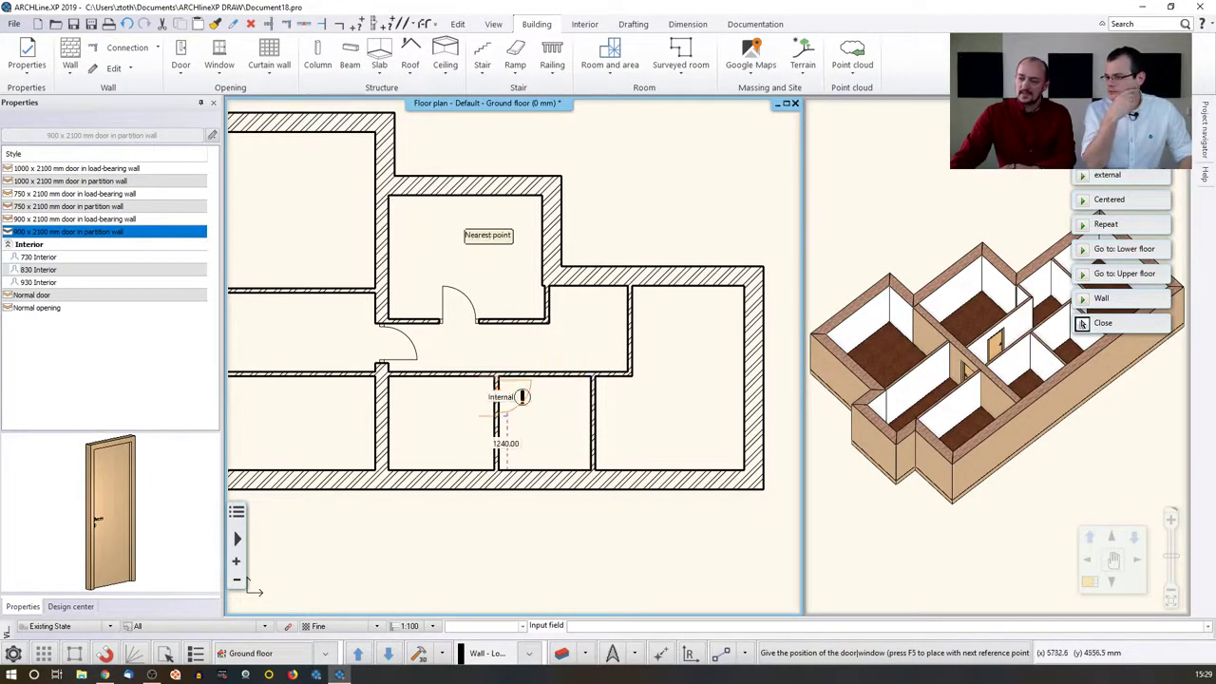
Place 900 x 2100 mm partition-wall doors centred on the small middle room's corridor wall and in both western partitions beside the load-bearing wall, opening into the rooms.
{"action": "scroll", "coordinate": [537, 394], "scroll_direction": "up", "scroll_amount": 3}
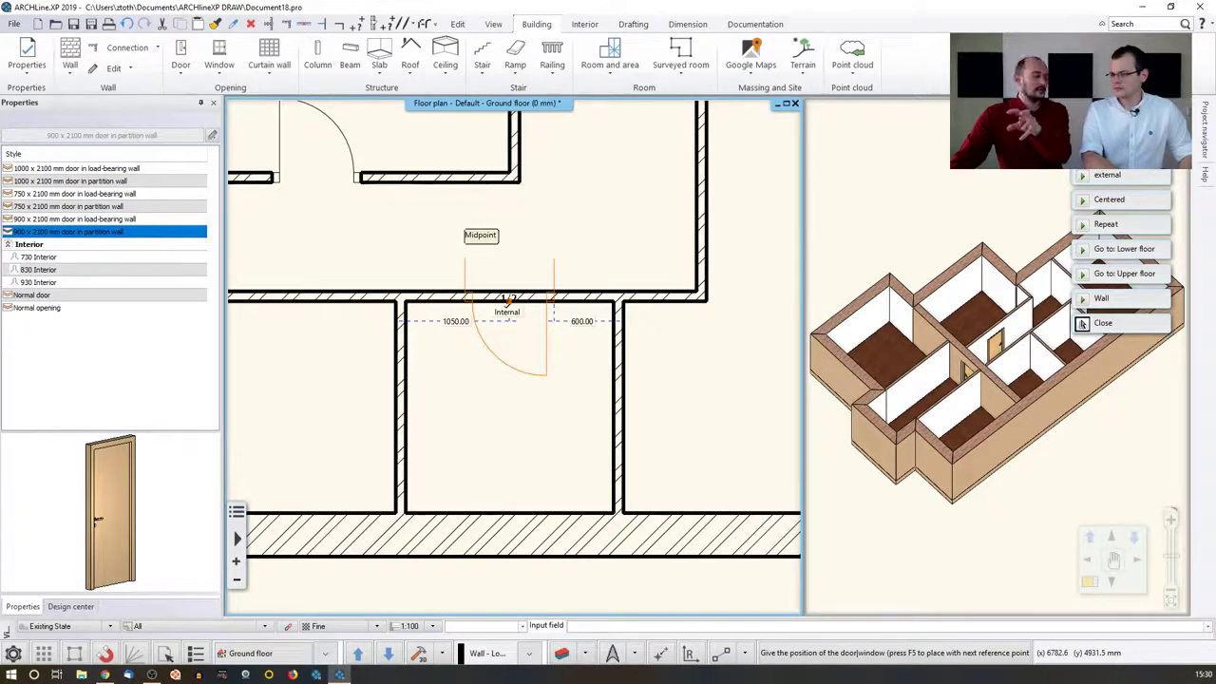
{"action": "left_click", "coordinate": [511, 296]}
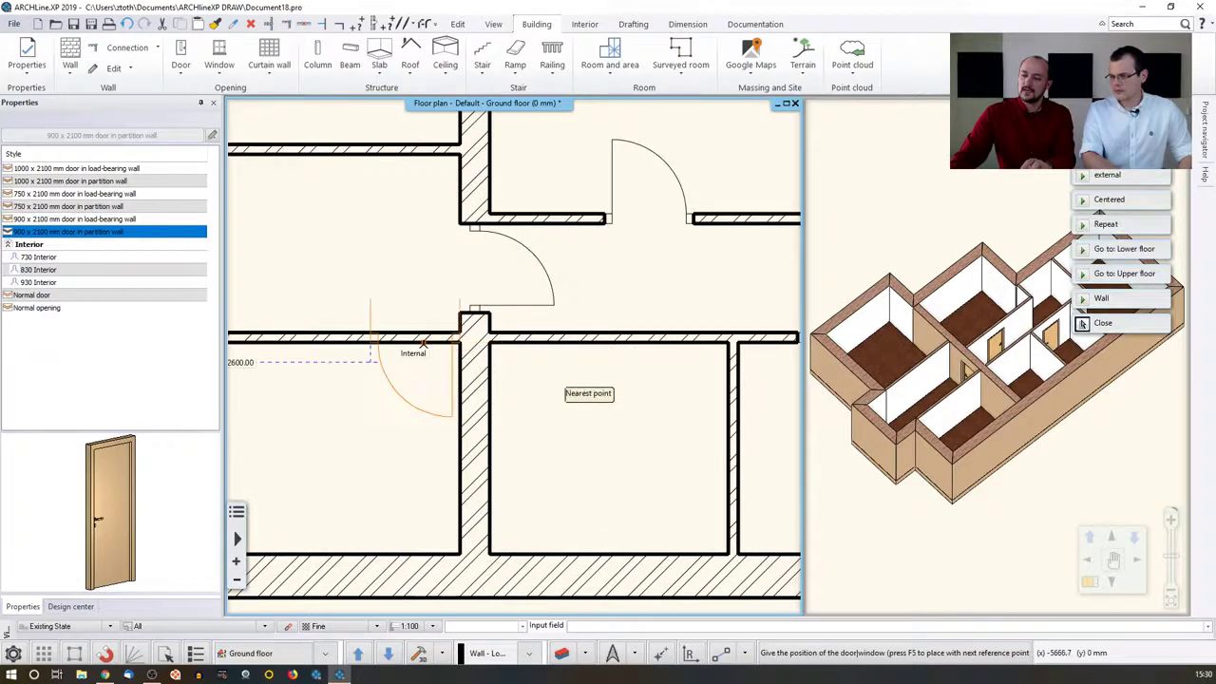
{"action": "left_click", "coordinate": [425, 343]}
{"action": "left_click", "coordinate": [455, 380]}
{"action": "middle_click_drag", "start_coordinate": [409, 115], "coordinate": [437, 225]}
{"action": "left_click", "coordinate": [476, 260]}
{"action": "left_click", "coordinate": [475, 190]}
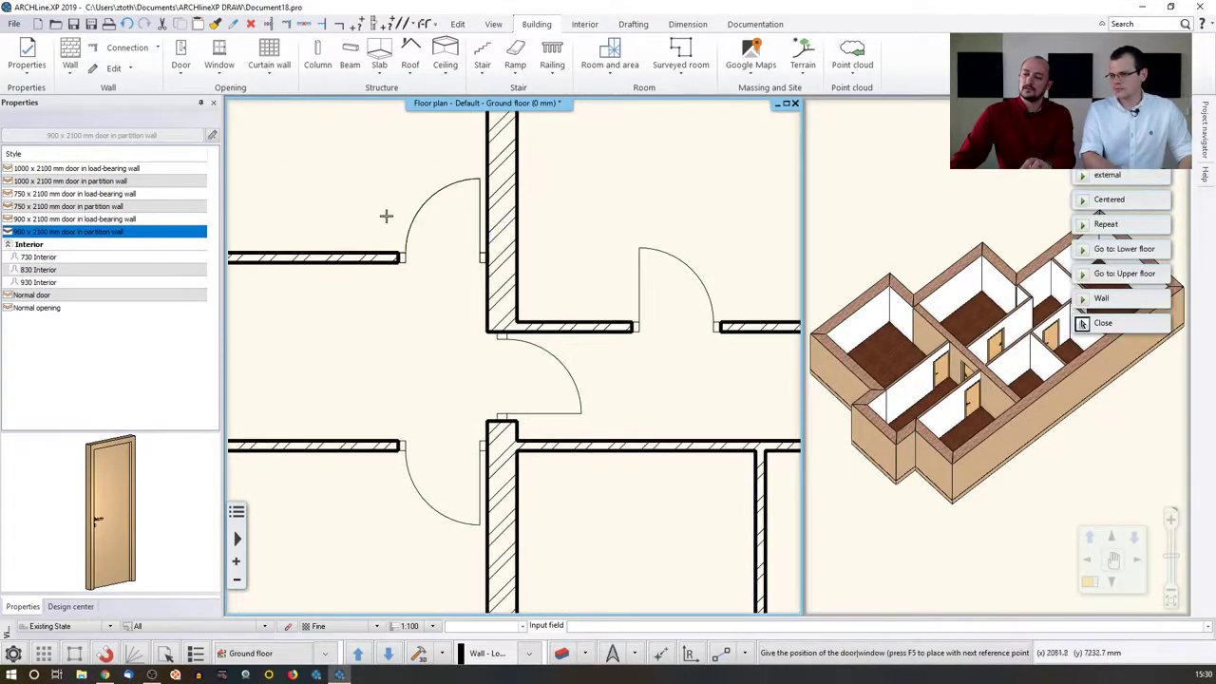
Finish the door placement and search the Doors catalogue for "hole".
{"action": "key", "text": "Escape"}
{"action": "scroll", "coordinate": [397, 264], "scroll_direction": "down", "scroll_amount": 3}
{"action": "scroll", "coordinate": [537, 331], "scroll_direction": "down", "scroll_amount": 2}
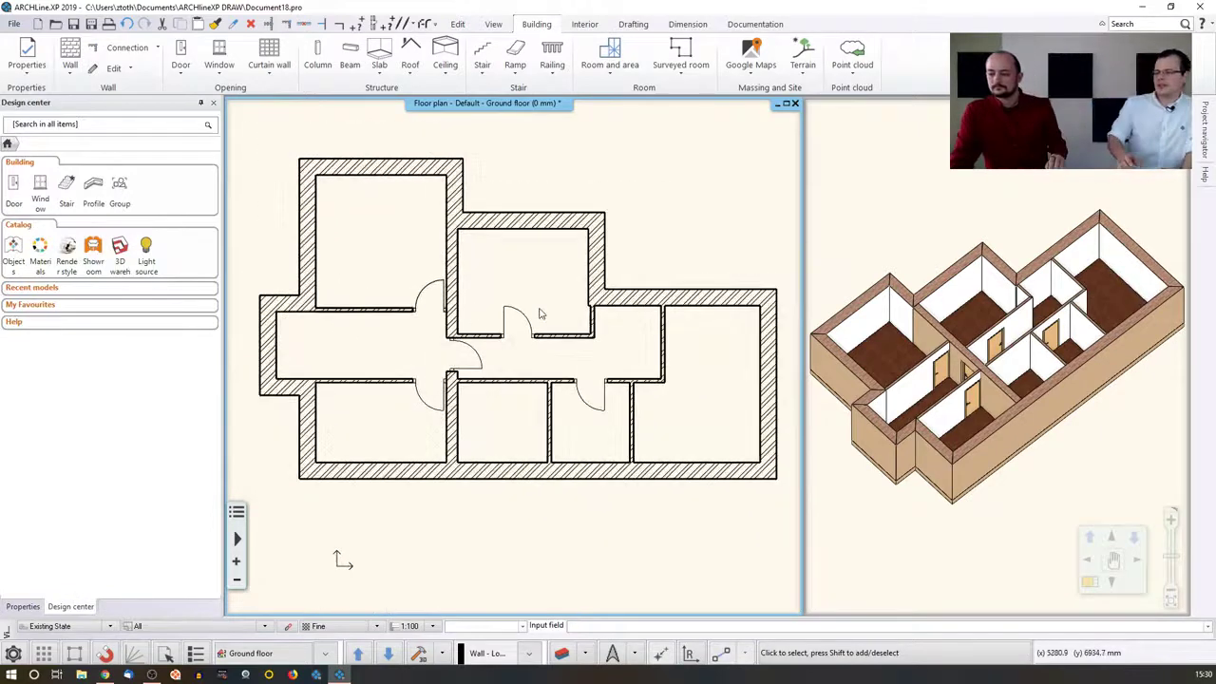
{"action": "scroll", "coordinate": [541, 312], "scroll_direction": "up", "scroll_amount": 1}
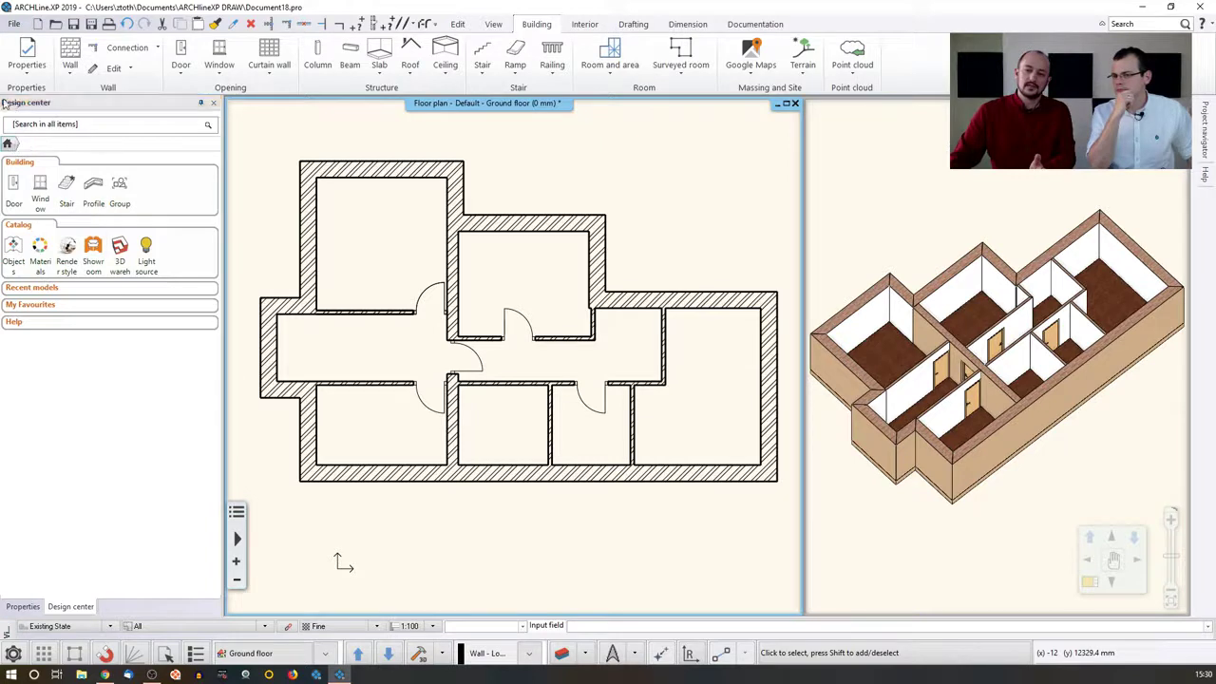
{"action": "left_click", "coordinate": [16, 195]}
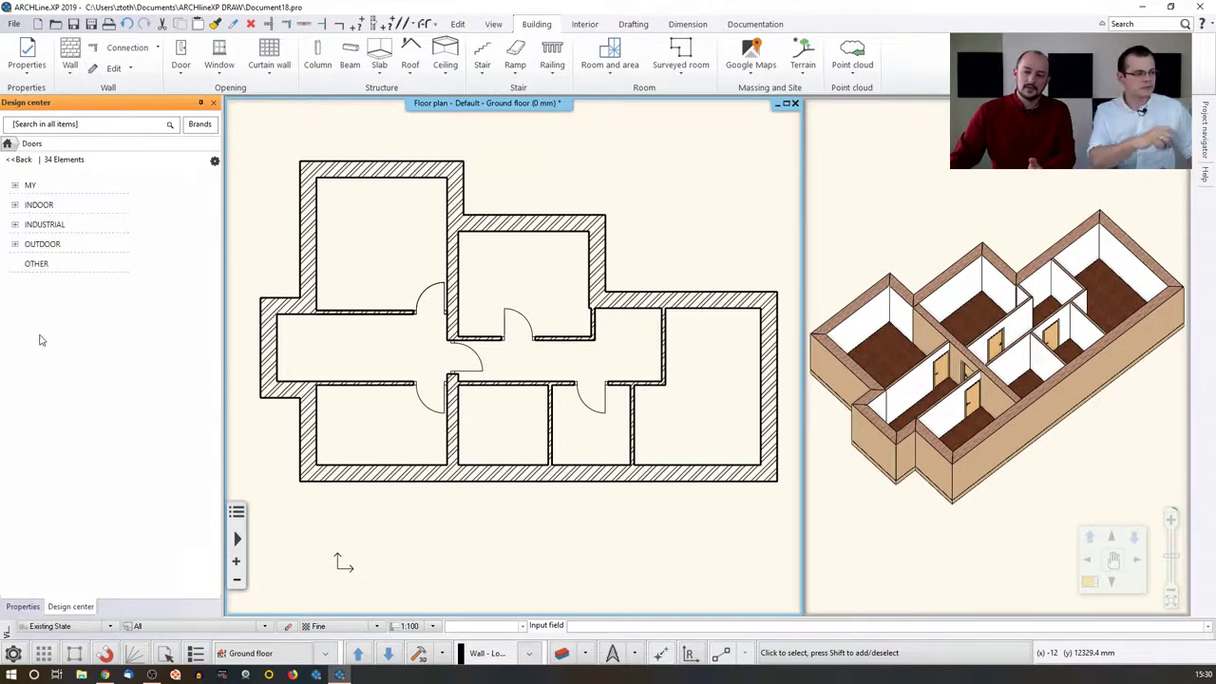
{"action": "left_click", "coordinate": [62, 126]}
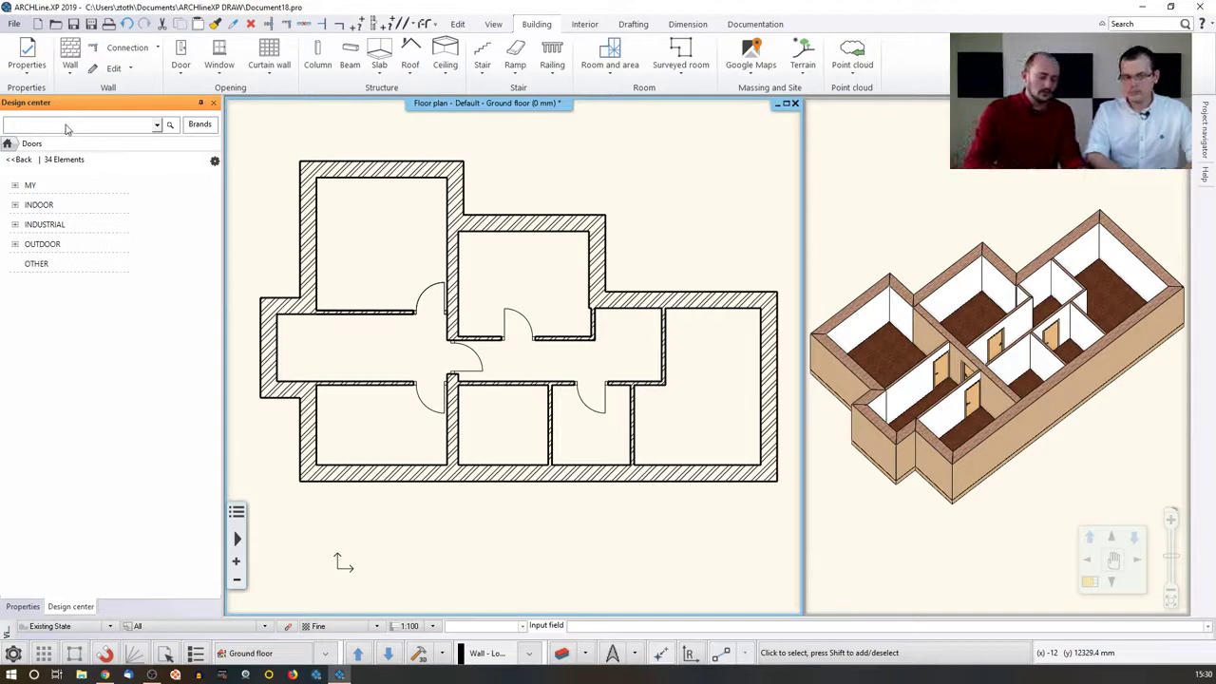
{"action": "type", "text": "hole"}
{"action": "key", "text": "Return"}
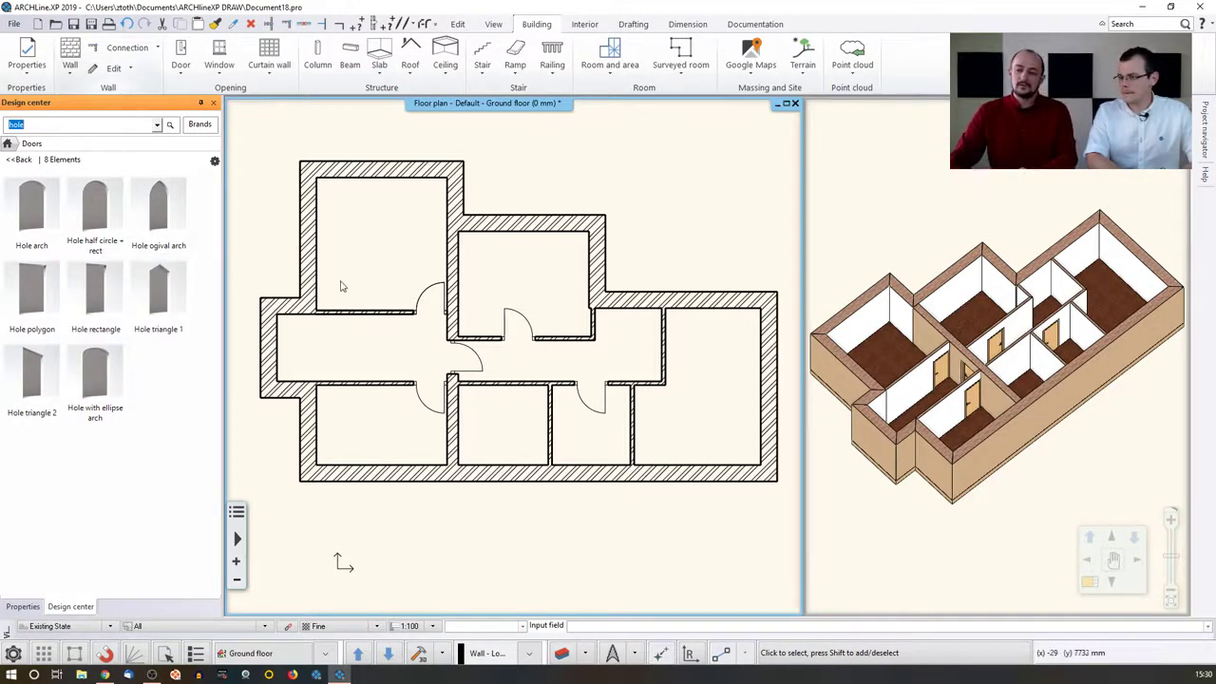
Turn the Normal door in the interior load-bearing wall into an empty passage by enabling Hide opening and make a void.
{"action": "scroll", "coordinate": [475, 361], "scroll_direction": "up", "scroll_amount": 5}
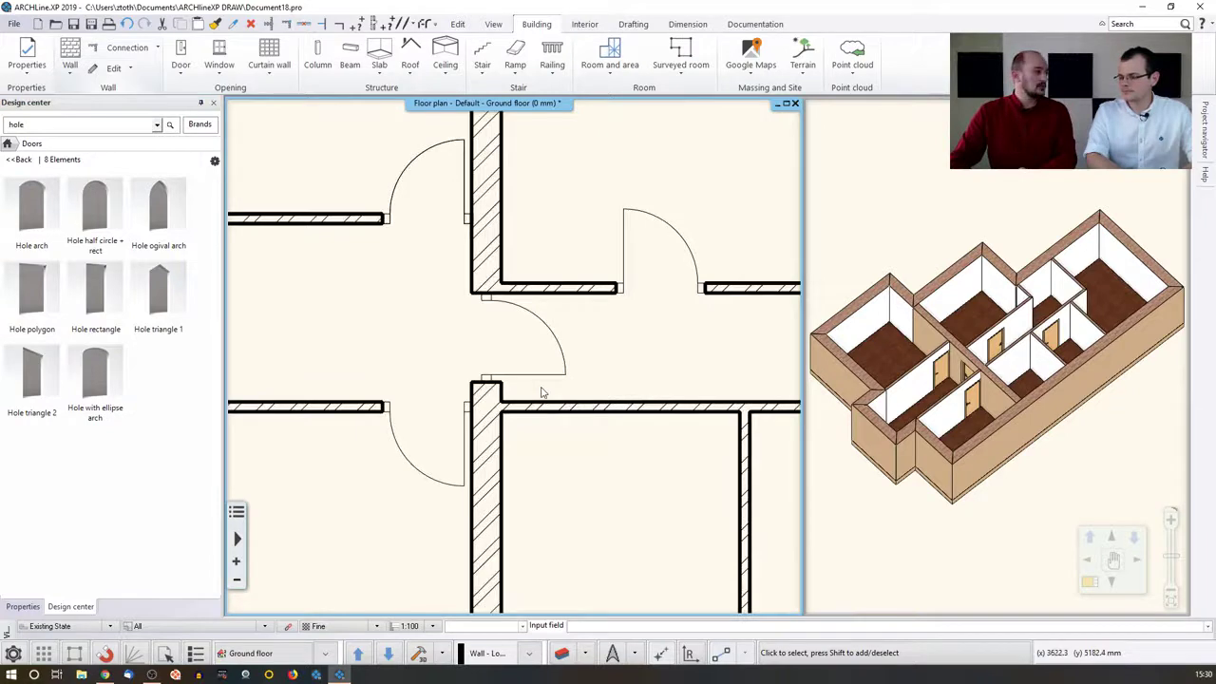
{"action": "left_click", "coordinate": [557, 328]}
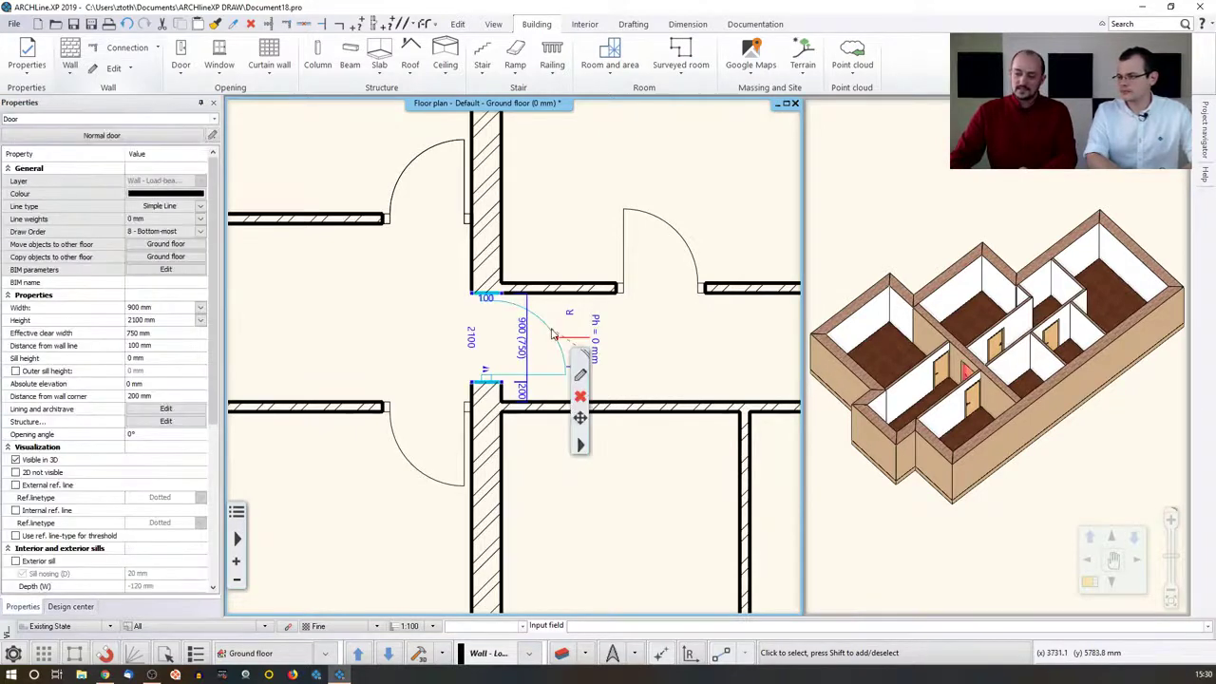
{"action": "left_click", "coordinate": [582, 377]}
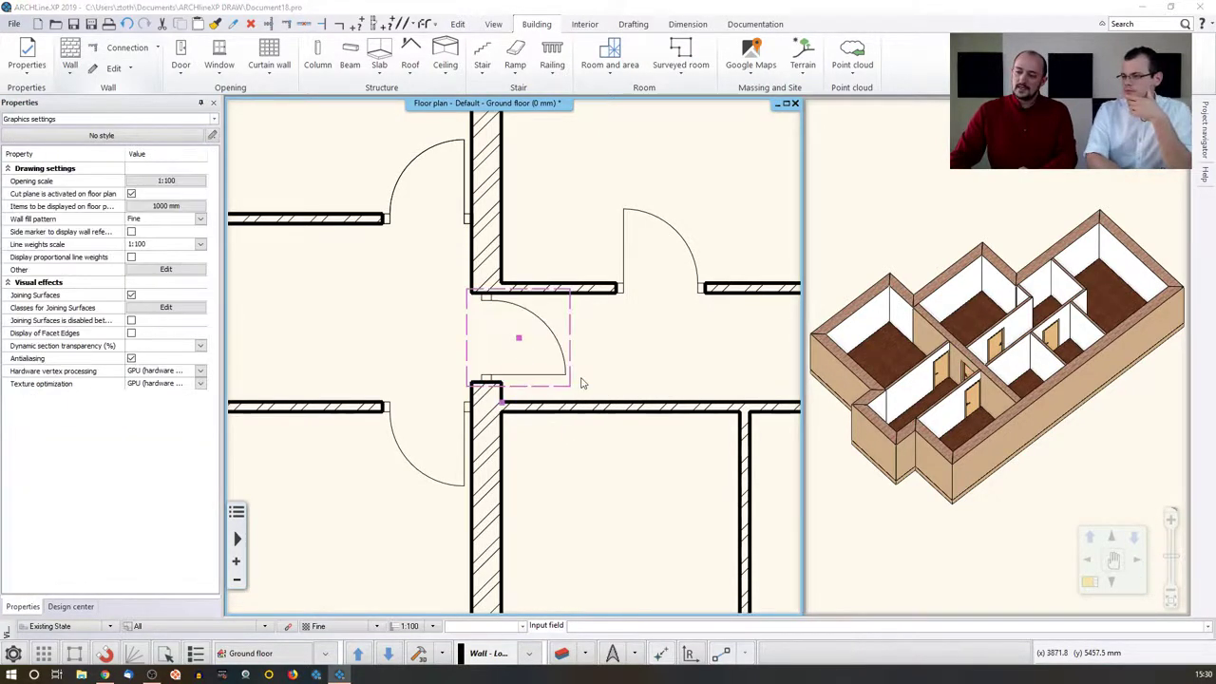
{"action": "left_click_drag", "start_coordinate": [0, 163], "coordinate": [518, 179]}
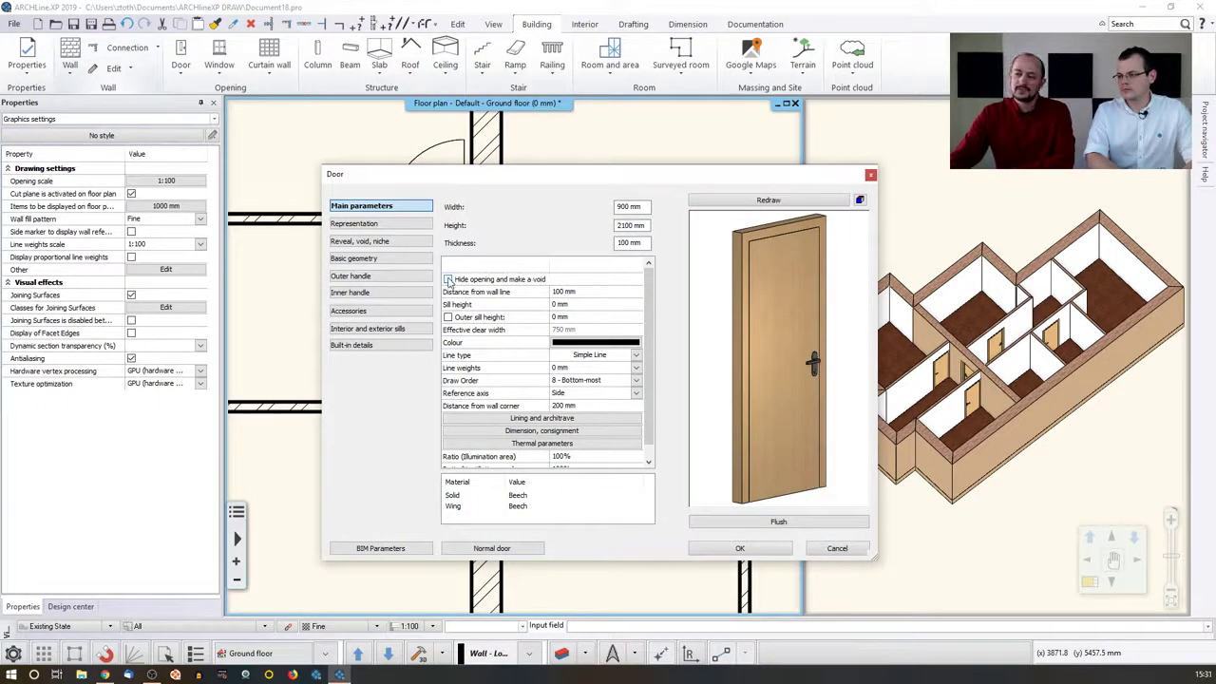
{"action": "left_click", "coordinate": [447, 279]}
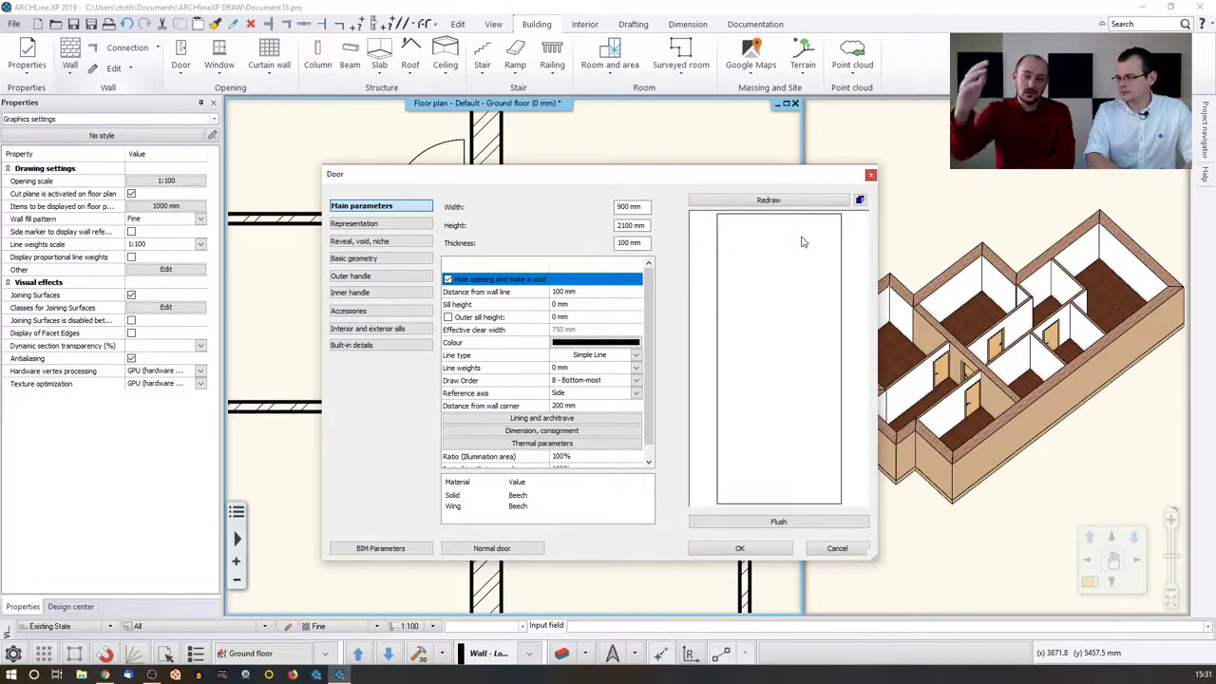
{"action": "left_click", "coordinate": [740, 549]}
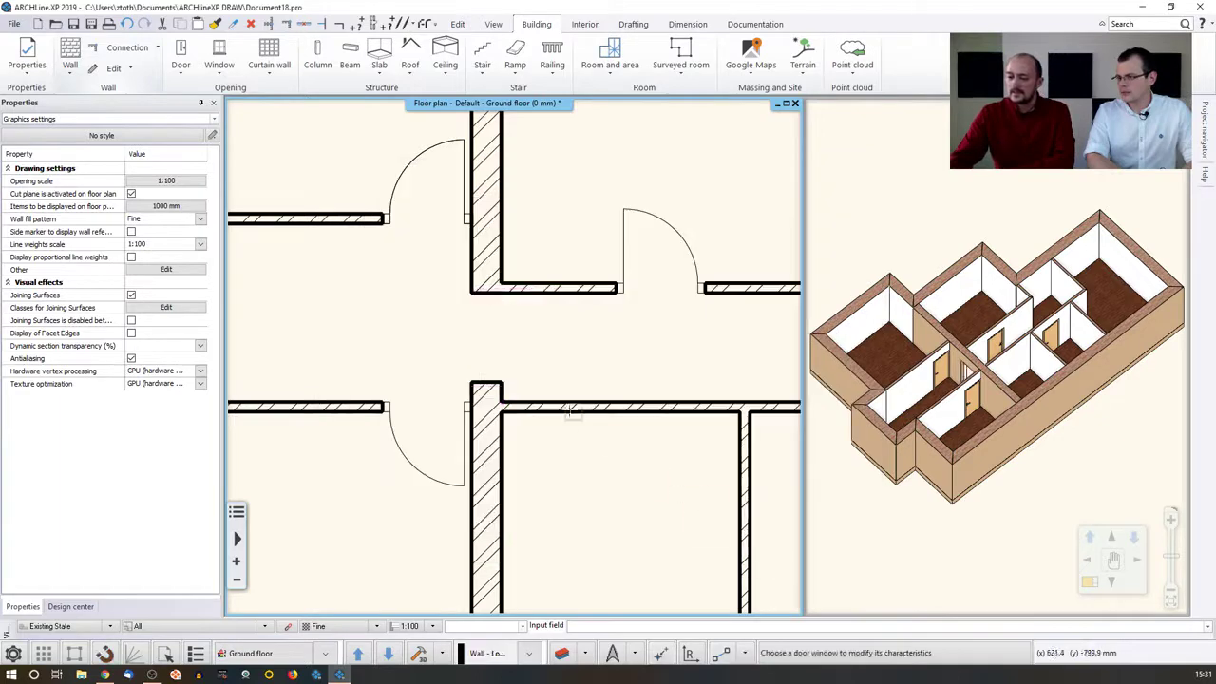
Examine the corridor passage from another angle in 3D, and inspect the neighbouring doors and load-bearing wall on the floor plan.
{"action": "left_click", "coordinate": [977, 389]}
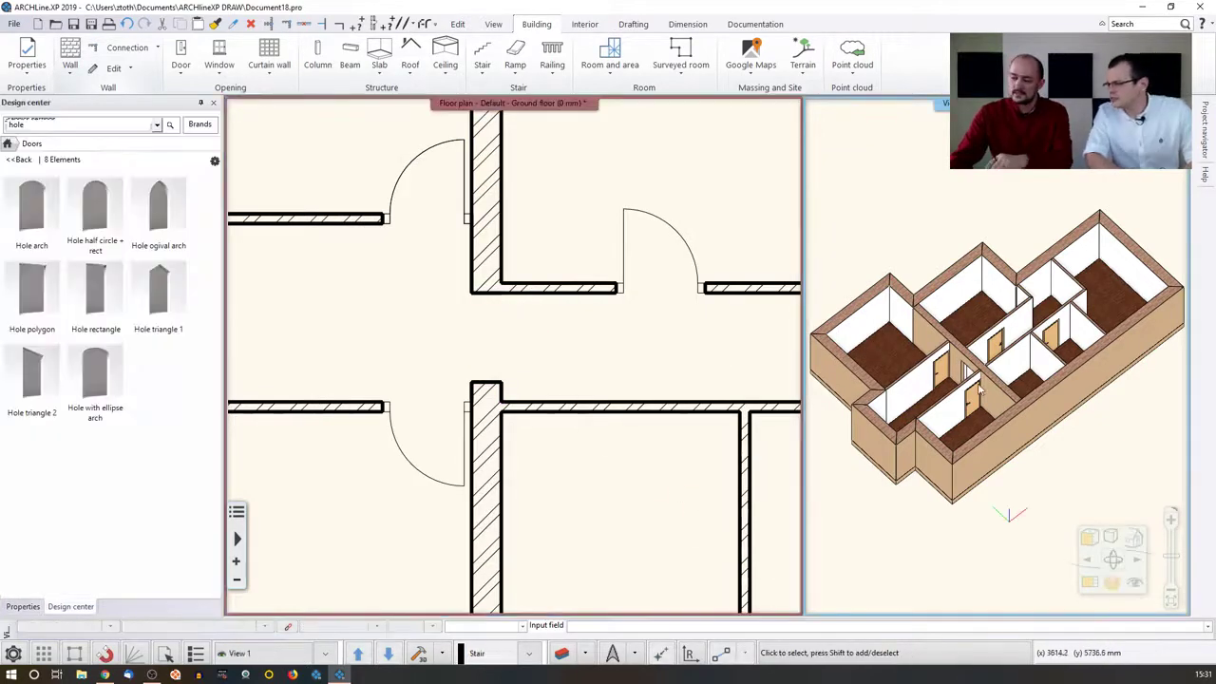
{"action": "left_click_drag", "start_coordinate": [977, 390], "coordinate": [1064, 390]}
{"action": "left_click", "coordinate": [523, 377]}
{"action": "scroll", "coordinate": [504, 376], "scroll_direction": "up", "scroll_amount": 2}
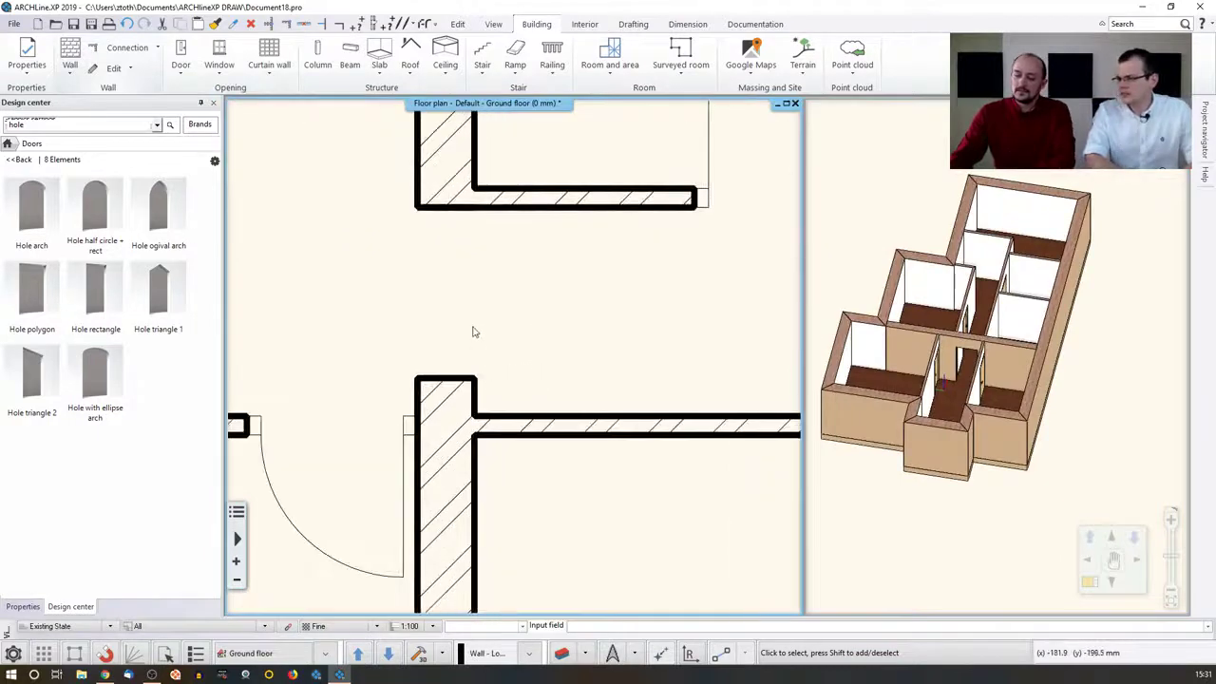
{"action": "scroll", "coordinate": [471, 314], "scroll_direction": "down", "scroll_amount": 1}
{"action": "left_click", "coordinate": [364, 444]}
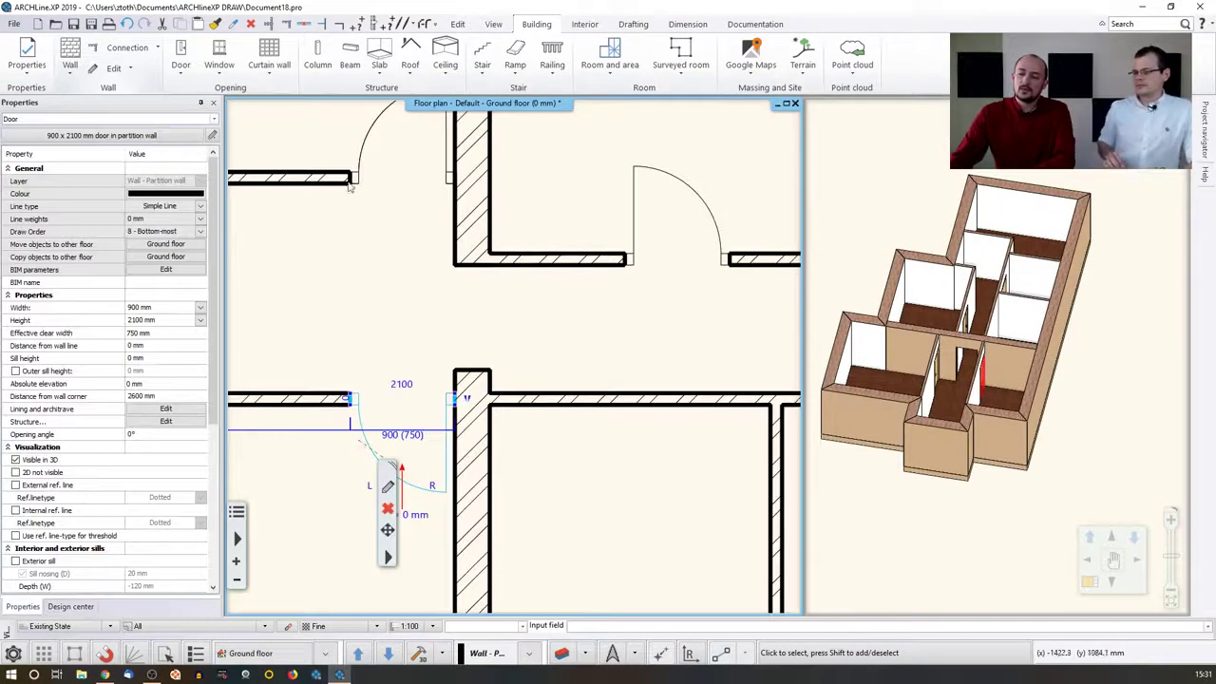
{"action": "left_click", "coordinate": [370, 133]}
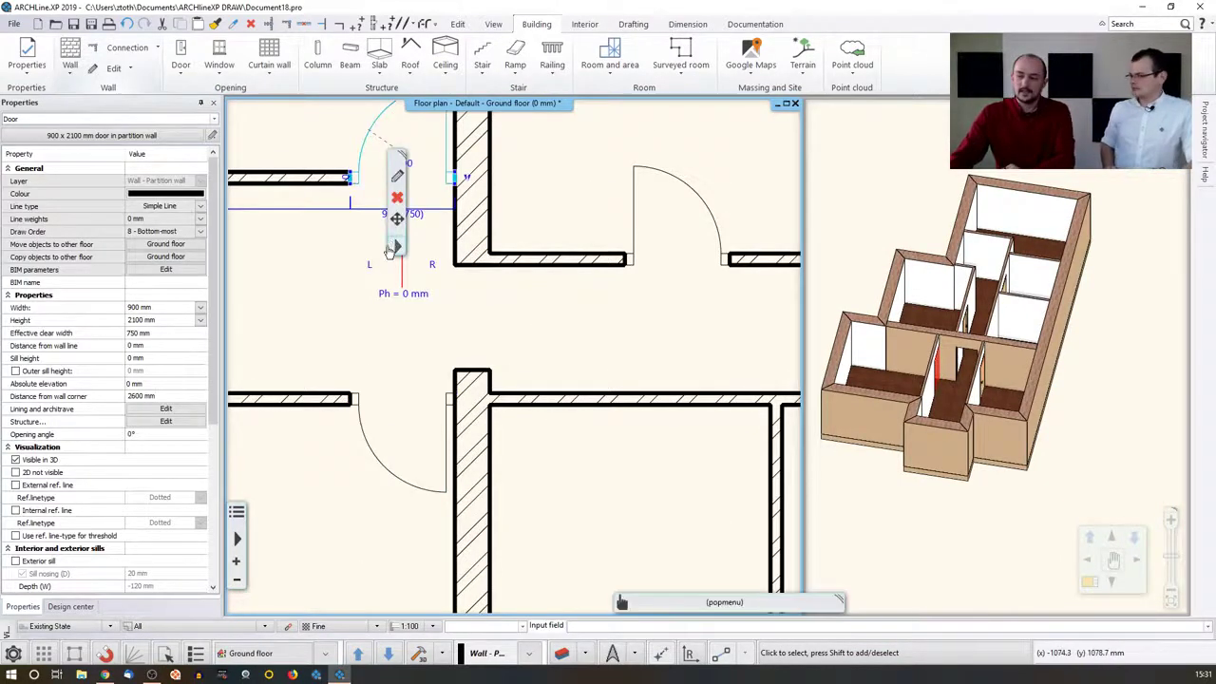
{"action": "left_click", "coordinate": [314, 304]}
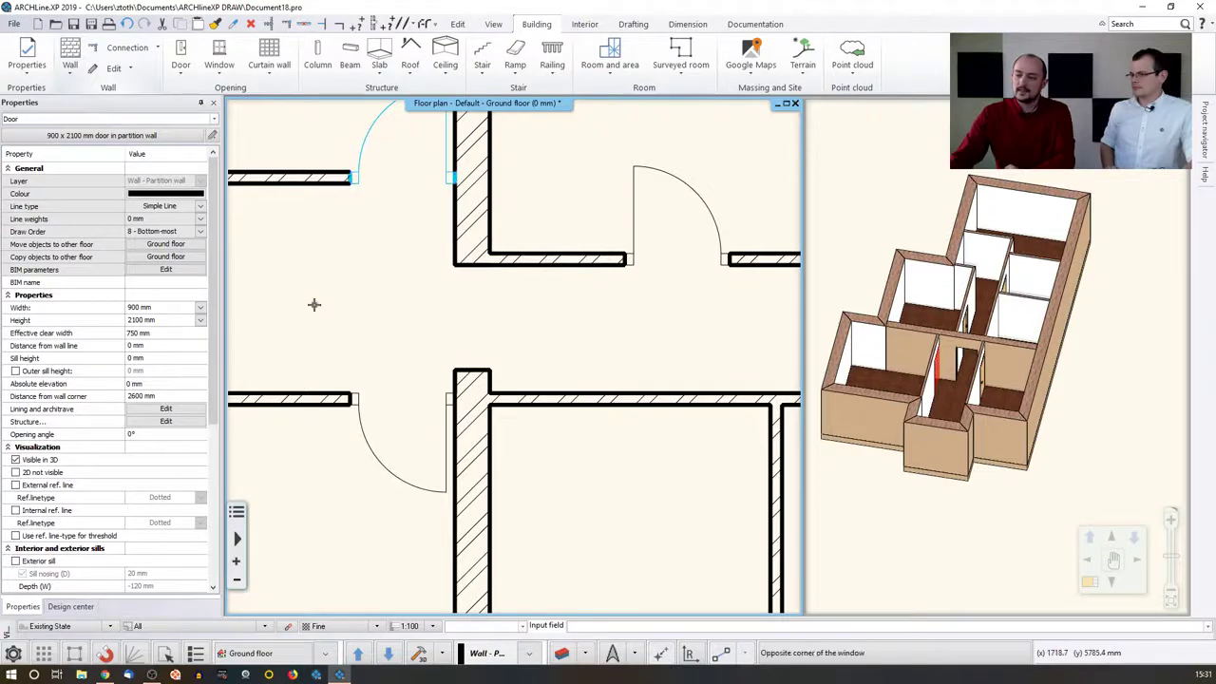
{"action": "left_click", "coordinate": [472, 373]}
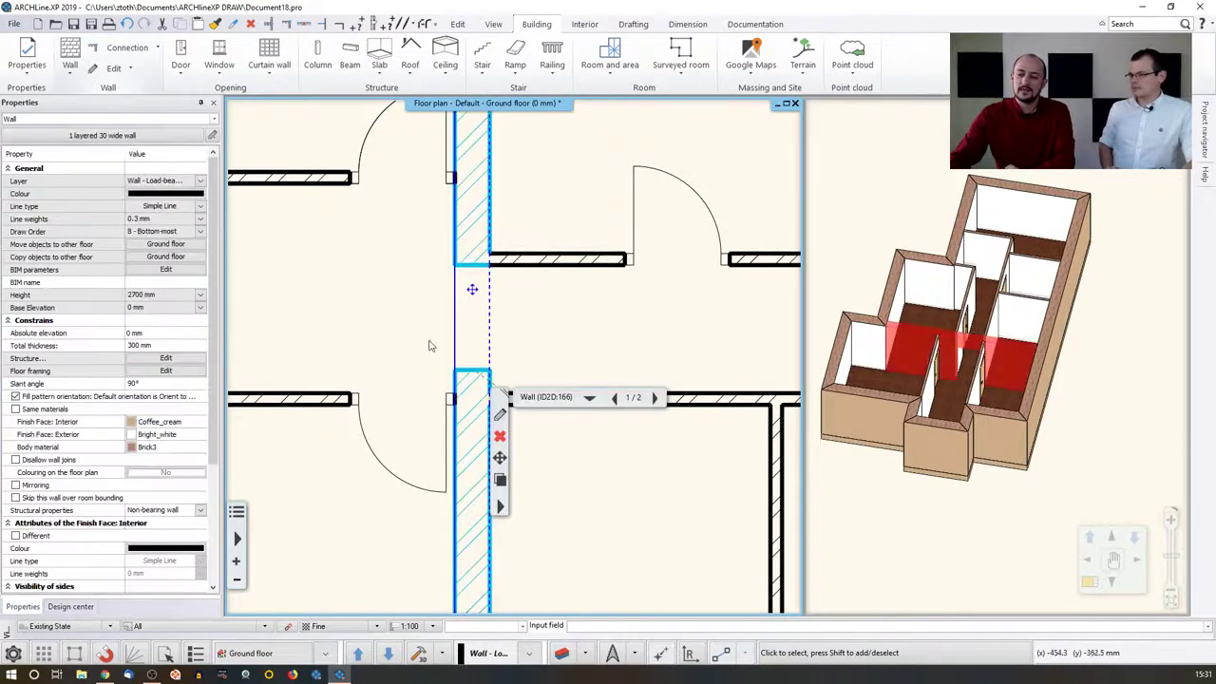
{"action": "left_click", "coordinate": [467, 308]}
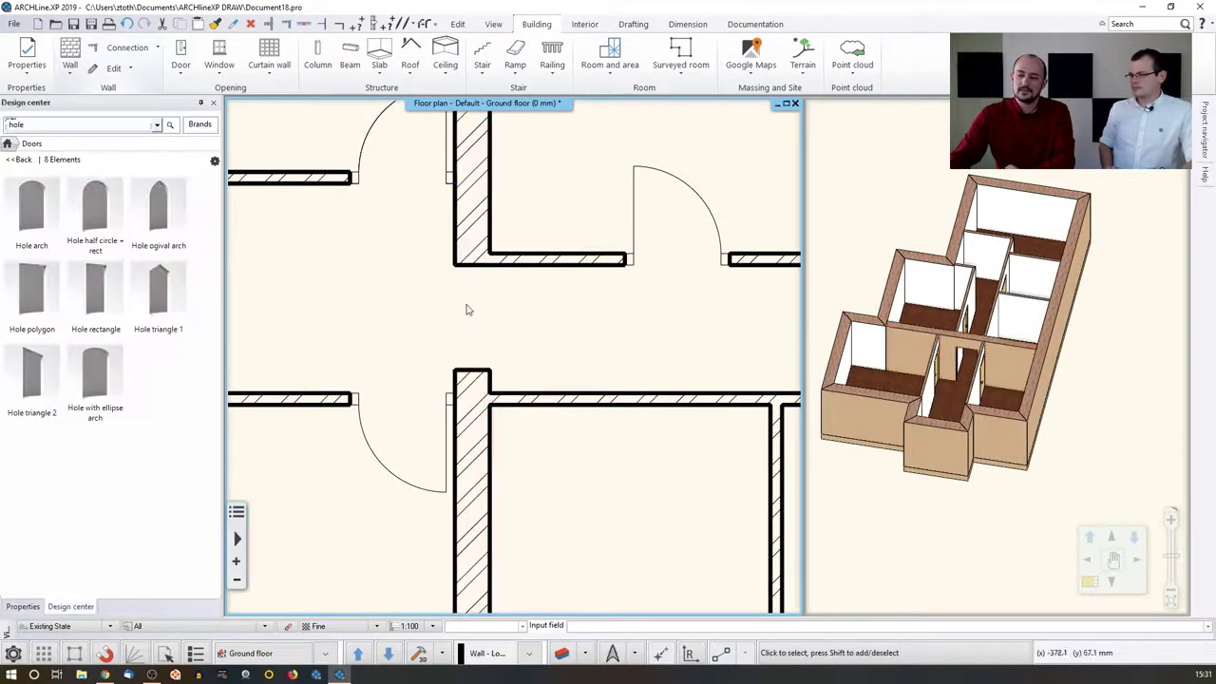
Select the hidden door in the load-bearing wall and widen it to 1100 mm, up to the lower corridor wall's corner.
{"action": "left_click", "coordinate": [478, 371]}
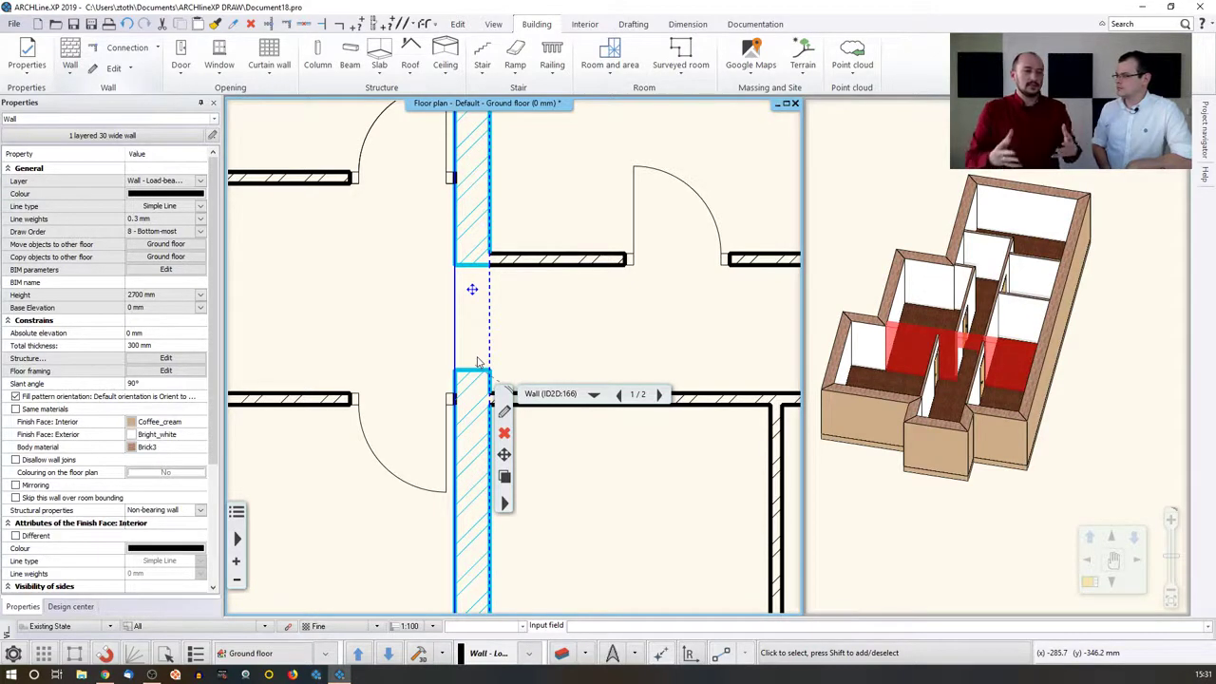
{"action": "left_click", "coordinate": [594, 395]}
{"action": "left_click", "coordinate": [575, 427]}
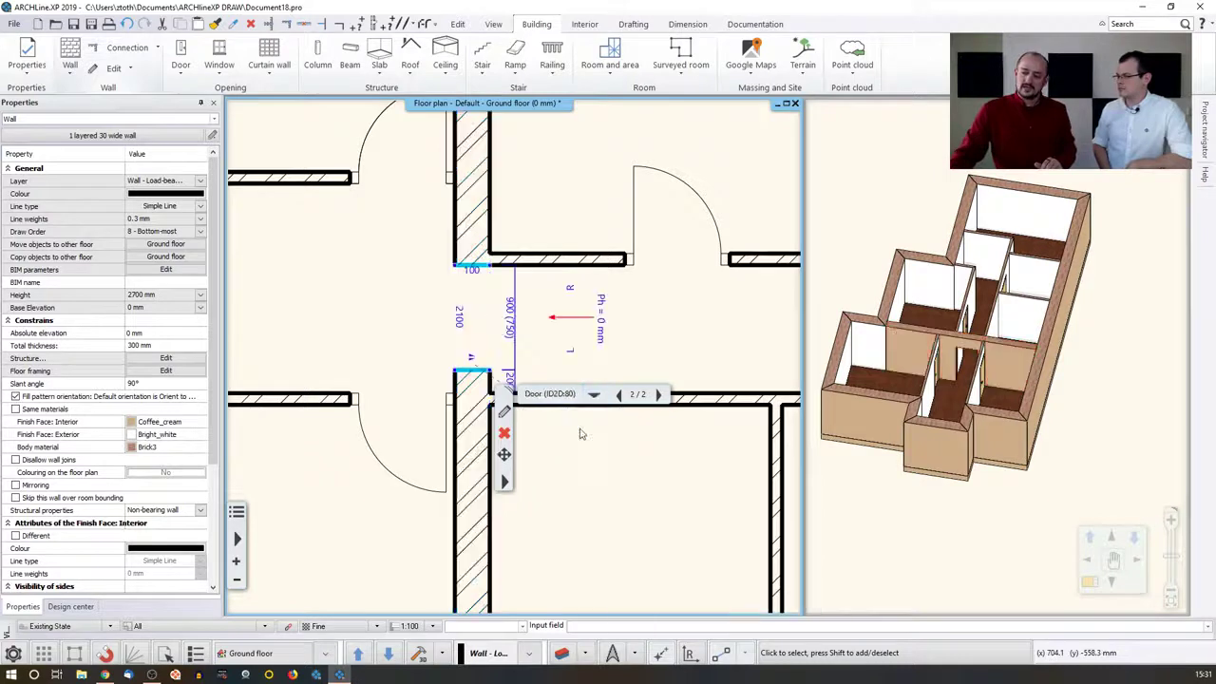
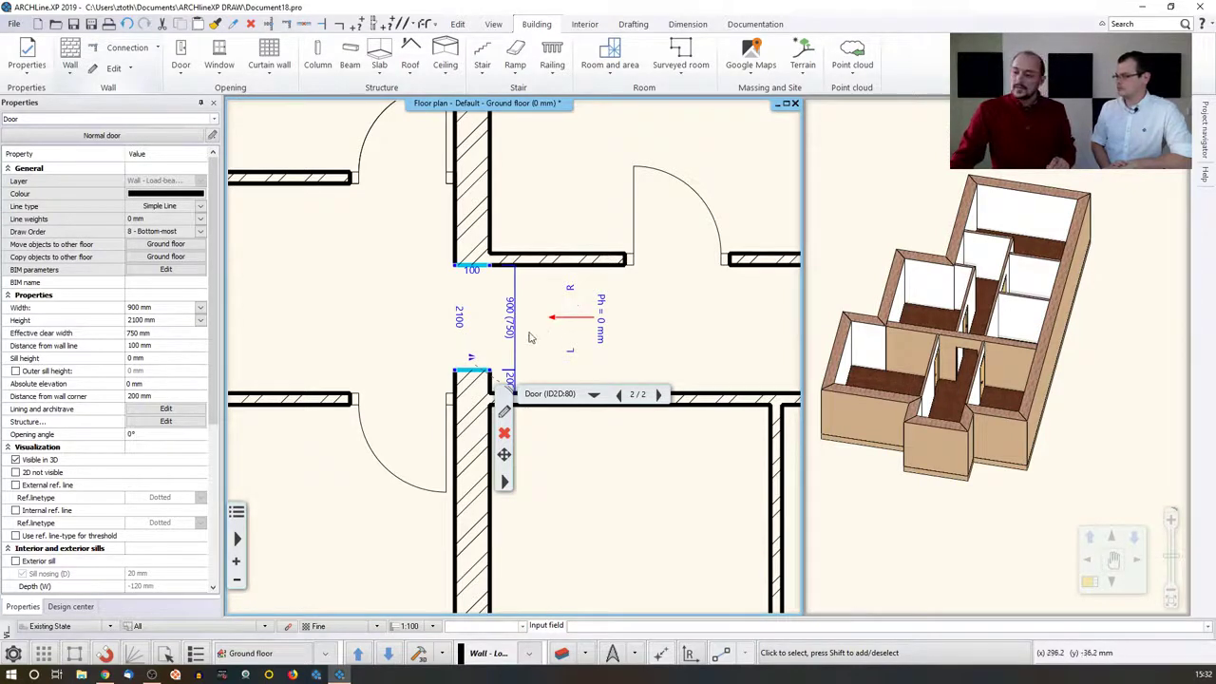
{"action": "left_click", "coordinate": [466, 381]}
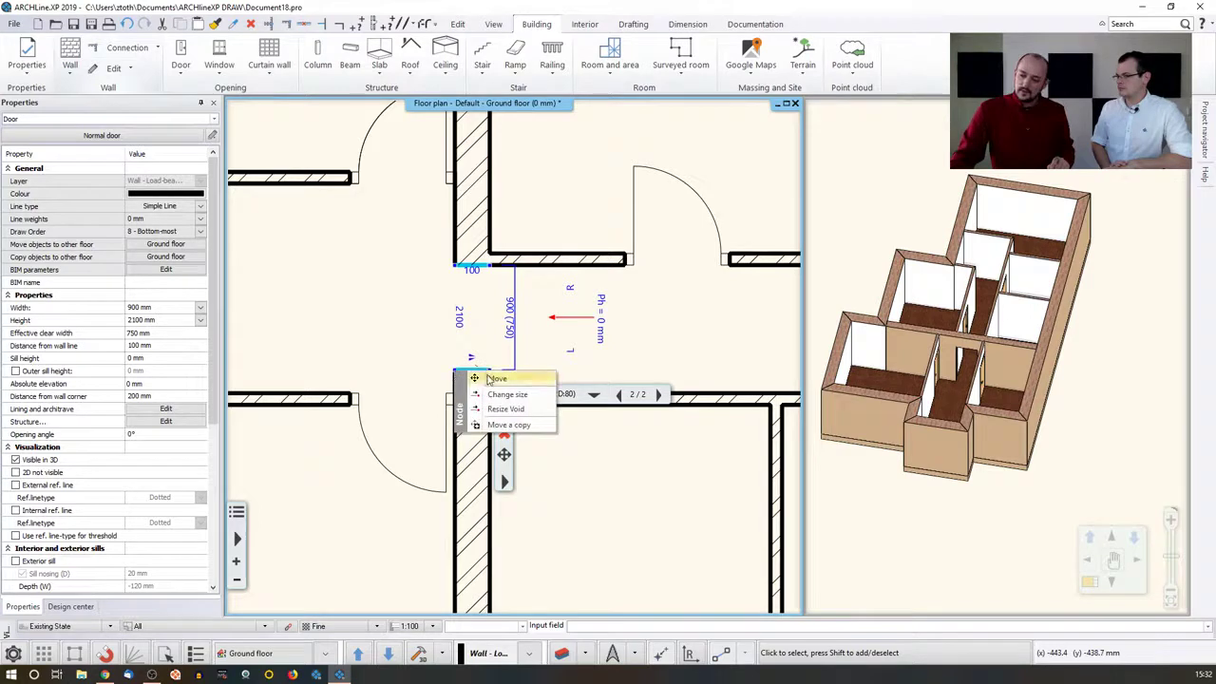
{"action": "left_click", "coordinate": [529, 399]}
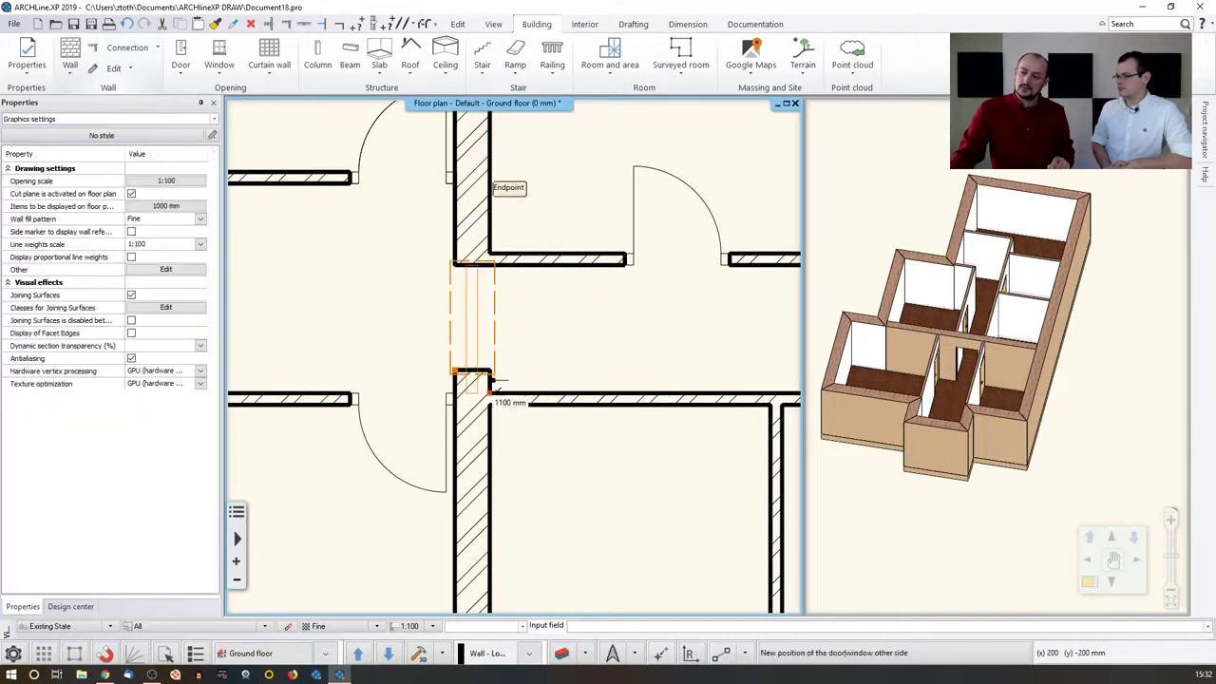
{"action": "left_click", "coordinate": [498, 397]}
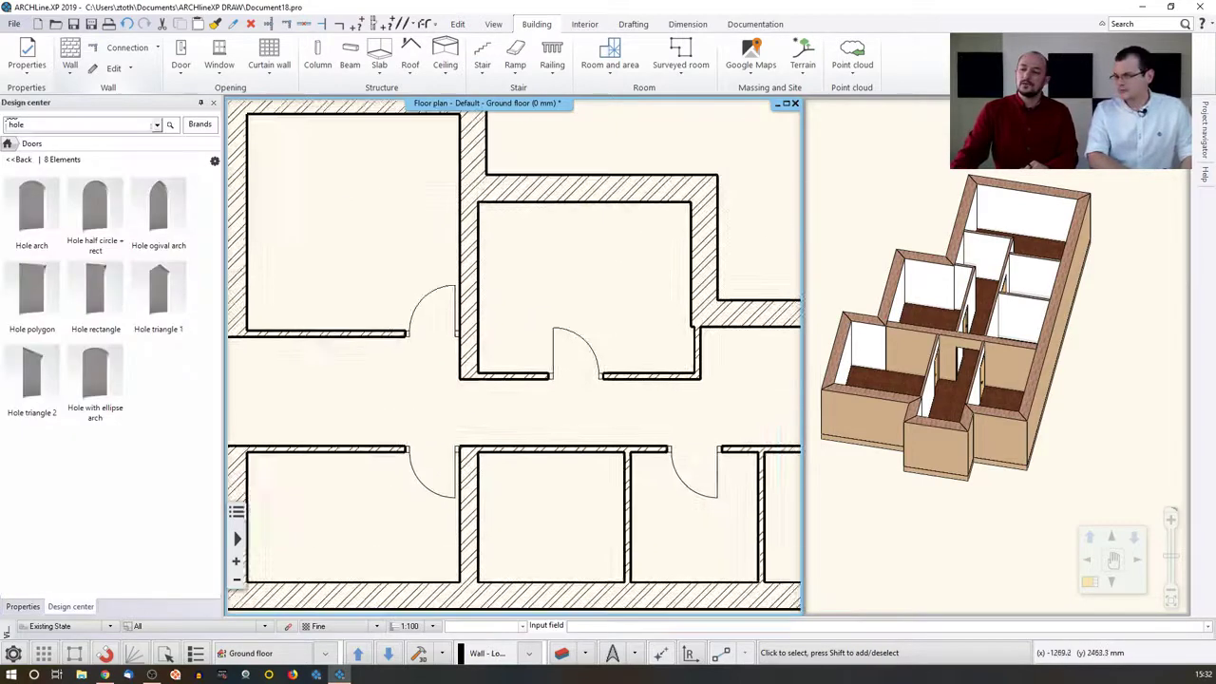
Place single 1200 mm x 1500 mm windows in both exterior walls at the upper middle room's northeast corner.
{"action": "middle_click_drag", "start_coordinate": [407, 271], "coordinate": [399, 290]}
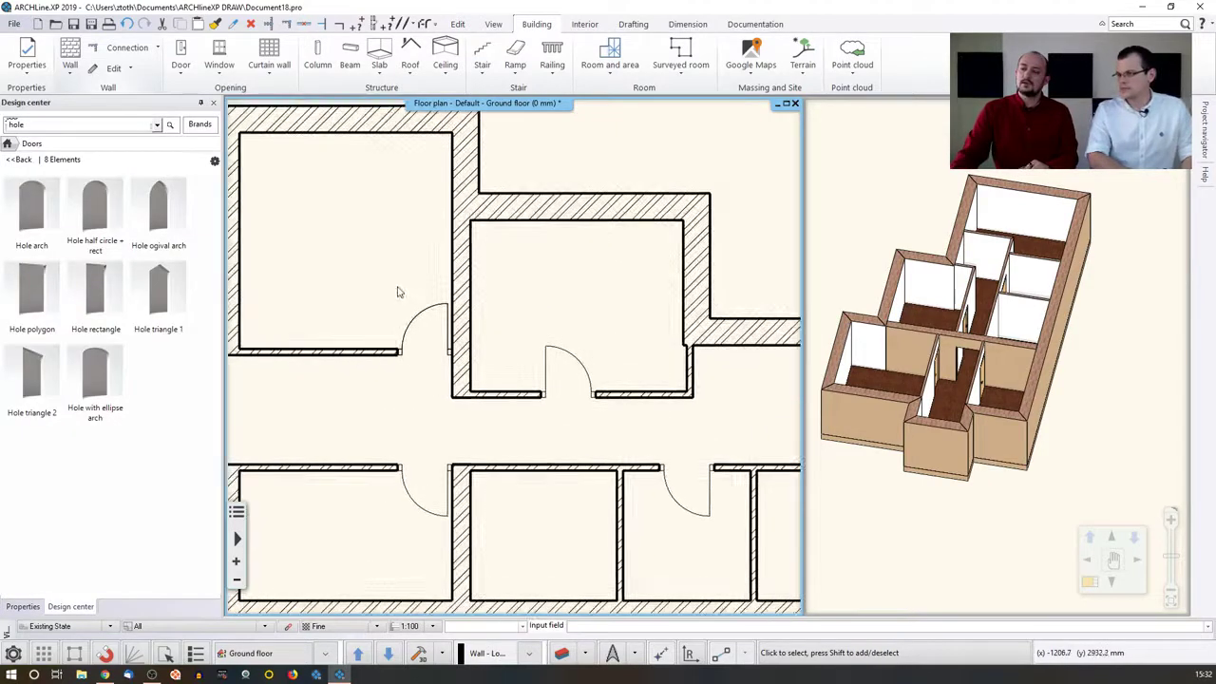
{"action": "left_click", "coordinate": [219, 66]}
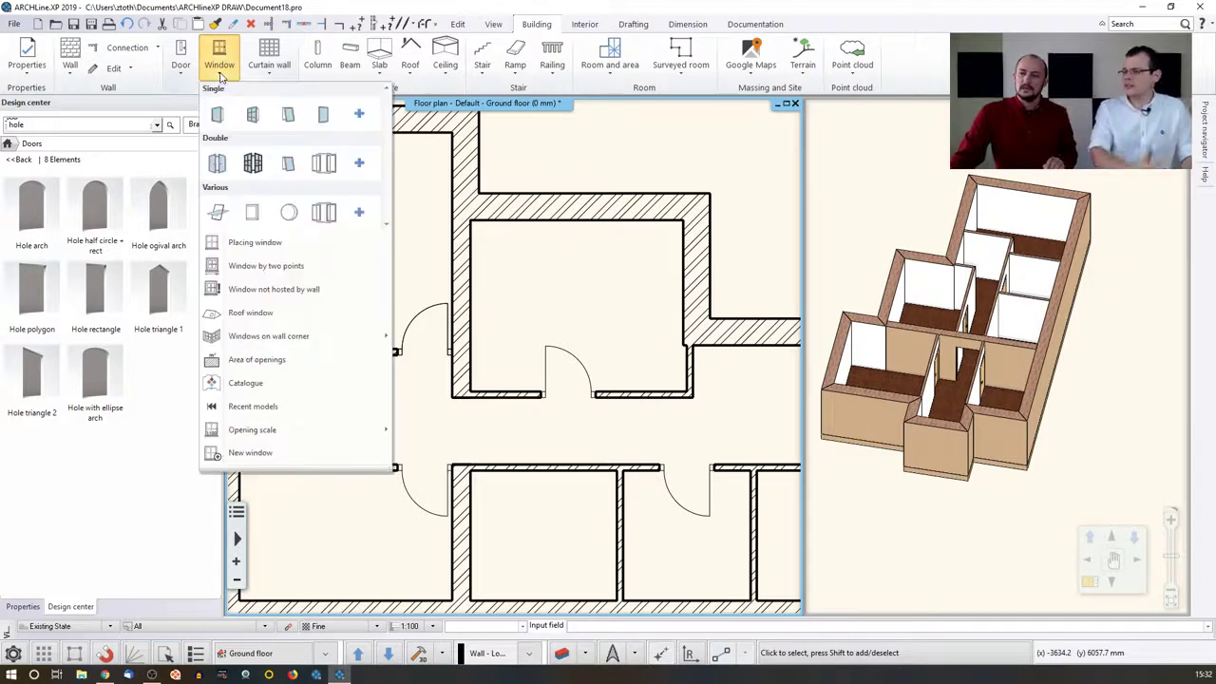
{"action": "left_click", "coordinate": [217, 115]}
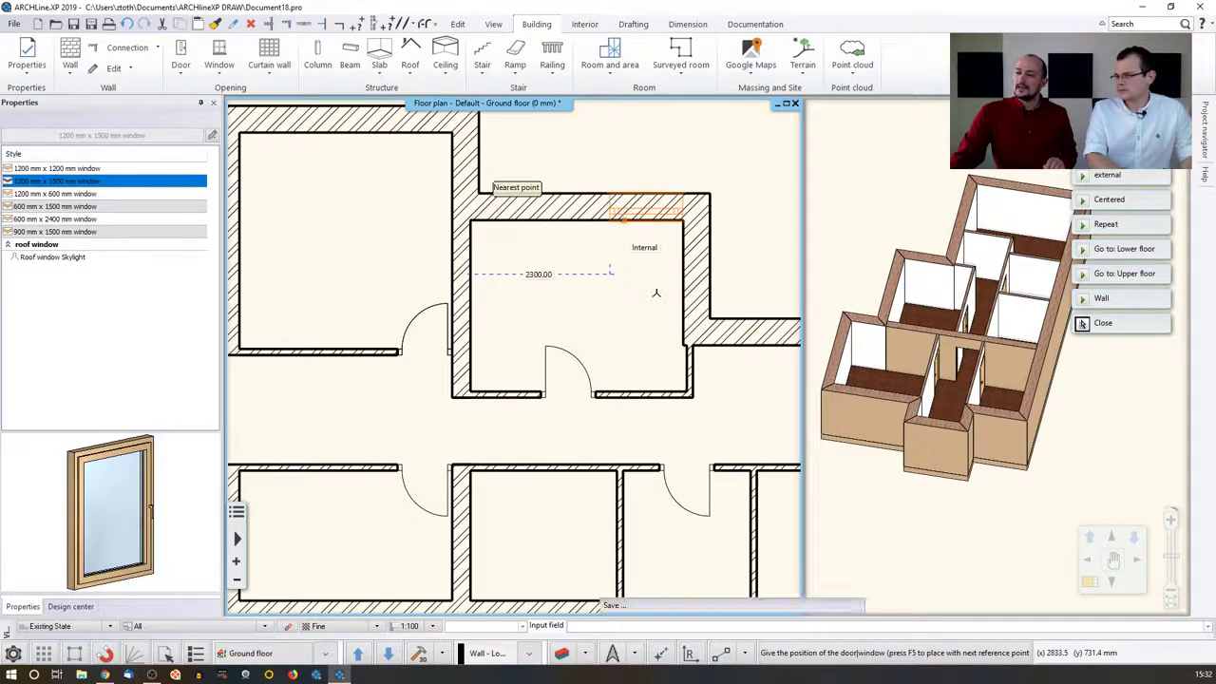
{"action": "left_click", "coordinate": [622, 215]}
{"action": "key", "text": "Escape"}
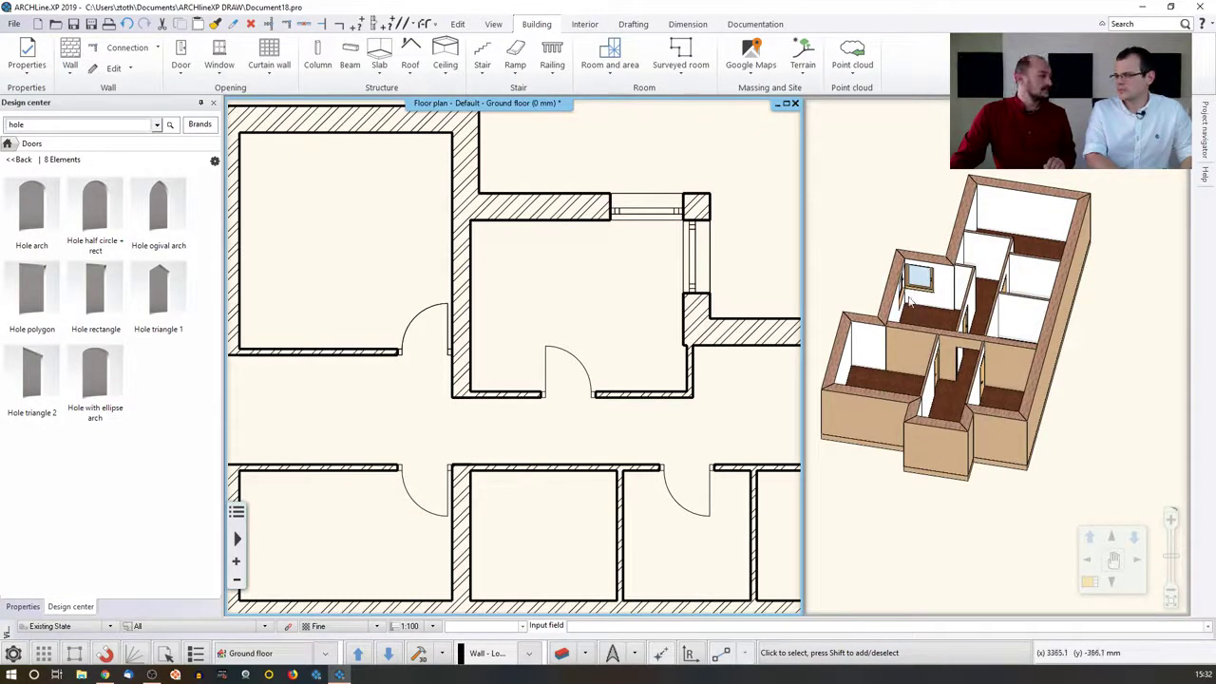
Place single 1200 mm x 1500 mm windows centred in the western rooms' north and south exterior walls and in both walls at the eastern room's northeast corner.
{"action": "middle_click_drag", "start_coordinate": [613, 245], "coordinate": [525, 258]}
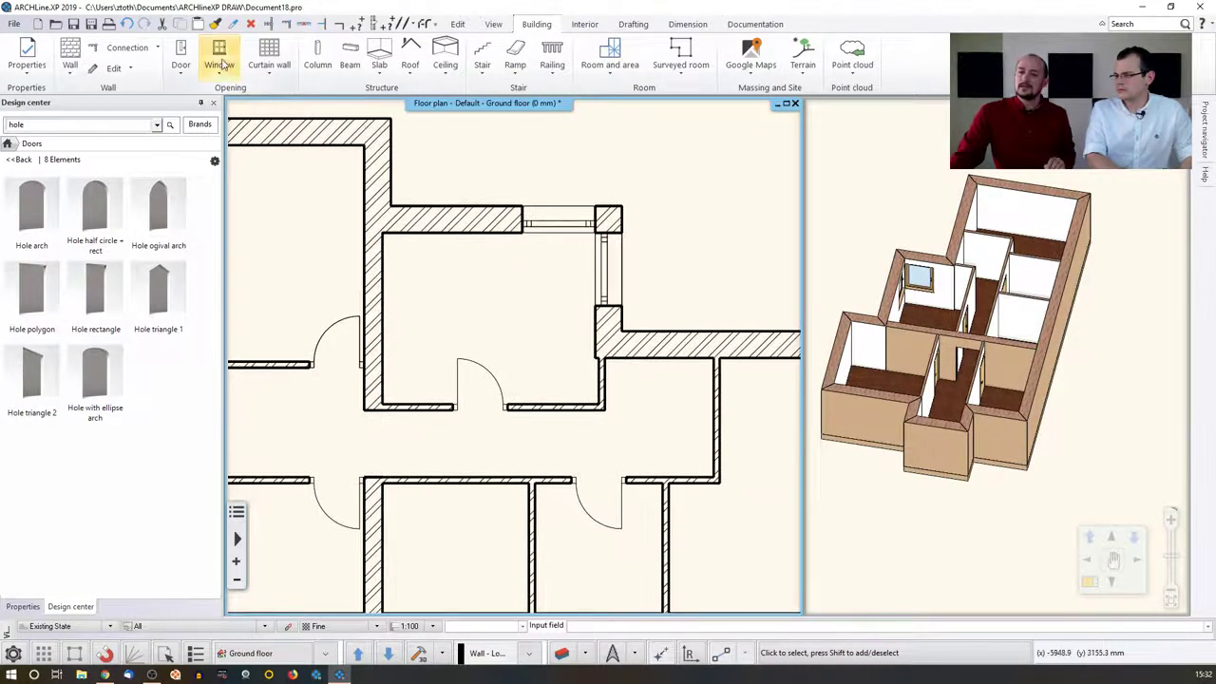
{"action": "left_click", "coordinate": [219, 59]}
{"action": "left_click", "coordinate": [217, 114]}
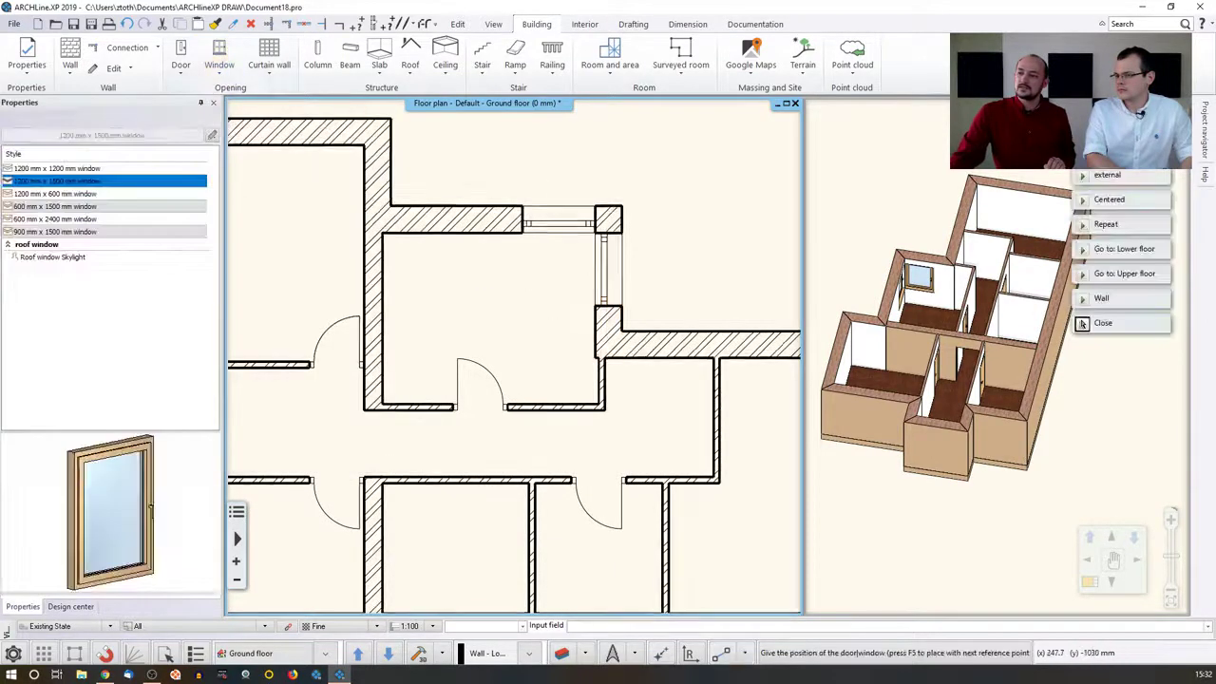
{"action": "middle_click_drag", "start_coordinate": [554, 281], "coordinate": [723, 312]}
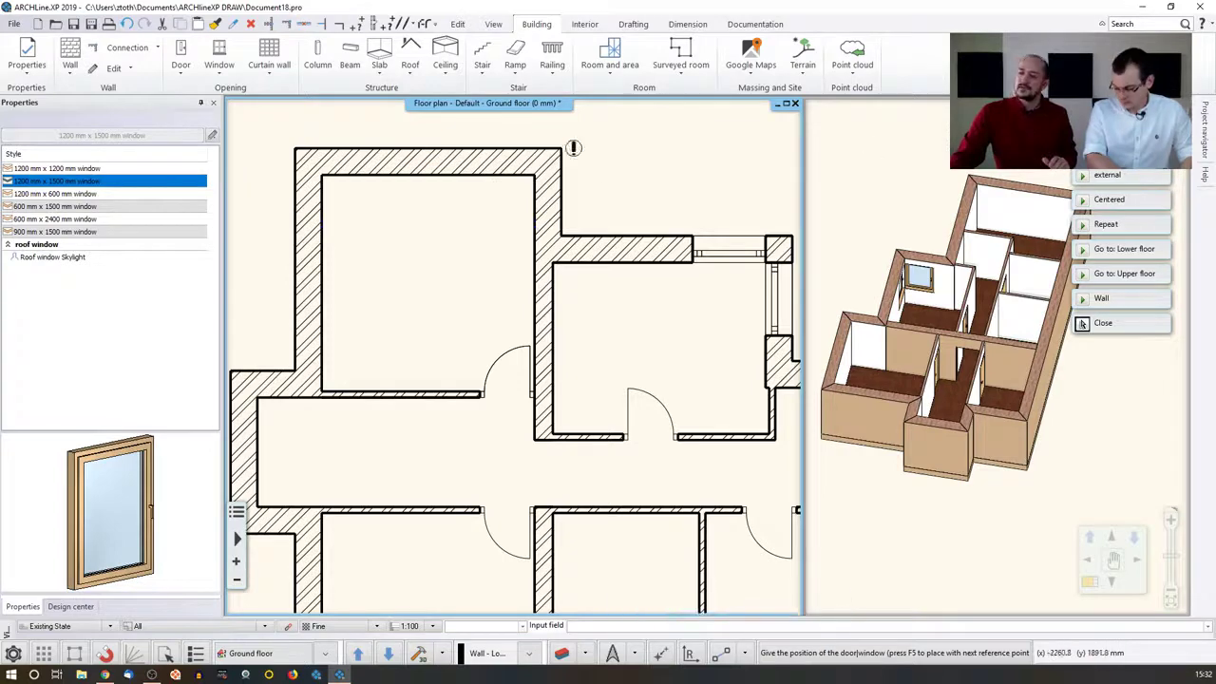
{"action": "middle_click_drag", "start_coordinate": [439, 283], "coordinate": [518, 150]}
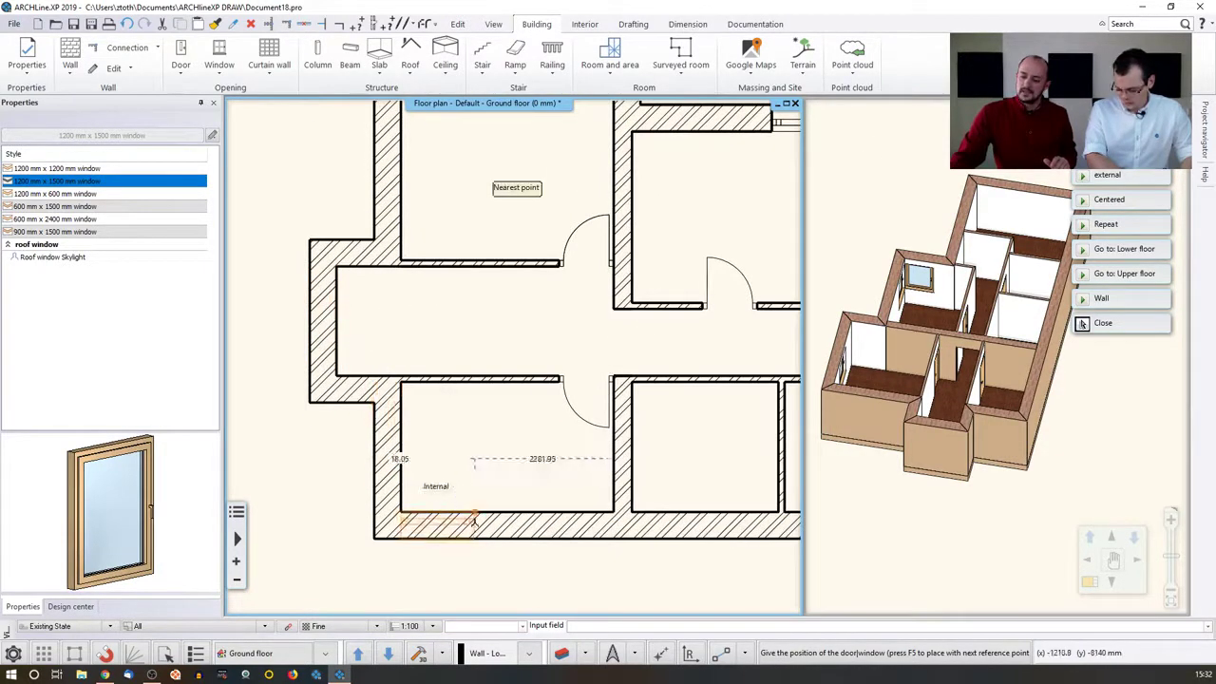
{"action": "middle_click_drag", "start_coordinate": [546, 514], "coordinate": [644, 392]}
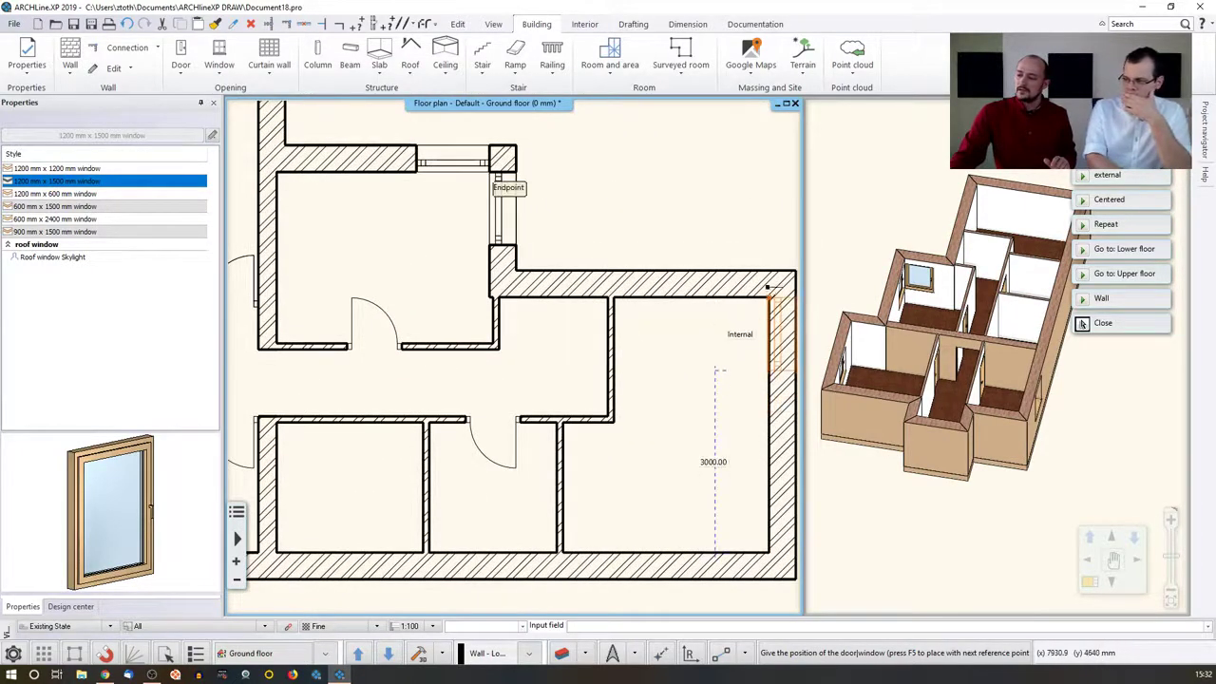
{"action": "left_click", "coordinate": [775, 337]}
{"action": "key", "text": "Escape"}
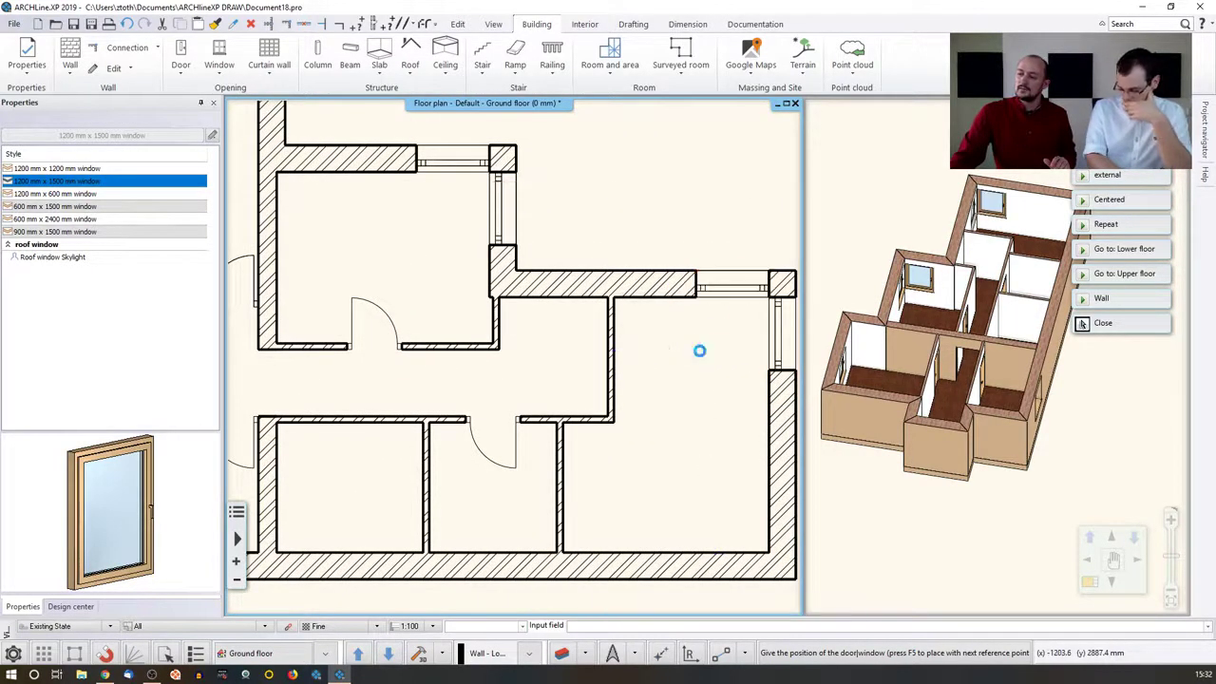
{"action": "scroll", "coordinate": [680, 352], "scroll_direction": "down", "scroll_amount": 2}
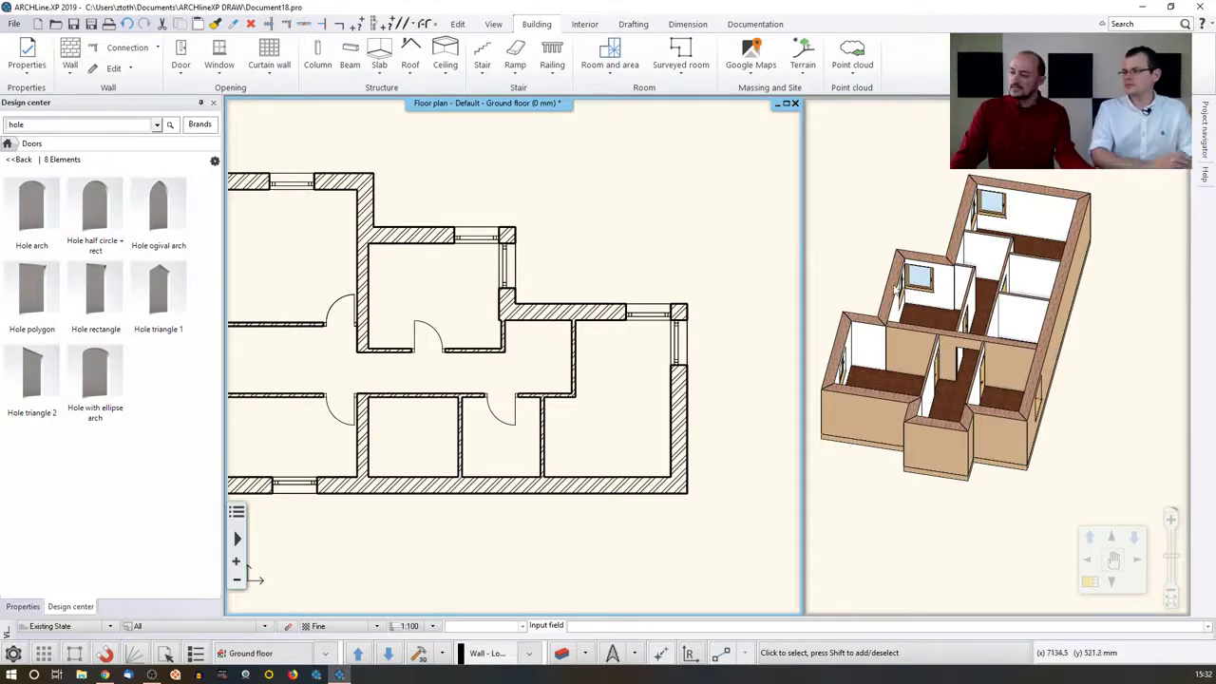
Join the two windows at the upper middle room's northeast corner into one corner window.
{"action": "middle_click_drag", "start_coordinate": [896, 290], "coordinate": [980, 196]}
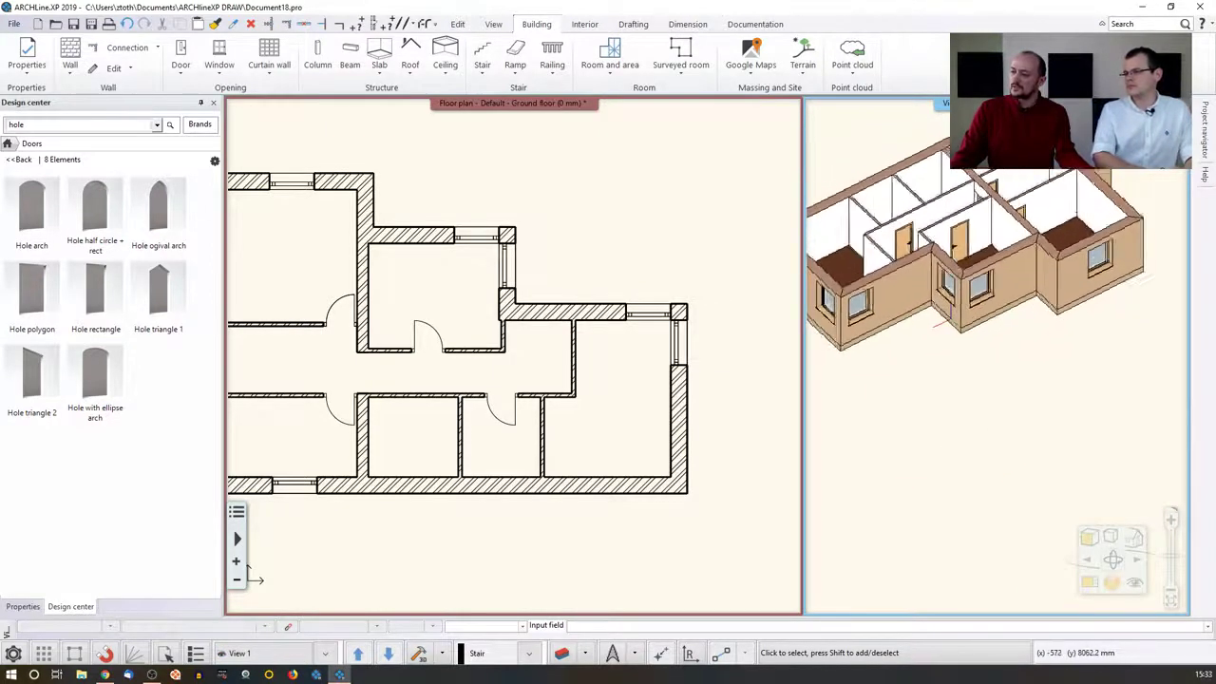
{"action": "scroll", "coordinate": [998, 331], "scroll_direction": "up", "scroll_amount": 4}
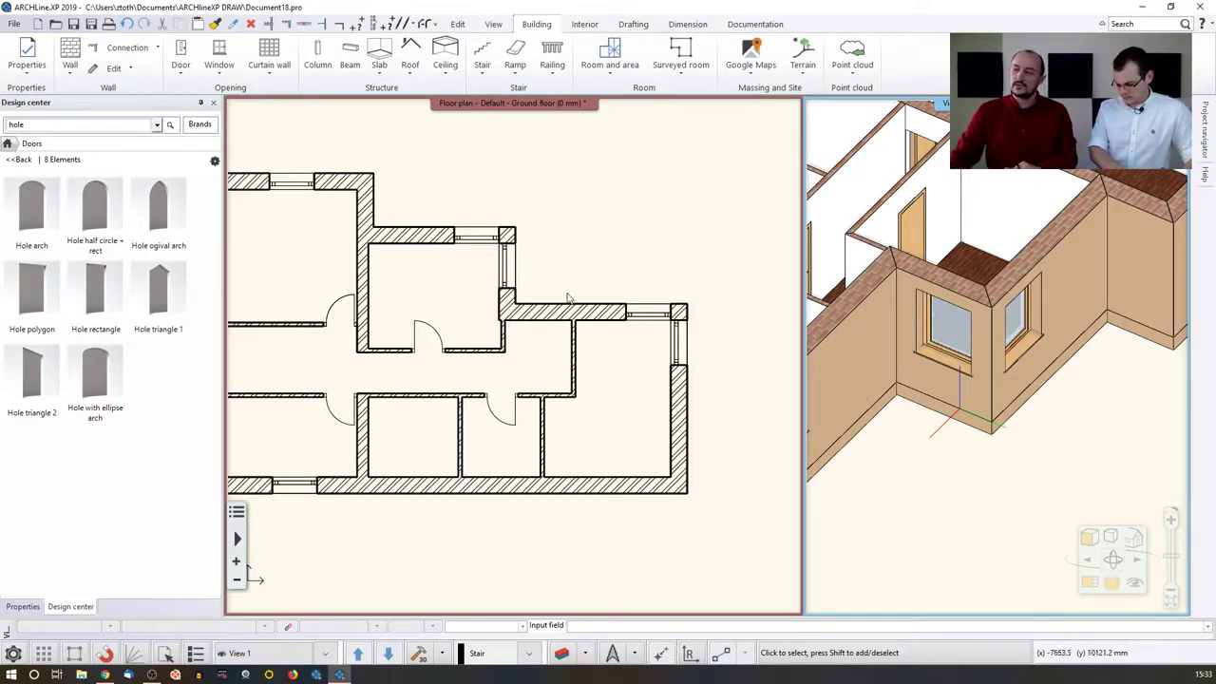
{"action": "left_click", "coordinate": [219, 58]}
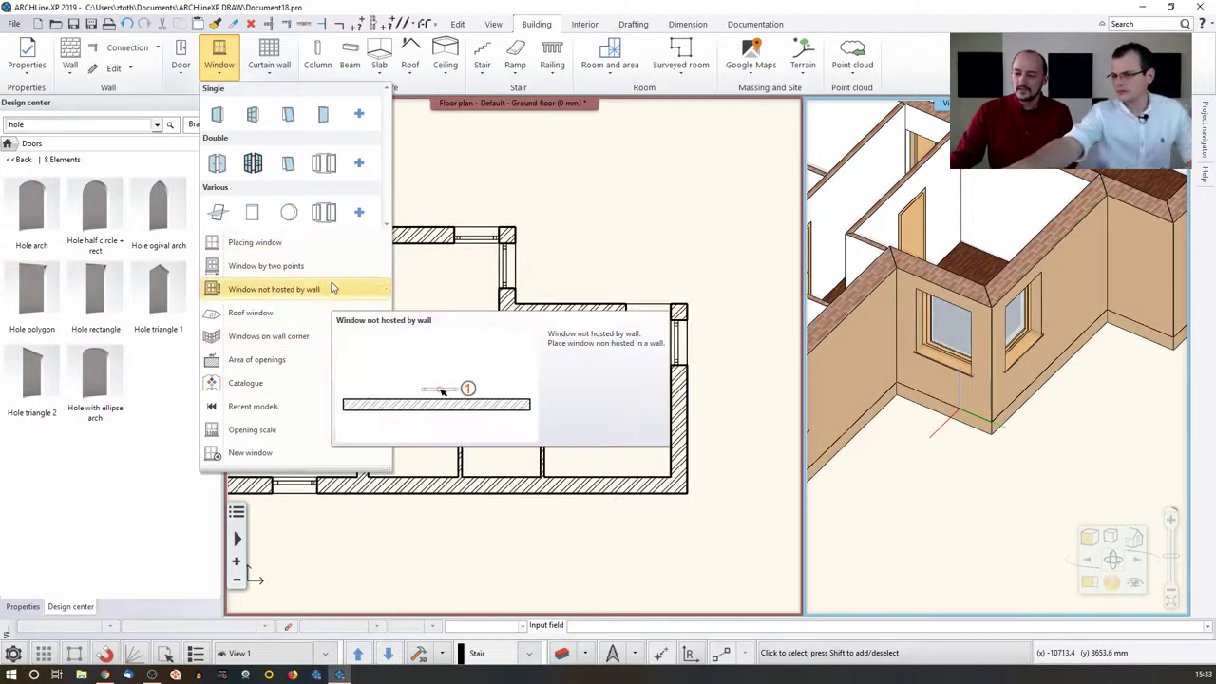
{"action": "mouse_move", "coordinate": [297, 338]}
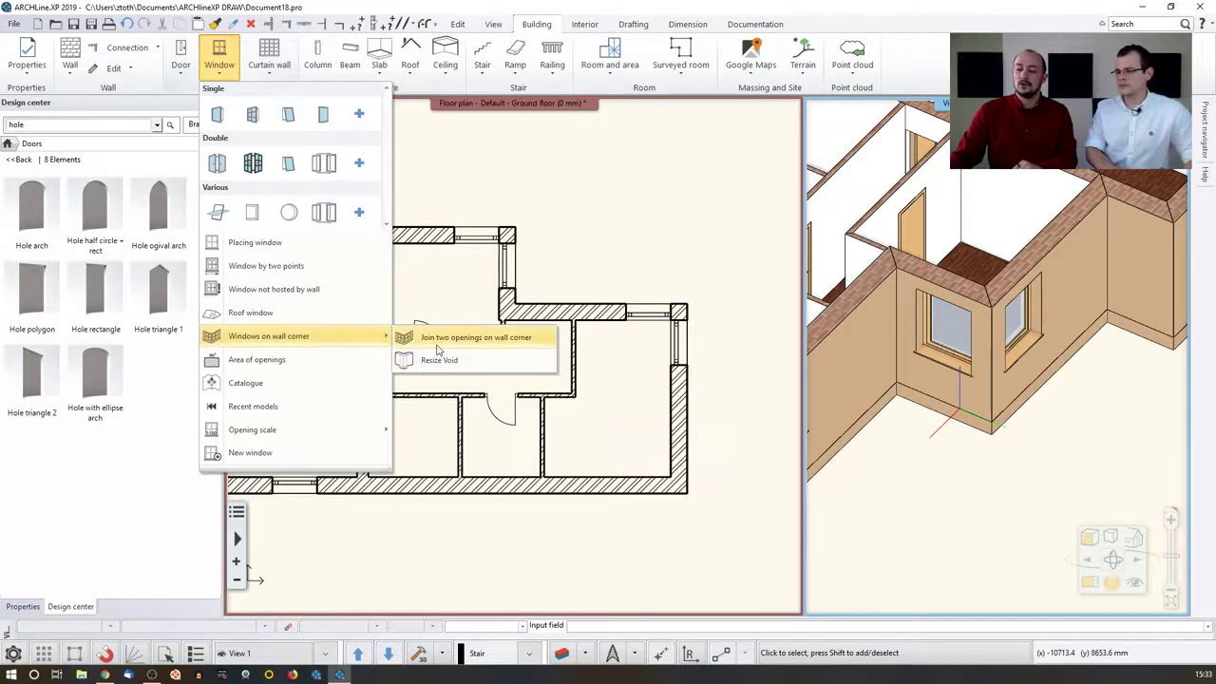
{"action": "mouse_move", "coordinate": [438, 350]}
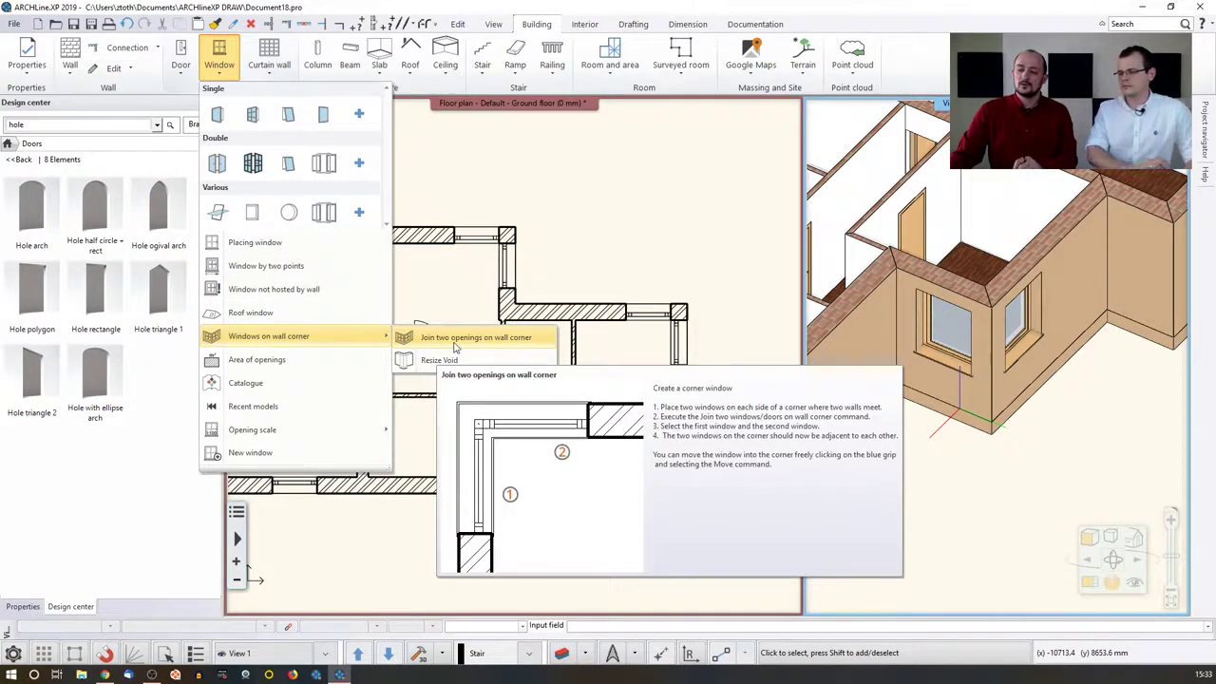
{"action": "left_click", "coordinate": [449, 341]}
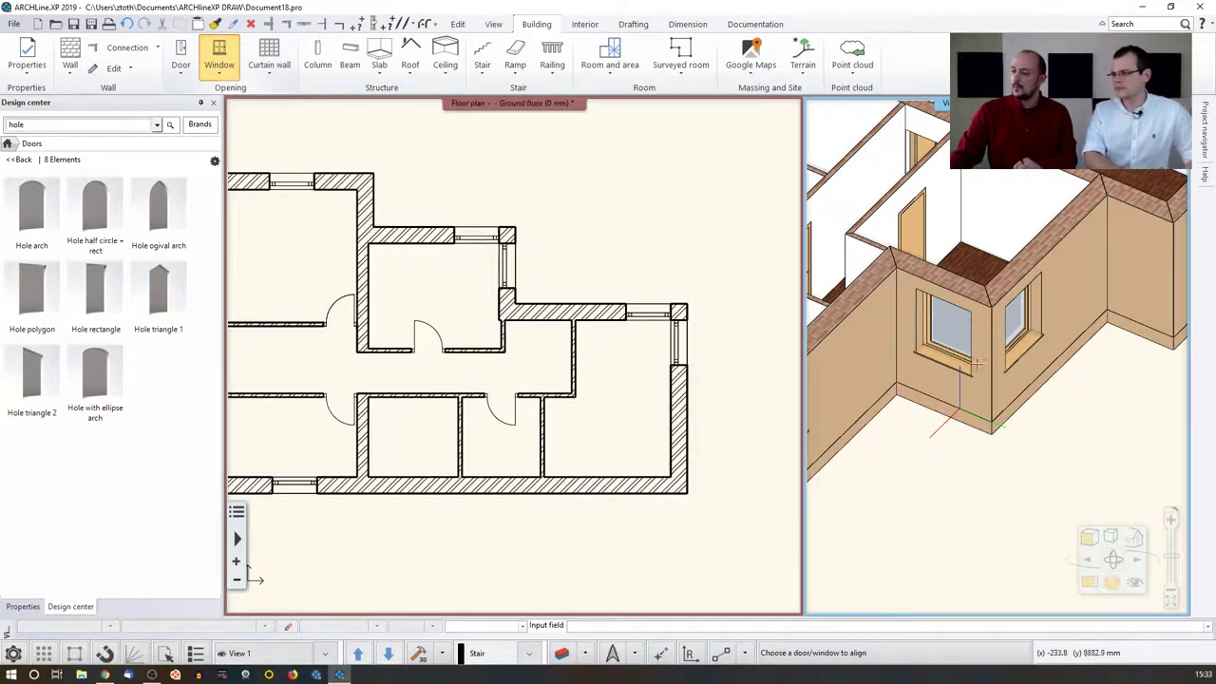
{"action": "left_click", "coordinate": [955, 325]}
{"action": "left_click", "coordinate": [1021, 327]}
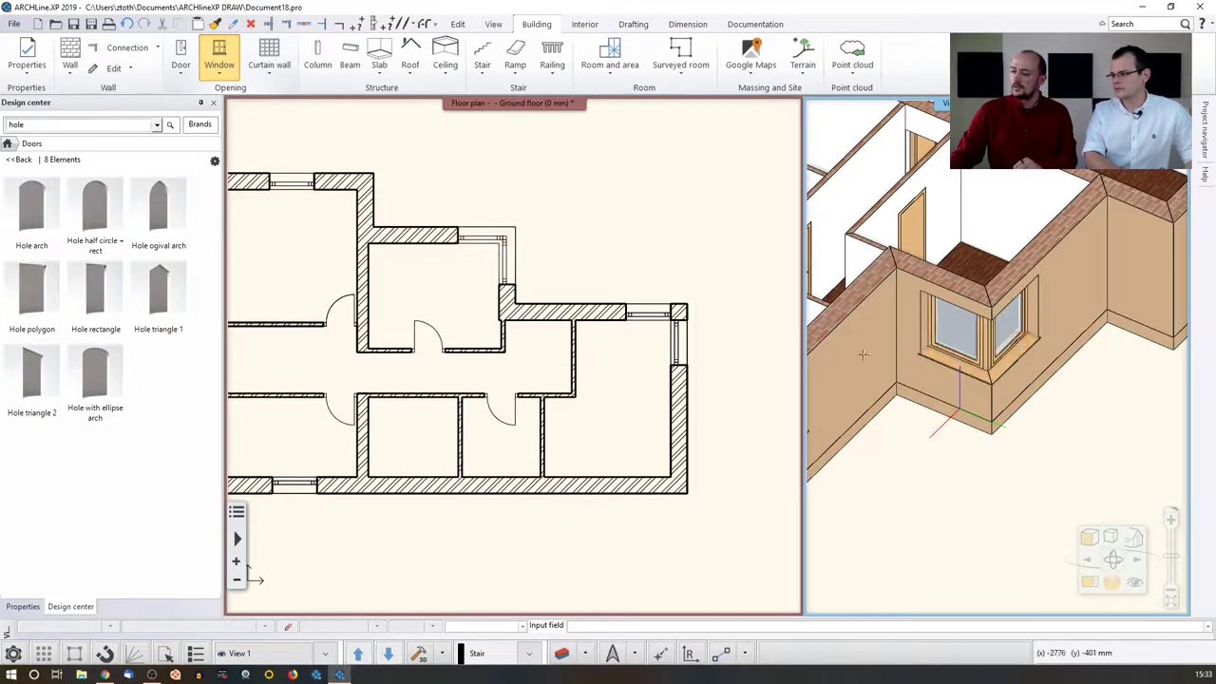
Join the two windows at the eastern room's northeast corner into a corner window, and check the result in 3D.
{"action": "left_click", "coordinate": [592, 272]}
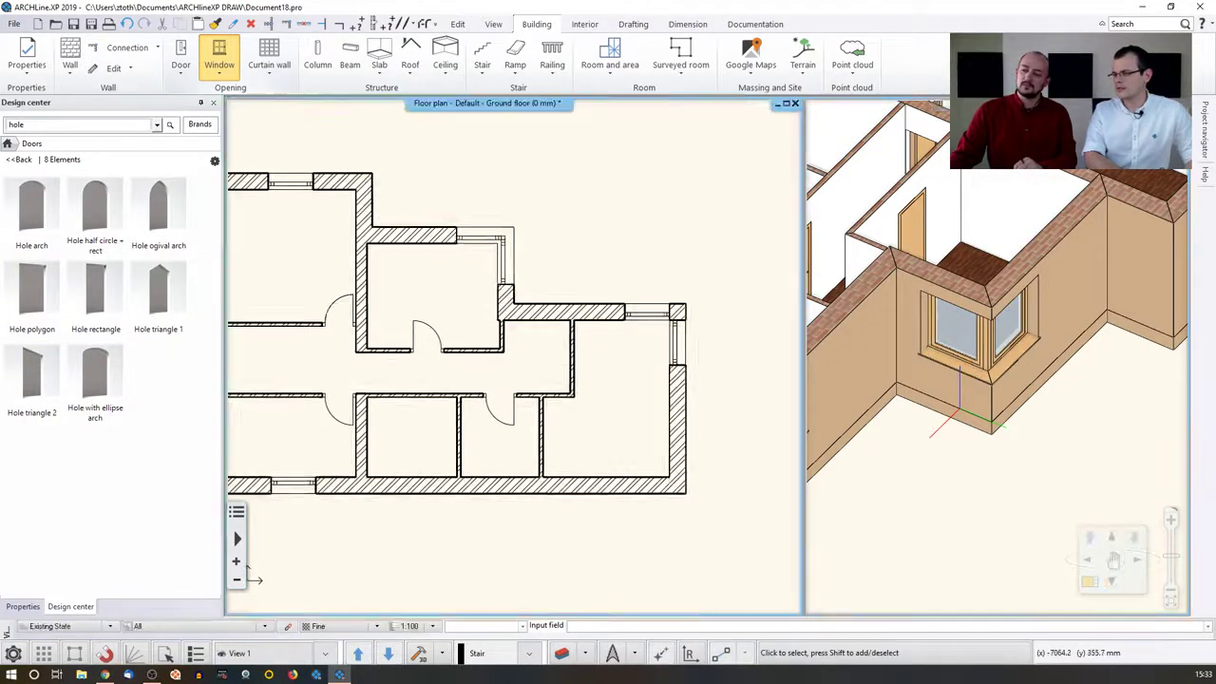
{"action": "left_click", "coordinate": [221, 72]}
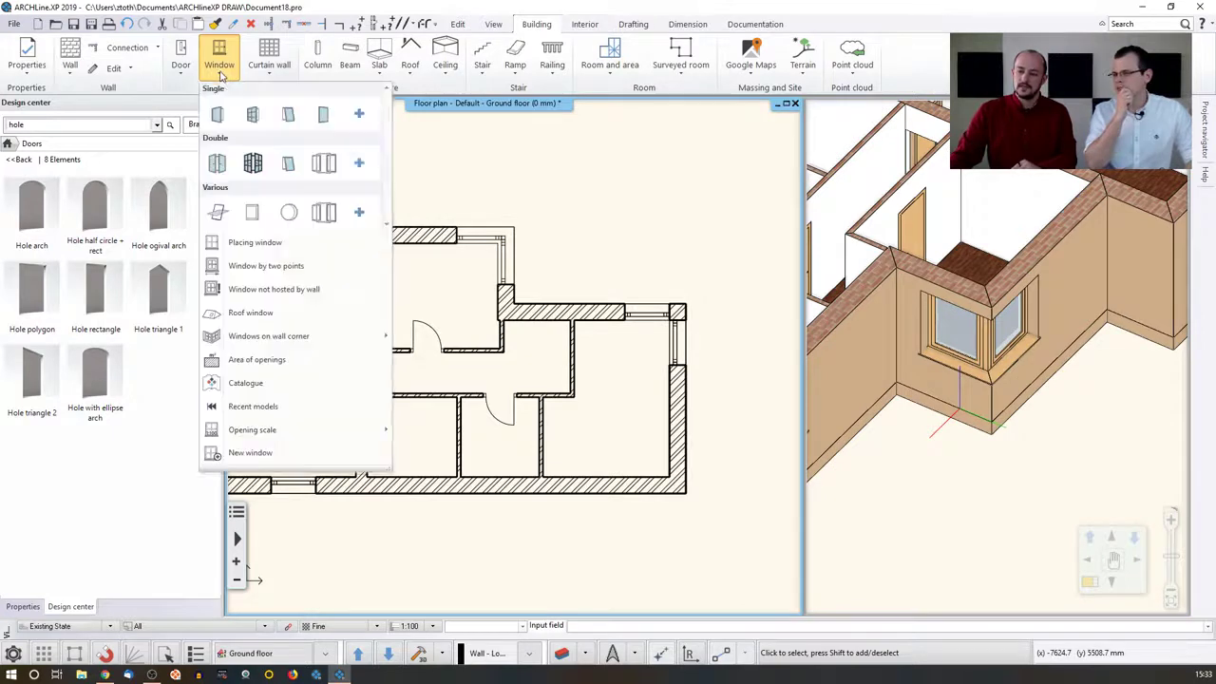
{"action": "mouse_move", "coordinate": [271, 338]}
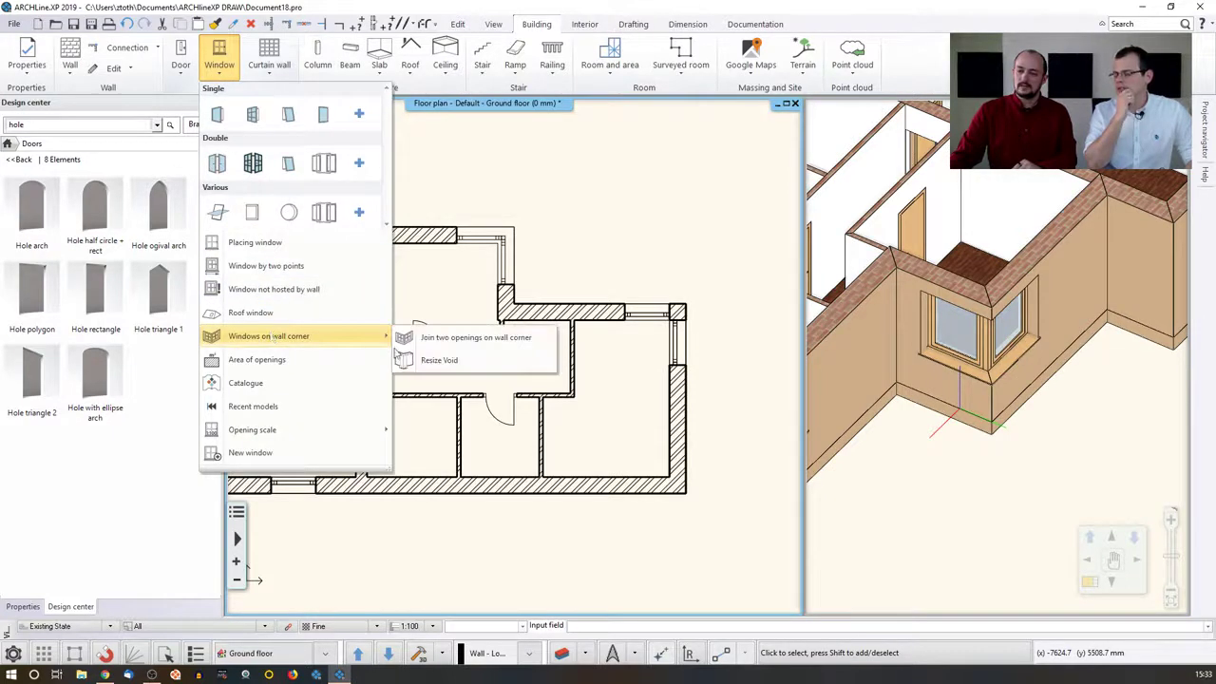
{"action": "left_click", "coordinate": [466, 337]}
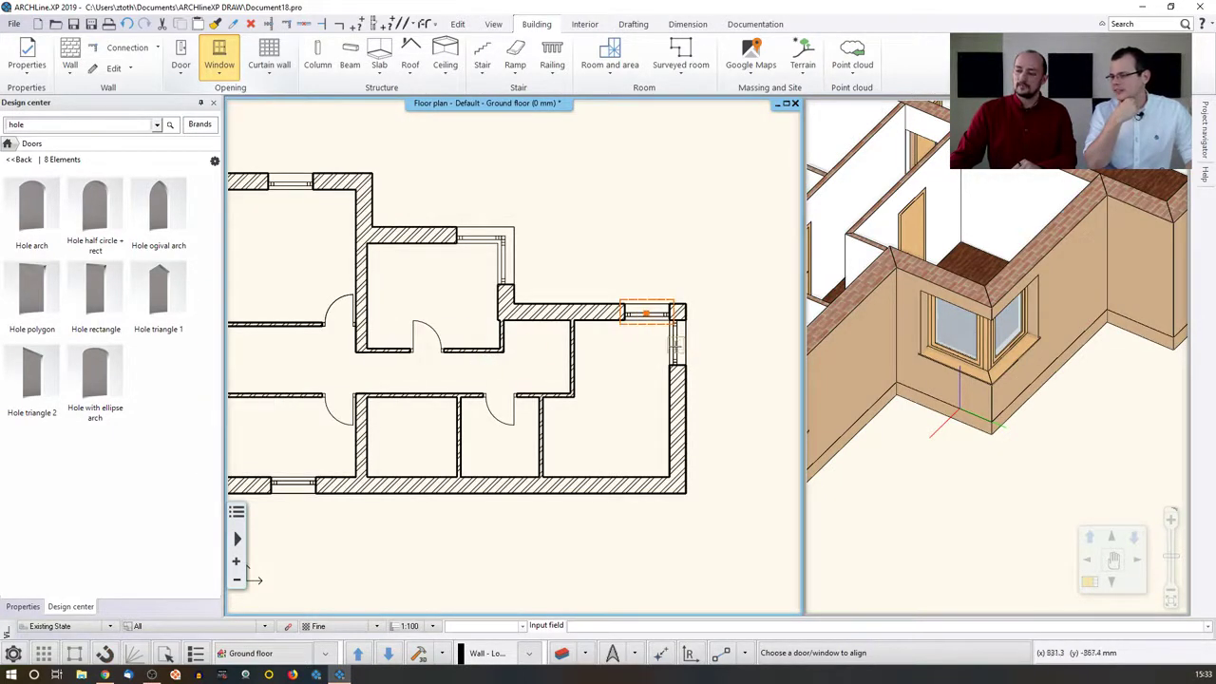
{"action": "left_click", "coordinate": [646, 314]}
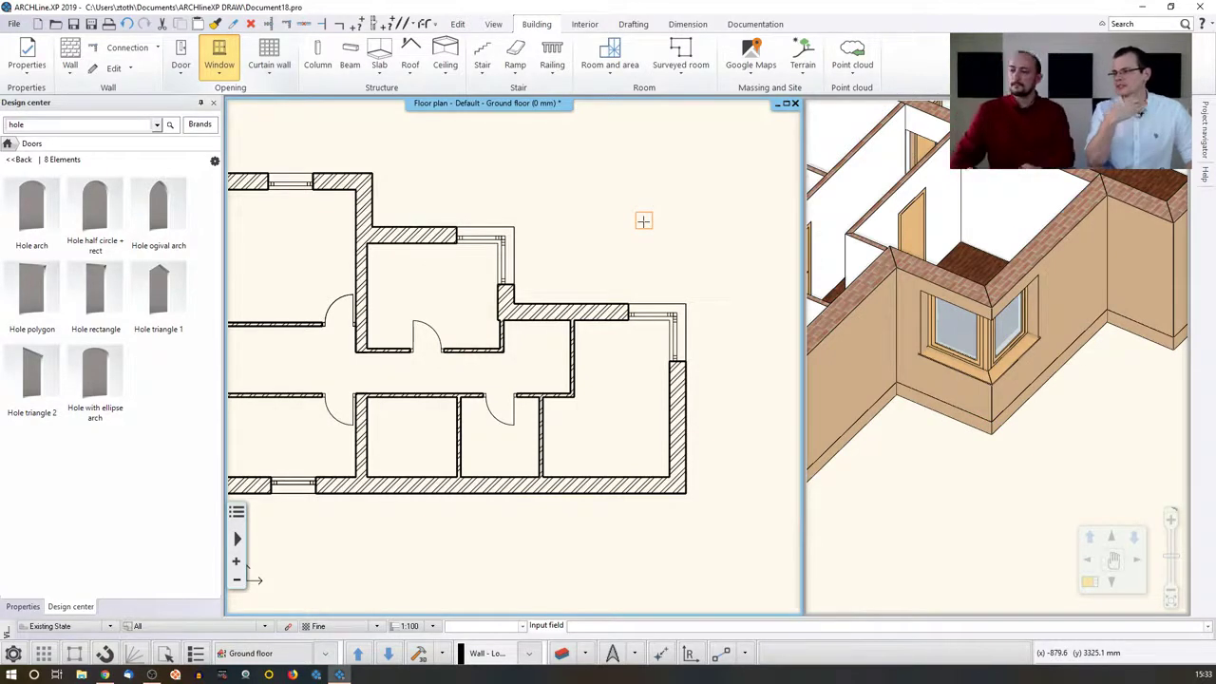
{"action": "left_click", "coordinate": [870, 276]}
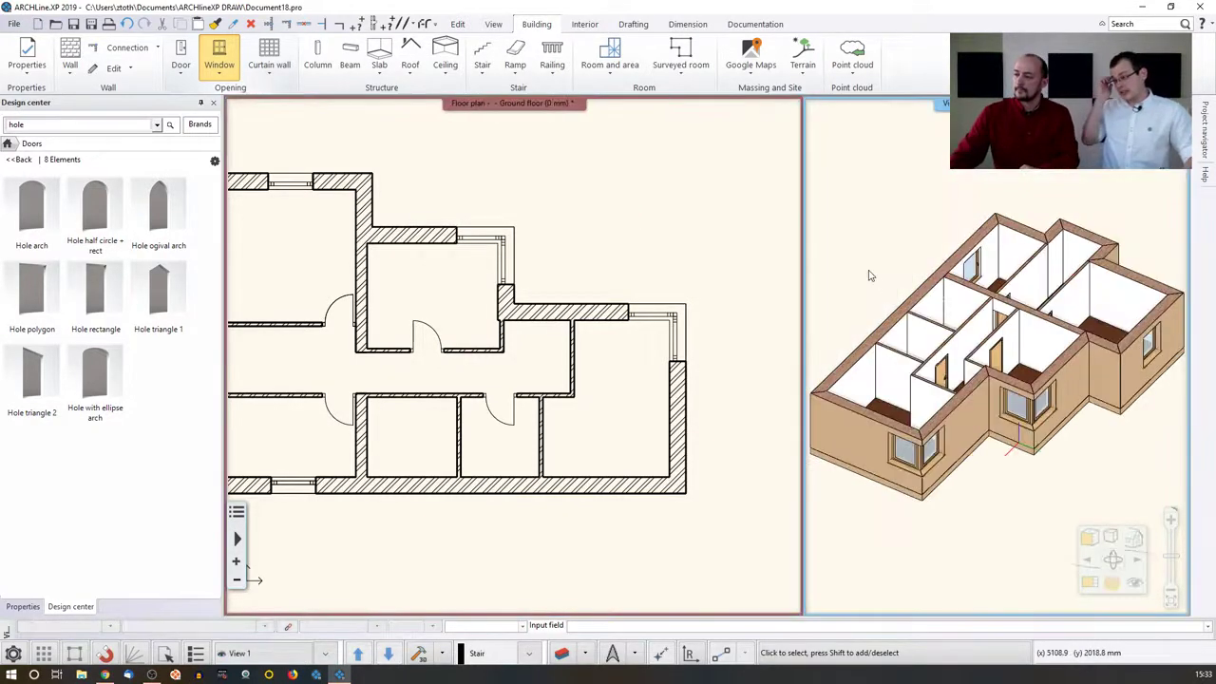
Place a single 900 x 2100 mm door in the exterior wall at the corridor's north side, beside the upper middle room.
{"action": "left_click", "coordinate": [662, 304]}
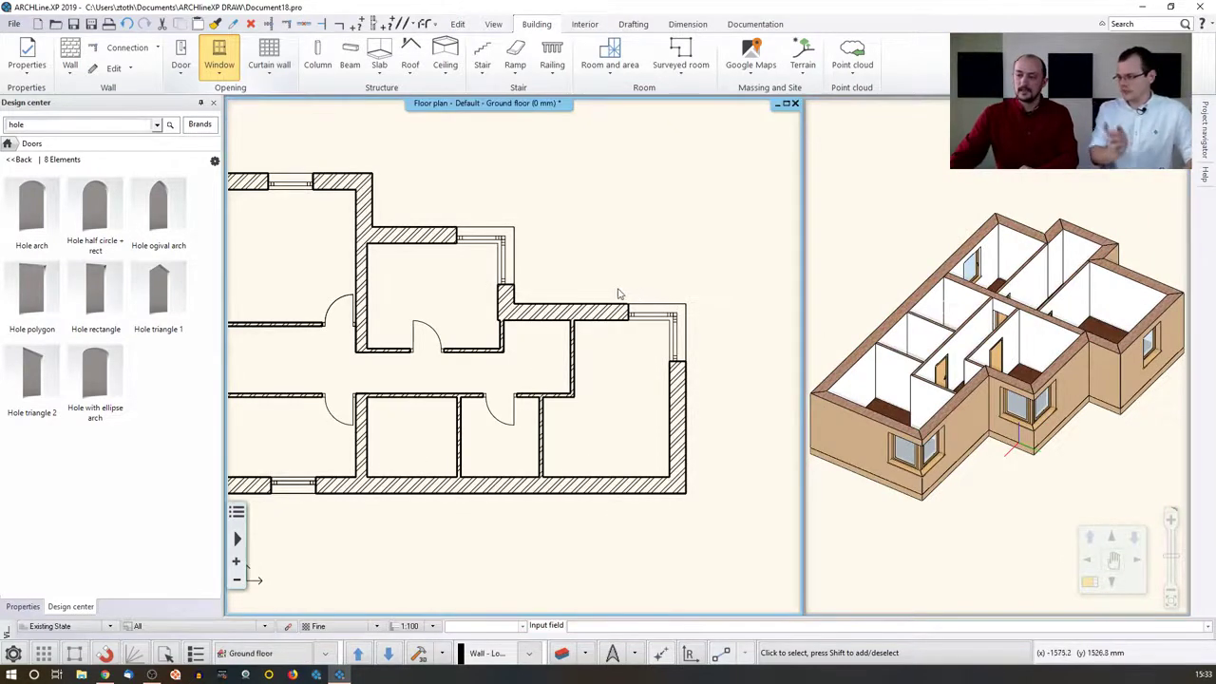
{"action": "left_click", "coordinate": [183, 60]}
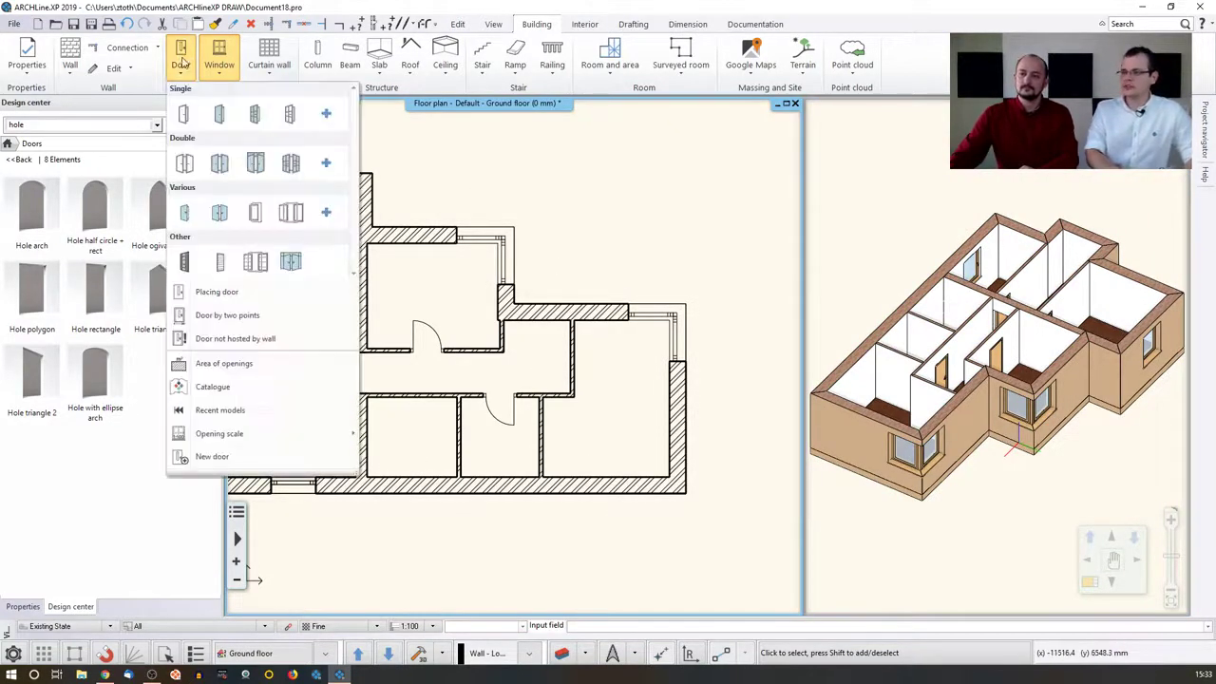
{"action": "left_click", "coordinate": [184, 113]}
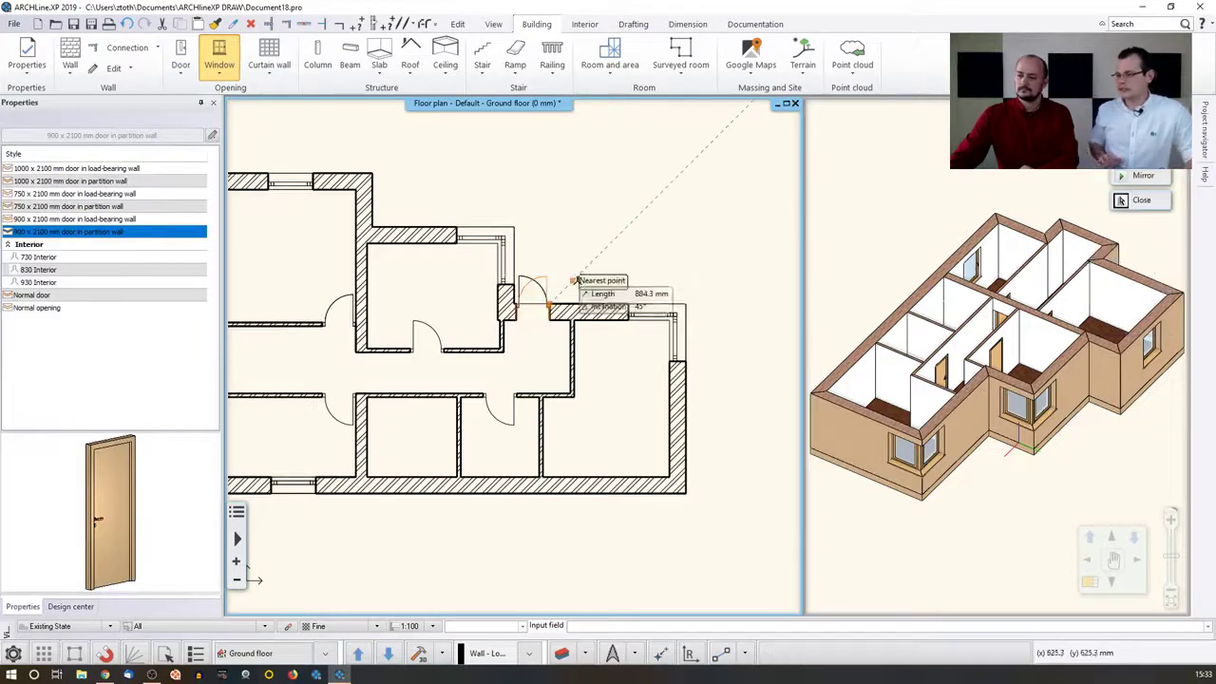
{"action": "right_click", "coordinate": [589, 230]}
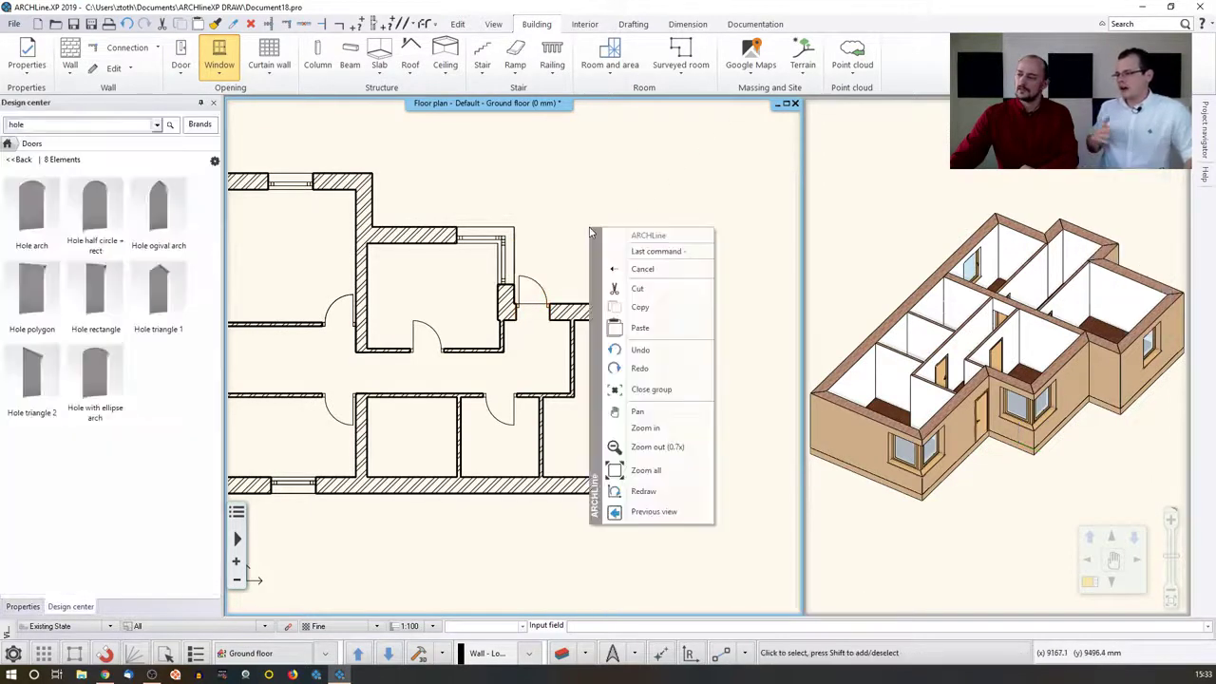
{"action": "key", "text": "Escape"}
{"action": "scroll", "coordinate": [562, 235], "scroll_direction": "down", "scroll_amount": 3}
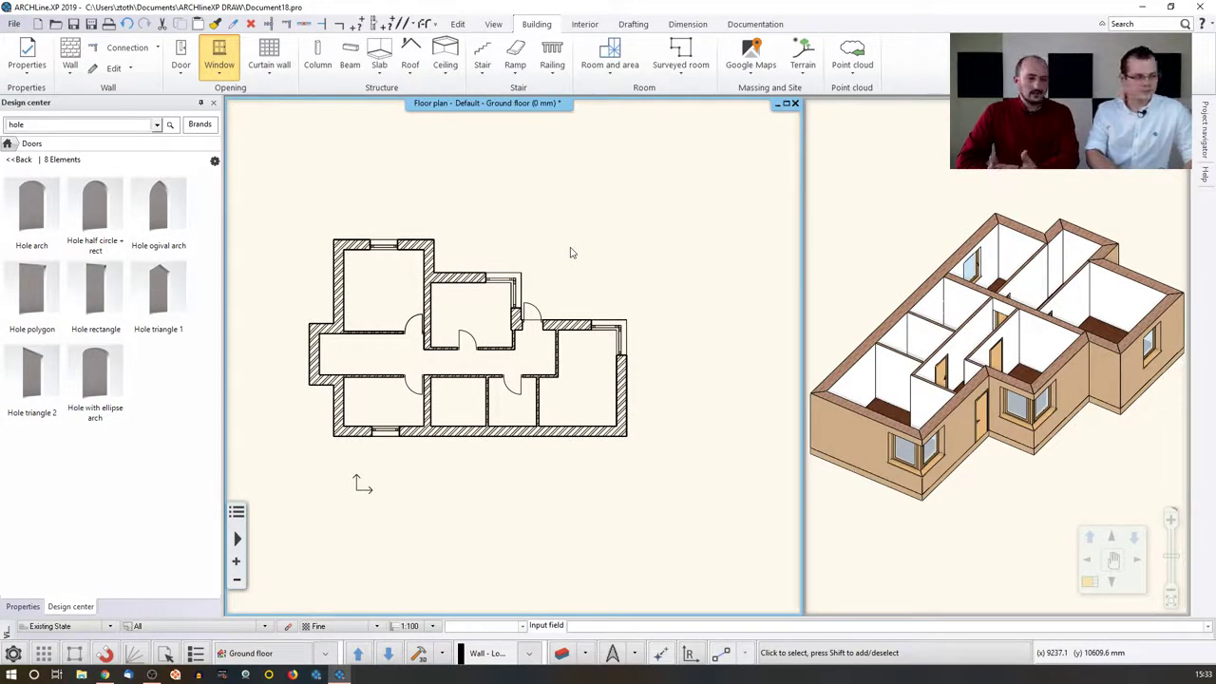
Examine the new exterior door's main parameters and basic geometry settings, and the available door types and placement options.
{"action": "left_click", "coordinate": [538, 314]}
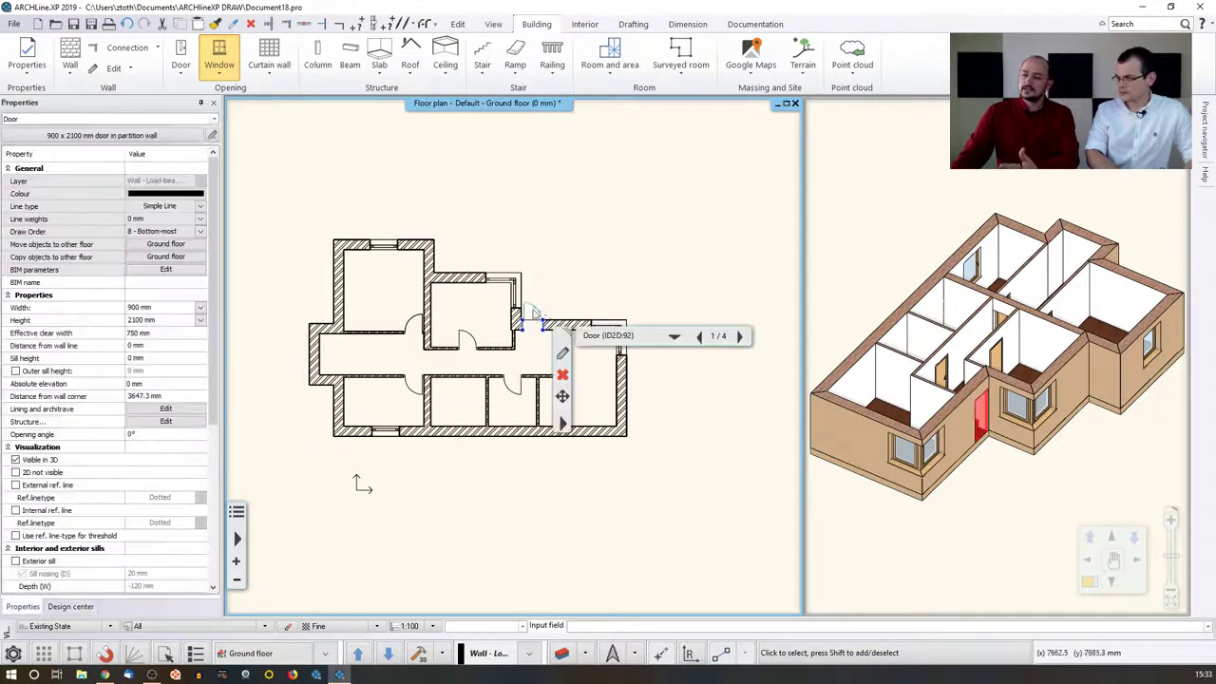
{"action": "left_click", "coordinate": [562, 351]}
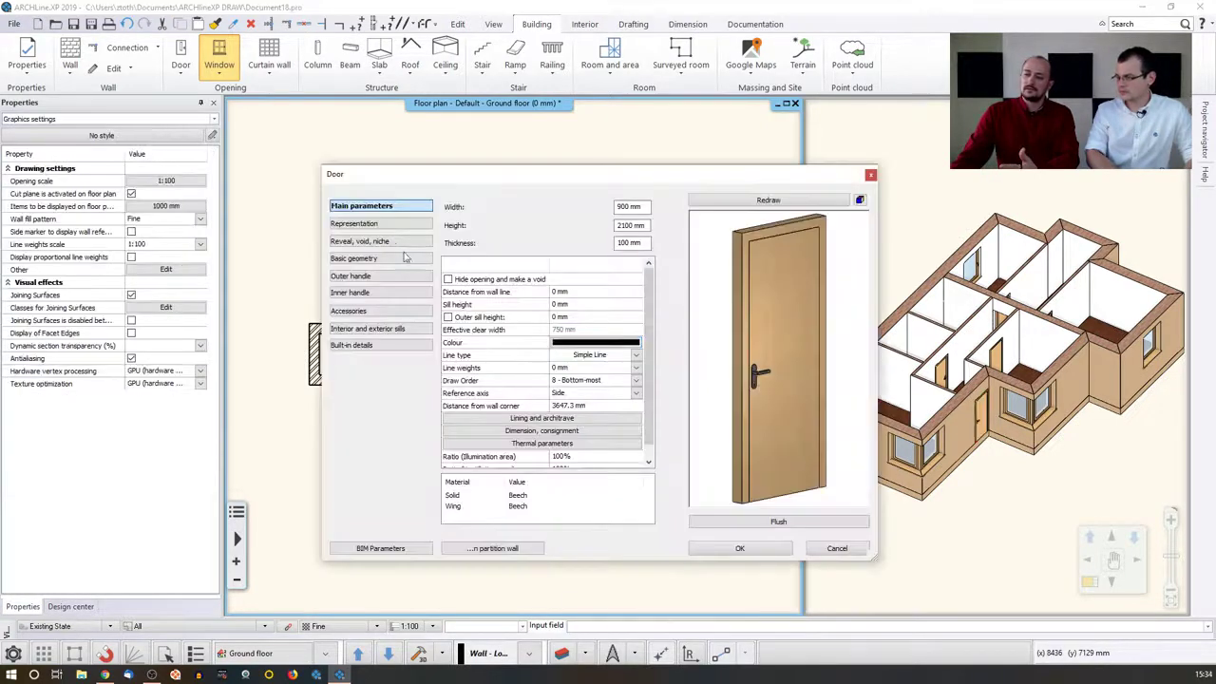
{"action": "left_click", "coordinate": [351, 259]}
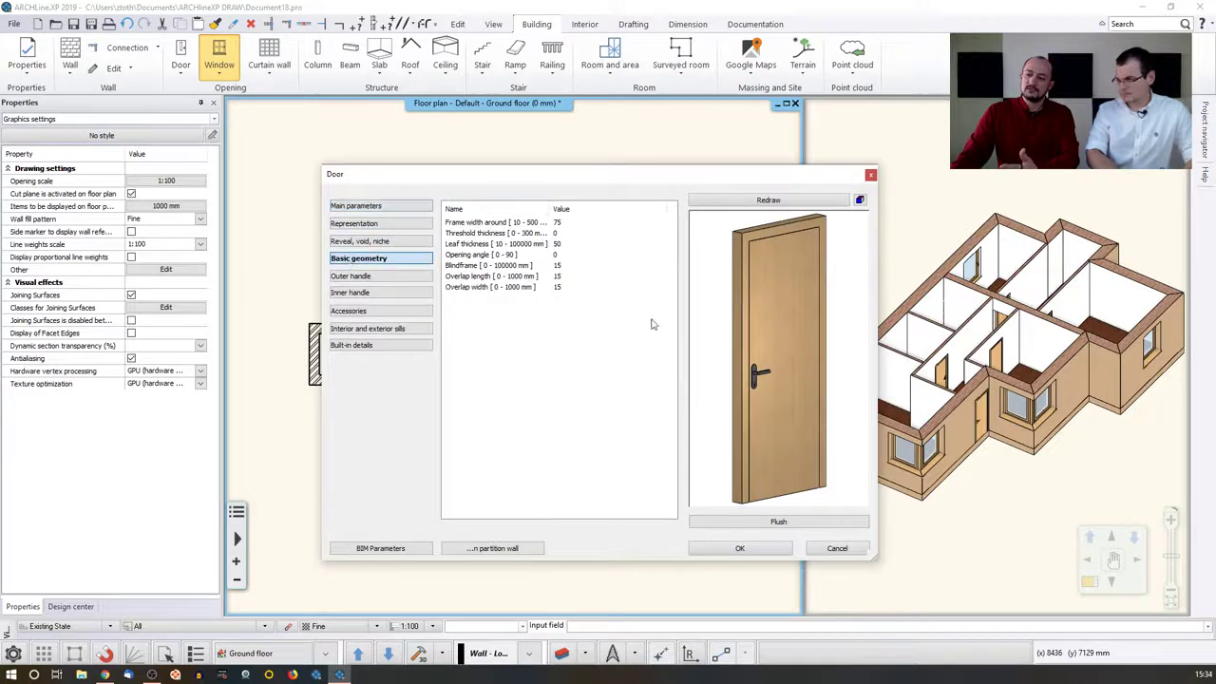
{"action": "left_click", "coordinate": [825, 550]}
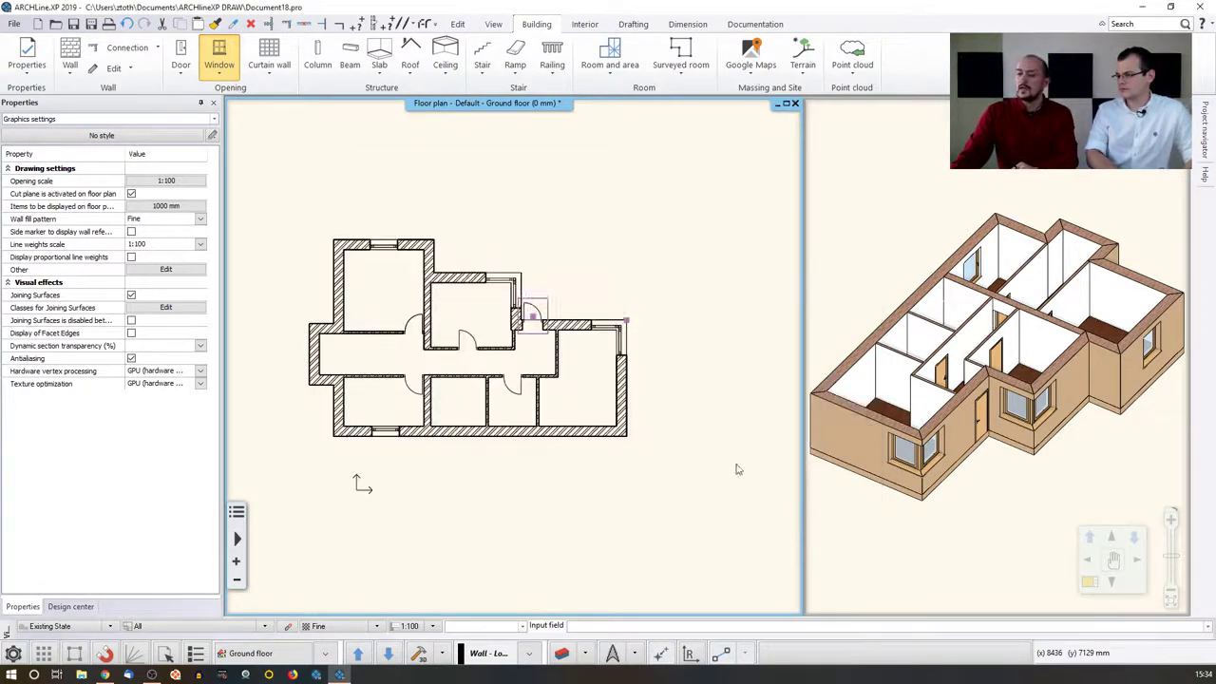
{"action": "left_click", "coordinate": [181, 63]}
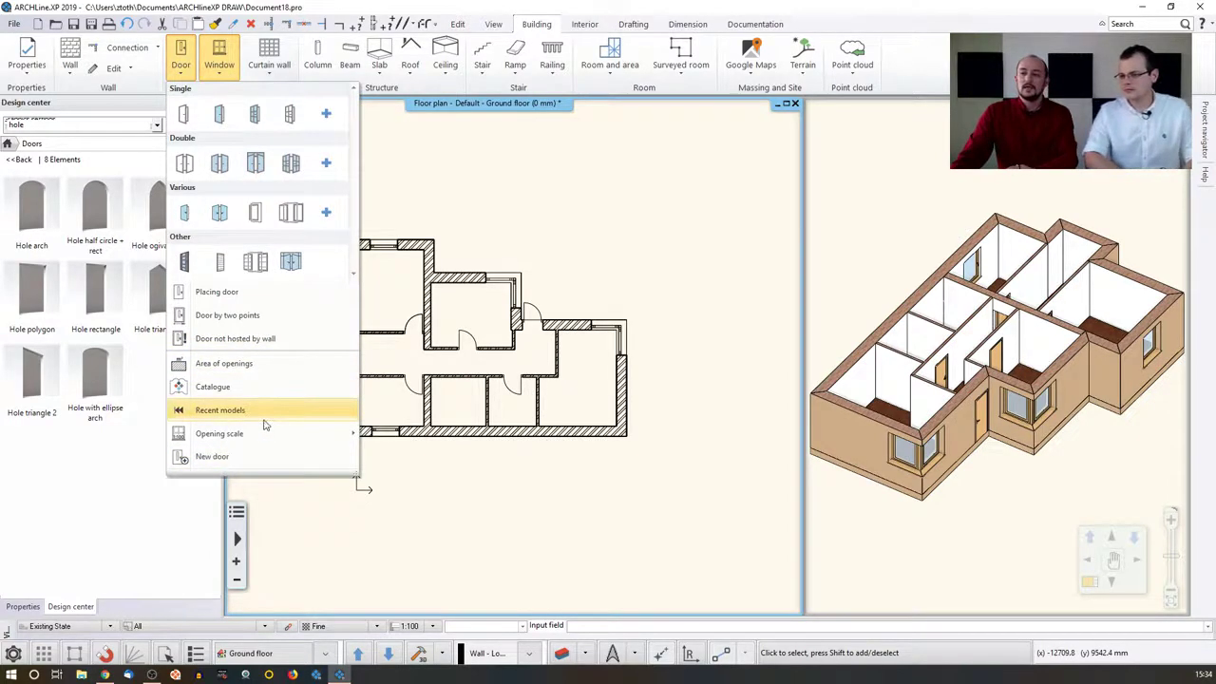
{"action": "left_click", "coordinate": [438, 196]}
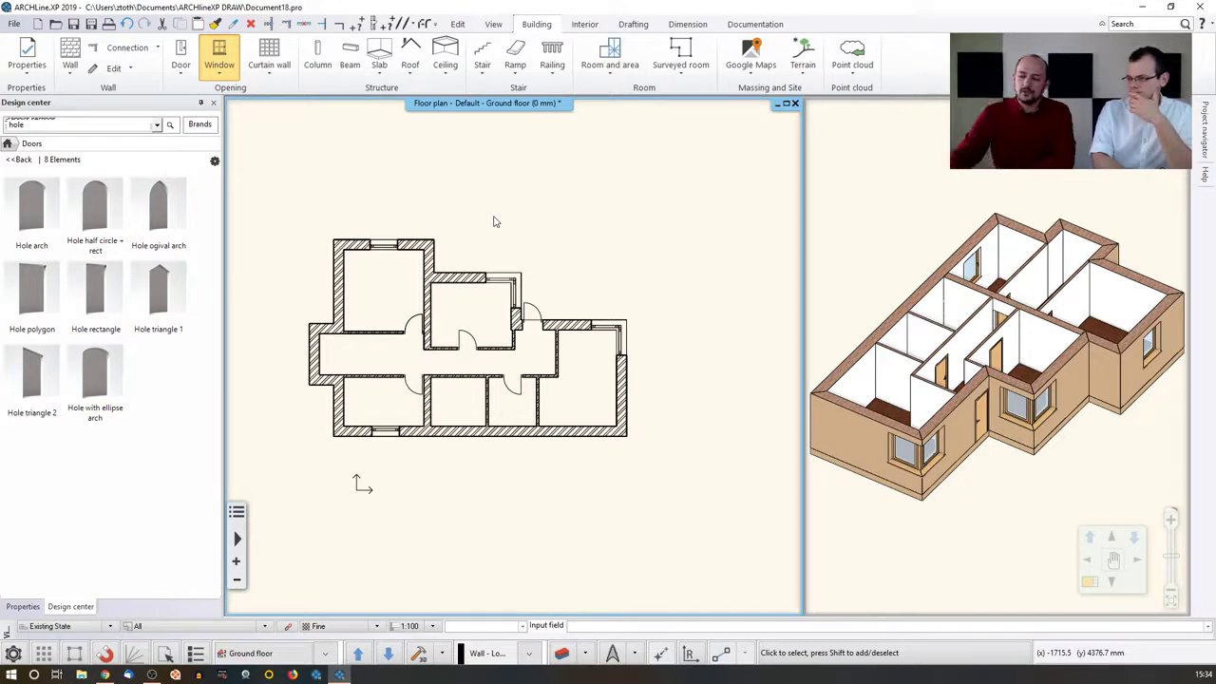
Offset the slab's north edge at the exterior door outward by 2060 mm, level with the upper middle room's northeast corner.
{"action": "left_click", "coordinate": [574, 436]}
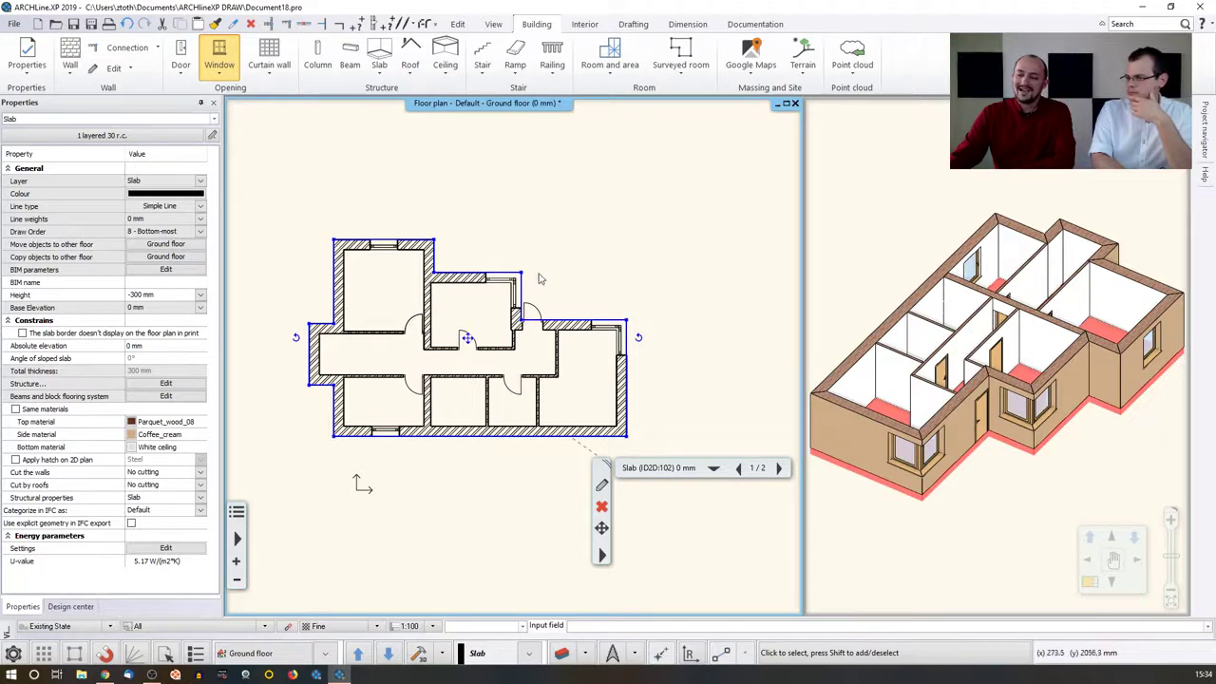
{"action": "scroll", "coordinate": [555, 332], "scroll_direction": "up", "scroll_amount": 1}
{"action": "right_click", "coordinate": [548, 336]}
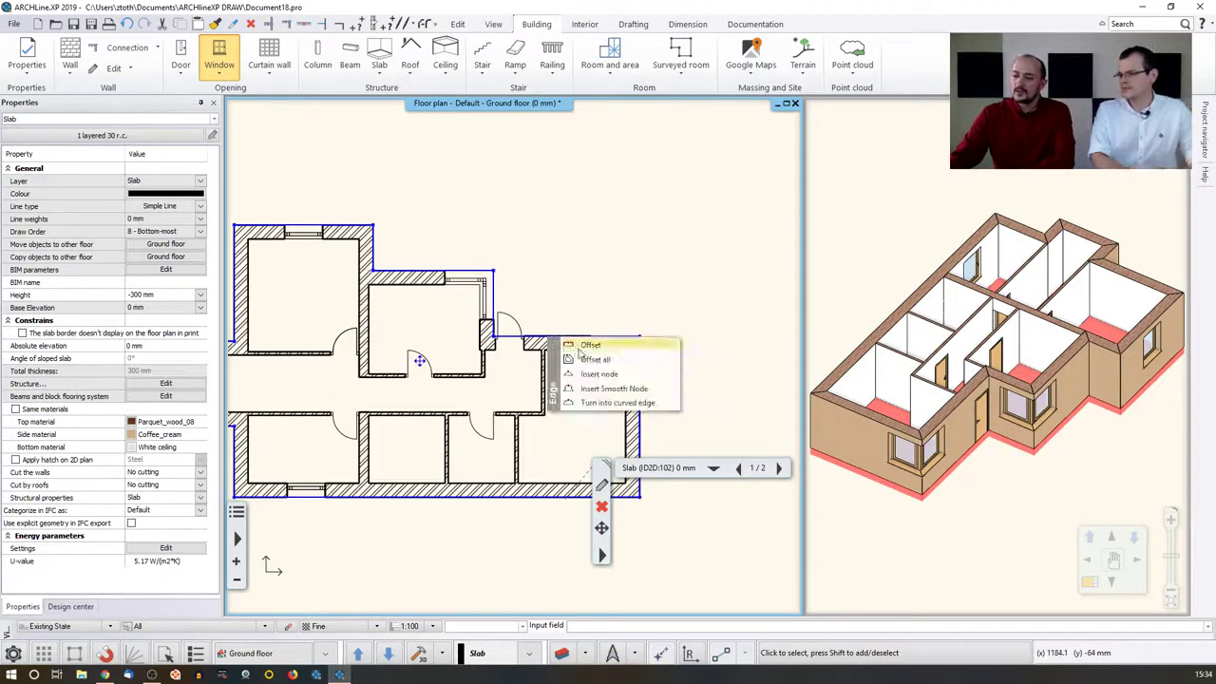
{"action": "left_click", "coordinate": [579, 349]}
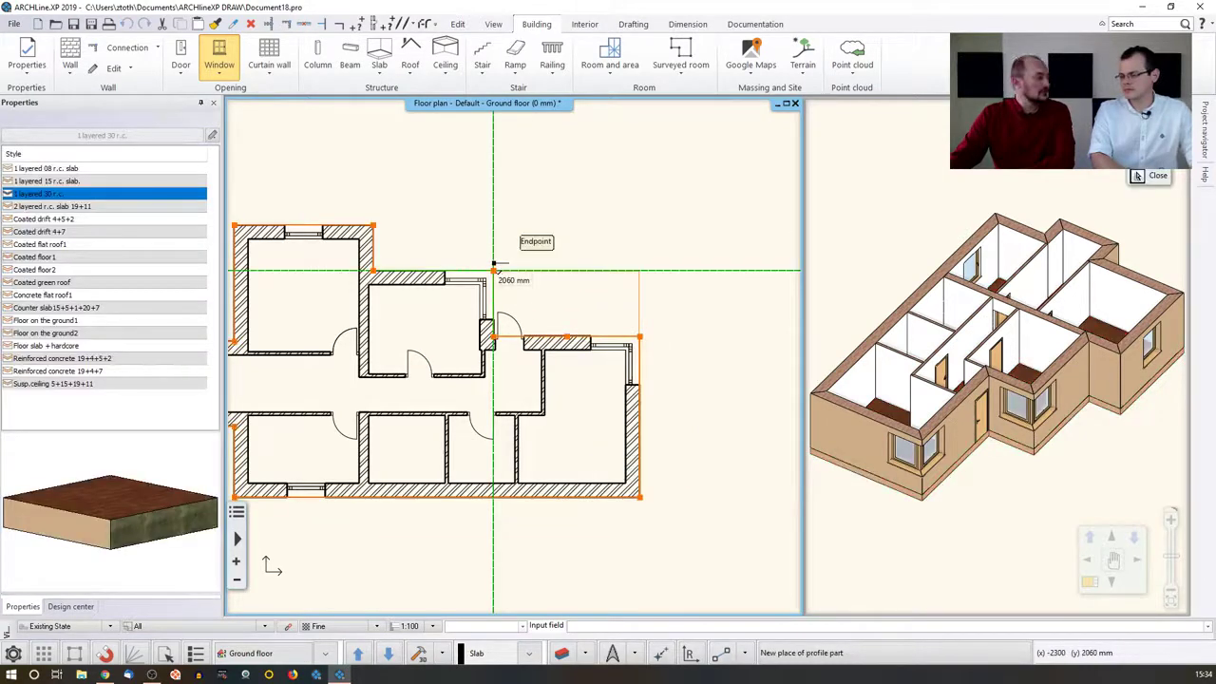
{"action": "left_click", "coordinate": [494, 269]}
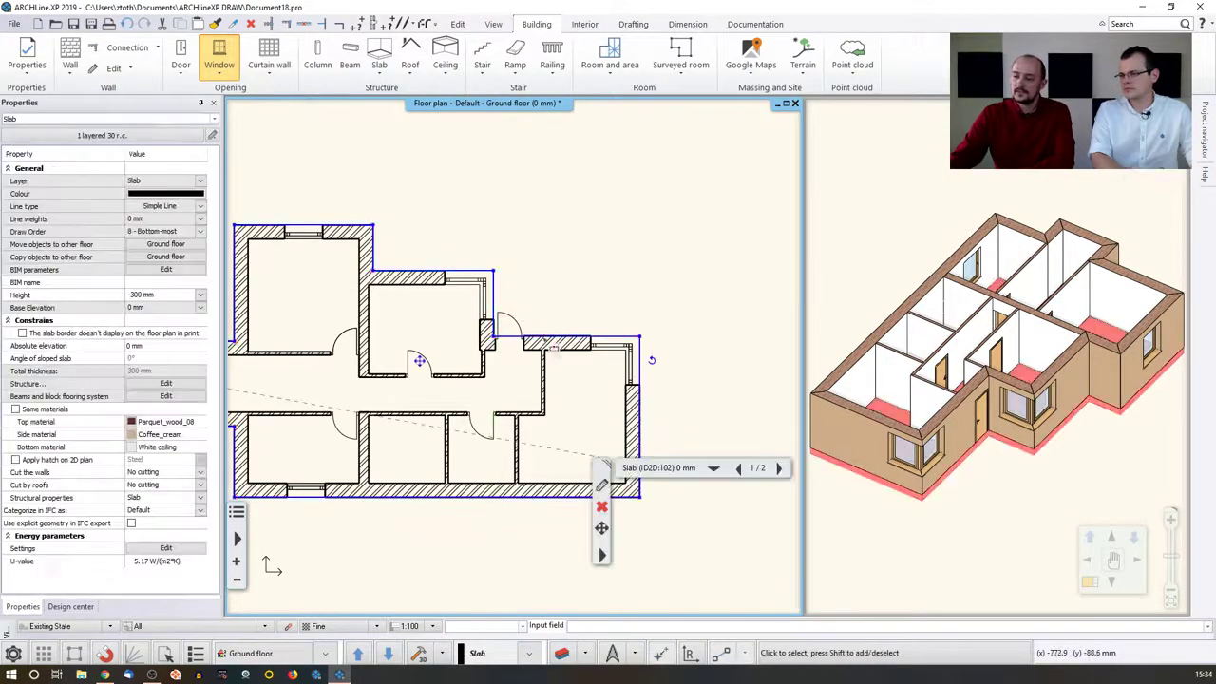
{"action": "right_click", "coordinate": [549, 336]}
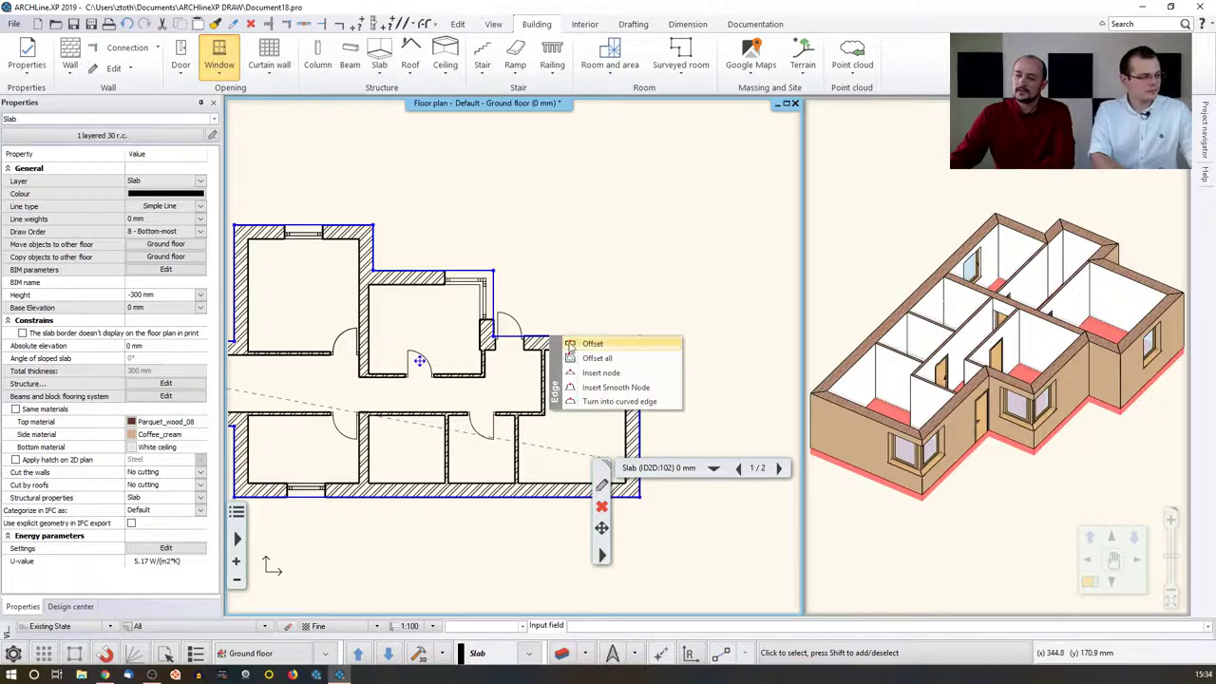
{"action": "left_click", "coordinate": [575, 340]}
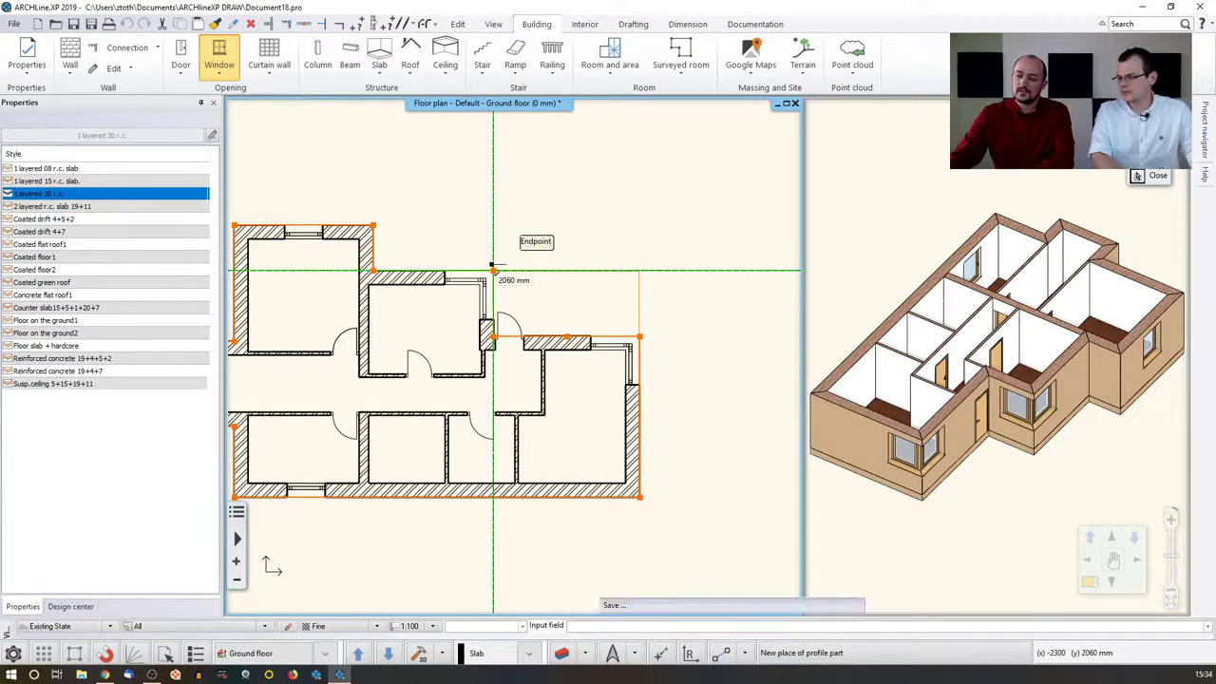
{"action": "left_click", "coordinate": [495, 270]}
Delete the slab node at the upper middle room's northeast corner and offset the terrace edge 1440 mm north to the northwest room's corner.
{"action": "mouse_move", "coordinate": [494, 273]}
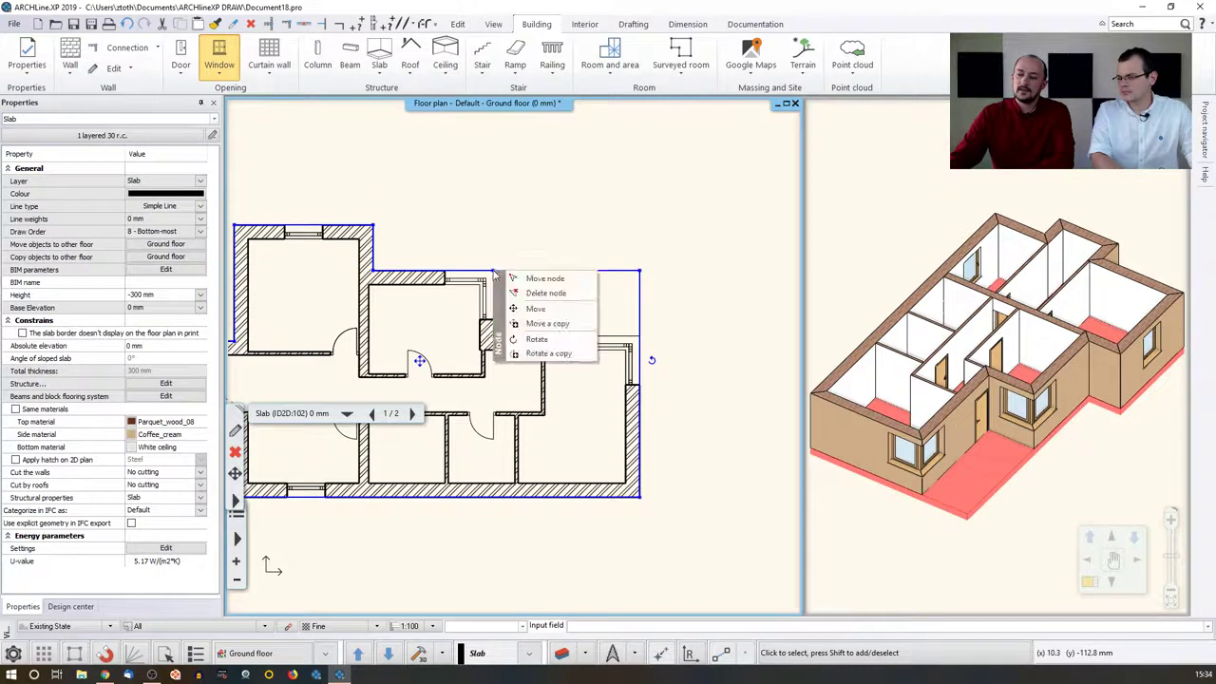
{"action": "left_click", "coordinate": [537, 293]}
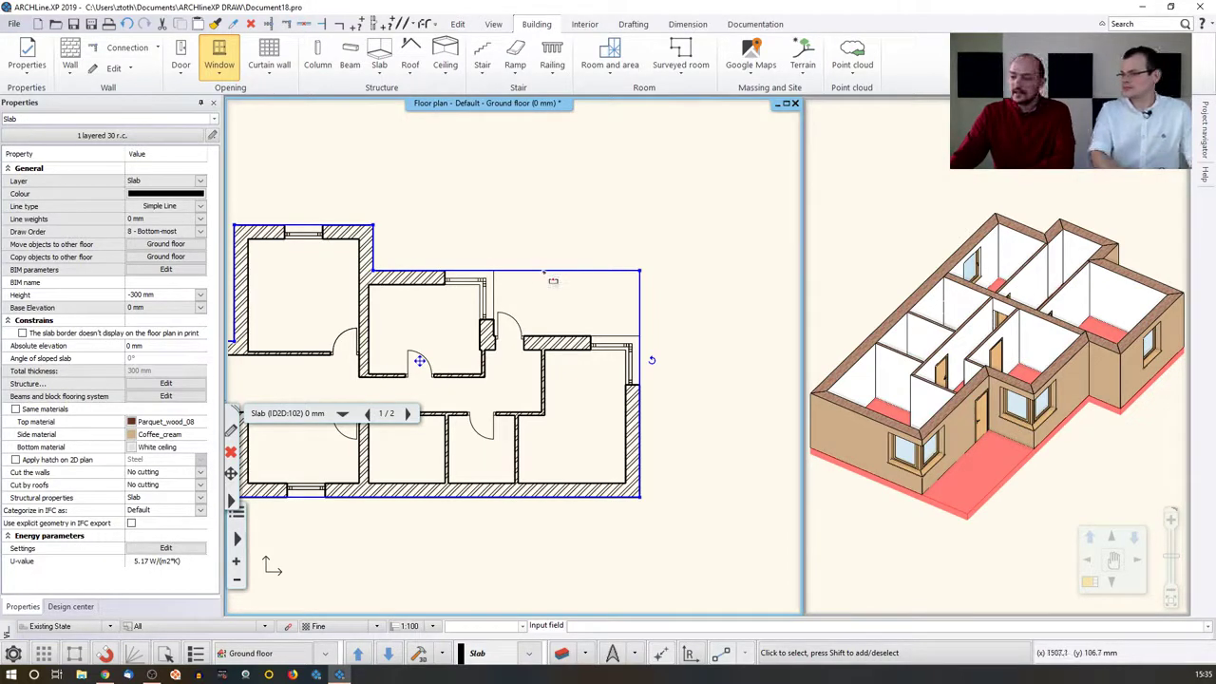
{"action": "left_click", "coordinate": [584, 278]}
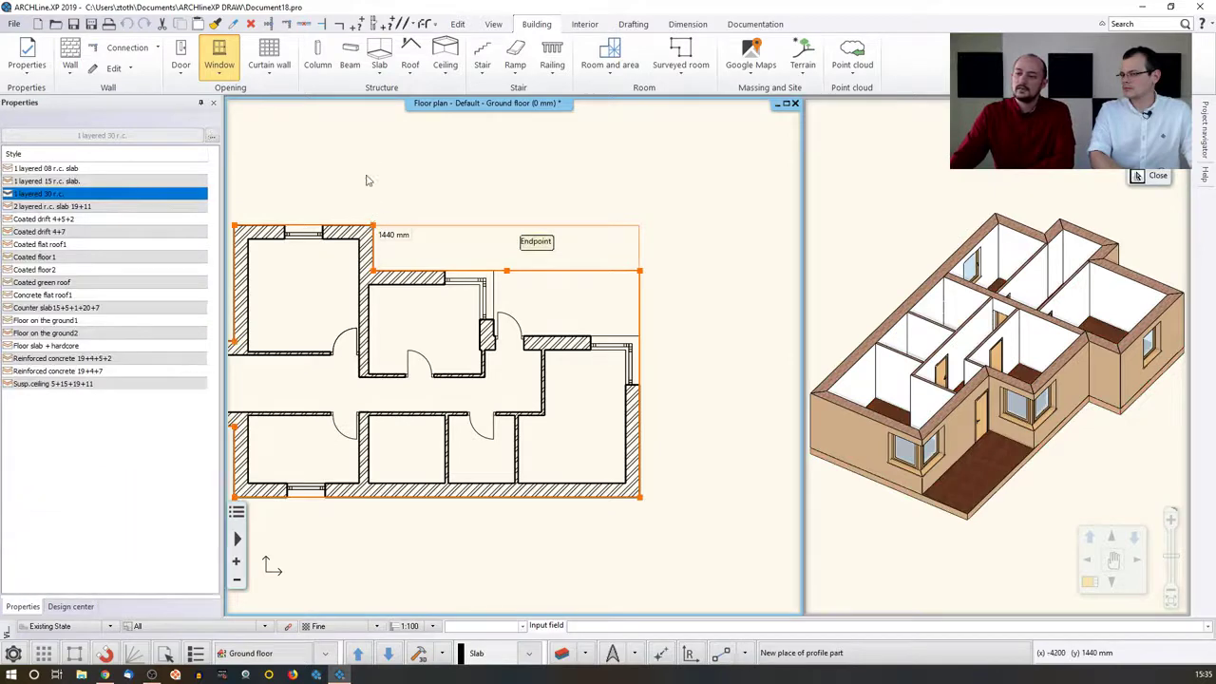
{"action": "left_click", "coordinate": [372, 226]}
{"action": "left_click", "coordinate": [451, 198]}
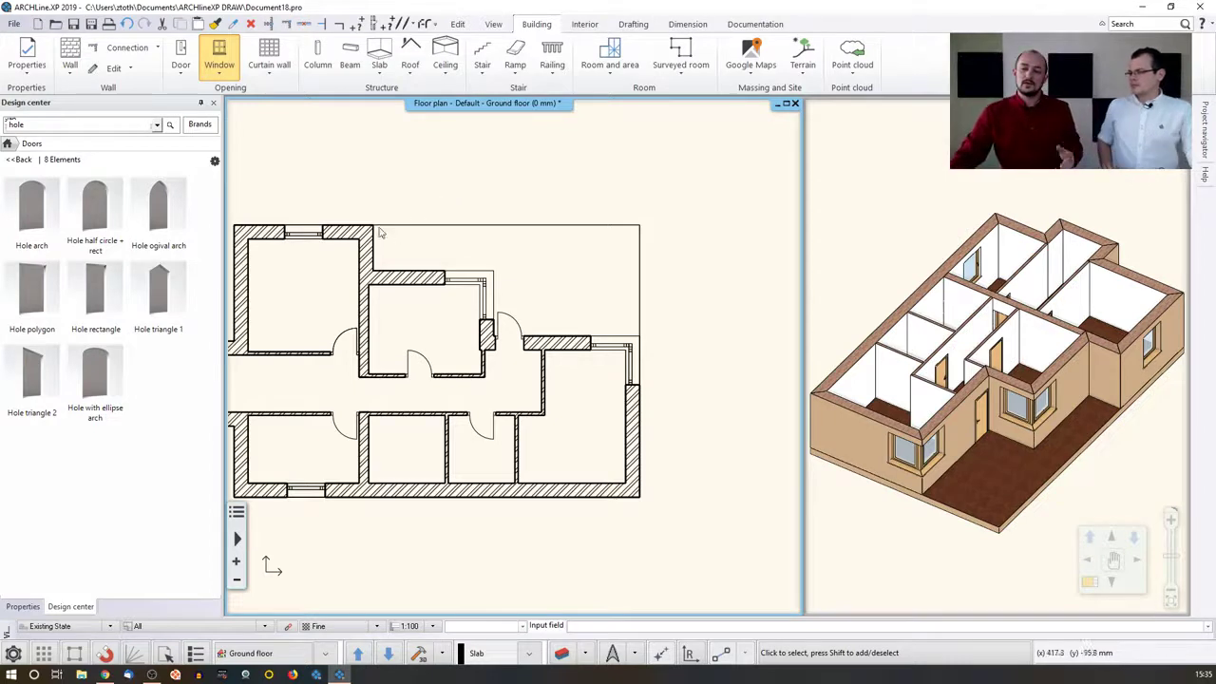
{"action": "scroll", "coordinate": [375, 231], "scroll_direction": "down", "scroll_amount": 2}
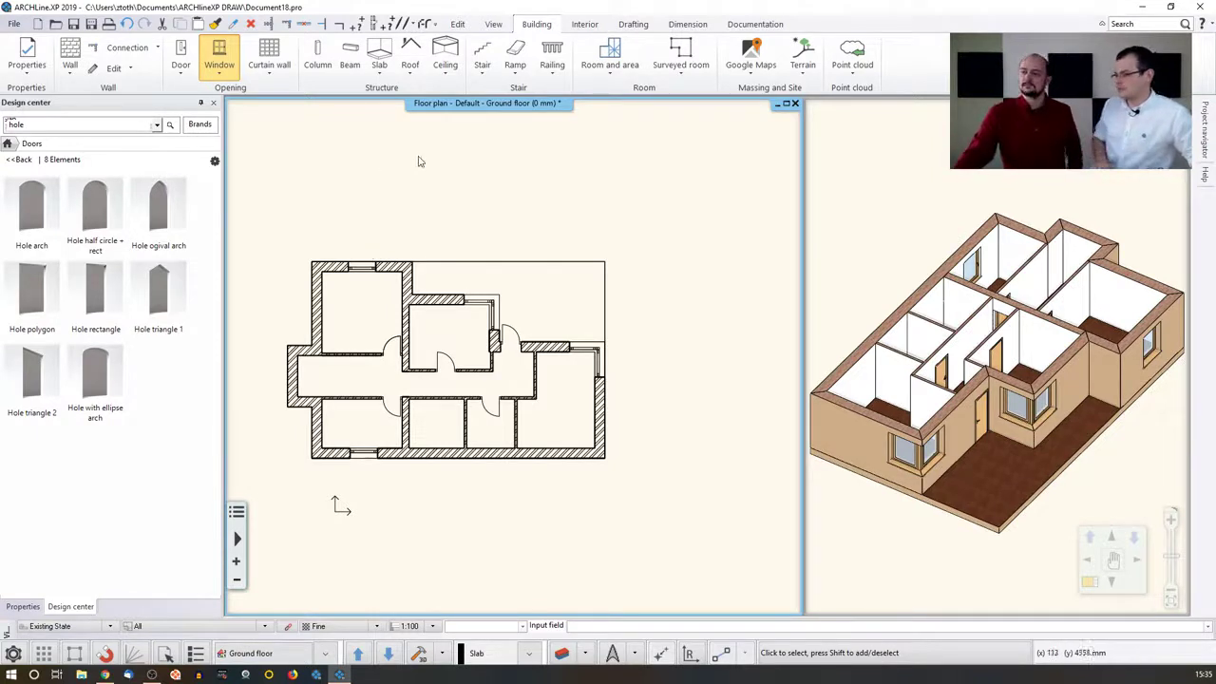
Place a U-form stair in Normal stair style at the corridor's west end, 3660 mm along the south wall and 2000 mm wide.
{"action": "left_click", "coordinate": [483, 74]}
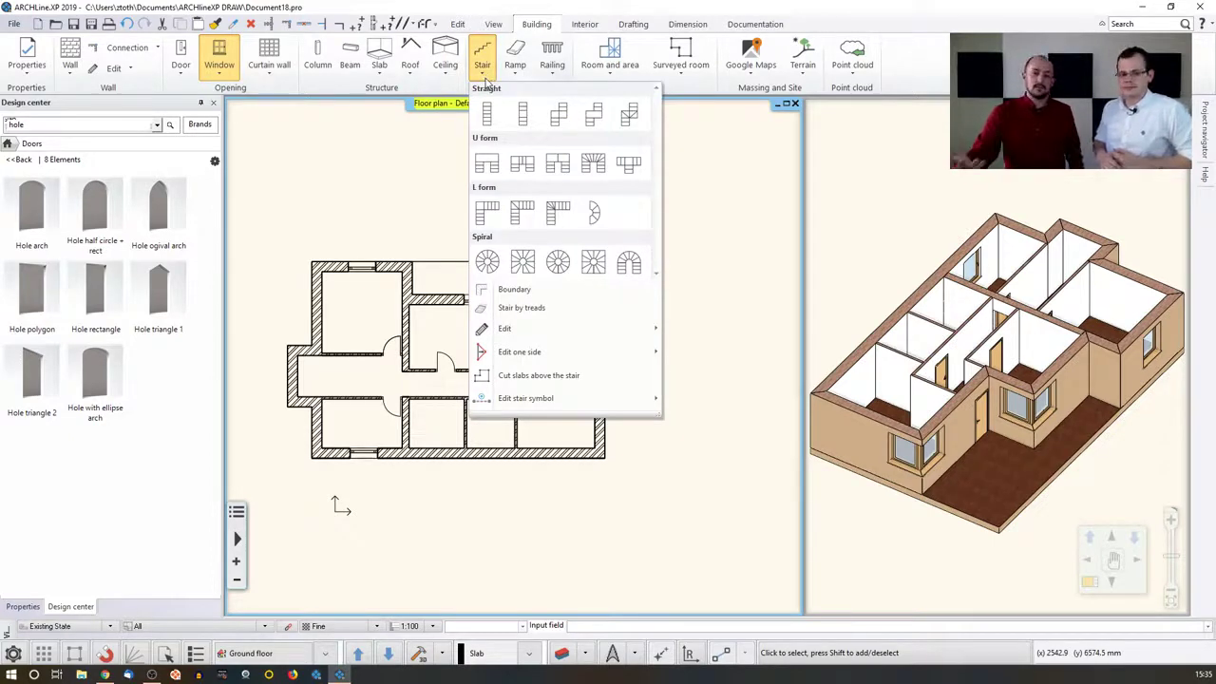
{"action": "left_click", "coordinate": [494, 169]}
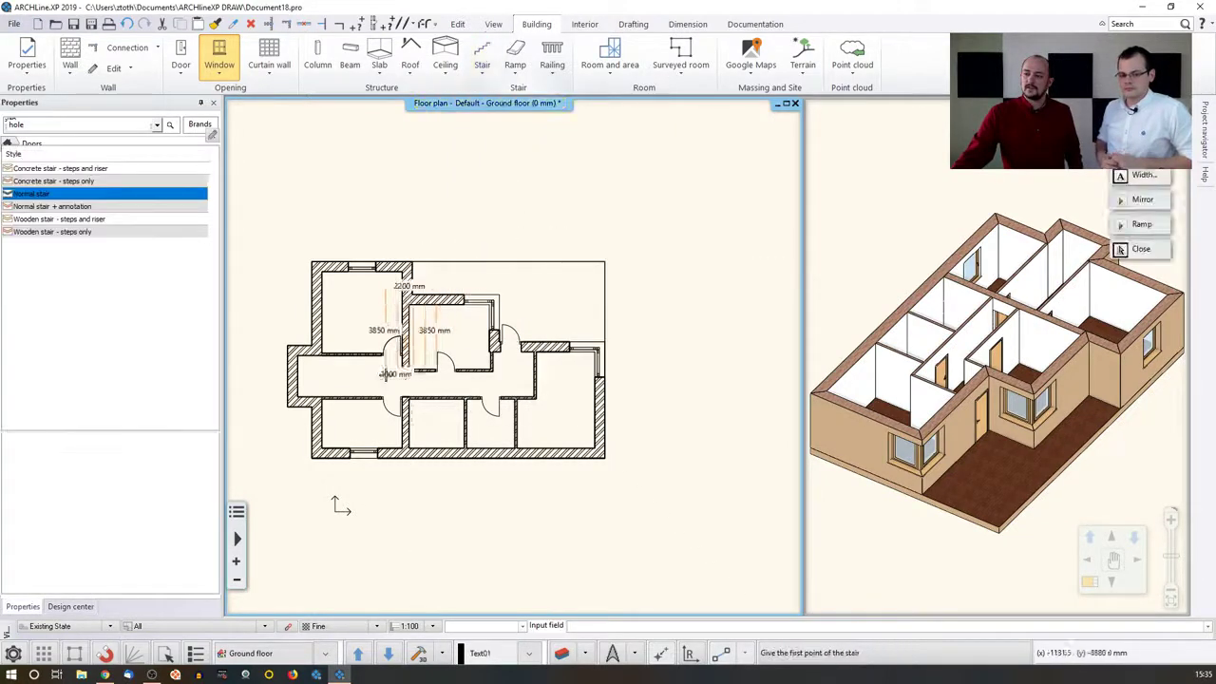
{"action": "scroll", "coordinate": [273, 422], "scroll_direction": "up", "scroll_amount": 3}
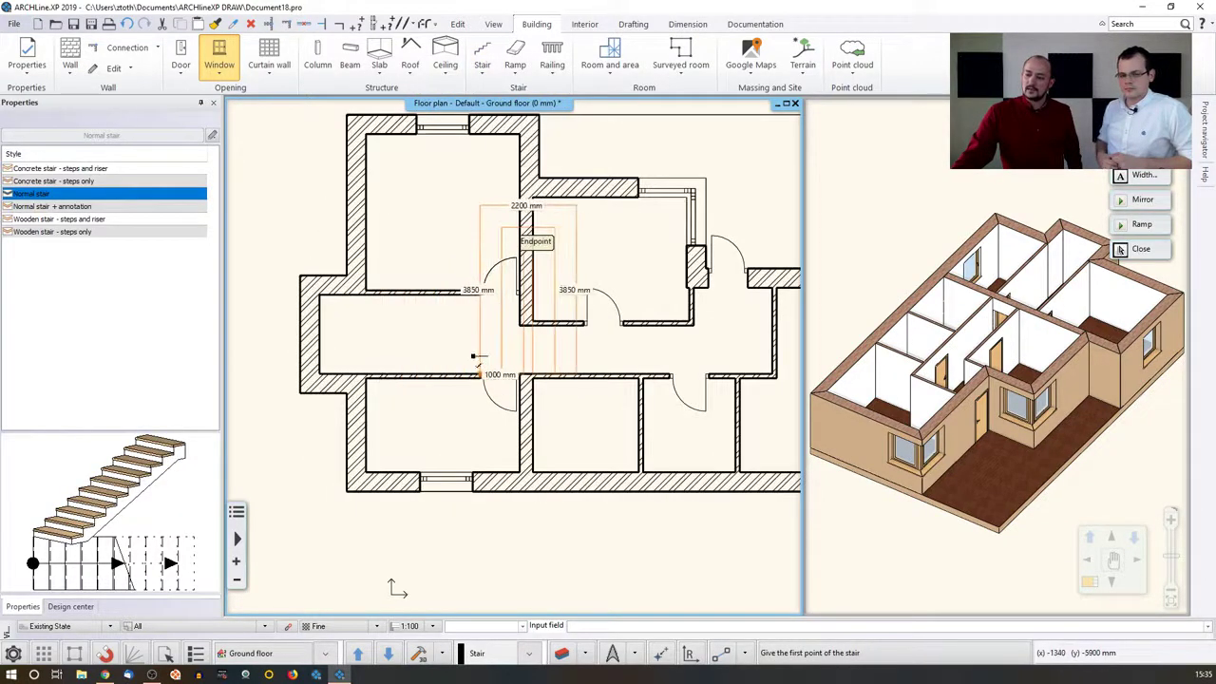
{"action": "left_click", "coordinate": [480, 374]}
{"action": "left_click", "coordinate": [320, 374]}
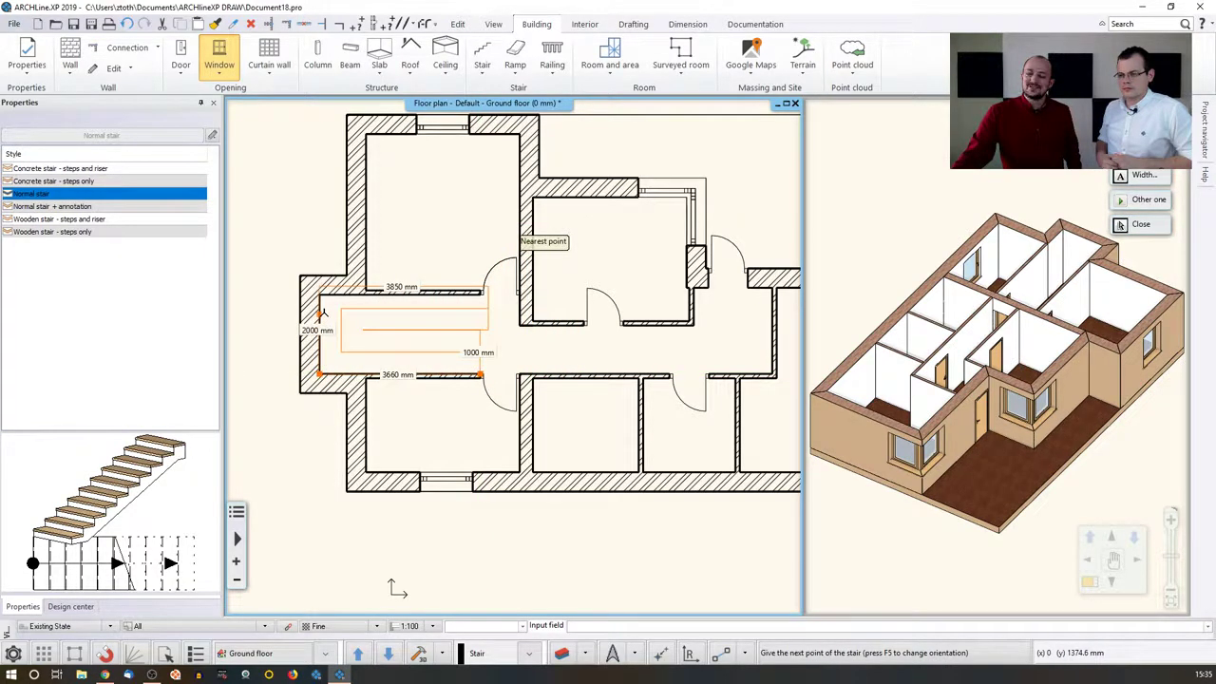
{"action": "left_click", "coordinate": [321, 289]}
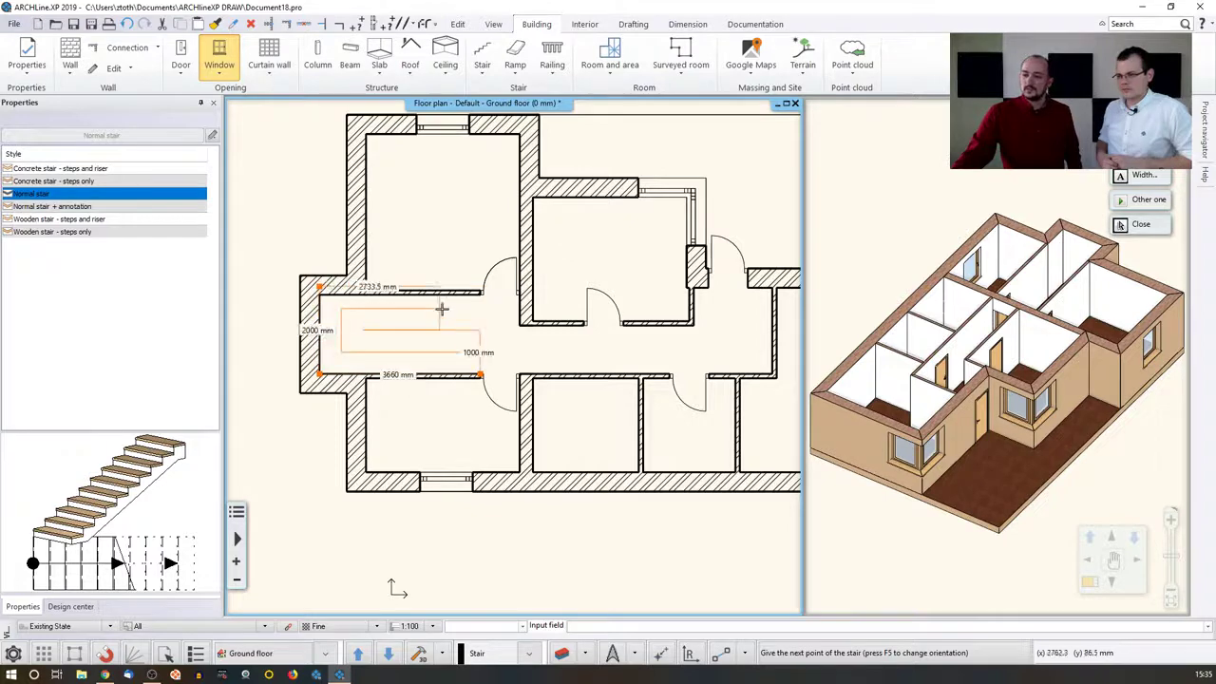
{"action": "left_click", "coordinate": [480, 359]}
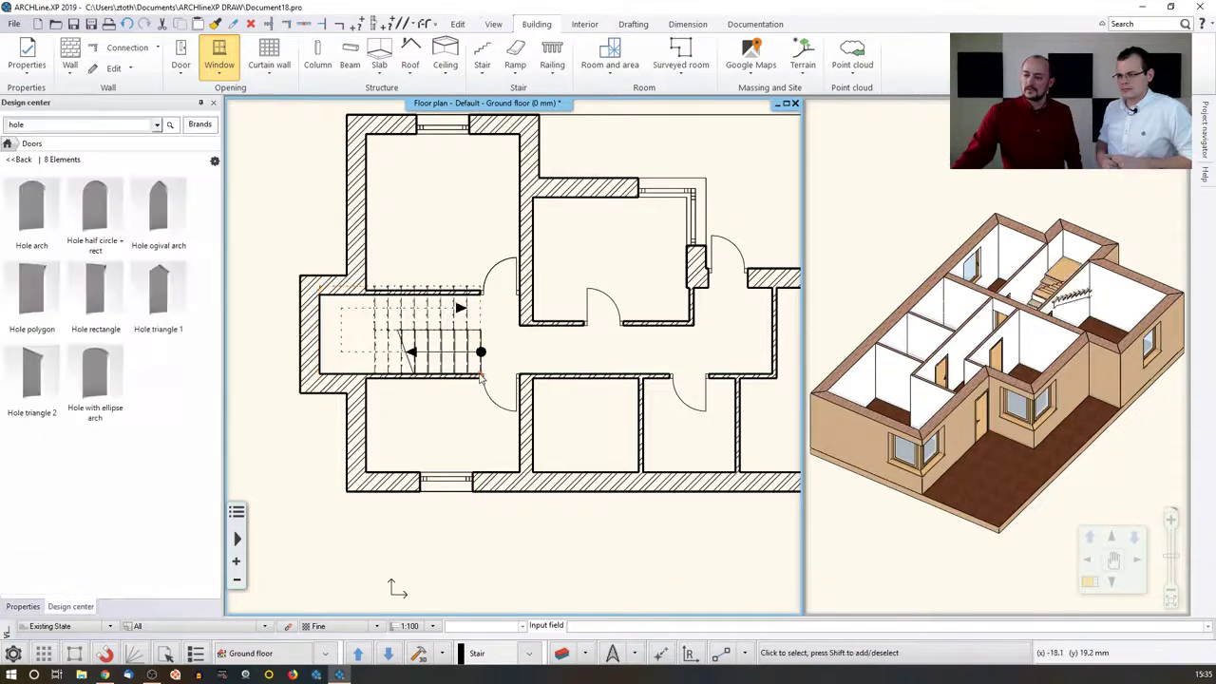
Set the U-form stair's total height to 3000 mm.
{"action": "left_click", "coordinate": [425, 338]}
{"action": "left_click", "coordinate": [451, 381]}
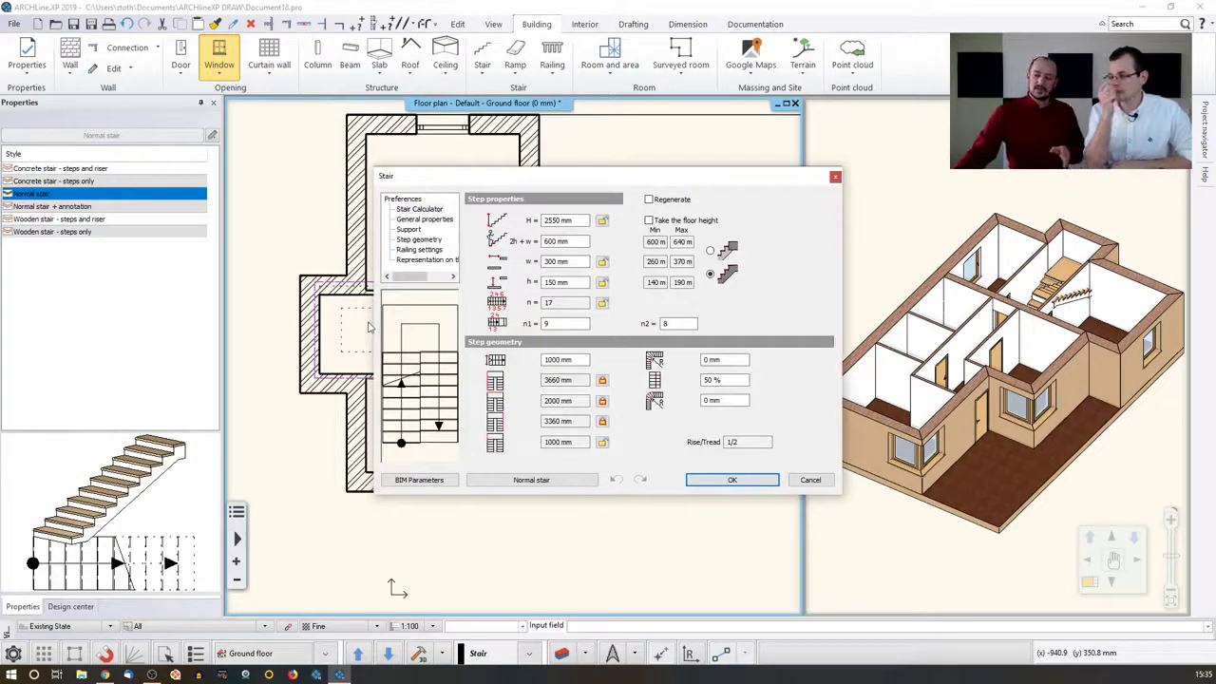
{"action": "double_click", "coordinate": [581, 220]}
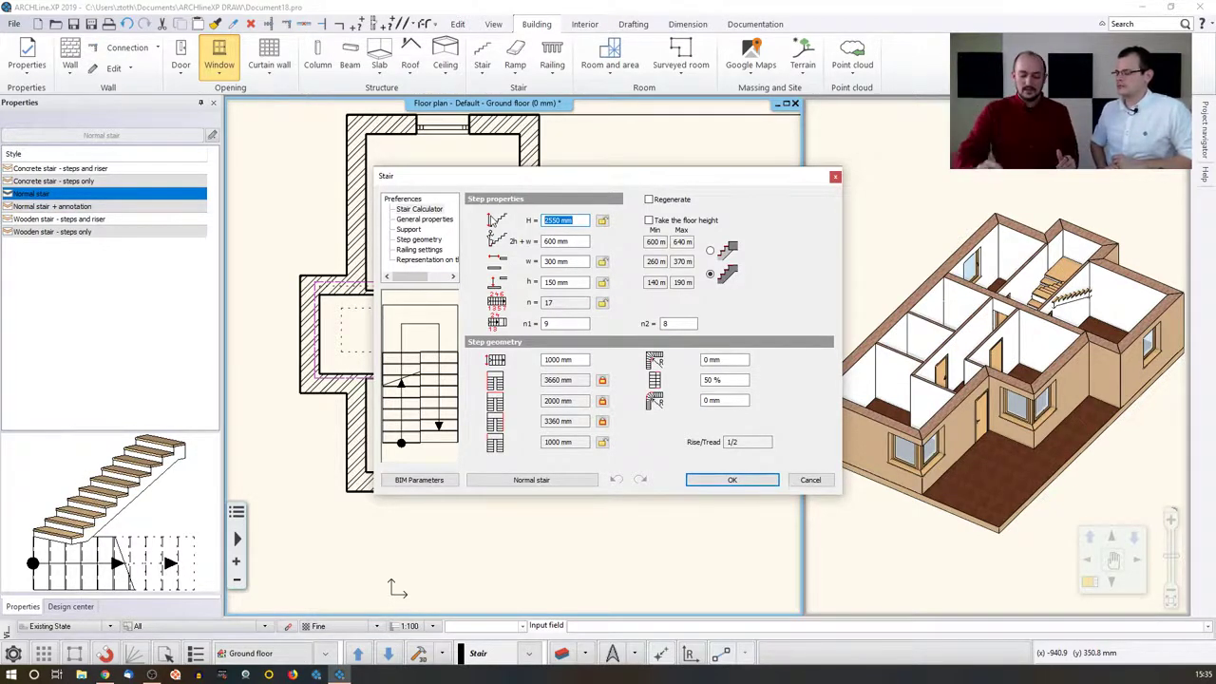
{"action": "type", "text": "3000"}
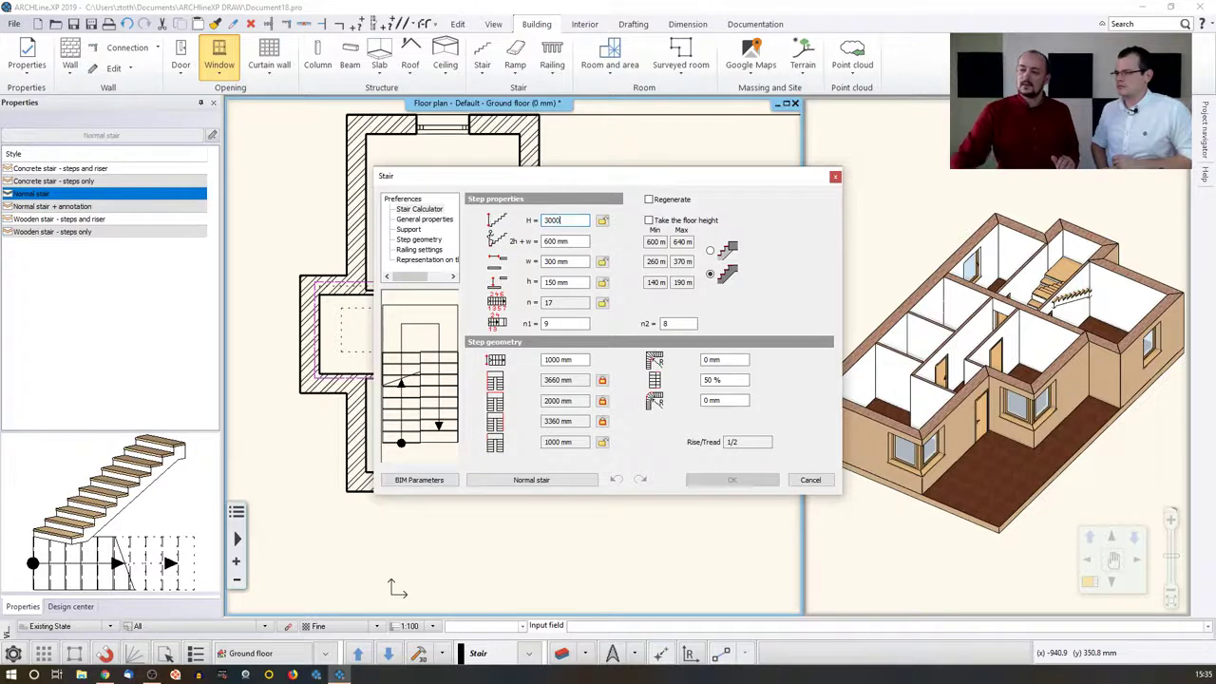
{"action": "left_click", "coordinate": [556, 244]}
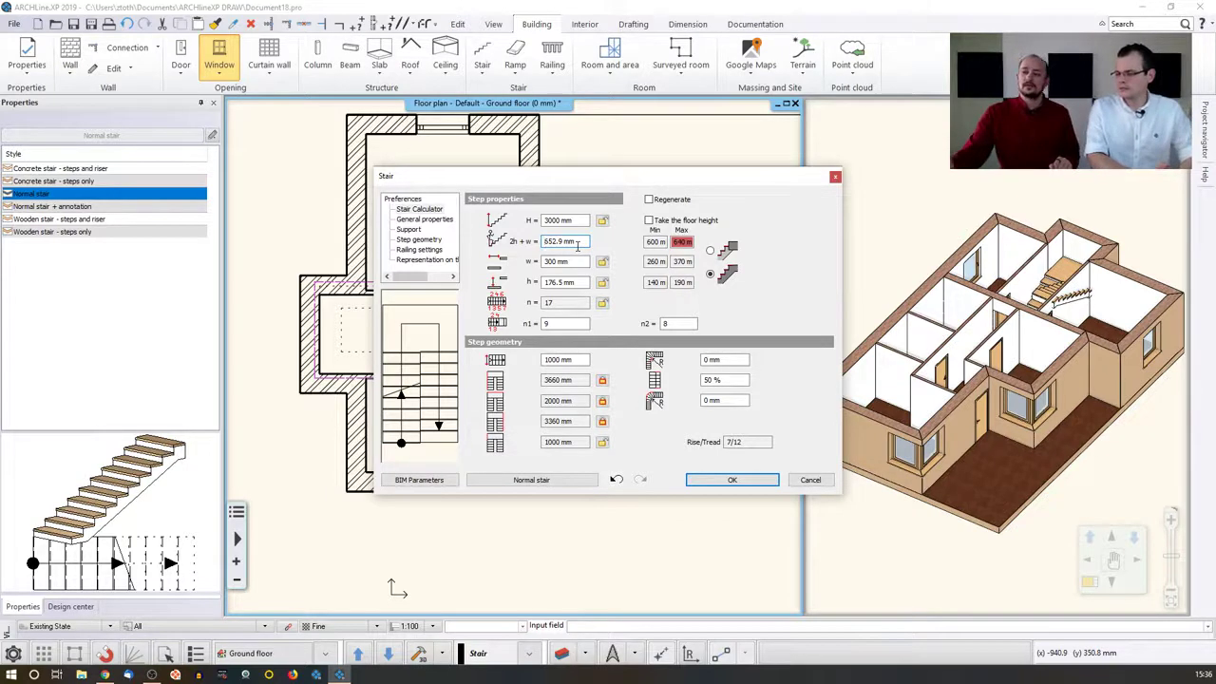
{"action": "left_click", "coordinate": [713, 480]}
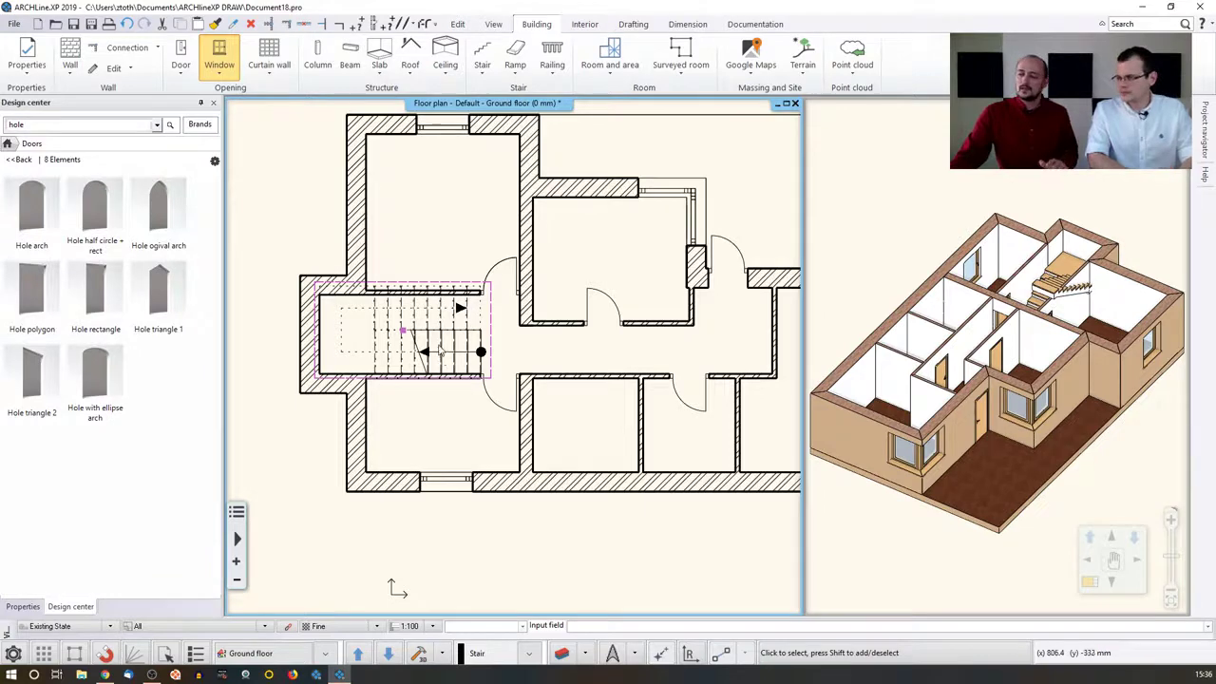
Set the flight width of the corridor stair to 900 mm.
{"action": "double_click", "coordinate": [440, 352]}
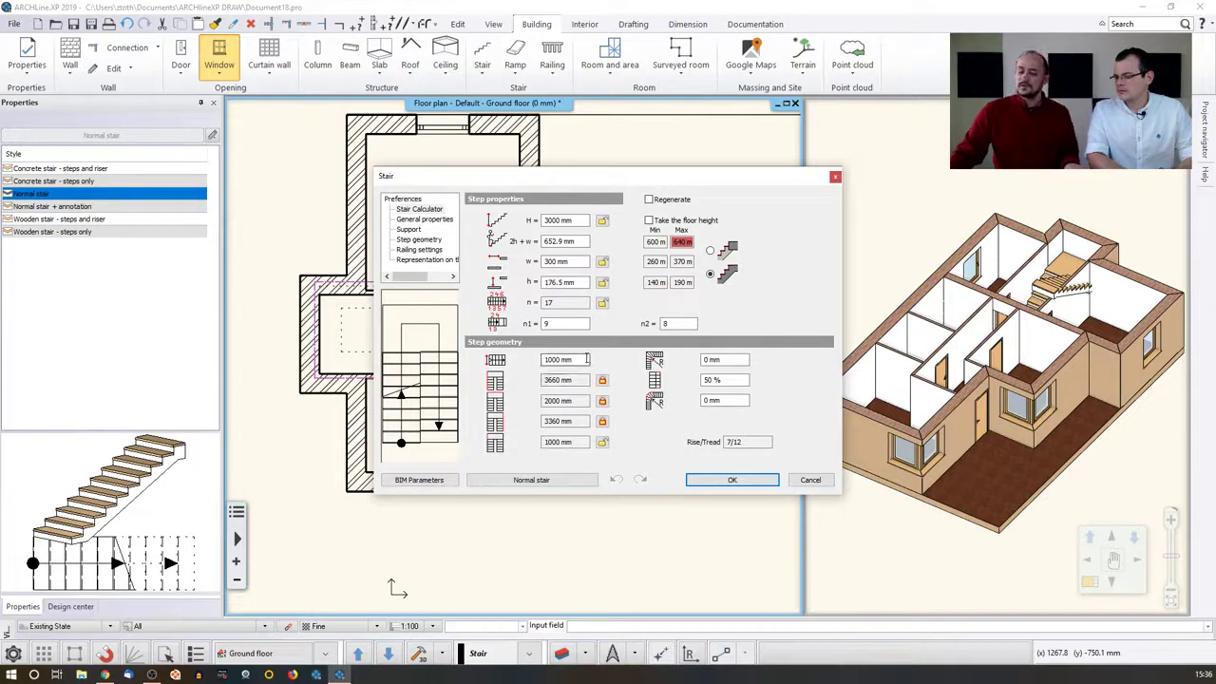
{"action": "left_click_drag", "start_coordinate": [586, 359], "coordinate": [524, 358]}
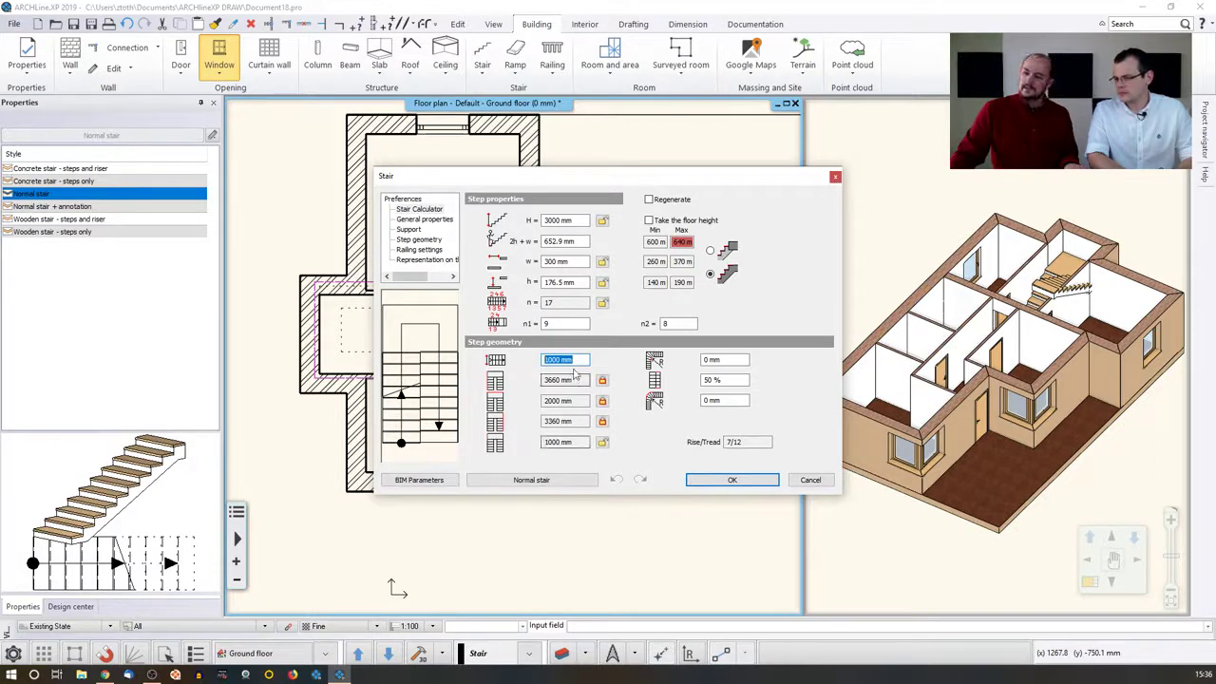
{"action": "type", "text": "900"}
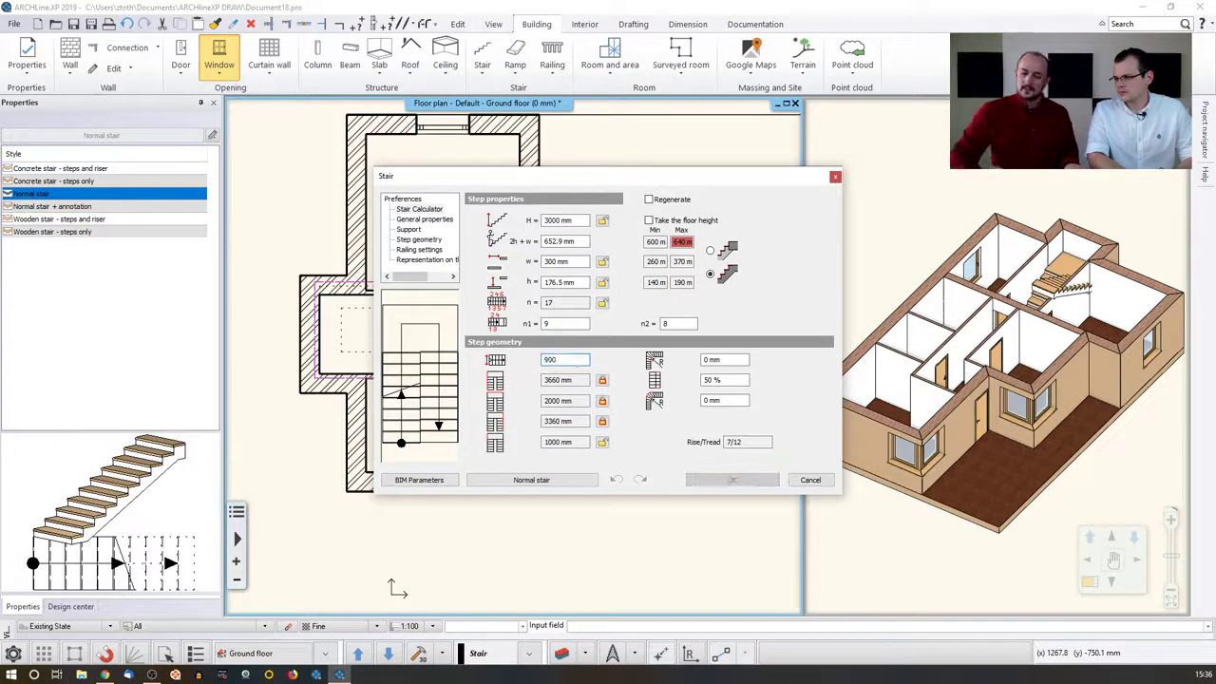
{"action": "key", "text": "Return"}
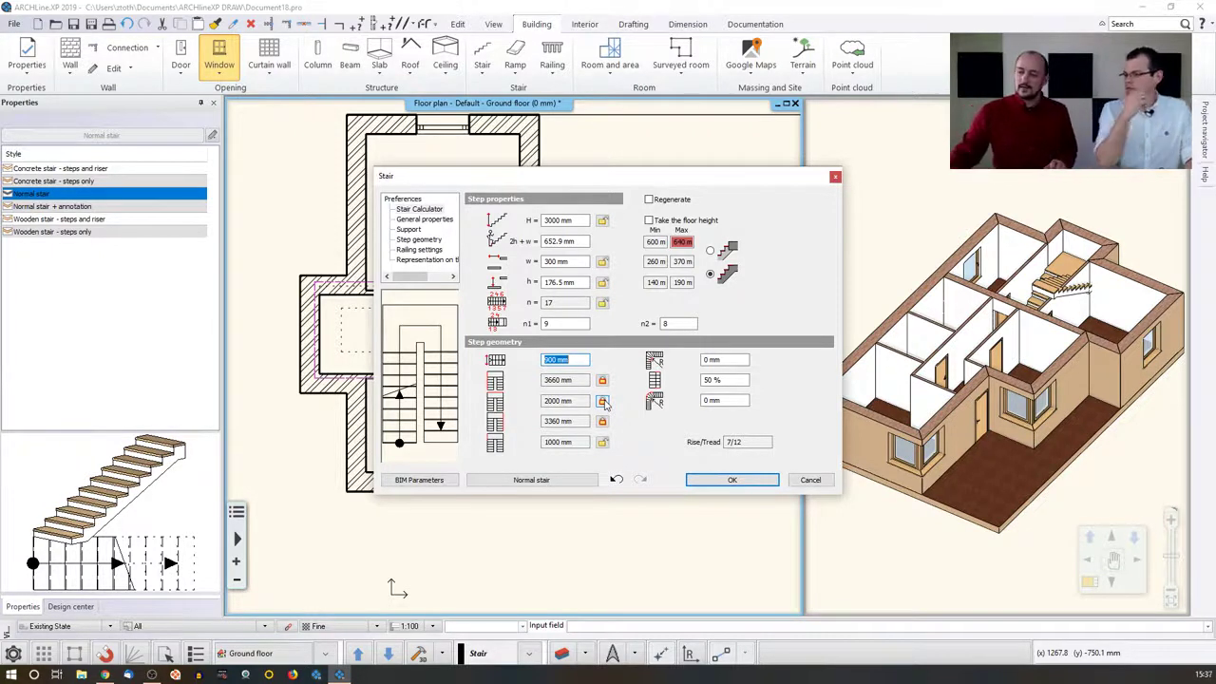
Unlock the stair's overall width, set it to 1800 mm and apply the changes to the stair.
{"action": "left_click", "coordinate": [560, 401]}
{"action": "left_click", "coordinate": [602, 402]}
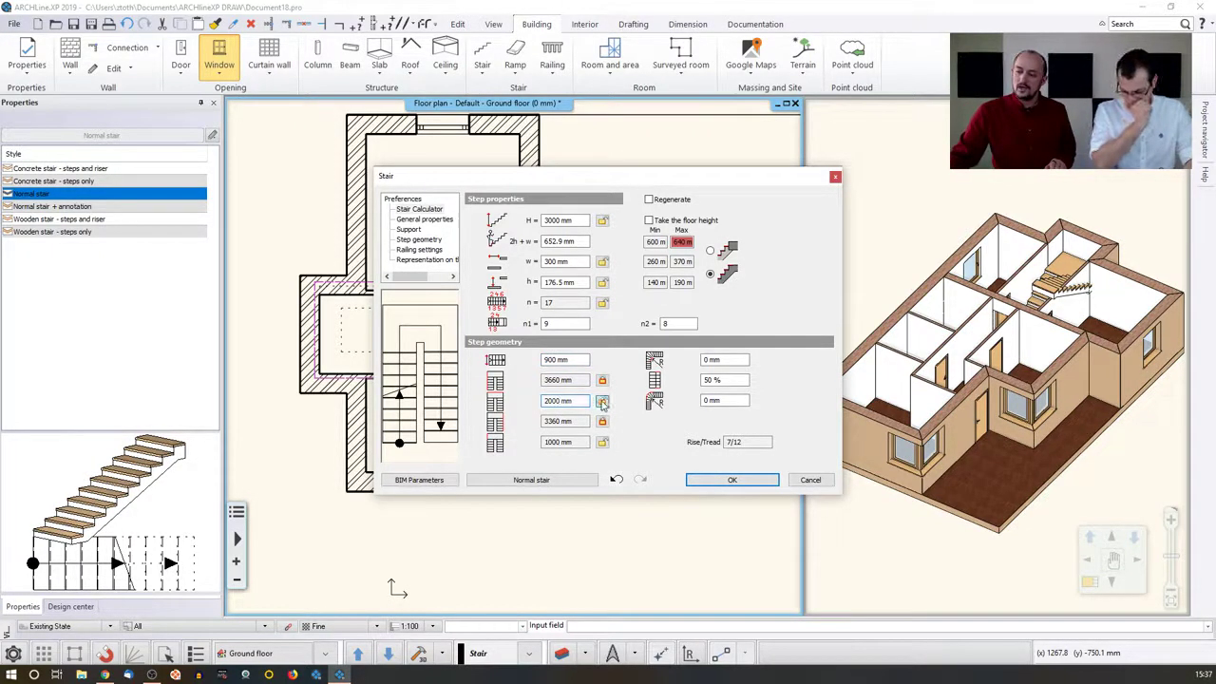
{"action": "double_click", "coordinate": [587, 402]}
{"action": "type", "text": "18"}
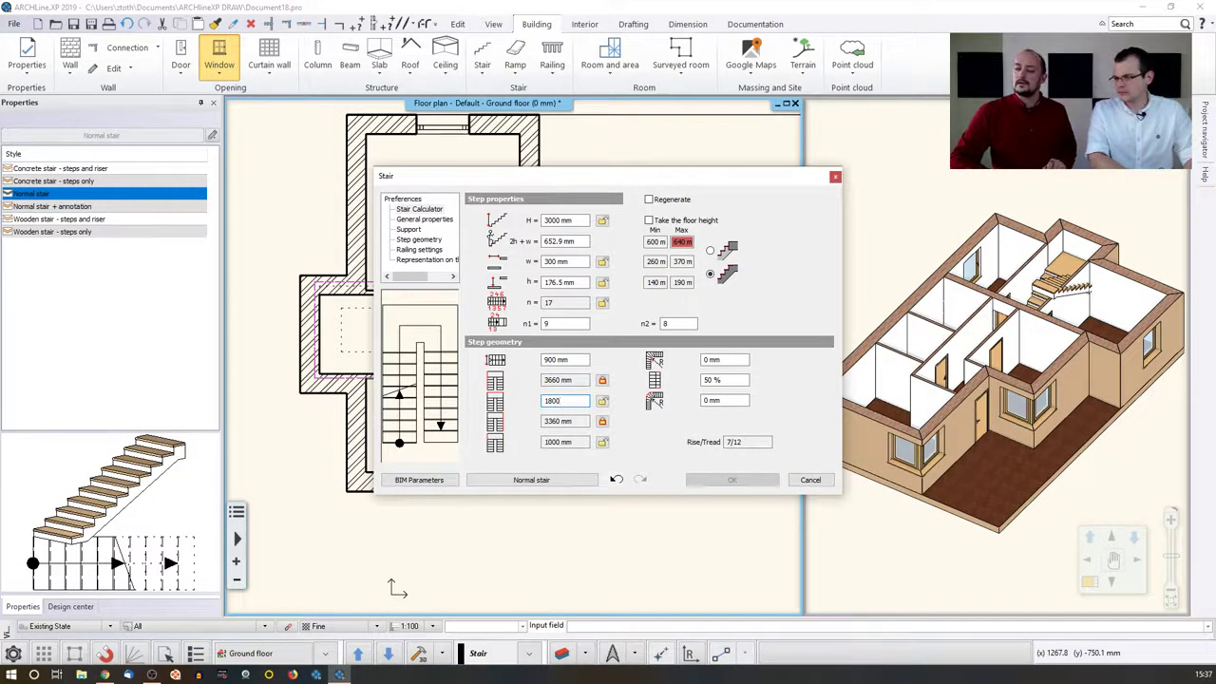
{"action": "type", "text": "00"}
{"action": "key", "text": "Return"}
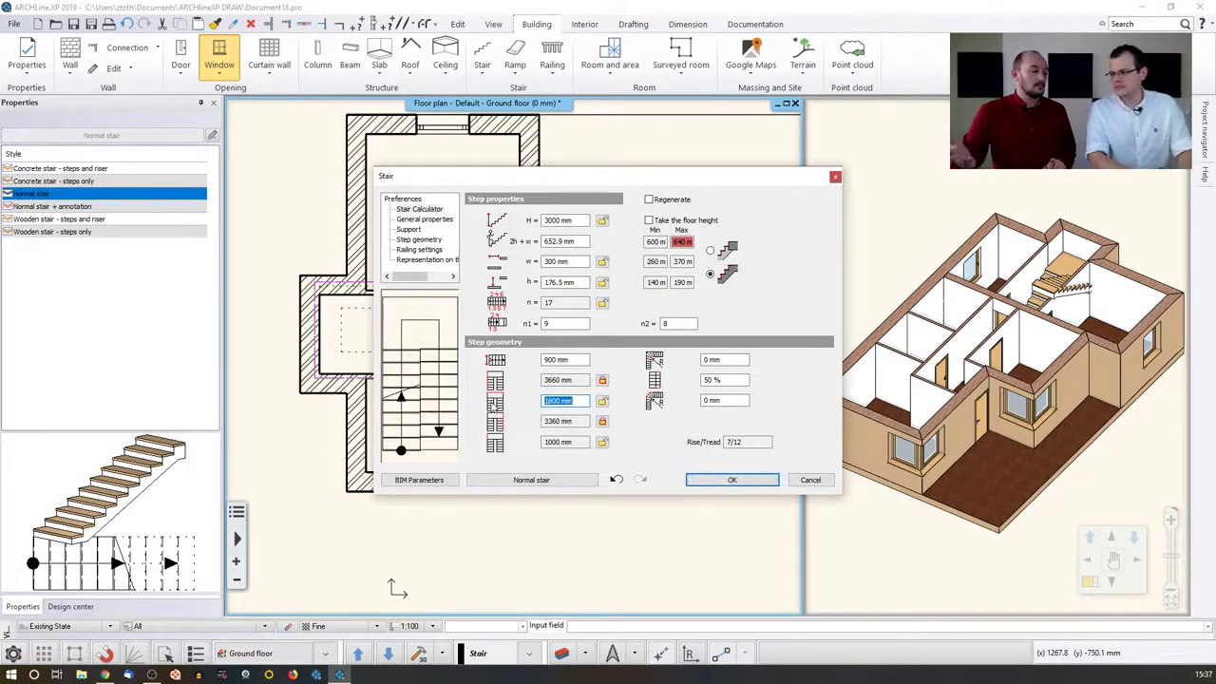
{"action": "left_click", "coordinate": [724, 479]}
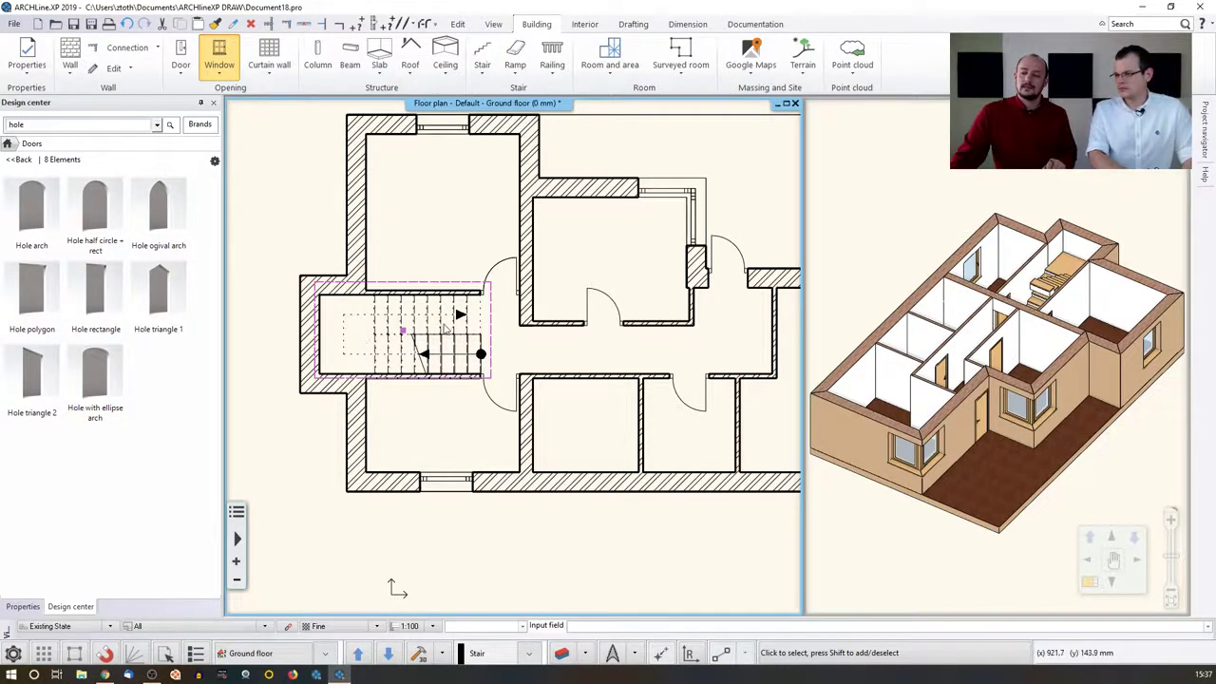
Add a Steel profile railing to the right side of the stair.
{"action": "left_click", "coordinate": [445, 327]}
{"action": "left_click", "coordinate": [471, 372]}
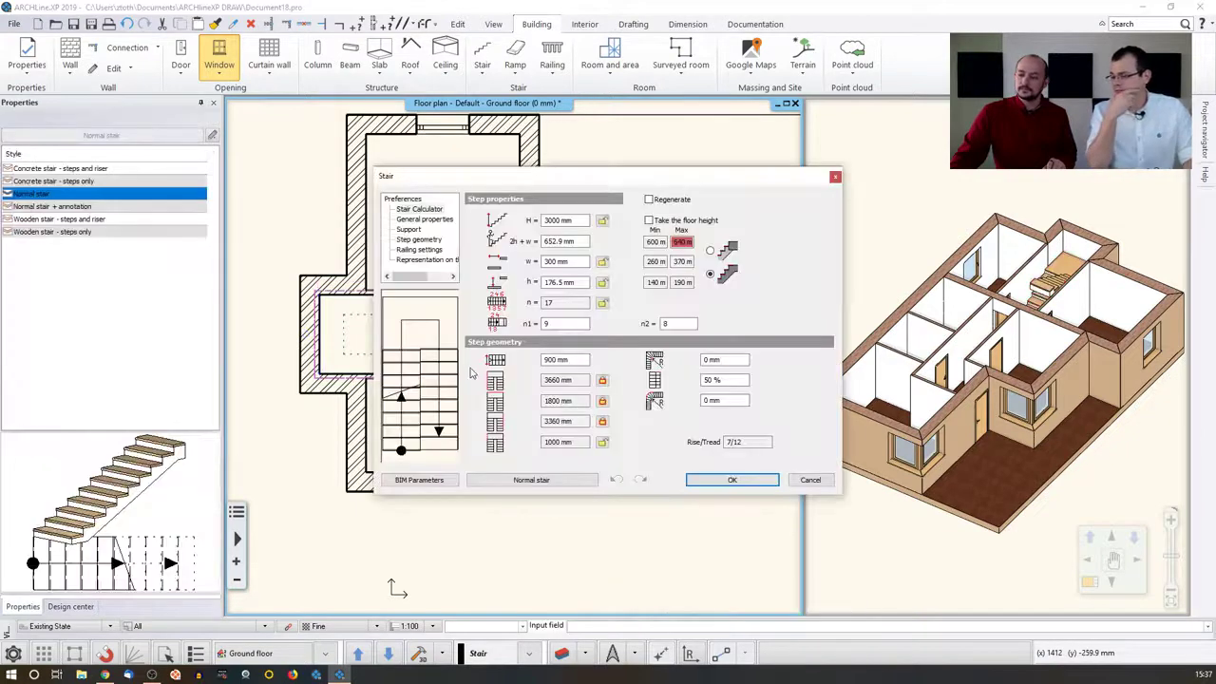
{"action": "left_click", "coordinate": [428, 251]}
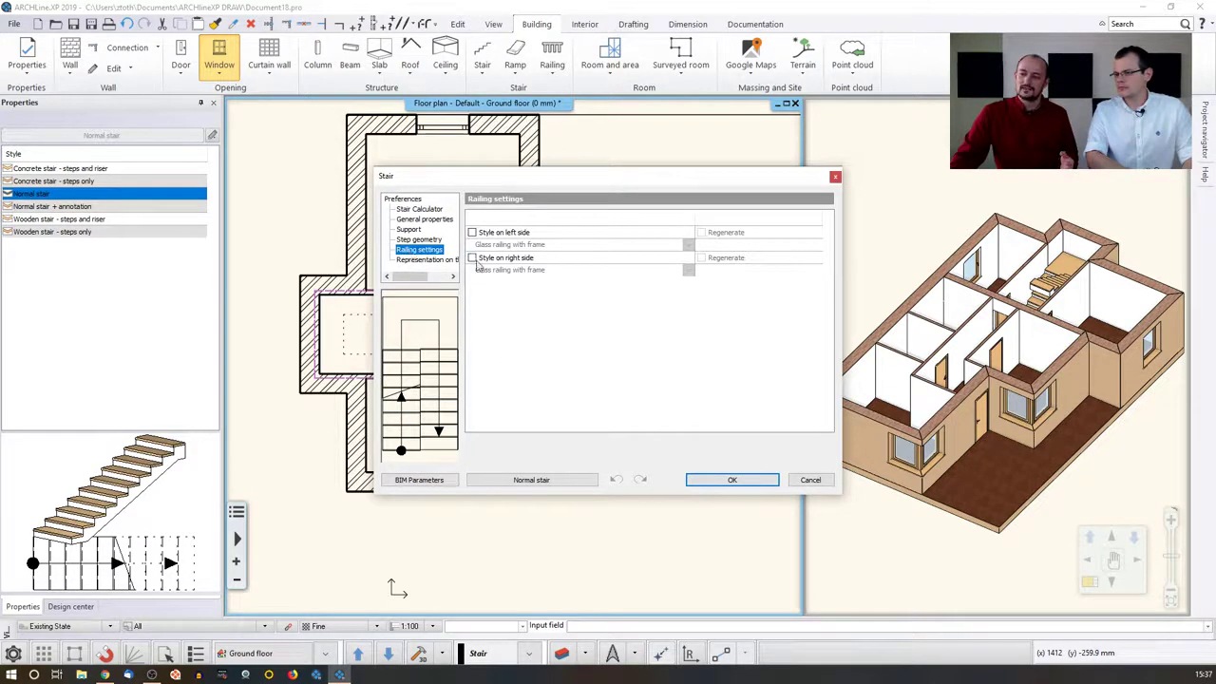
{"action": "left_click_drag", "start_coordinate": [435, 183], "coordinate": [478, 175]}
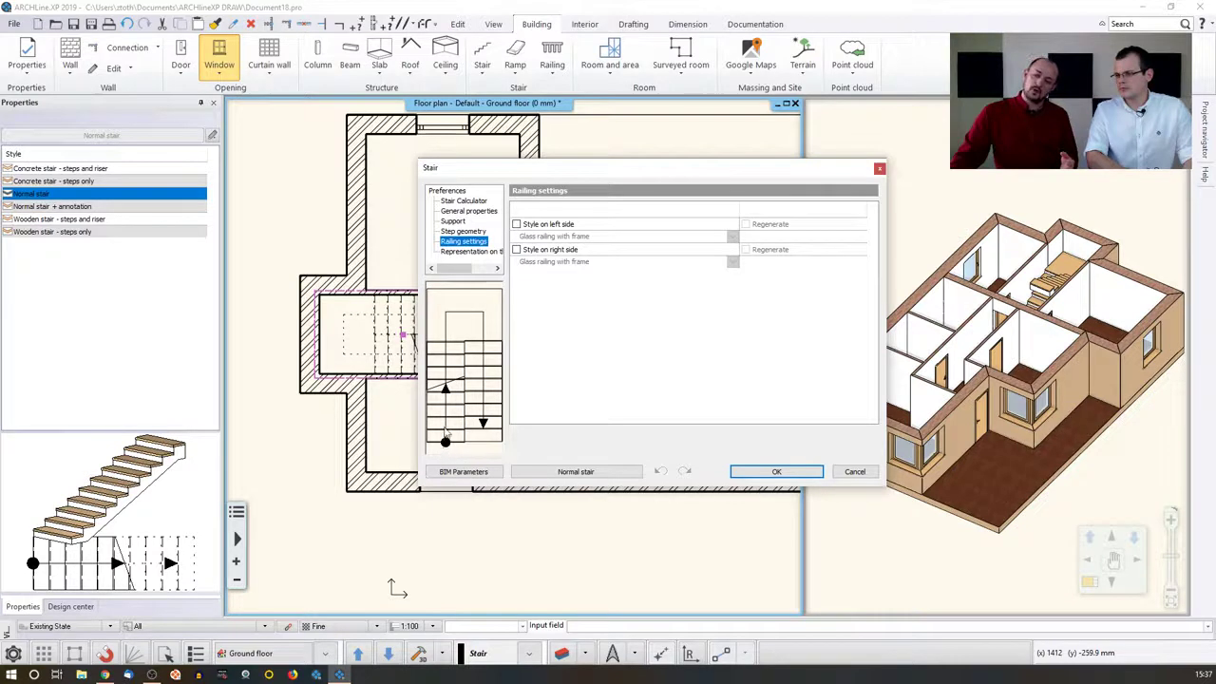
{"action": "left_click", "coordinate": [517, 249]}
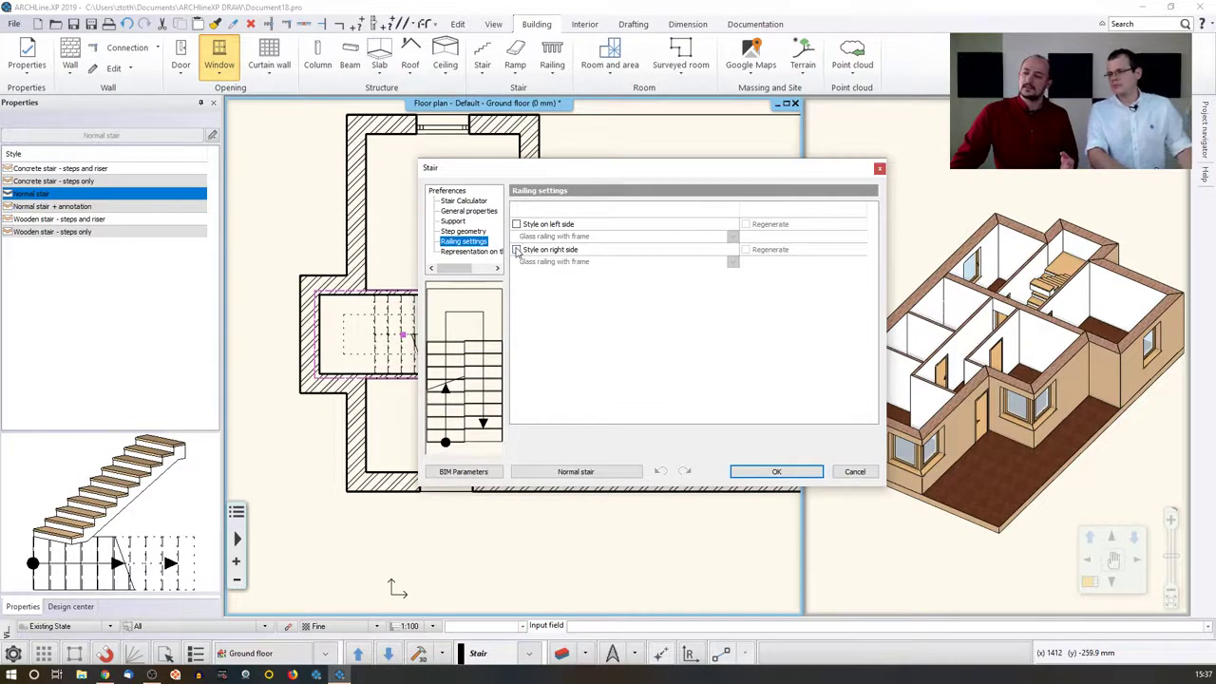
{"action": "left_click", "coordinate": [732, 263]}
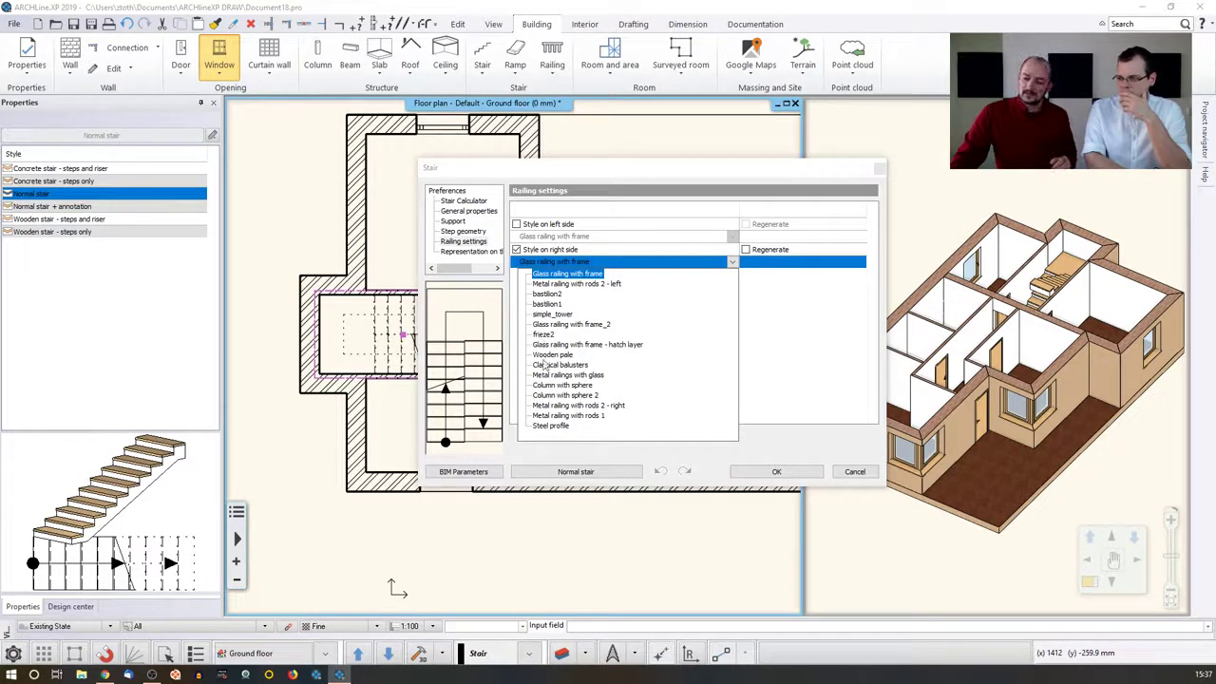
{"action": "left_click", "coordinate": [561, 425]}
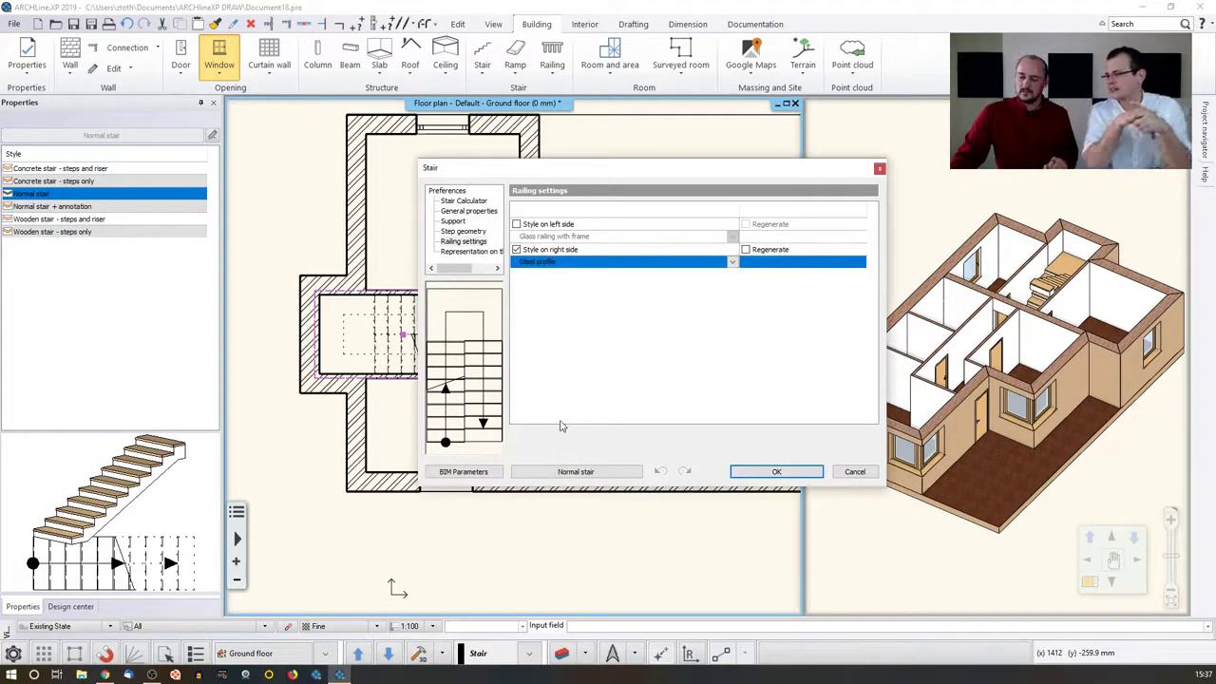
{"action": "left_click", "coordinate": [777, 472]}
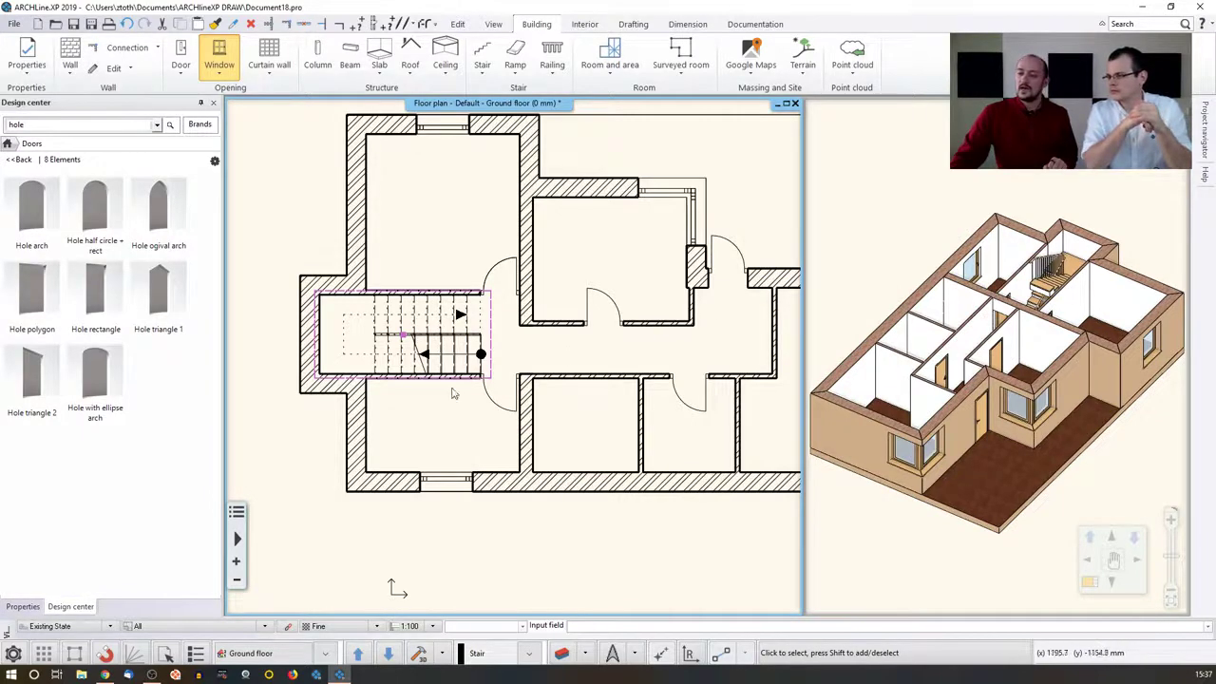
{"action": "left_click", "coordinate": [422, 238]}
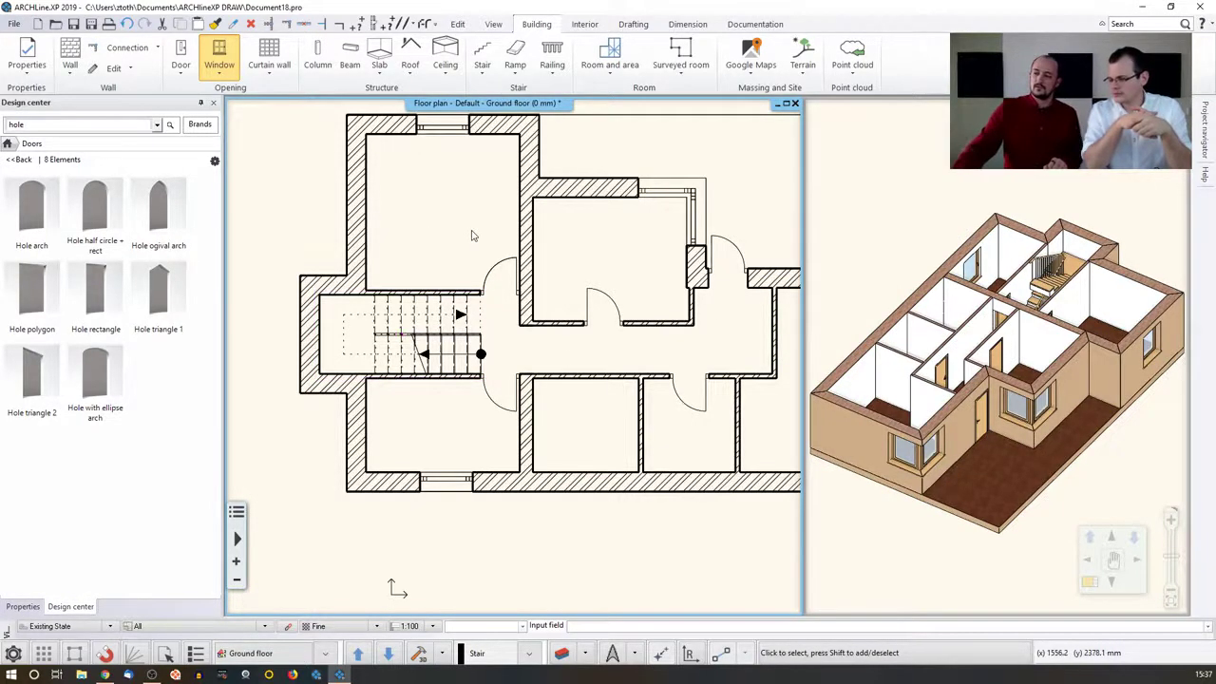
Select the entire ground floor plan and copy it to 1. floor as ordinary objects, without pseudo copies.
{"action": "scroll", "coordinate": [536, 271], "scroll_direction": "down", "scroll_amount": 3}
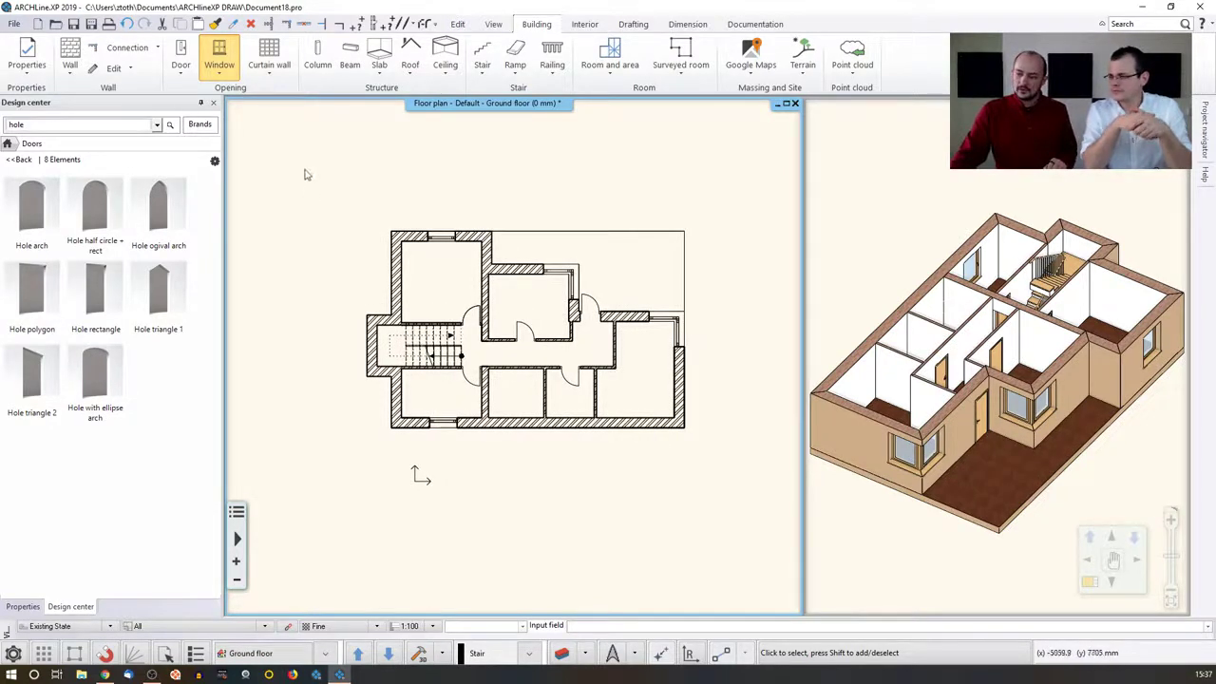
{"action": "left_click_drag", "start_coordinate": [326, 174], "coordinate": [732, 471]}
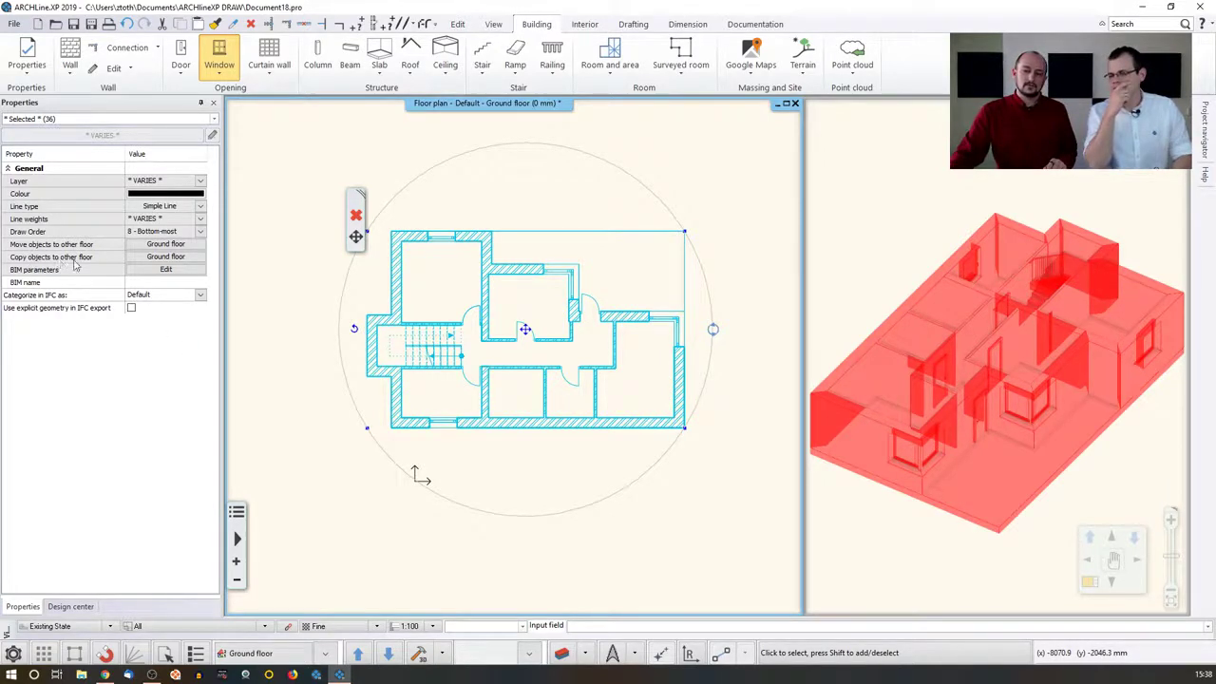
{"action": "left_click", "coordinate": [166, 257]}
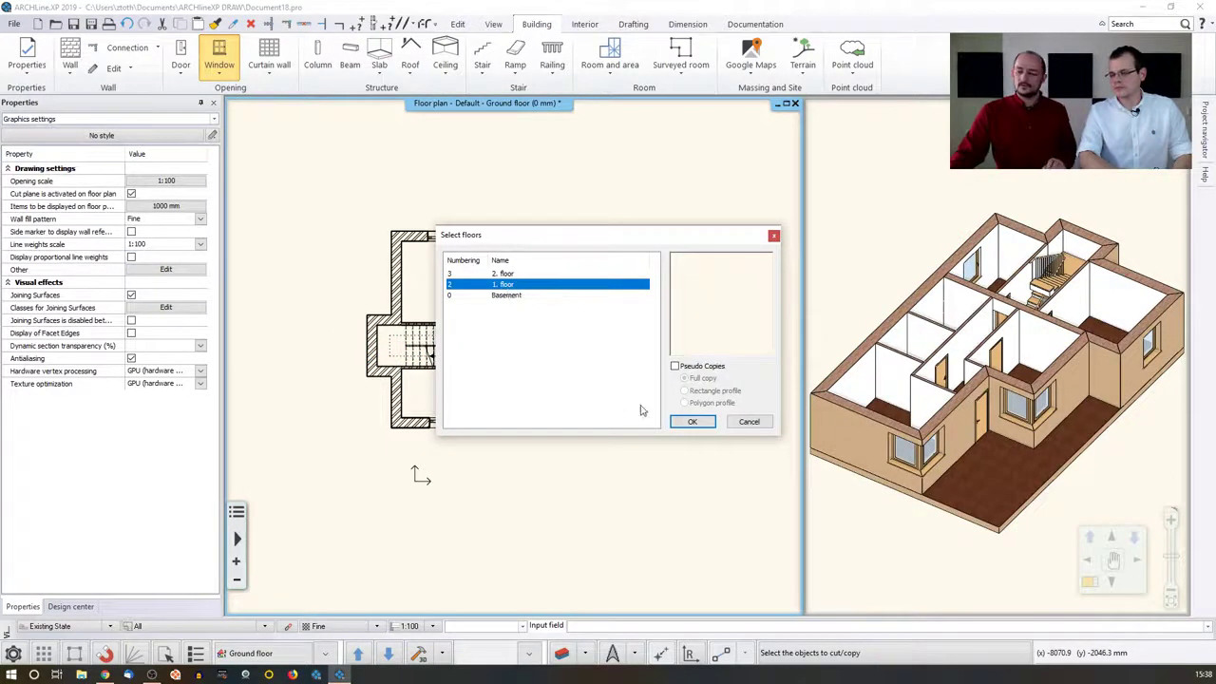
{"action": "left_click", "coordinate": [692, 422]}
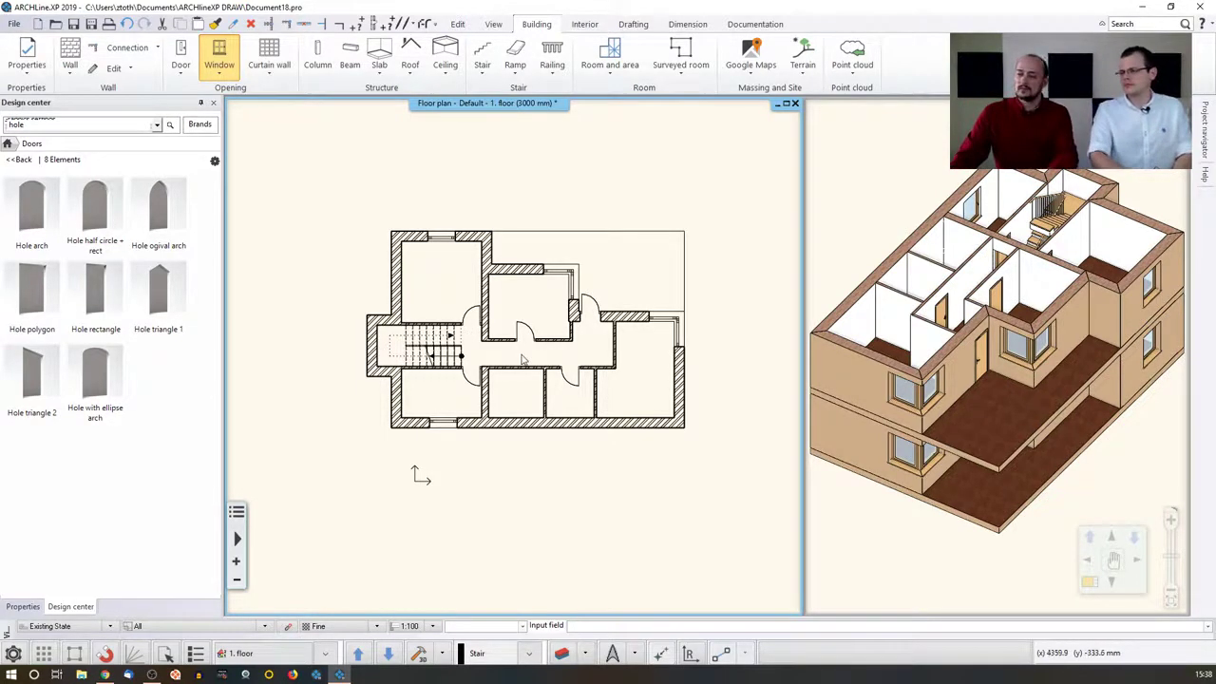
Delete the partition walls on 1. floor at the corridor's east end, along its south side and between the southern rooms.
{"action": "left_click", "coordinate": [617, 356]}
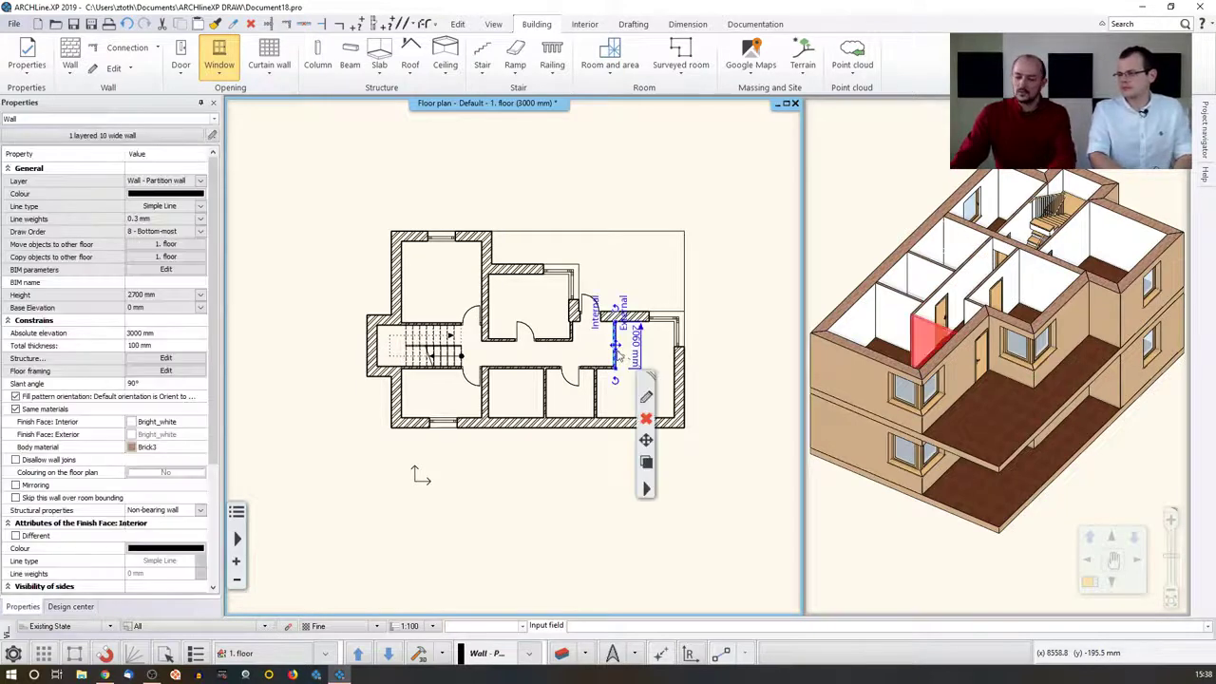
{"action": "key", "text": "Delete"}
{"action": "left_click", "coordinate": [609, 368]}
{"action": "key", "text": "Delete"}
{"action": "left_click", "coordinate": [596, 393]}
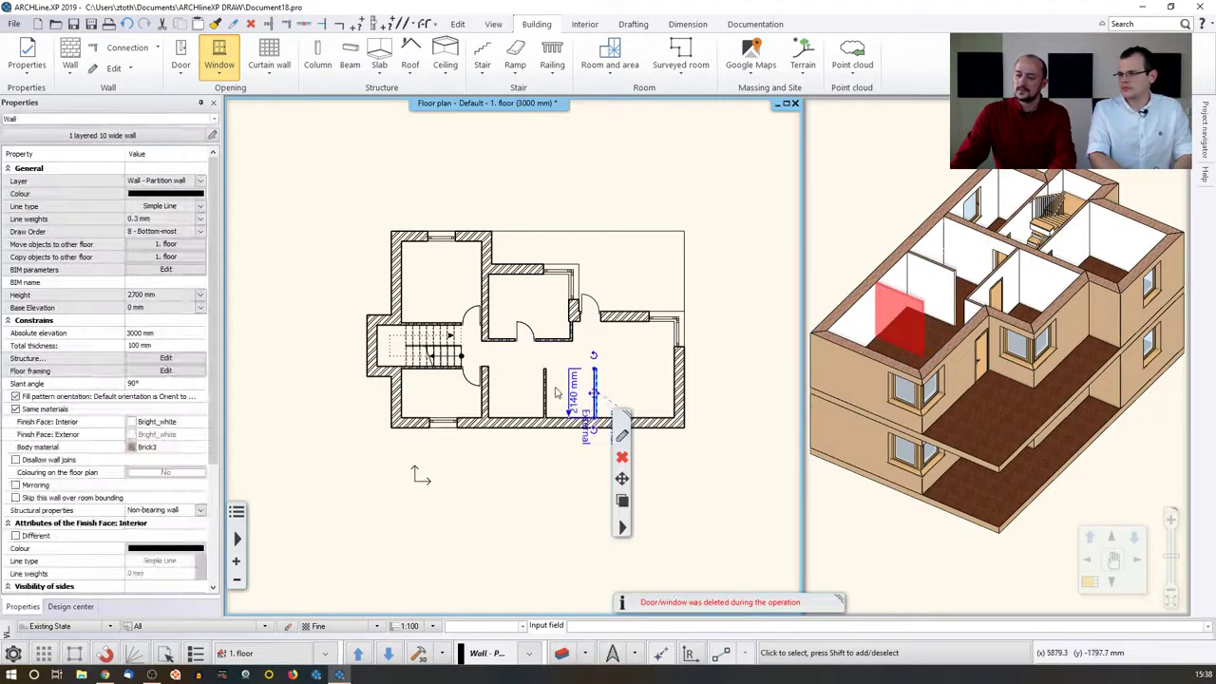
{"action": "key", "text": "Delete"}
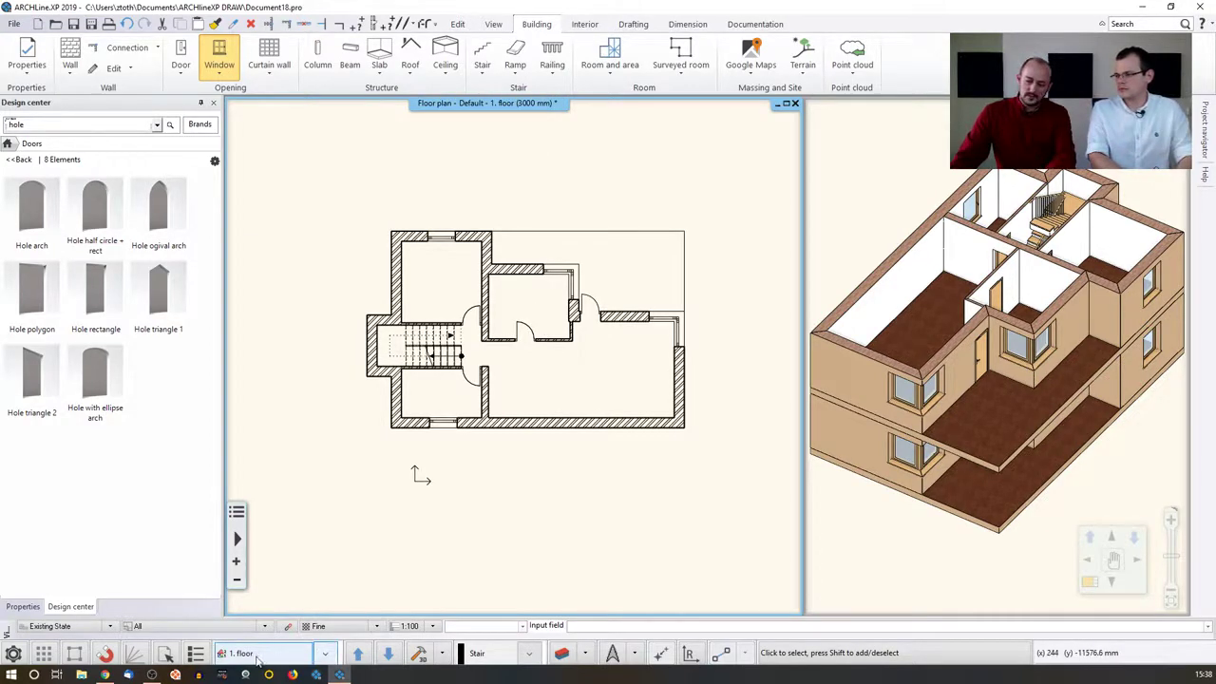
Compare the floor plans of Ground floor and 1. floor by switching repeatedly between the two levels.
{"action": "left_click", "coordinate": [324, 655]}
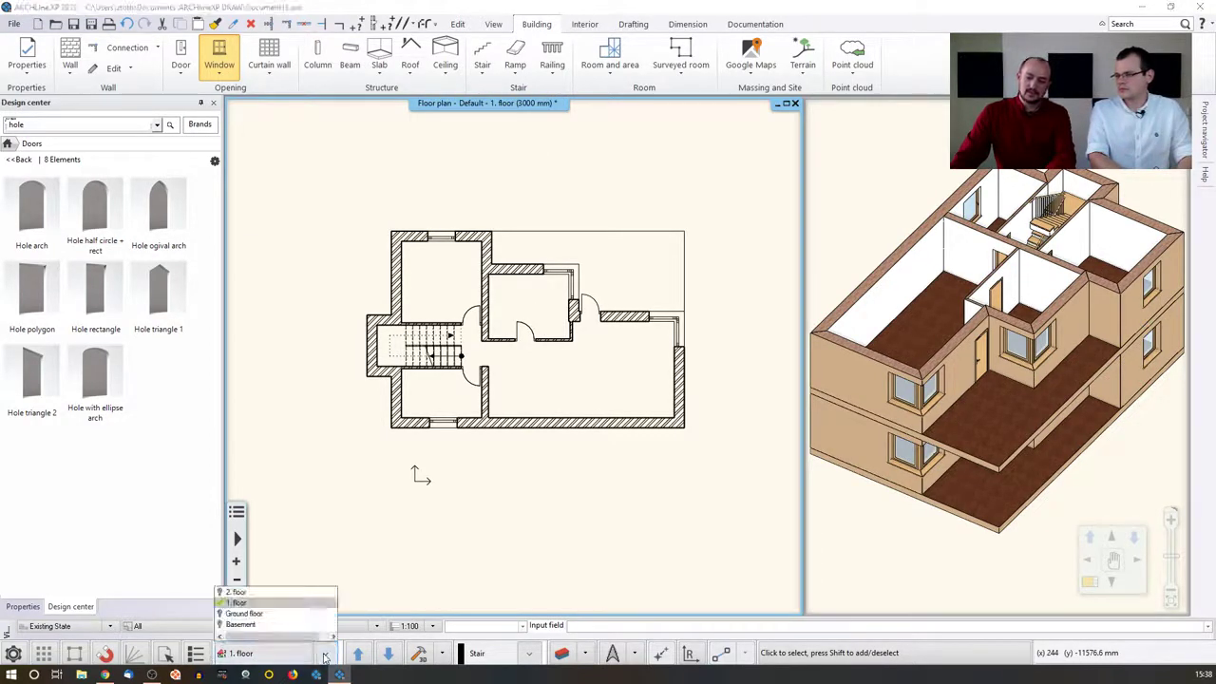
{"action": "left_click", "coordinate": [244, 614]}
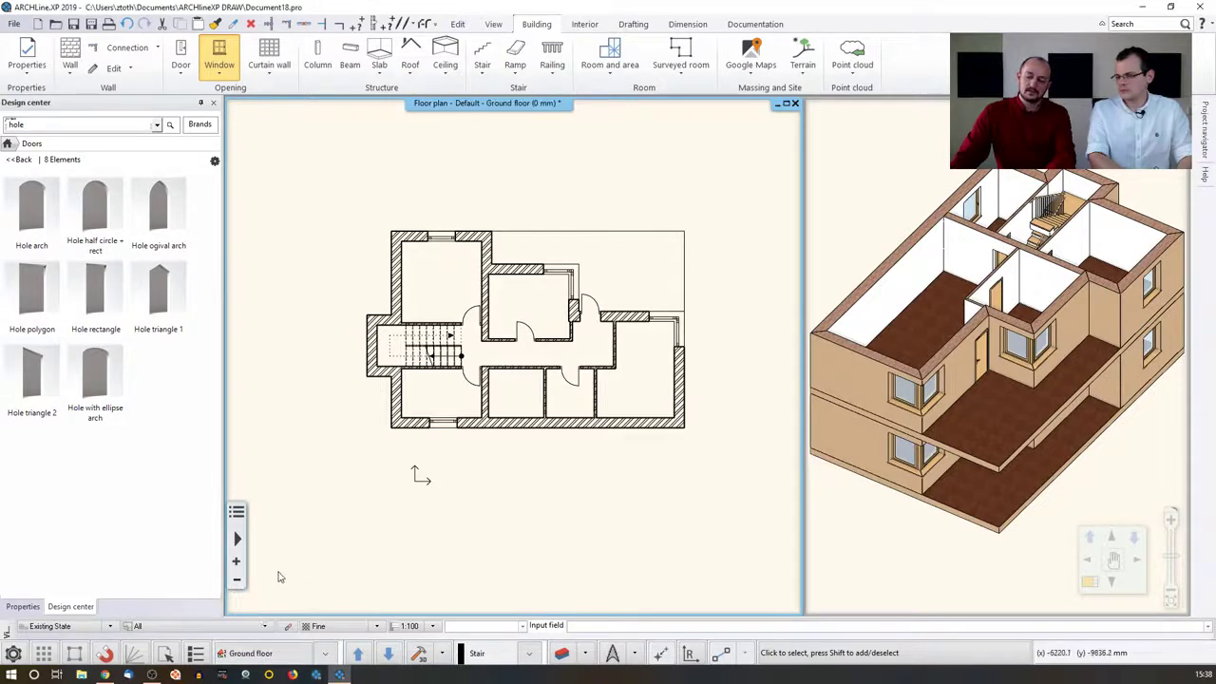
{"action": "left_click", "coordinate": [357, 654]}
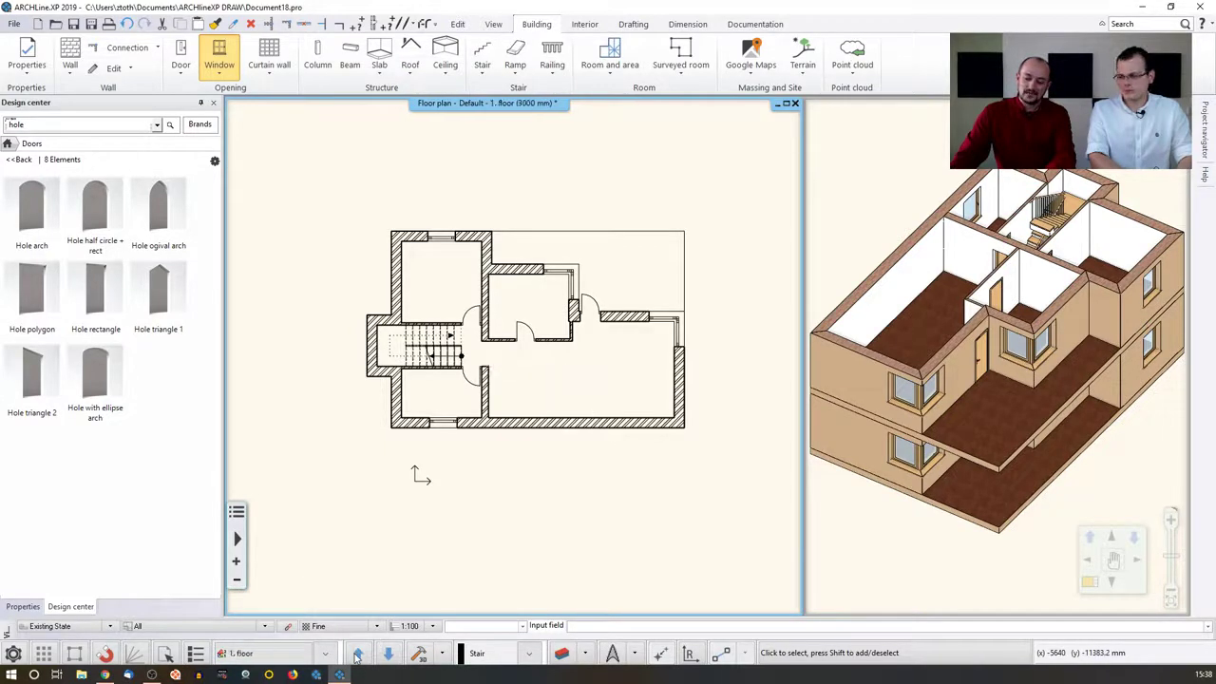
{"action": "left_click", "coordinate": [388, 655]}
{"action": "left_click", "coordinate": [365, 655]}
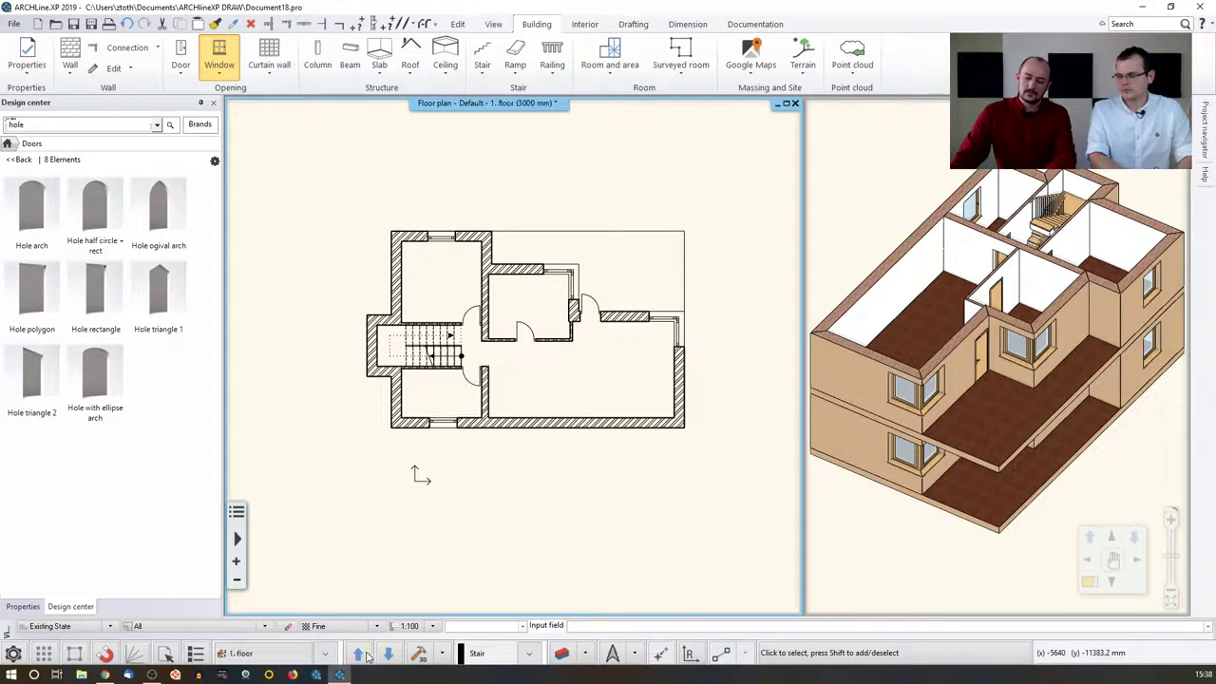
{"action": "left_click", "coordinate": [366, 655]}
{"action": "left_click", "coordinate": [388, 655]}
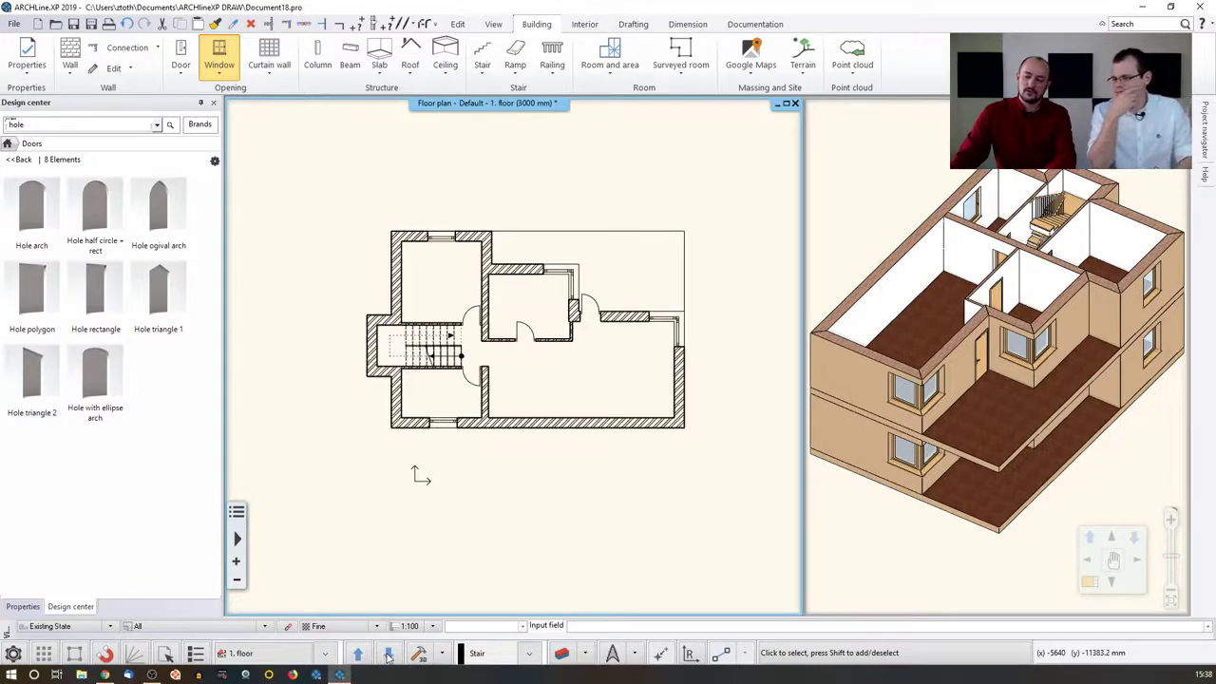
{"action": "left_click", "coordinate": [388, 654]}
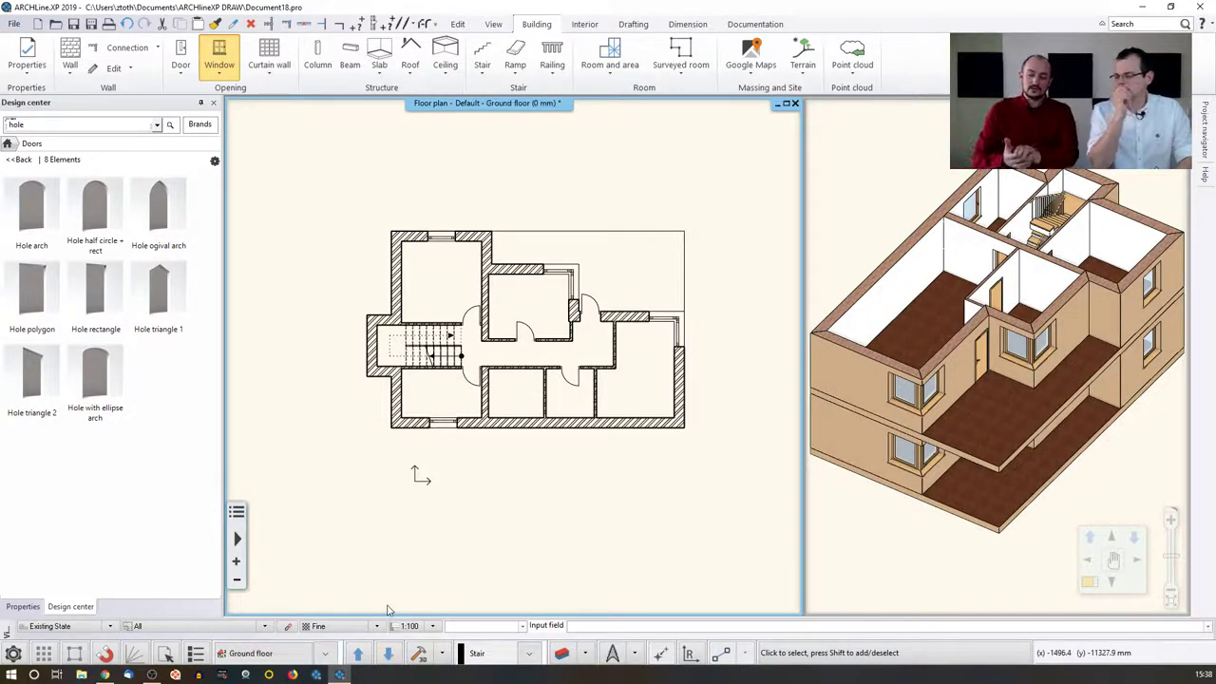
{"action": "key", "text": "Page_Up"}
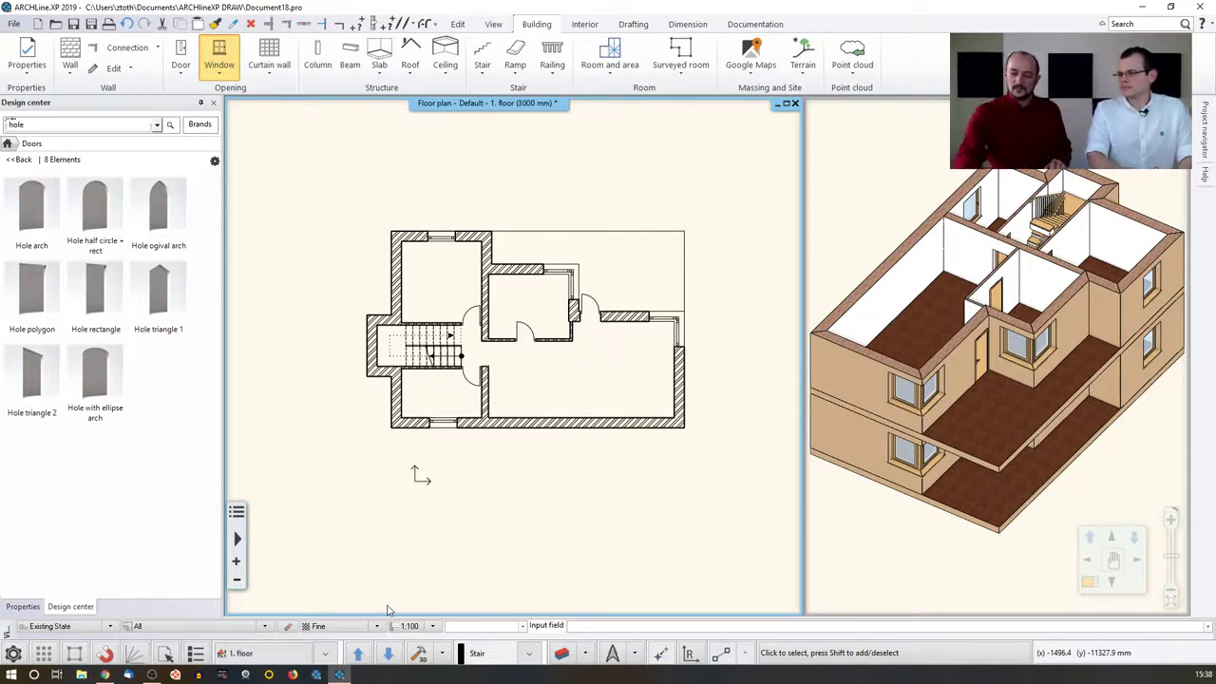
{"action": "key", "text": "Page_Down"}
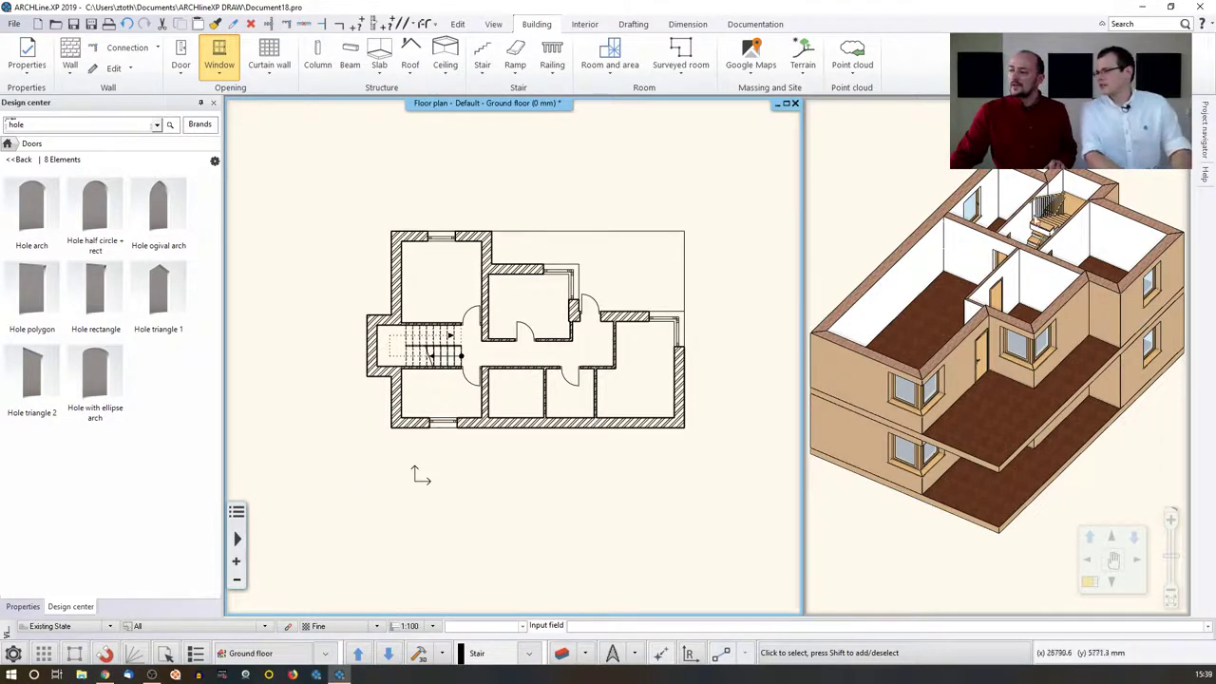
{"action": "scroll", "coordinate": [484, 306], "scroll_direction": "up", "scroll_amount": 3}
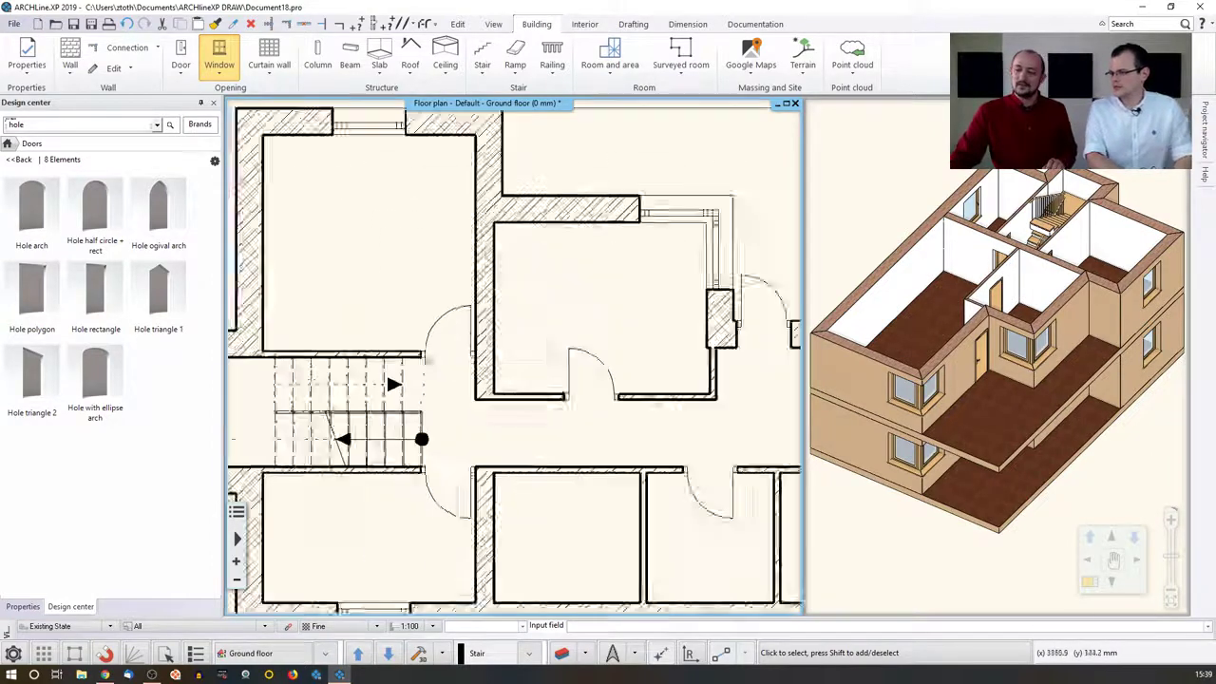
{"action": "scroll", "coordinate": [399, 360], "scroll_direction": "up", "scroll_amount": 1}
{"action": "left_click", "coordinate": [403, 423]}
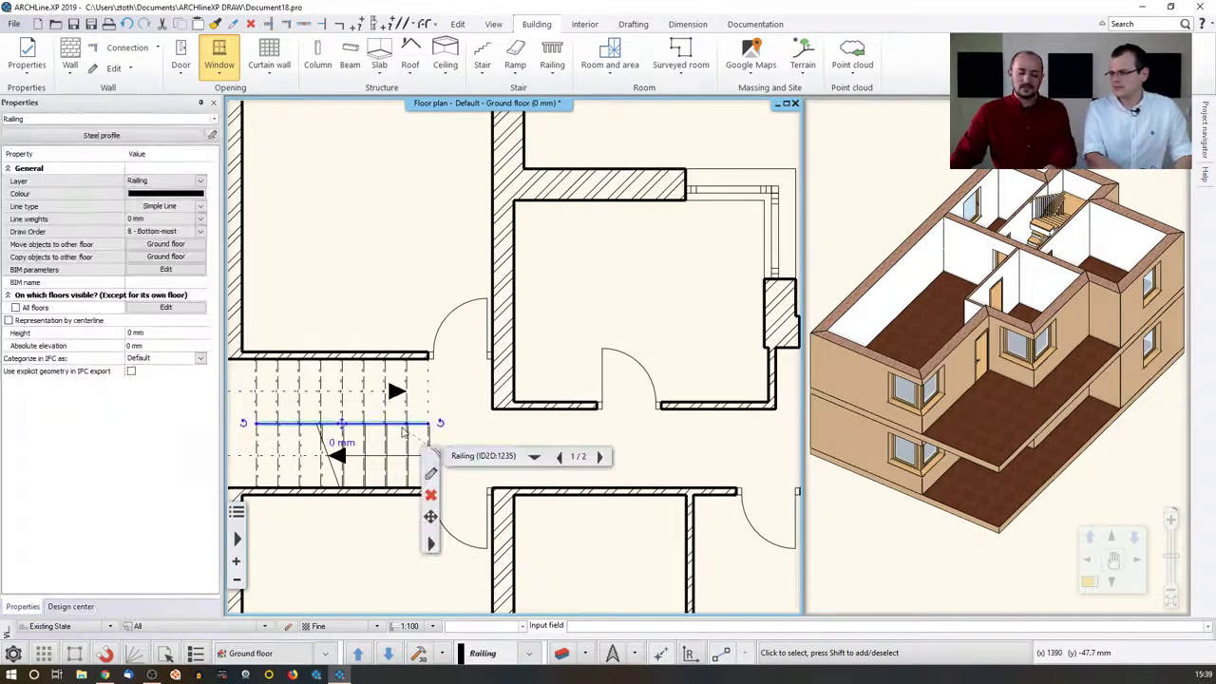
{"action": "key", "text": "Escape"}
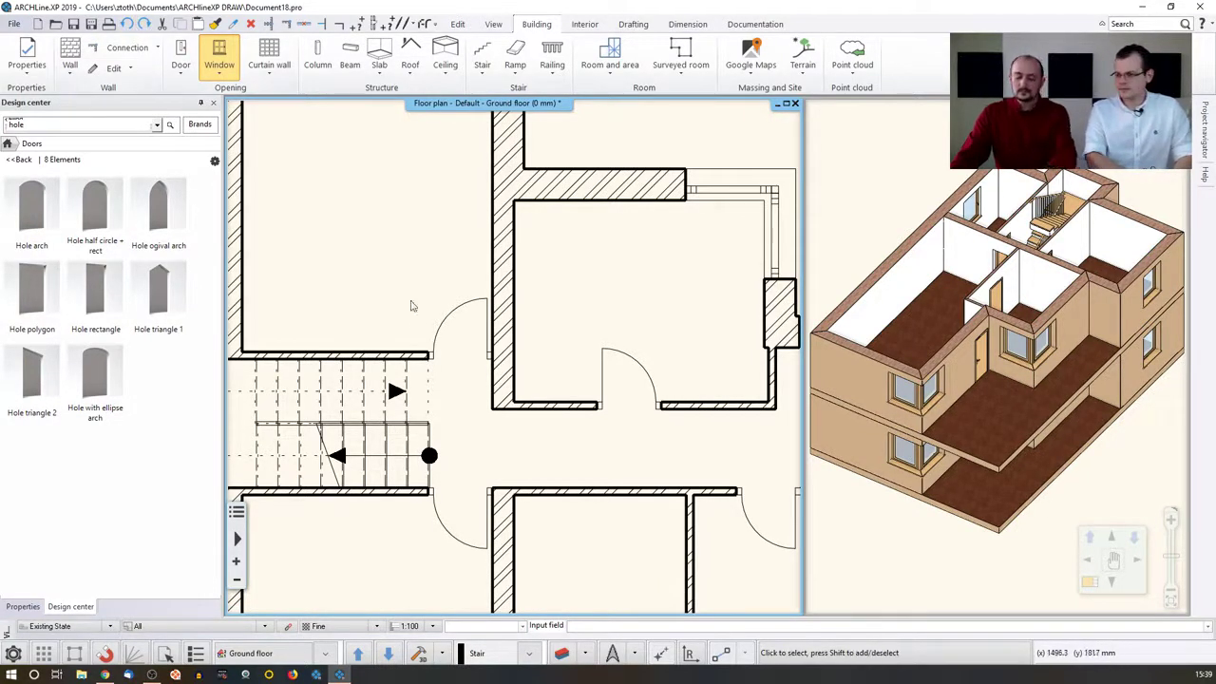
Activate 1. floor and delete the Steel profile railing running between the two flights of its stair.
{"action": "left_click", "coordinate": [357, 653]}
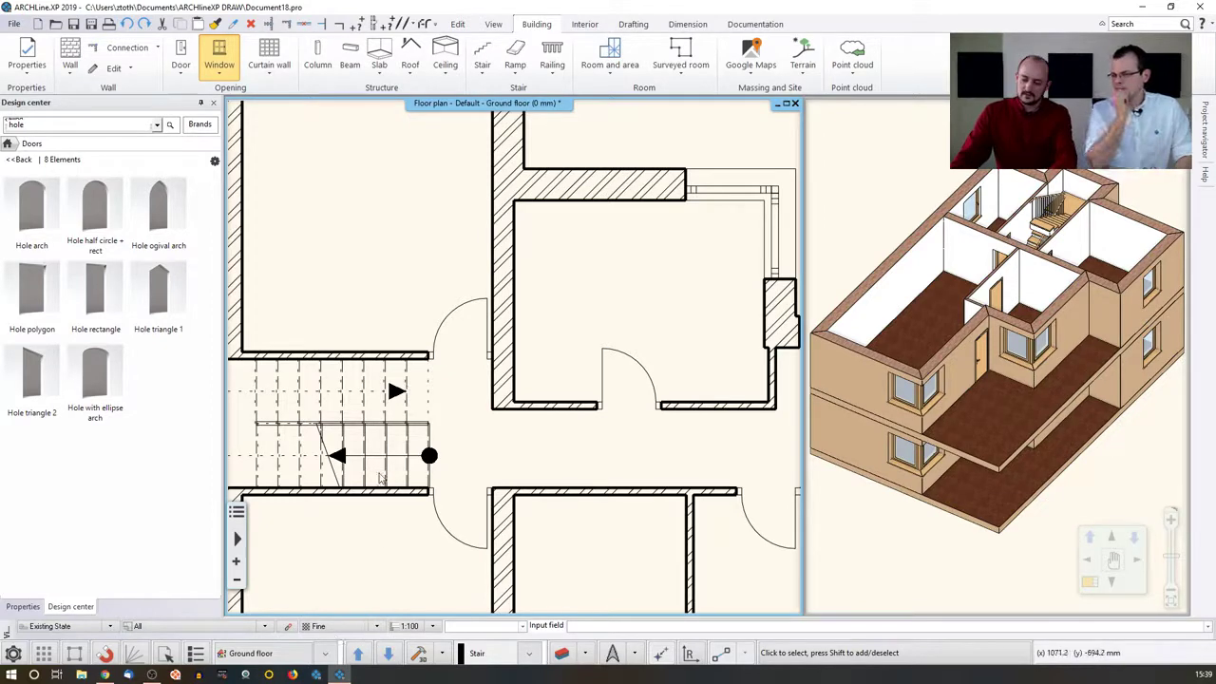
{"action": "middle_click_drag", "start_coordinate": [381, 478], "coordinate": [402, 451]}
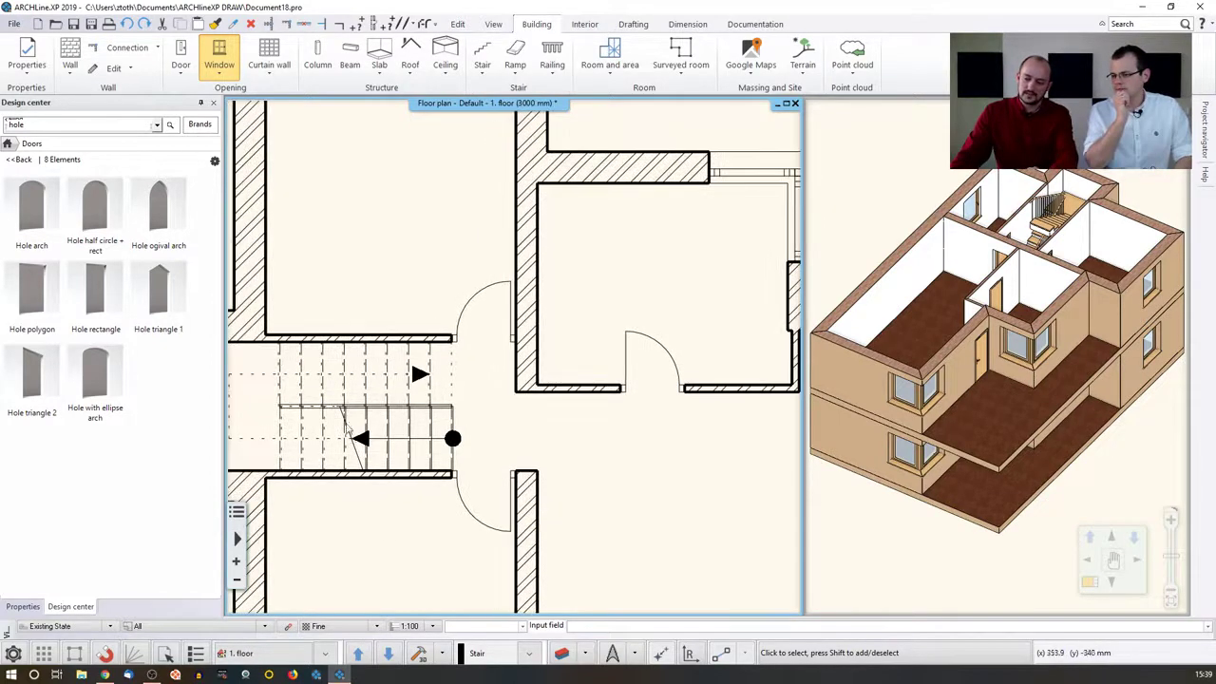
{"action": "scroll", "coordinate": [402, 489], "scroll_direction": "up", "scroll_amount": 2}
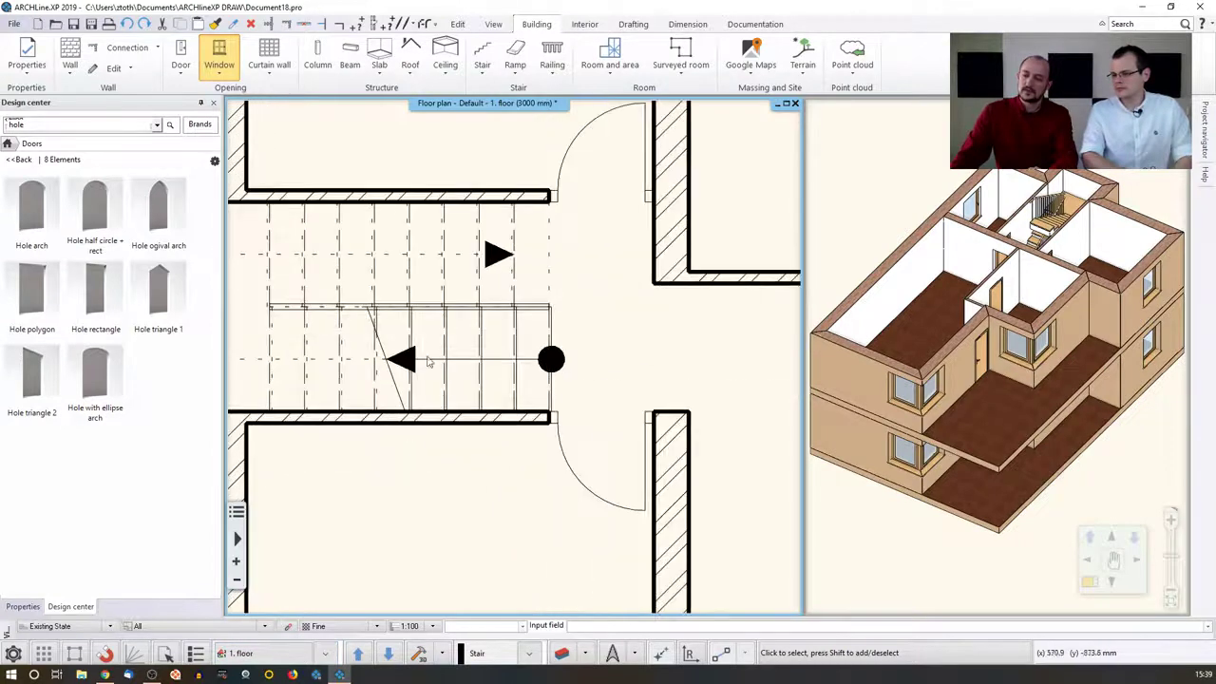
{"action": "left_click", "coordinate": [452, 310]}
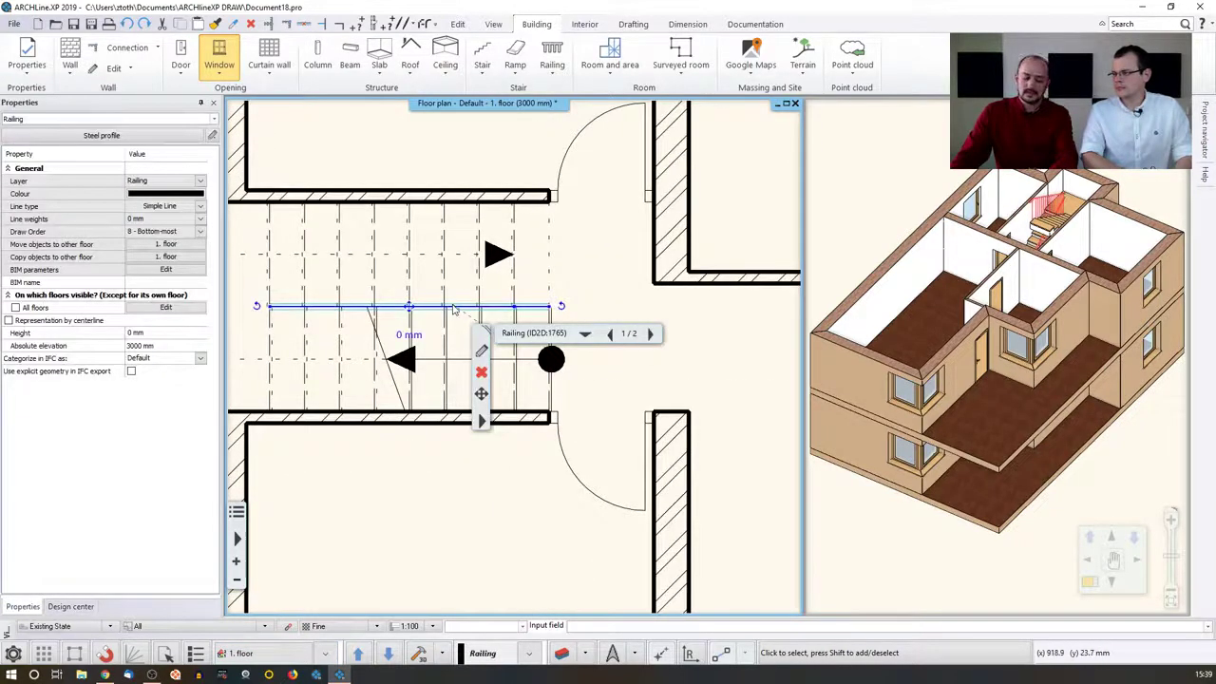
{"action": "key", "text": "Delete"}
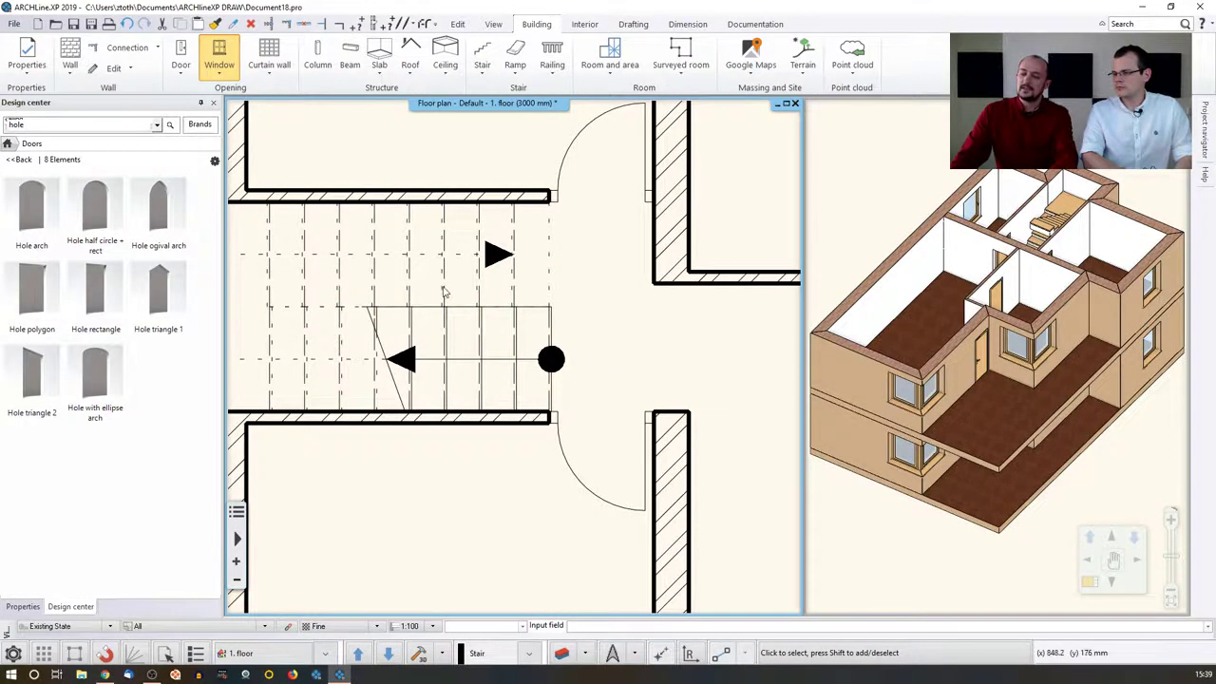
Open the properties of the 1. floor stair and set its plan representation to No section line.
{"action": "left_click", "coordinate": [444, 292]}
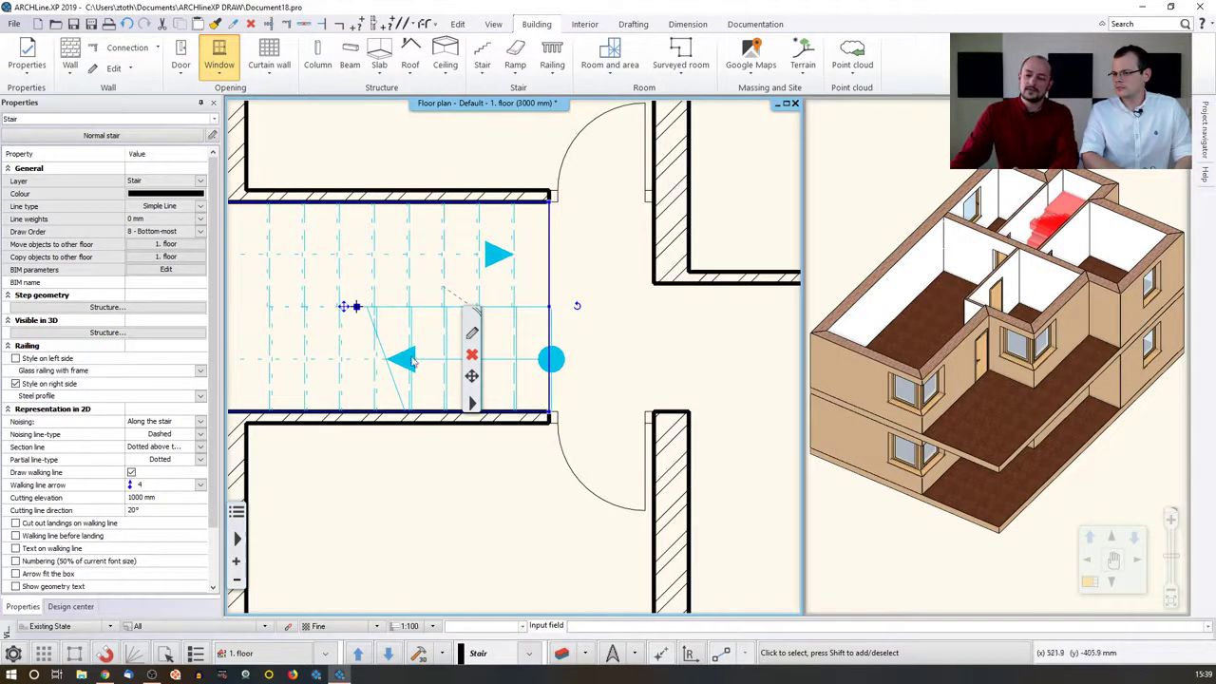
{"action": "left_click", "coordinate": [473, 332]}
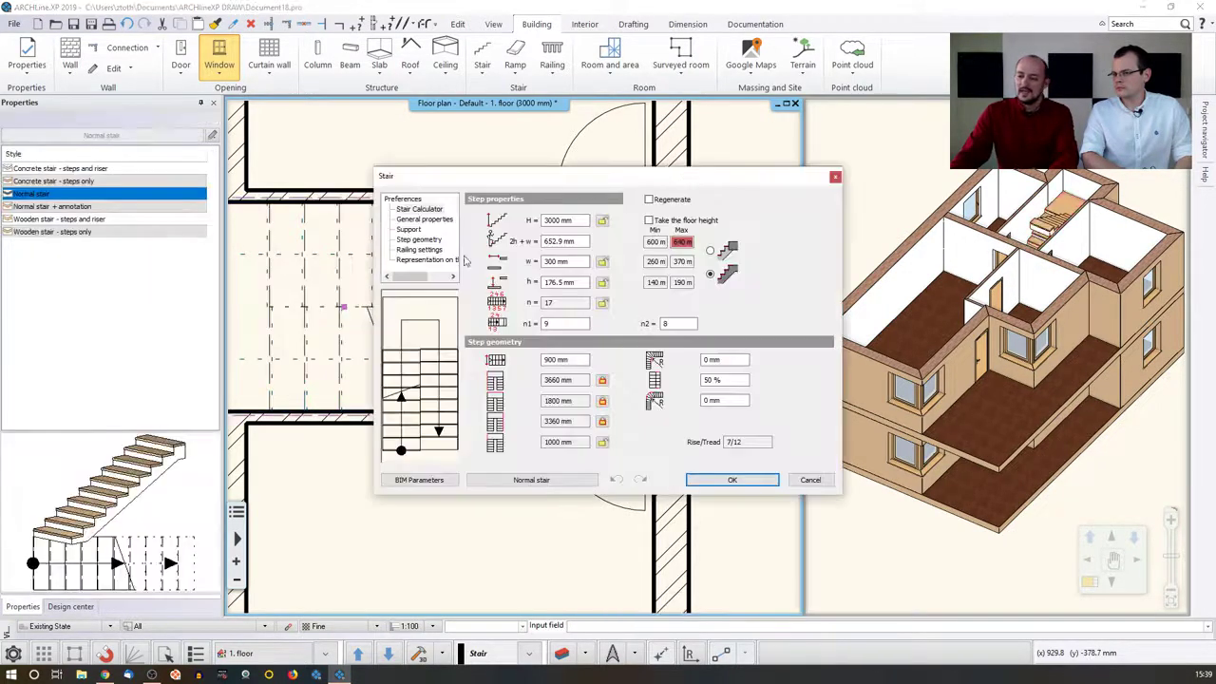
{"action": "left_click", "coordinate": [418, 220]}
{"action": "left_click", "coordinate": [495, 327]}
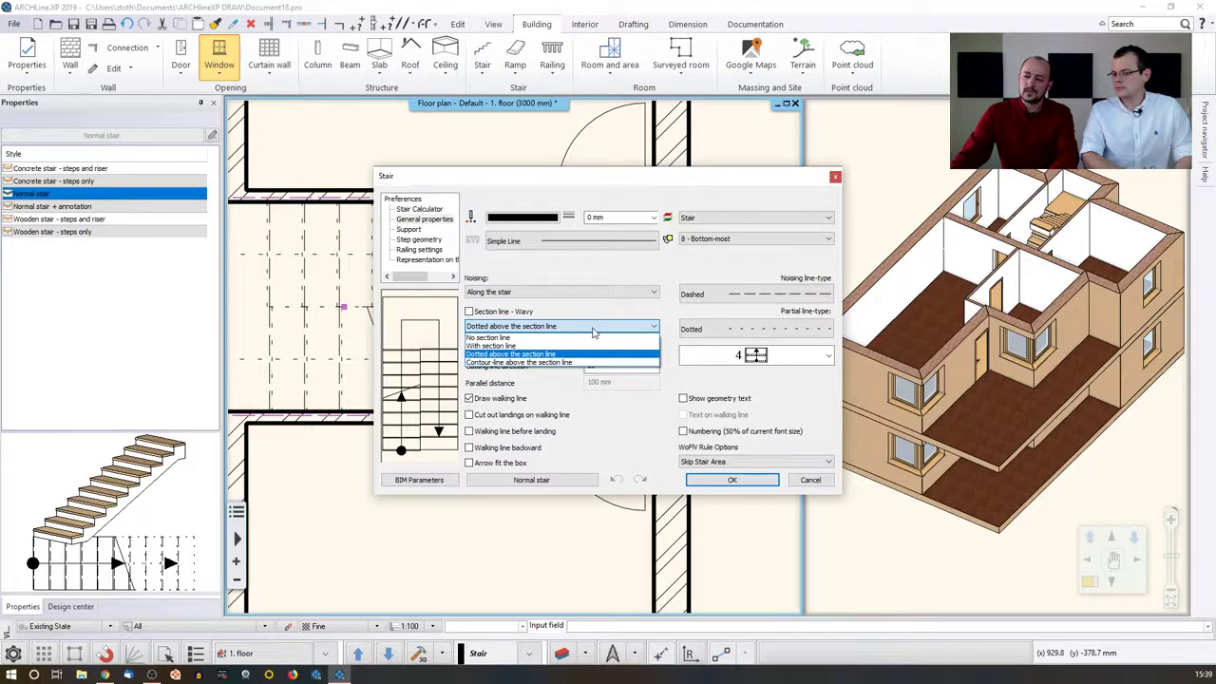
{"action": "left_click", "coordinate": [551, 338]}
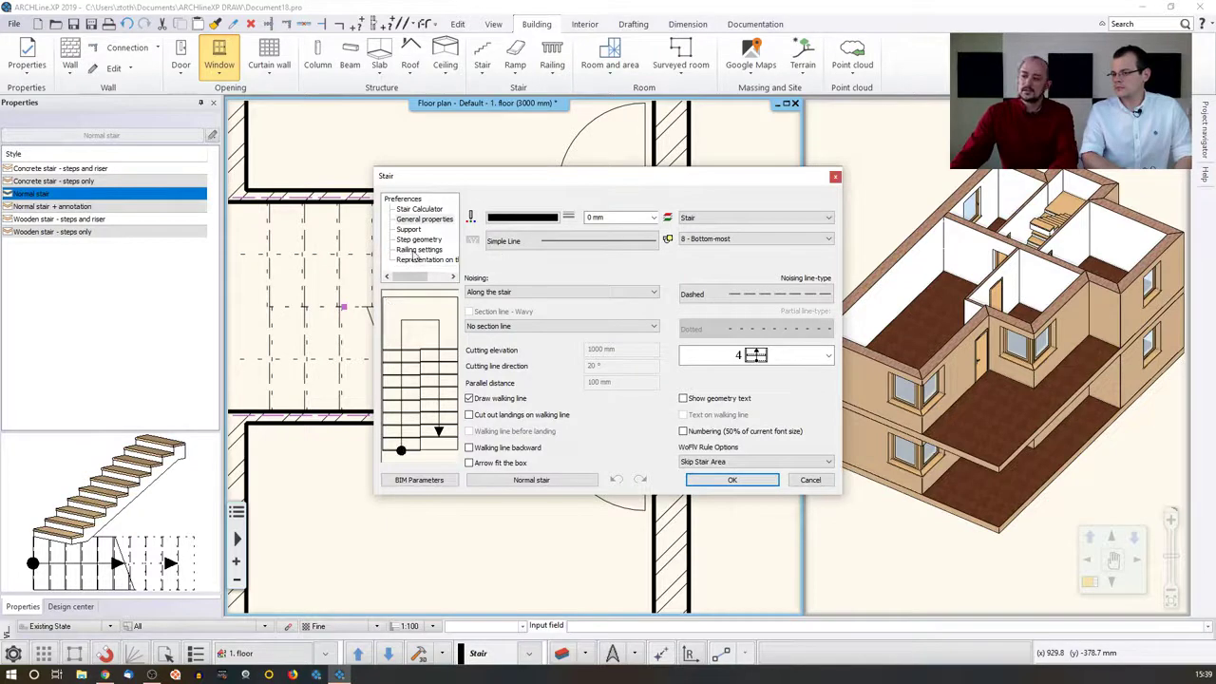
Turn off 3D creation in the stair's support settings and apply the changes to the stair.
{"action": "left_click", "coordinate": [418, 249]}
{"action": "left_click", "coordinate": [418, 260]}
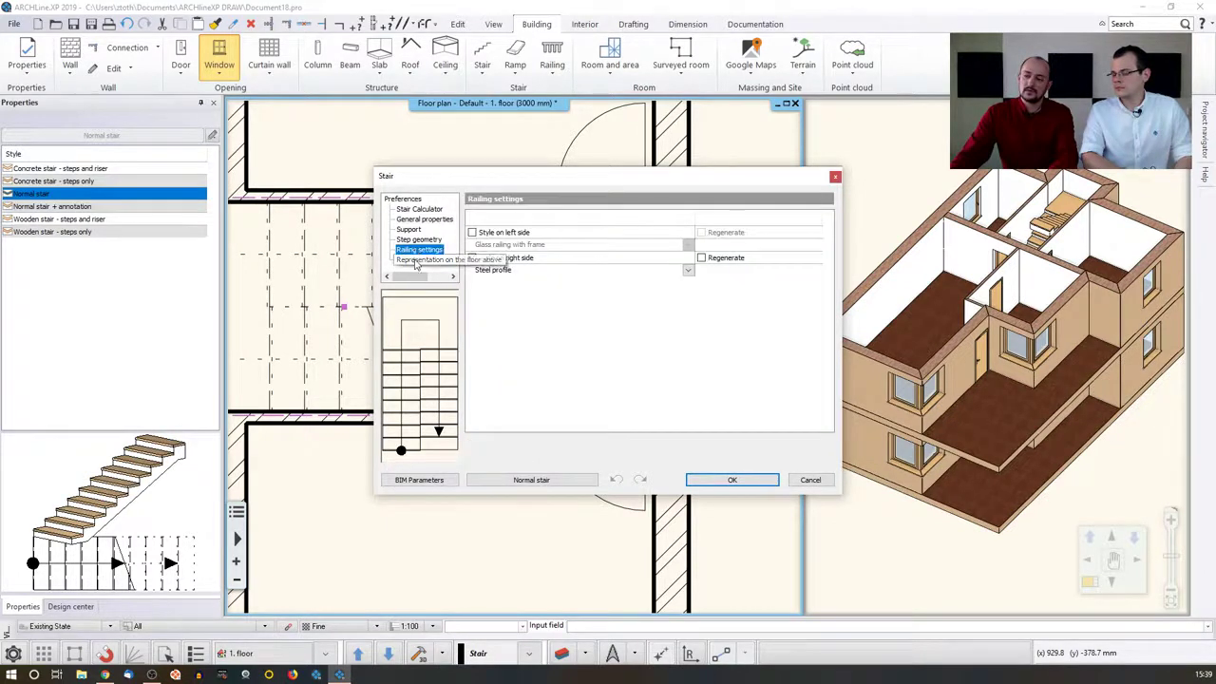
{"action": "left_click", "coordinate": [410, 230]}
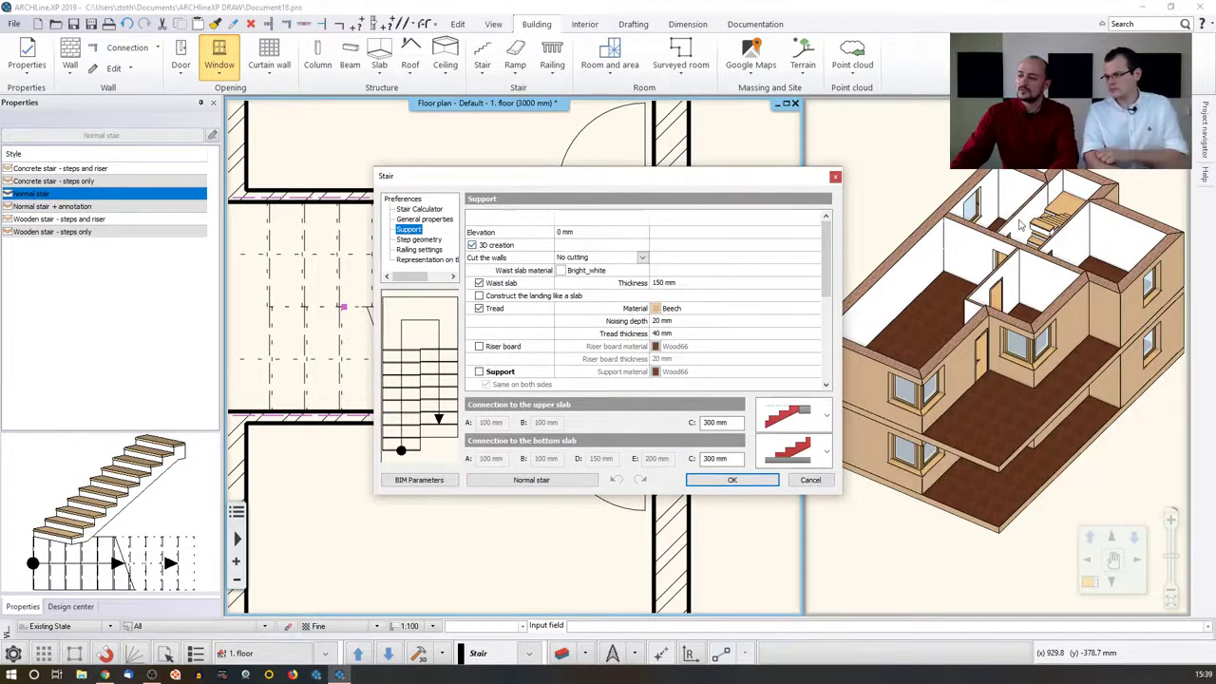
{"action": "left_click", "coordinate": [473, 246]}
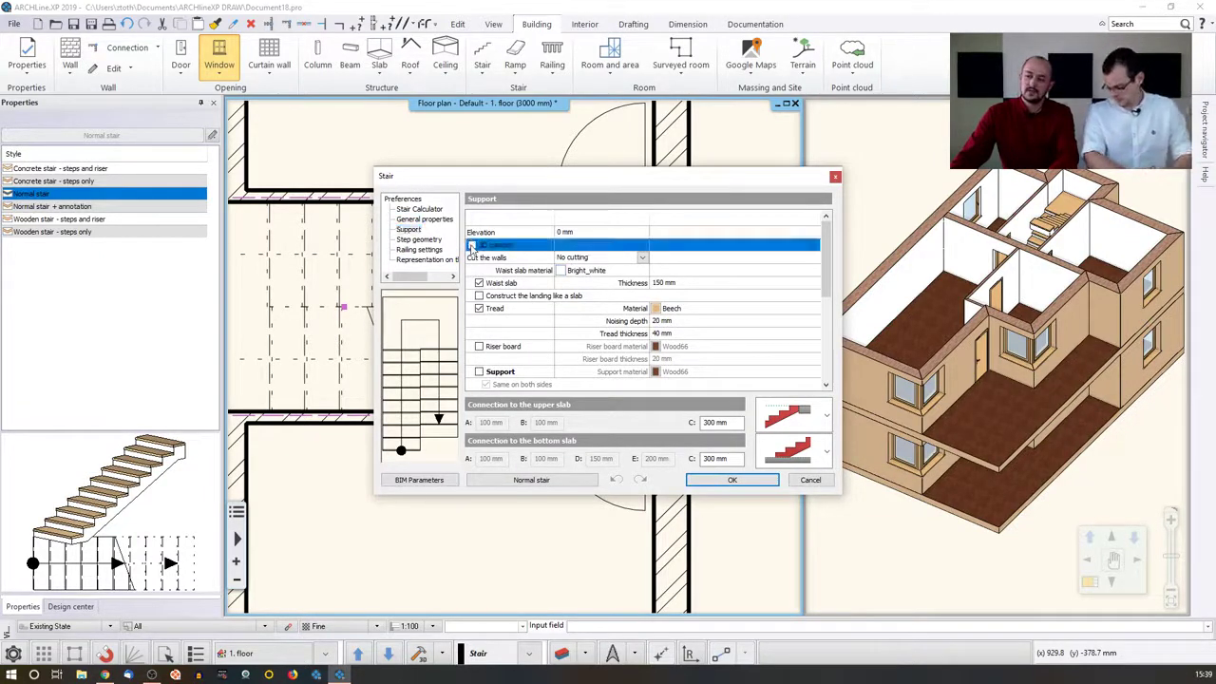
{"action": "left_click", "coordinate": [732, 480]}
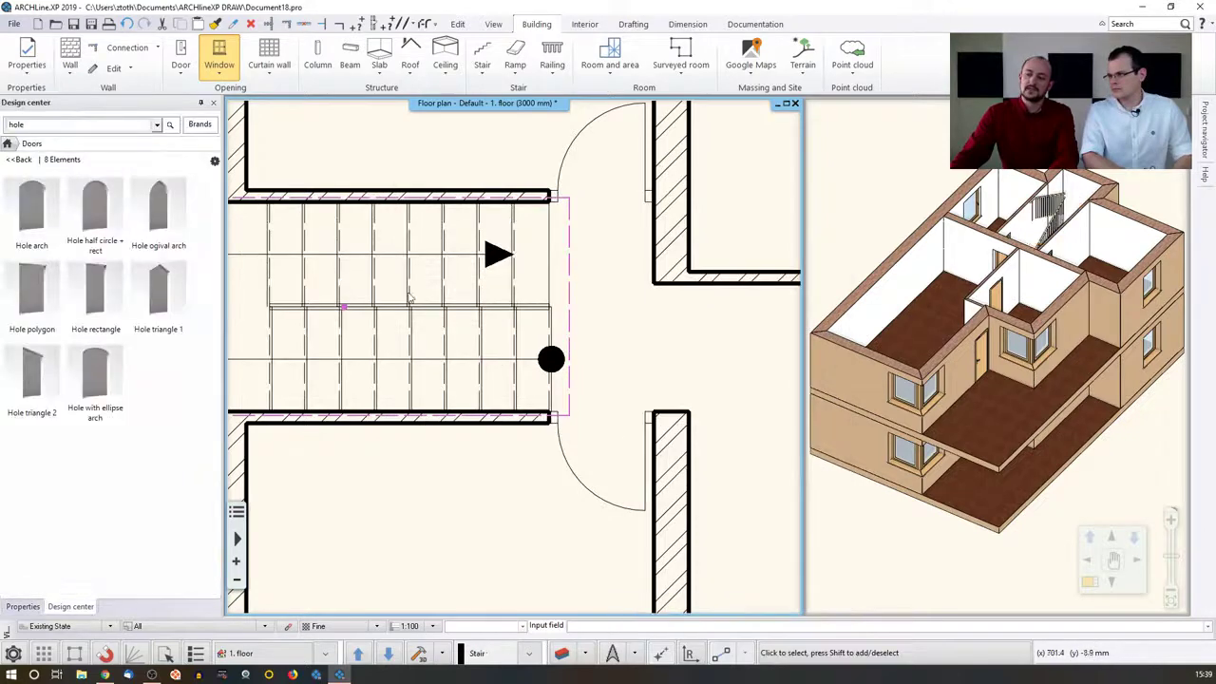
Remove the regenerated railing from the 2D-only stair on 1. floor and check the stairwell in 3D.
{"action": "left_click", "coordinate": [475, 306]}
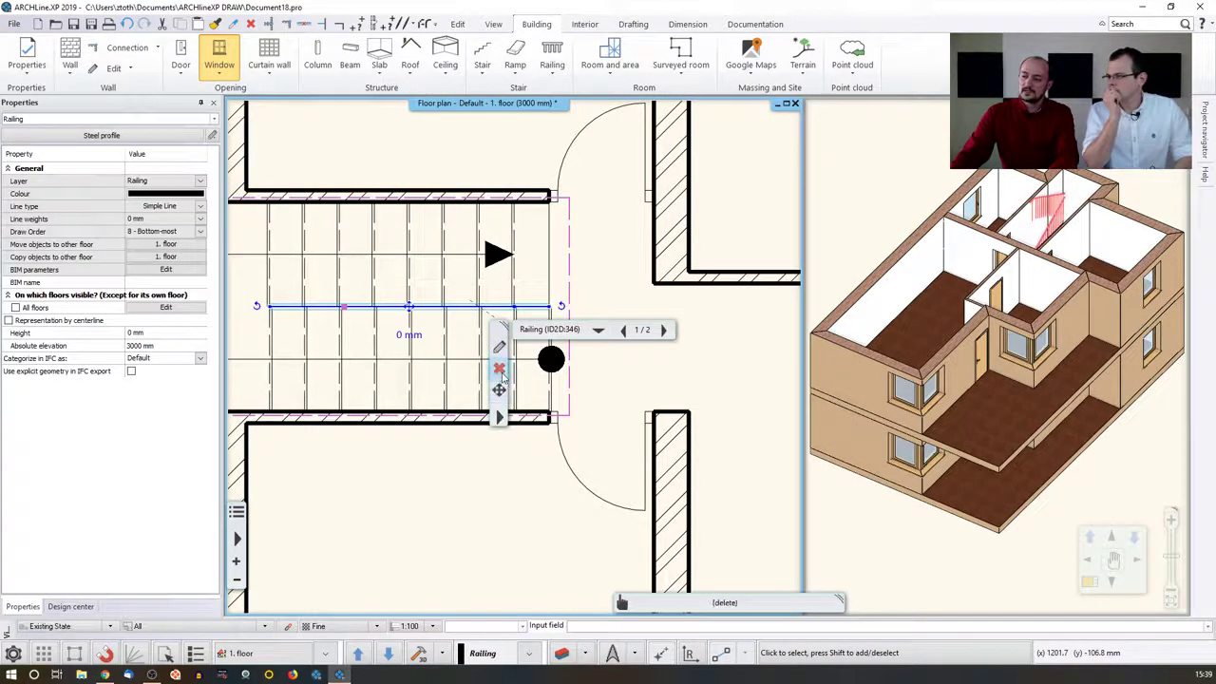
{"action": "key", "text": "Escape"}
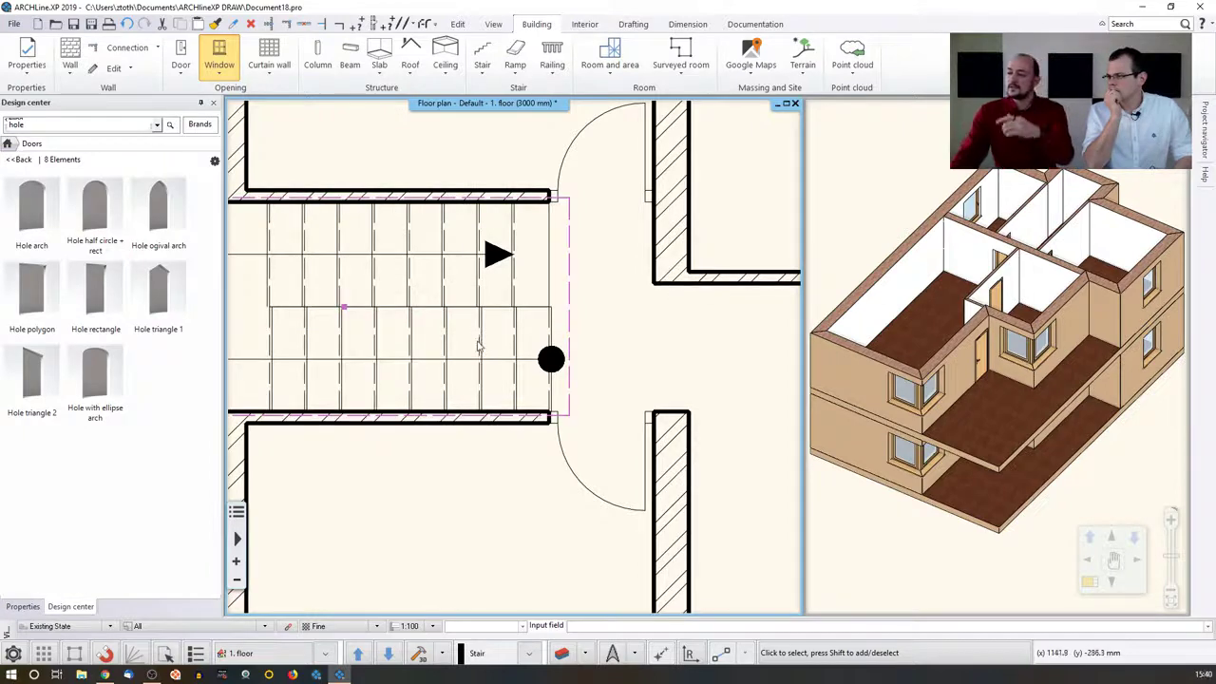
{"action": "left_click_drag", "start_coordinate": [1049, 241], "coordinate": [1027, 294]}
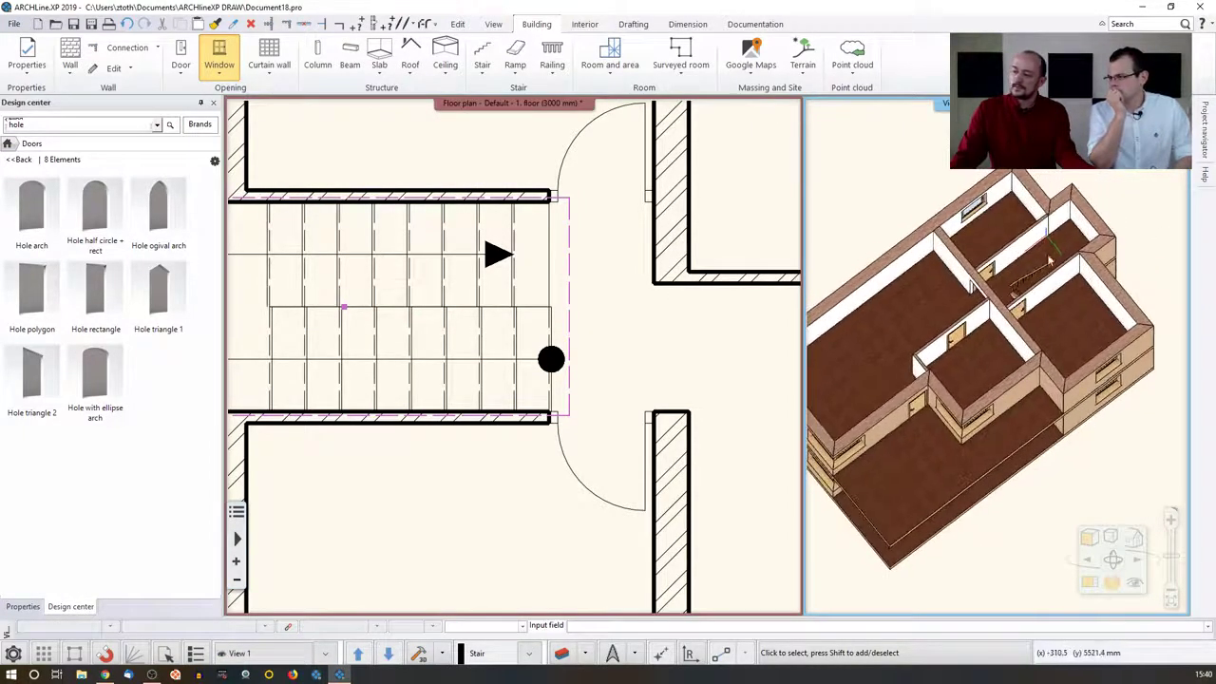
{"action": "middle_click_drag", "start_coordinate": [446, 306], "coordinate": [507, 300]}
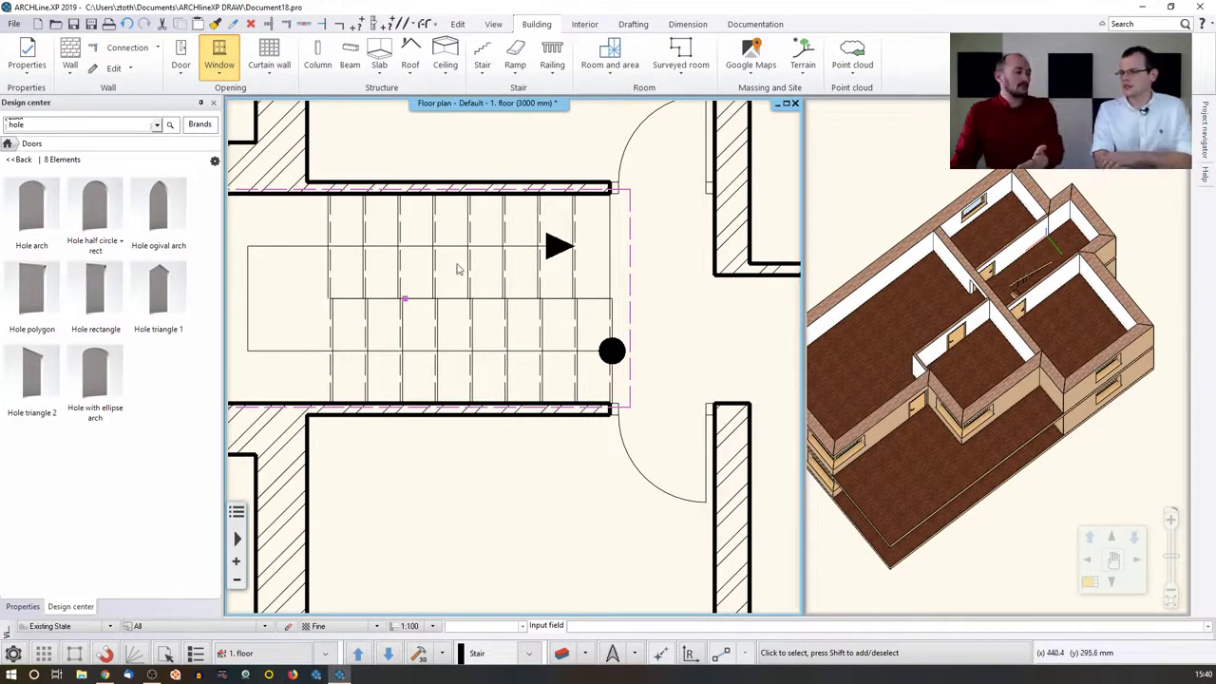
Return to Ground floor, select its floor slab and try to start creating a hole in it.
{"action": "key", "text": "Page_Down"}
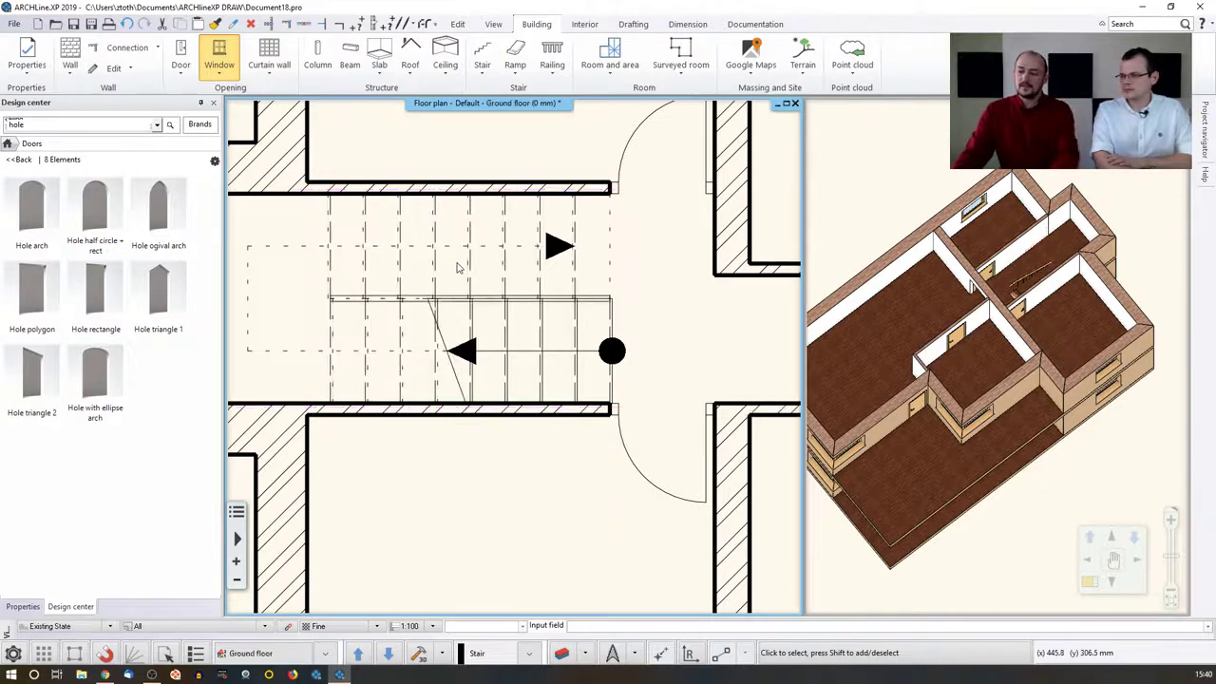
{"action": "scroll", "coordinate": [457, 268], "scroll_direction": "down", "scroll_amount": 1}
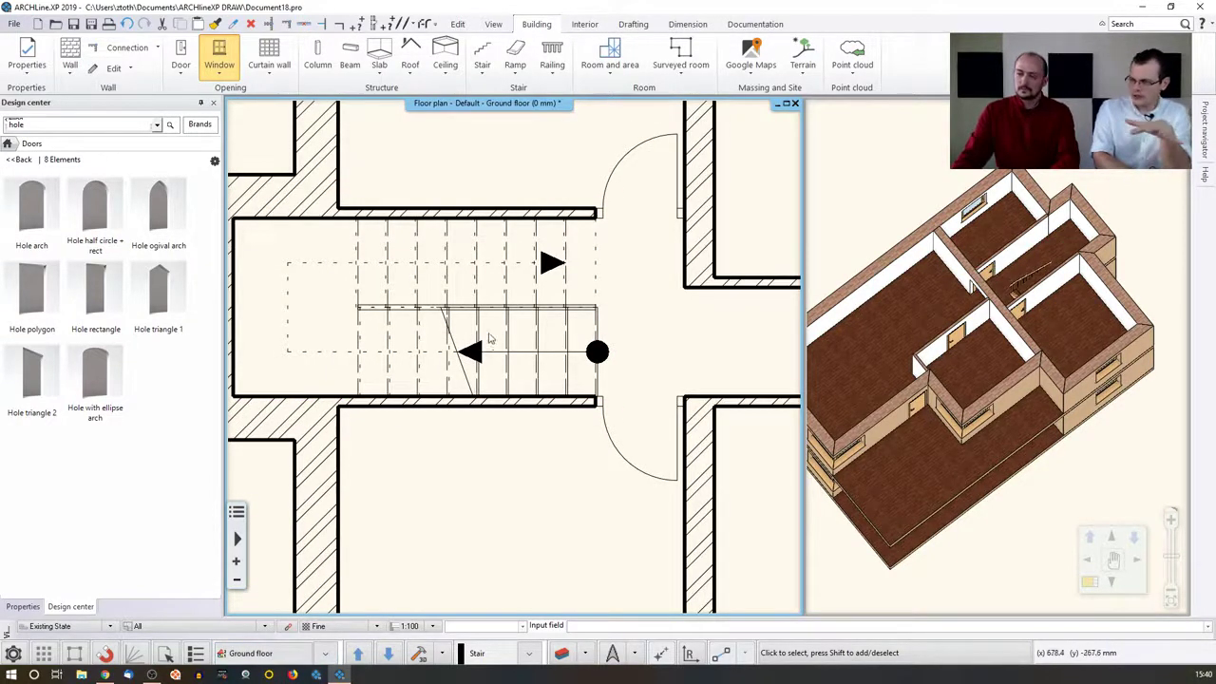
{"action": "scroll", "coordinate": [490, 341], "scroll_direction": "down", "scroll_amount": 1}
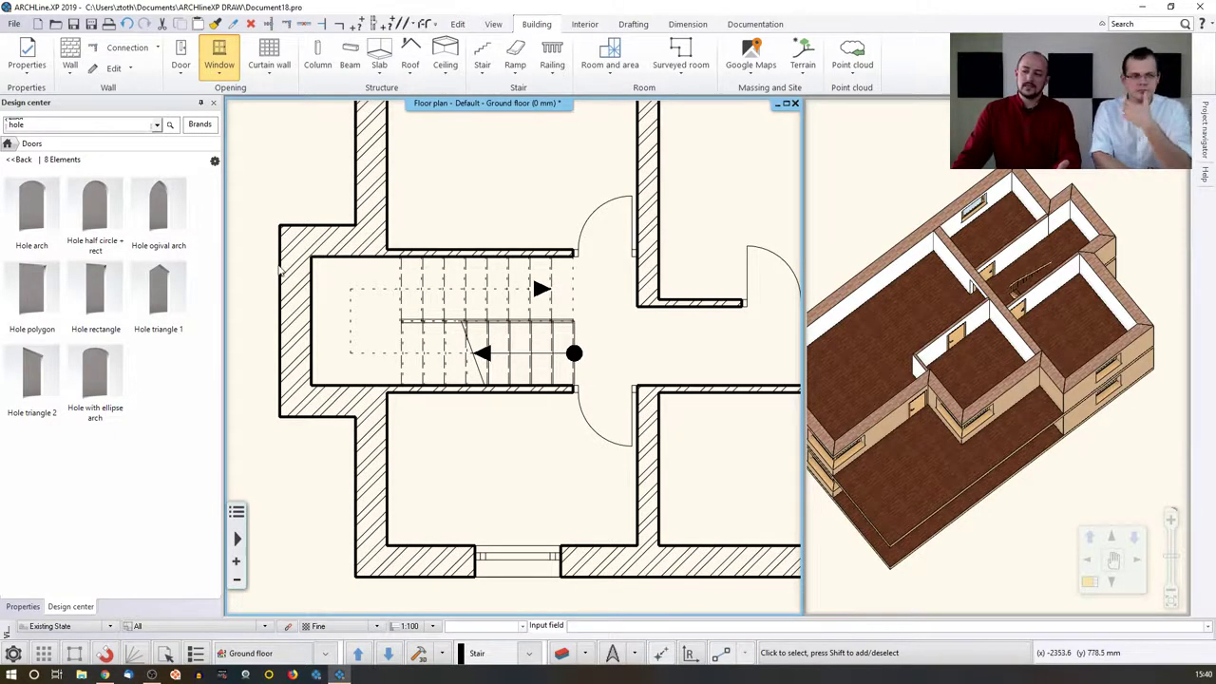
{"action": "left_click", "coordinate": [281, 272]}
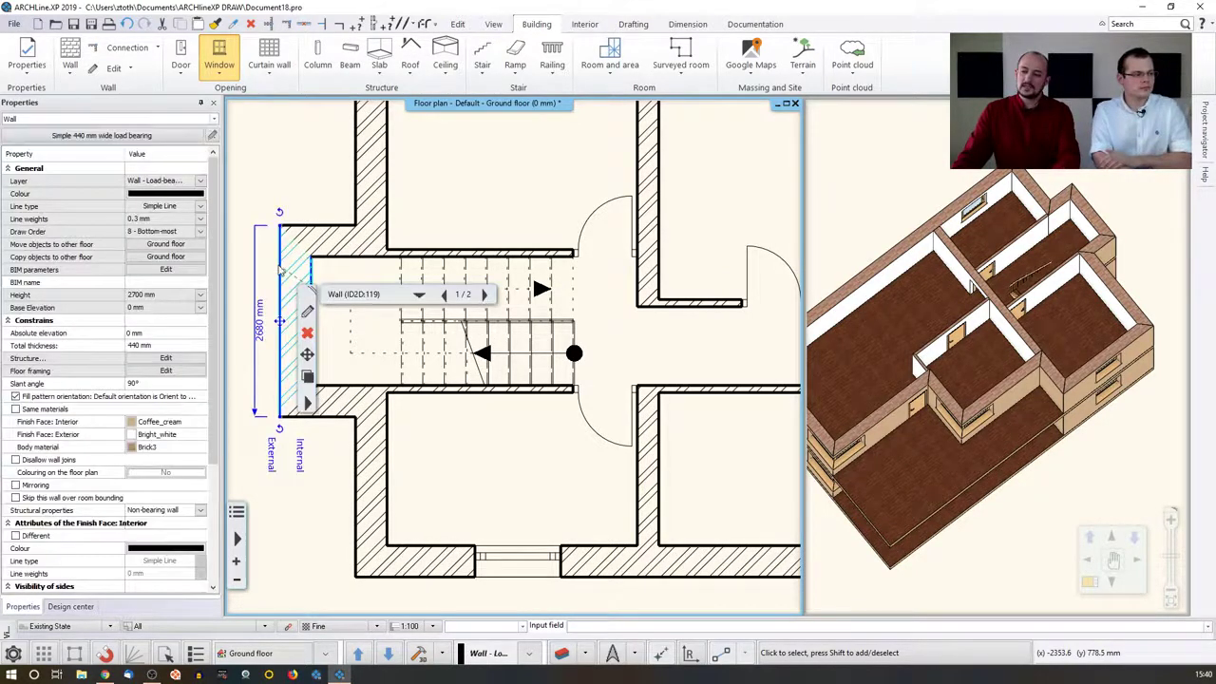
{"action": "left_click", "coordinate": [485, 296]}
{"action": "right_click", "coordinate": [318, 369]}
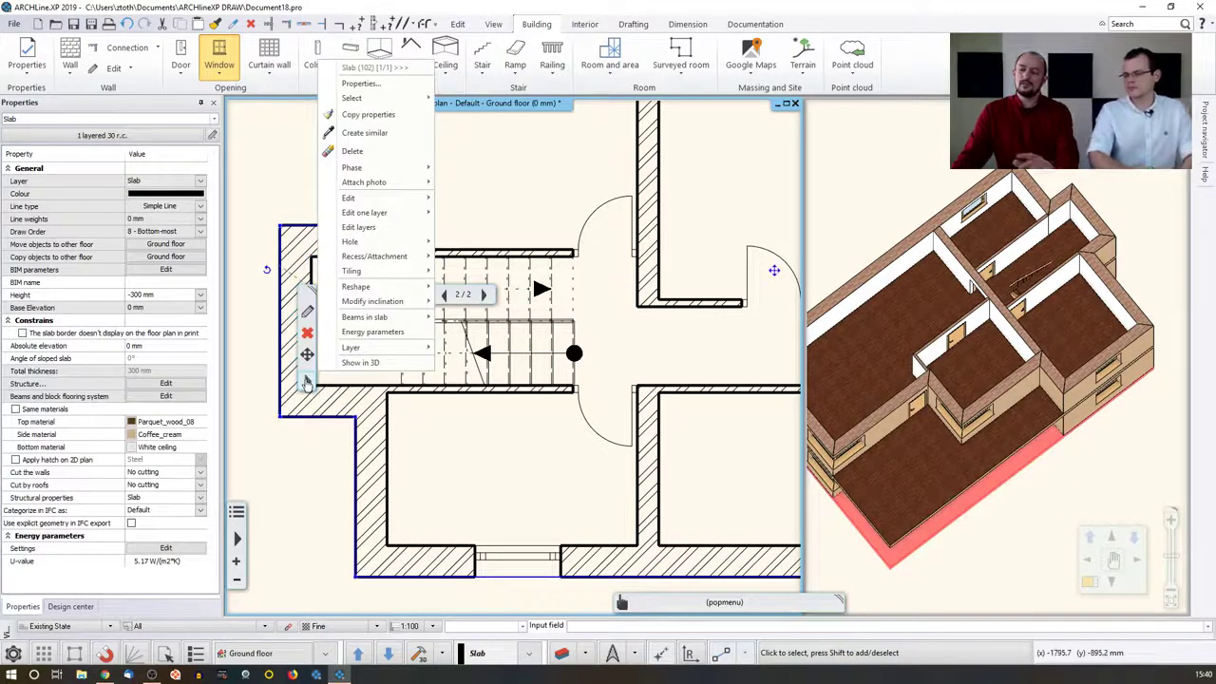
{"action": "mouse_move", "coordinate": [364, 245]}
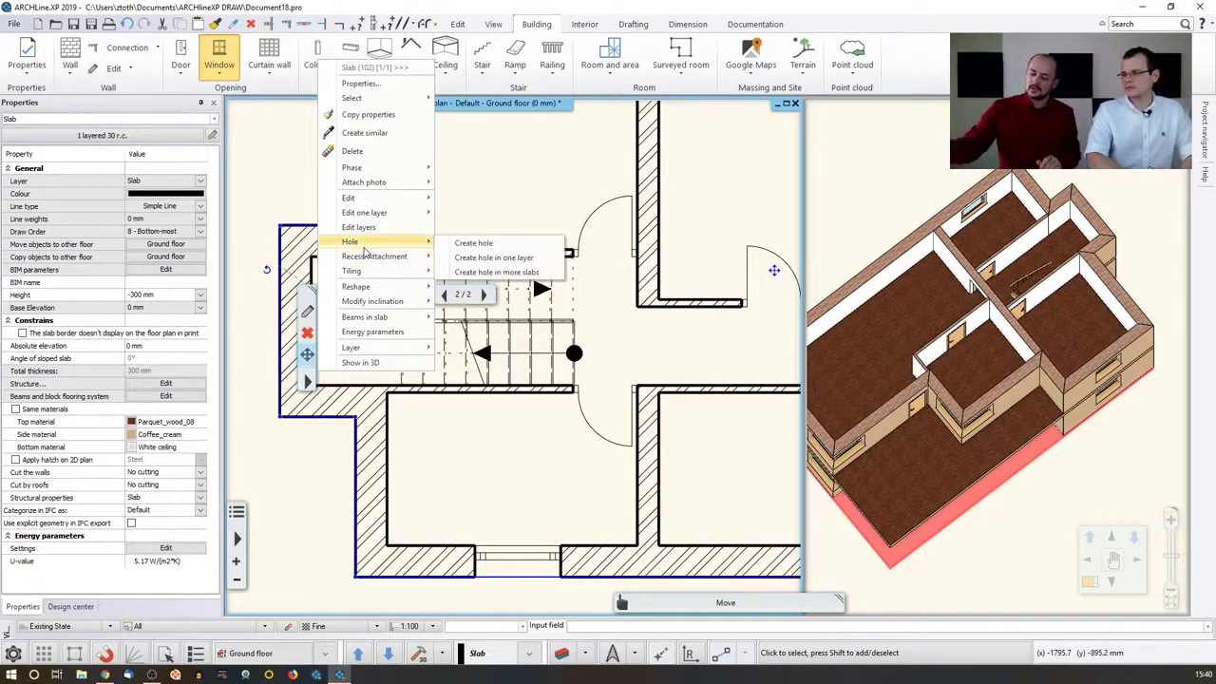
{"action": "left_click", "coordinate": [459, 245]}
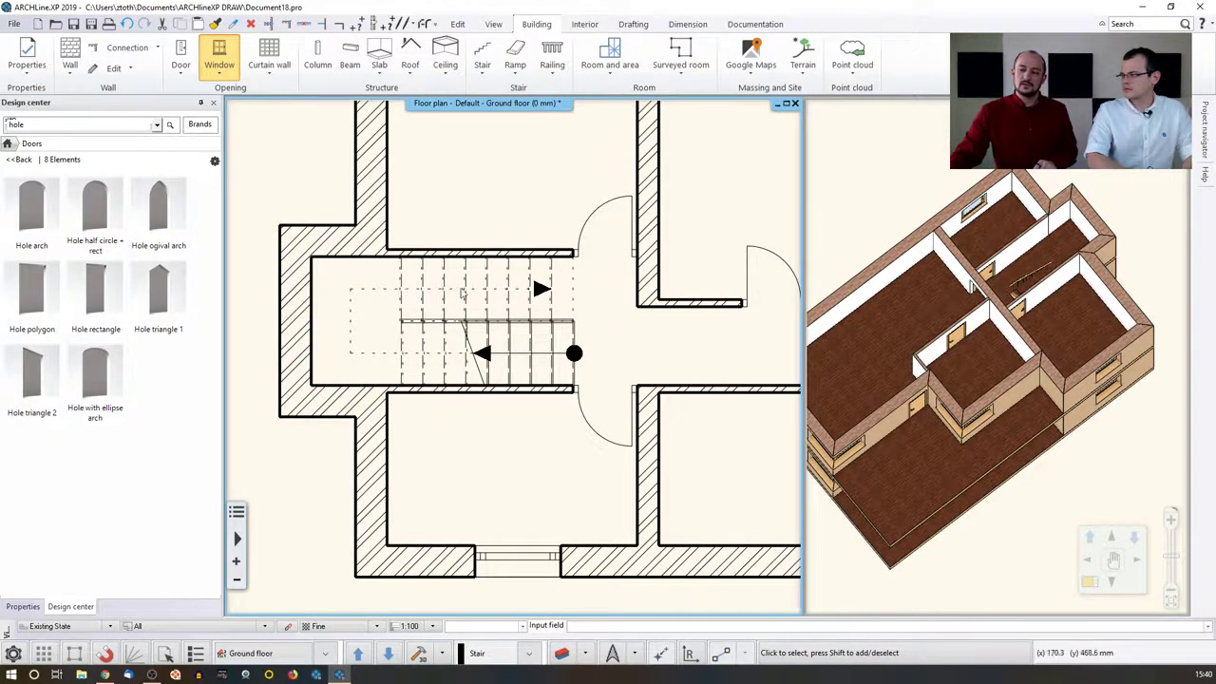
Cut the slabs above the Ground floor stair to create the stairwell opening.
{"action": "left_click", "coordinate": [431, 300]}
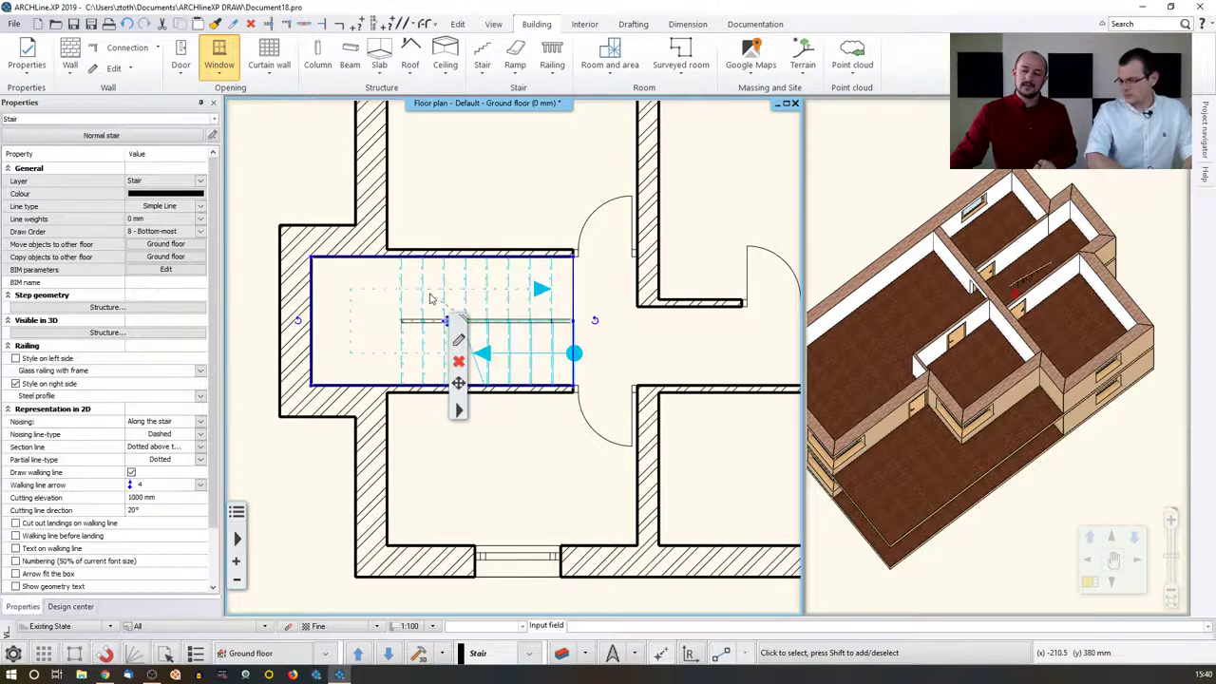
{"action": "right_click", "coordinate": [461, 413]}
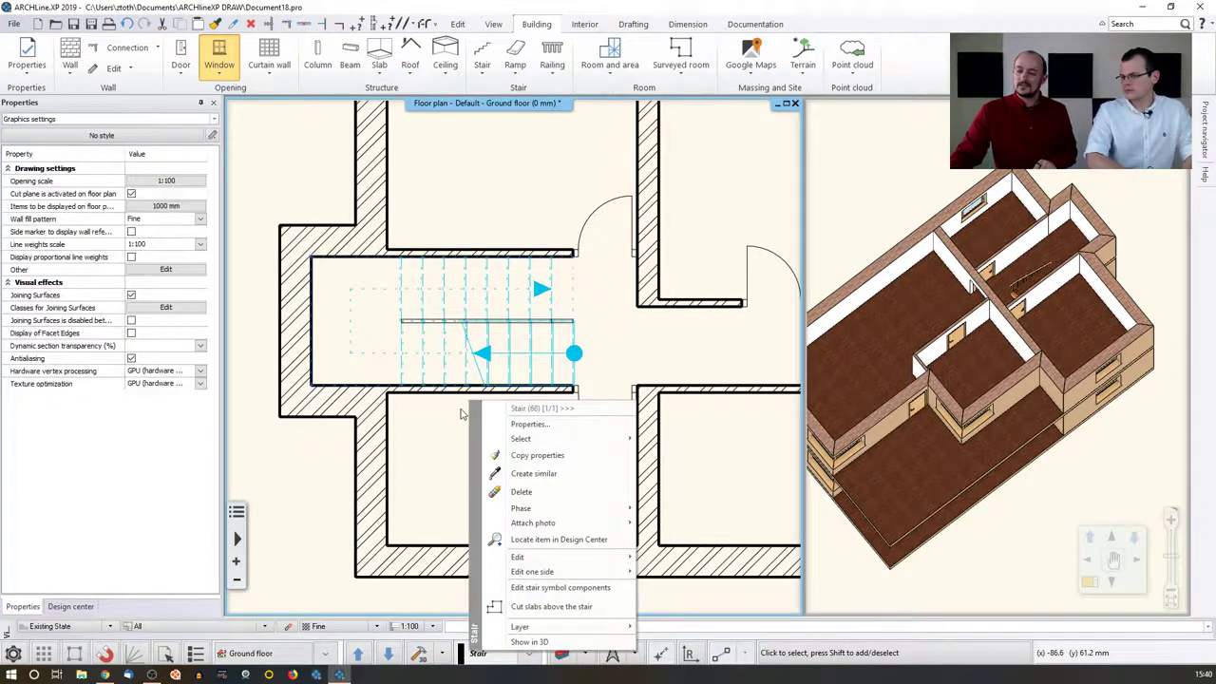
{"action": "left_click", "coordinate": [567, 613]}
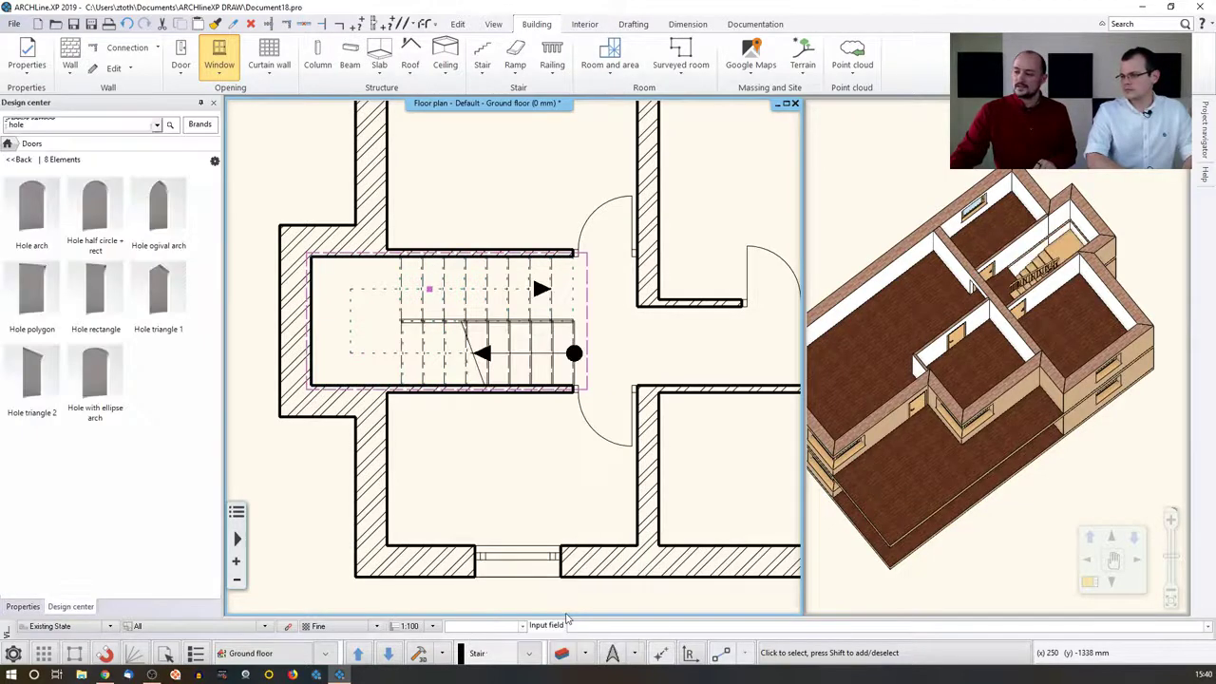
{"action": "left_click", "coordinate": [491, 197]}
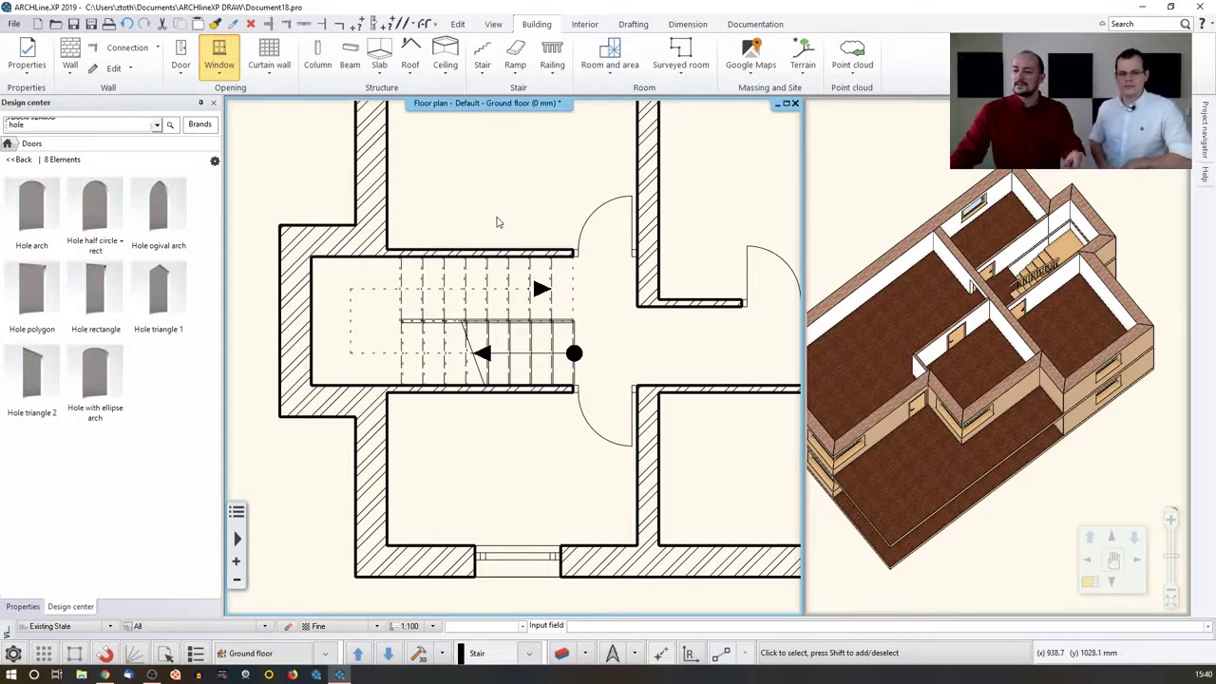
On 1. floor, select the slab and offset the short stairwell opening edge beside the stair's start to the end line of the stair.
{"action": "key", "text": "Page_Up"}
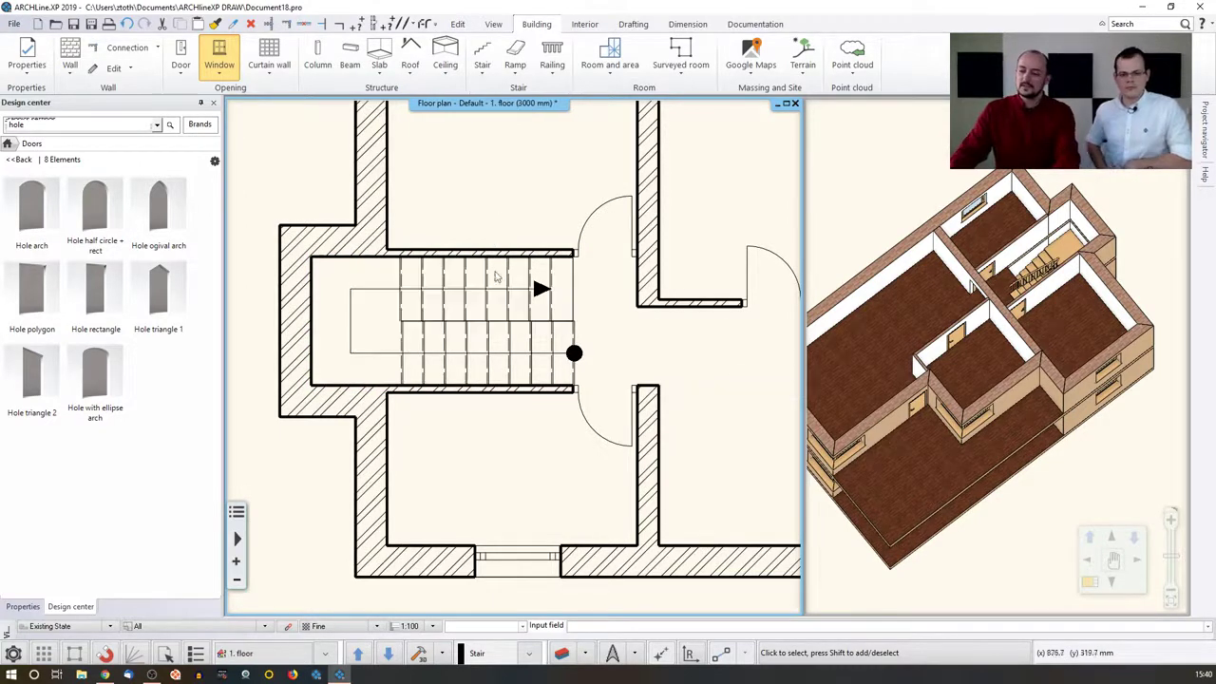
{"action": "left_click", "coordinate": [283, 296]}
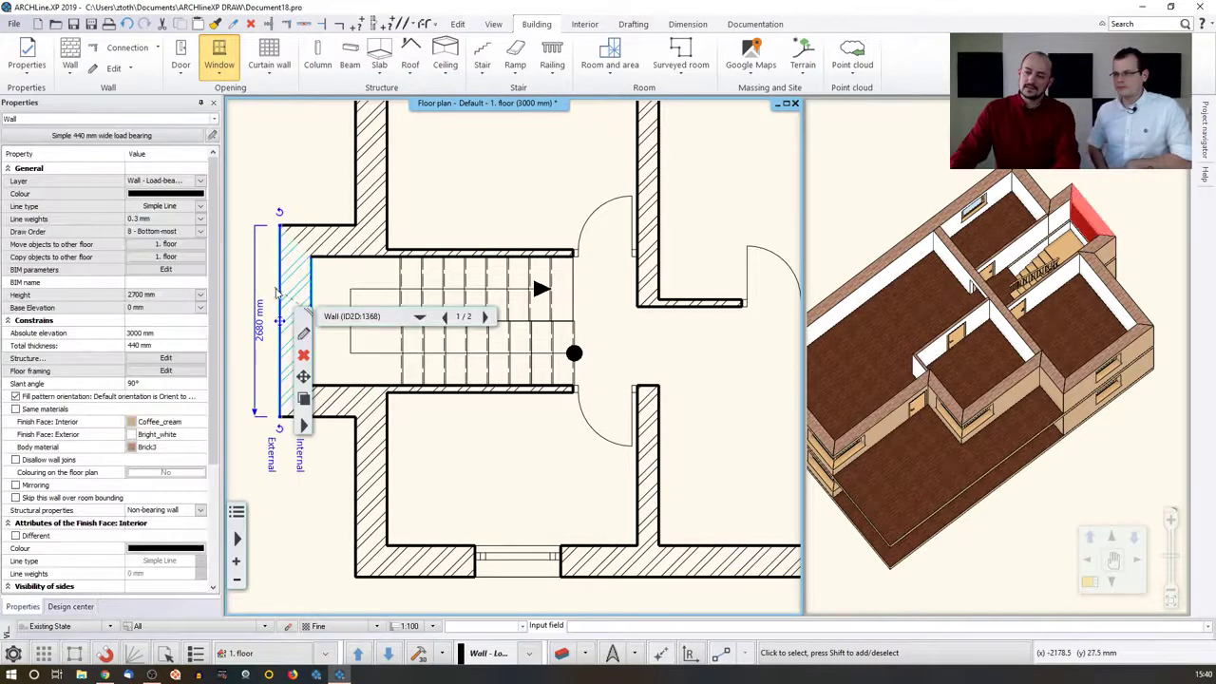
{"action": "left_click", "coordinate": [486, 318]}
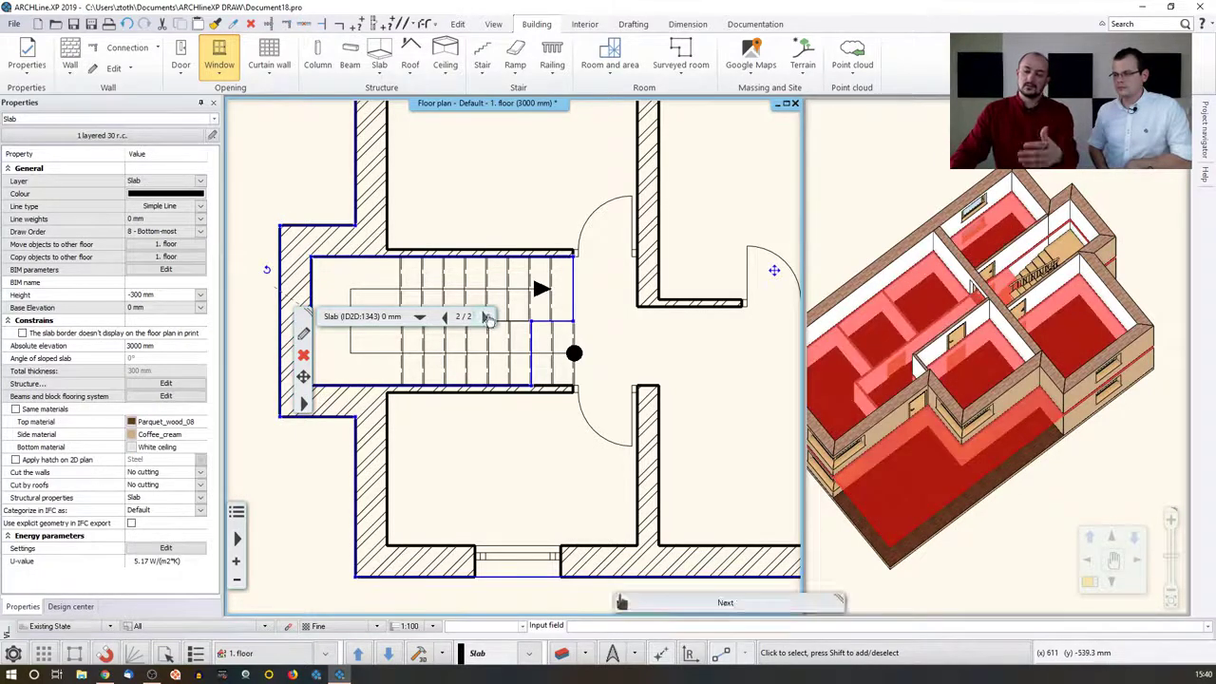
{"action": "right_click", "coordinate": [531, 343]}
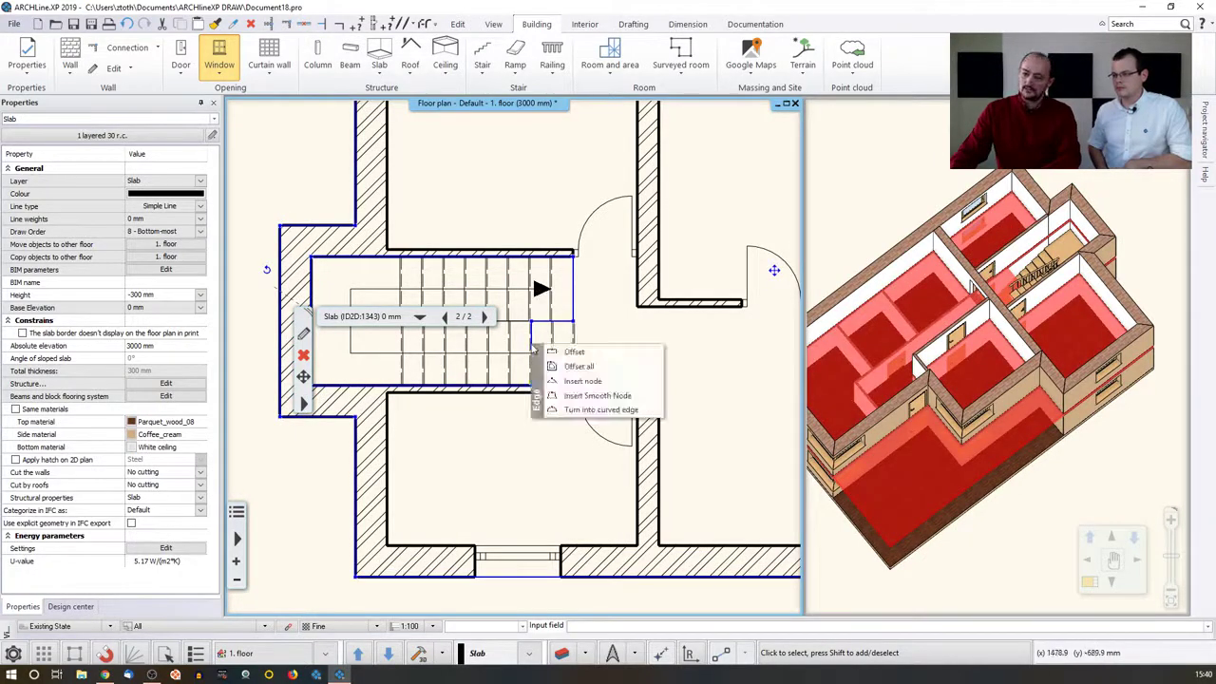
{"action": "left_click", "coordinate": [552, 351]}
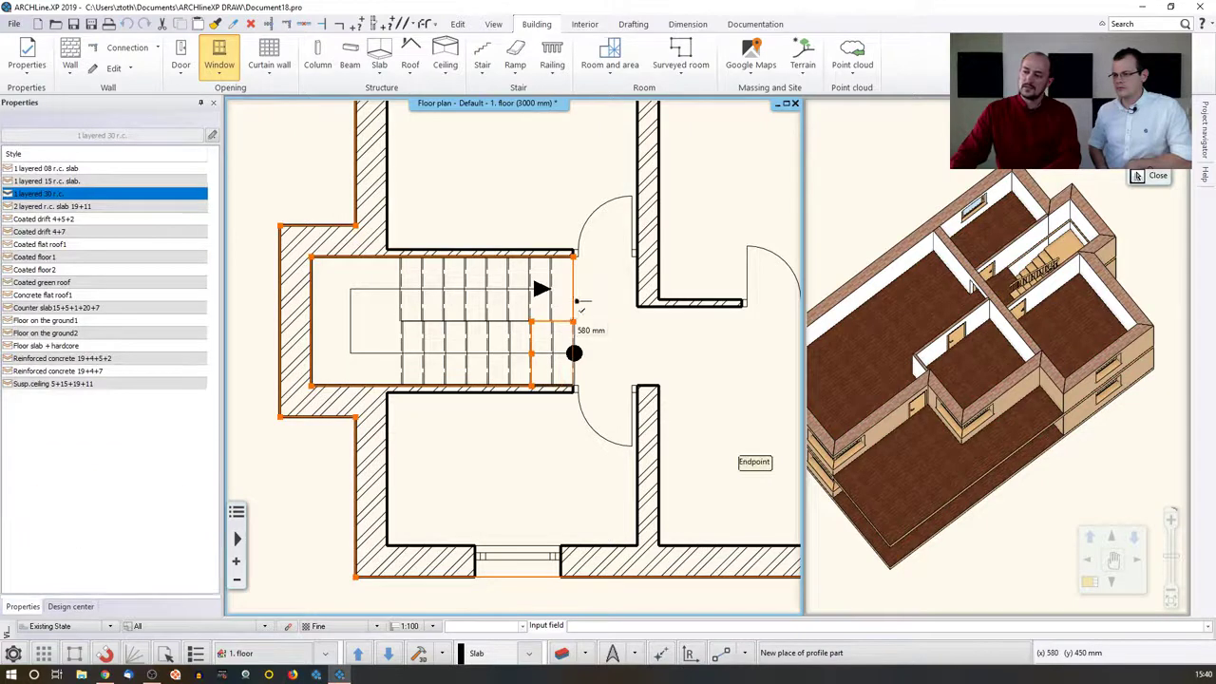
{"action": "key", "text": "Escape"}
{"action": "key", "text": "Escape"}
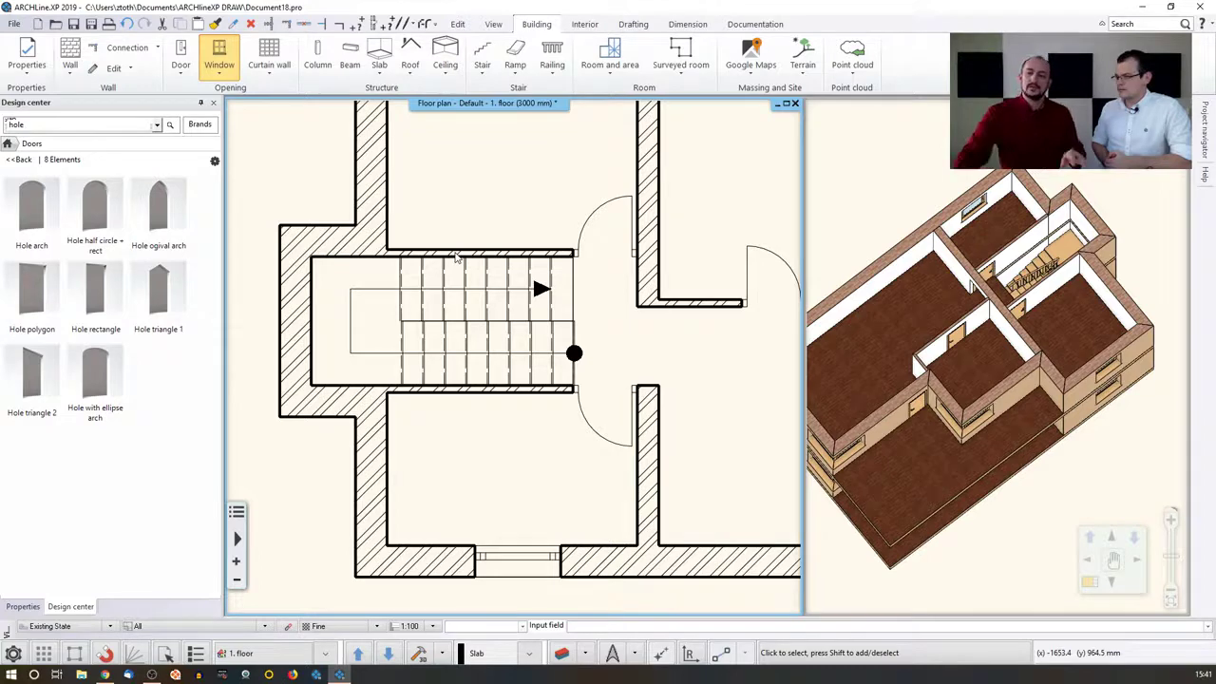
Switch back to the Ground floor and show its whole plan.
{"action": "scroll", "coordinate": [472, 347], "scroll_direction": "down", "scroll_amount": 2}
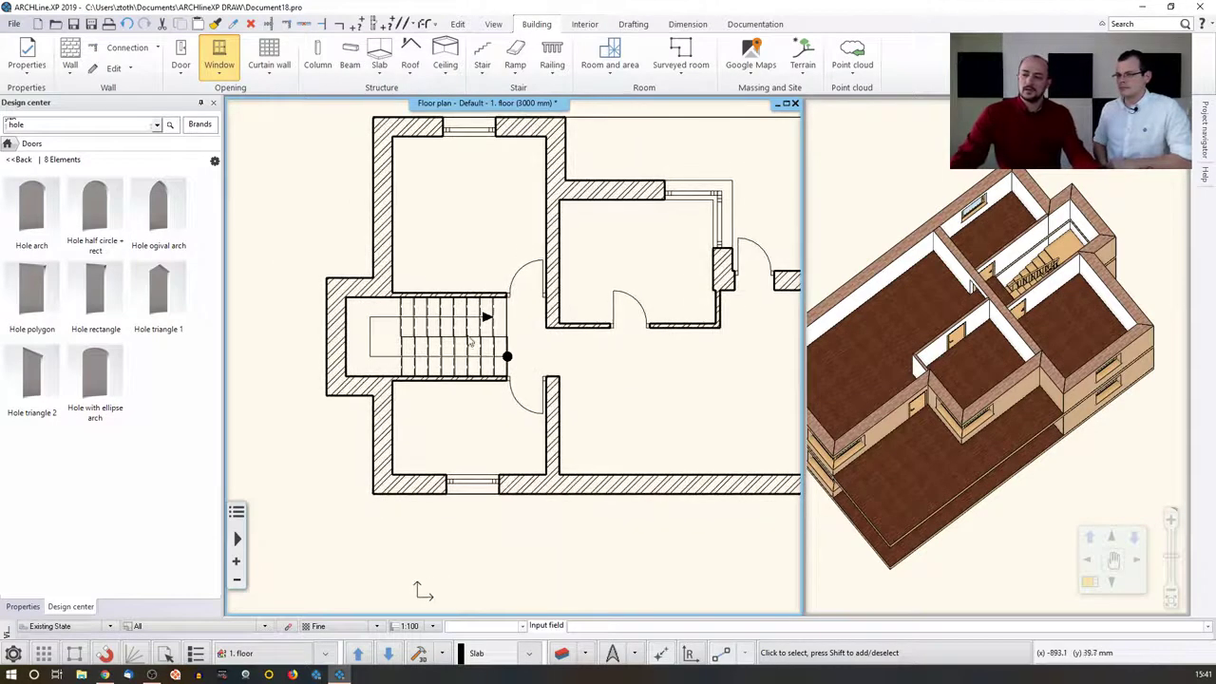
{"action": "scroll", "coordinate": [470, 342], "scroll_direction": "down", "scroll_amount": 2}
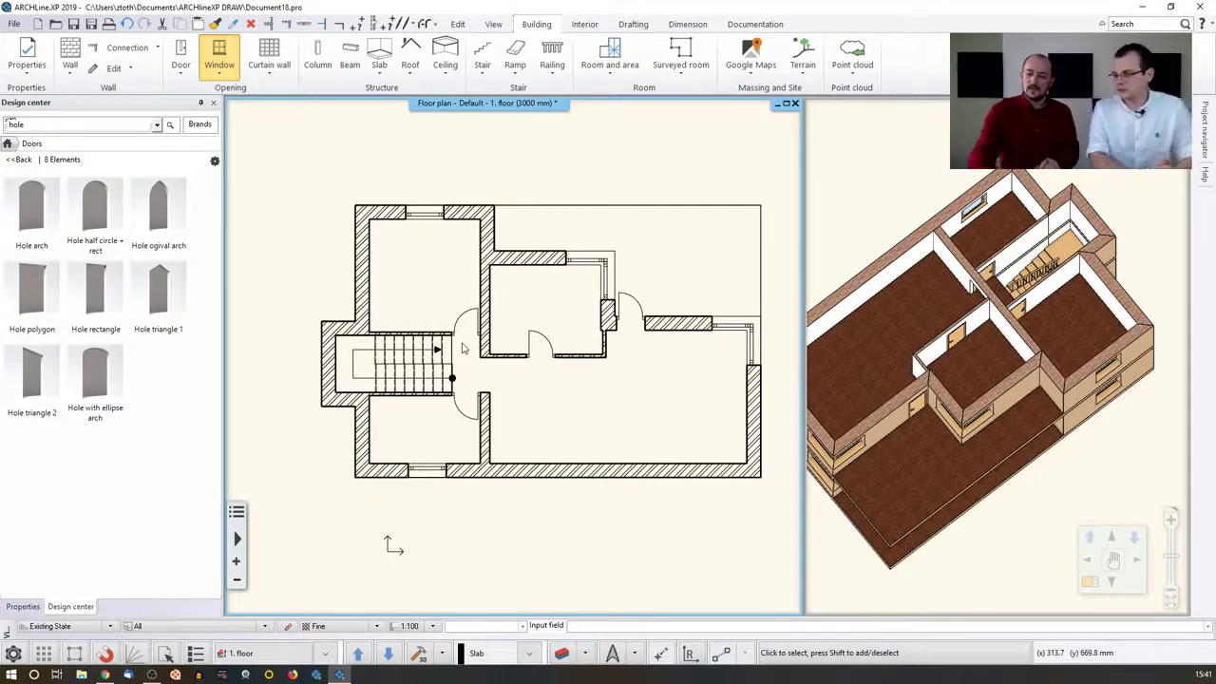
{"action": "key", "text": "Page_Down"}
{"action": "middle_click_drag", "start_coordinate": [533, 290], "coordinate": [508, 316]}
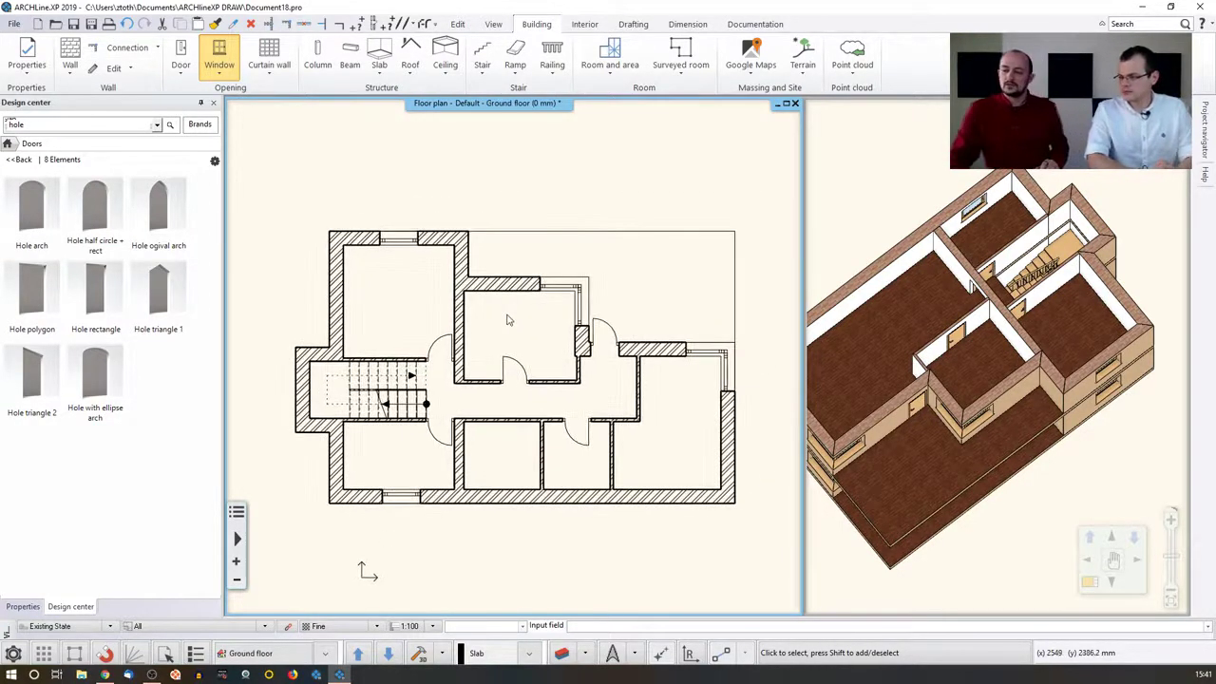
Open the level settings and review the floor names, bottom elevations and heights of the building.
{"action": "scroll", "coordinate": [508, 320], "scroll_direction": "down", "scroll_amount": 1}
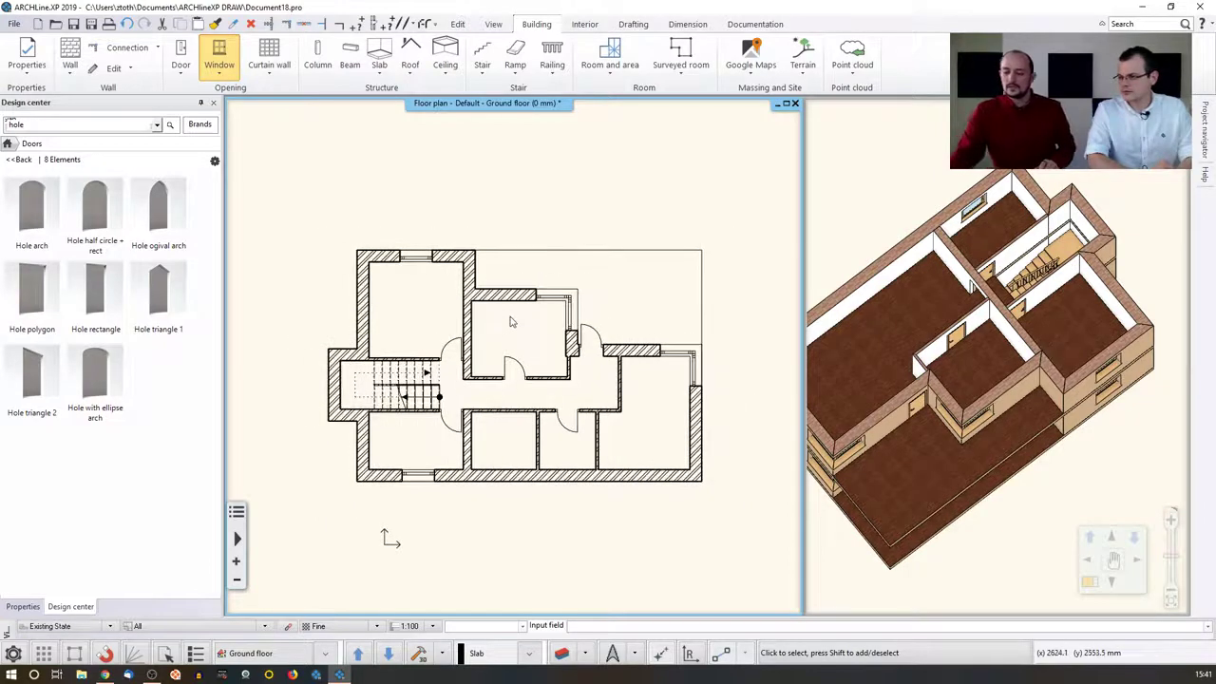
{"action": "left_click", "coordinate": [252, 654]}
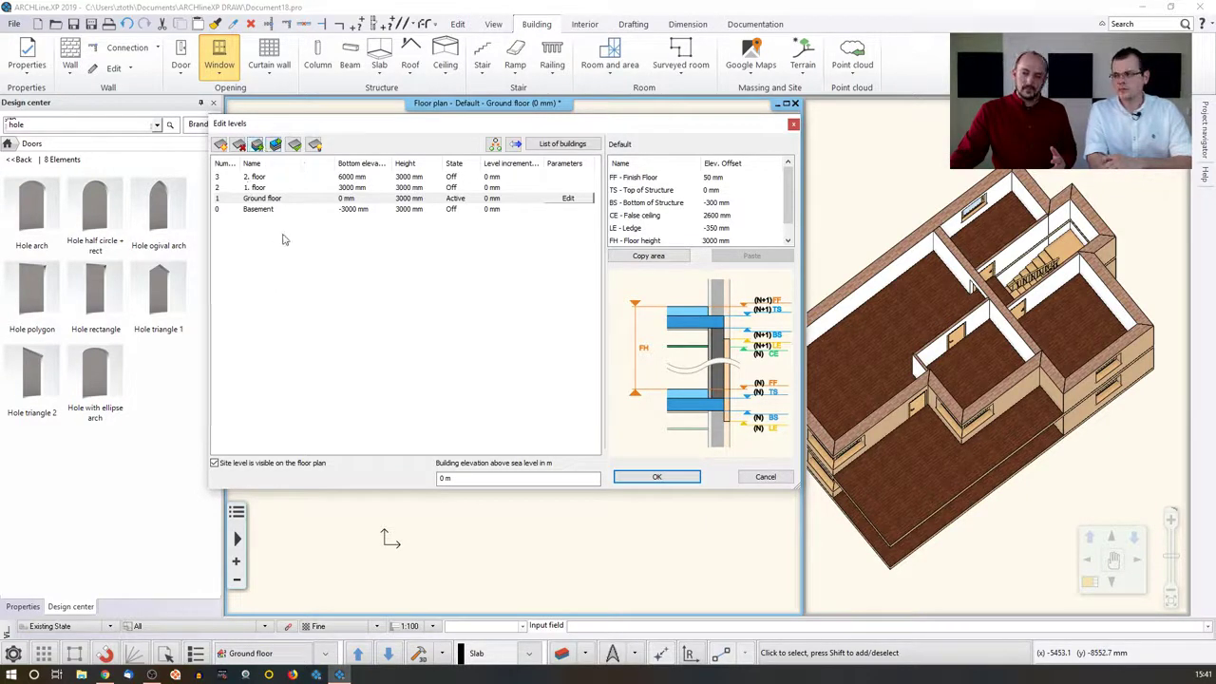
{"action": "left_click", "coordinate": [265, 186]}
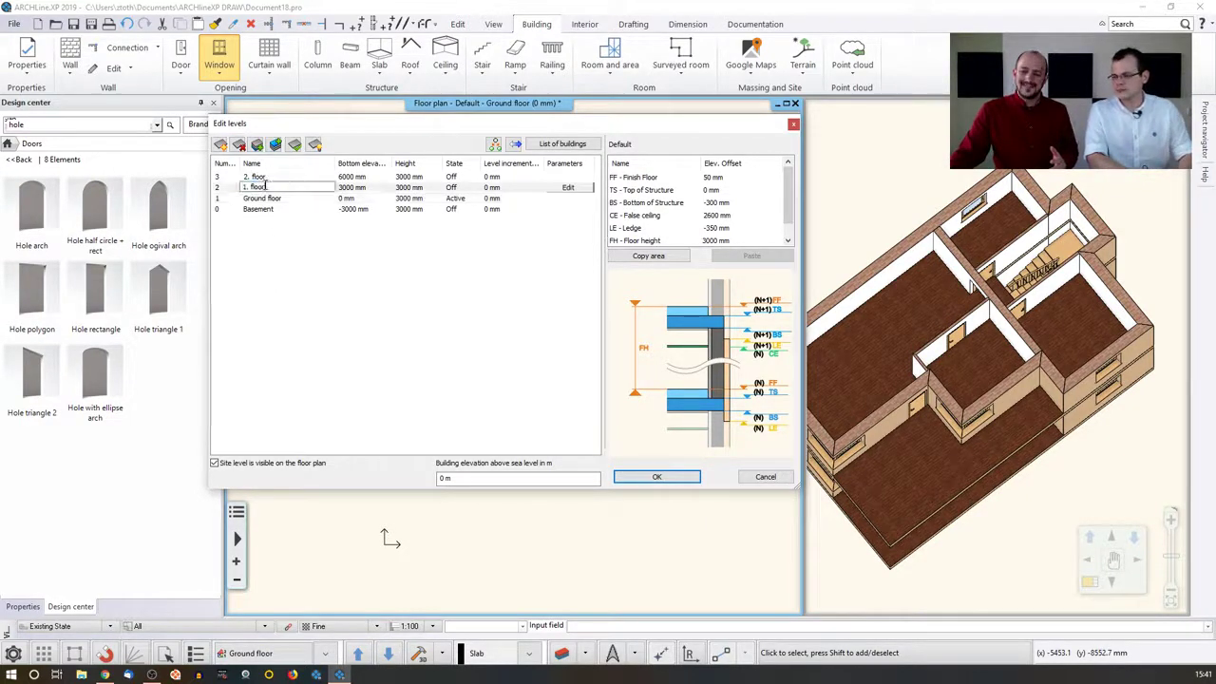
{"action": "left_click_drag", "start_coordinate": [266, 187], "coordinate": [242, 187]}
{"action": "left_click", "coordinate": [350, 305]}
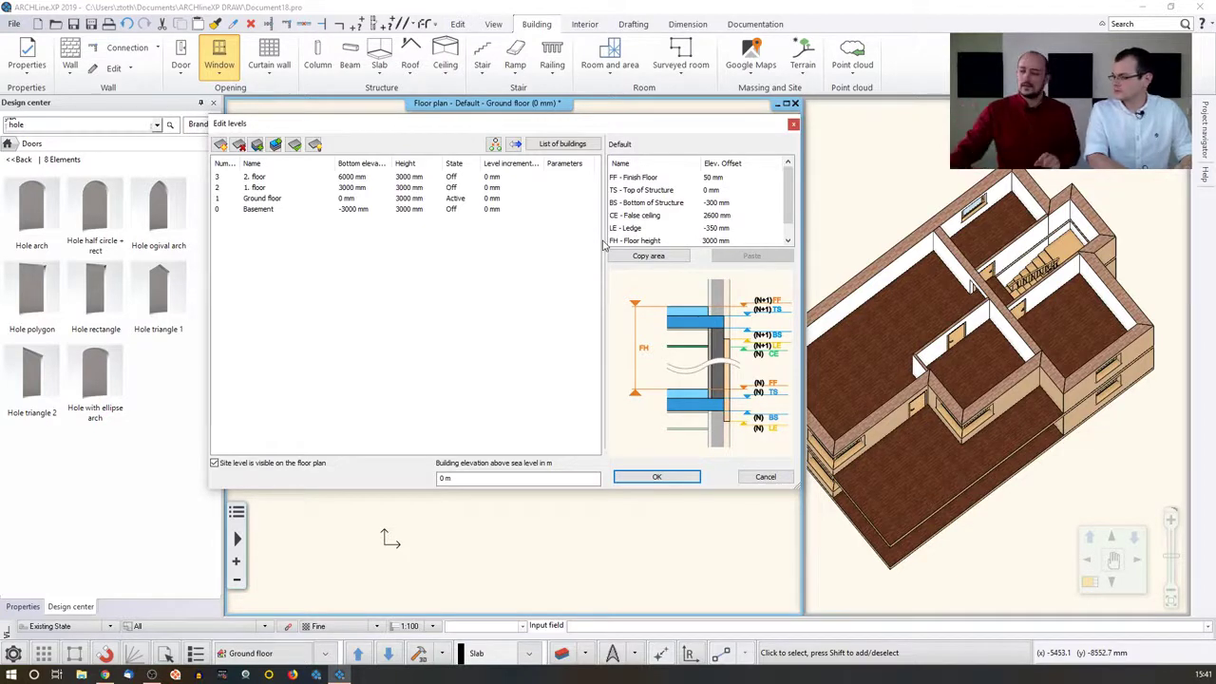
{"action": "left_click", "coordinate": [657, 477]}
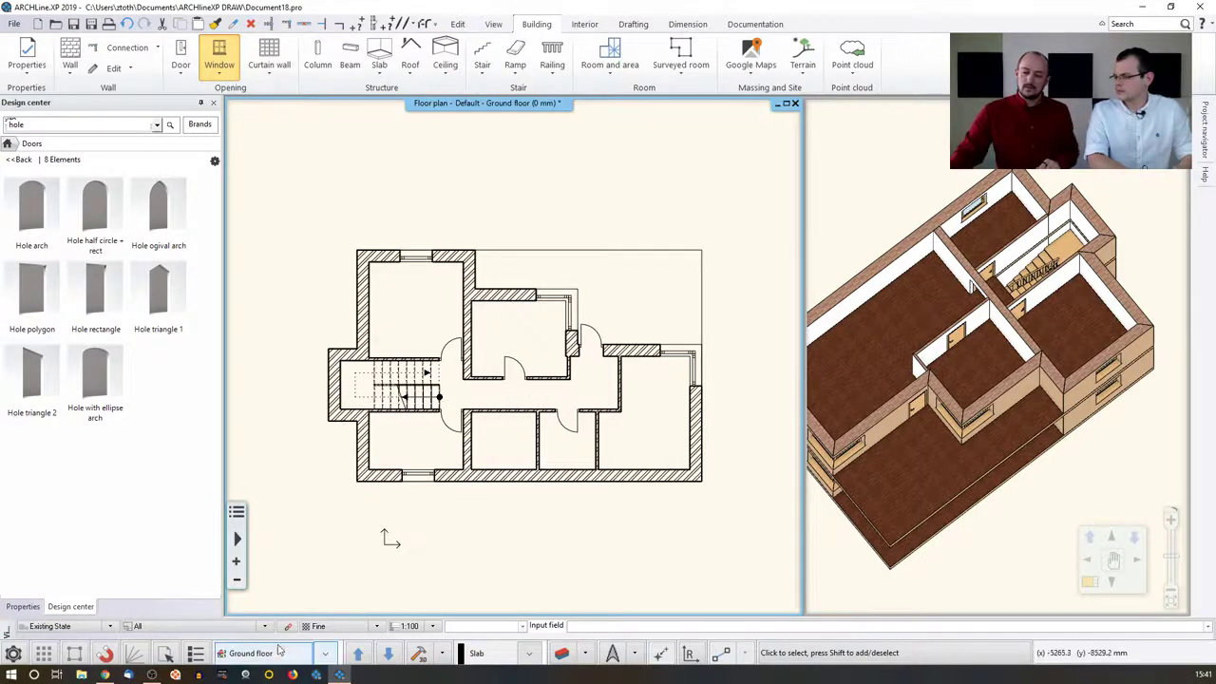
Set the ground floor's height to 3300 mm in the level settings.
{"action": "left_click", "coordinate": [278, 652]}
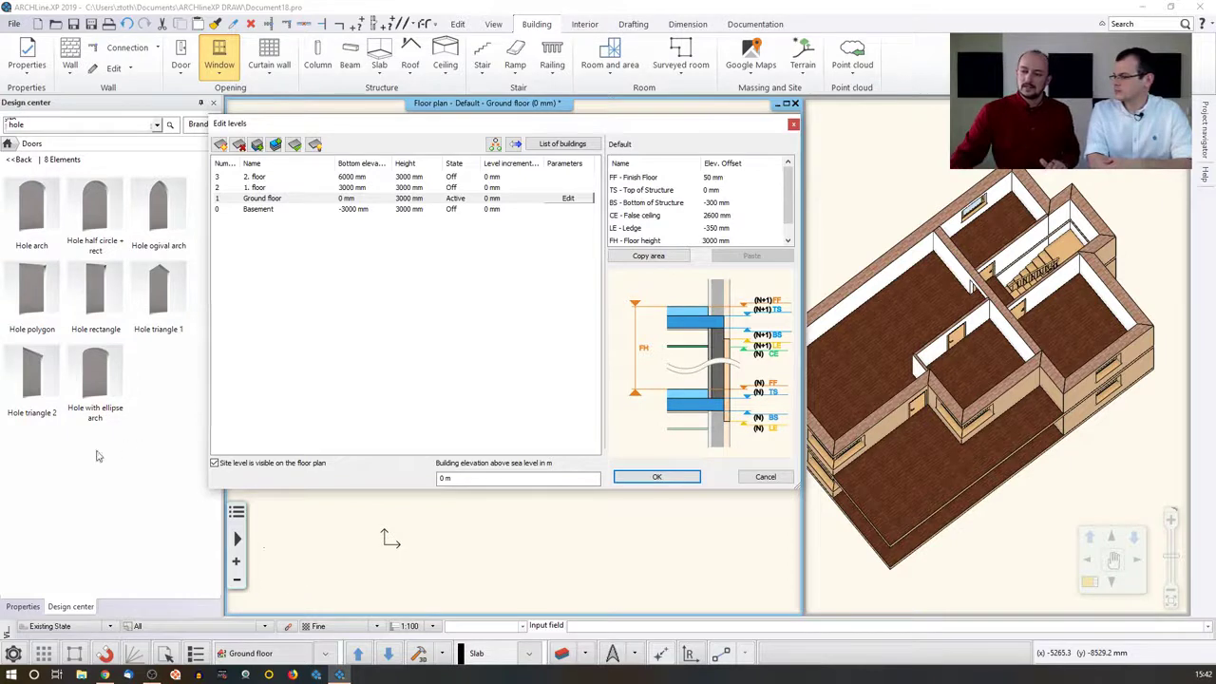
{"action": "left_click", "coordinate": [400, 197]}
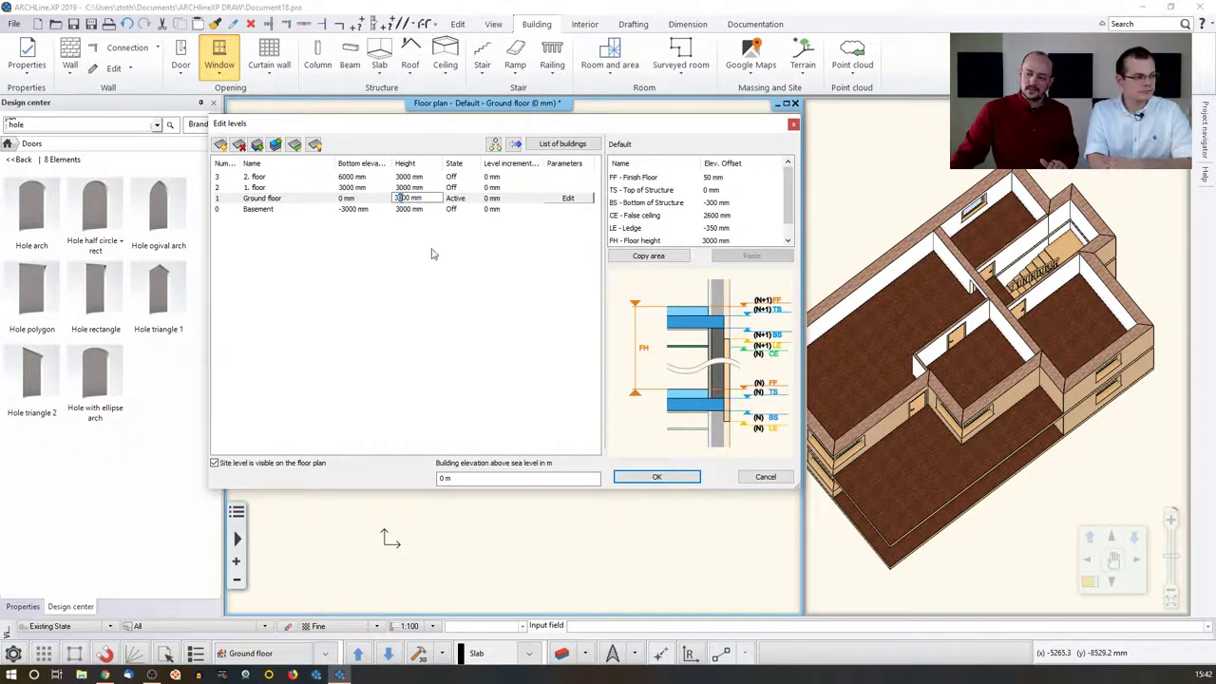
{"action": "type", "text": "3"}
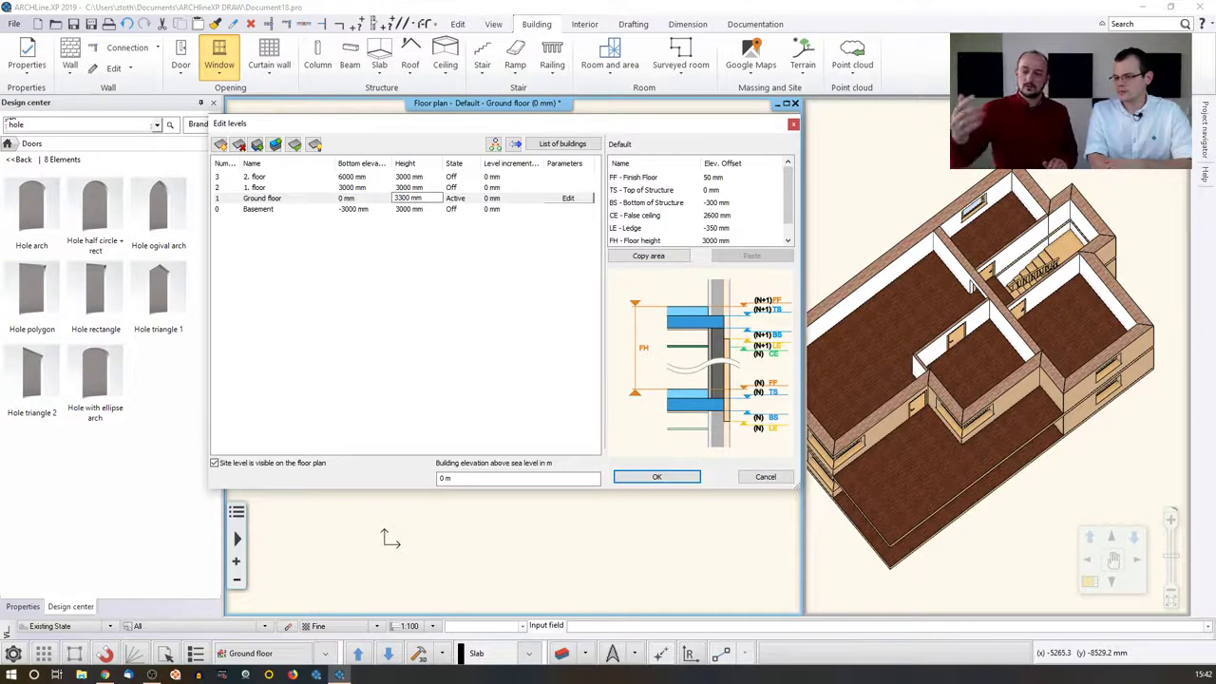
{"action": "left_click", "coordinate": [373, 315]}
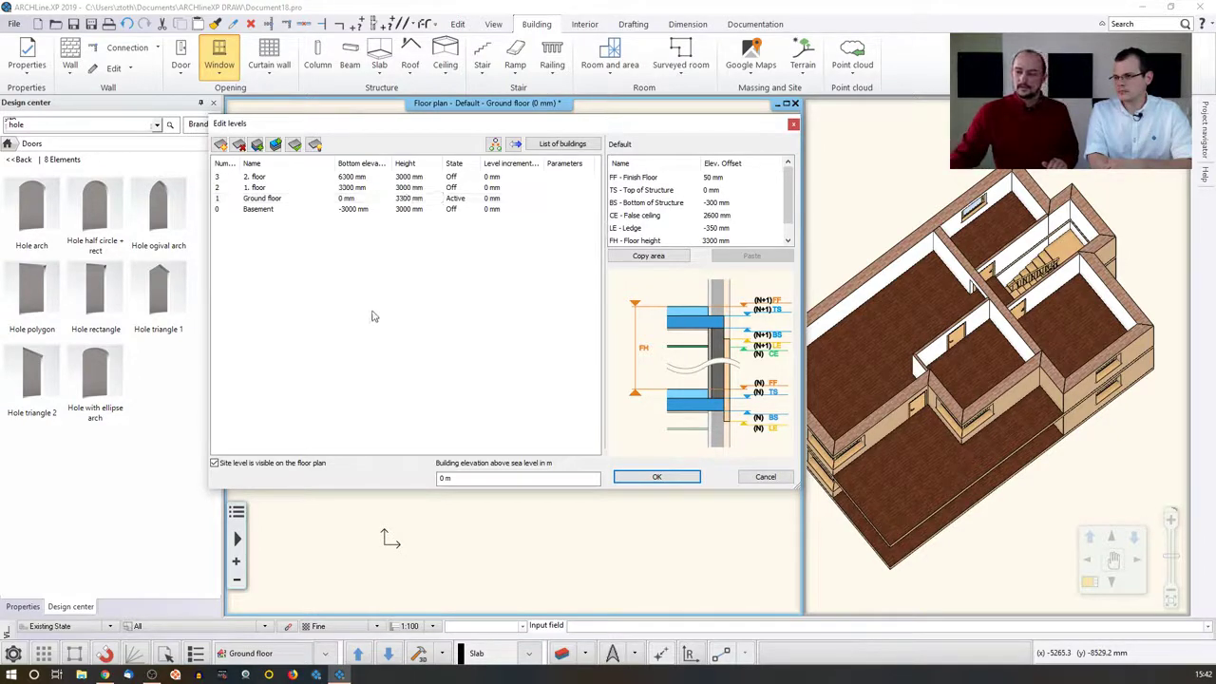
{"action": "left_click", "coordinate": [654, 477]}
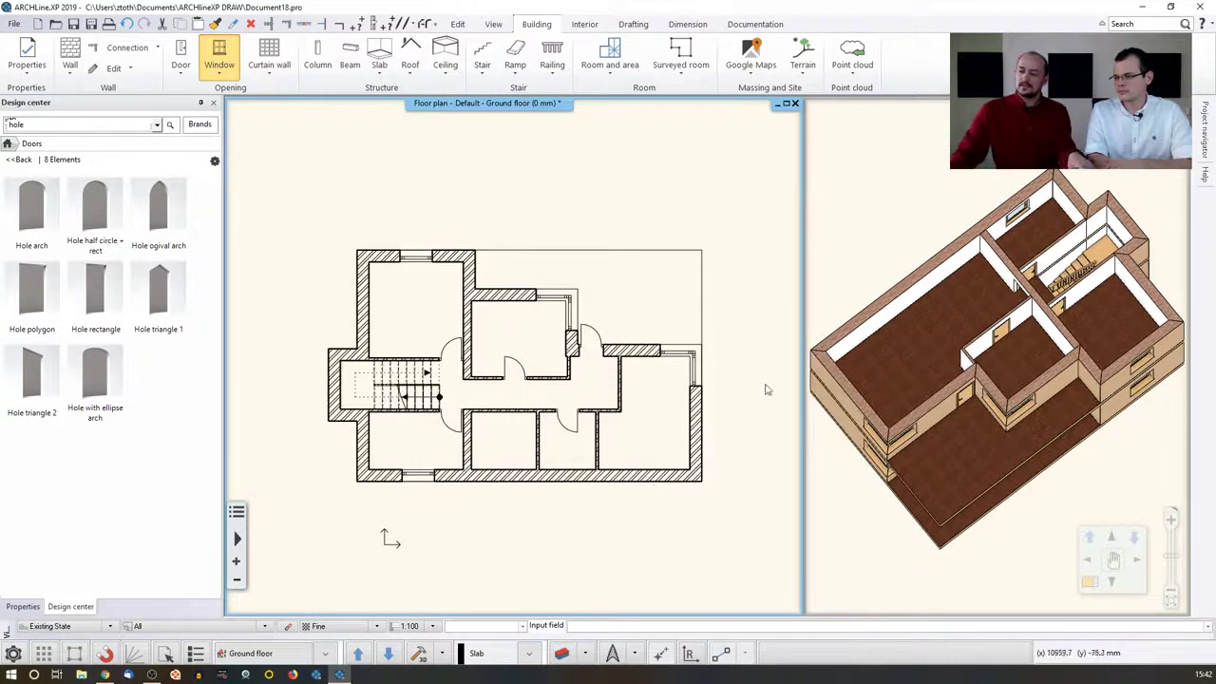
Examine the facade and its windows in the 3D model, and undo and redo the ground floor height change.
{"action": "left_click", "coordinate": [959, 437]}
{"action": "left_click_drag", "start_coordinate": [998, 313], "coordinate": [1114, 430]}
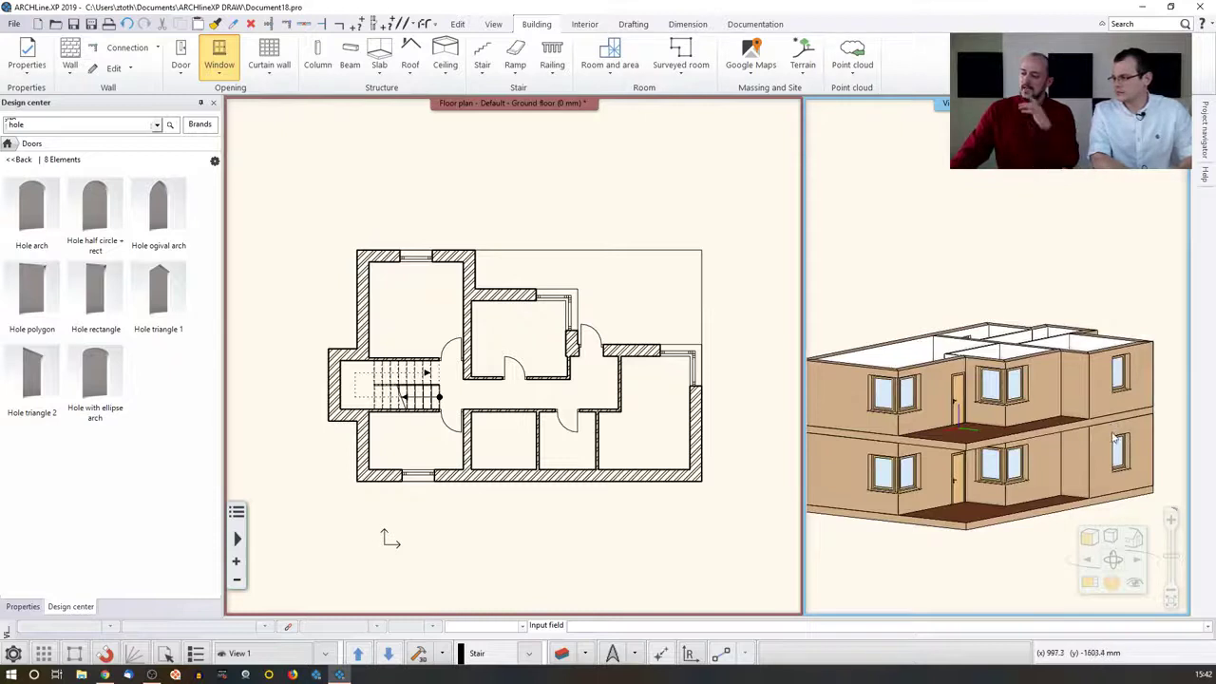
{"action": "scroll", "coordinate": [1091, 432], "scroll_direction": "up", "scroll_amount": 3}
{"action": "scroll", "coordinate": [1091, 432], "scroll_direction": "up", "scroll_amount": 1}
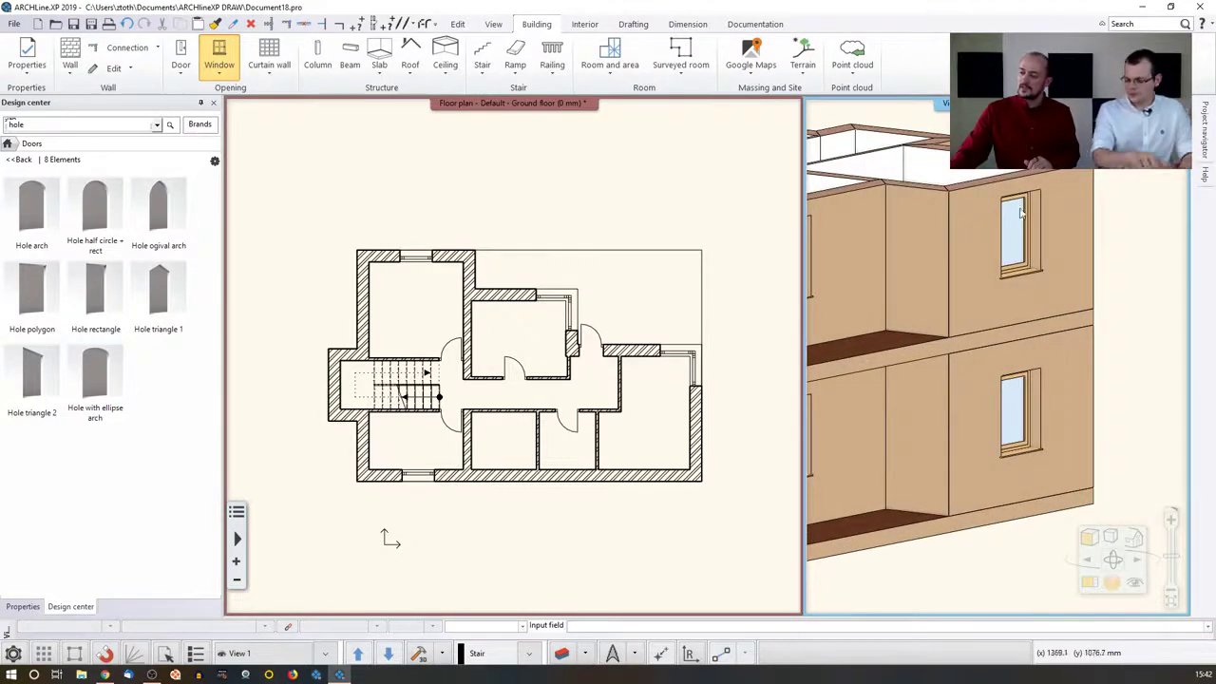
{"action": "left_click", "coordinate": [128, 24]}
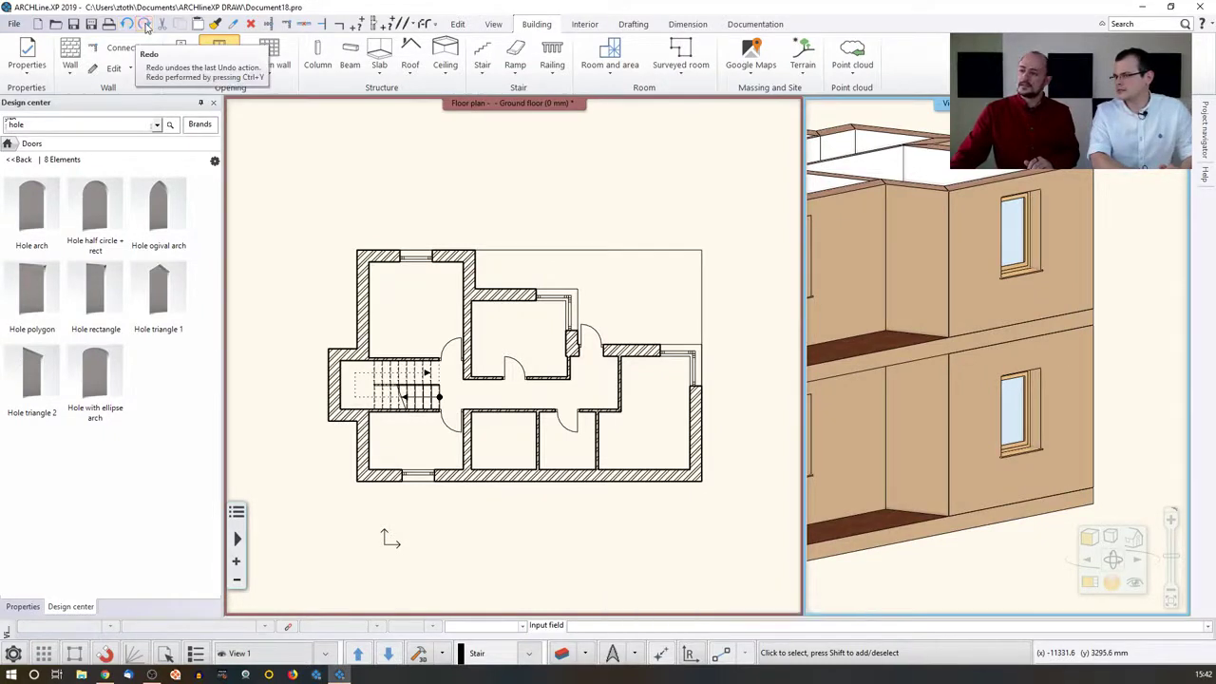
{"action": "left_click", "coordinate": [145, 24]}
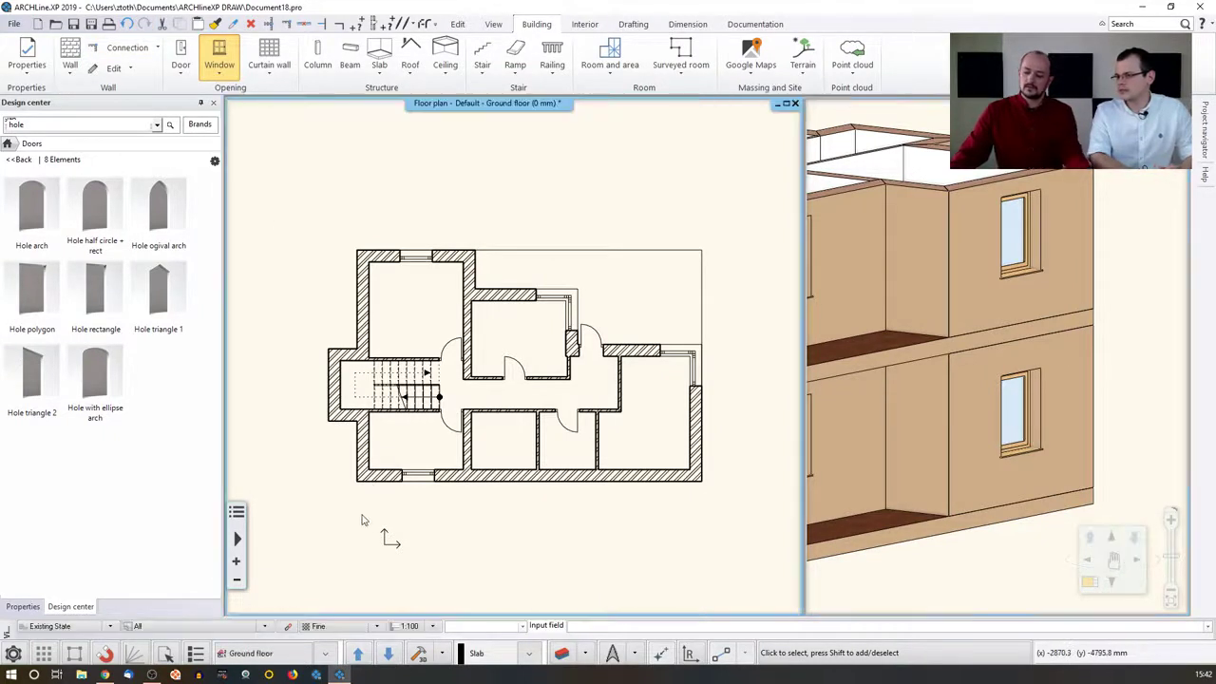
Set the ground floor's height to 3000 mm in the level settings.
{"action": "scroll", "coordinate": [366, 518], "scroll_direction": "down", "scroll_amount": 1}
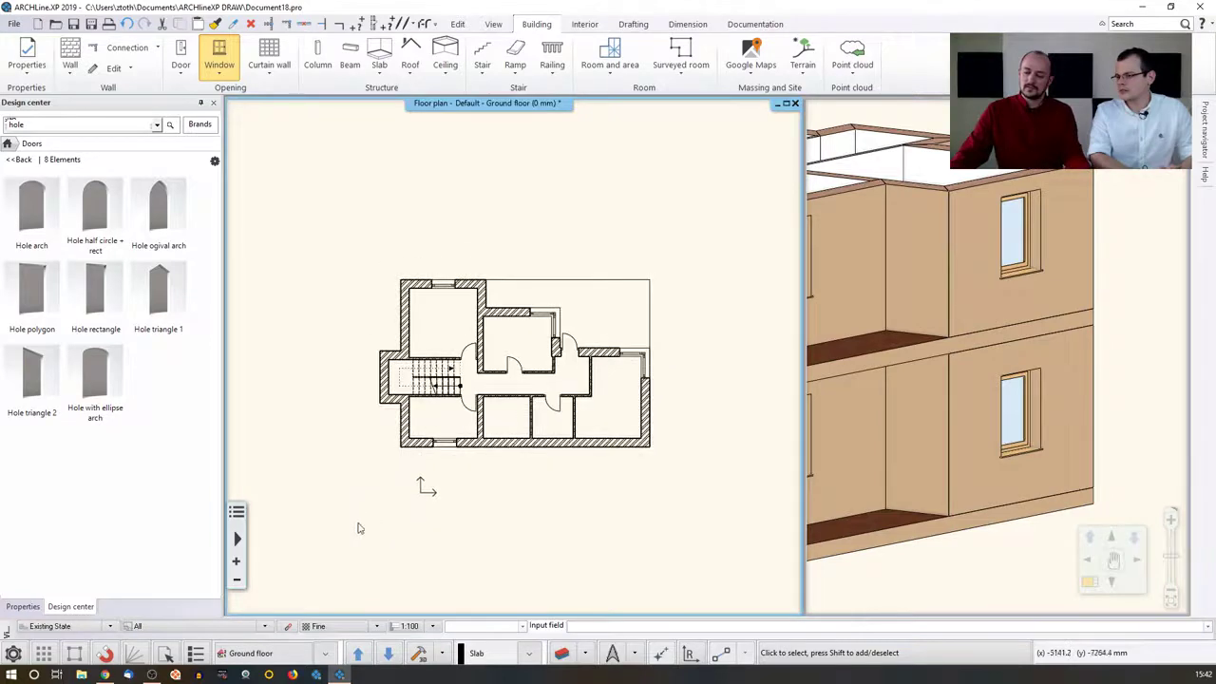
{"action": "left_click", "coordinate": [273, 653]}
{"action": "left_click", "coordinate": [407, 198]}
{"action": "left_click", "coordinate": [399, 196]}
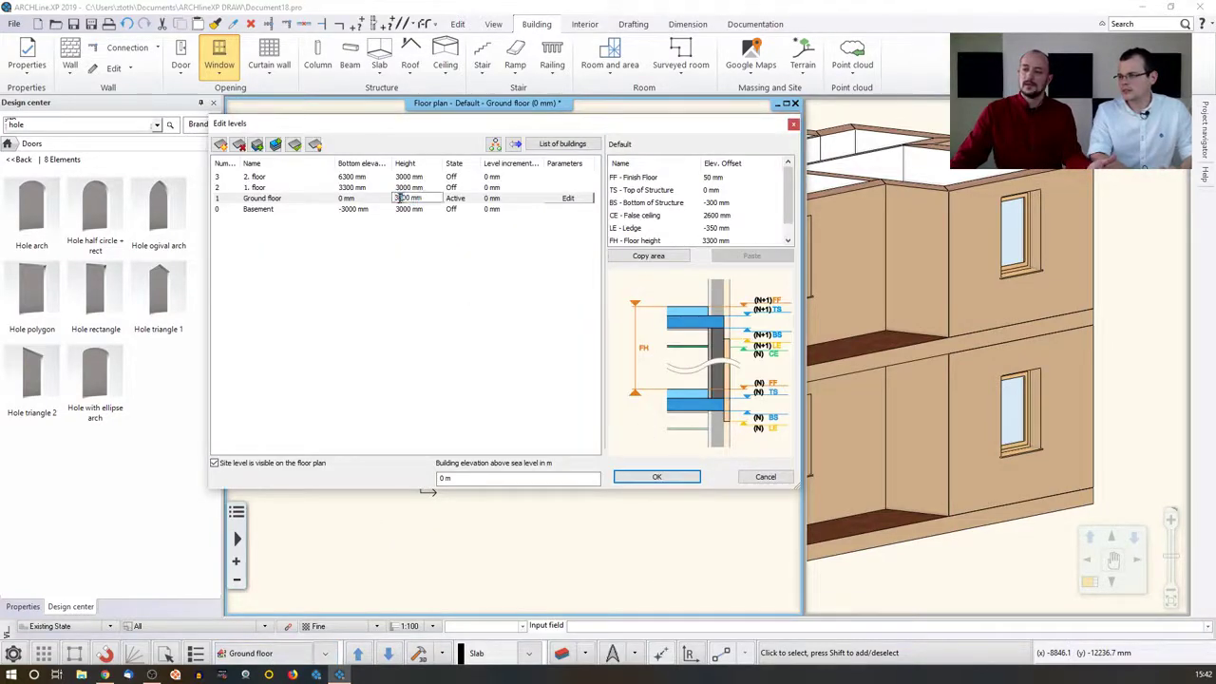
{"action": "type", "text": "0"}
{"action": "key", "text": "Return"}
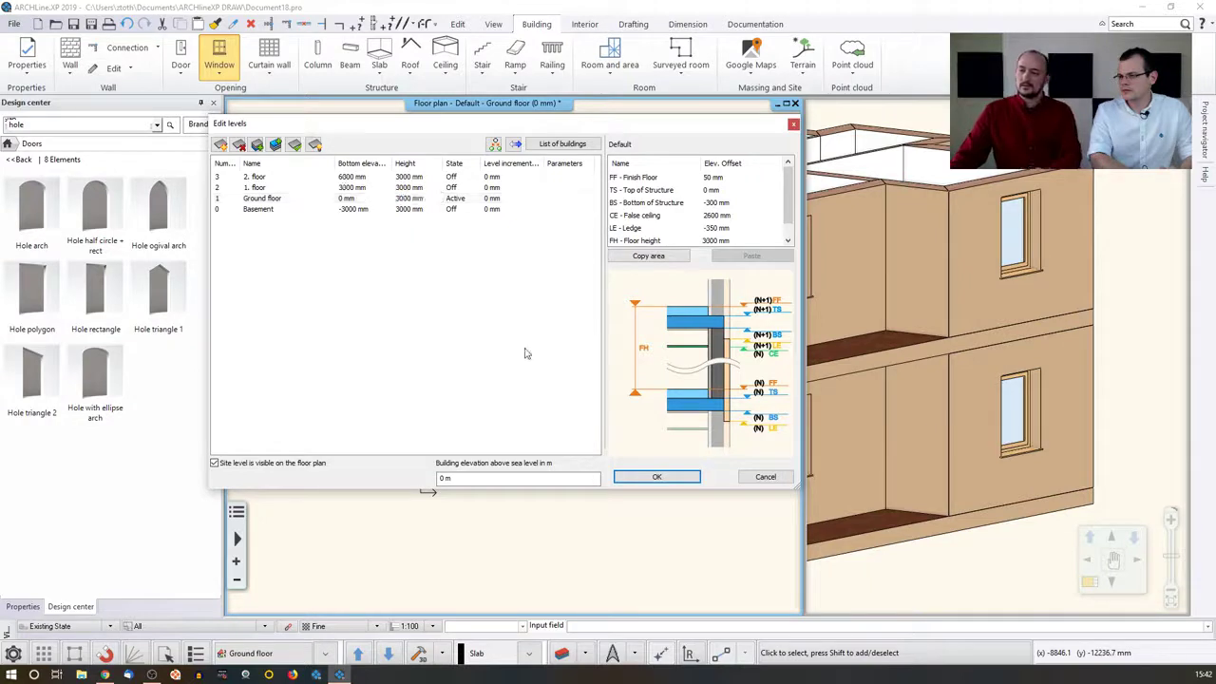
{"action": "left_click", "coordinate": [636, 476]}
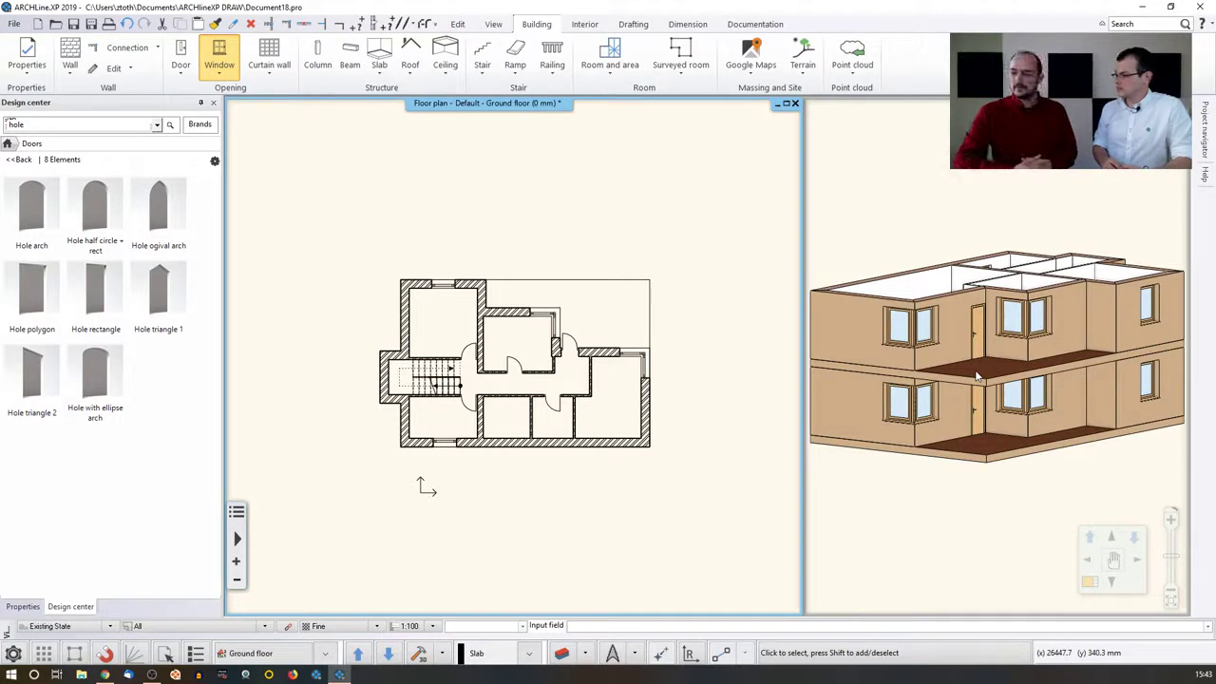
Open the recent project whose file name ends in plan_01_SLAB_ROOF_RAILING, quitting the current project without saving.
{"action": "left_click", "coordinate": [13, 26]}
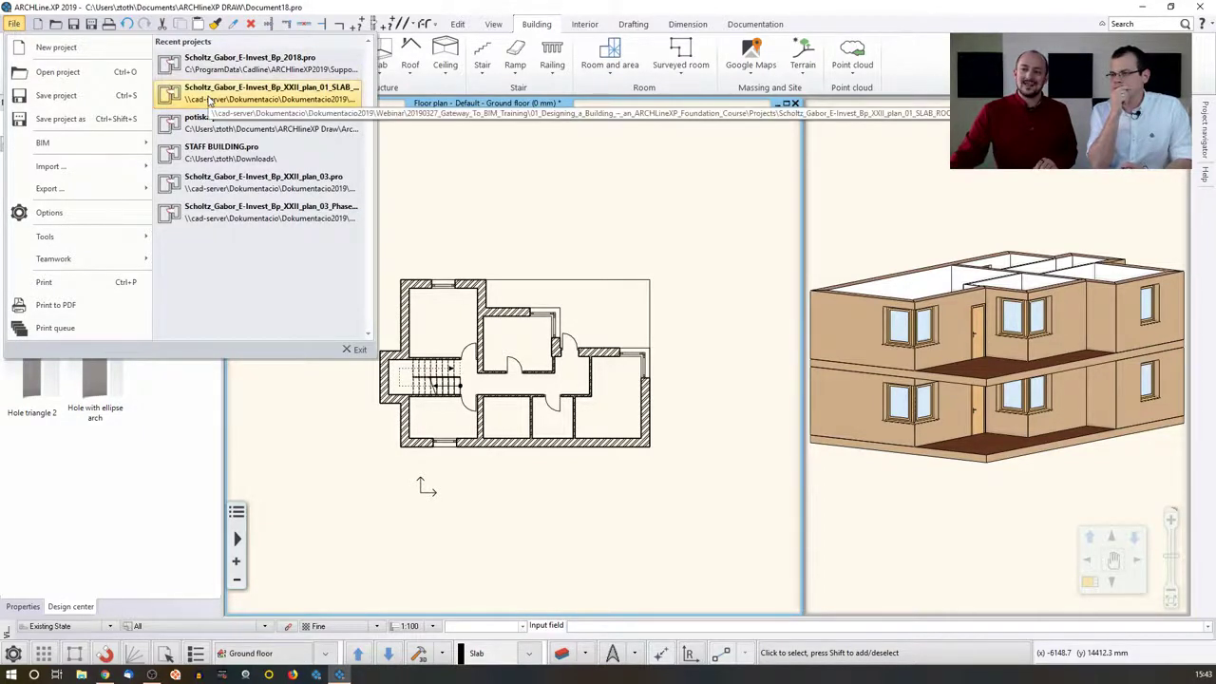
{"action": "left_click", "coordinate": [210, 99]}
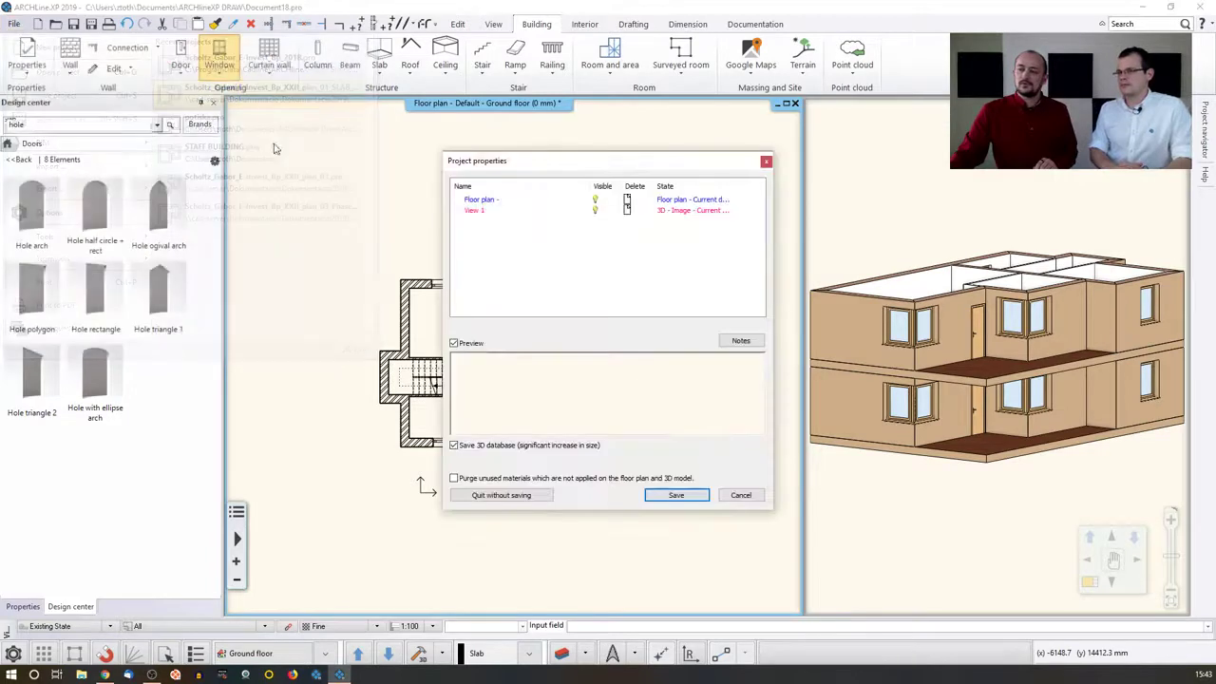
{"action": "left_click", "coordinate": [498, 493]}
{"action": "left_click", "coordinate": [632, 365]}
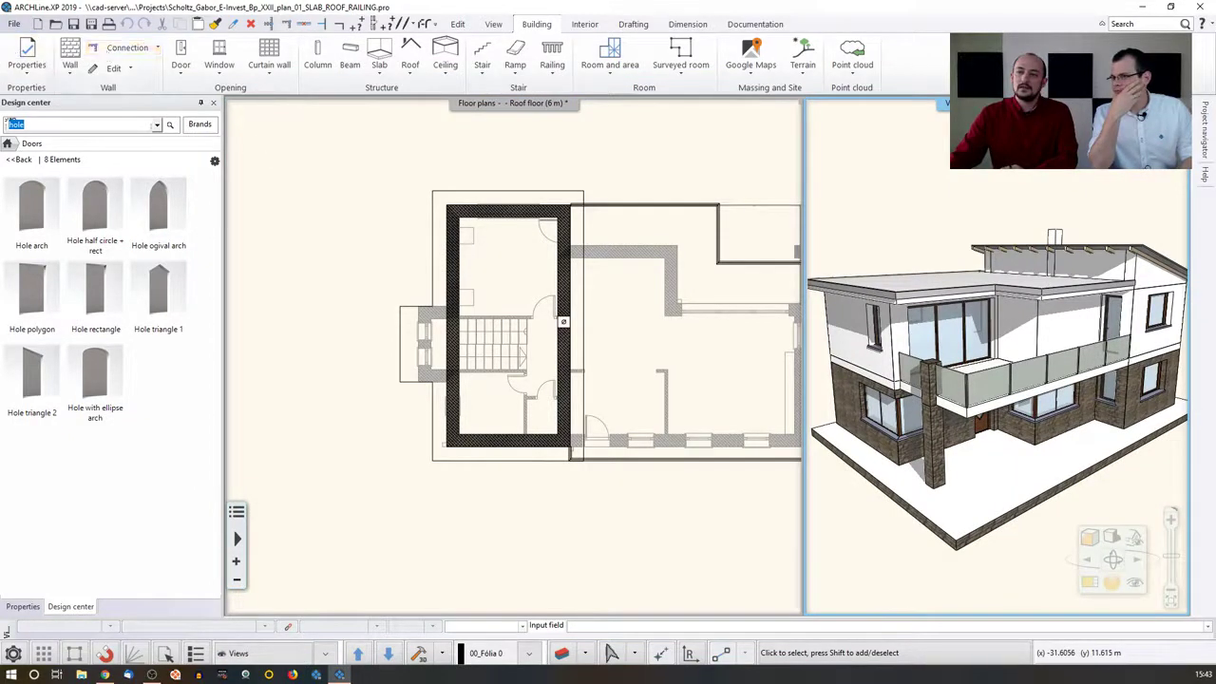
{"action": "left_click", "coordinate": [14, 24]}
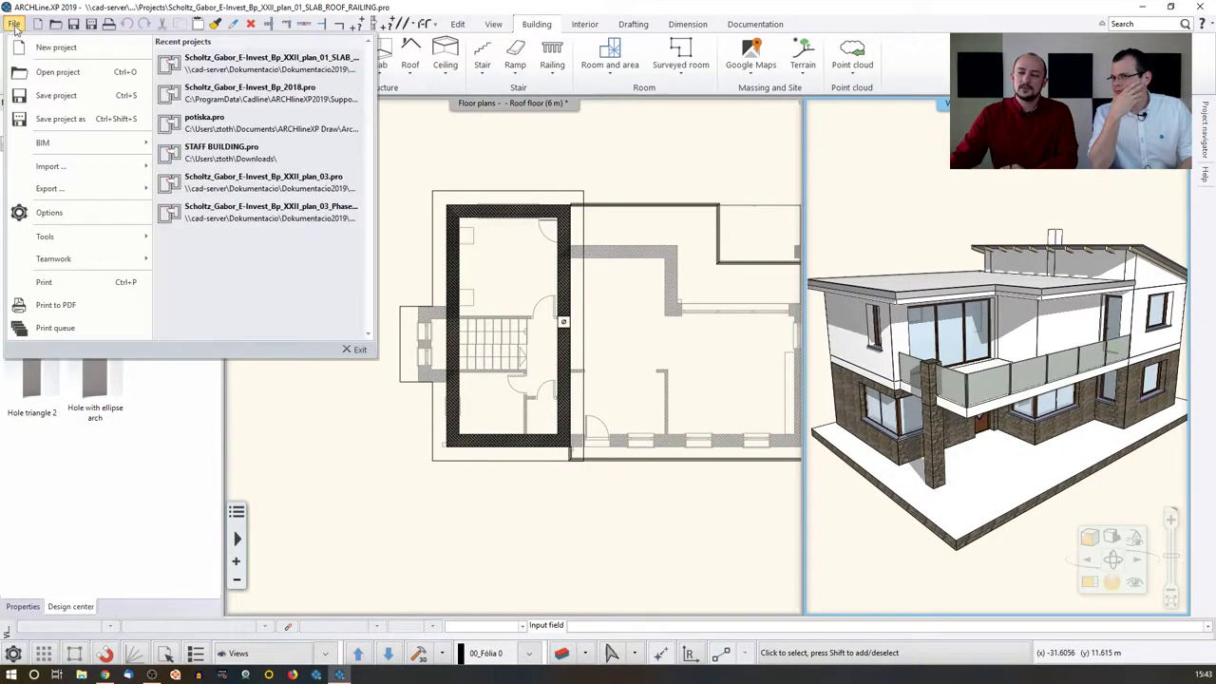
{"action": "left_click", "coordinate": [76, 73]}
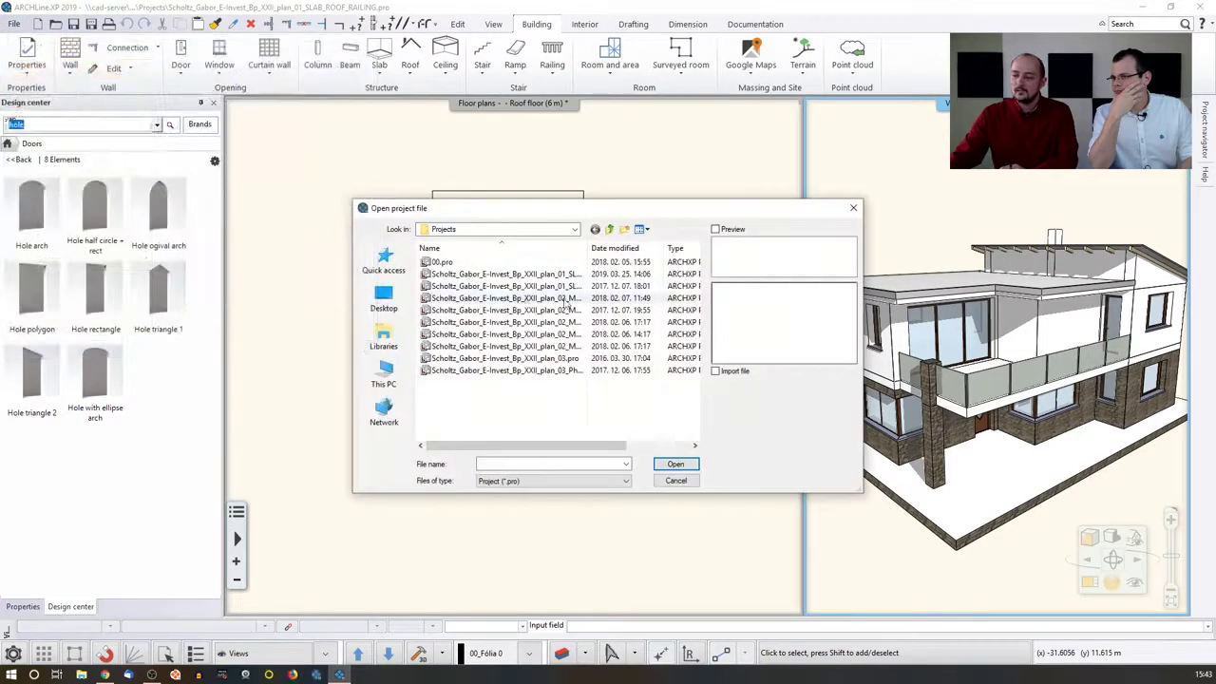
{"action": "left_click_drag", "start_coordinate": [590, 248], "coordinate": [508, 191]}
{"action": "left_click_drag", "start_coordinate": [715, 258], "coordinate": [843, 259]}
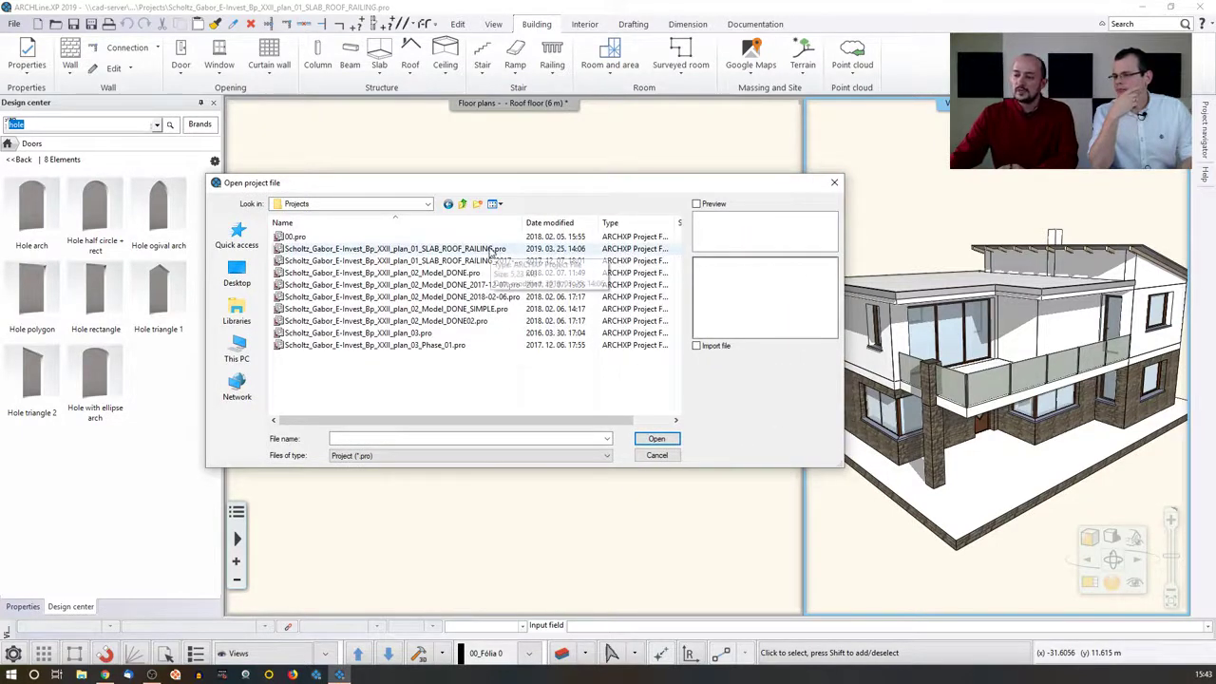
{"action": "left_click", "coordinate": [670, 457]}
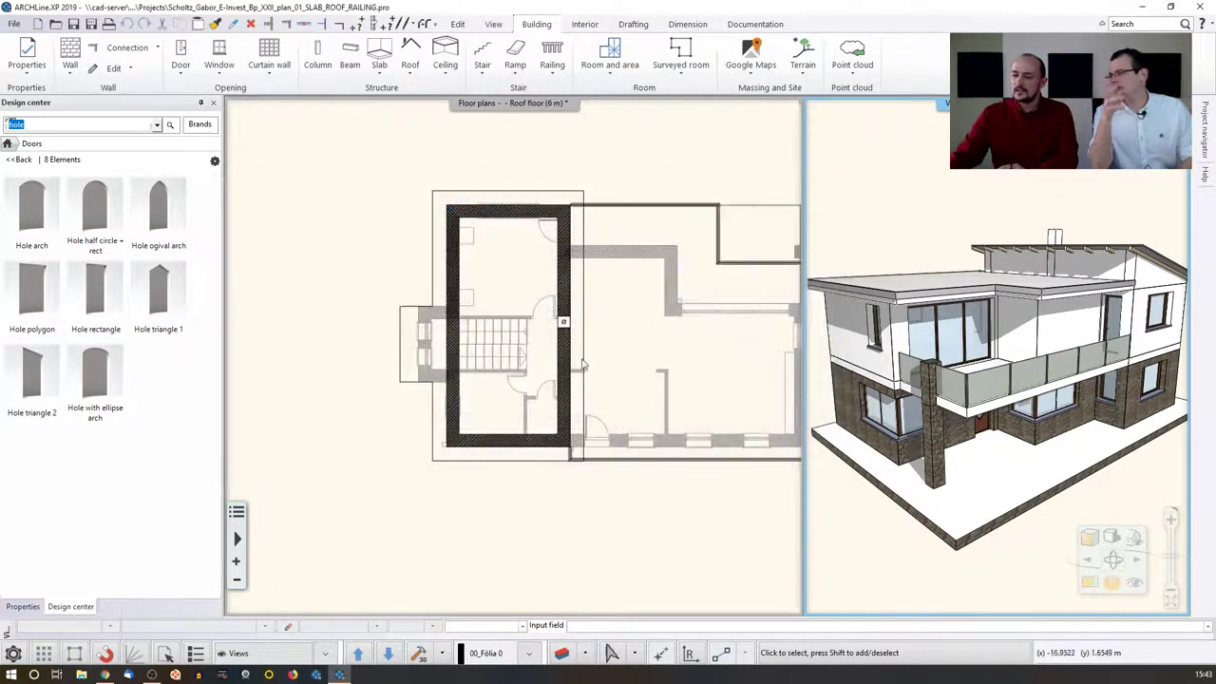
Delete the flat and pitched roofs and the terrace's glass railing from the house in the 3D model.
{"action": "left_click", "coordinate": [945, 283]}
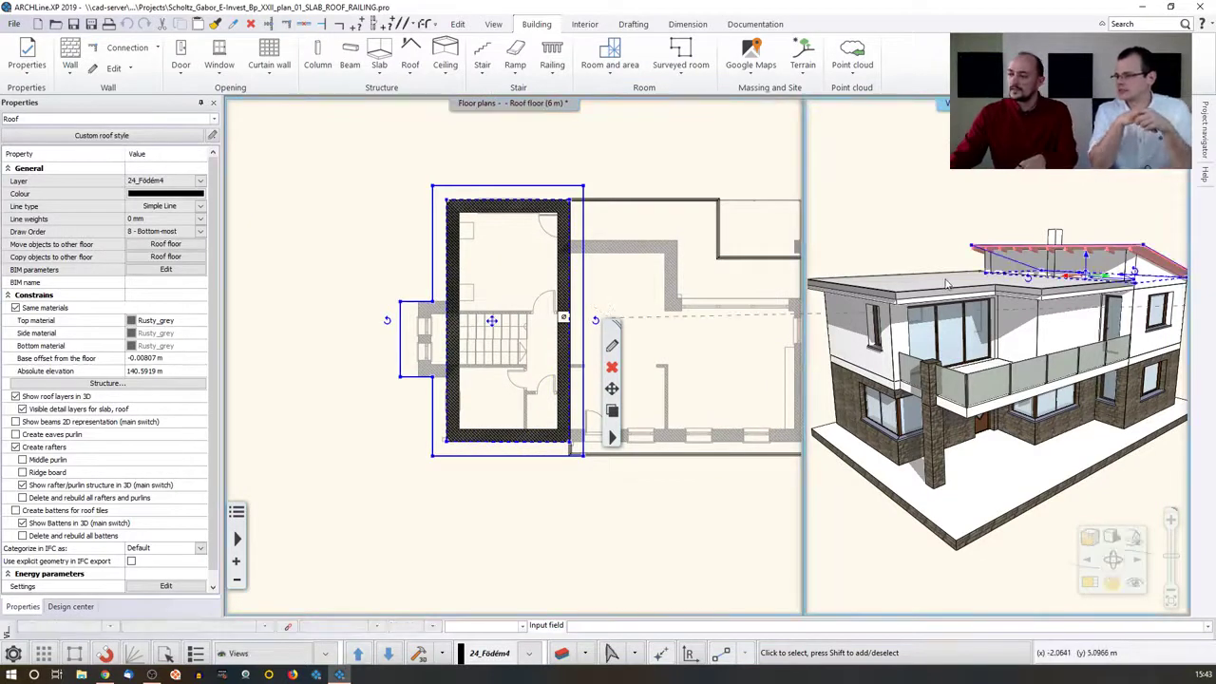
{"action": "left_click", "coordinate": [946, 284]}
{"action": "key", "text": "Escape"}
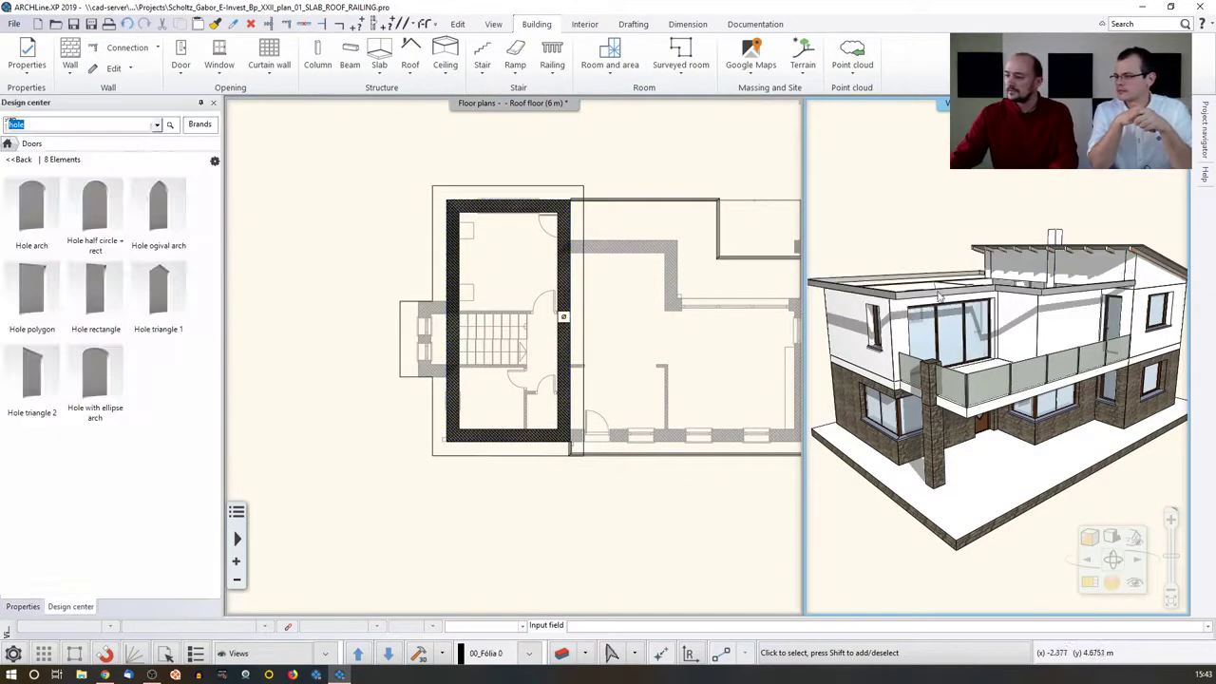
{"action": "left_click", "coordinate": [1088, 247]}
{"action": "key", "text": "Delete"}
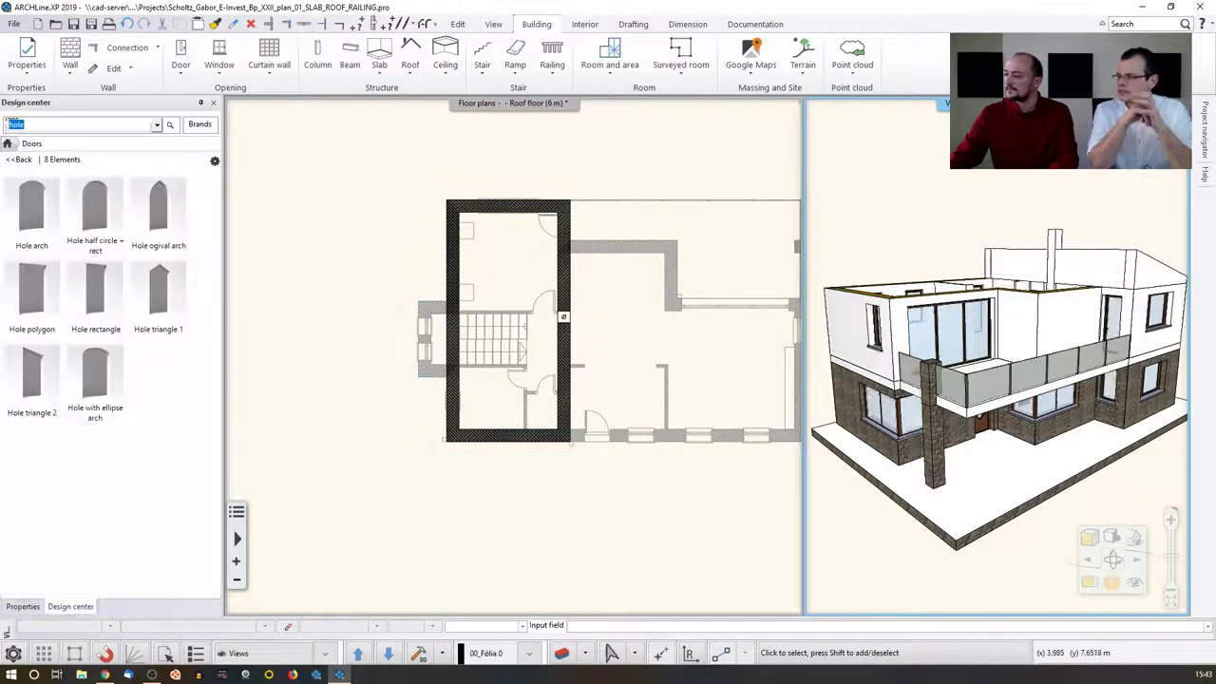
{"action": "left_click", "coordinate": [958, 397]}
{"action": "key", "text": "Delete"}
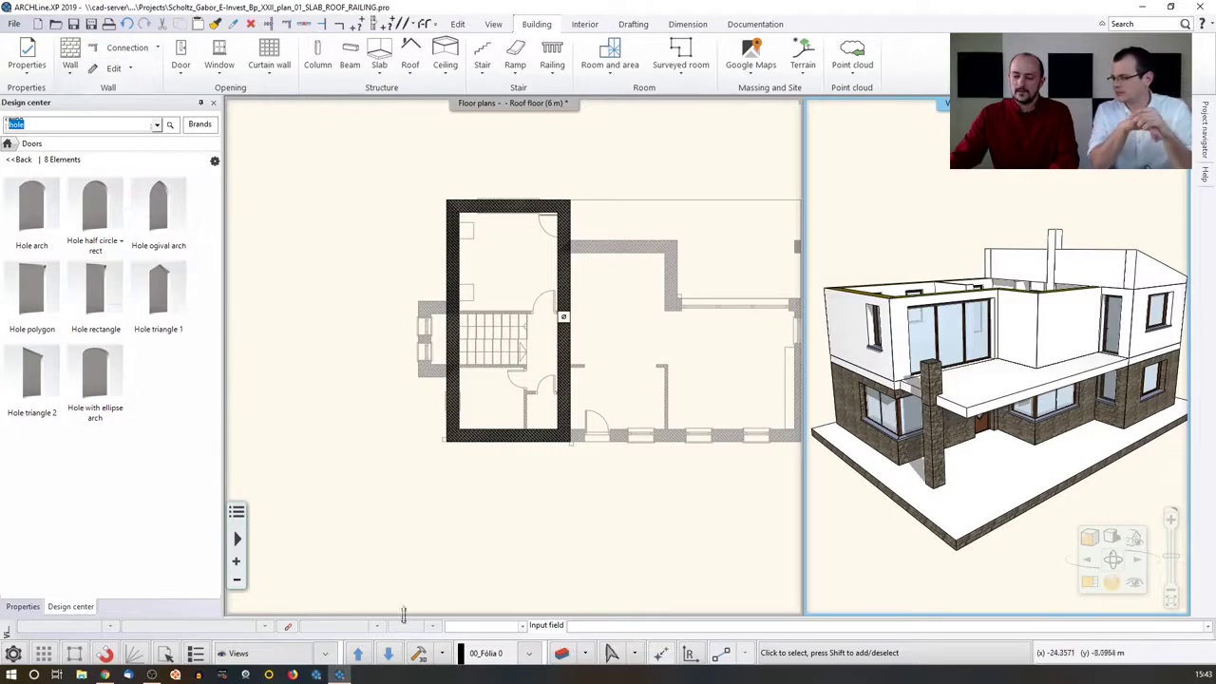
Look through the Roof floor, 1st Floor and Ground floor plans, return to the 1st Floor and open the list of floors.
{"action": "left_click", "coordinate": [395, 455]}
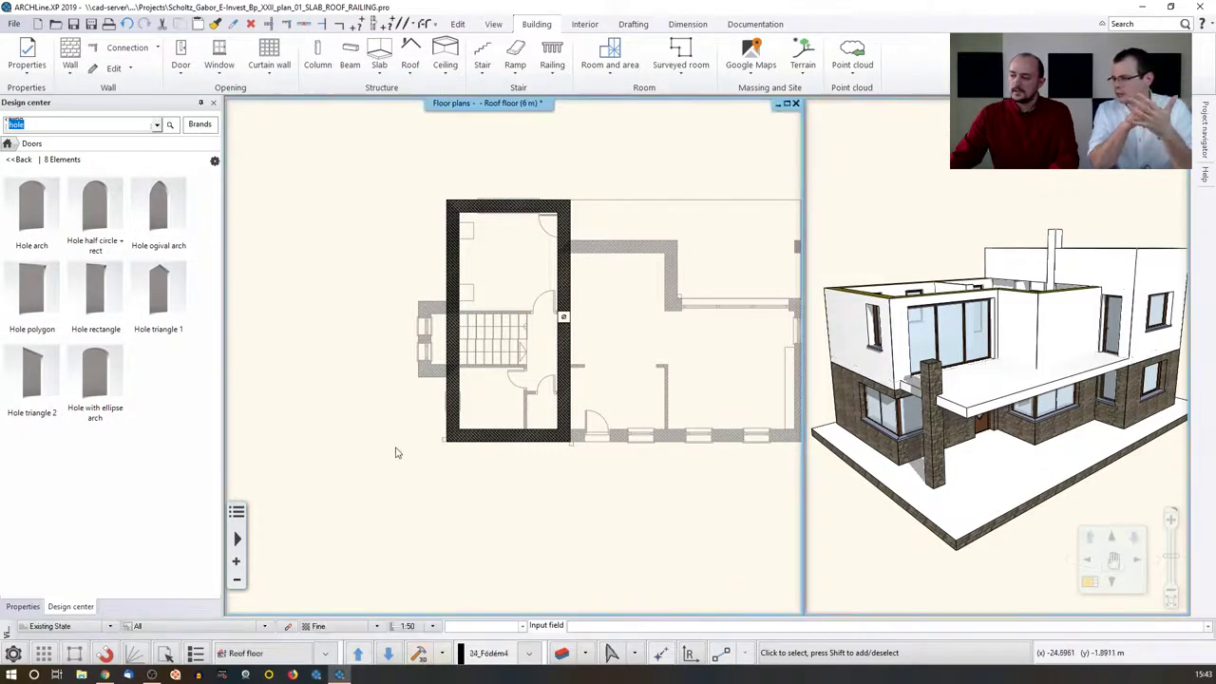
{"action": "middle_click_drag", "start_coordinate": [424, 340], "coordinate": [311, 351]}
{"action": "key", "text": "Page_Down"}
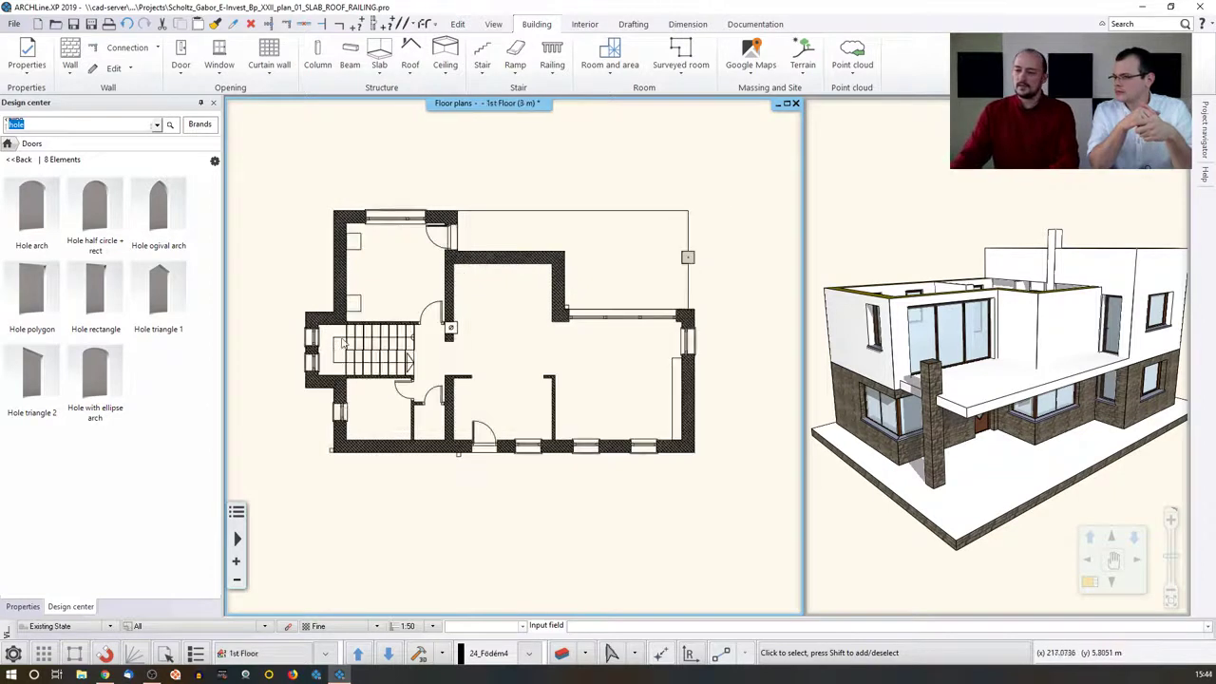
{"action": "key", "text": "Page_Down"}
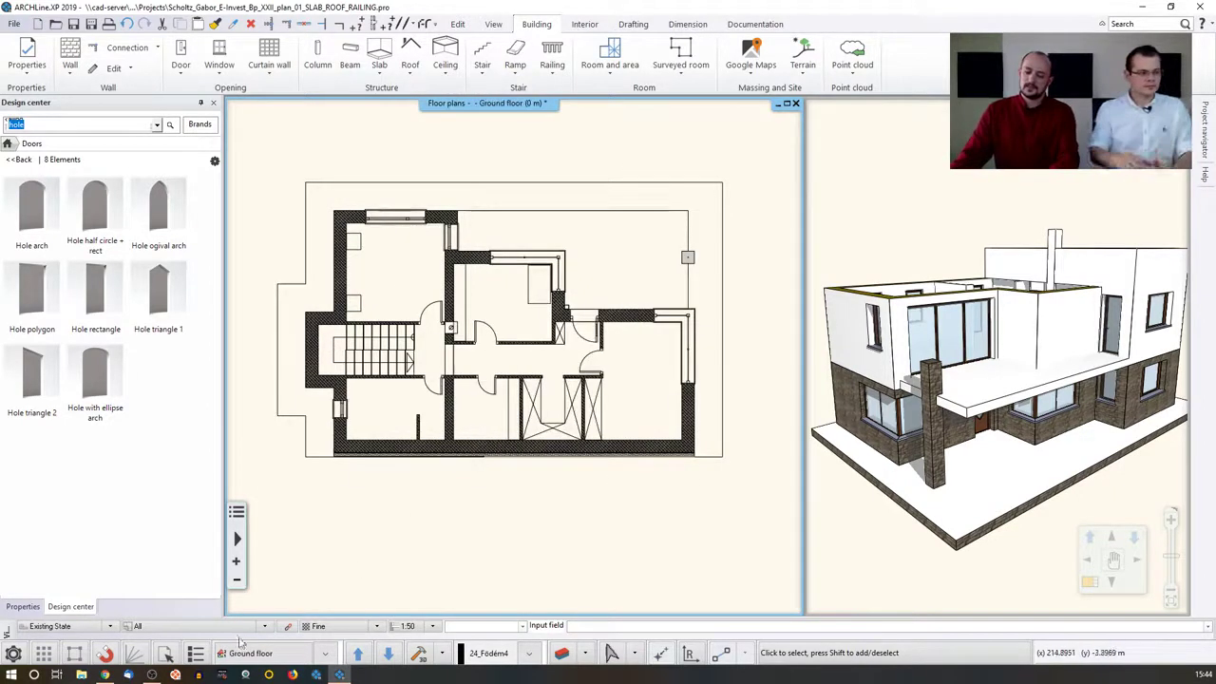
{"action": "left_click", "coordinate": [359, 655]}
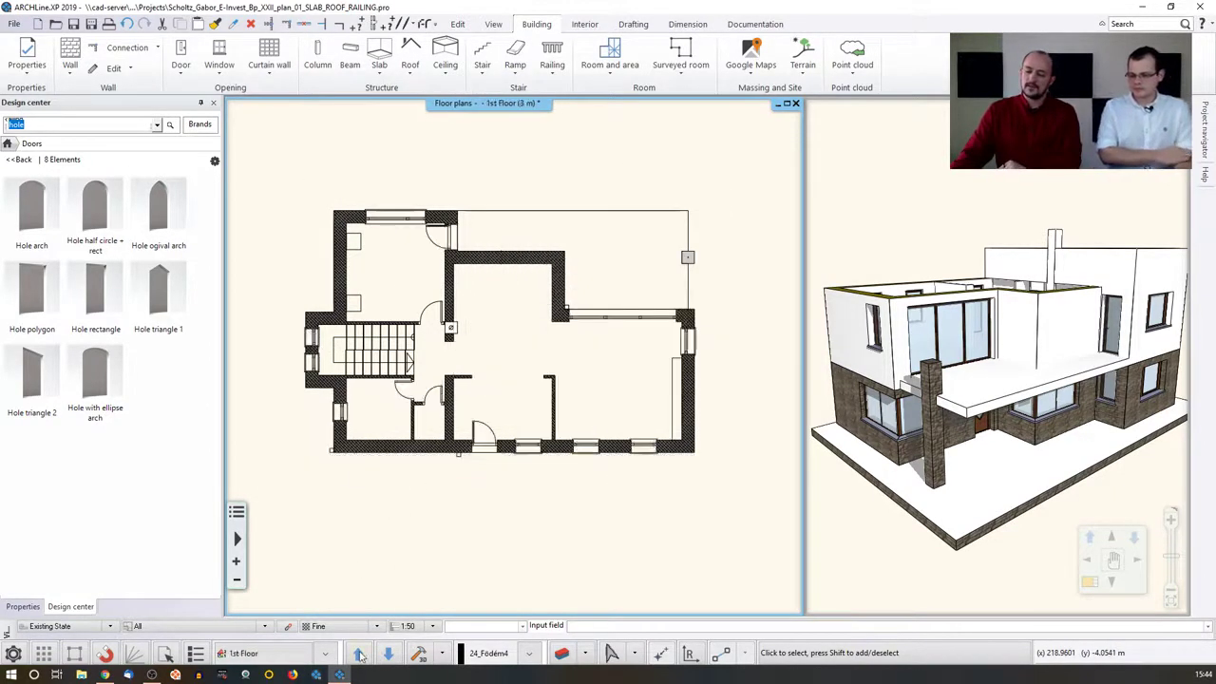
{"action": "left_click", "coordinate": [360, 656]}
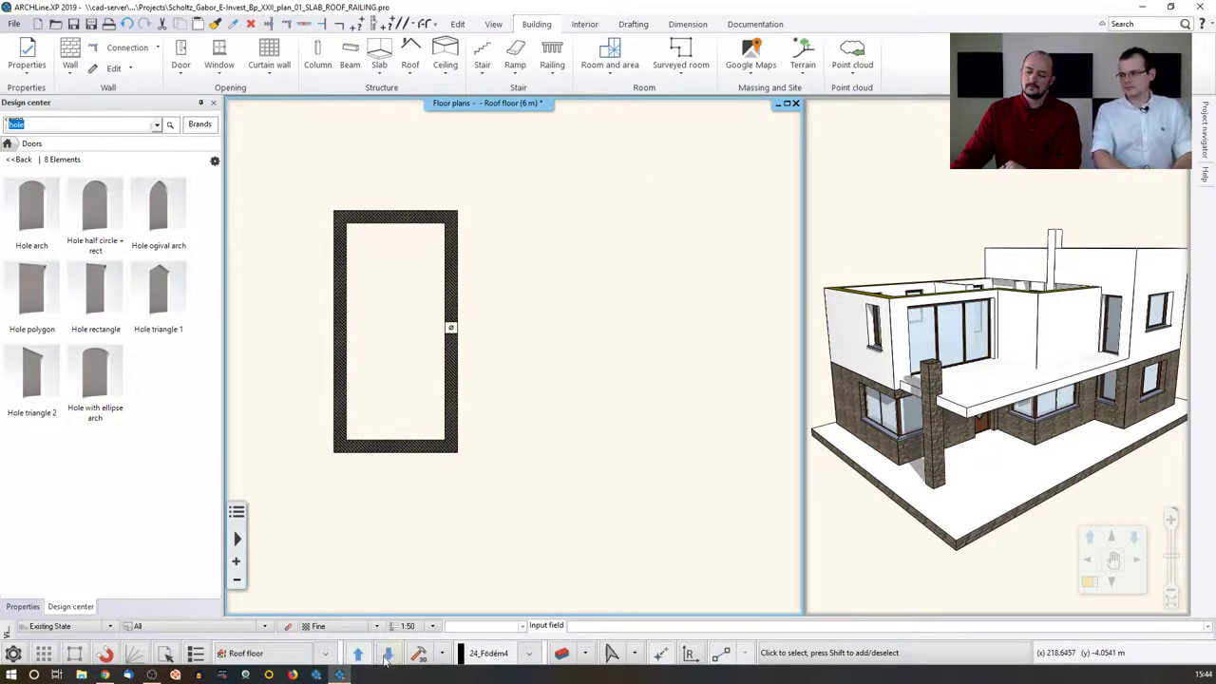
{"action": "left_click", "coordinate": [387, 655]}
{"action": "left_click", "coordinate": [325, 655]}
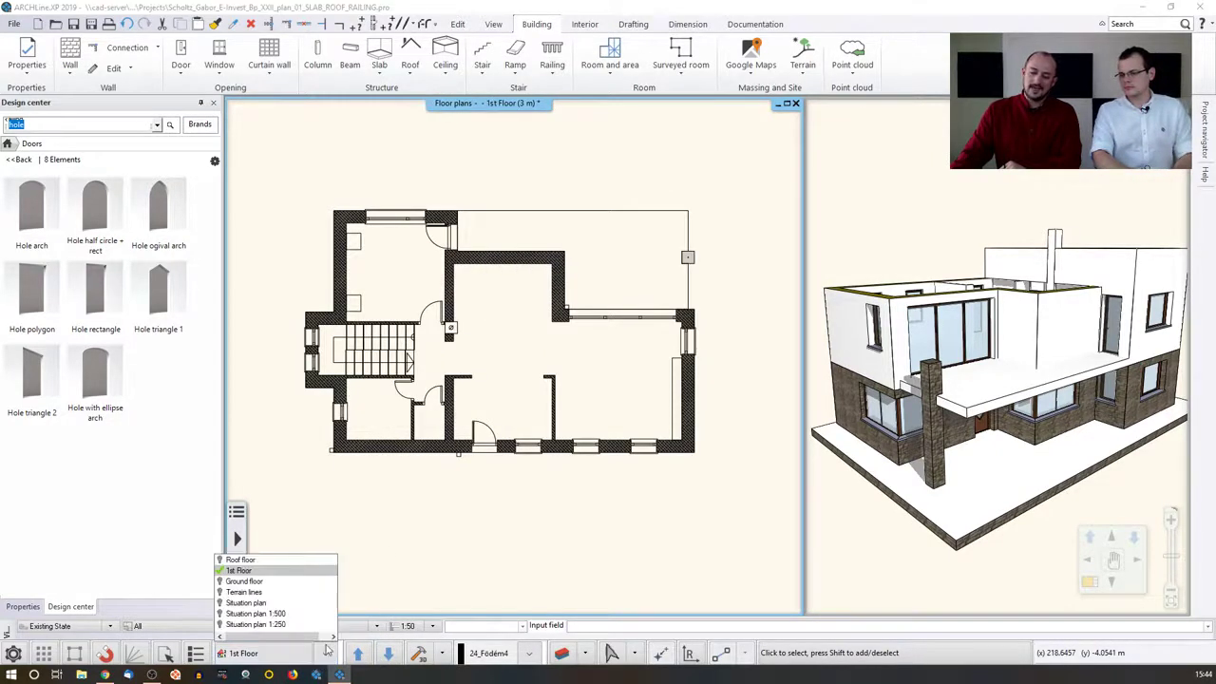
Switch to the Roof floor plan and display the 1st Floor beneath it as a reference.
{"action": "left_click", "coordinate": [361, 499]}
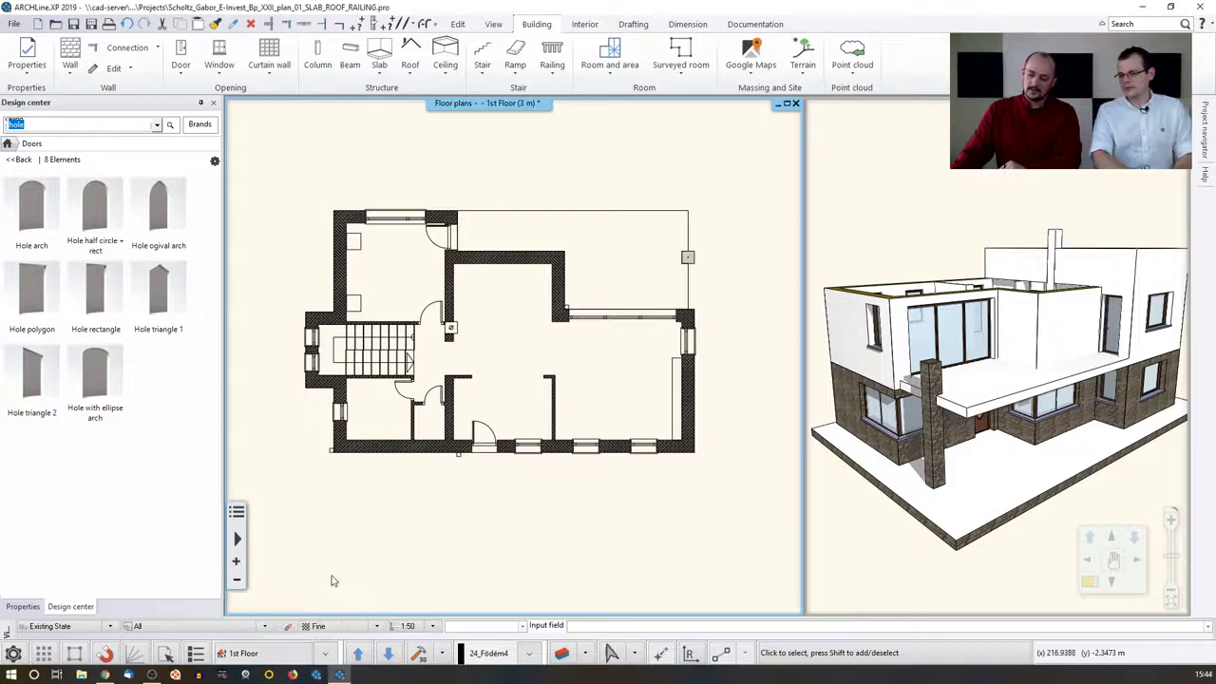
{"action": "left_click", "coordinate": [325, 655]}
{"action": "left_click", "coordinate": [255, 561]}
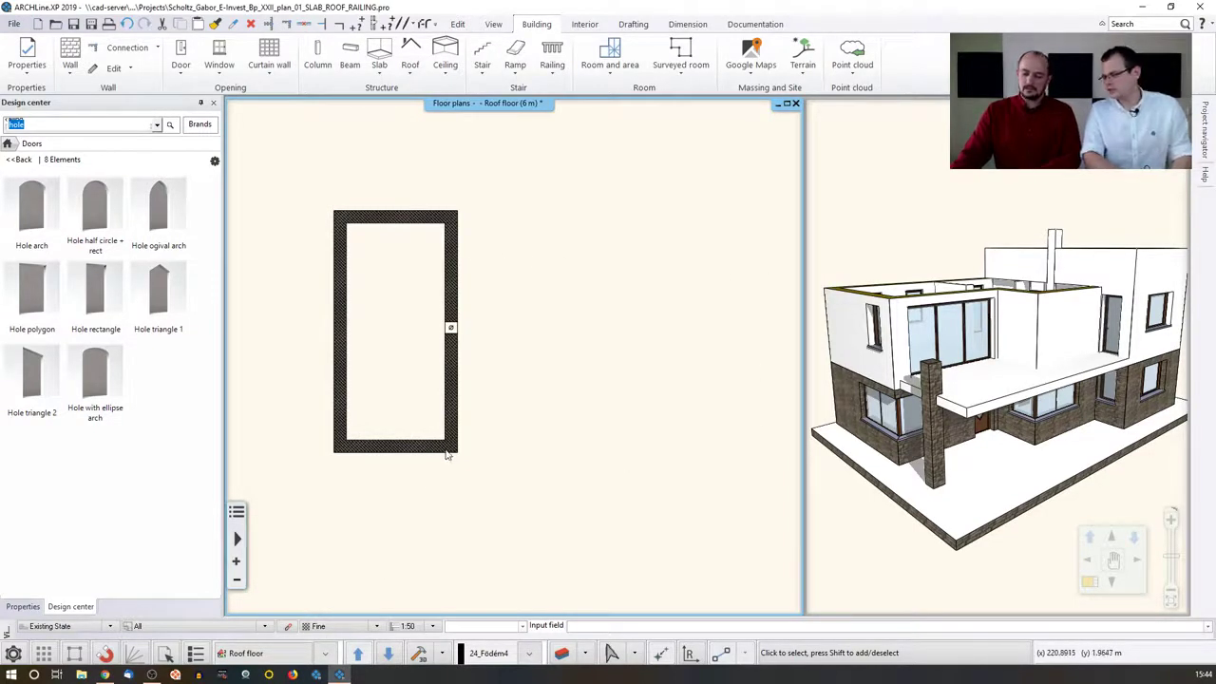
{"action": "left_click", "coordinate": [328, 655]}
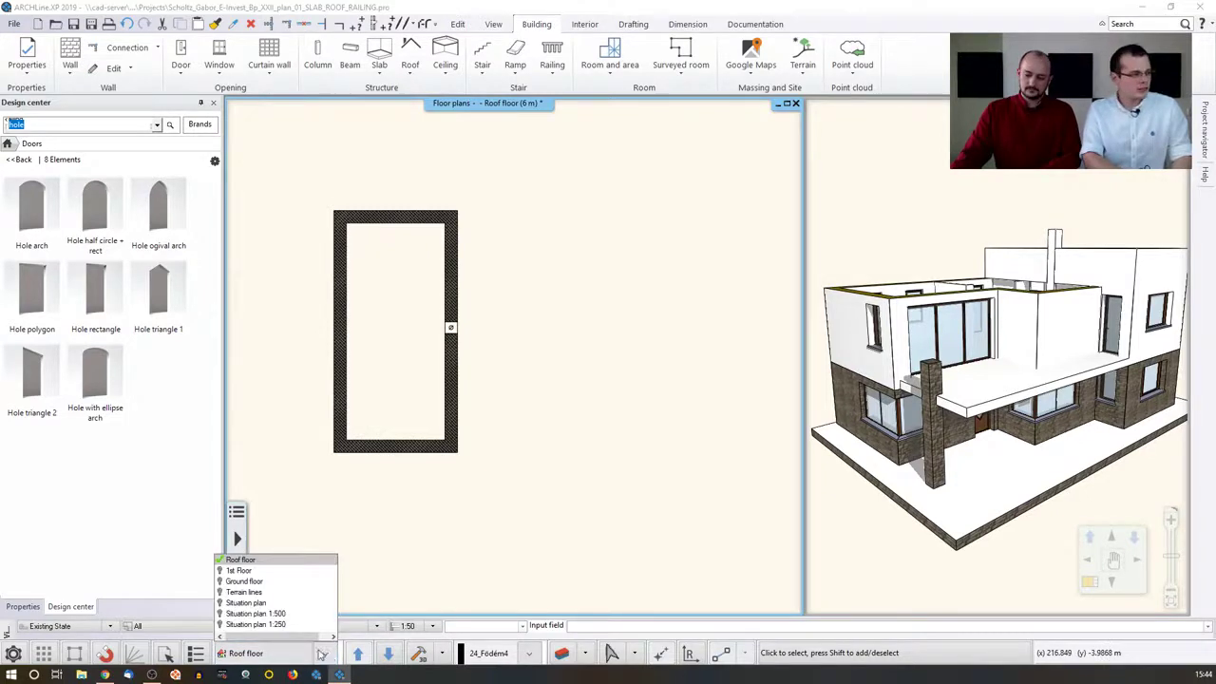
{"action": "left_click", "coordinate": [224, 571]}
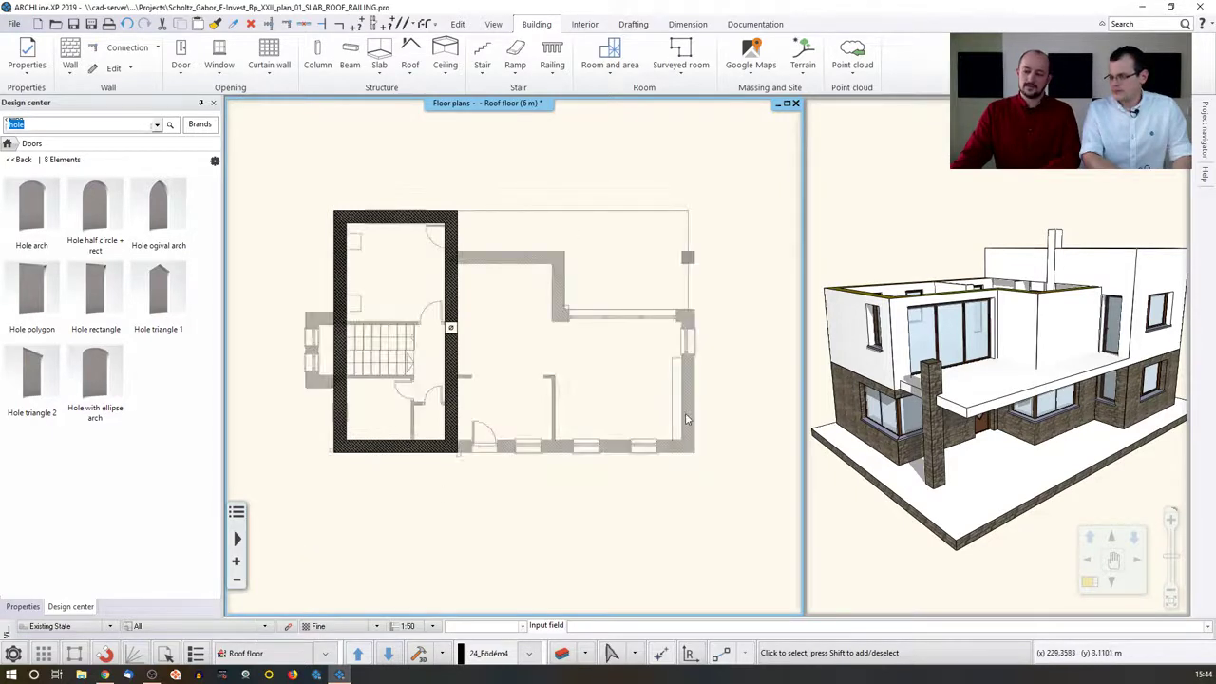
Start a slab in sketch mode, tracing the 1st Floor's outer wall corners along the terrace side from the Roof floor wall to the far corner.
{"action": "left_click", "coordinate": [388, 78]}
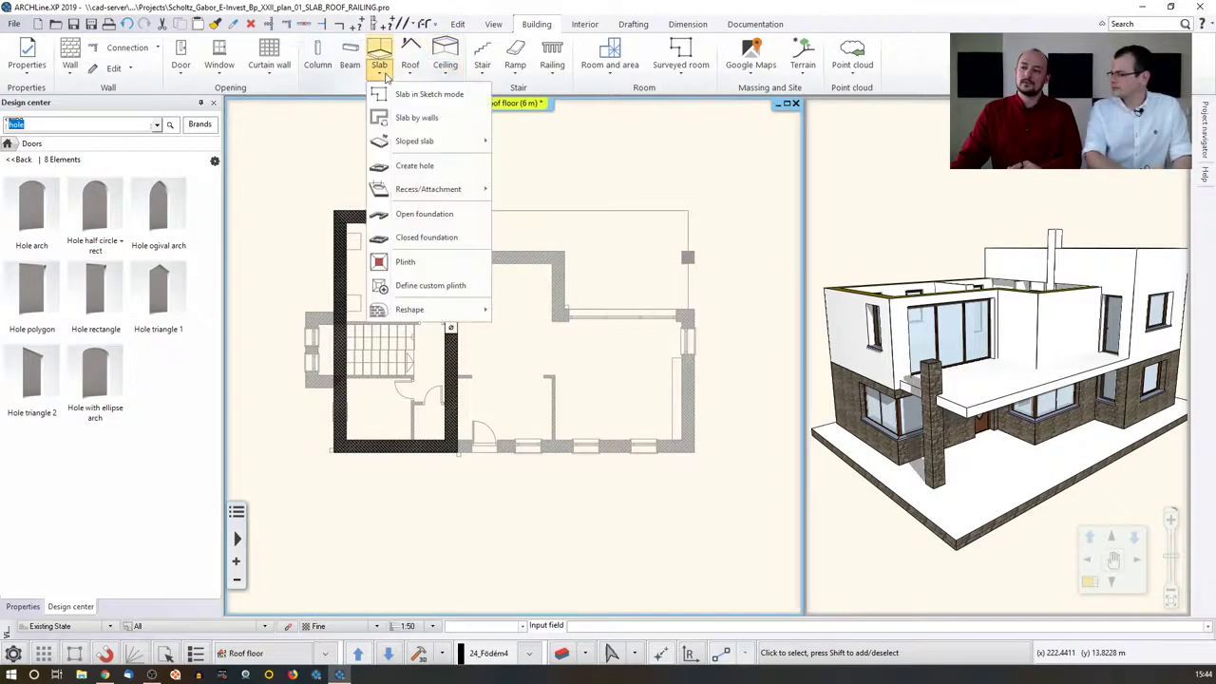
{"action": "left_click", "coordinate": [418, 95]}
{"action": "scroll", "coordinate": [480, 276], "scroll_direction": "up", "scroll_amount": 3}
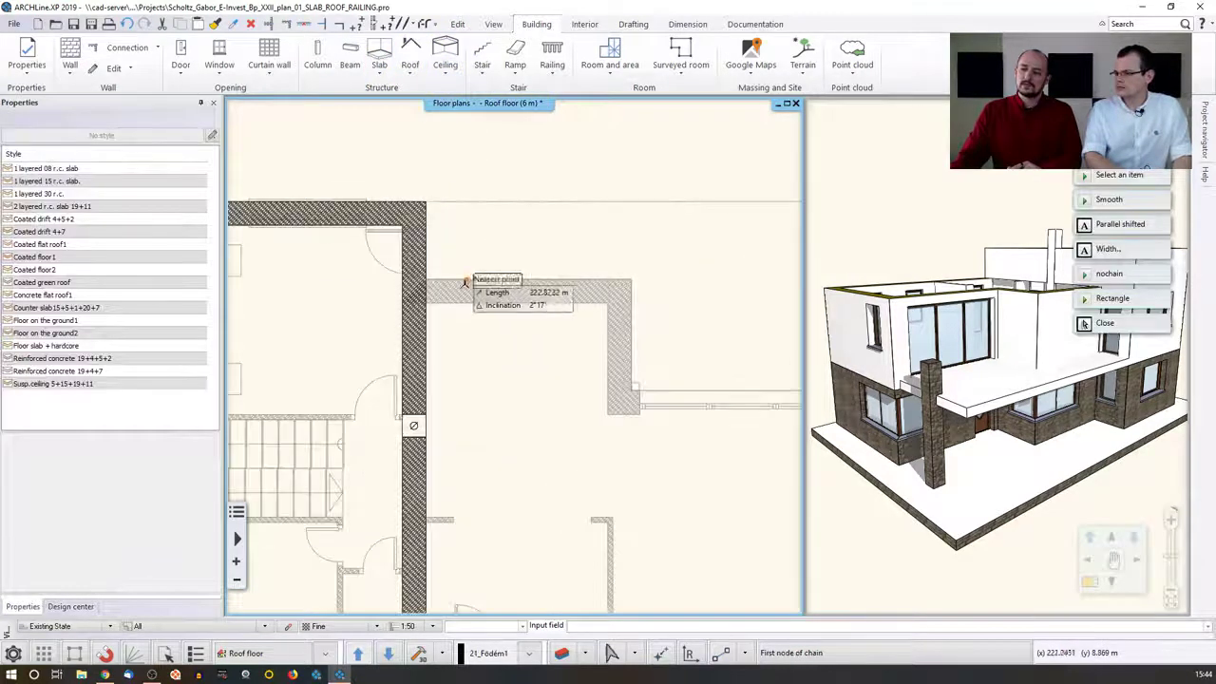
{"action": "left_click", "coordinate": [425, 280]}
{"action": "left_click", "coordinate": [630, 278]}
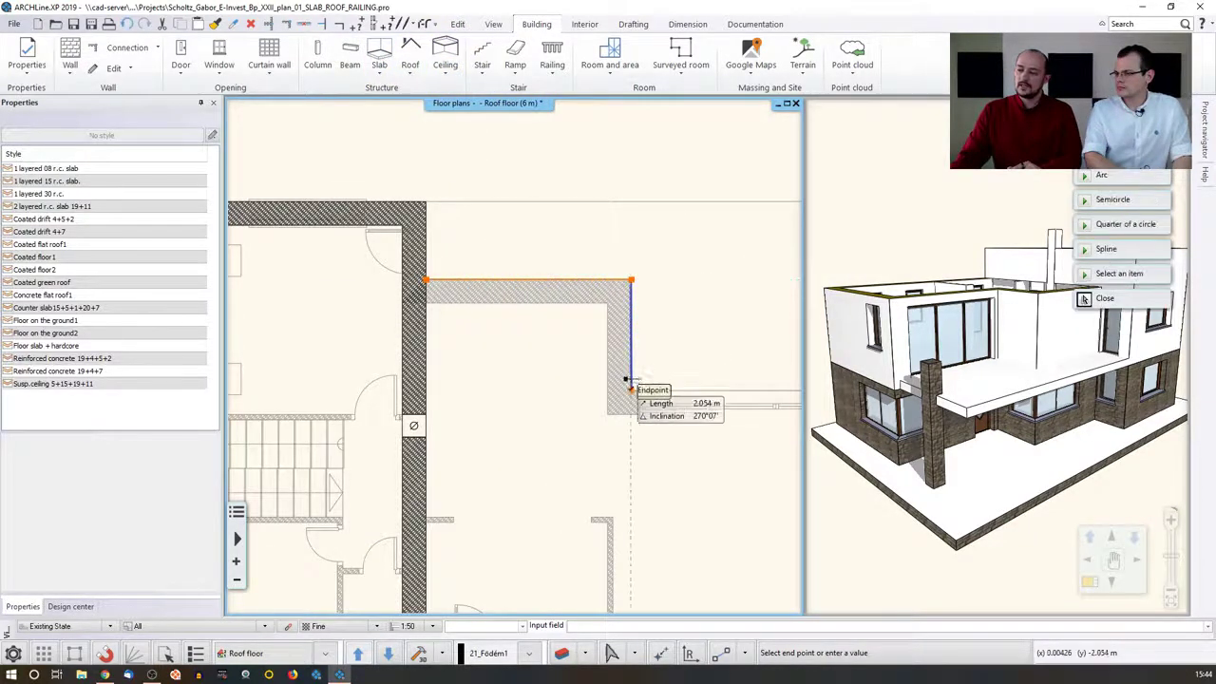
{"action": "left_click", "coordinate": [630, 390]}
{"action": "middle_click_drag", "start_coordinate": [647, 384], "coordinate": [444, 319]}
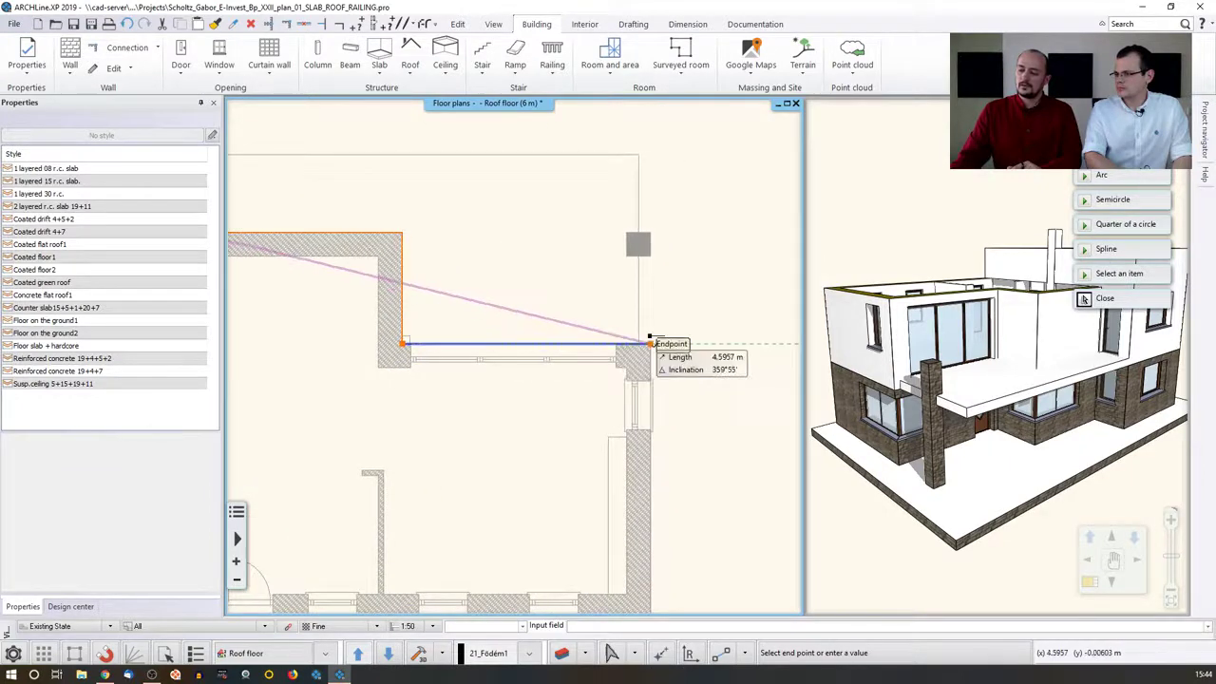
{"action": "left_click", "coordinate": [654, 344]}
Complete the slab outline along the remaining outer walls back to the Roof floor block's corner and create the slab.
{"action": "middle_click_drag", "start_coordinate": [656, 350], "coordinate": [642, 201]}
{"action": "left_click", "coordinate": [642, 468]}
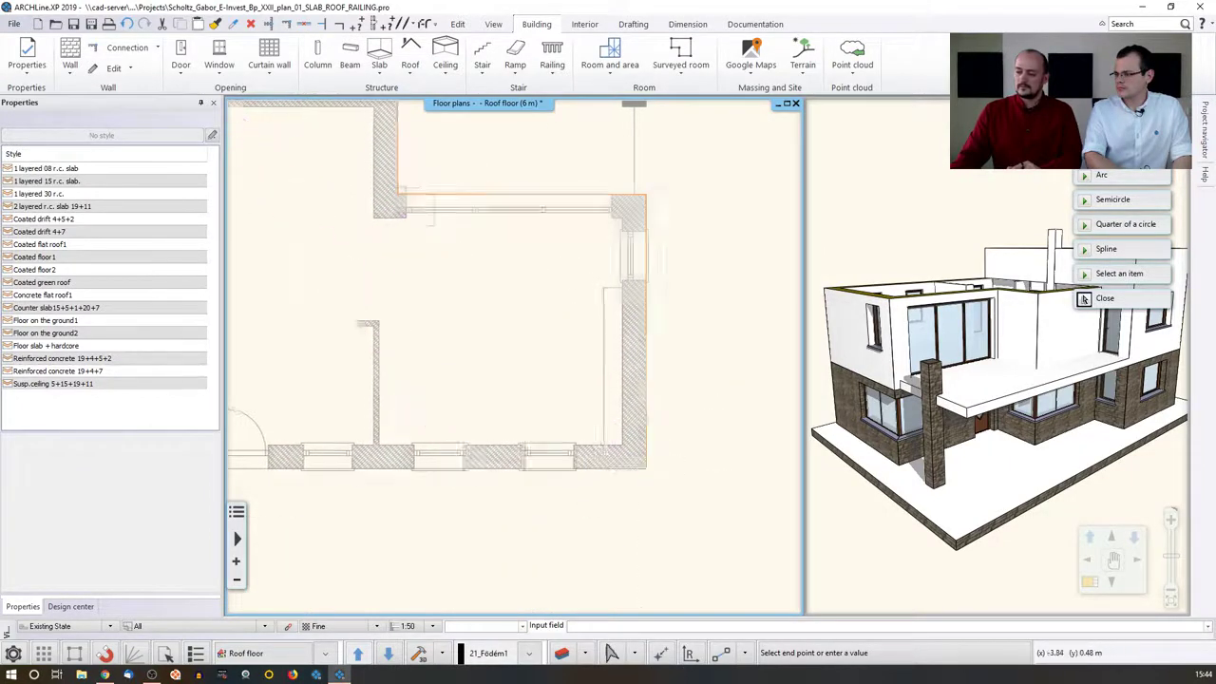
{"action": "middle_click_drag", "start_coordinate": [313, 466], "coordinate": [597, 424]}
{"action": "scroll", "coordinate": [645, 419], "scroll_direction": "up", "scroll_amount": 2}
{"action": "scroll", "coordinate": [644, 418], "scroll_direction": "up", "scroll_amount": 1}
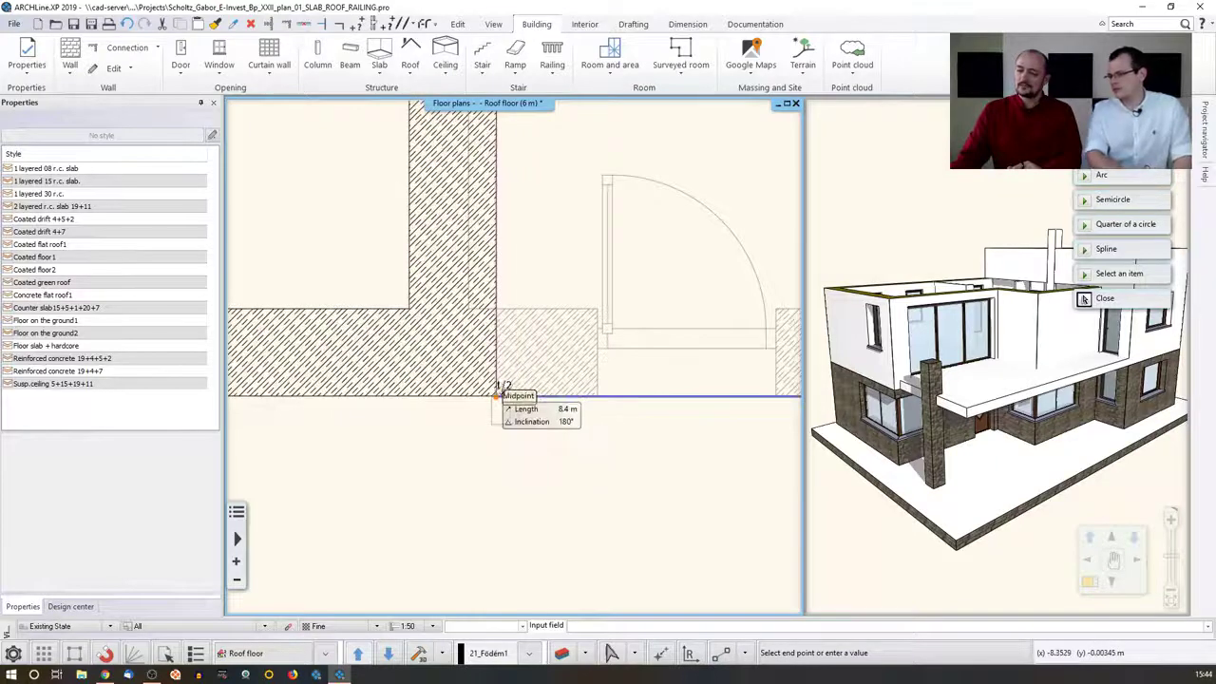
{"action": "left_click", "coordinate": [503, 389]}
{"action": "scroll", "coordinate": [509, 380], "scroll_direction": "down", "scroll_amount": 3}
{"action": "middle_click_drag", "start_coordinate": [578, 245], "coordinate": [476, 348]}
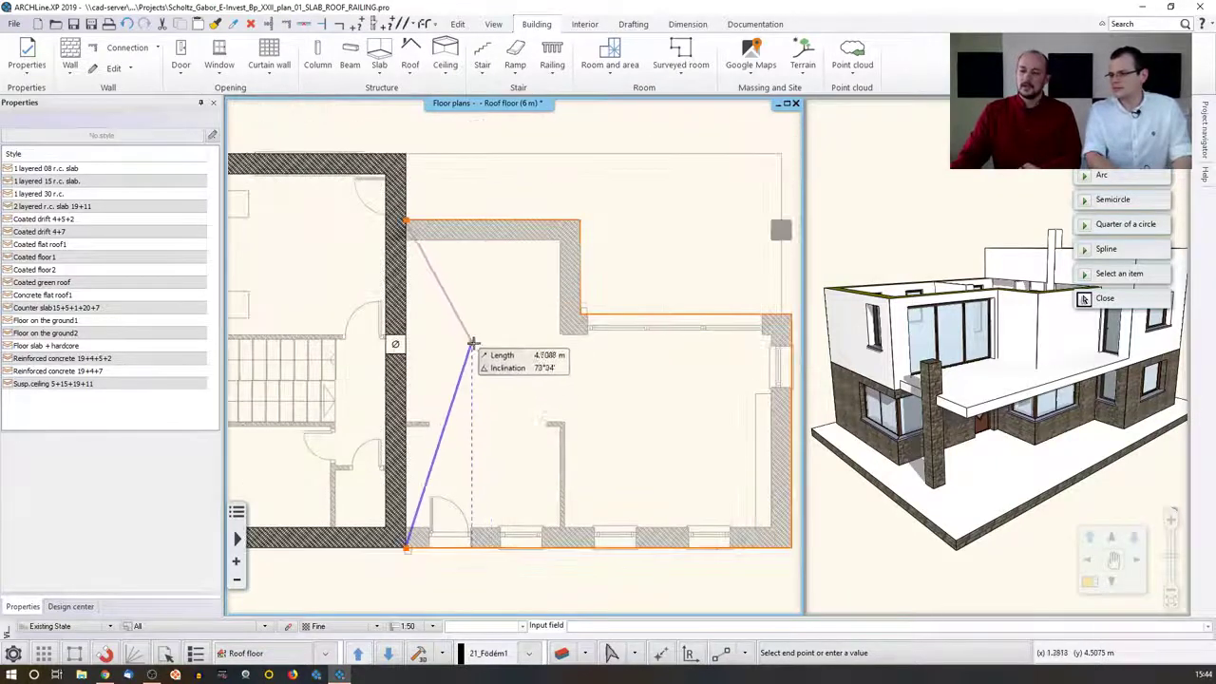
{"action": "key", "text": "Return"}
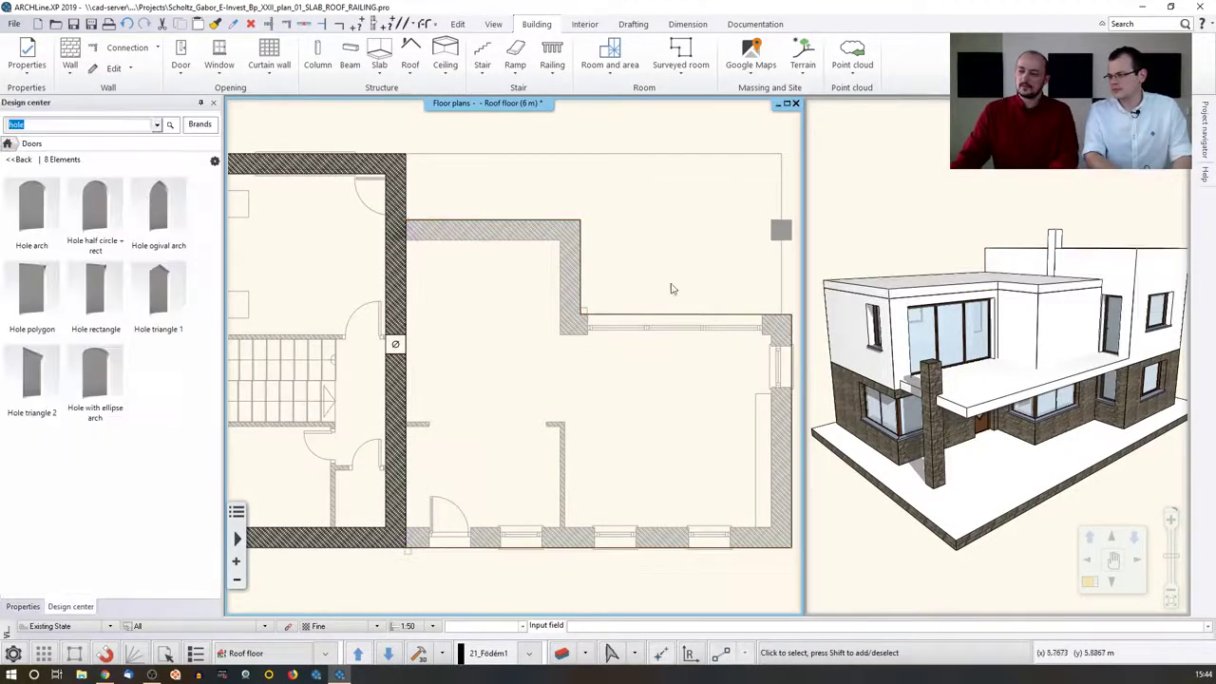
Offset all edges of the roof slab outward by about 1.44 m and return the edge beside the Roof floor block to its wall face.
{"action": "left_click", "coordinate": [533, 226]}
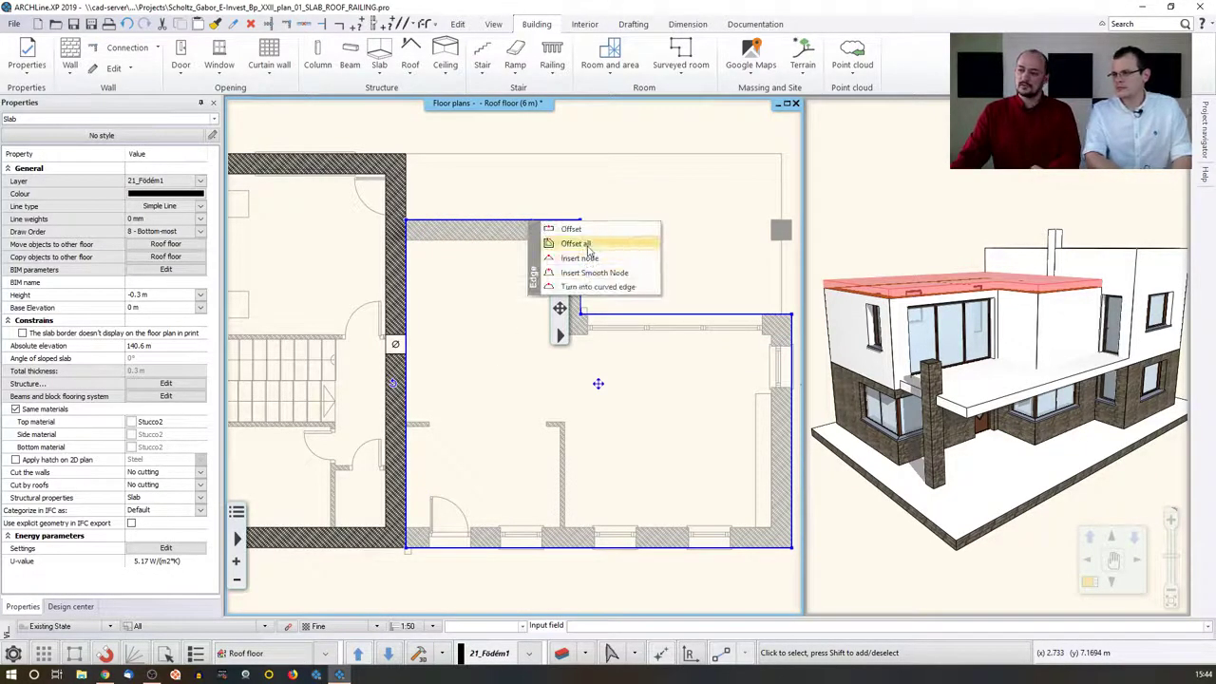
{"action": "left_click", "coordinate": [570, 242]}
{"action": "left_click", "coordinate": [406, 168]}
{"action": "left_click", "coordinate": [597, 383]}
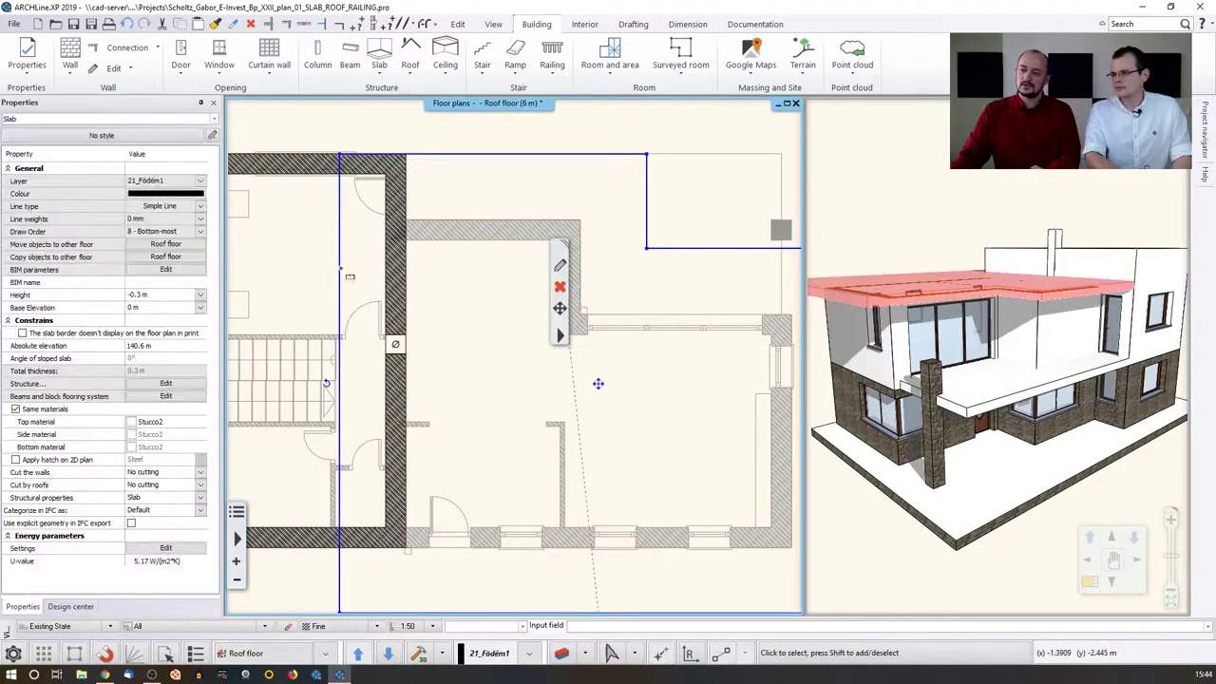
{"action": "left_click", "coordinate": [370, 289]}
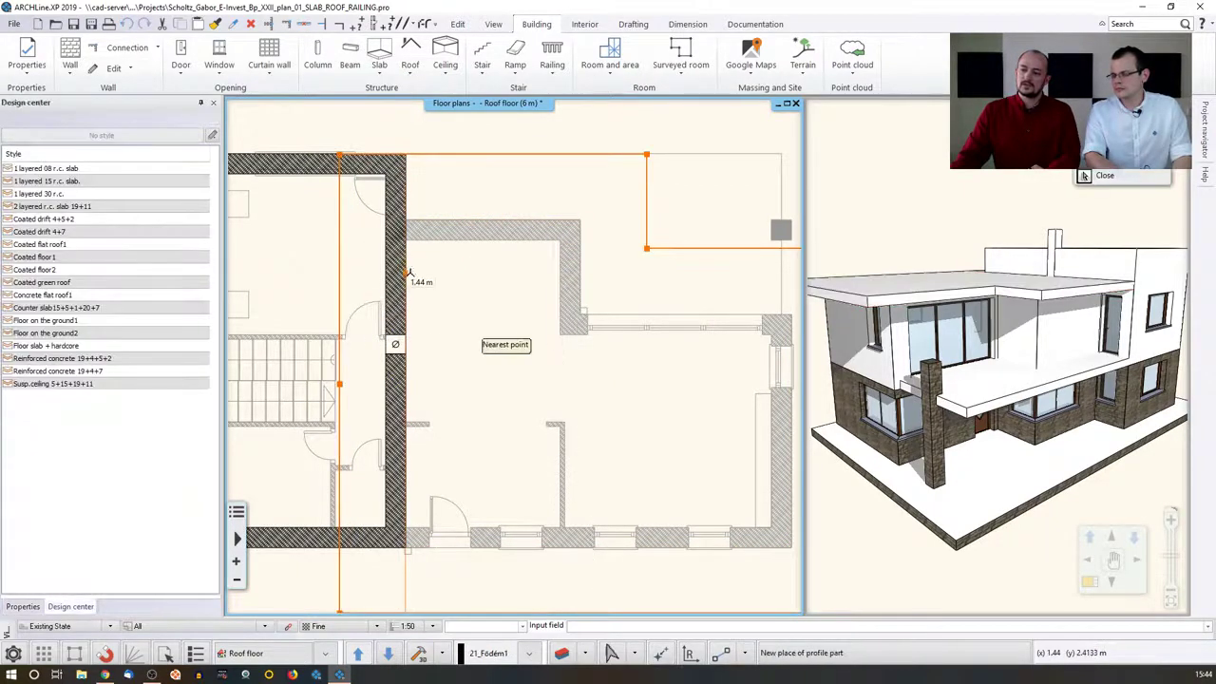
{"action": "left_click", "coordinate": [403, 275]}
Offset the slab's two edges outside the entrance-door wall and the adjoining end wall inward to shorten those overhangs, and finish editing the slab.
{"action": "middle_click_drag", "start_coordinate": [481, 597], "coordinate": [460, 477]}
{"action": "mouse_move", "coordinate": [464, 493]}
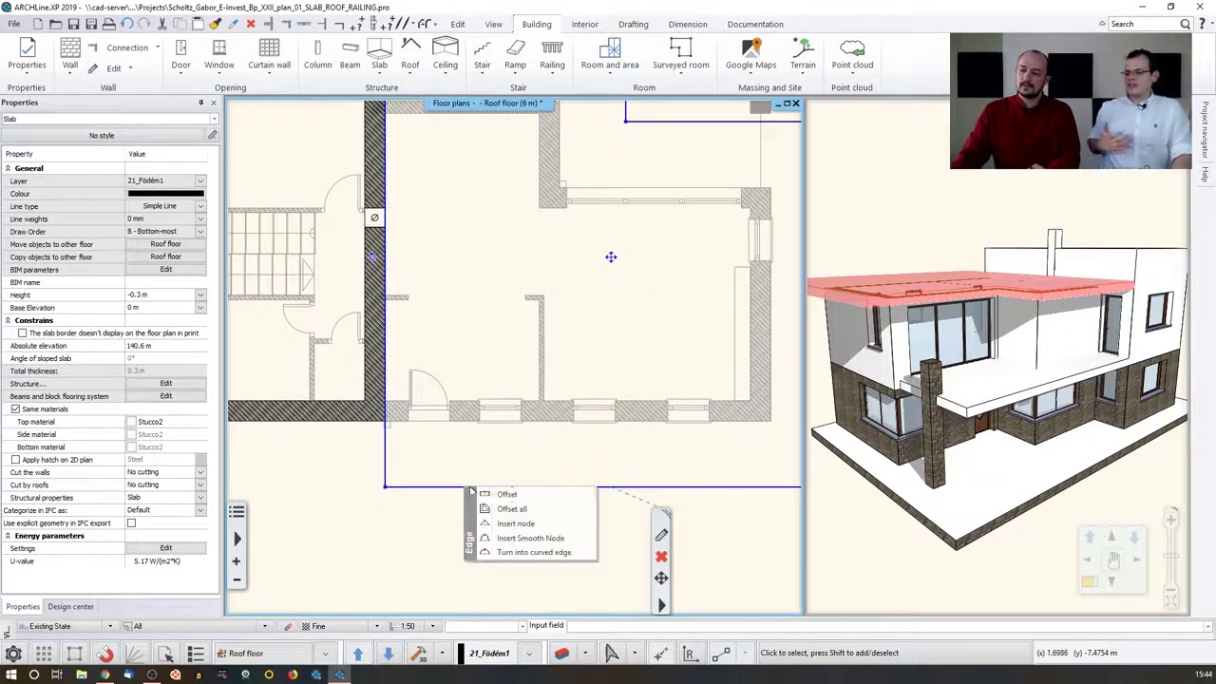
{"action": "left_click", "coordinate": [509, 492]}
{"action": "left_click", "coordinate": [503, 448]}
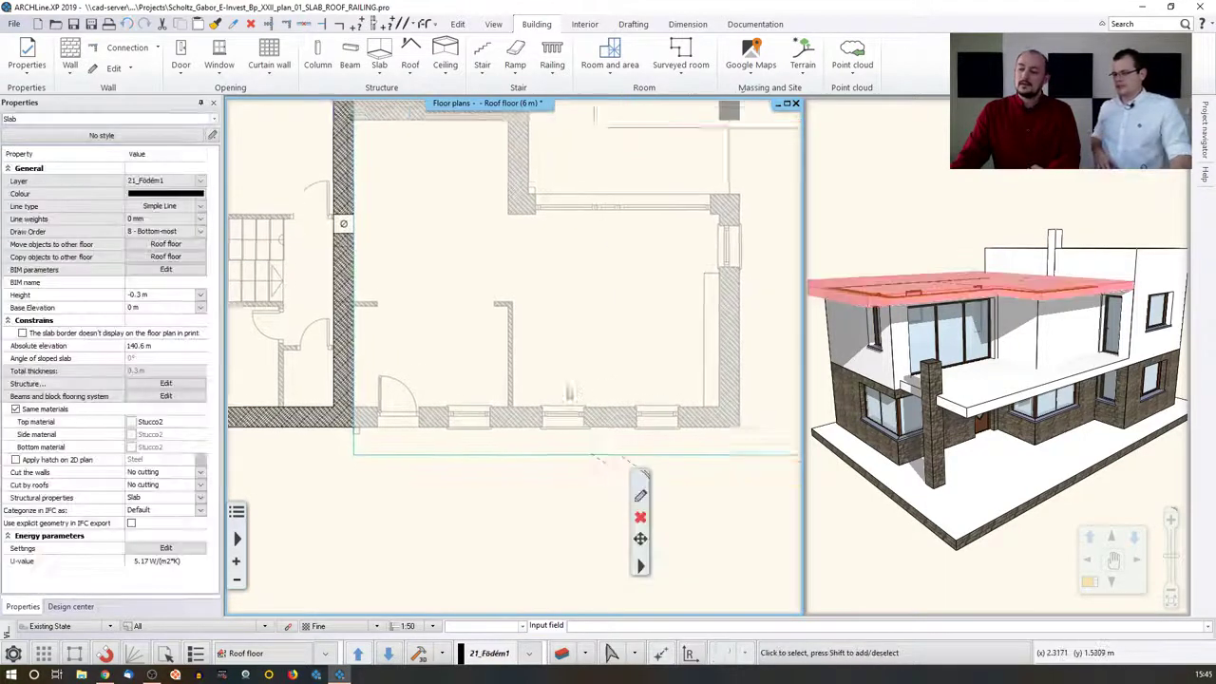
{"action": "middle_click_drag", "start_coordinate": [793, 333], "coordinate": [550, 359]}
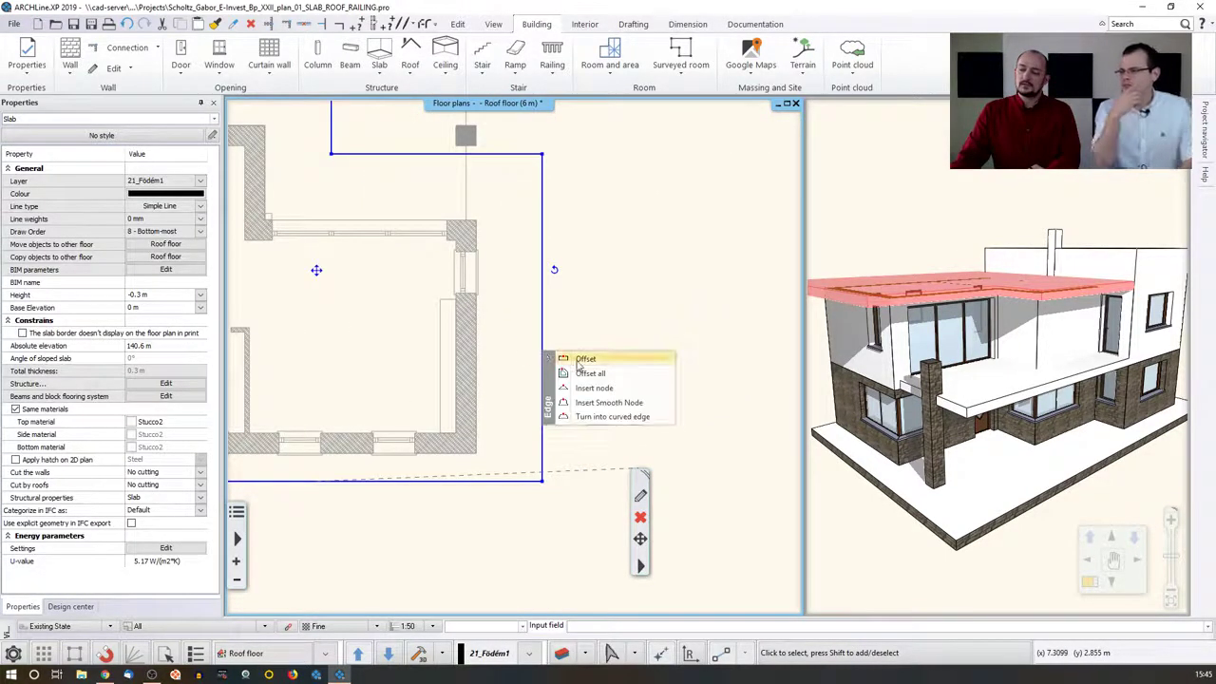
{"action": "left_click", "coordinate": [559, 357]}
{"action": "left_click", "coordinate": [501, 350]}
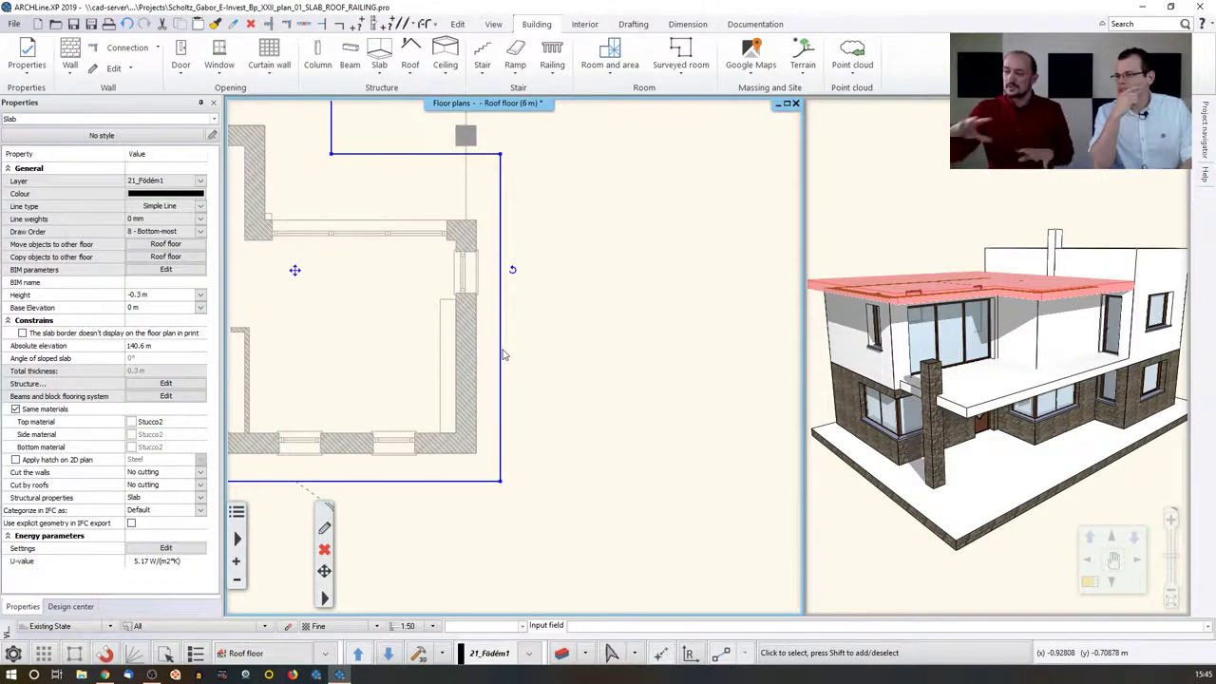
{"action": "left_click_drag", "start_coordinate": [551, 329], "coordinate": [587, 312]}
{"action": "middle_click_drag", "start_coordinate": [571, 274], "coordinate": [612, 297]}
{"action": "scroll", "coordinate": [612, 297], "scroll_direction": "down", "scroll_amount": 3}
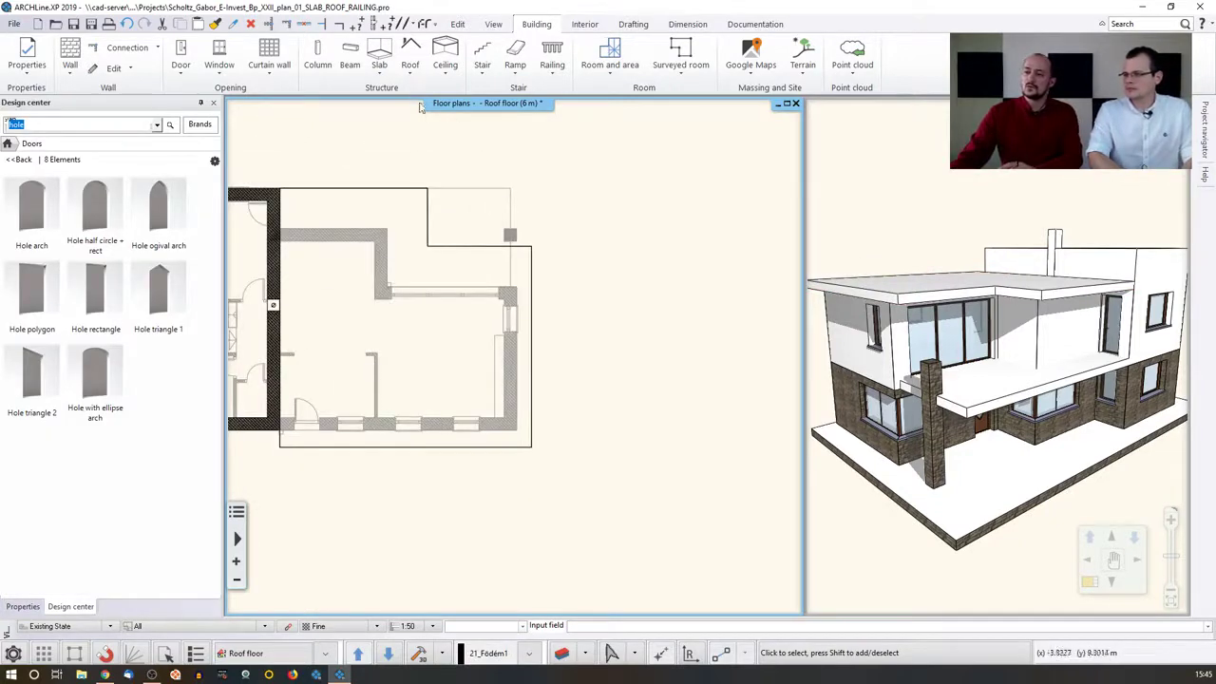
Draw a sweep path along the roof slab's free edges, from the Roof floor wall around to the block's opposite outer corner.
{"action": "left_click", "coordinate": [576, 26]}
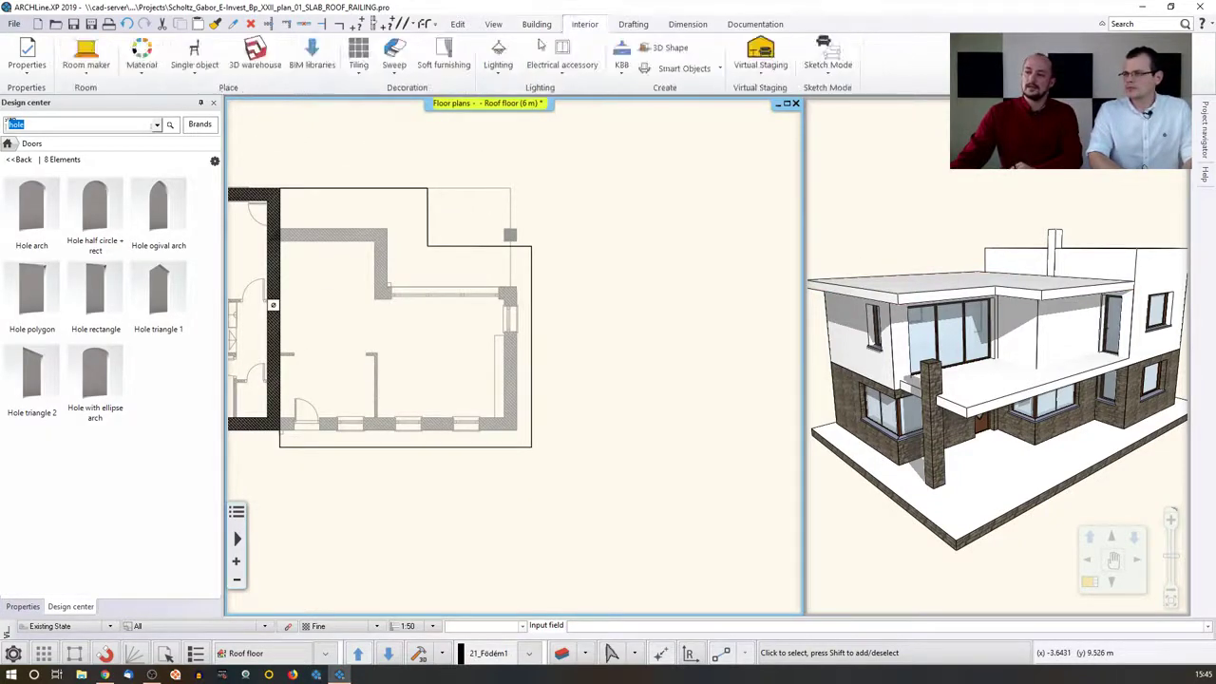
{"action": "left_click", "coordinate": [397, 74]}
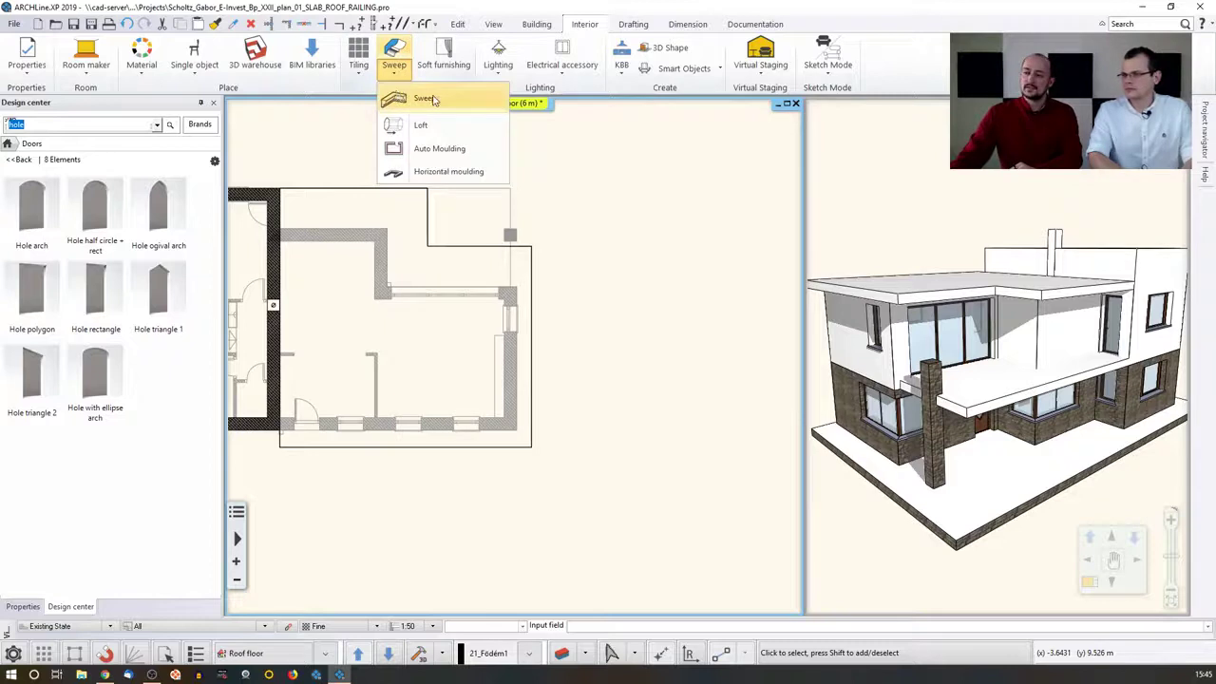
{"action": "left_click", "coordinate": [424, 99]}
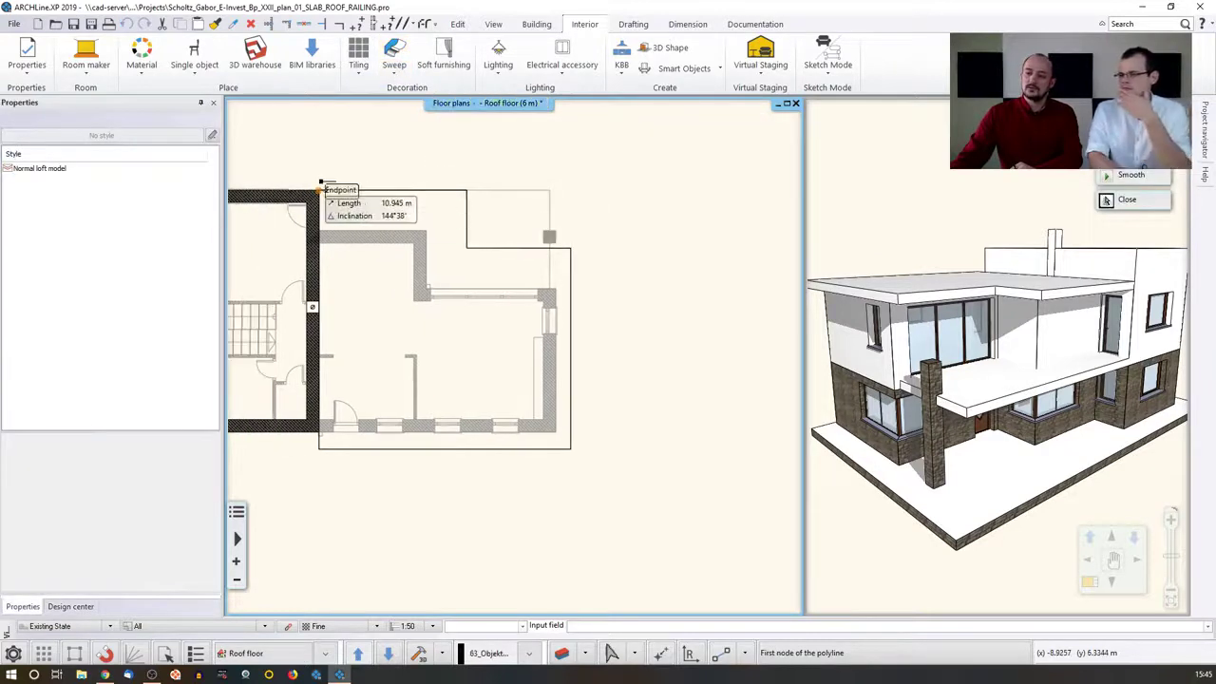
{"action": "left_click", "coordinate": [321, 186]}
{"action": "left_click", "coordinate": [466, 190]}
{"action": "left_click", "coordinate": [466, 248]}
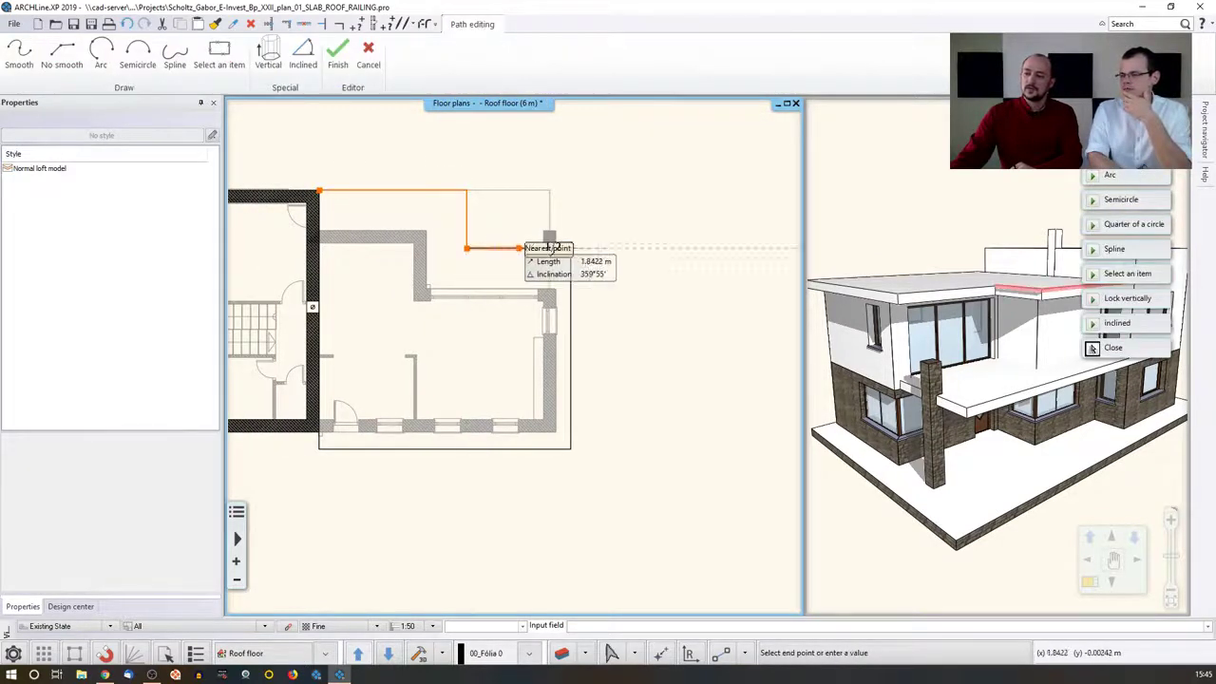
{"action": "left_click", "coordinate": [571, 248]}
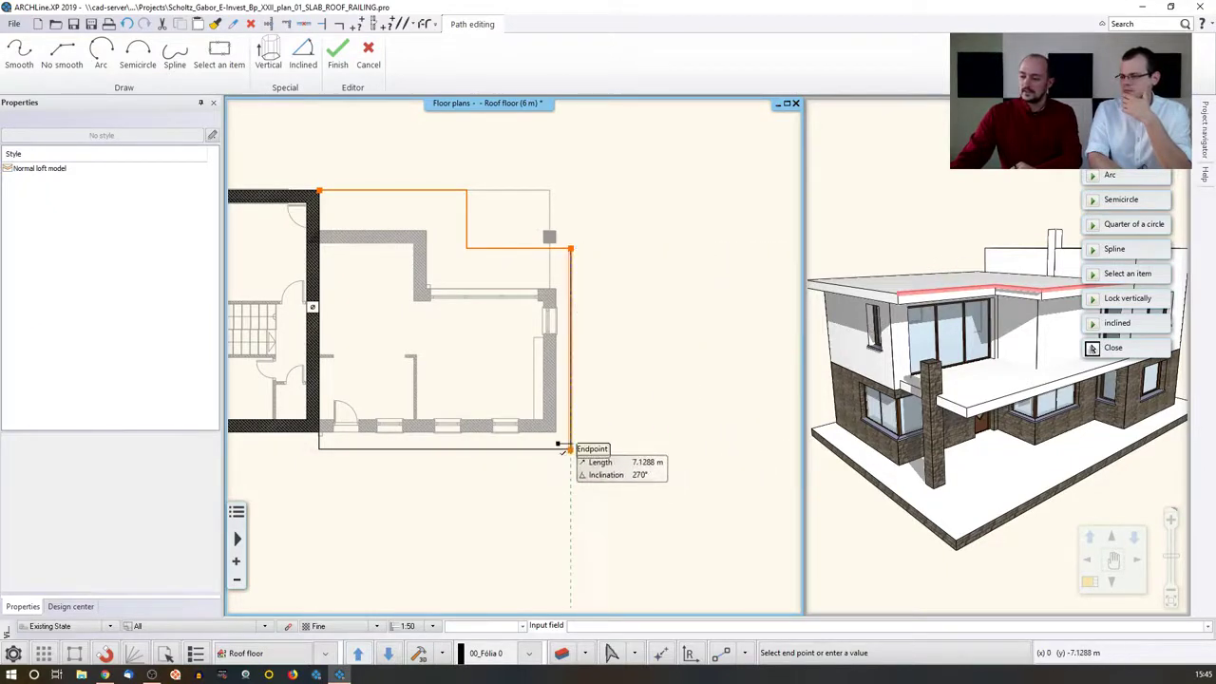
{"action": "left_click", "coordinate": [571, 448]}
{"action": "left_click", "coordinate": [319, 449]}
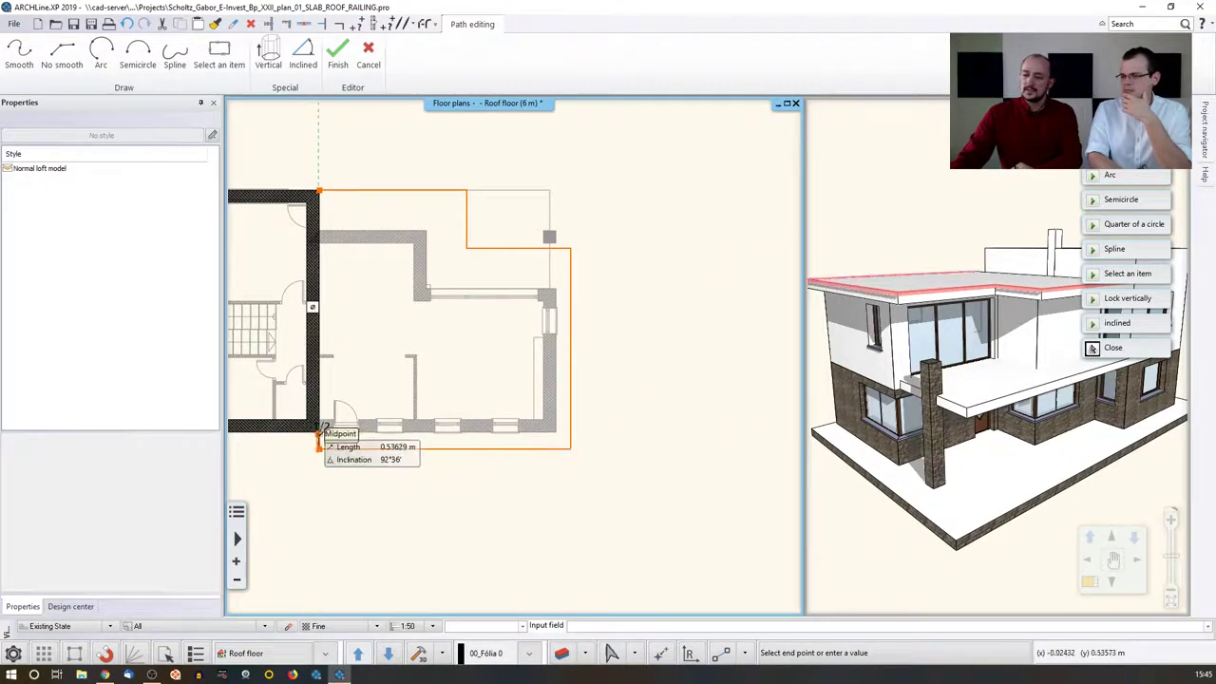
{"action": "scroll", "coordinate": [323, 435], "scroll_direction": "up", "scroll_amount": 5}
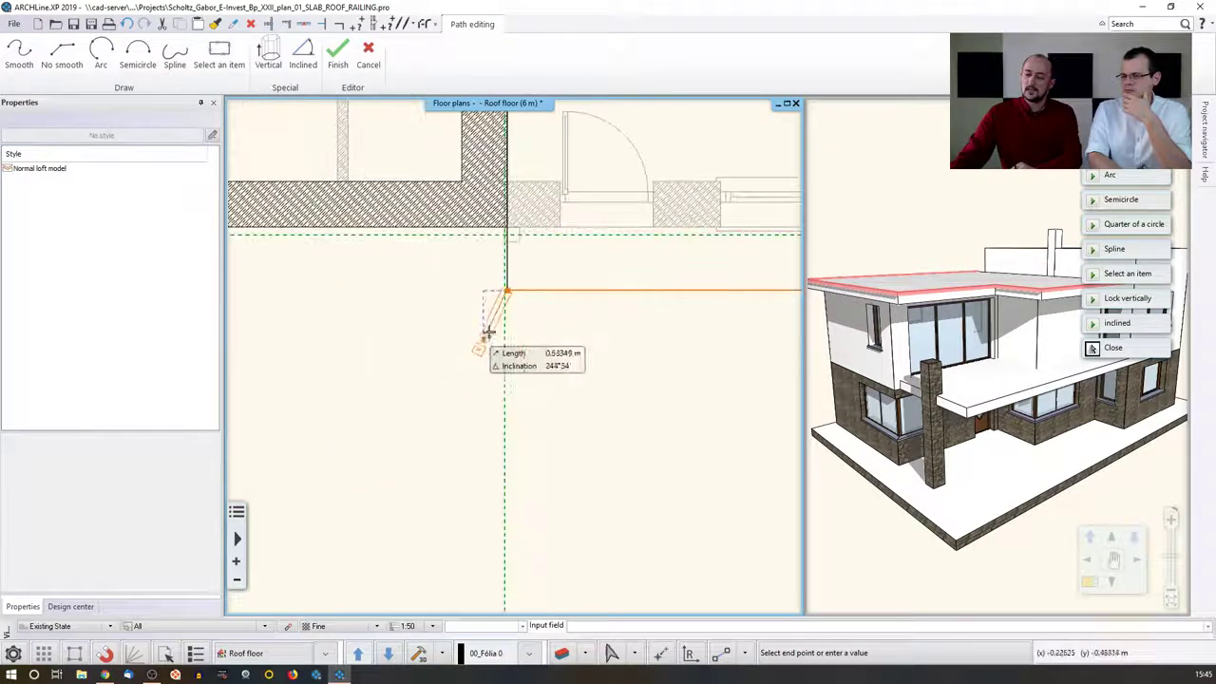
{"action": "left_click", "coordinate": [508, 230]}
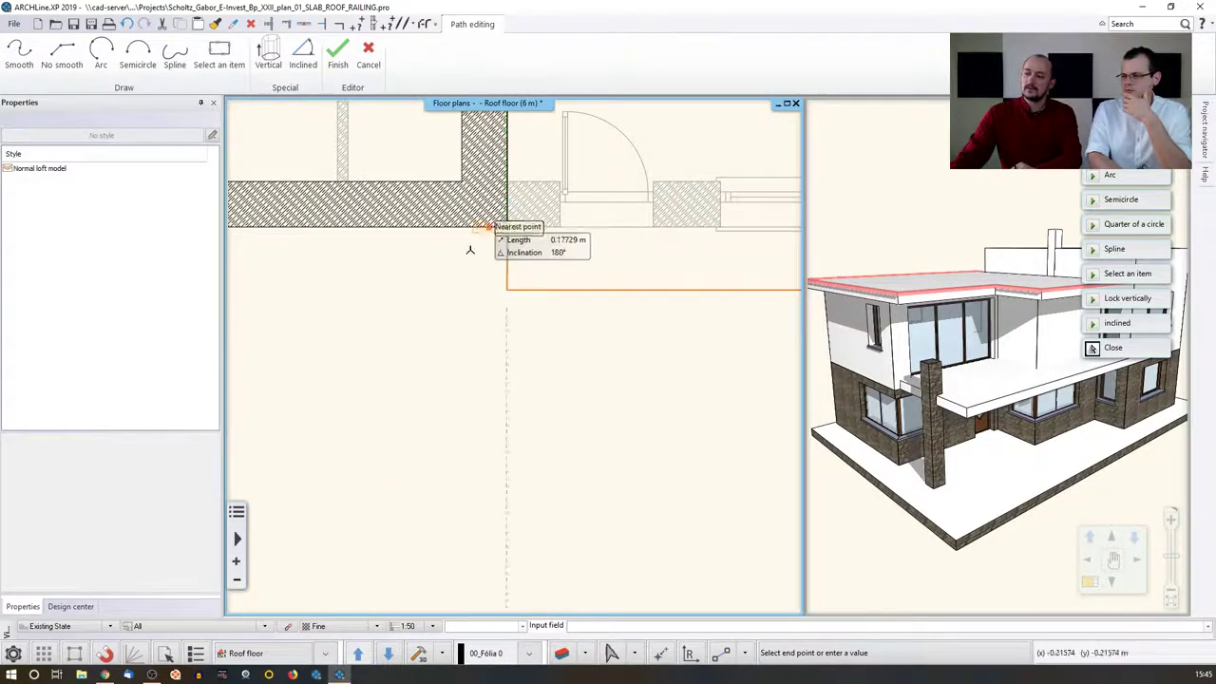
{"action": "key", "text": "Return"}
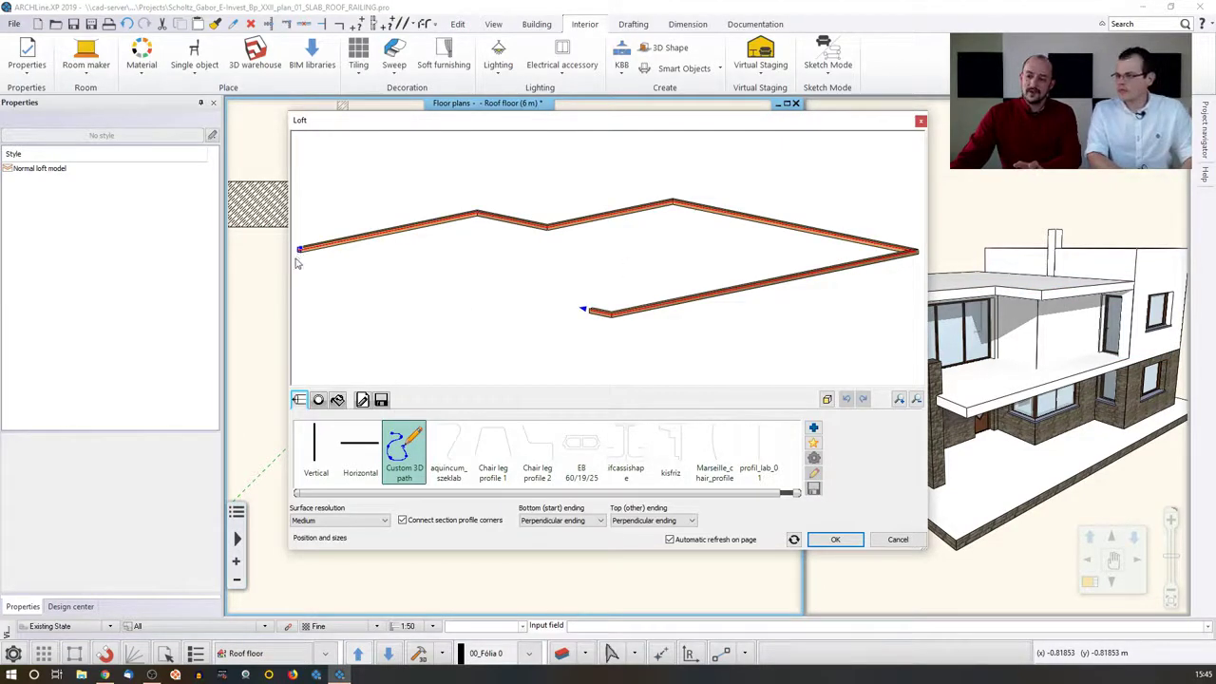
Search the whole profile library for "rectangle" and assign the Rectangle profile as the roof-edge sweep's section.
{"action": "middle_click_drag", "start_coordinate": [464, 269], "coordinate": [502, 277]}
{"action": "scroll", "coordinate": [502, 278], "scroll_direction": "up", "scroll_amount": 6}
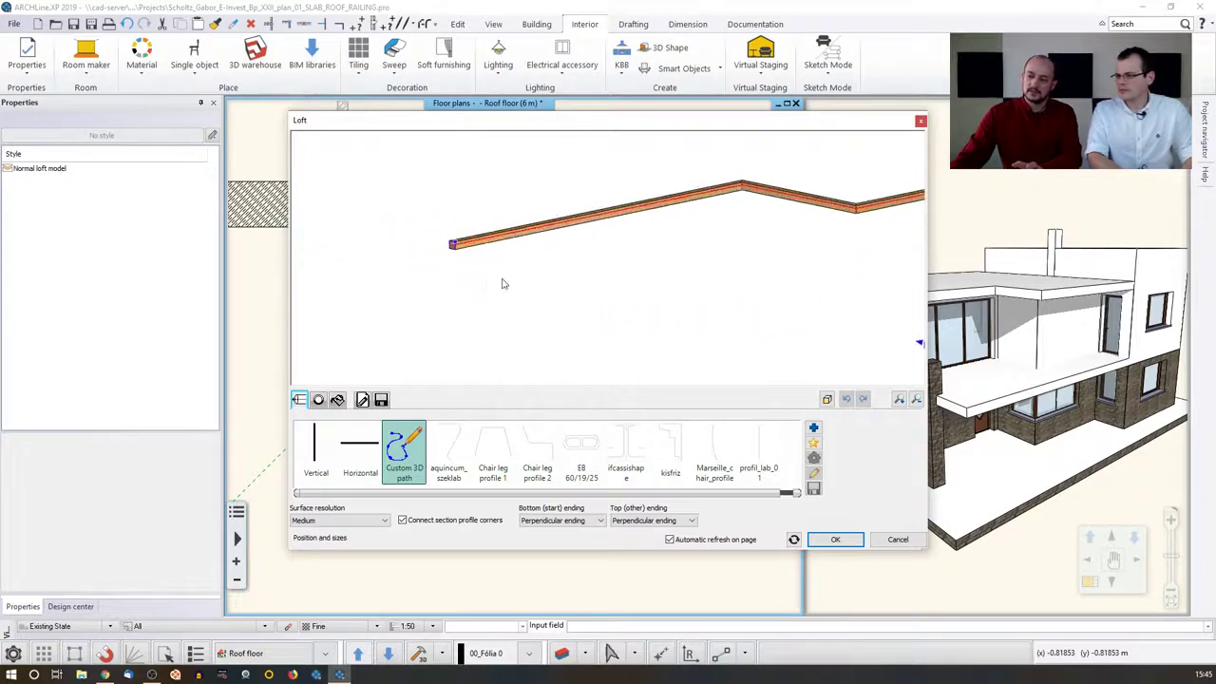
{"action": "middle_click_drag", "start_coordinate": [492, 214], "coordinate": [514, 230]}
{"action": "scroll", "coordinate": [551, 262], "scroll_direction": "up", "scroll_amount": 2}
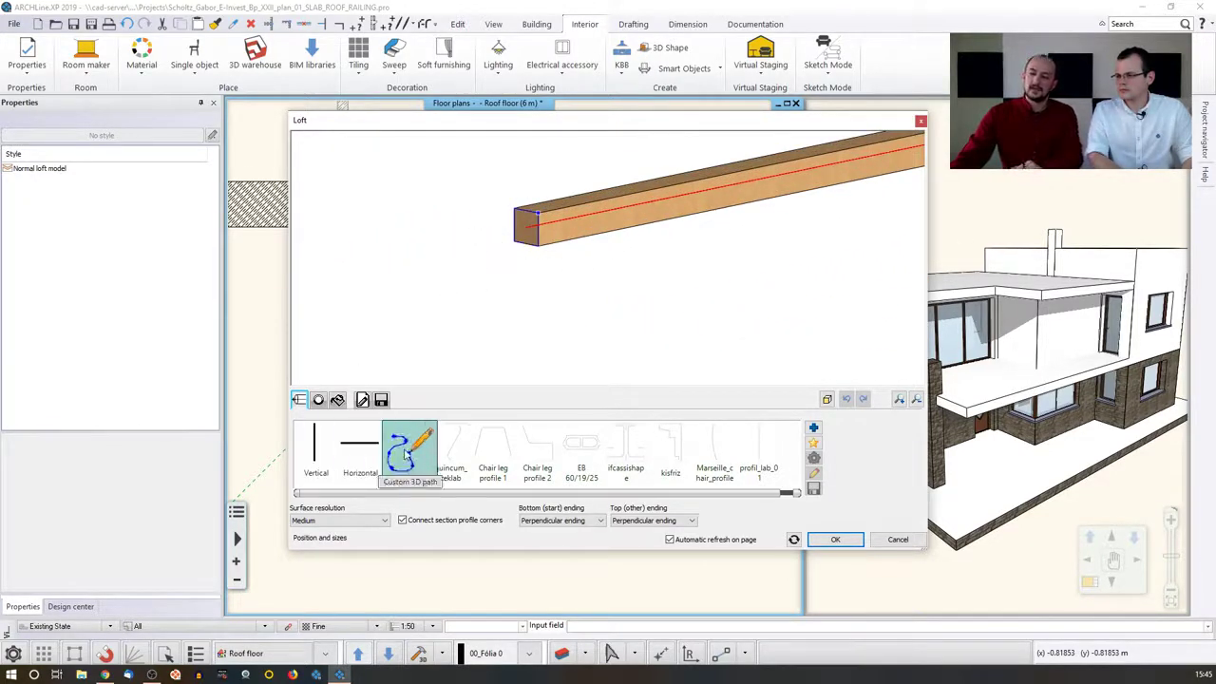
{"action": "scroll", "coordinate": [708, 232], "scroll_direction": "down", "scroll_amount": 3}
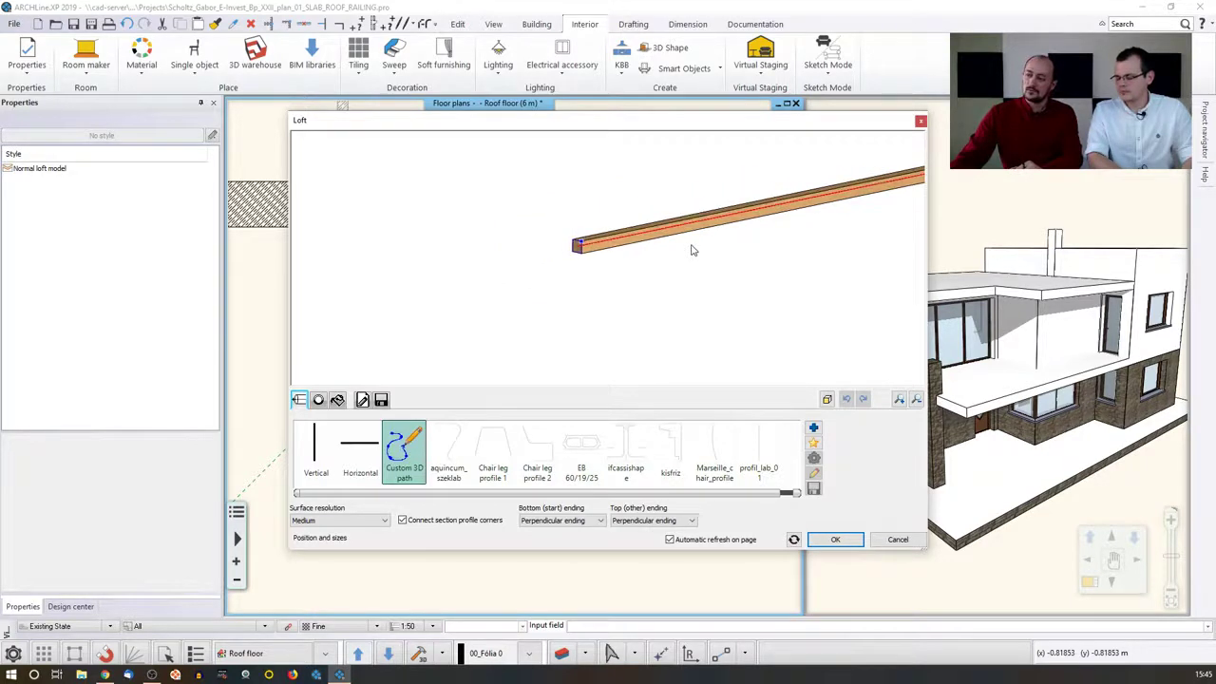
{"action": "left_click", "coordinate": [319, 401]}
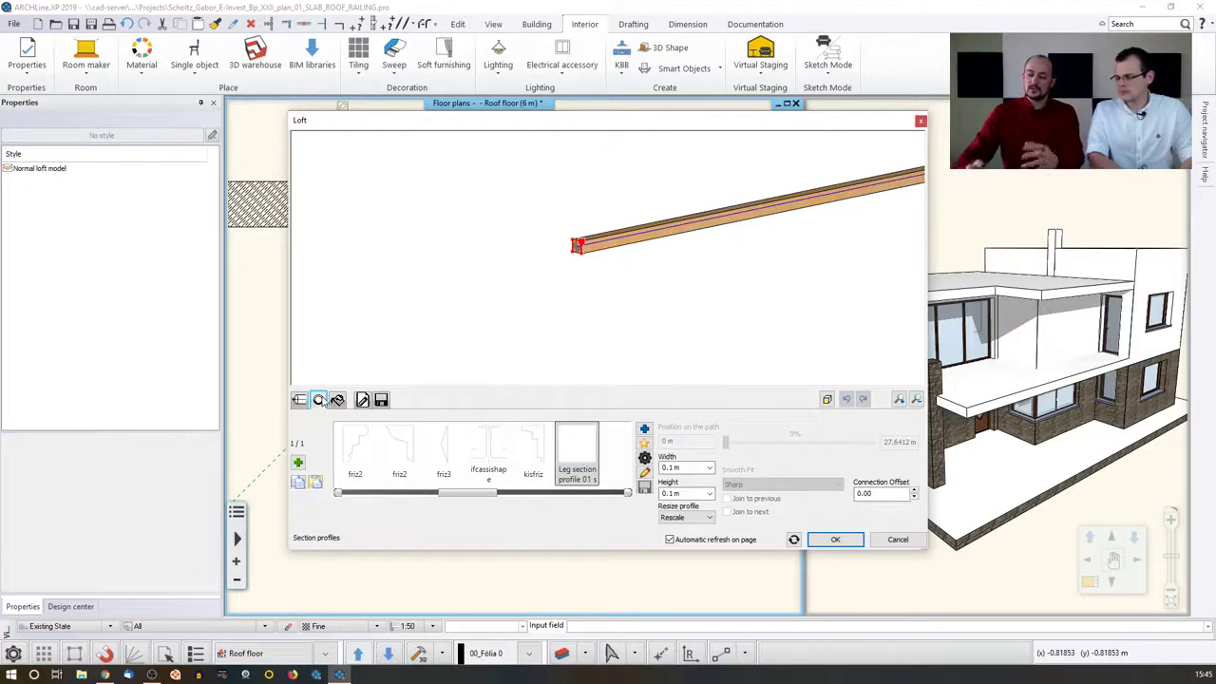
{"action": "left_click_drag", "start_coordinate": [483, 496], "coordinate": [619, 496]}
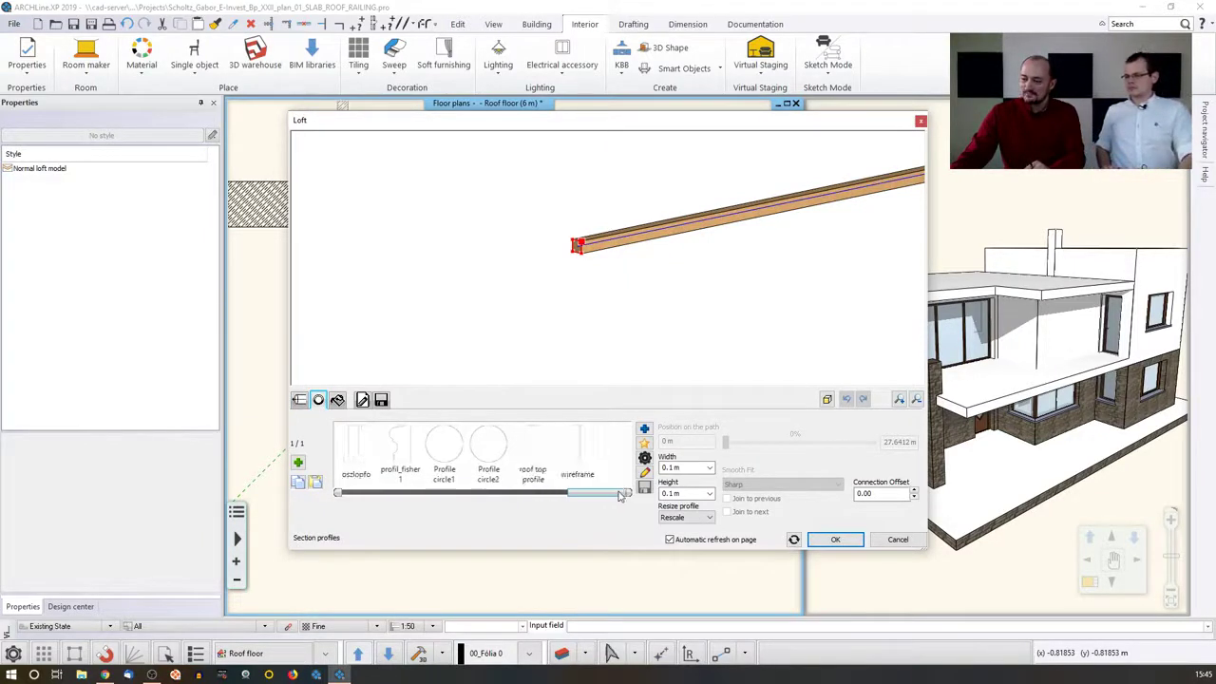
{"action": "left_click", "coordinate": [645, 429]}
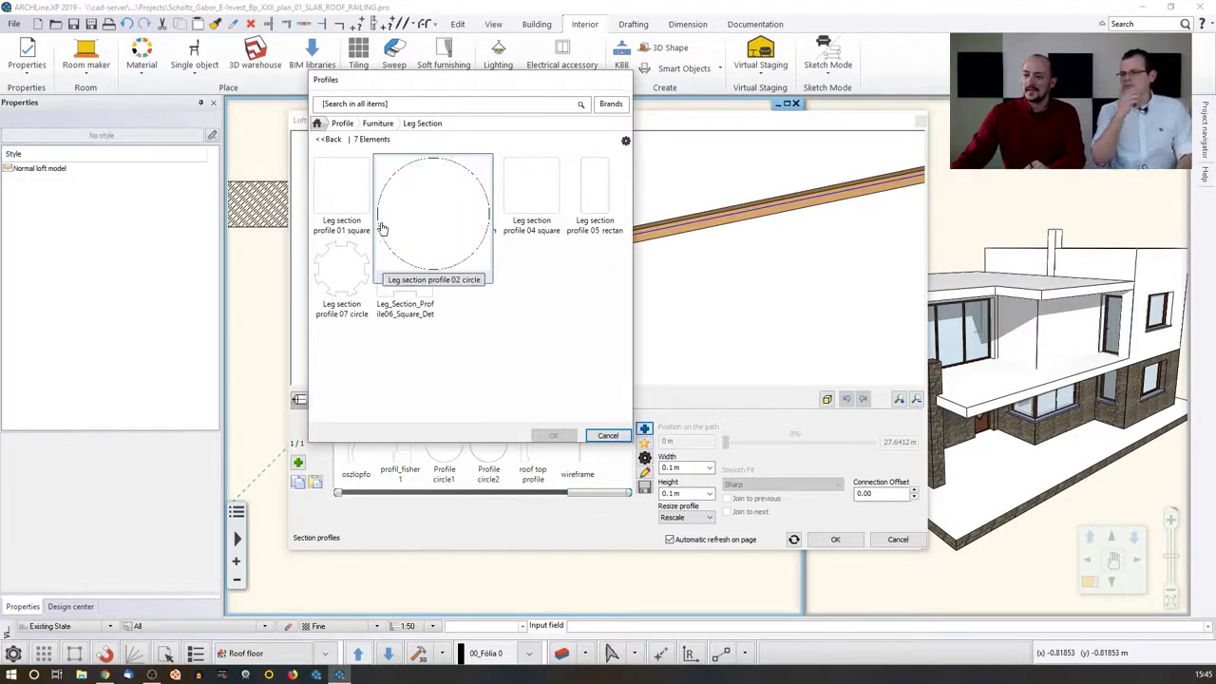
{"action": "left_click", "coordinate": [342, 123]}
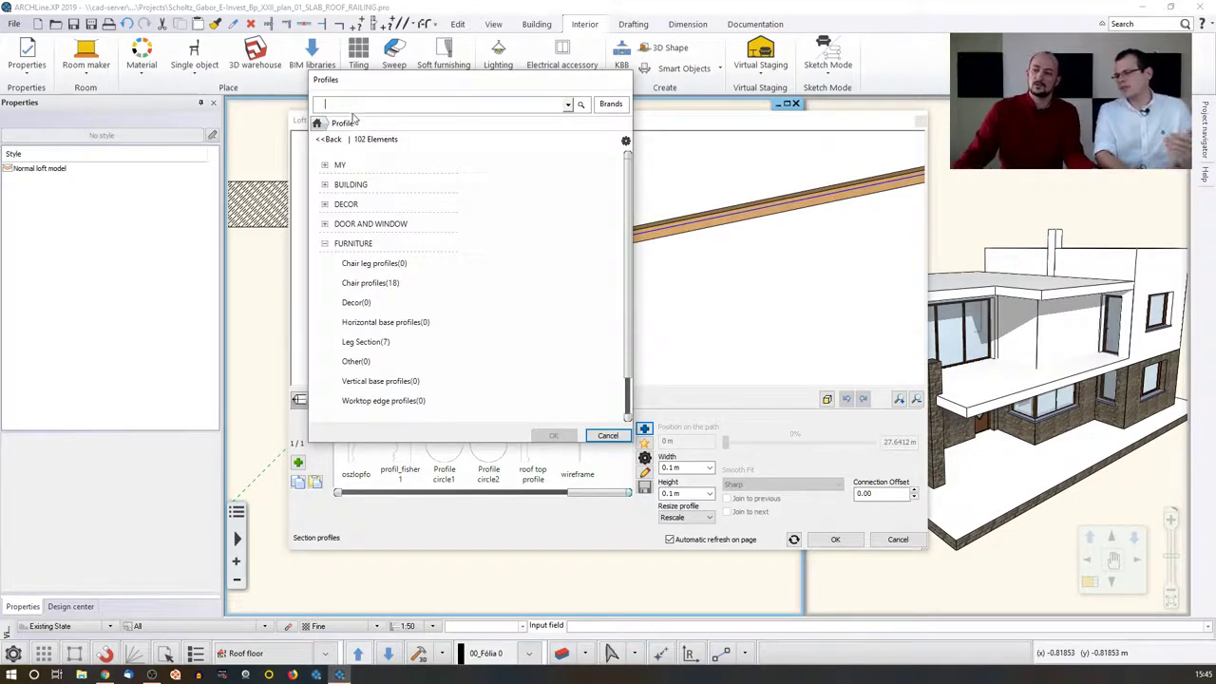
{"action": "left_click", "coordinate": [340, 107]}
{"action": "type", "text": "re"}
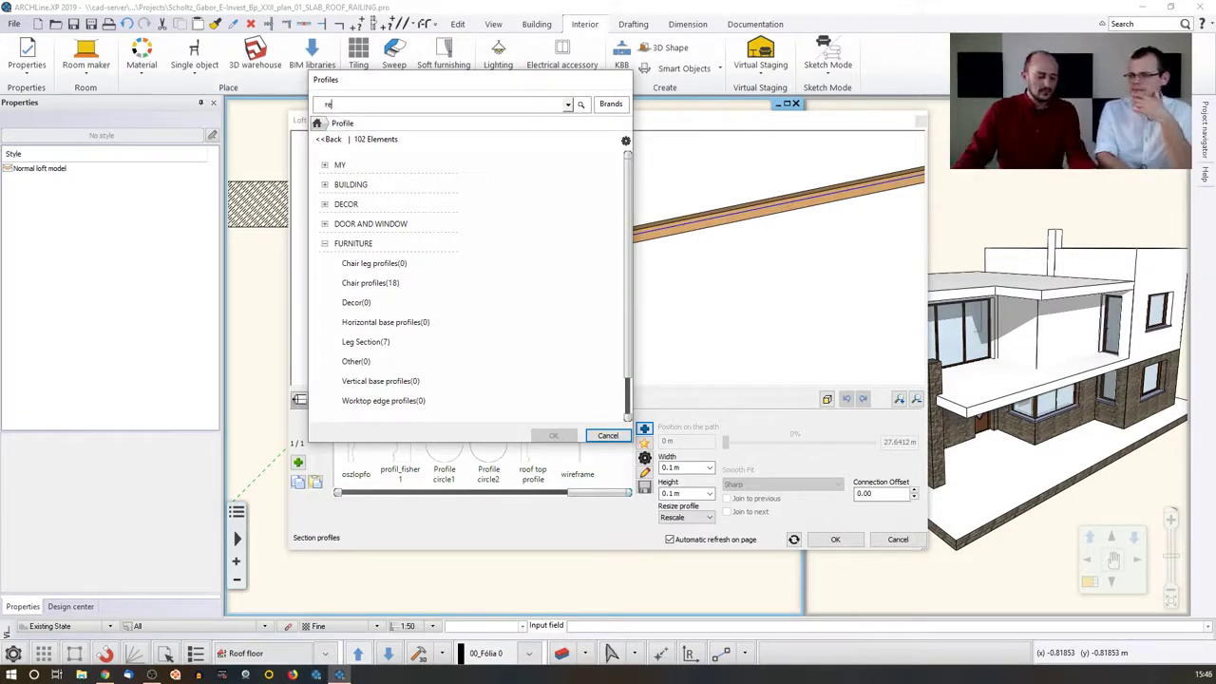
{"action": "type", "text": "ctangle"}
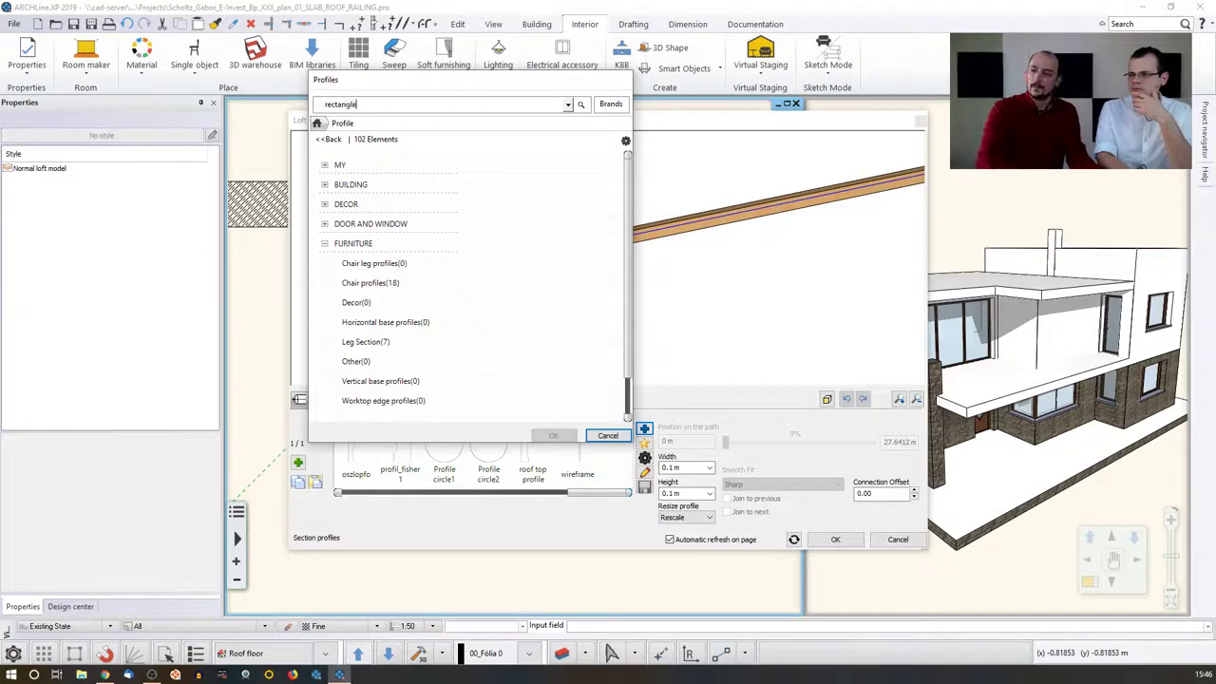
{"action": "key", "text": "Return"}
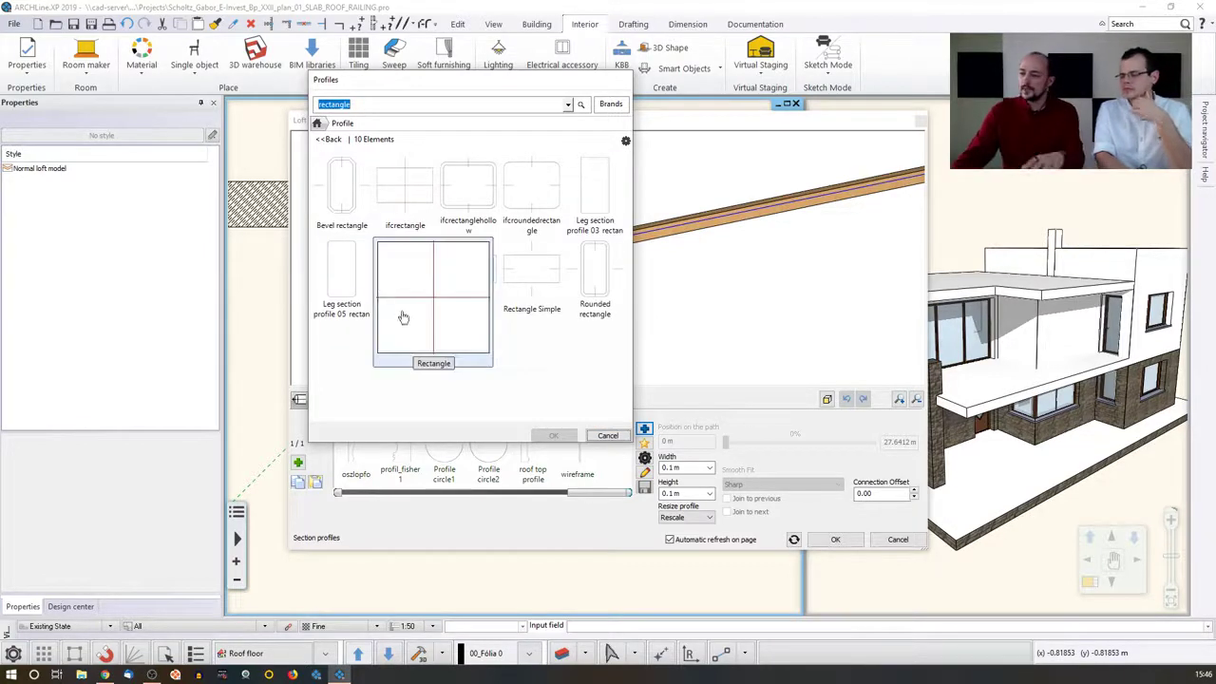
{"action": "mouse_move", "coordinate": [484, 282]}
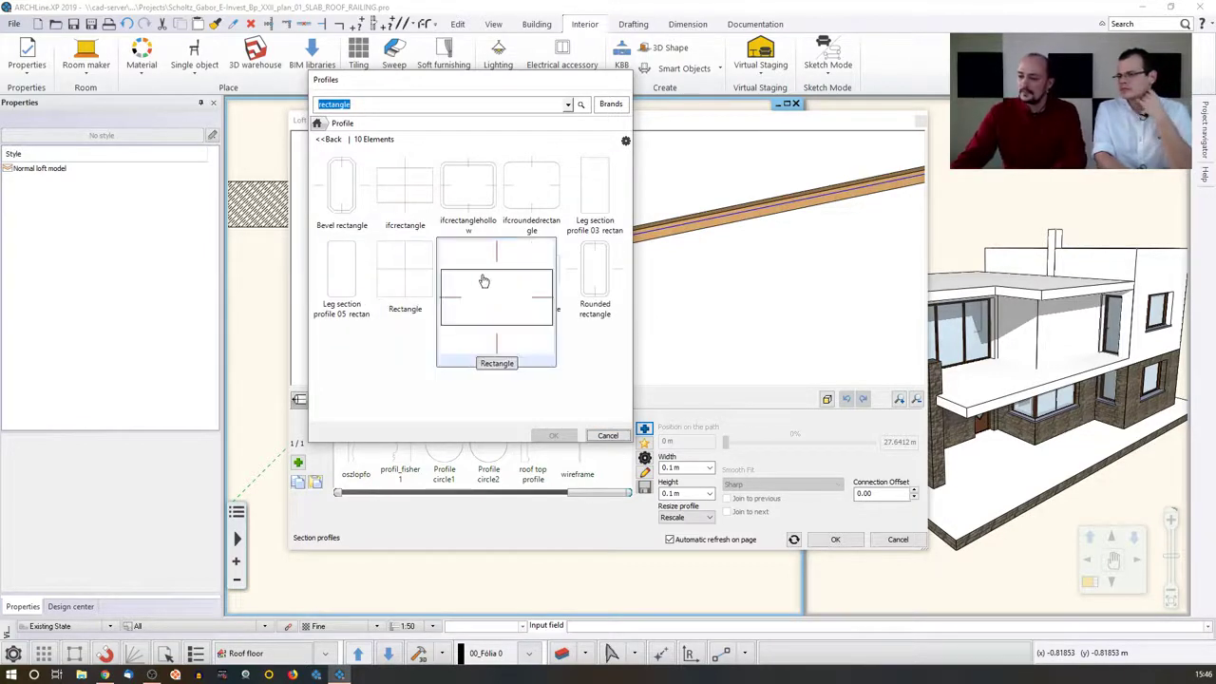
{"action": "left_click", "coordinate": [404, 276]}
{"action": "left_click", "coordinate": [553, 435]}
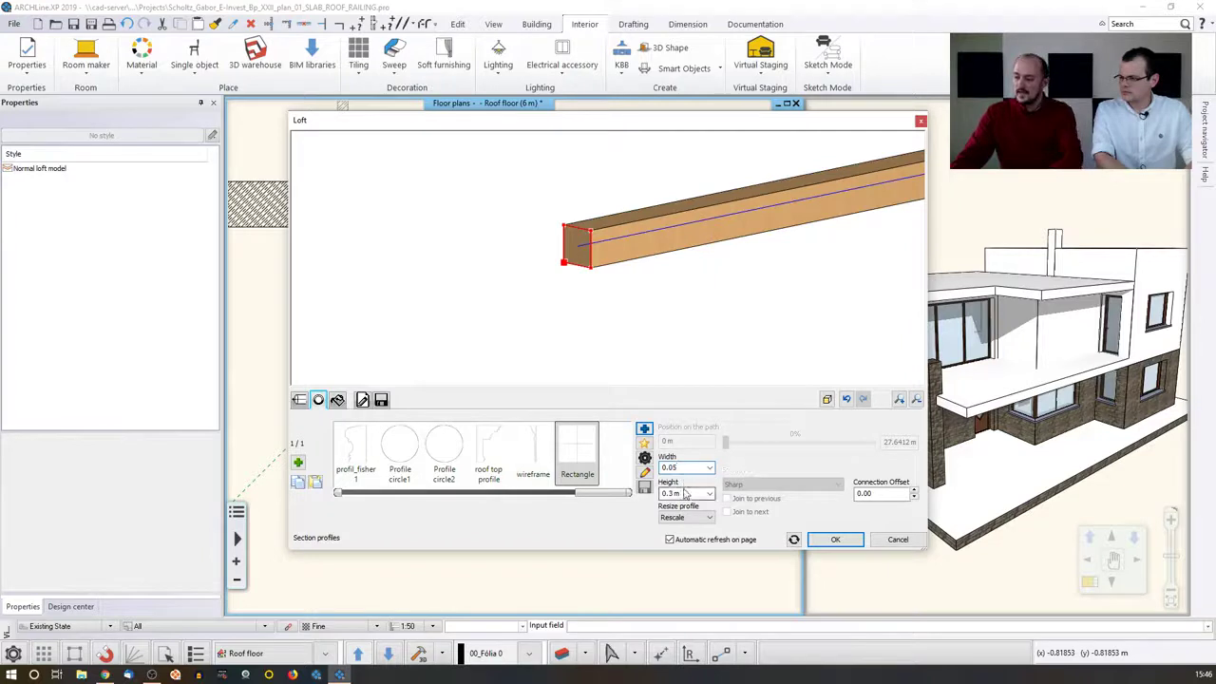
Size the section profile 0.05 m wide by 0.1 m high and create the sweep in the Dark_grey material.
{"action": "left_click", "coordinate": [686, 492]}
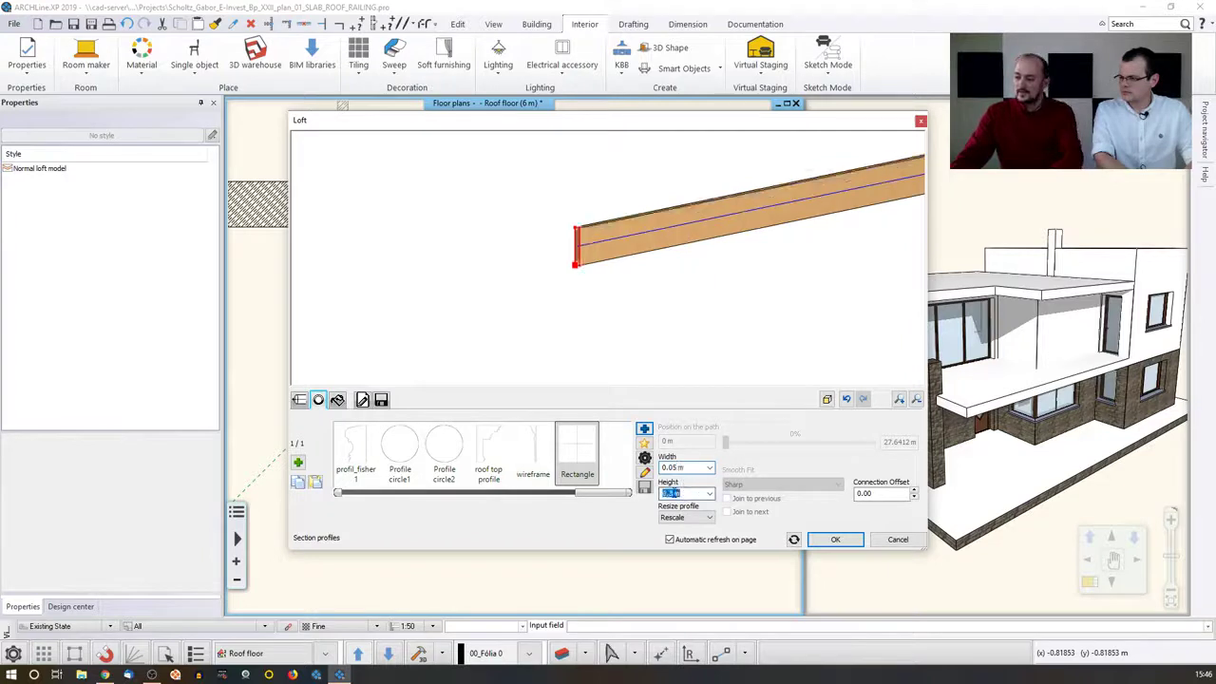
{"action": "left_click", "coordinate": [686, 468]}
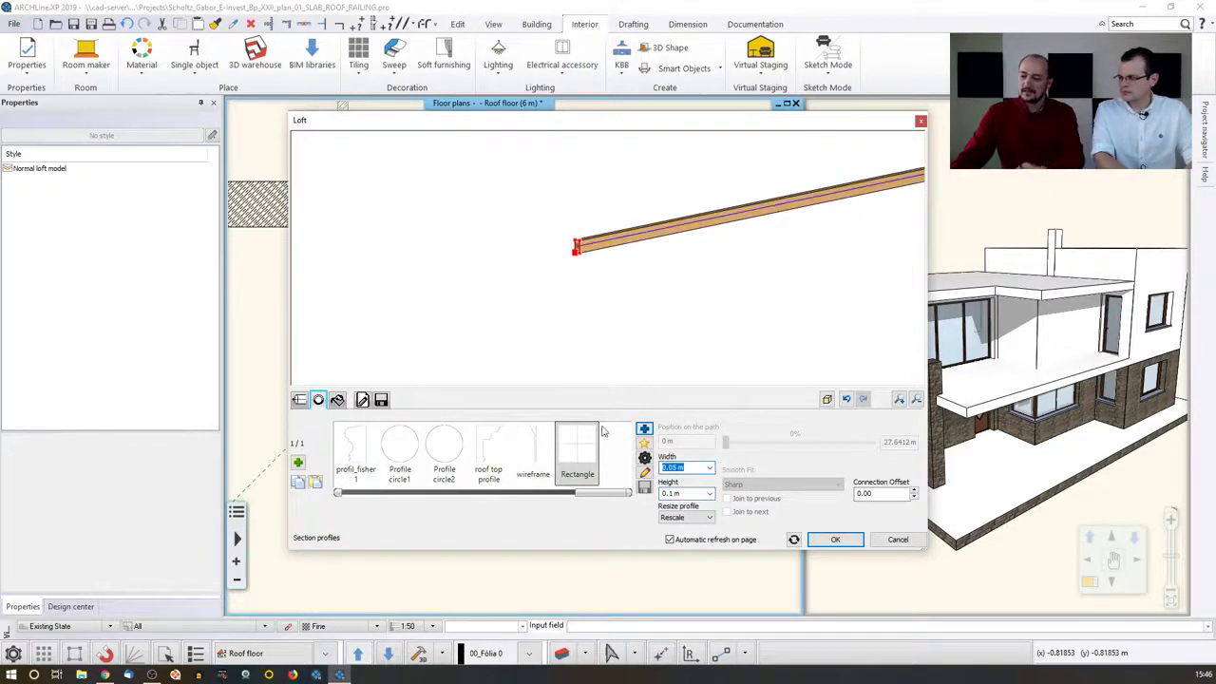
{"action": "left_click", "coordinate": [338, 400]}
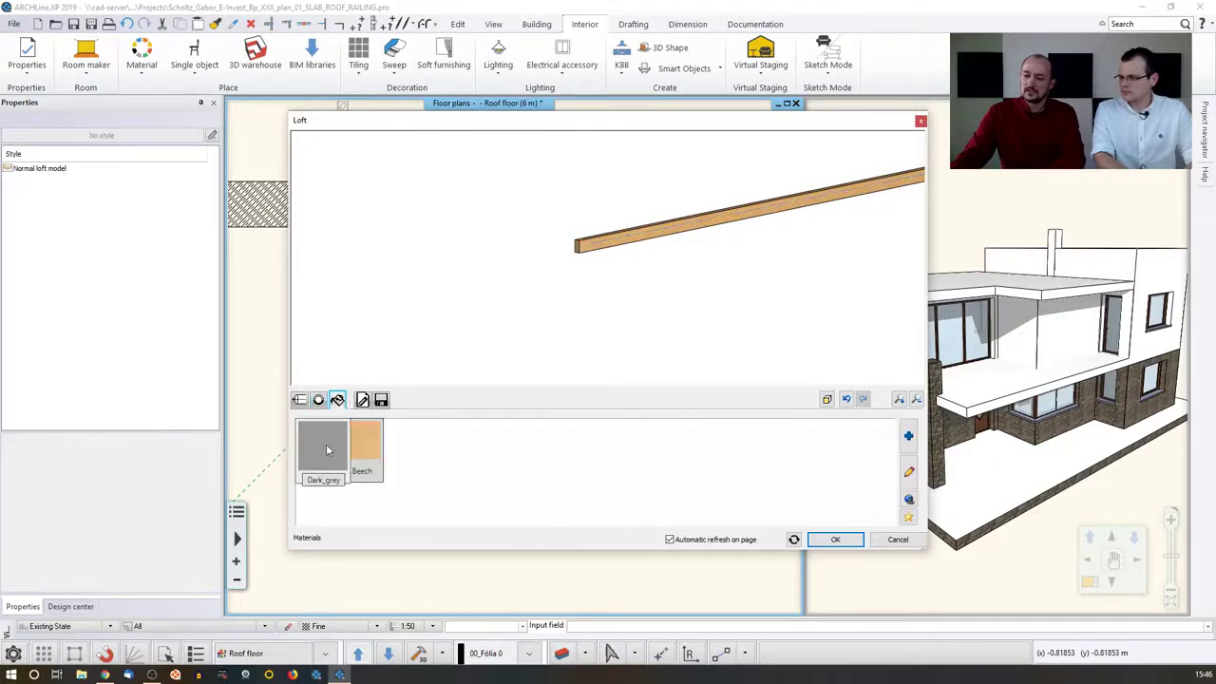
{"action": "left_click", "coordinate": [835, 539]}
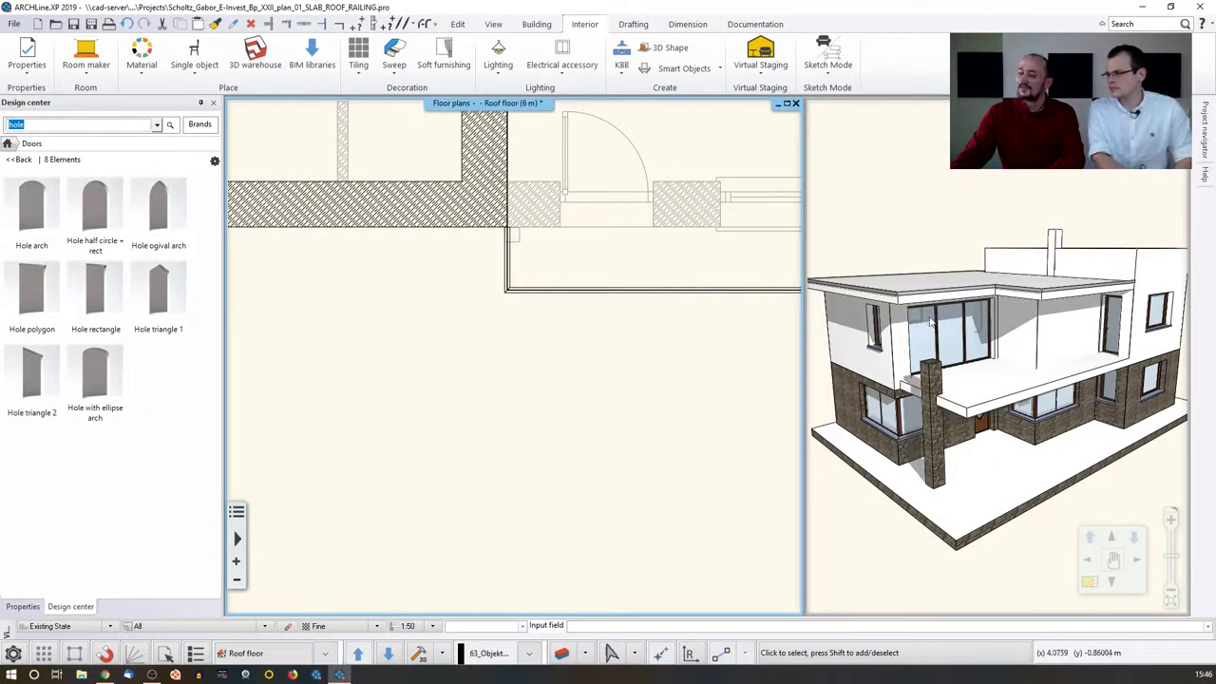
Inspect the new sweep along the roof slab's edge and open its section profile settings for editing.
{"action": "left_click", "coordinate": [1003, 320]}
{"action": "scroll", "coordinate": [1006, 321], "scroll_direction": "up", "scroll_amount": 2}
{"action": "scroll", "coordinate": [1070, 289], "scroll_direction": "up", "scroll_amount": 2}
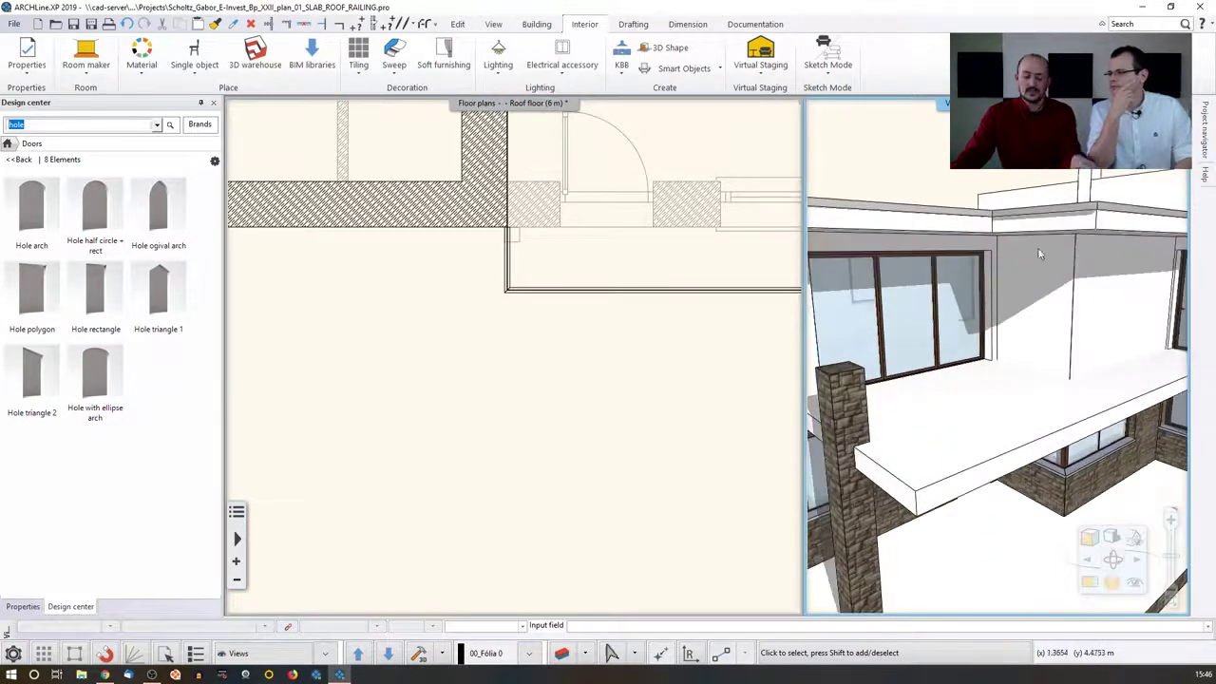
{"action": "middle_click_drag", "start_coordinate": [1010, 252], "coordinate": [846, 295]}
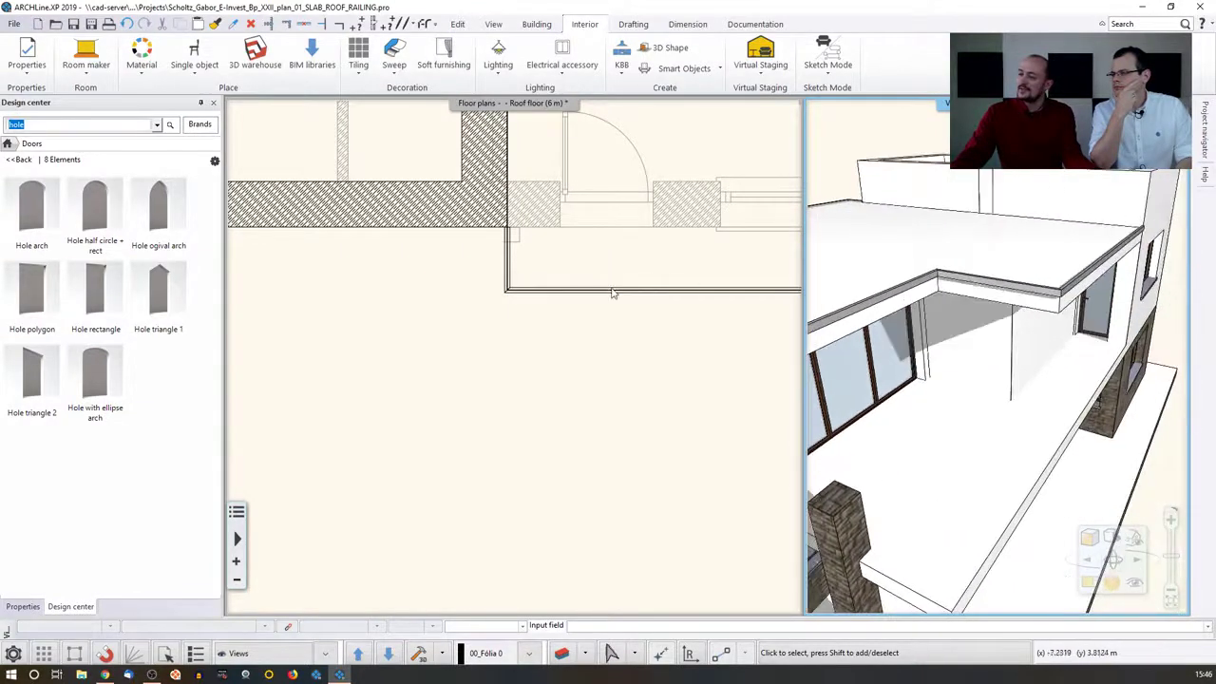
{"action": "left_click", "coordinate": [1026, 295]}
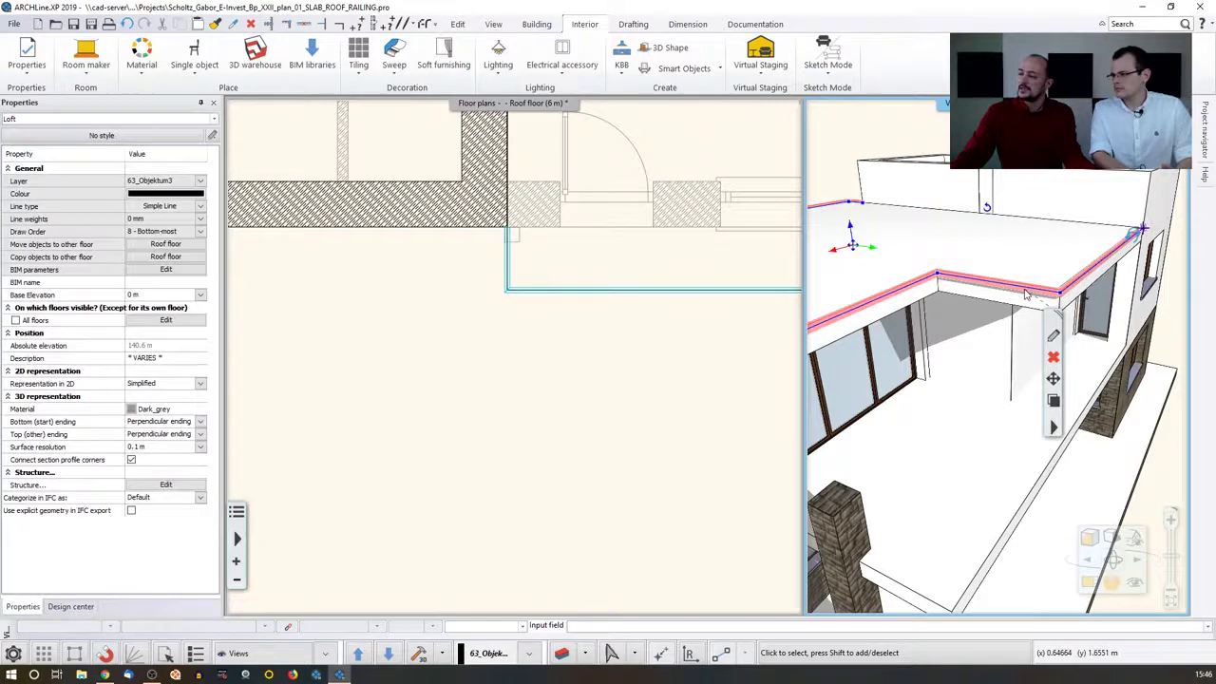
{"action": "left_click", "coordinate": [1055, 338]}
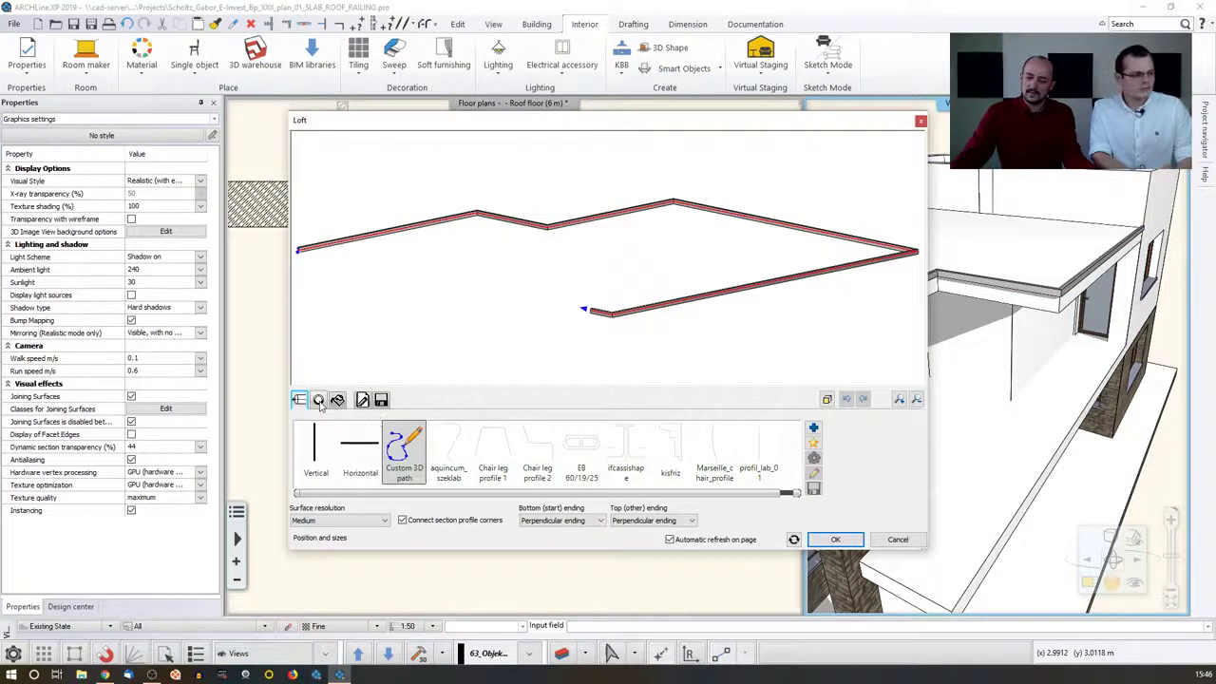
{"action": "left_click", "coordinate": [319, 400]}
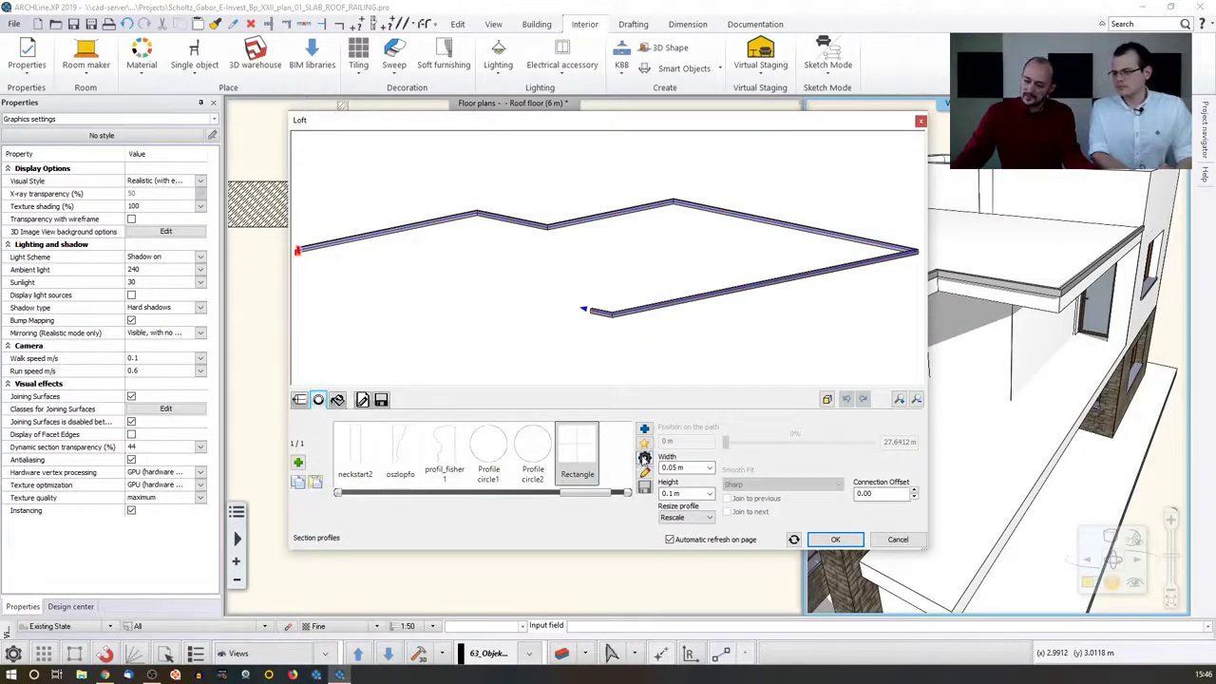
Set the Rectangle profile's reference point to its upper-left corner and check how the section sits against the path.
{"action": "left_click", "coordinate": [644, 459]}
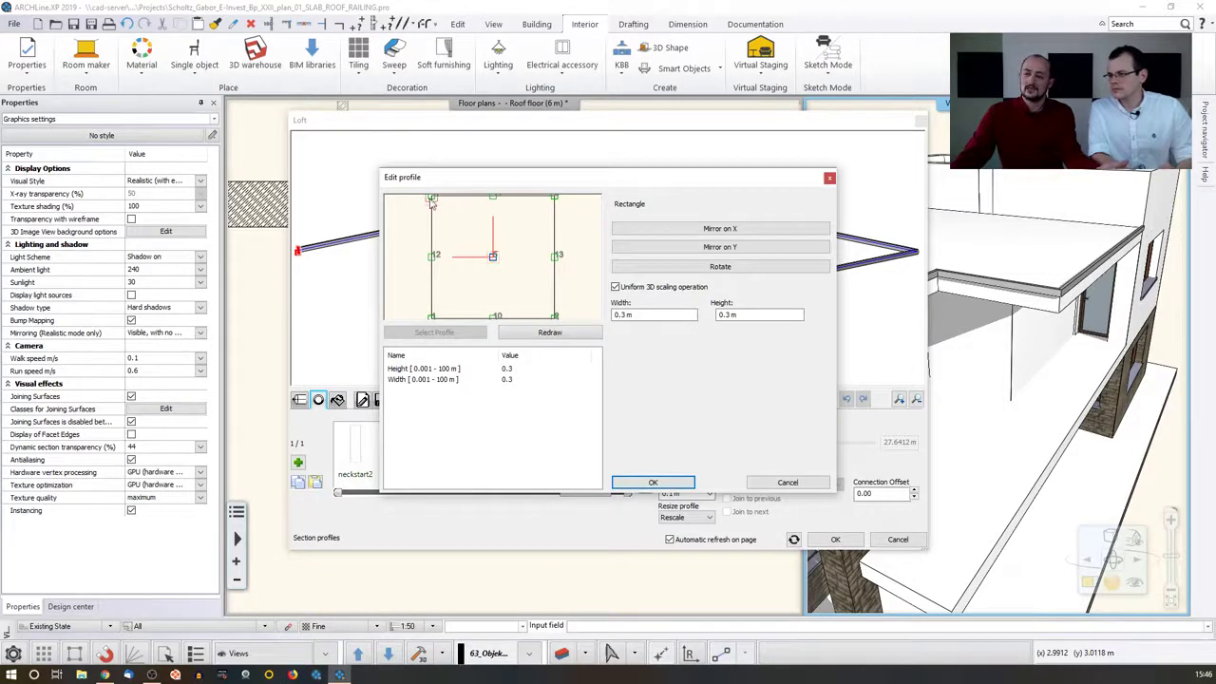
{"action": "left_click", "coordinate": [666, 483]}
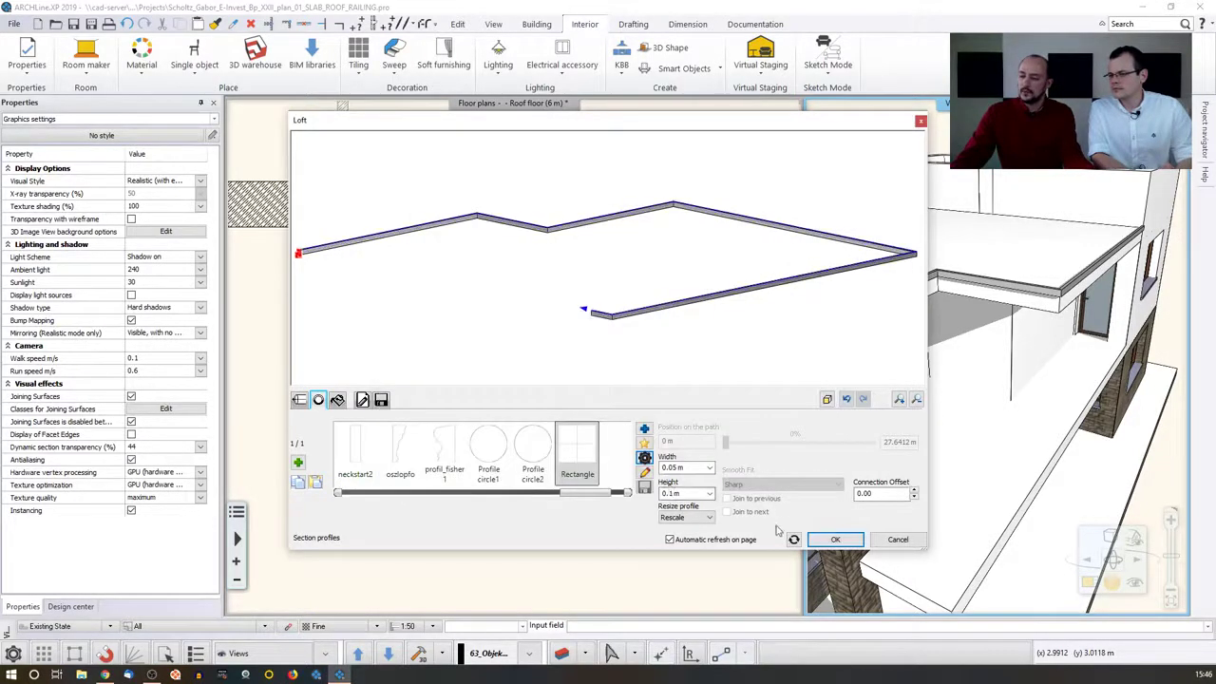
{"action": "scroll", "coordinate": [577, 258], "scroll_direction": "up", "scroll_amount": 5}
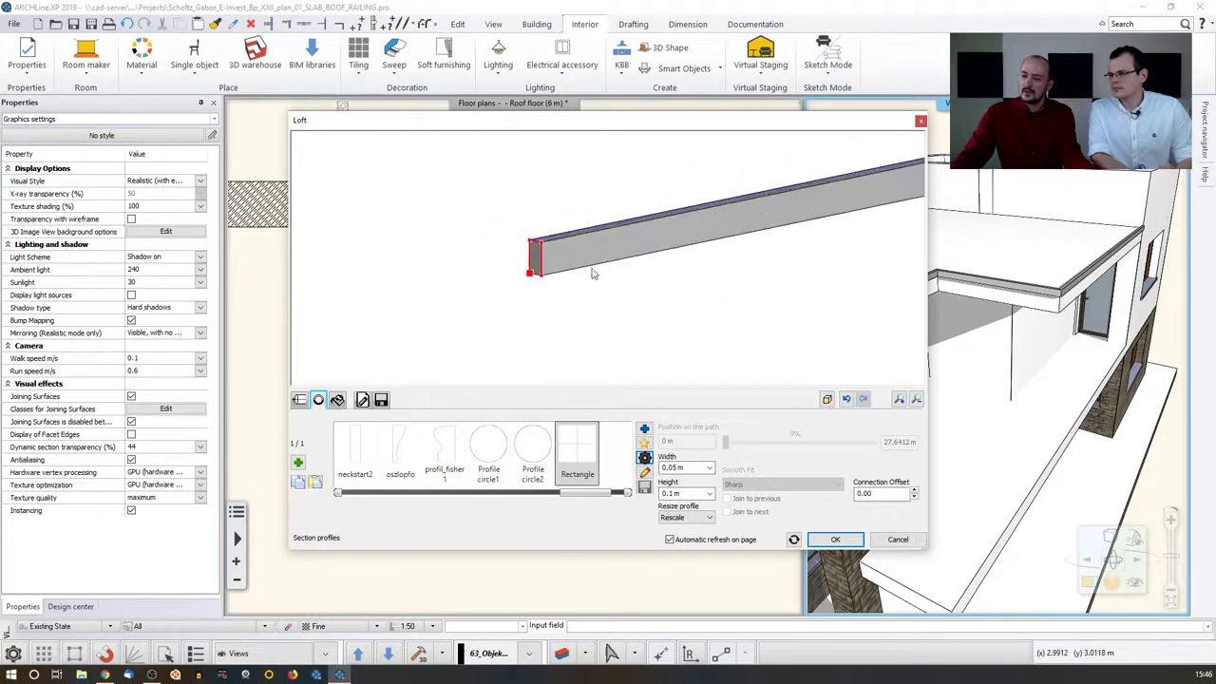
{"action": "scroll", "coordinate": [580, 257], "scroll_direction": "up", "scroll_amount": 2}
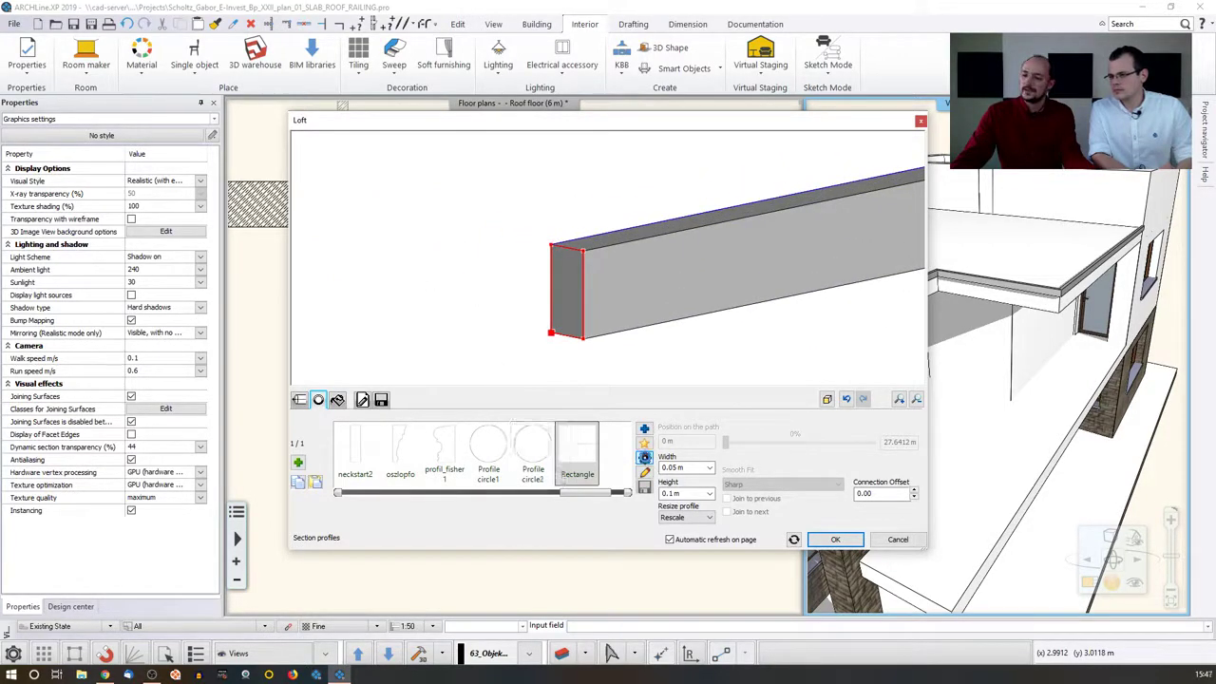
Set the Rectangle profile's reference point to its upper-right corner and apply the change to the roof-edge sweep.
{"action": "double_click", "coordinate": [560, 293]}
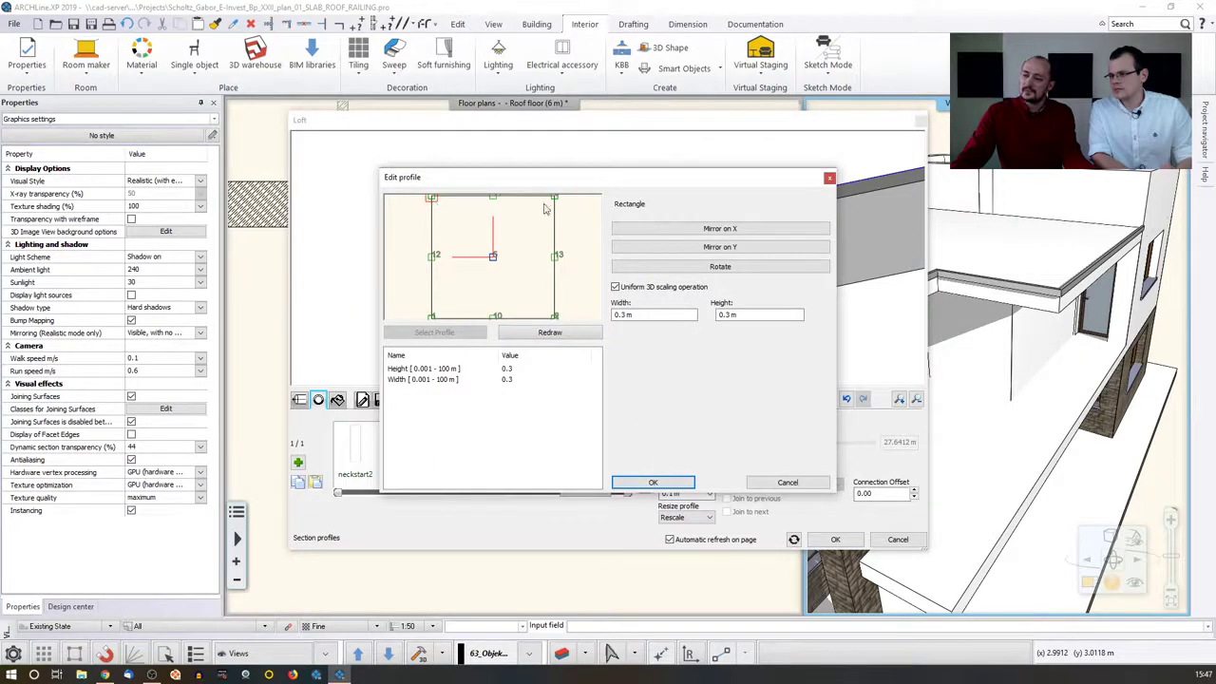
{"action": "left_click", "coordinate": [653, 481]}
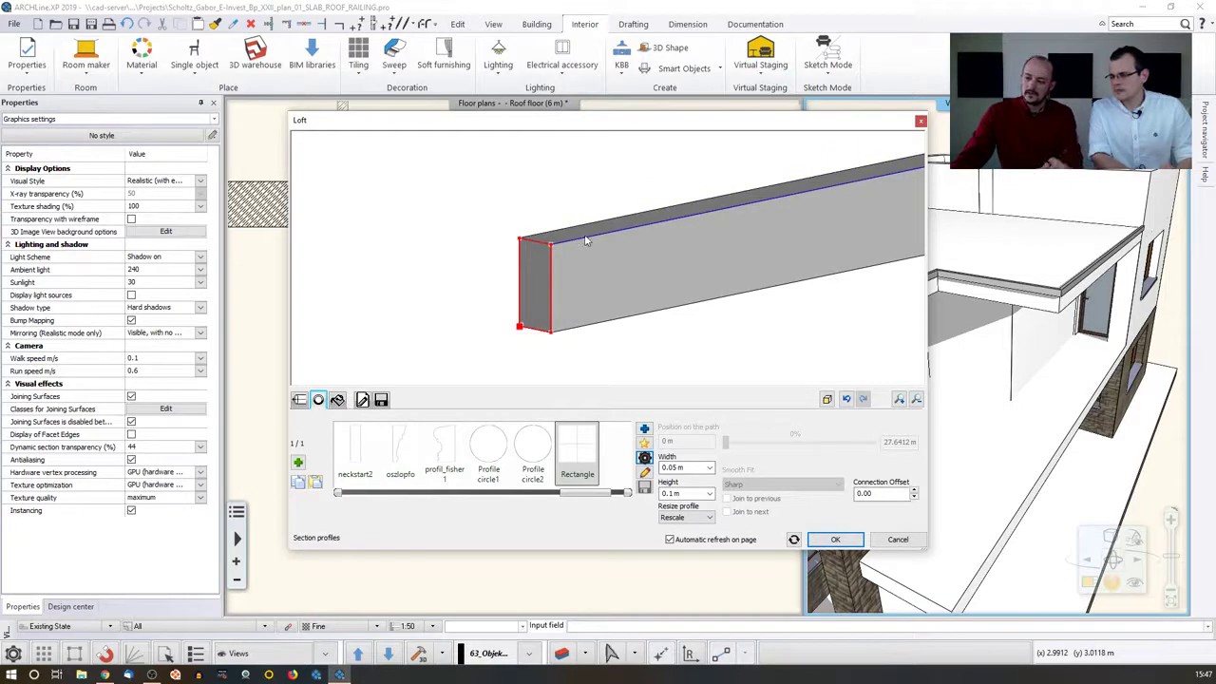
{"action": "scroll", "coordinate": [586, 241], "scroll_direction": "down", "scroll_amount": 2}
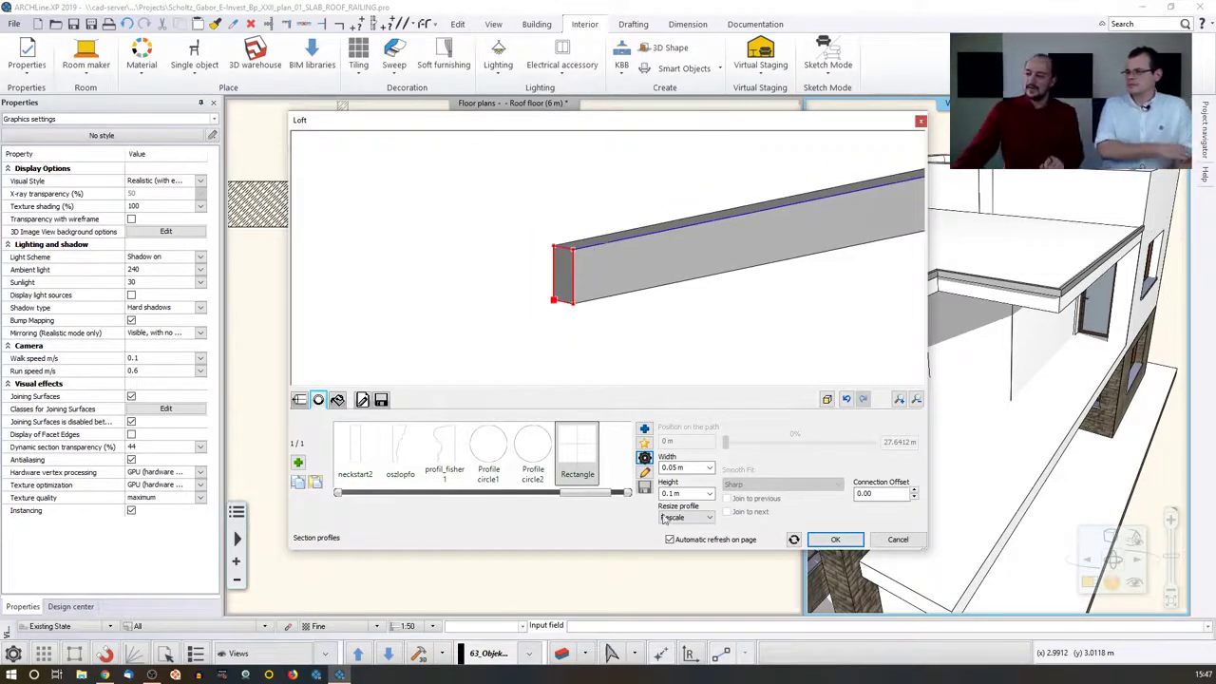
{"action": "left_click", "coordinate": [836, 540]}
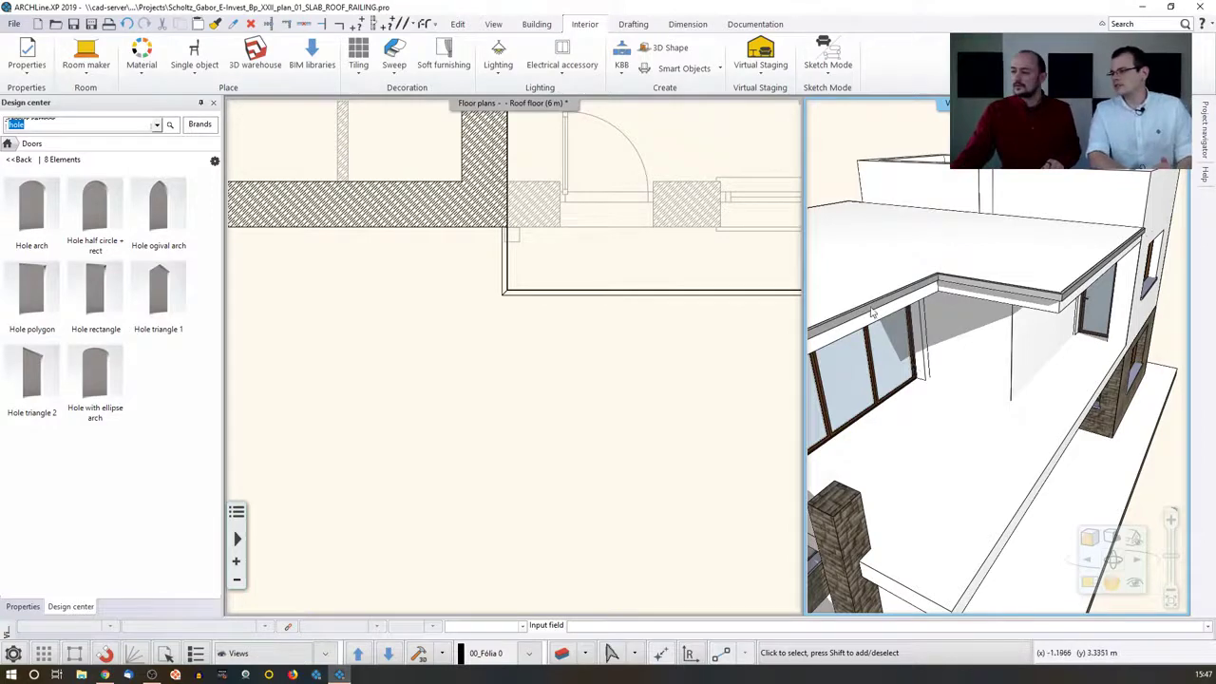
Place an Open gable roof over the narrow stair block using three outer wall corners in the roof floor plan.
{"action": "scroll", "coordinate": [608, 297], "scroll_direction": "down", "scroll_amount": 6}
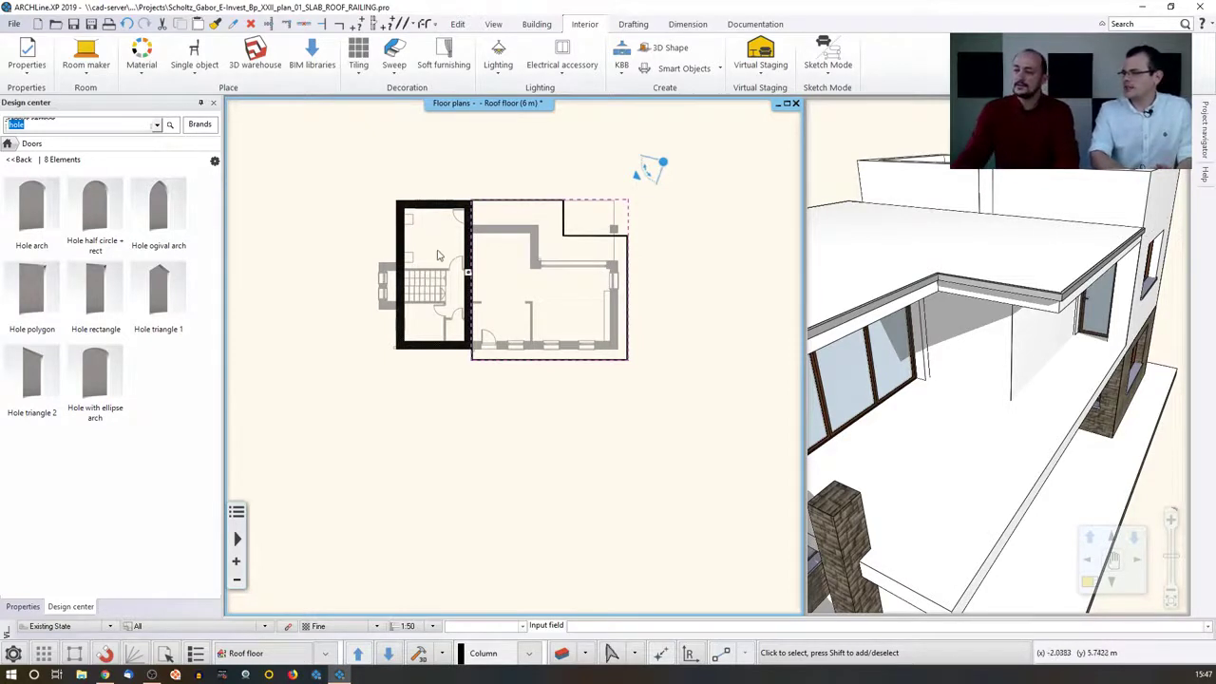
{"action": "scroll", "coordinate": [364, 207], "scroll_direction": "down", "scroll_amount": 2}
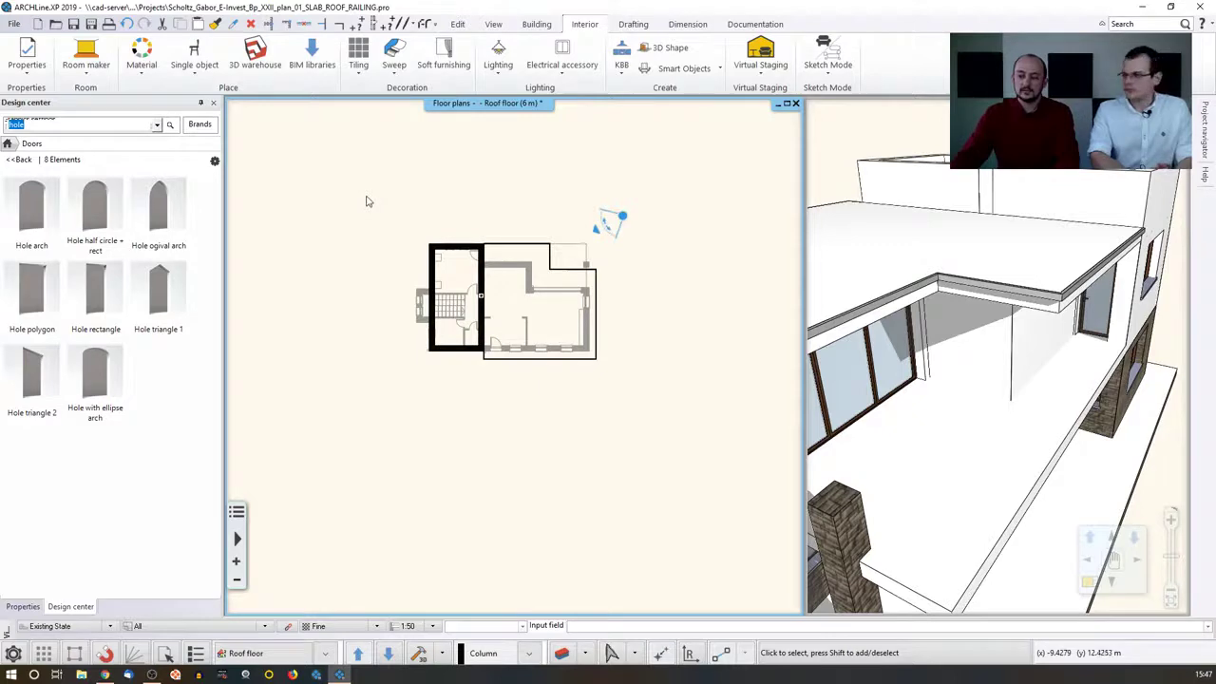
{"action": "left_click", "coordinate": [536, 23]}
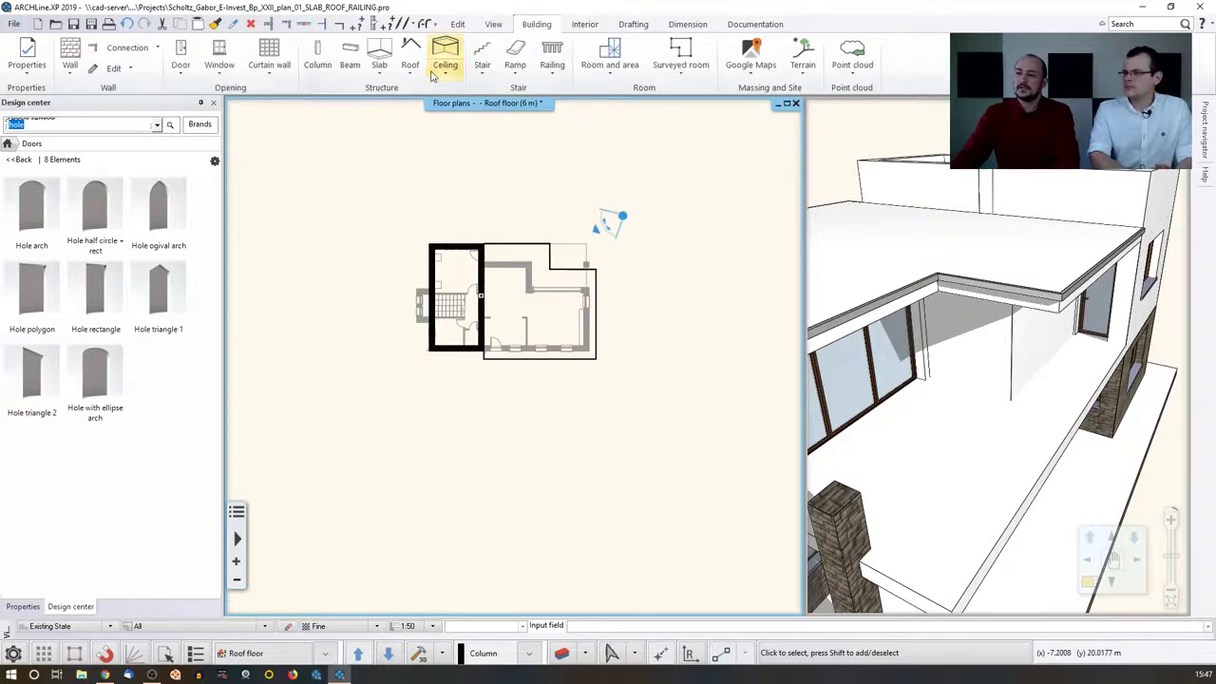
{"action": "left_click", "coordinate": [935, 265]}
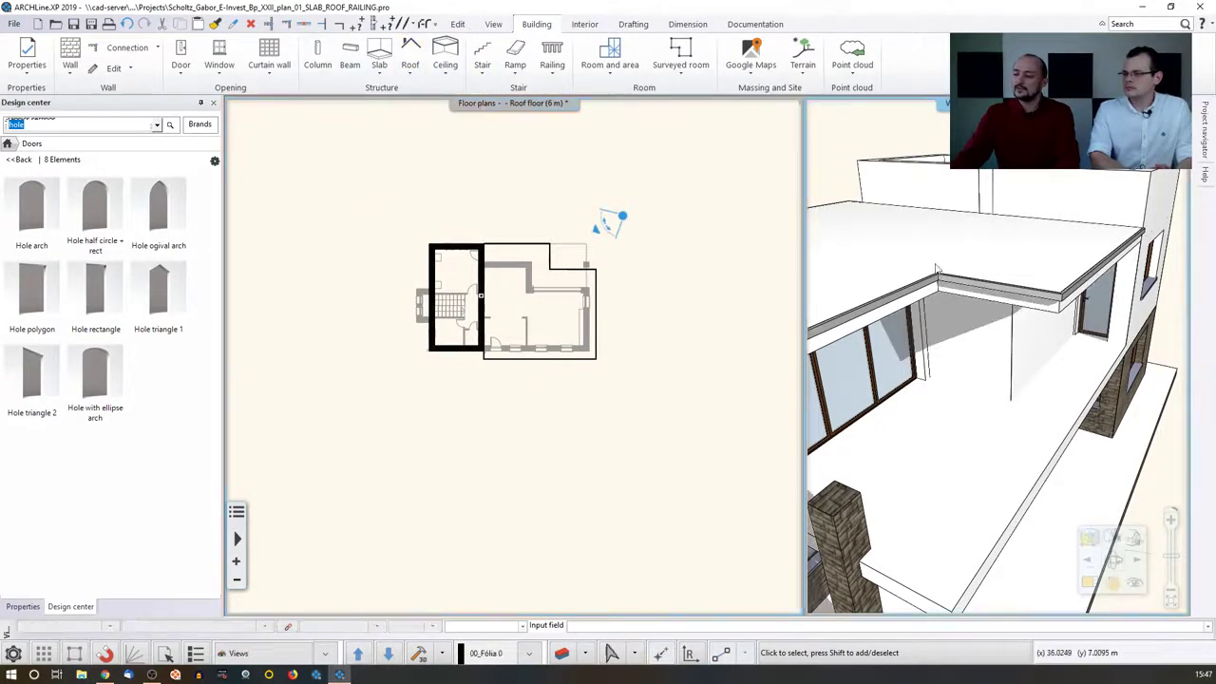
{"action": "scroll", "coordinate": [942, 274], "scroll_direction": "down", "scroll_amount": 4}
{"action": "middle_click_drag", "start_coordinate": [944, 275], "coordinate": [855, 280]}
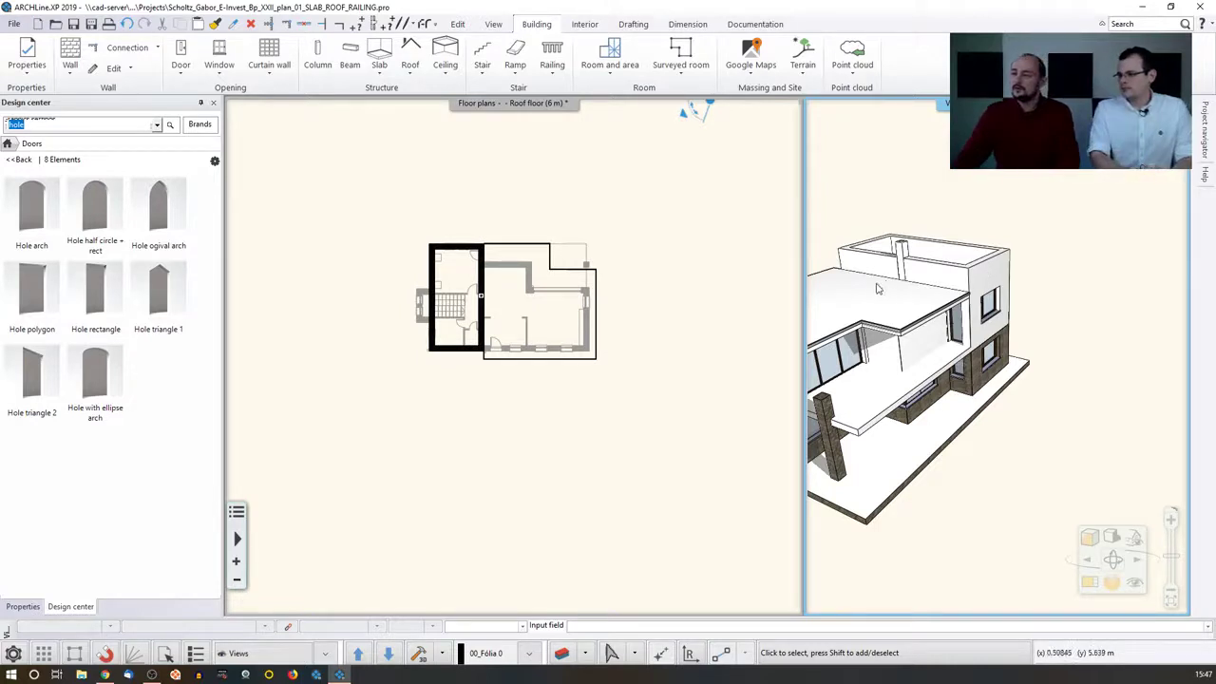
{"action": "left_click", "coordinate": [411, 76]}
{"action": "mouse_move", "coordinate": [416, 116]}
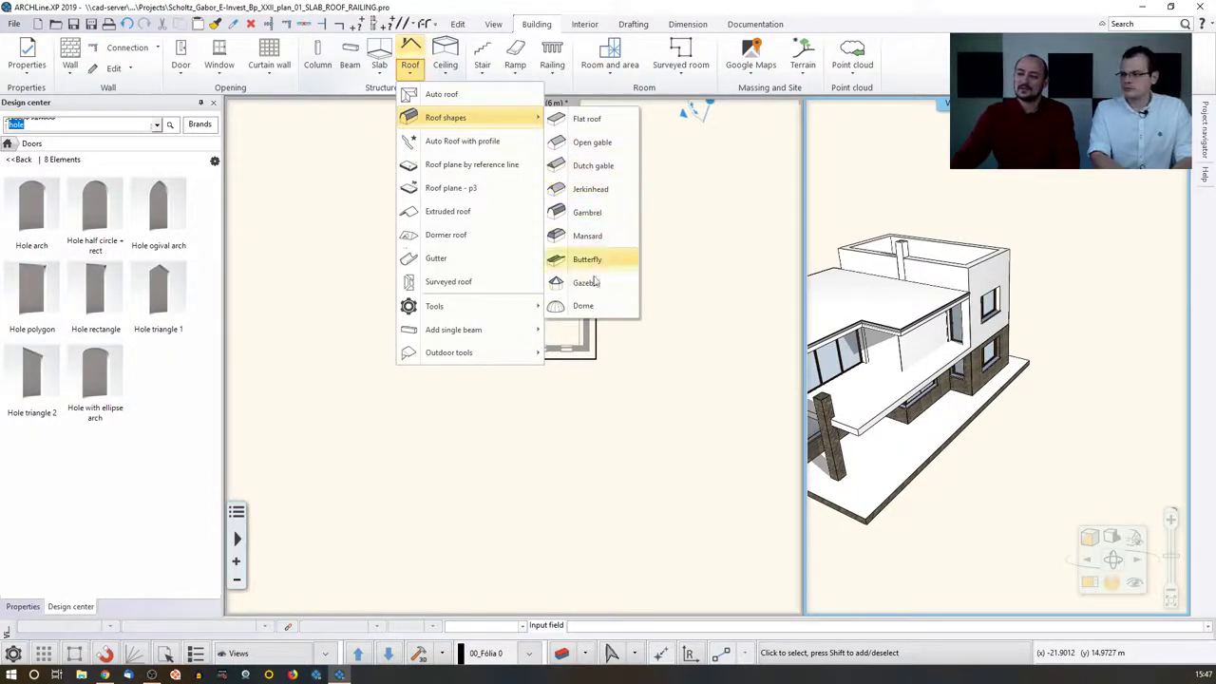
{"action": "left_click", "coordinate": [598, 145]}
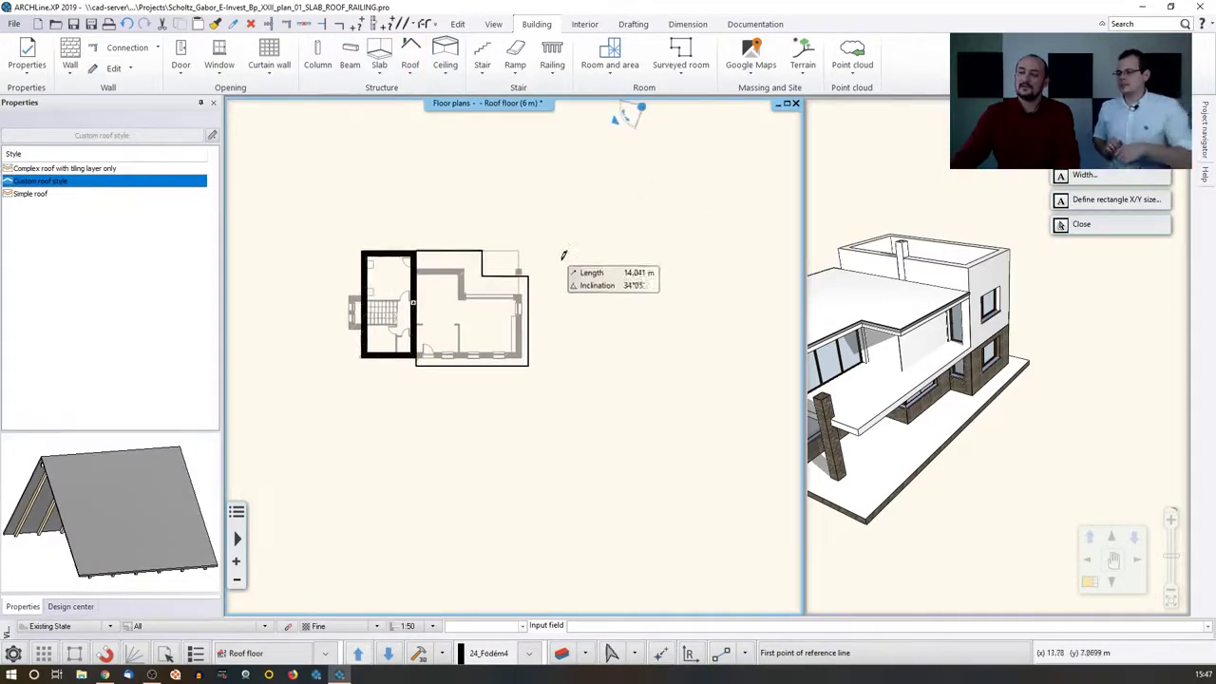
{"action": "left_click", "coordinate": [361, 252]}
{"action": "left_click", "coordinate": [415, 251]}
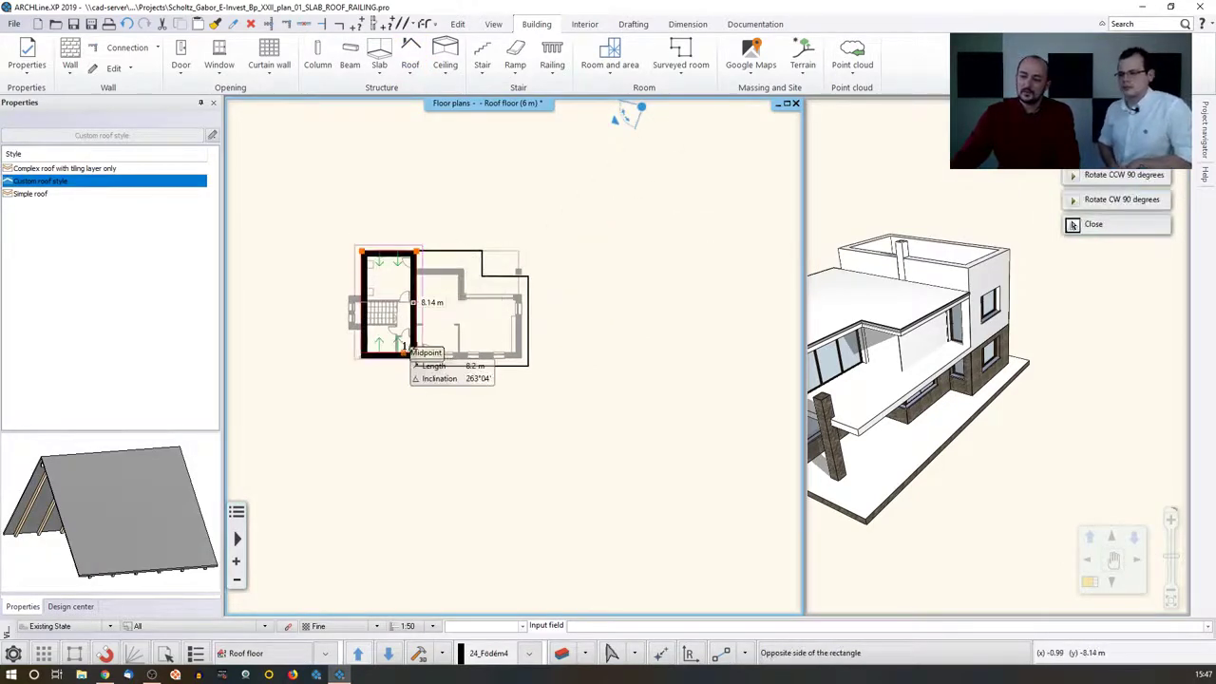
{"action": "left_click", "coordinate": [415, 359]}
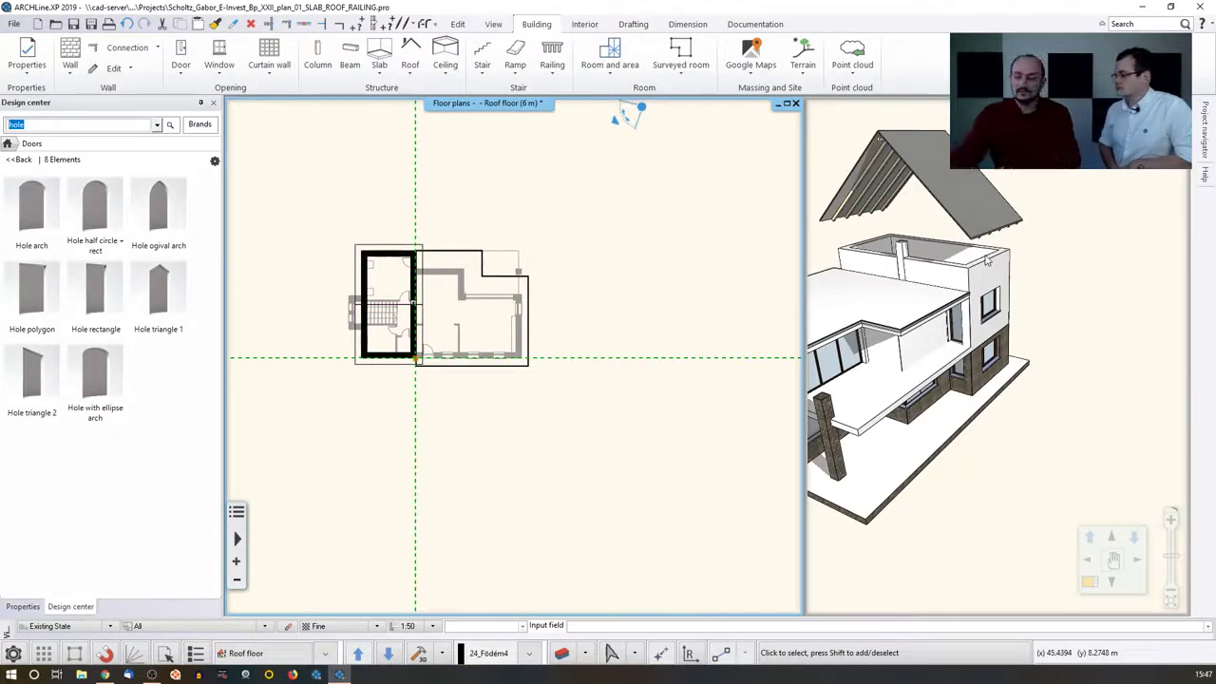
Delete the open gable roof from above the stair block.
{"action": "left_click", "coordinate": [945, 198]}
{"action": "key", "text": "Delete"}
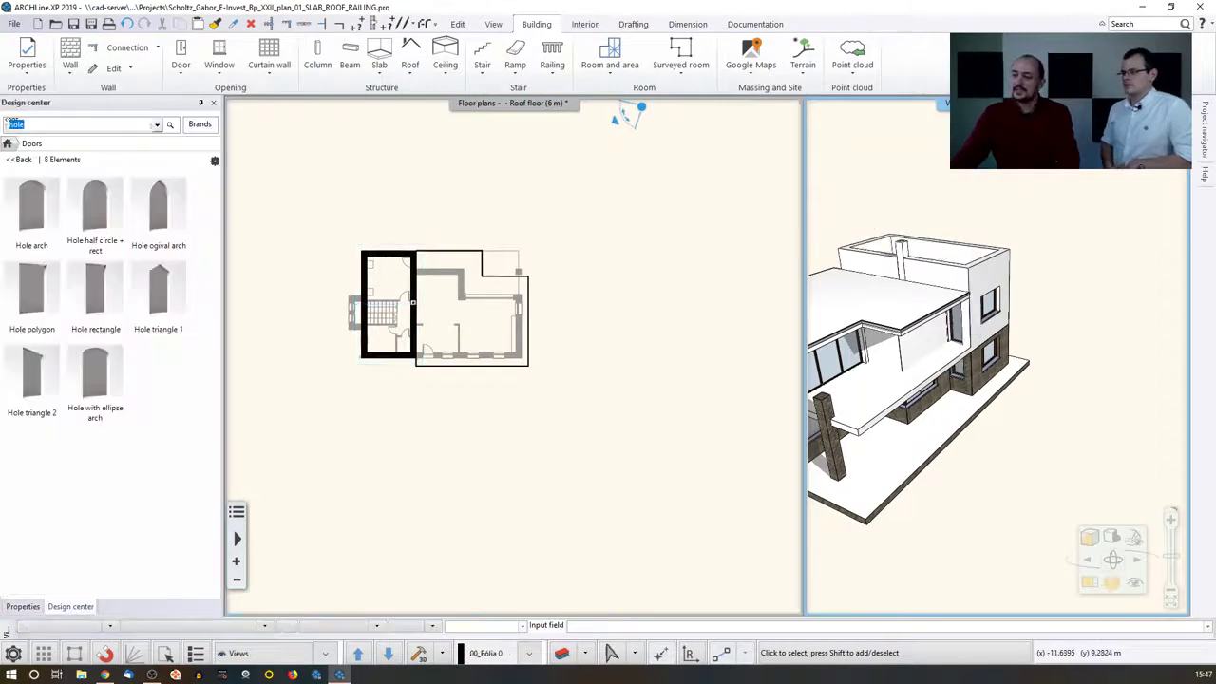
Start a roof plane by reference line and outline its first edge along the stair block's upper wall, snapping exactly to both outer corners.
{"action": "scroll", "coordinate": [401, 282], "scroll_direction": "up", "scroll_amount": 3}
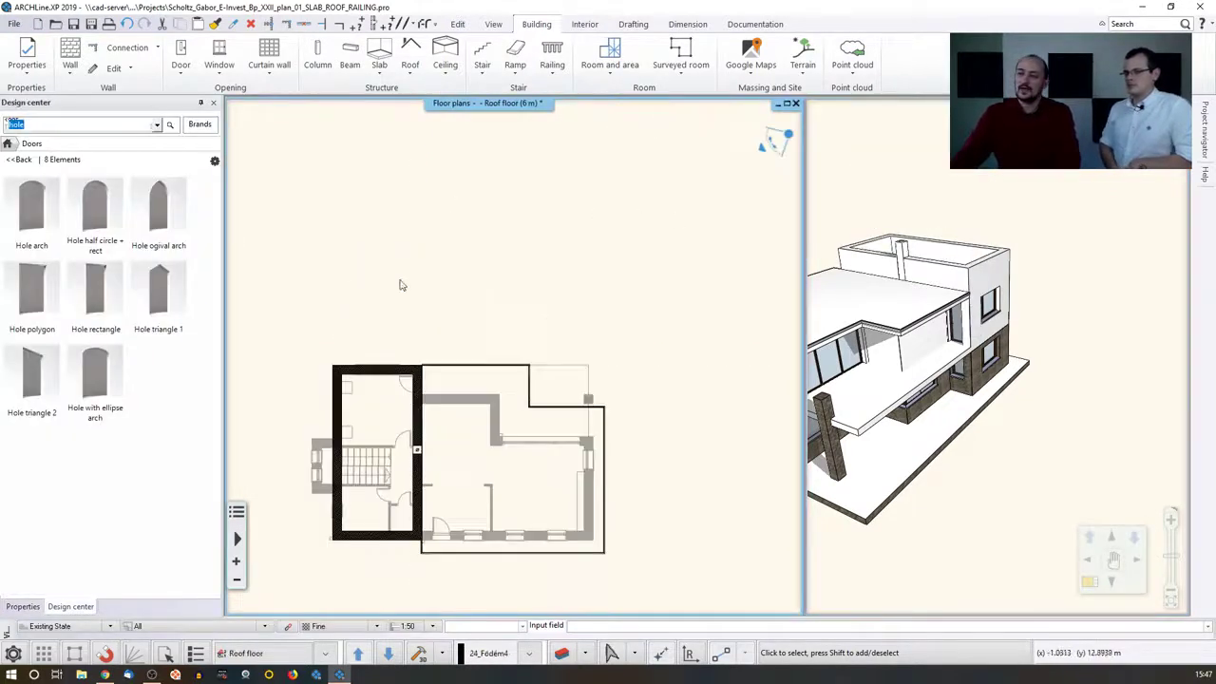
{"action": "left_click", "coordinate": [412, 76]}
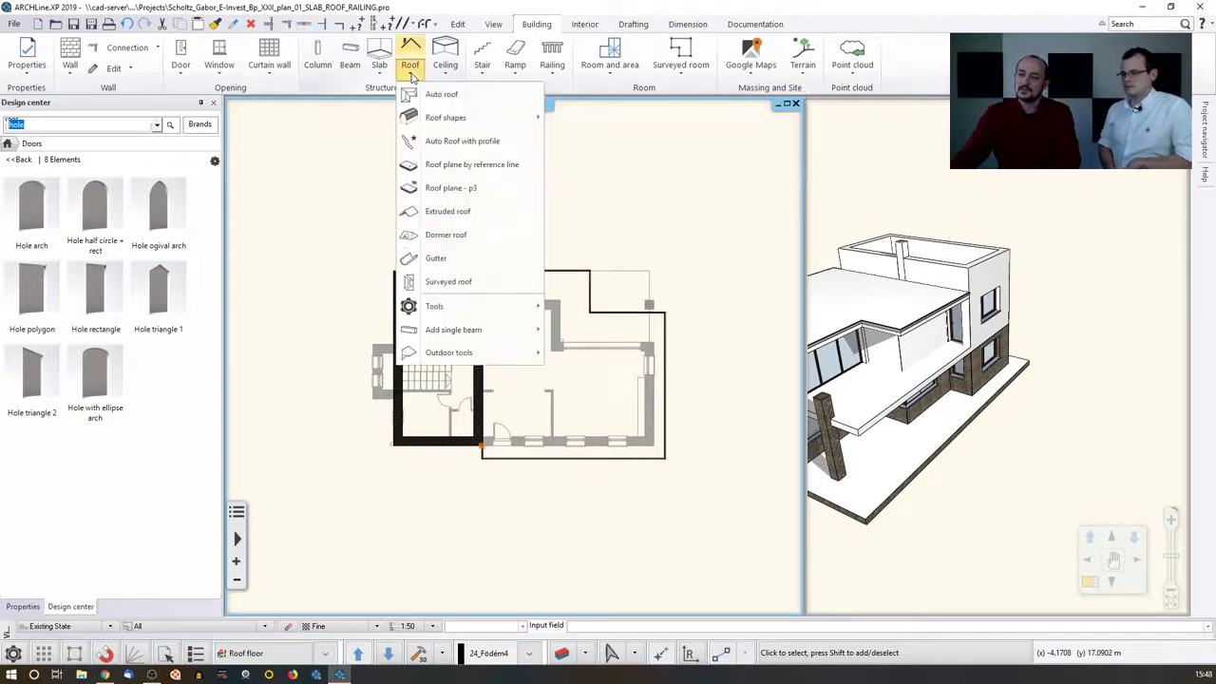
{"action": "left_click", "coordinate": [443, 165]}
{"action": "left_click", "coordinate": [392, 271]}
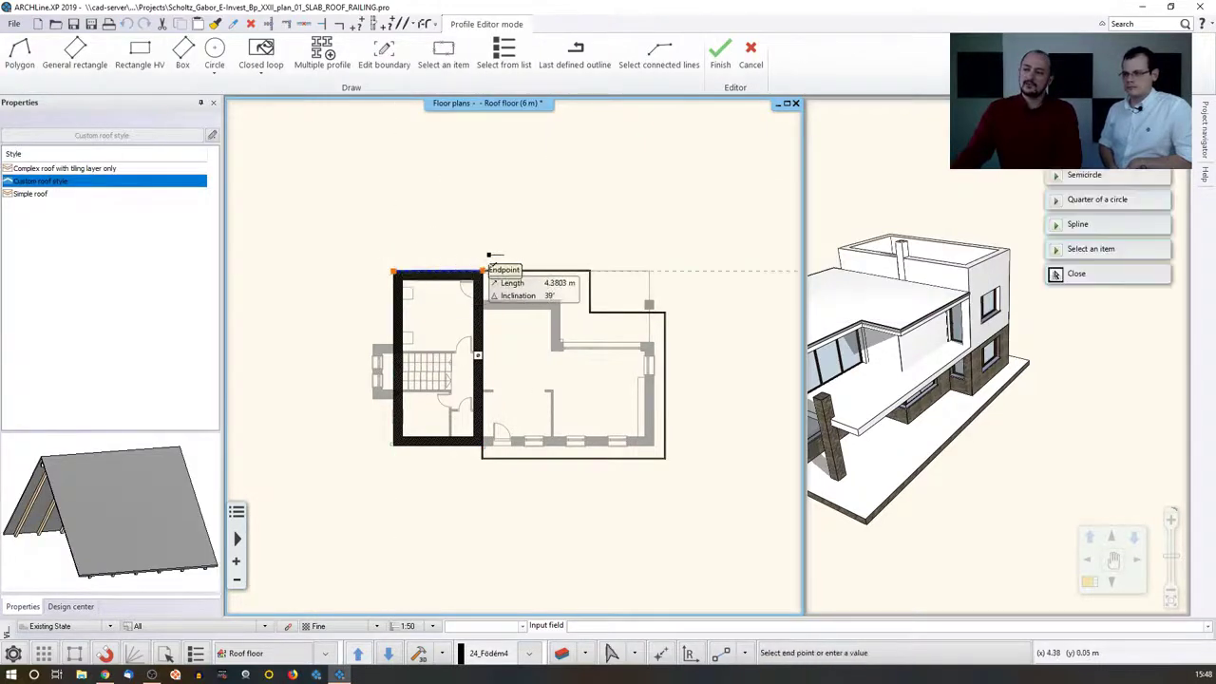
{"action": "left_click", "coordinate": [483, 271]}
{"action": "scroll", "coordinate": [466, 276], "scroll_direction": "up", "scroll_amount": 5}
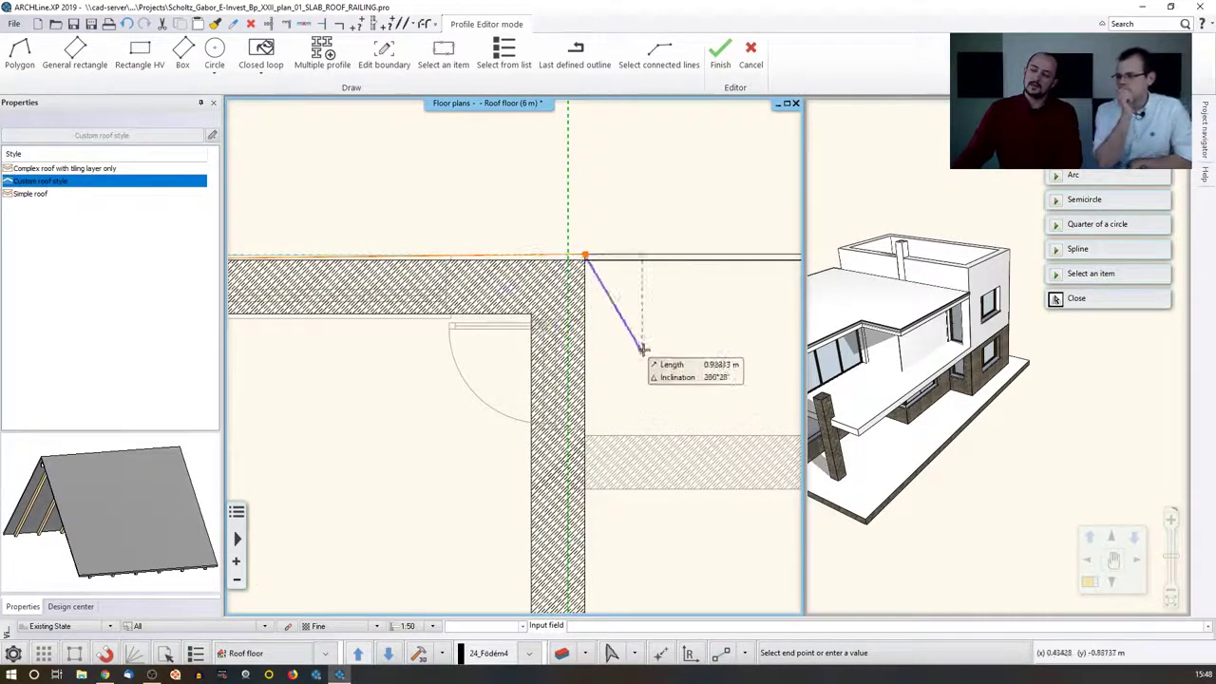
{"action": "left_click", "coordinate": [129, 25]}
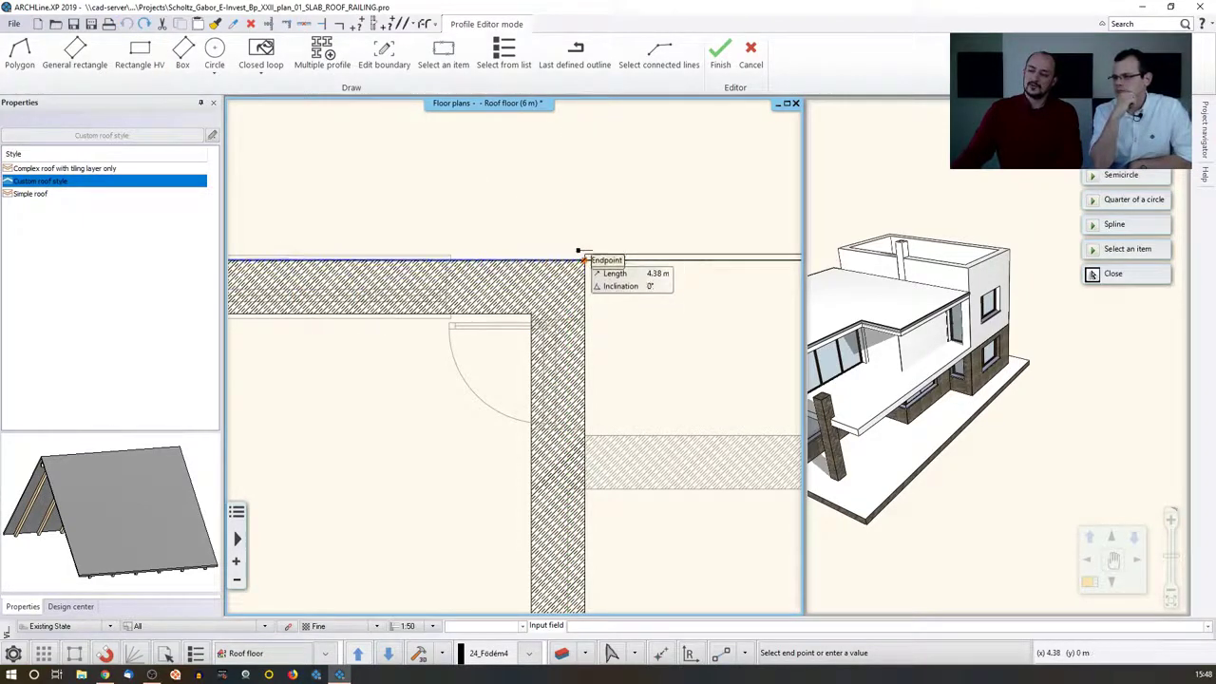
{"action": "left_click", "coordinate": [583, 259]}
{"action": "scroll", "coordinate": [597, 383], "scroll_direction": "down", "scroll_amount": 3}
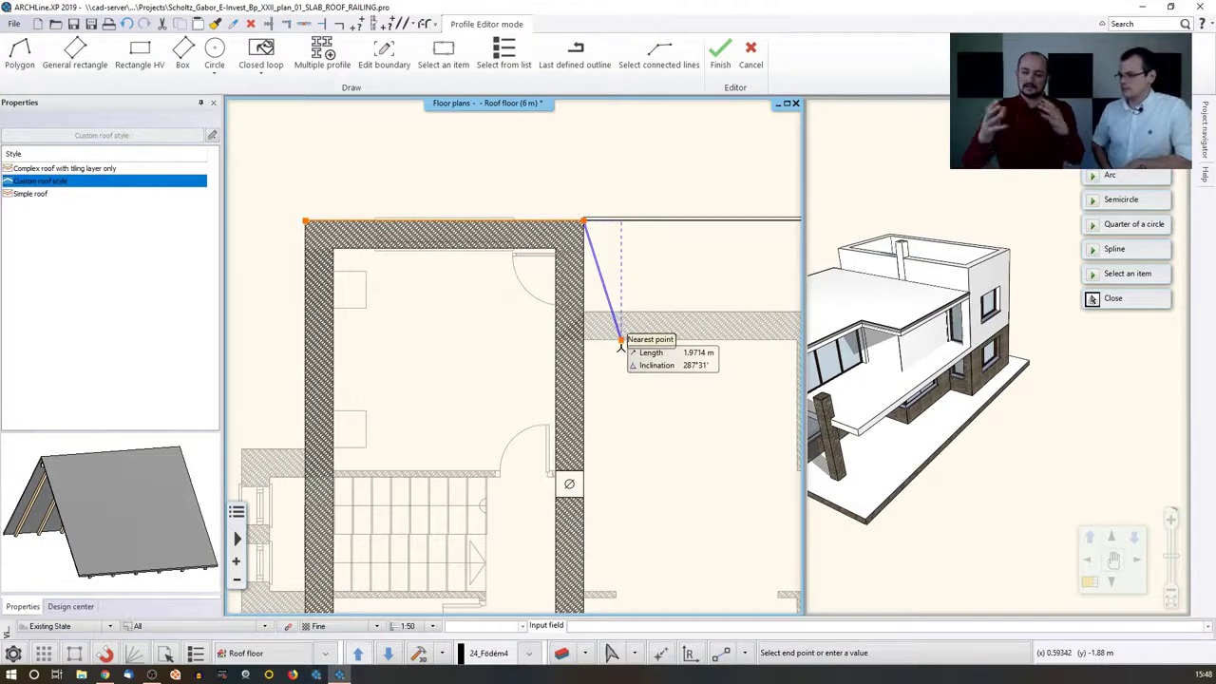
Continue the roof outline down the stair block's right wall to its lower outer corner, undoing any misplaced point.
{"action": "middle_click_drag", "start_coordinate": [622, 522], "coordinate": [648, 163]}
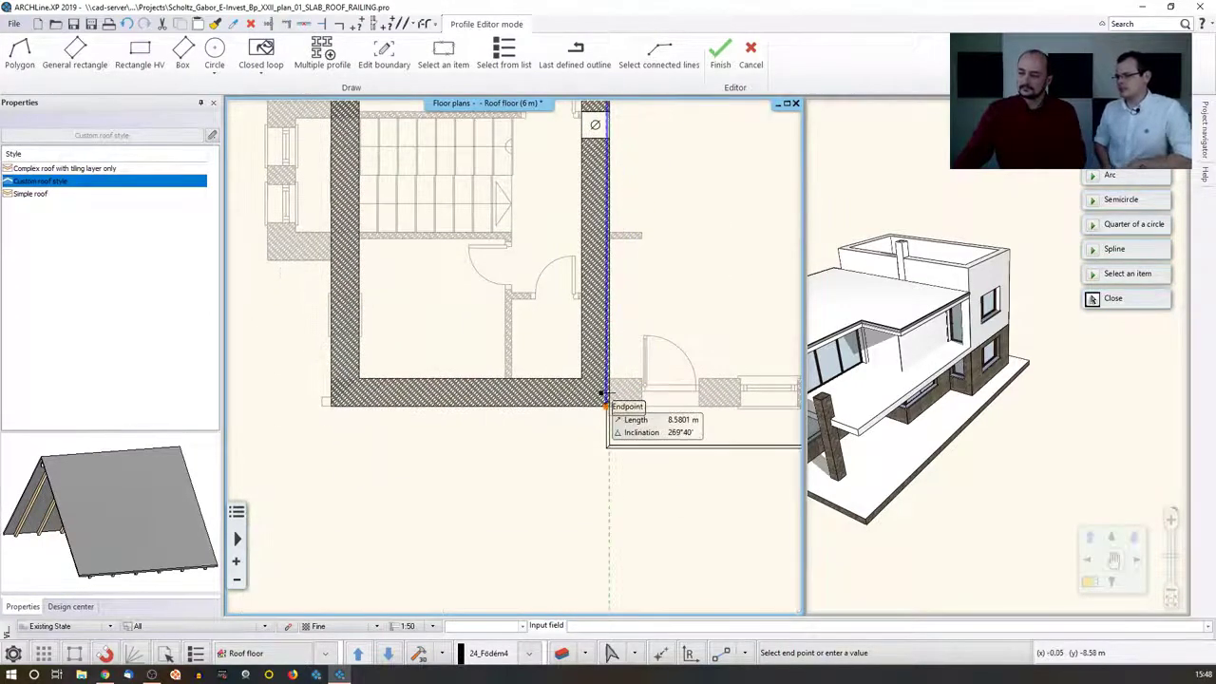
{"action": "left_click", "coordinate": [606, 399]}
{"action": "scroll", "coordinate": [570, 385], "scroll_direction": "up", "scroll_amount": 3}
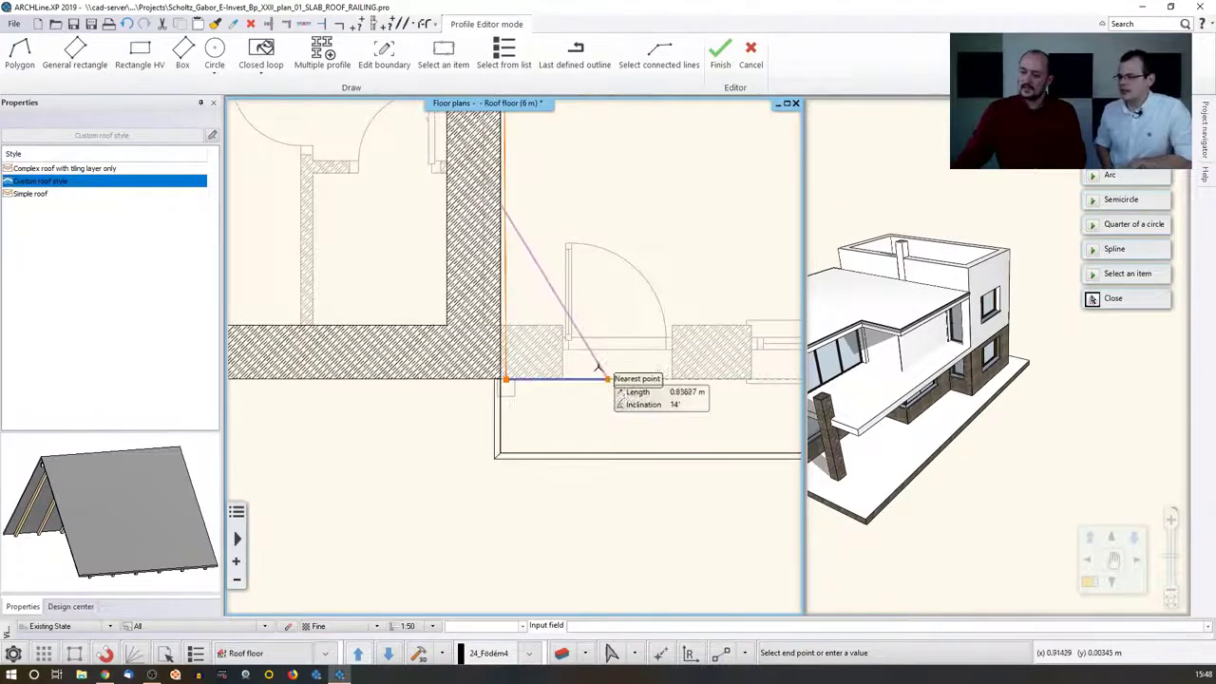
{"action": "left_click", "coordinate": [126, 24]}
{"action": "scroll", "coordinate": [518, 480], "scroll_direction": "up", "scroll_amount": 3}
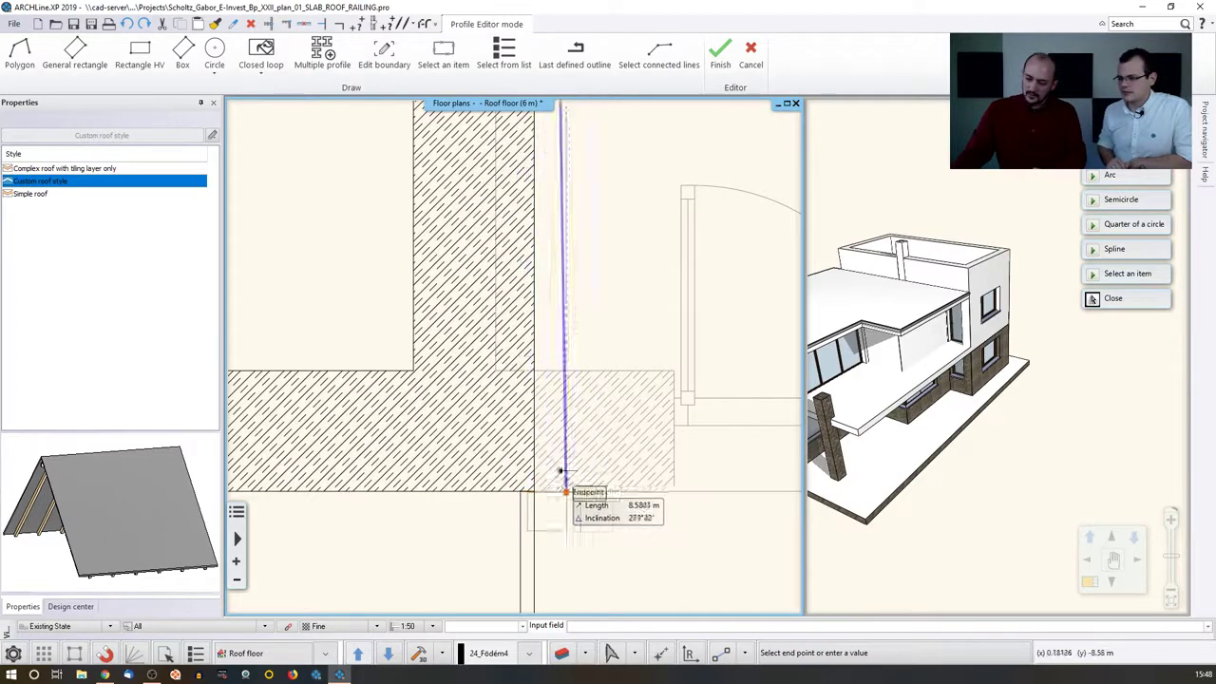
{"action": "left_click", "coordinate": [525, 489]}
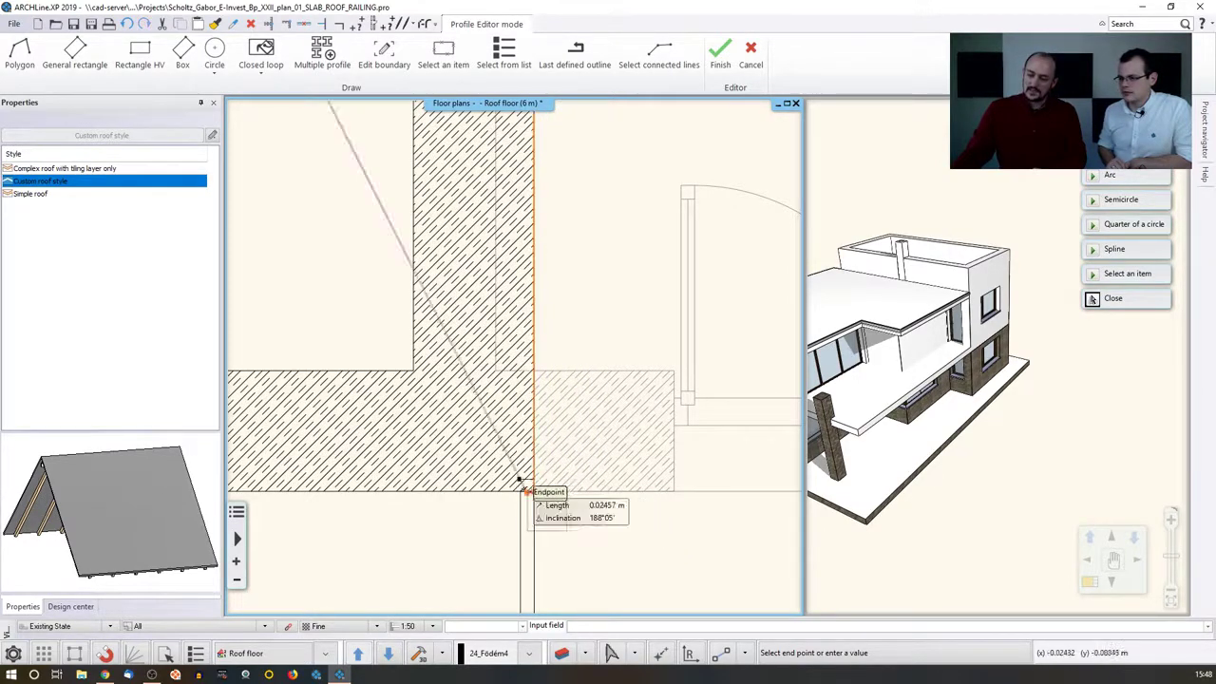
Extend the outline along the lower wall to the stair block's lower-left corner and close the roof contour.
{"action": "scroll", "coordinate": [520, 487], "scroll_direction": "down", "scroll_amount": 3}
{"action": "middle_click_drag", "start_coordinate": [394, 403], "coordinate": [796, 418]}
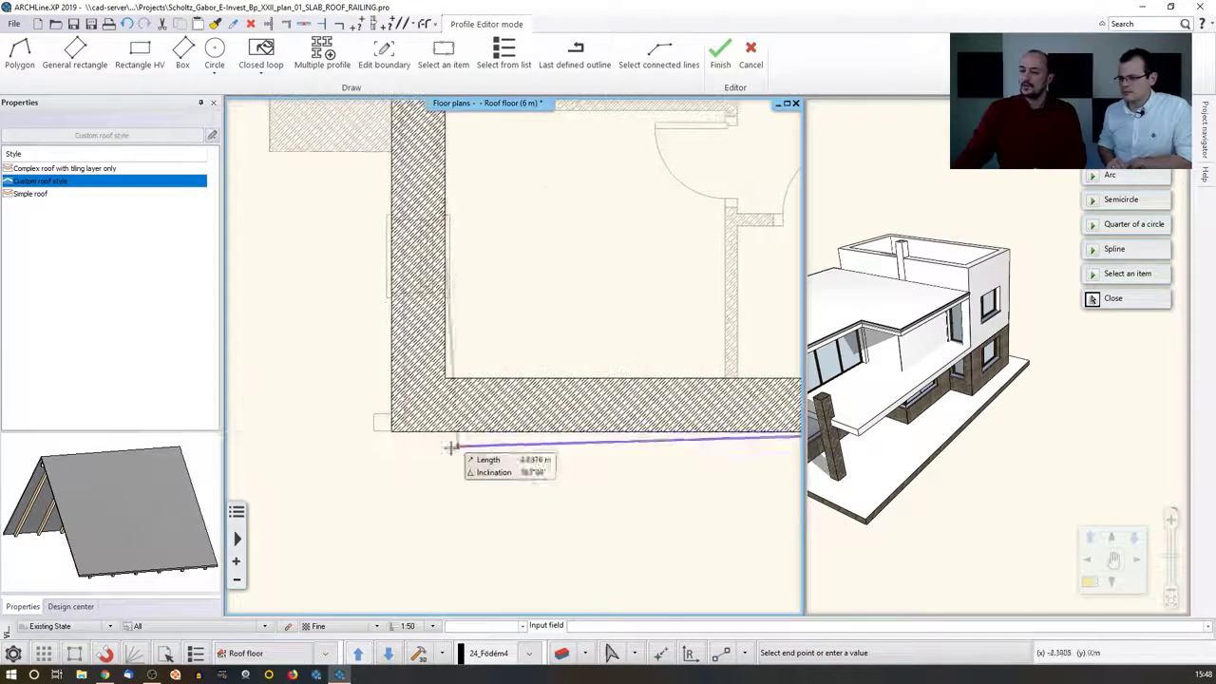
{"action": "left_click", "coordinate": [393, 425]}
{"action": "scroll", "coordinate": [357, 308], "scroll_direction": "down", "scroll_amount": 4}
{"action": "middle_click_drag", "start_coordinate": [469, 248], "coordinate": [415, 284]}
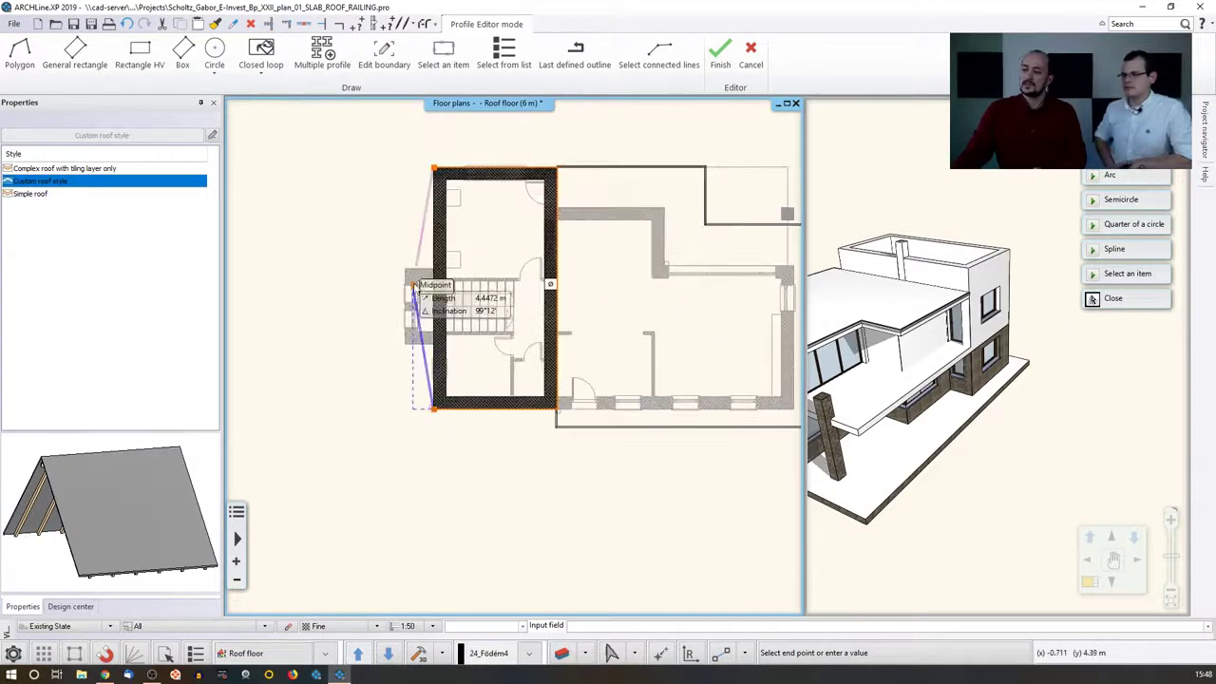
{"action": "scroll", "coordinate": [433, 168], "scroll_direction": "up", "scroll_amount": 5}
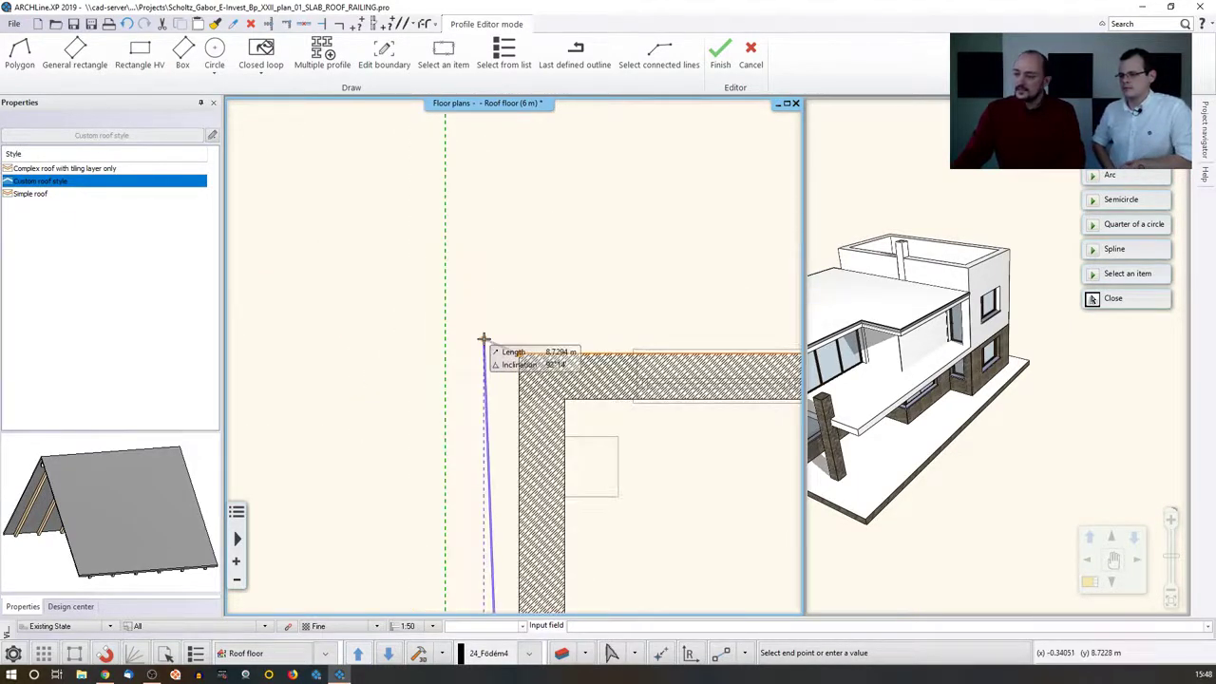
{"action": "key", "text": "Return"}
{"action": "scroll", "coordinate": [499, 397], "scroll_direction": "down", "scroll_amount": 2}
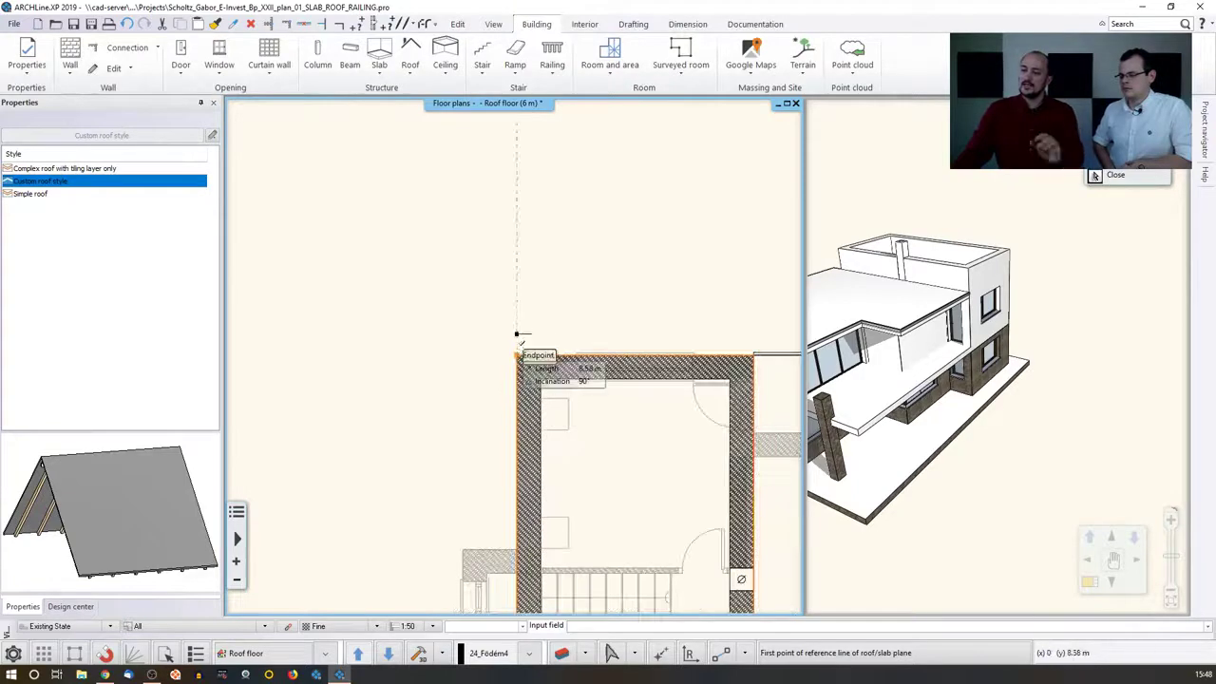
Define the reference line along the stair block's left outer wall and create the roof plane with a 20° slope.
{"action": "left_click", "coordinate": [518, 354]}
{"action": "middle_click_drag", "start_coordinate": [399, 422], "coordinate": [384, 245]}
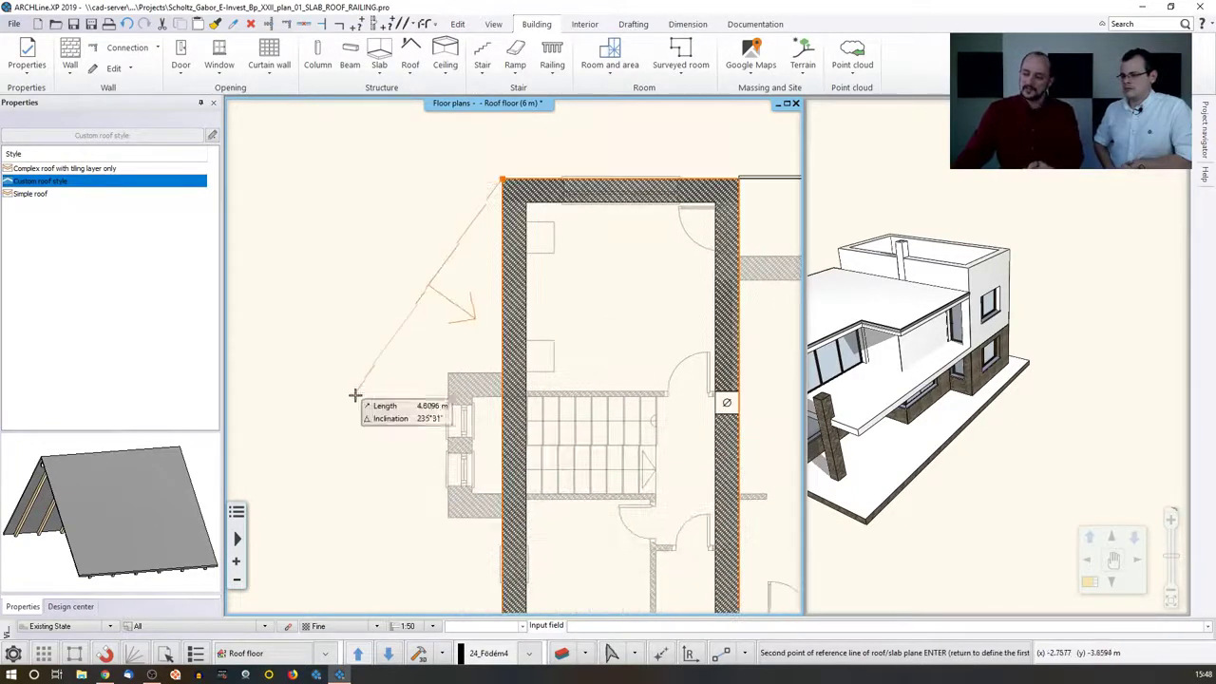
{"action": "middle_click_drag", "start_coordinate": [375, 466], "coordinate": [353, 440]}
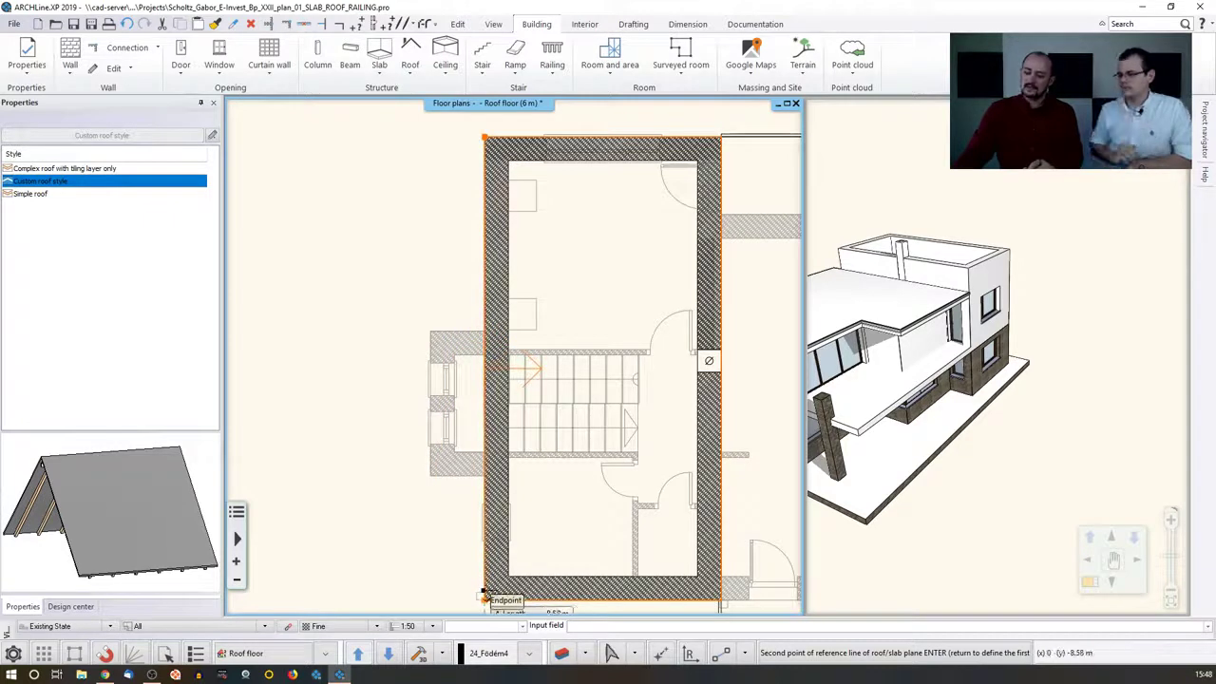
{"action": "left_click", "coordinate": [485, 599]}
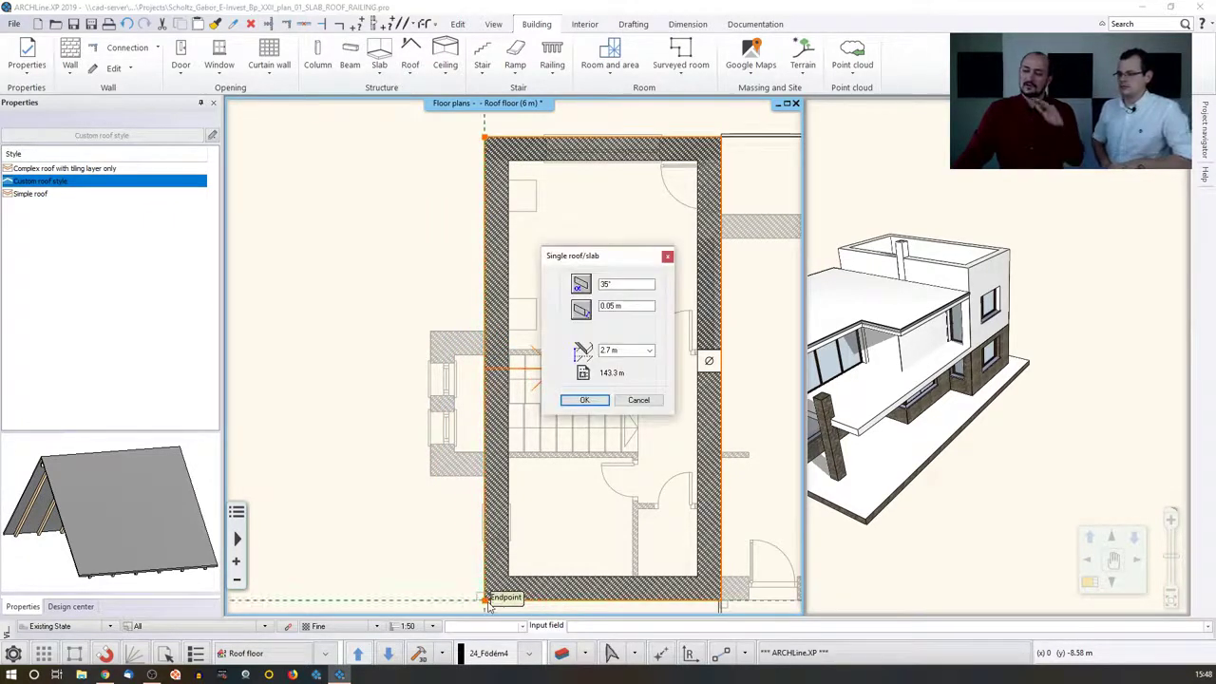
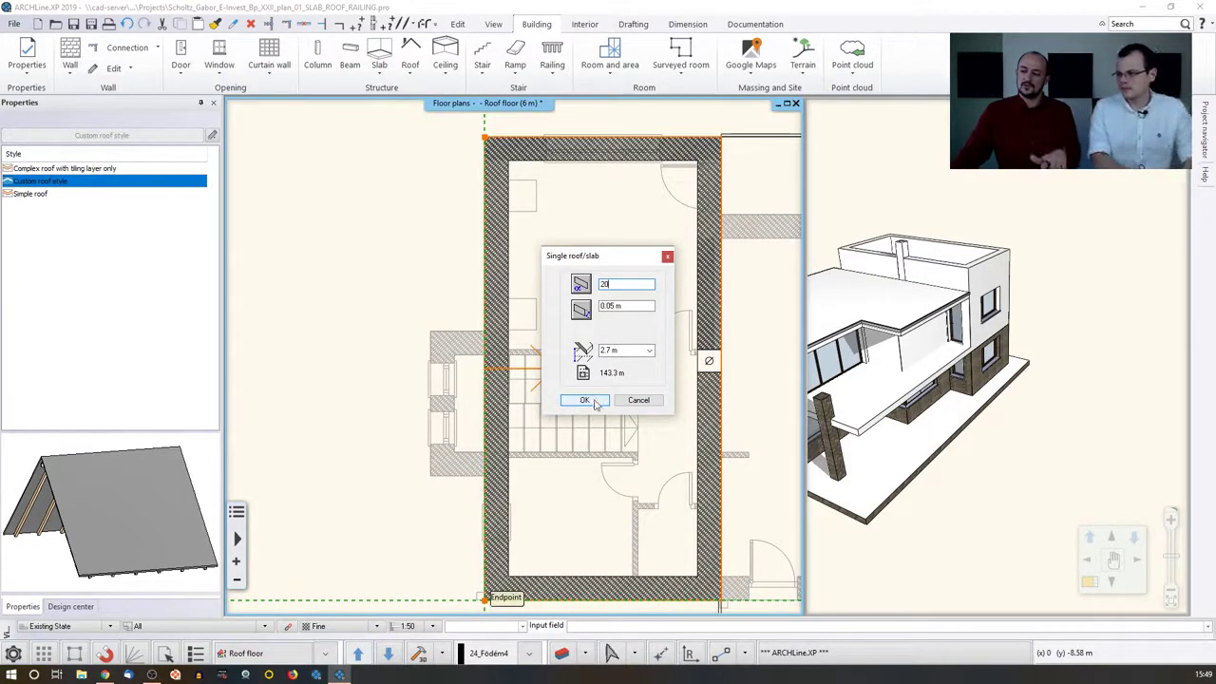
{"action": "left_click", "coordinate": [596, 404]}
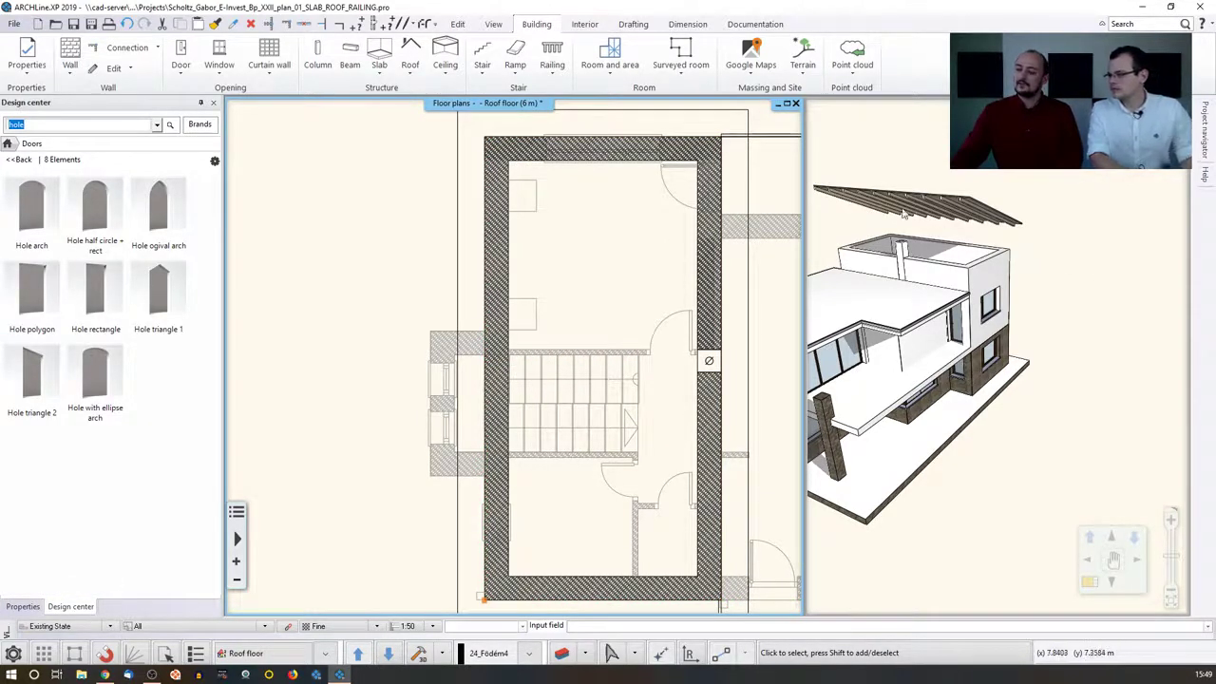
Select the new sloped roof plane and set its base offset from the floor to 1.5 m.
{"action": "scroll", "coordinate": [602, 294], "scroll_direction": "down", "scroll_amount": 3}
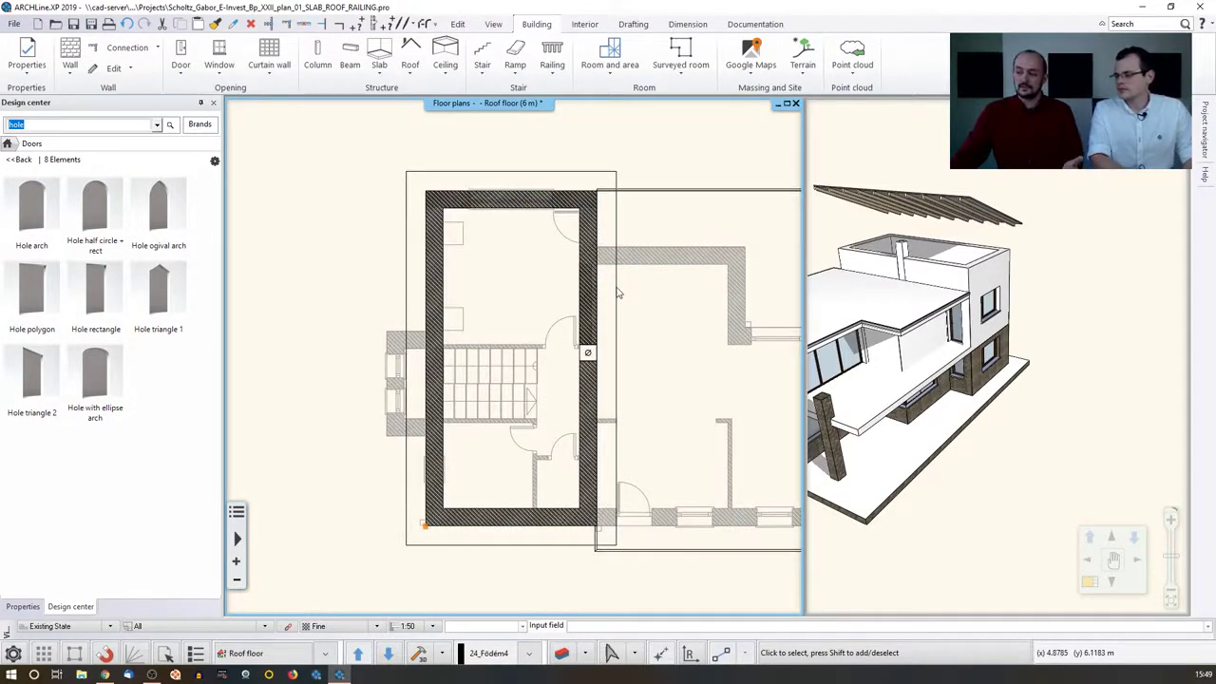
{"action": "left_click", "coordinate": [618, 293]}
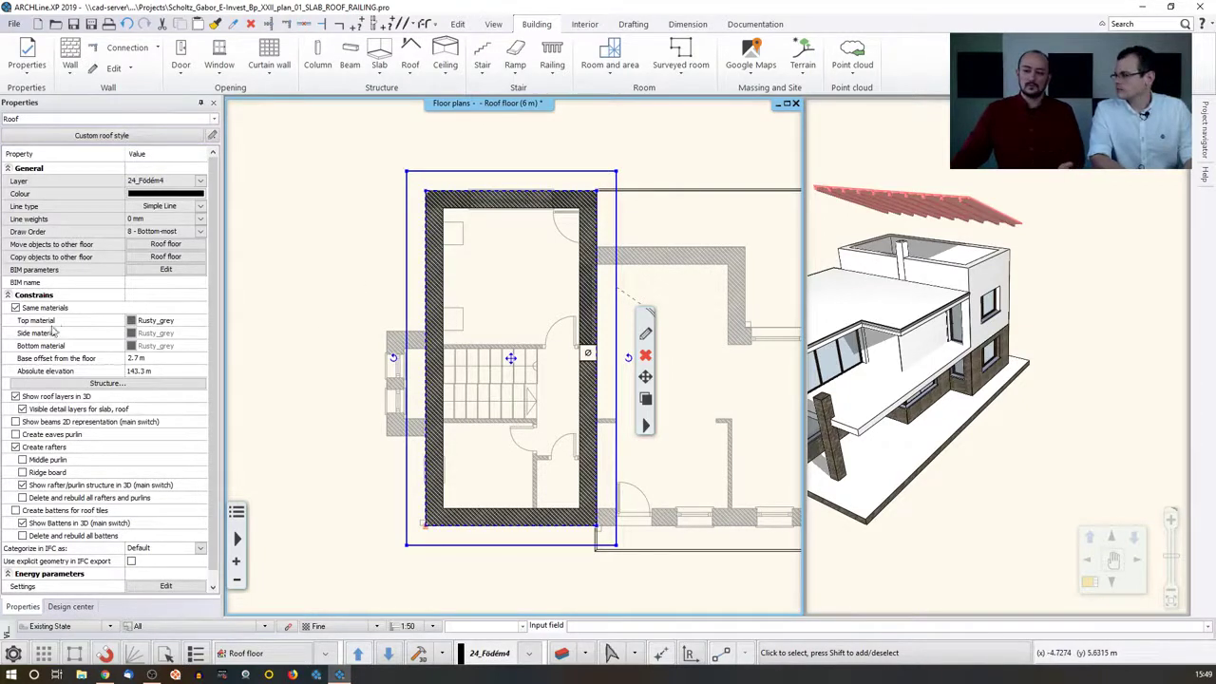
{"action": "left_click", "coordinate": [157, 360]}
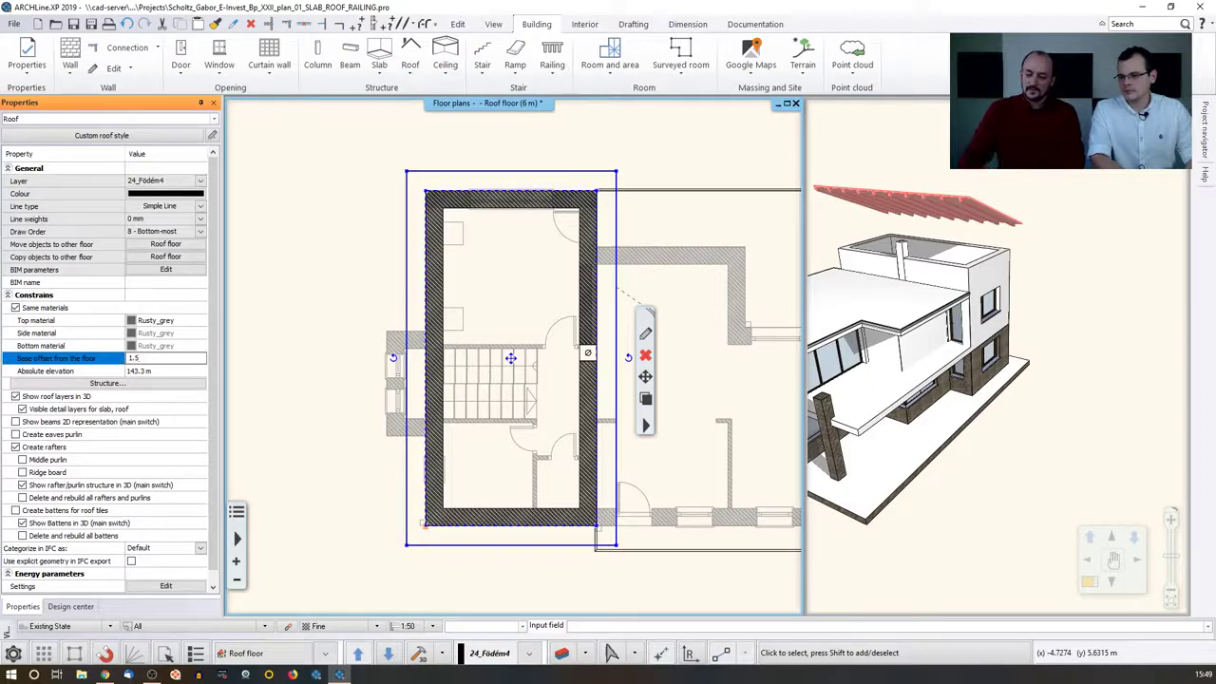
{"action": "key", "text": "Return"}
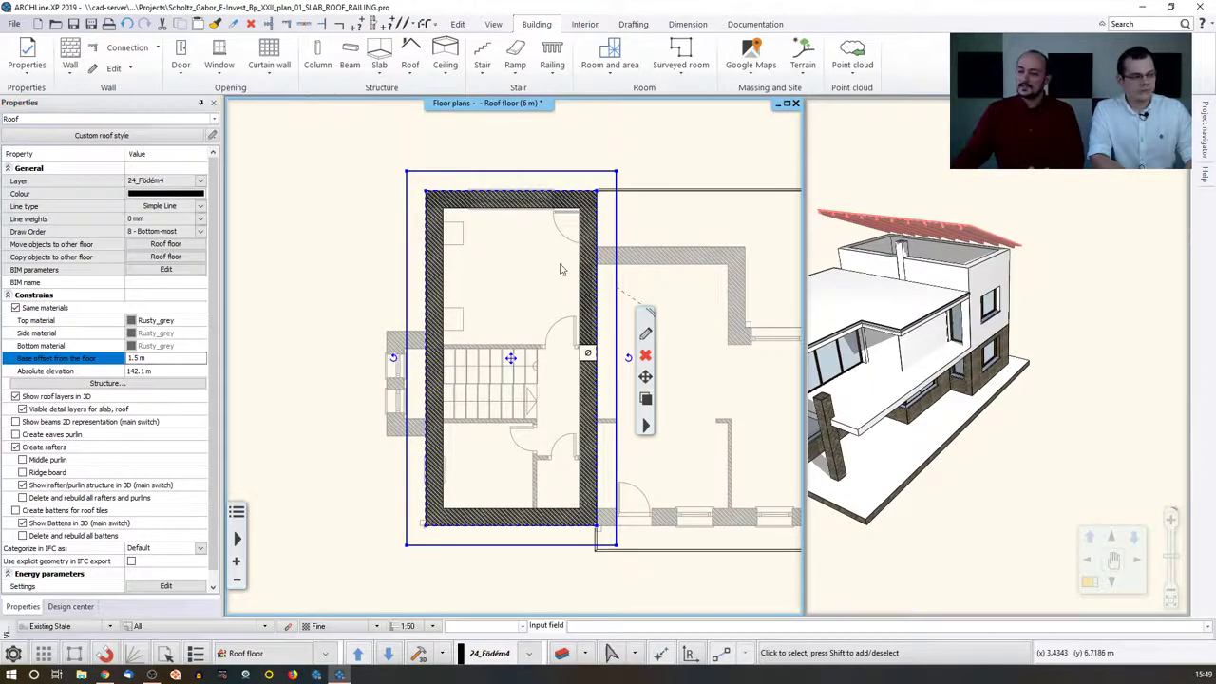
Move the sloped roof plane vertically down in 3D to a base offset of about -0.42 m and rebuild the 3D model.
{"action": "left_click", "coordinate": [947, 181]}
{"action": "middle_click_drag", "start_coordinate": [948, 182], "coordinate": [1022, 277]}
{"action": "left_click", "coordinate": [1023, 277]}
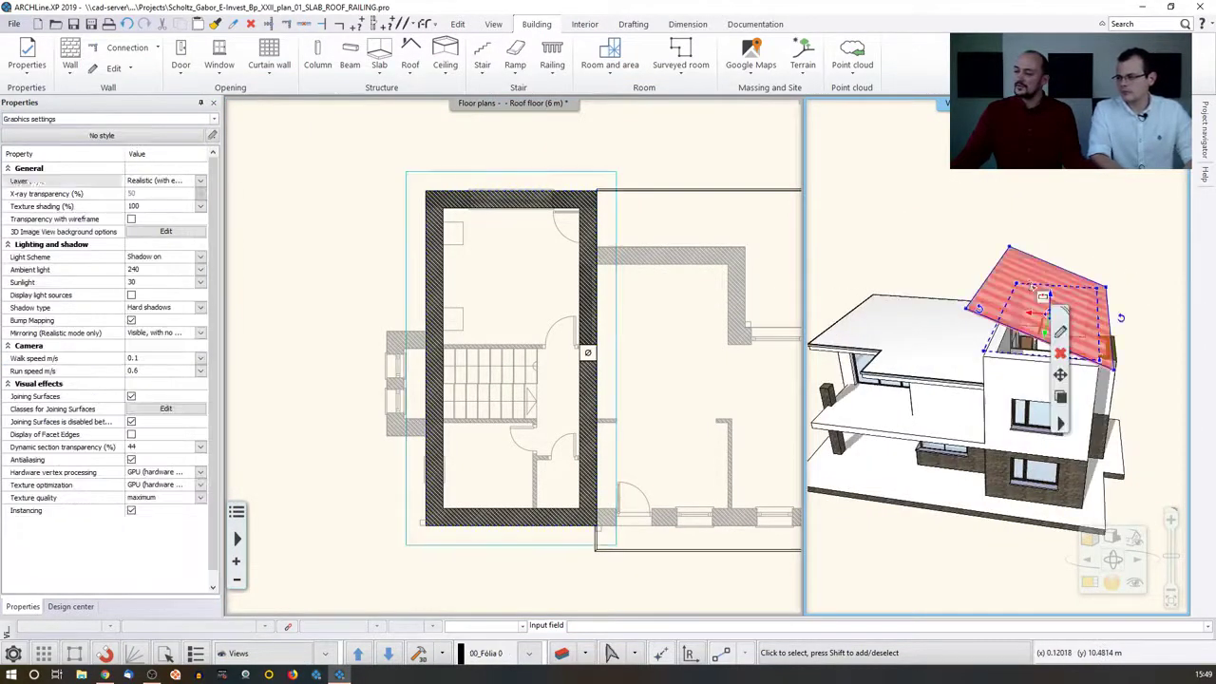
{"action": "middle_click_drag", "start_coordinate": [1000, 228], "coordinate": [1023, 311]}
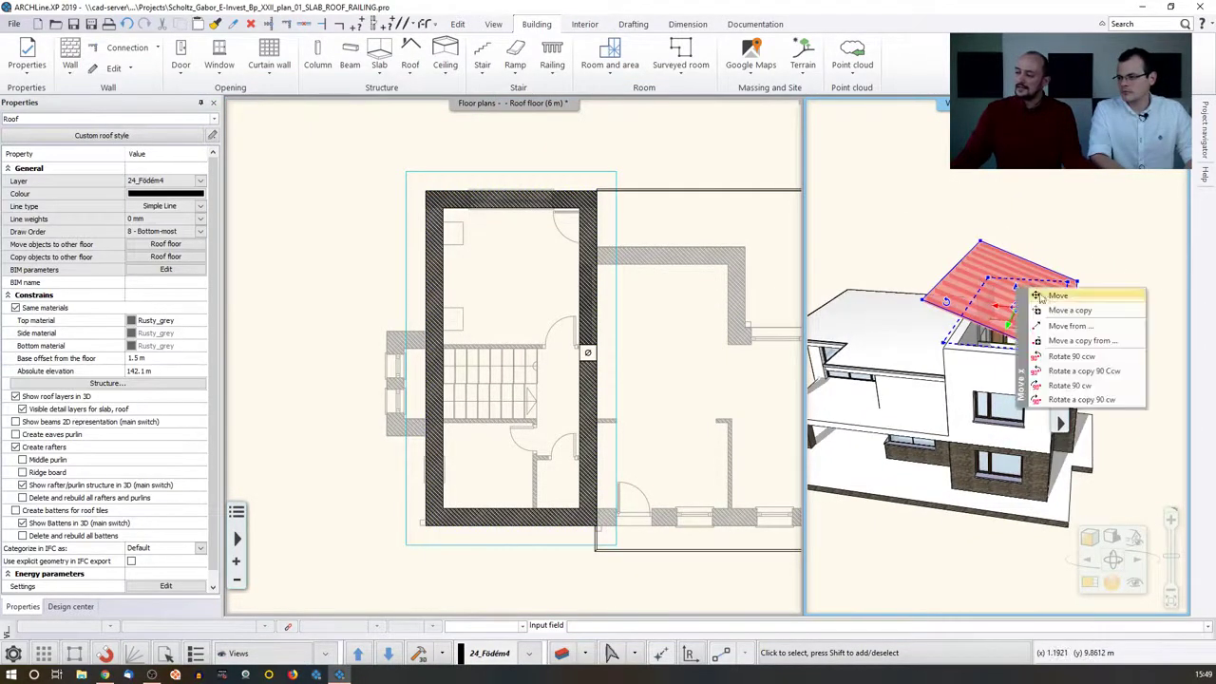
{"action": "left_click", "coordinate": [1058, 297]}
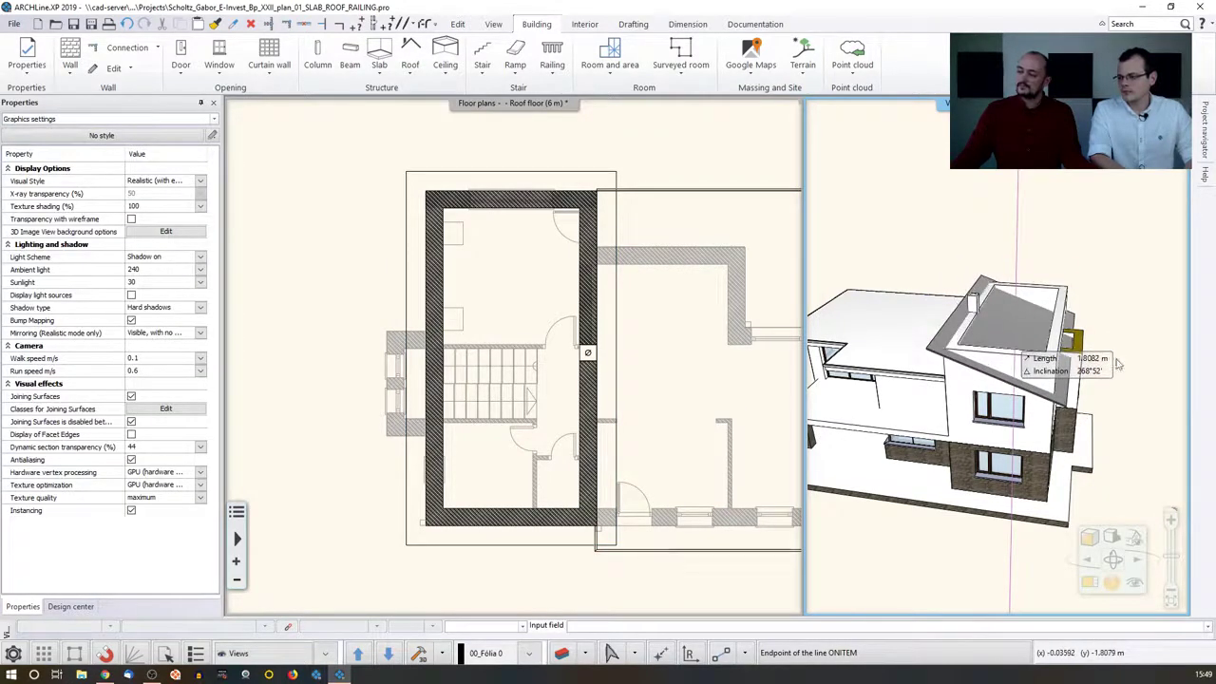
{"action": "left_click", "coordinate": [1118, 359]}
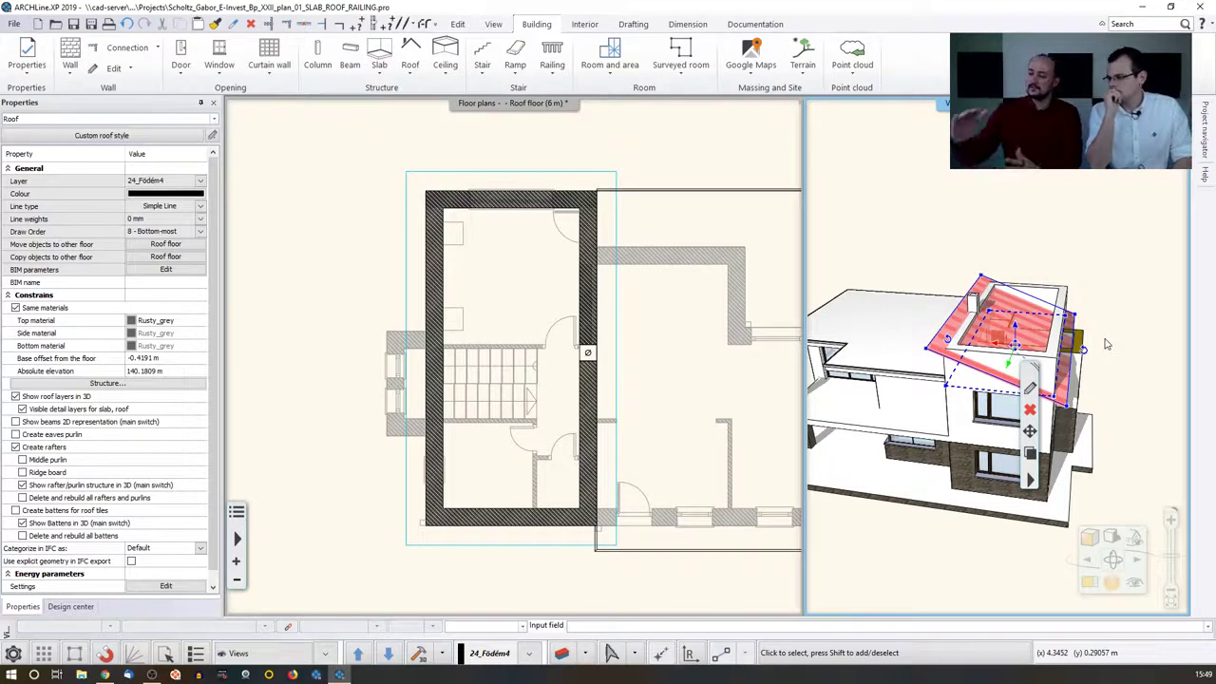
{"action": "left_click", "coordinate": [1022, 256]}
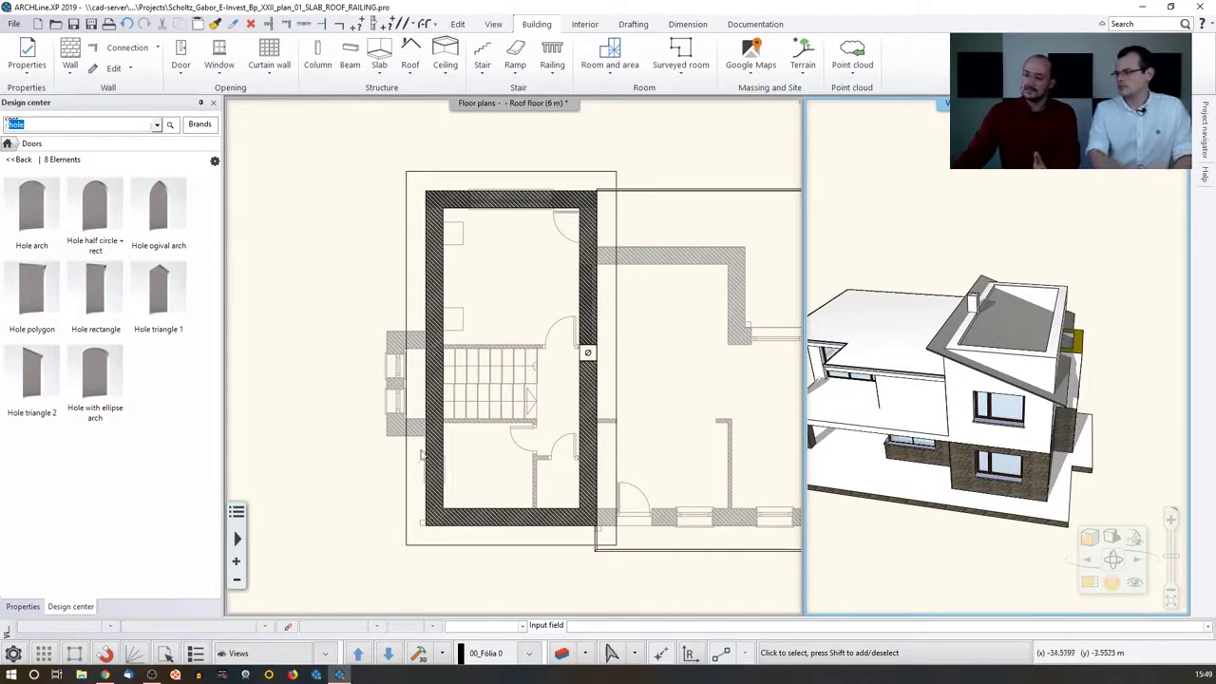
{"action": "left_click", "coordinate": [421, 655]}
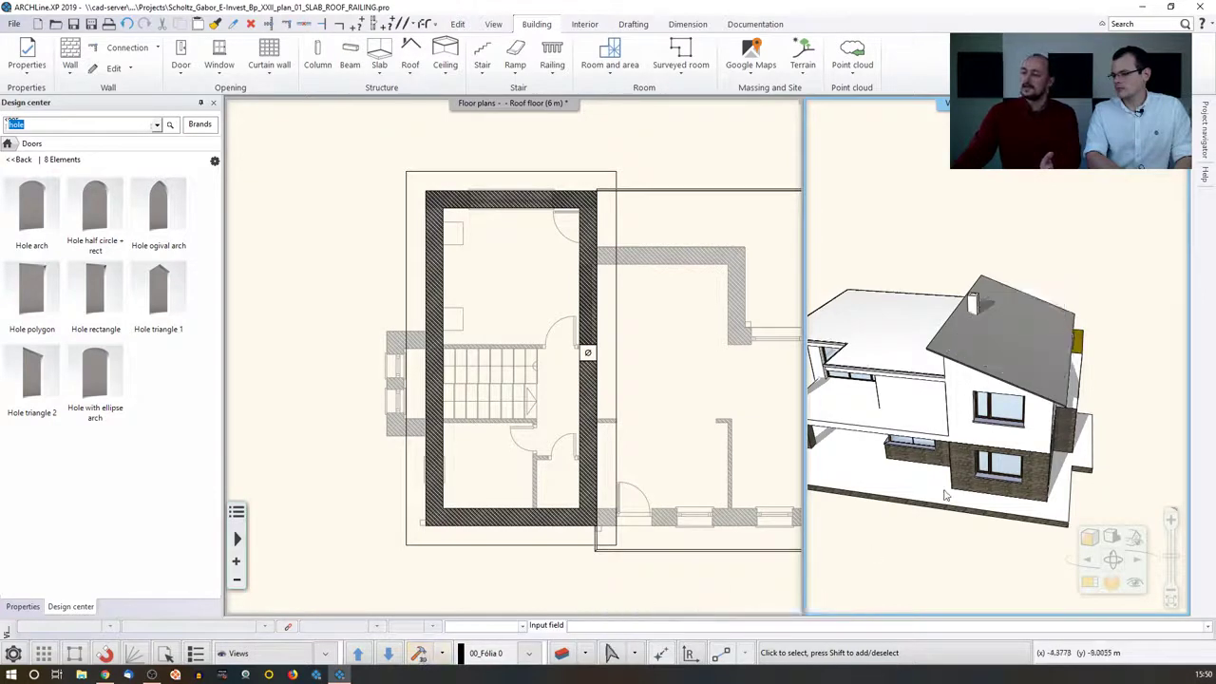
Insert two nodes on the sloped roof's left edge in plan, where it crosses the stairwell projection's upper and lower wall faces.
{"action": "left_click", "coordinate": [624, 345]}
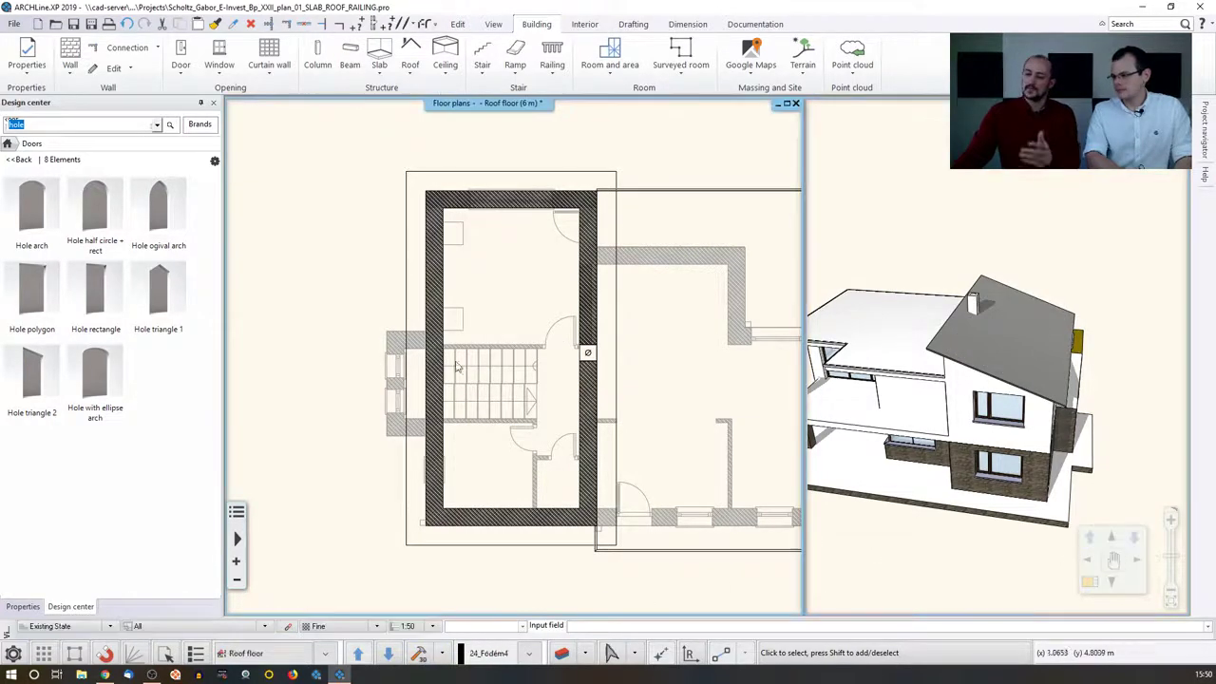
{"action": "scroll", "coordinate": [443, 321], "scroll_direction": "up", "scroll_amount": 2}
{"action": "left_click", "coordinate": [443, 322]}
{"action": "mouse_move", "coordinate": [447, 331]}
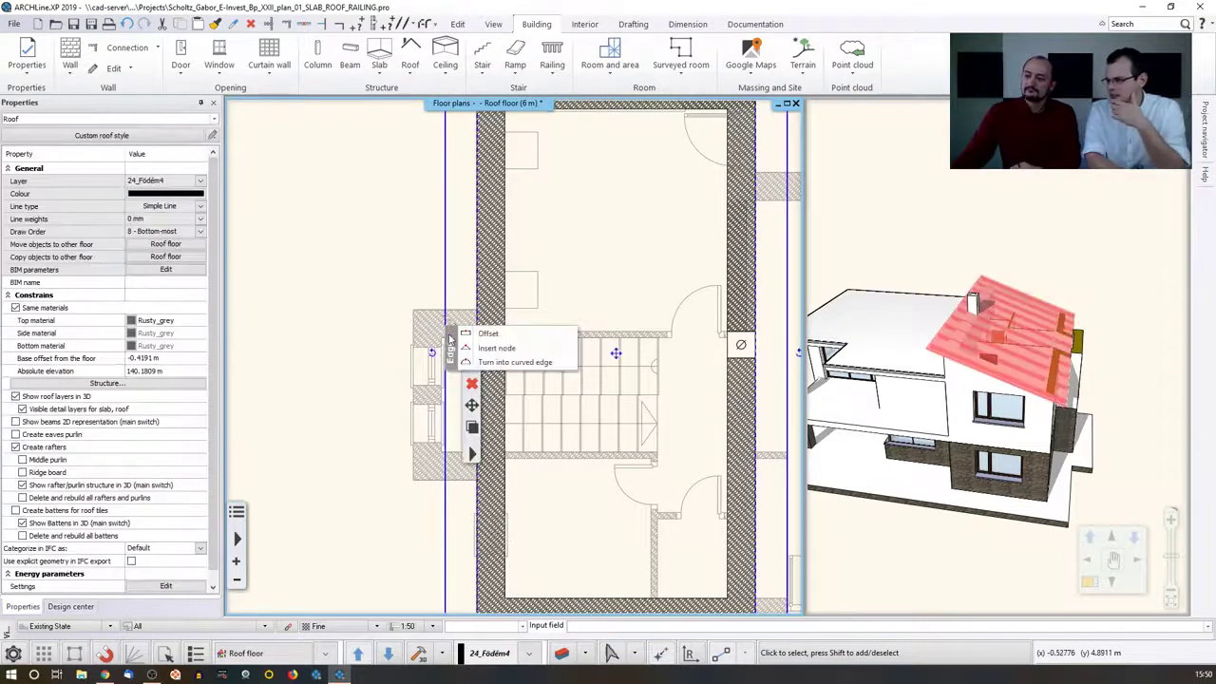
{"action": "left_click", "coordinate": [480, 348]}
{"action": "left_click", "coordinate": [445, 309]}
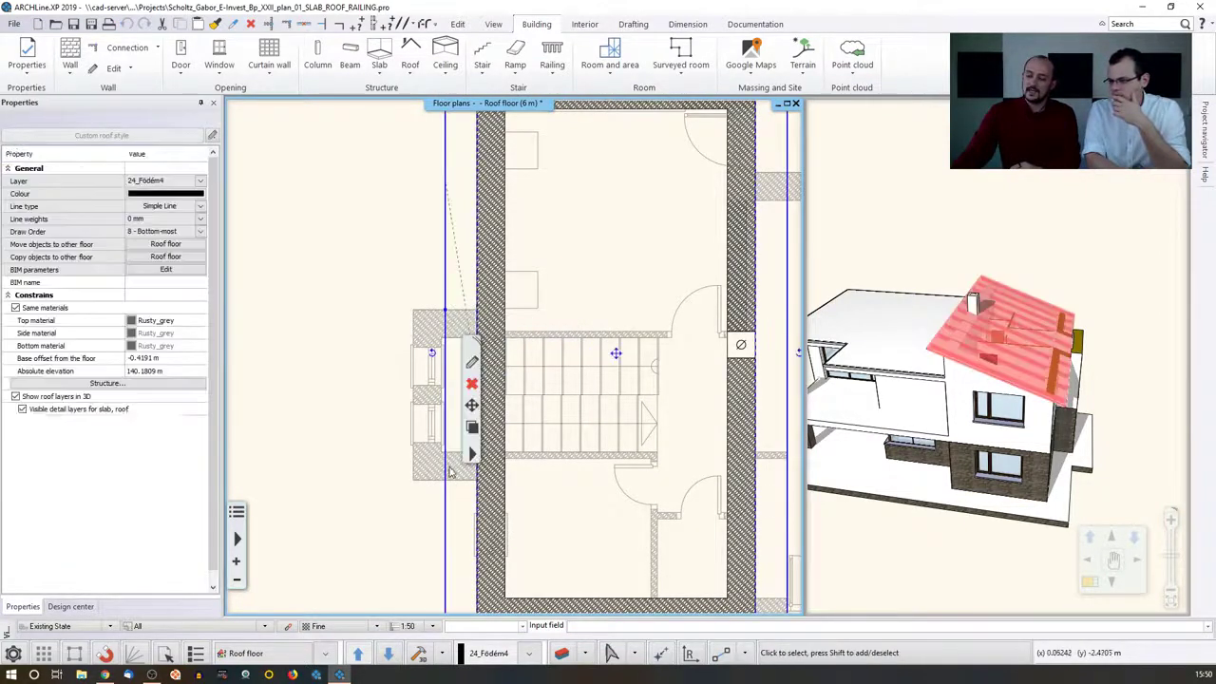
{"action": "mouse_move", "coordinate": [454, 476]}
{"action": "left_click", "coordinate": [497, 479]}
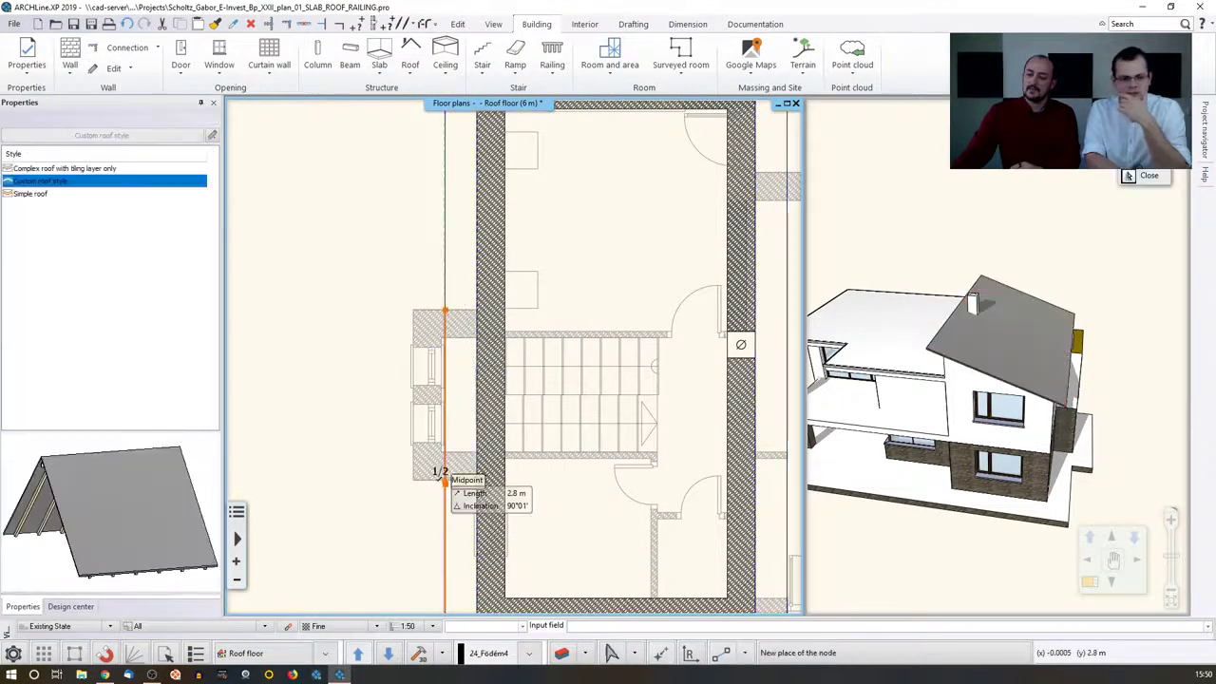
{"action": "scroll", "coordinate": [443, 476], "scroll_direction": "up", "scroll_amount": 5}
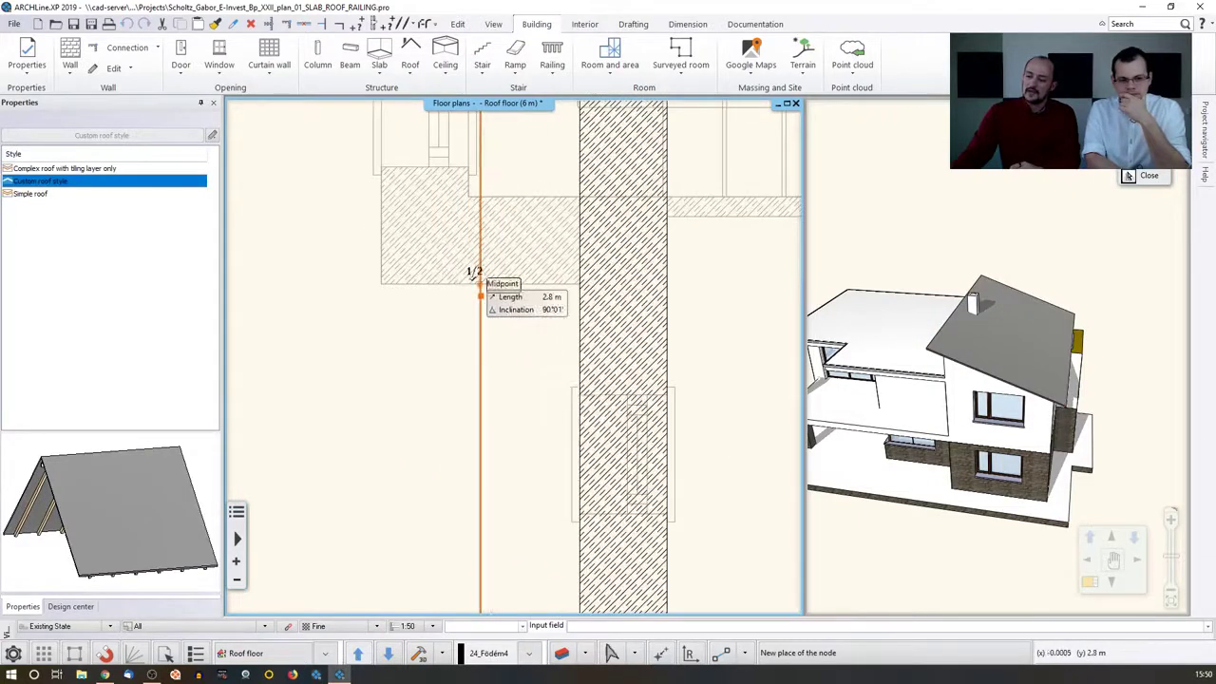
{"action": "left_click", "coordinate": [483, 280]}
{"action": "mouse_move", "coordinate": [489, 271]}
{"action": "left_click", "coordinate": [524, 240]}
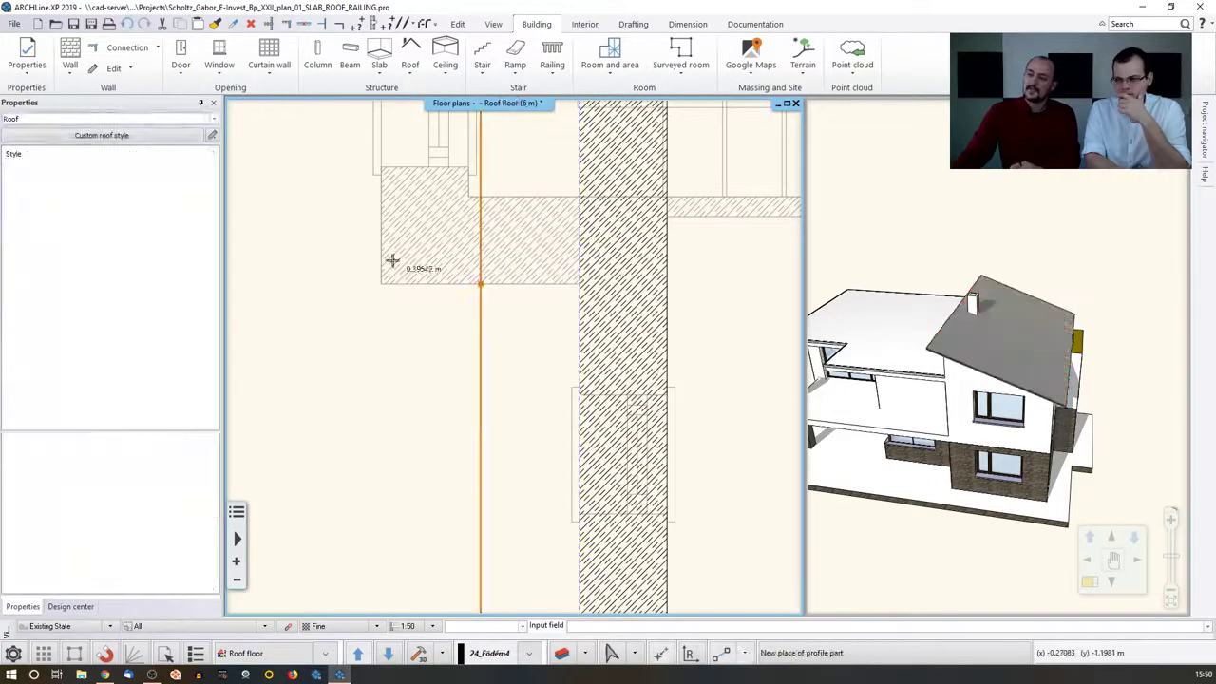
{"action": "scroll", "coordinate": [471, 281], "scroll_direction": "down", "scroll_amount": 1}
{"action": "left_click", "coordinate": [467, 281]}
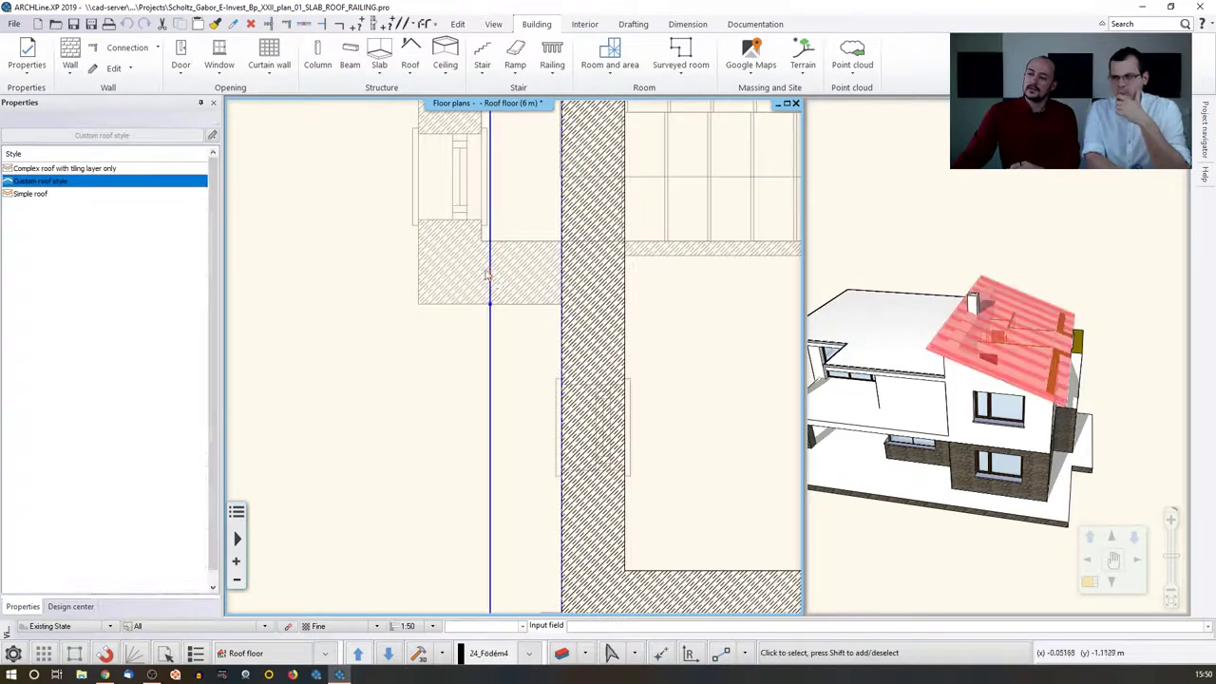
Extend the roof outline over the stairwell projection by inserting nodes at its lower and upper outer corners.
{"action": "mouse_move", "coordinate": [491, 273]}
{"action": "left_click", "coordinate": [518, 287]}
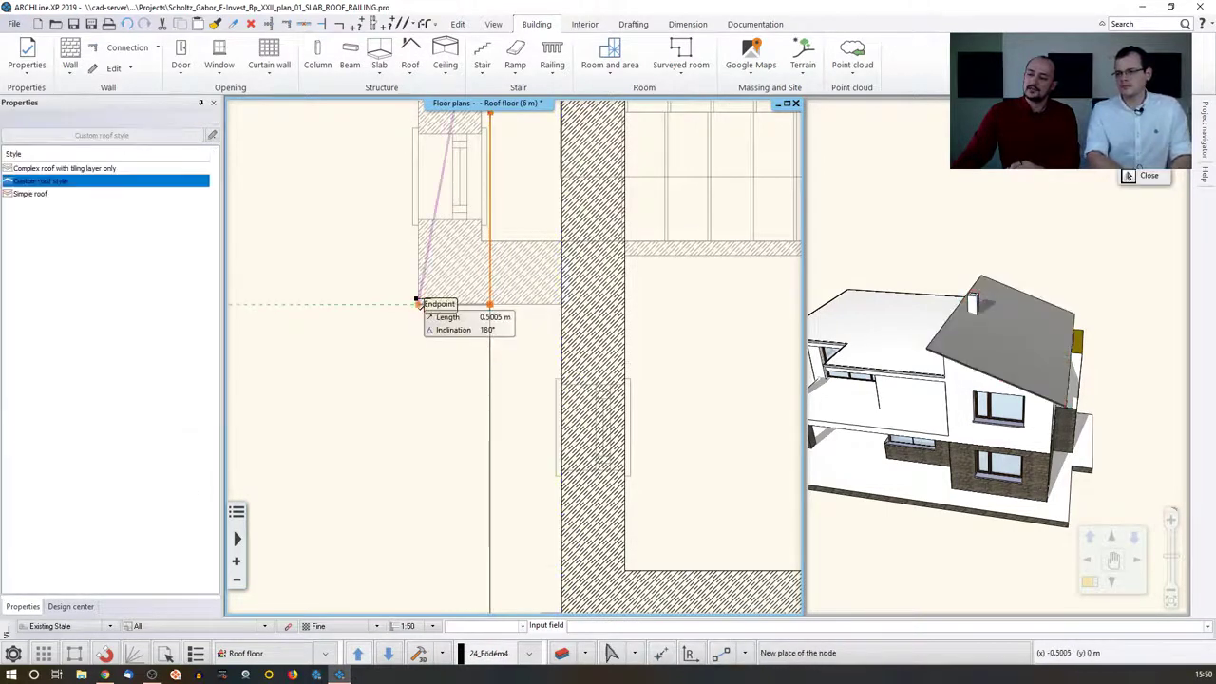
{"action": "left_click", "coordinate": [429, 302]}
{"action": "mouse_move", "coordinate": [505, 349]}
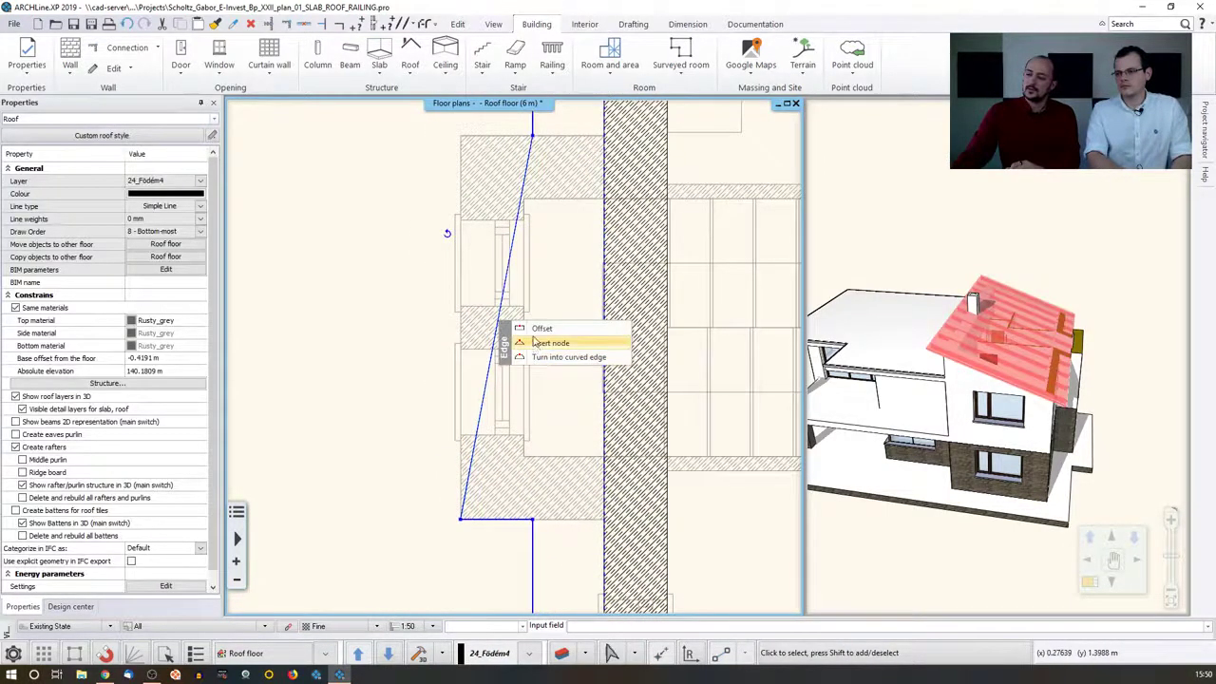
{"action": "left_click", "coordinate": [549, 343]}
{"action": "left_click", "coordinate": [462, 136]}
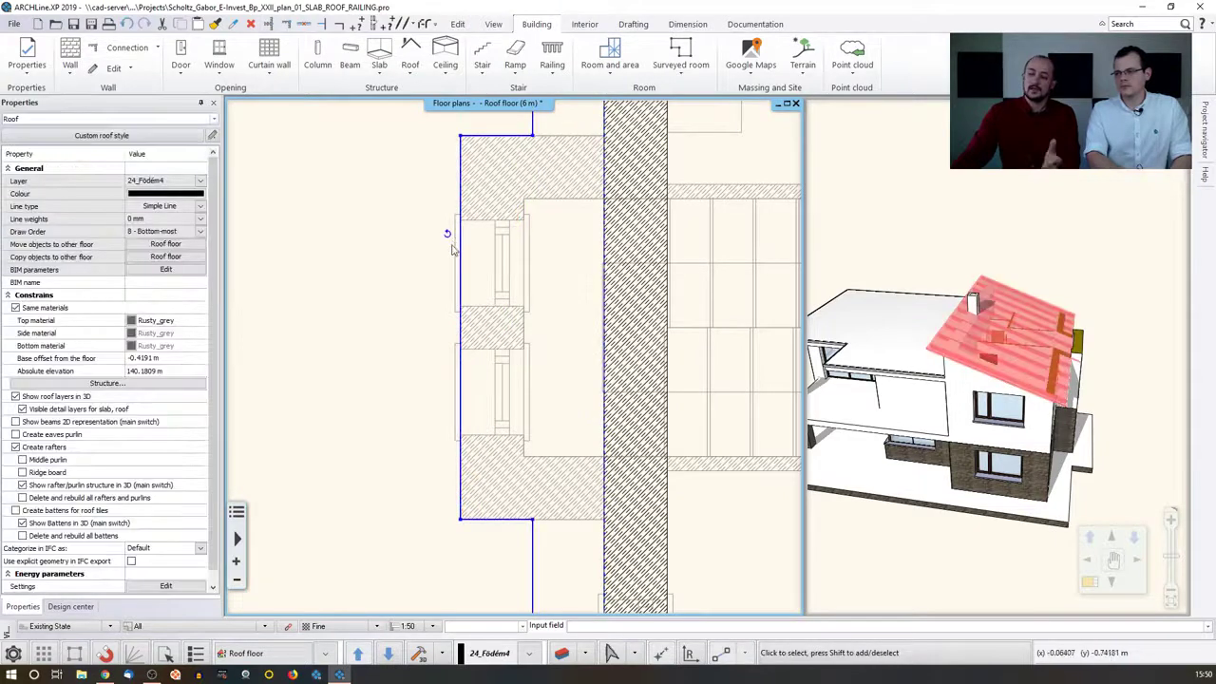
{"action": "left_click", "coordinate": [331, 312]}
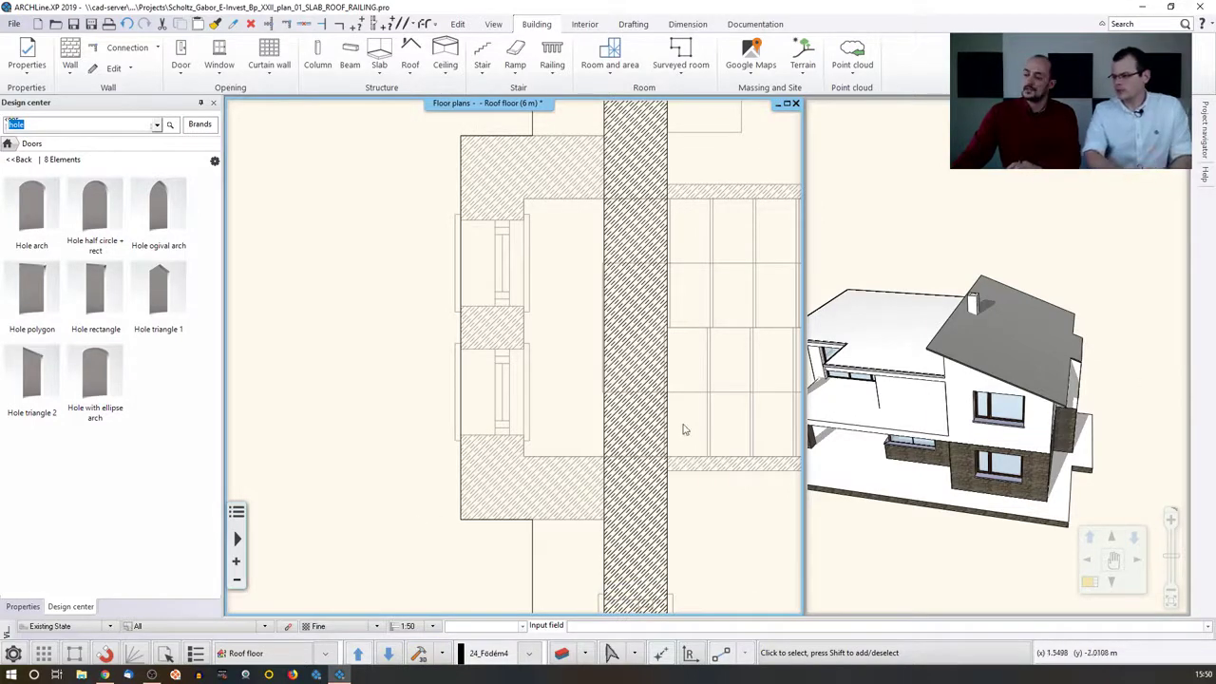
Switch the floor plan to the 1st Floor and bring the terrace into view in 3D.
{"action": "scroll", "coordinate": [477, 385], "scroll_direction": "down", "scroll_amount": 5}
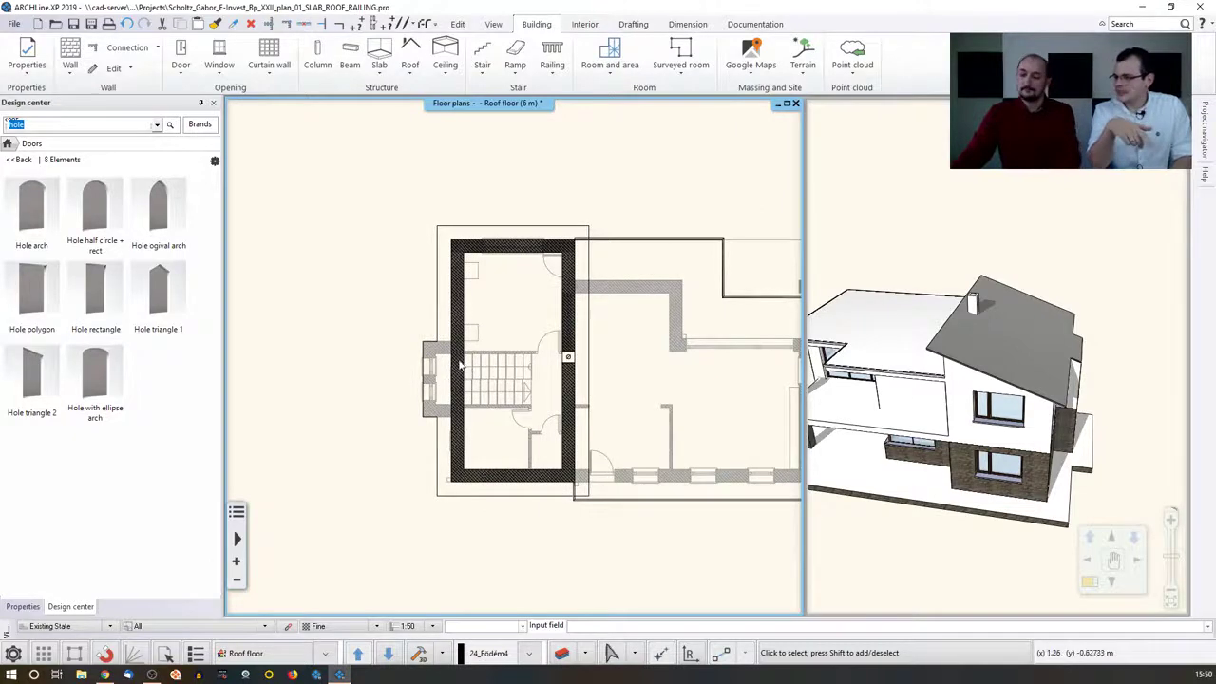
{"action": "middle_click_drag", "start_coordinate": [658, 320], "coordinate": [580, 357]}
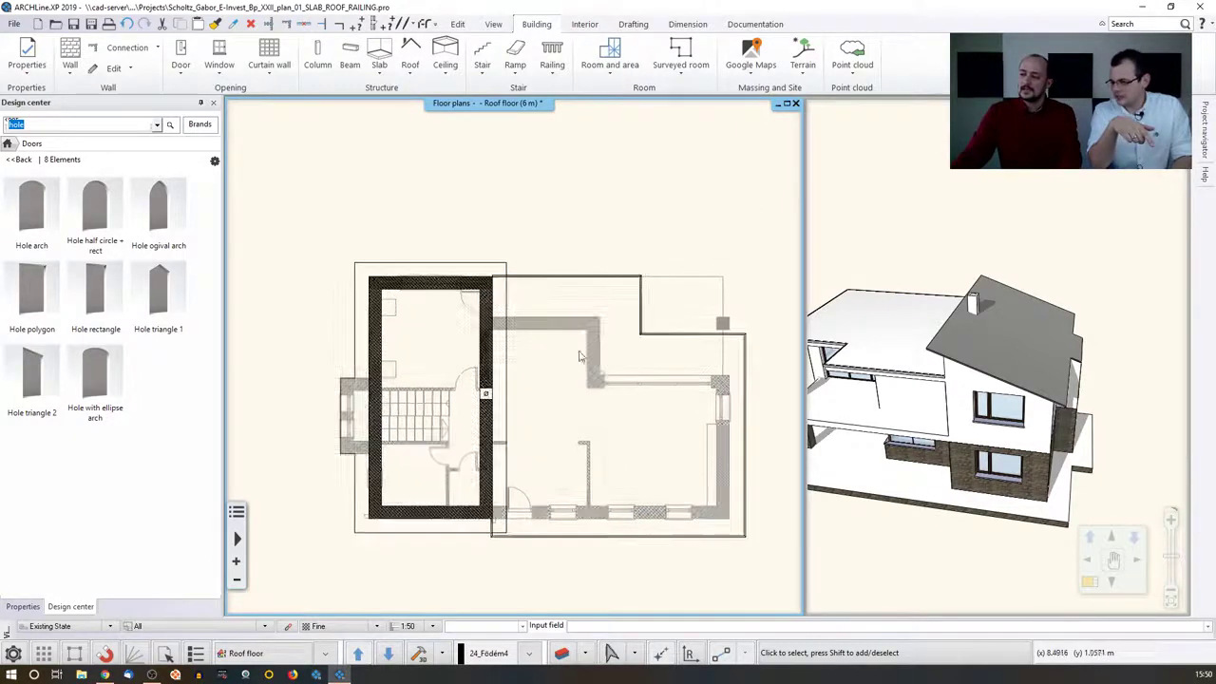
{"action": "left_click", "coordinate": [388, 655]}
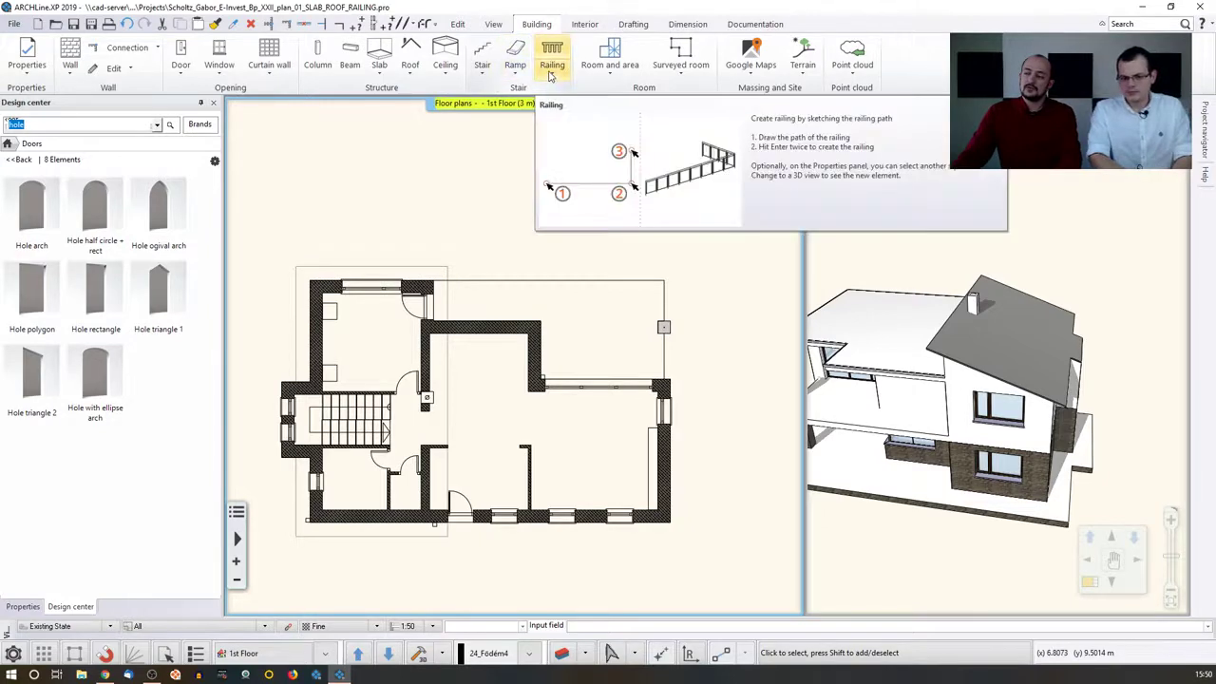
{"action": "middle_click_drag", "start_coordinate": [949, 402], "coordinate": [964, 392]}
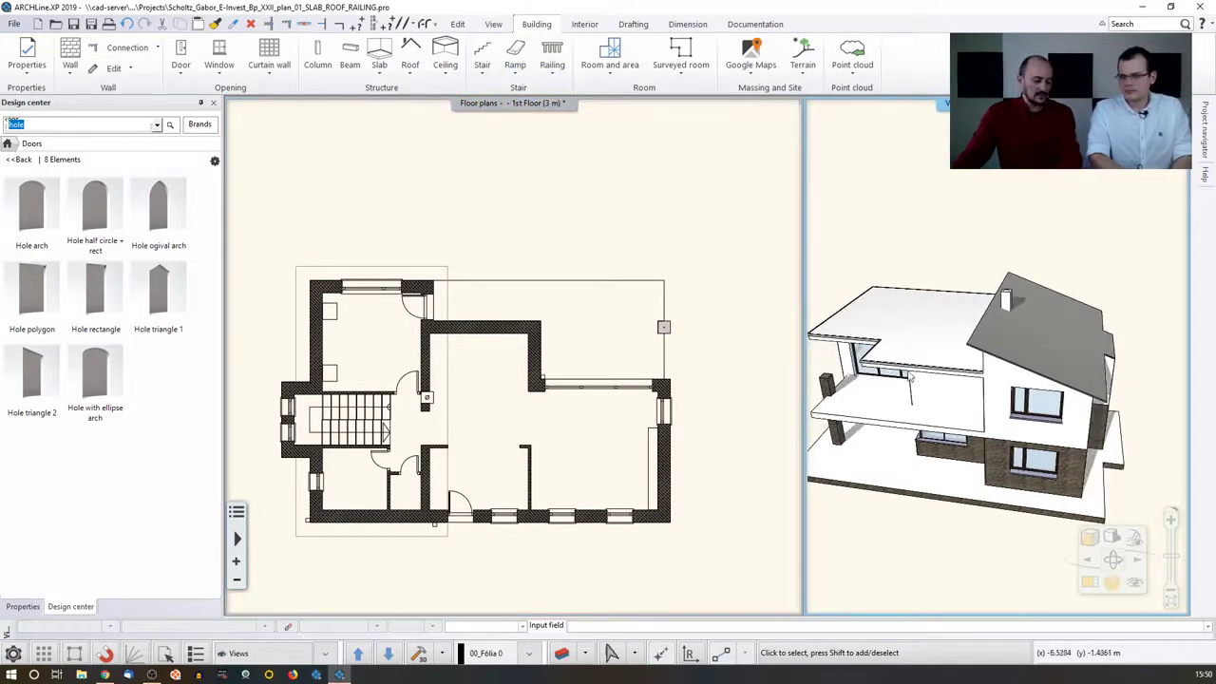
{"action": "middle_click_drag", "start_coordinate": [862, 376], "coordinate": [901, 510], "text": "shift"}
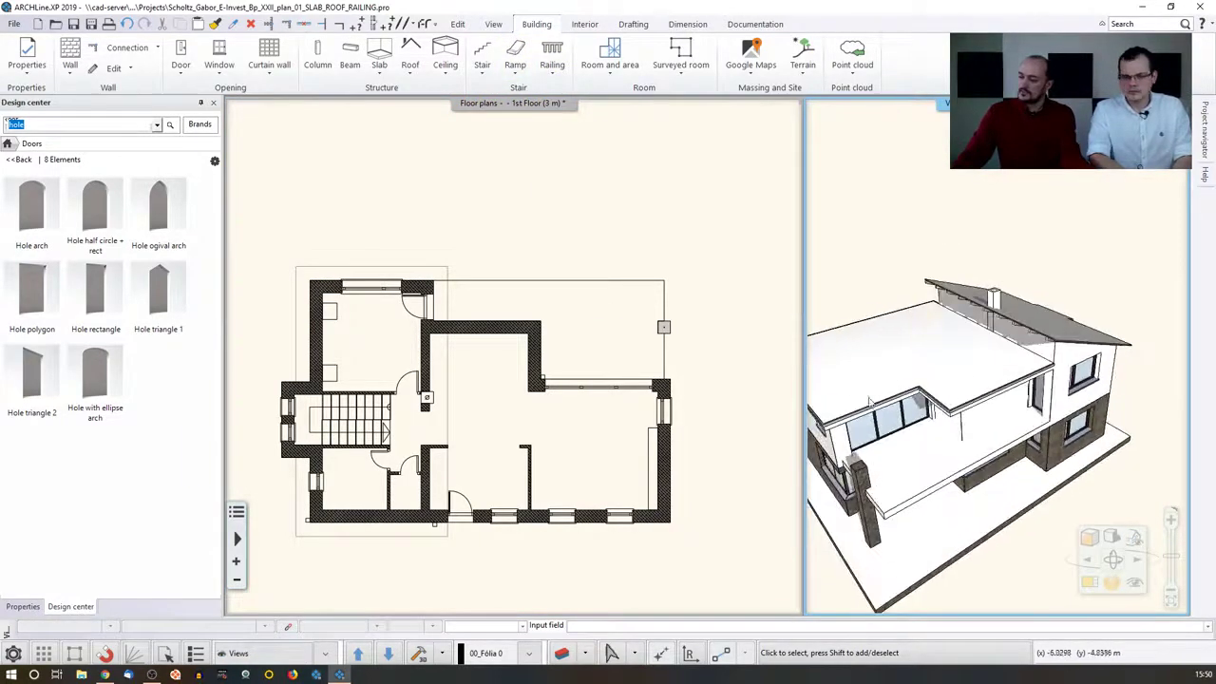
{"action": "left_click", "coordinate": [552, 59]}
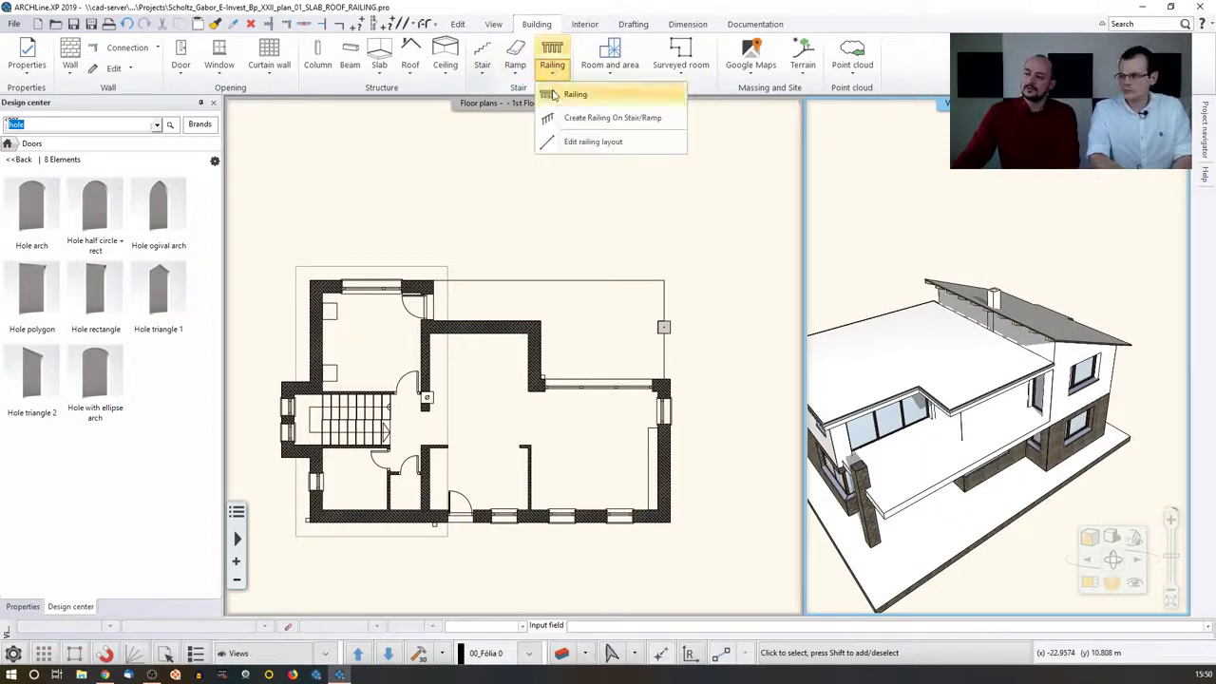
{"action": "left_click", "coordinate": [576, 95]}
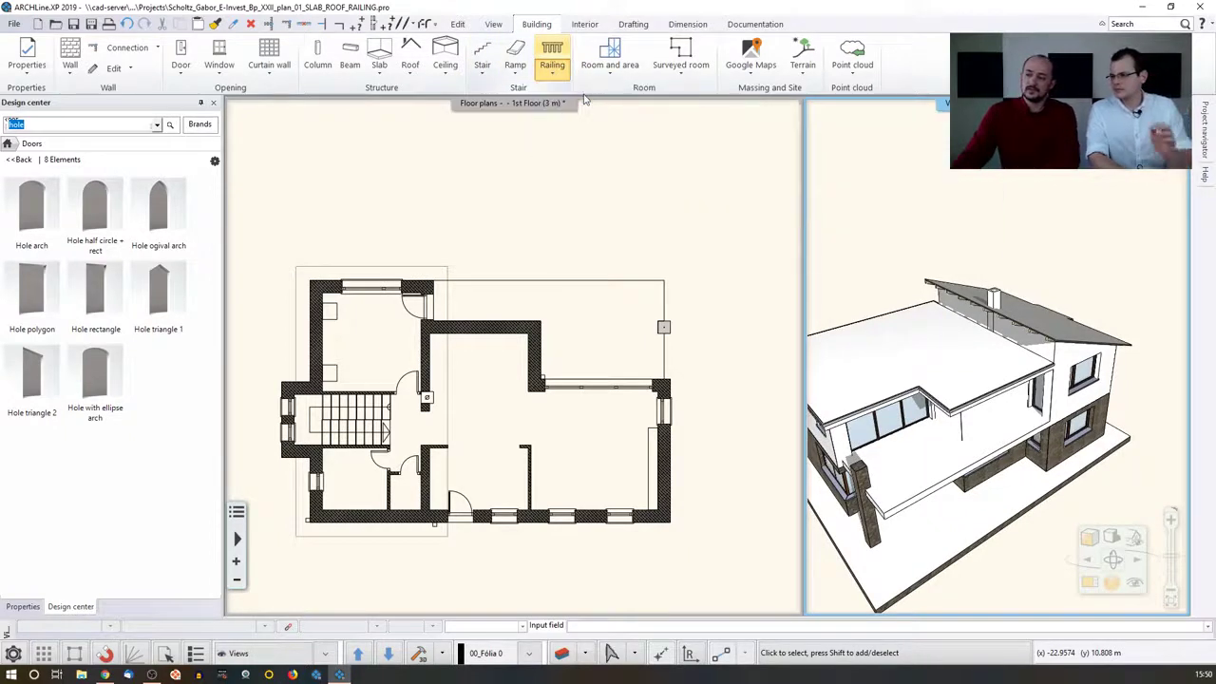
{"action": "key", "text": "Escape"}
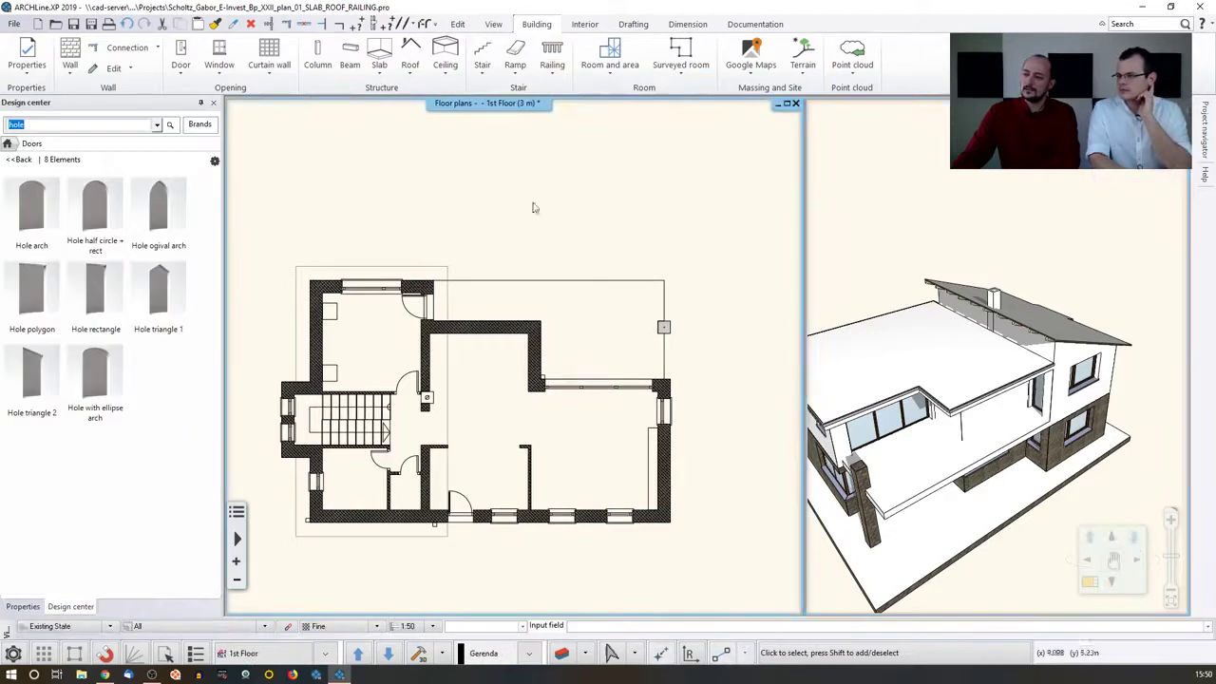
Draw an Erkély korlát railing along the terrace edge from the stair block's wall corner, around the outer corner, to the column.
{"action": "left_click", "coordinate": [552, 59]}
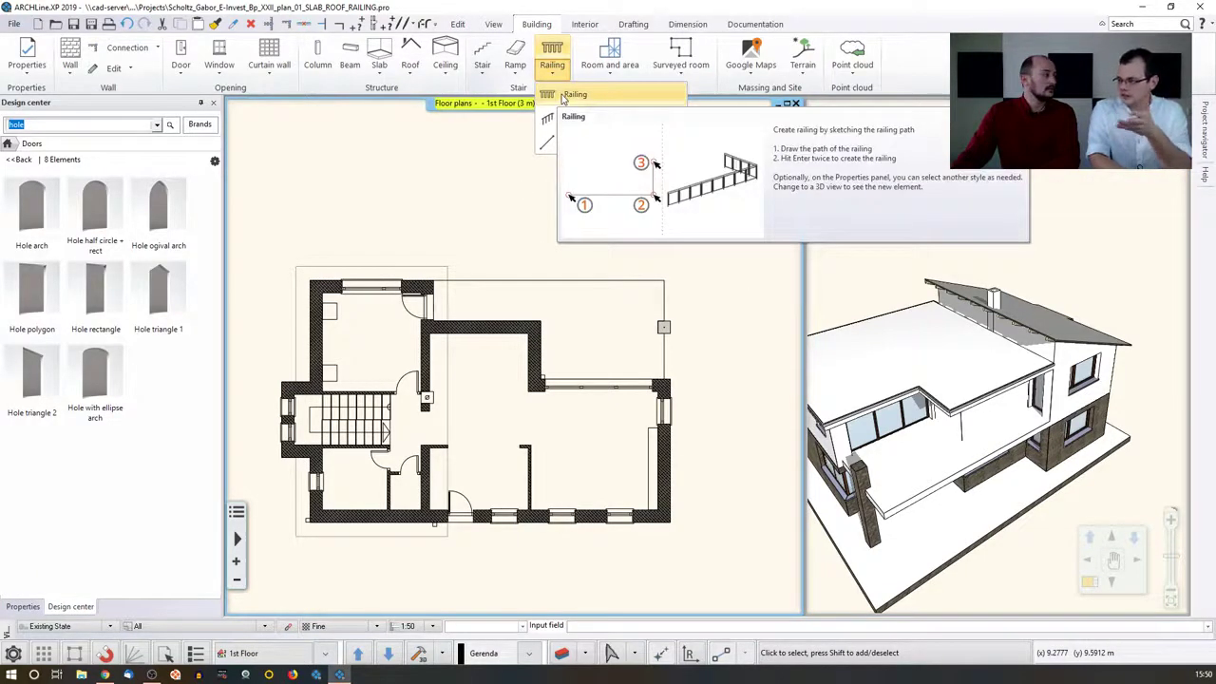
{"action": "left_click", "coordinate": [566, 95]}
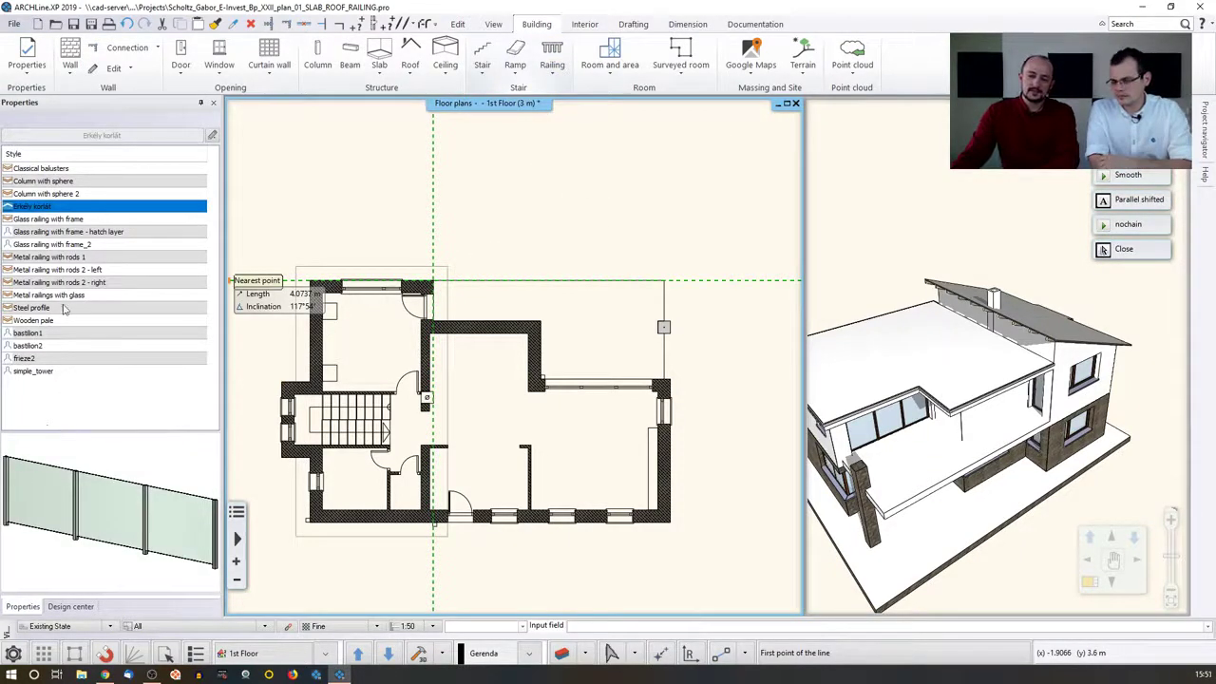
{"action": "scroll", "coordinate": [440, 298], "scroll_direction": "up", "scroll_amount": 3}
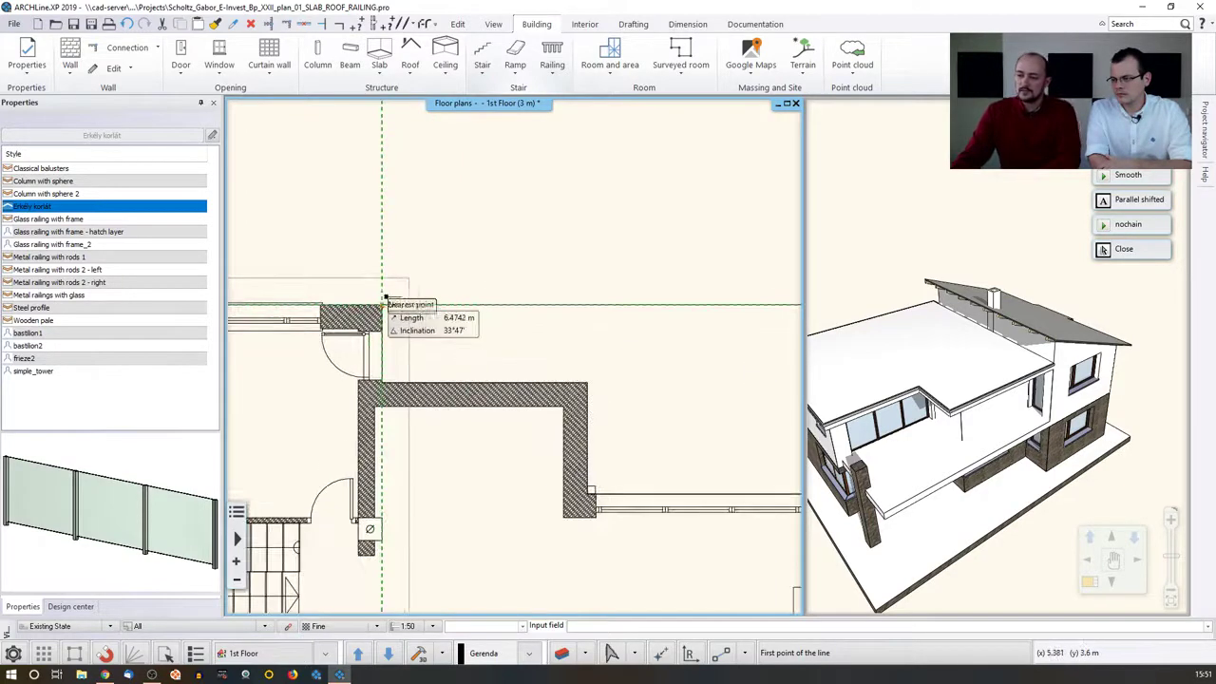
{"action": "left_click", "coordinate": [383, 303]}
{"action": "middle_click_drag", "start_coordinate": [749, 324], "coordinate": [504, 323]}
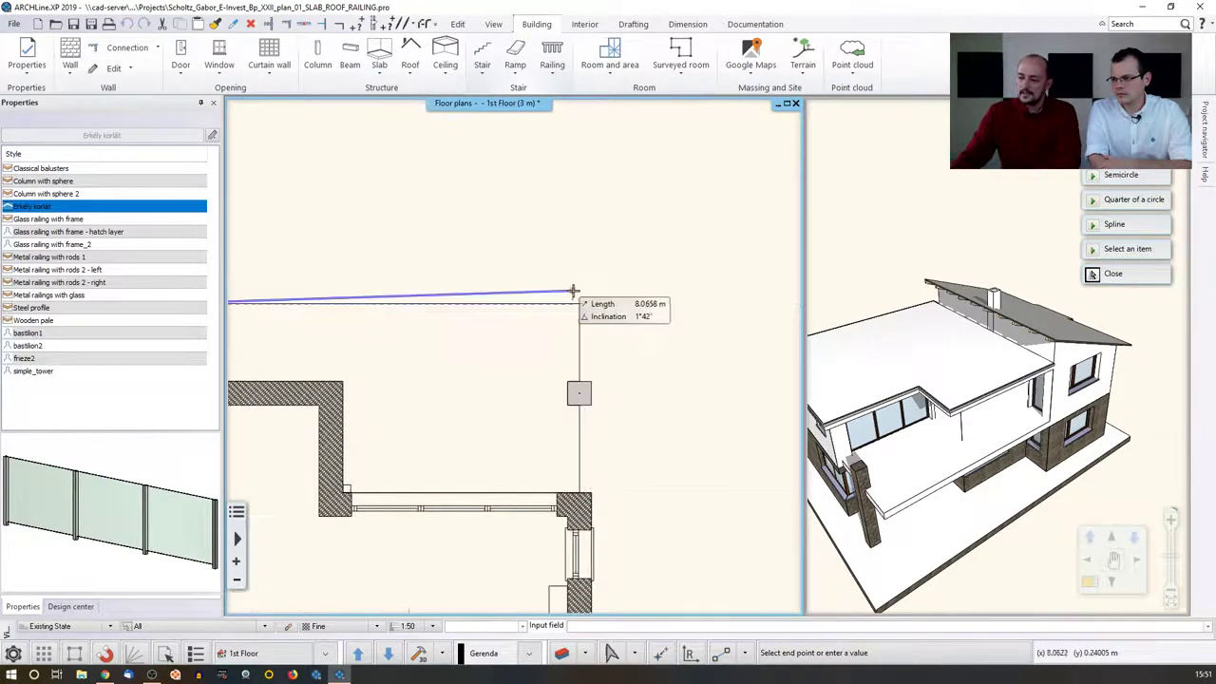
{"action": "left_click", "coordinate": [579, 300]}
{"action": "left_click", "coordinate": [579, 383]}
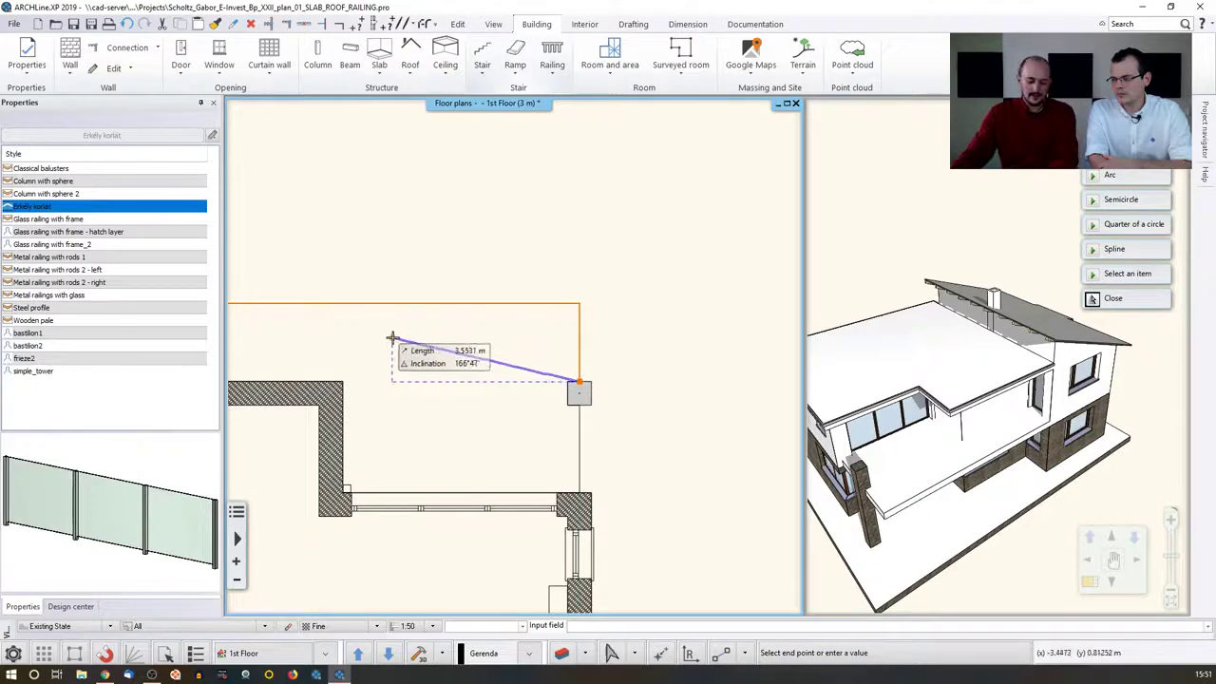
{"action": "right_click", "coordinate": [391, 338]}
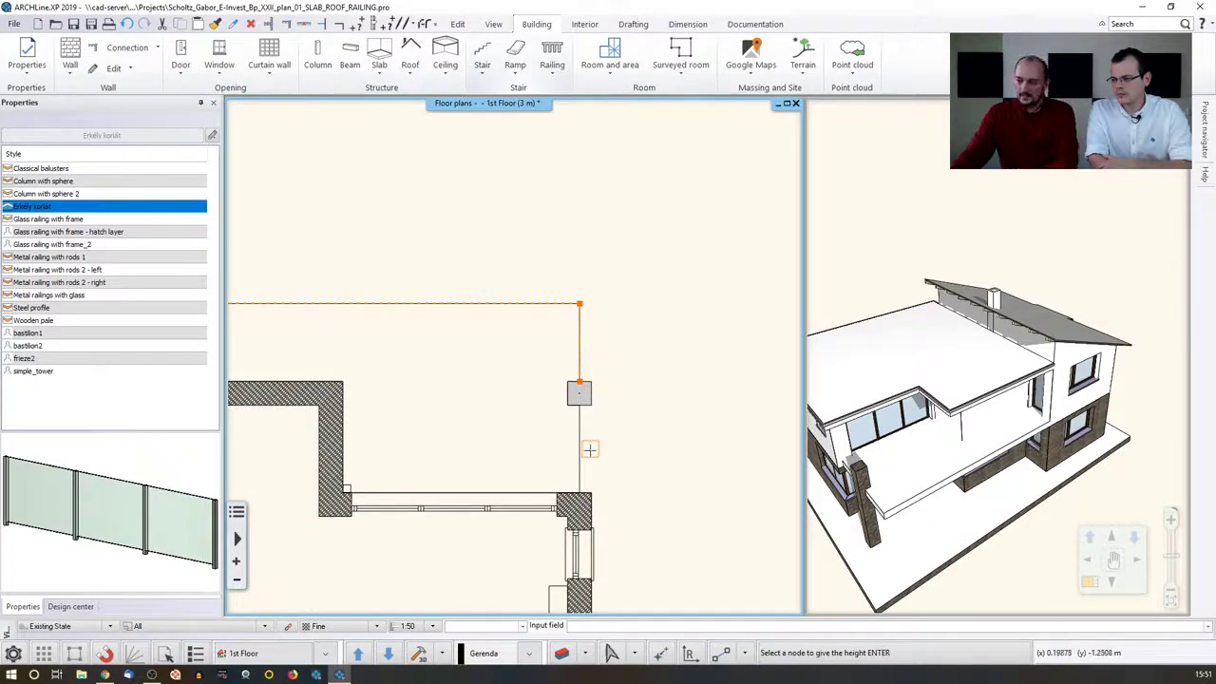
{"action": "key", "text": "Return"}
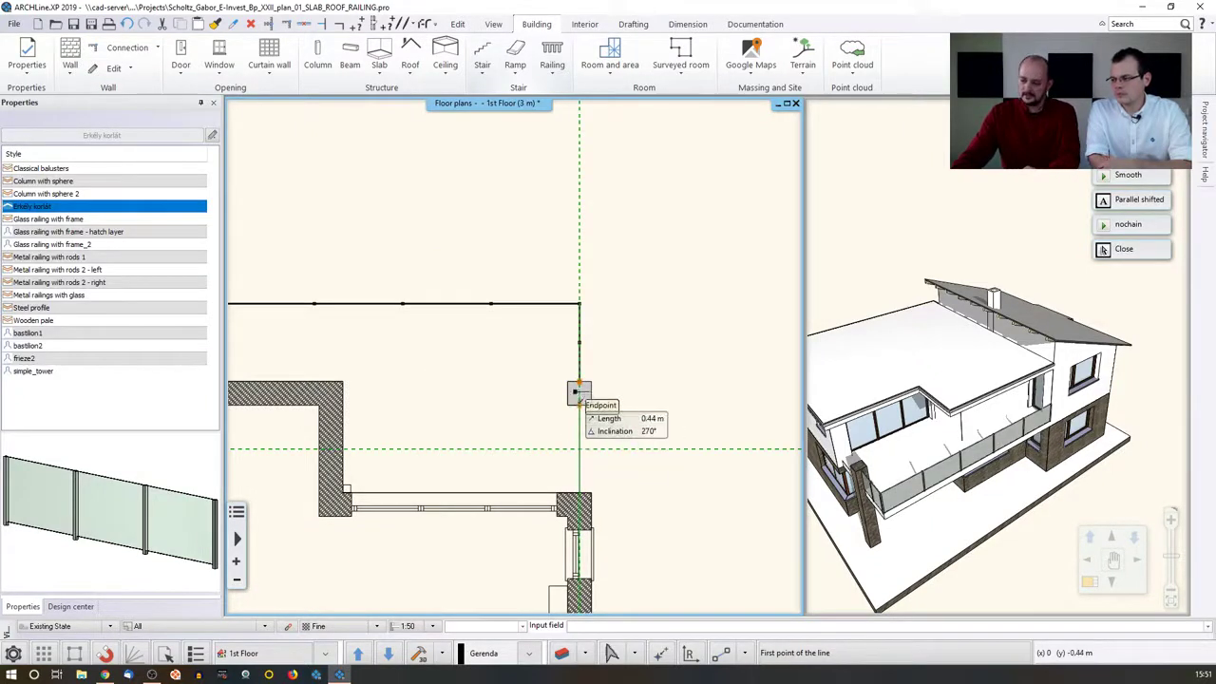
Add a second railing from the column's lower side to the house wall corner and end the Railing command.
{"action": "left_click", "coordinate": [579, 405]}
{"action": "left_click", "coordinate": [580, 492]}
{"action": "right_click", "coordinate": [497, 438]}
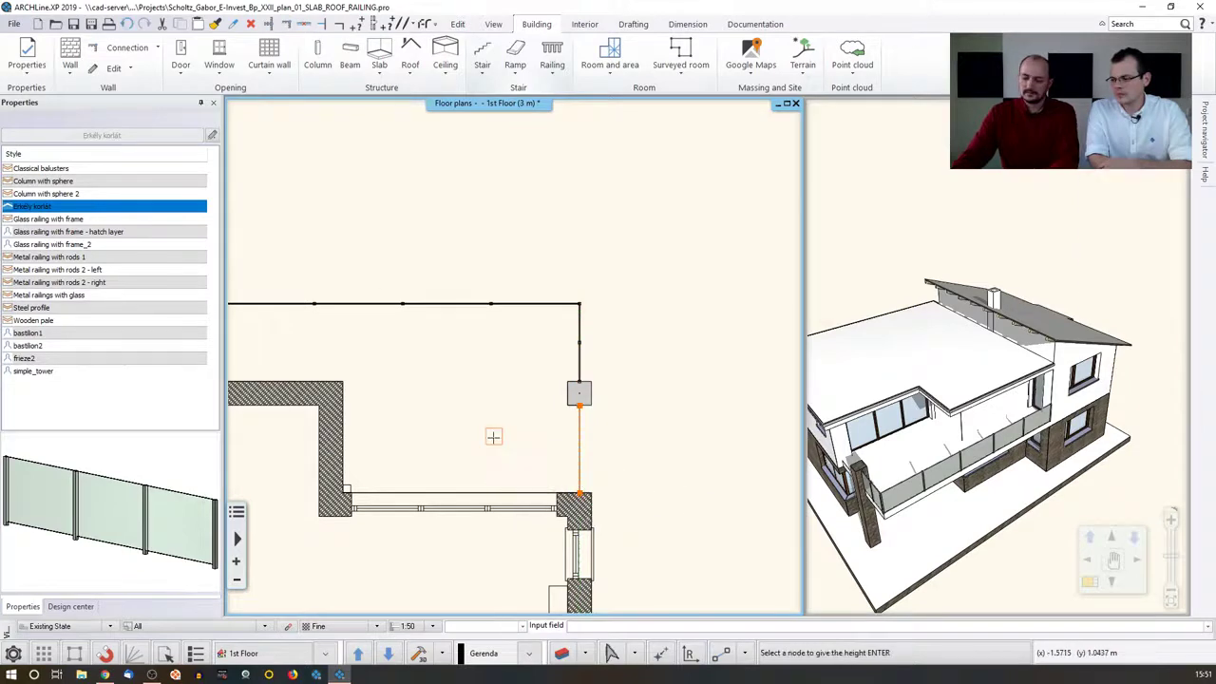
{"action": "key", "text": "Return"}
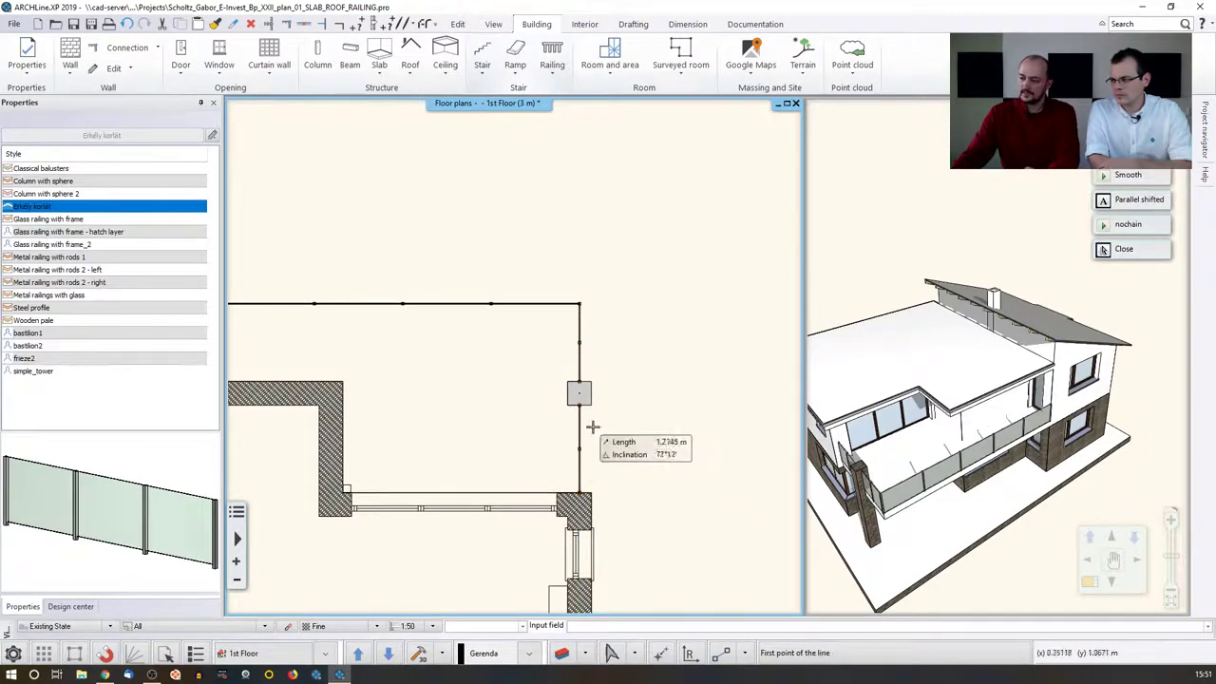
{"action": "key", "text": "Escape"}
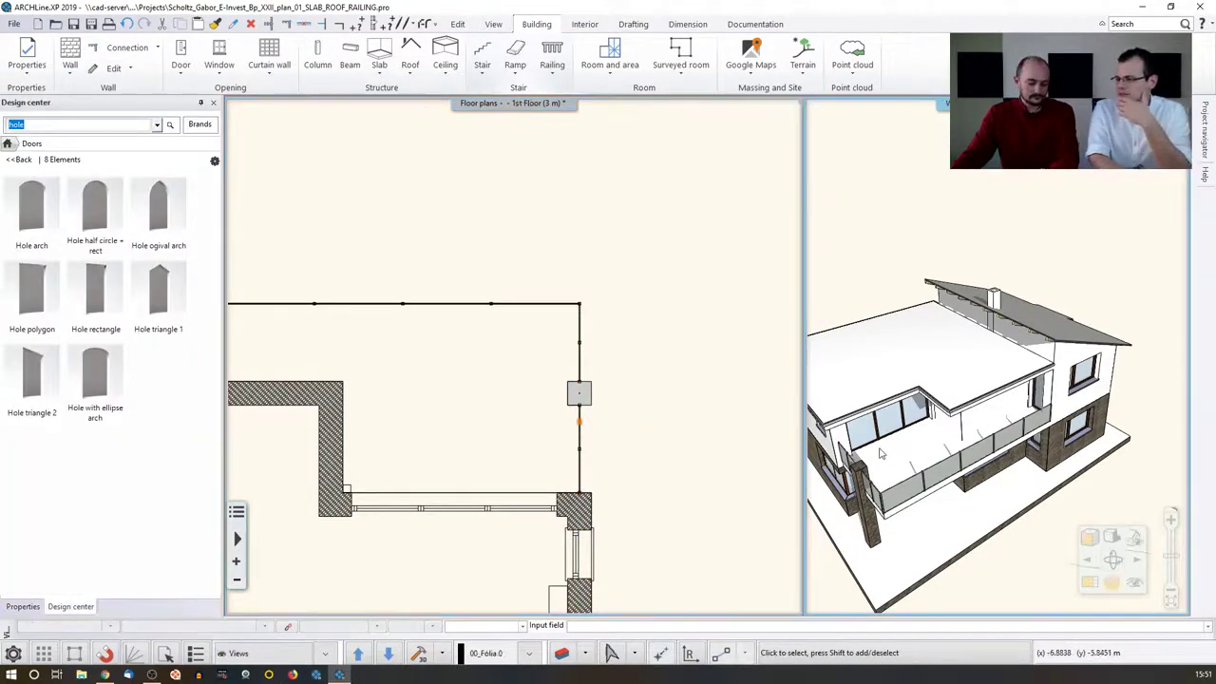
Turn off the balusters by big steps for the short terrace railing between the column and the house wall corner.
{"action": "middle_click_drag", "start_coordinate": [884, 453], "coordinate": [946, 405]}
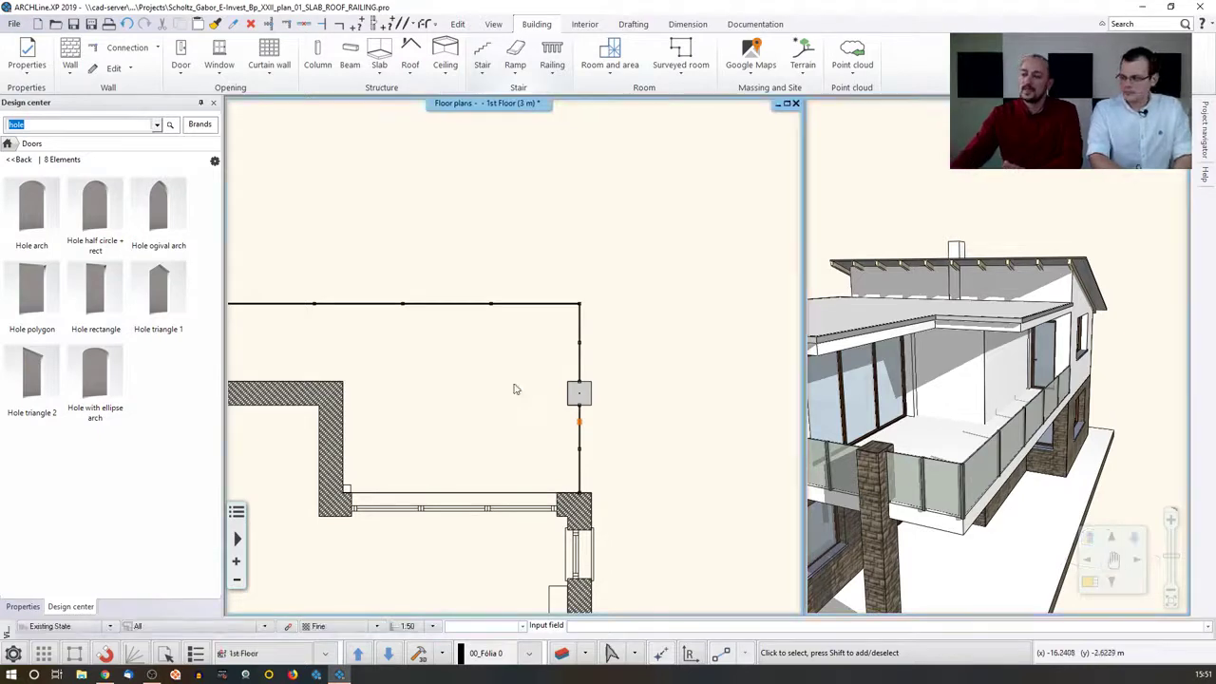
{"action": "scroll", "coordinate": [564, 434], "scroll_direction": "up", "scroll_amount": 2}
{"action": "left_click", "coordinate": [561, 428]}
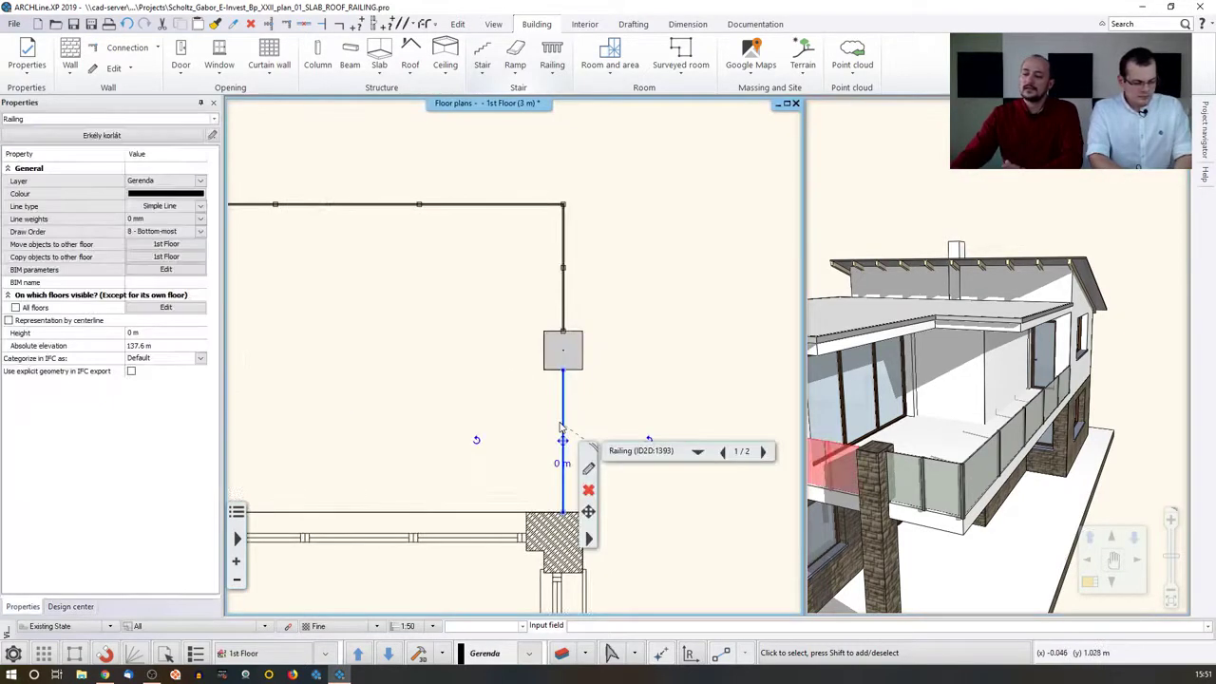
{"action": "left_click", "coordinate": [590, 471]}
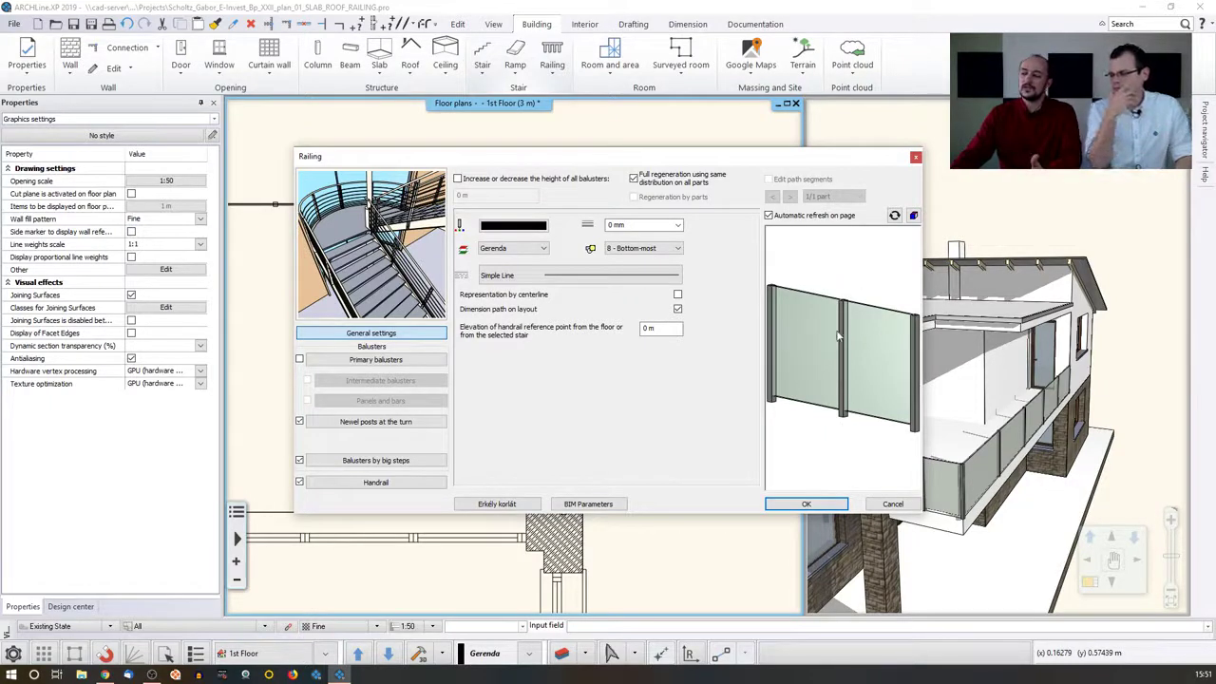
{"action": "left_click", "coordinate": [299, 461]}
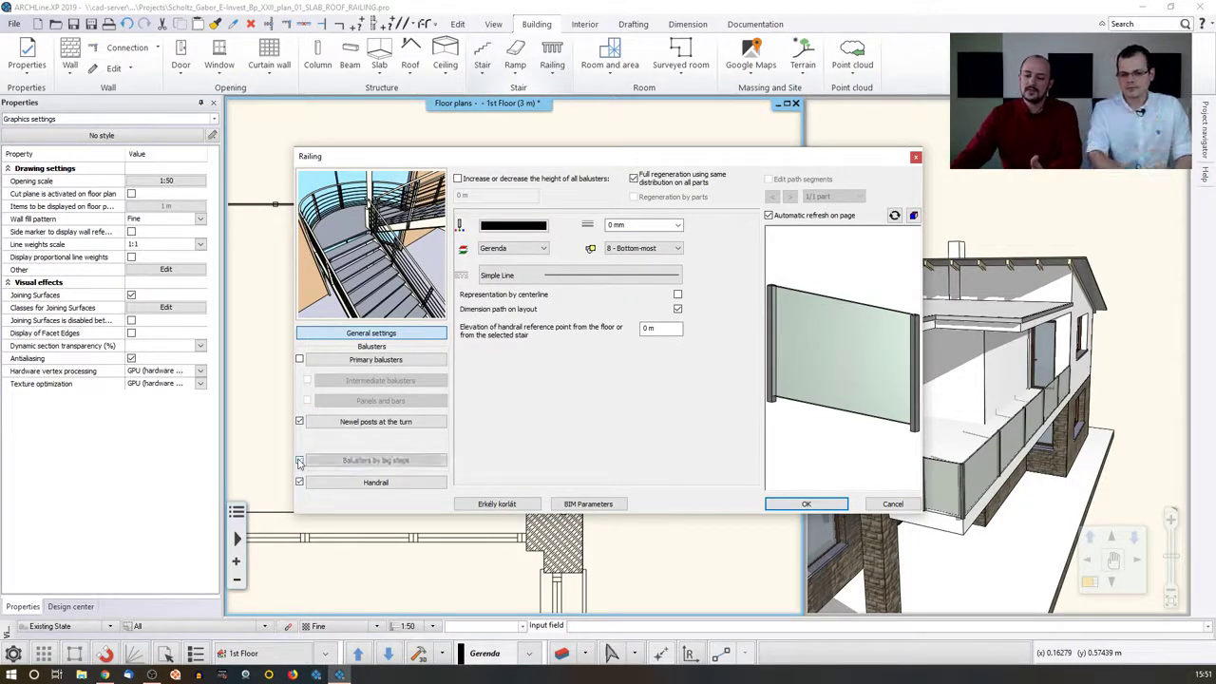
{"action": "left_click", "coordinate": [300, 460]}
{"action": "left_click", "coordinate": [300, 460]}
{"action": "left_click", "coordinate": [300, 461]}
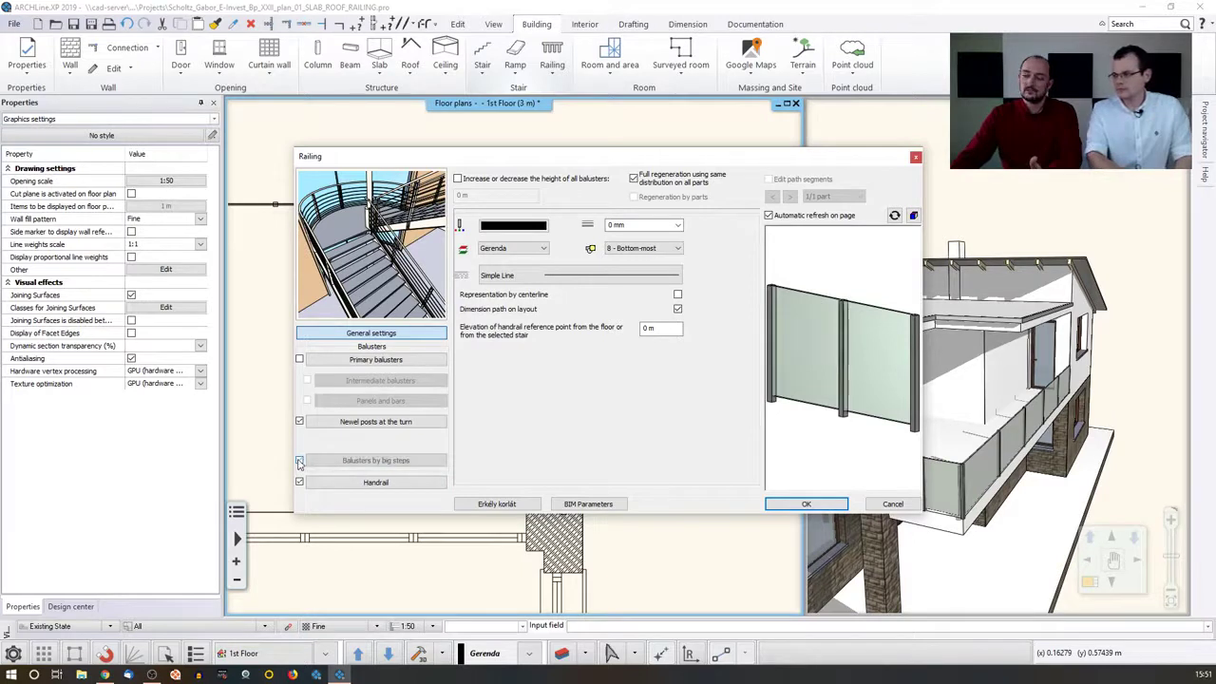
{"action": "left_click", "coordinate": [299, 461]}
{"action": "left_click", "coordinate": [300, 460]}
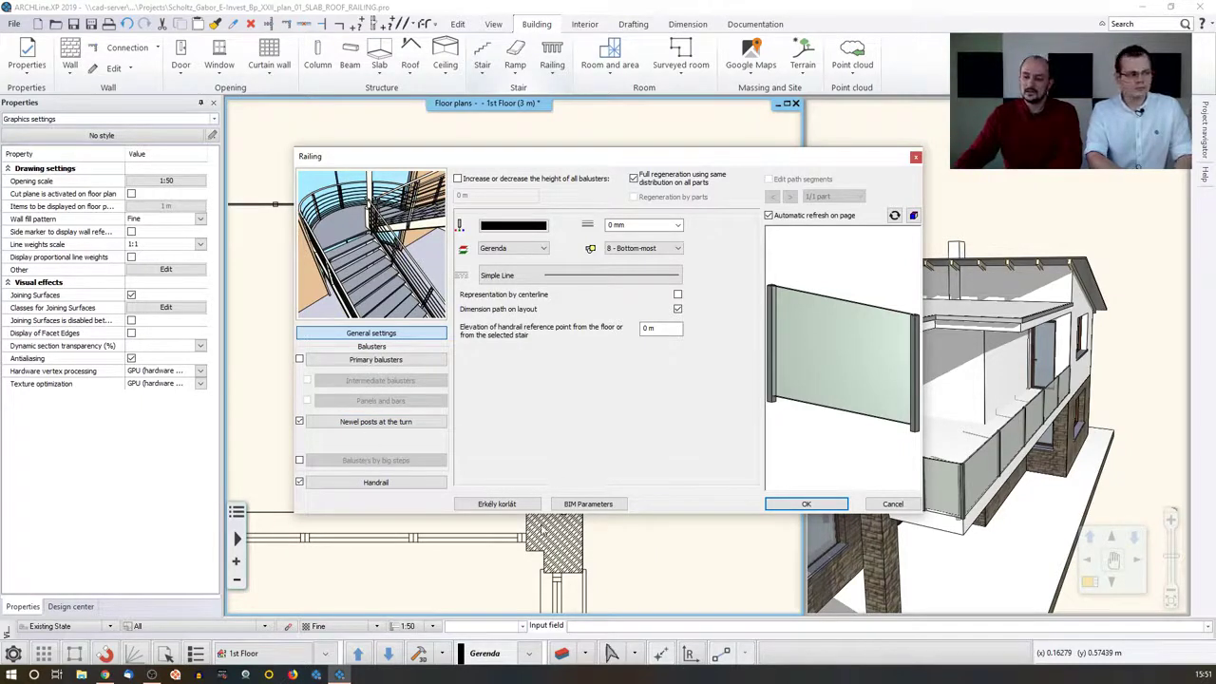
{"action": "left_click", "coordinate": [806, 504]}
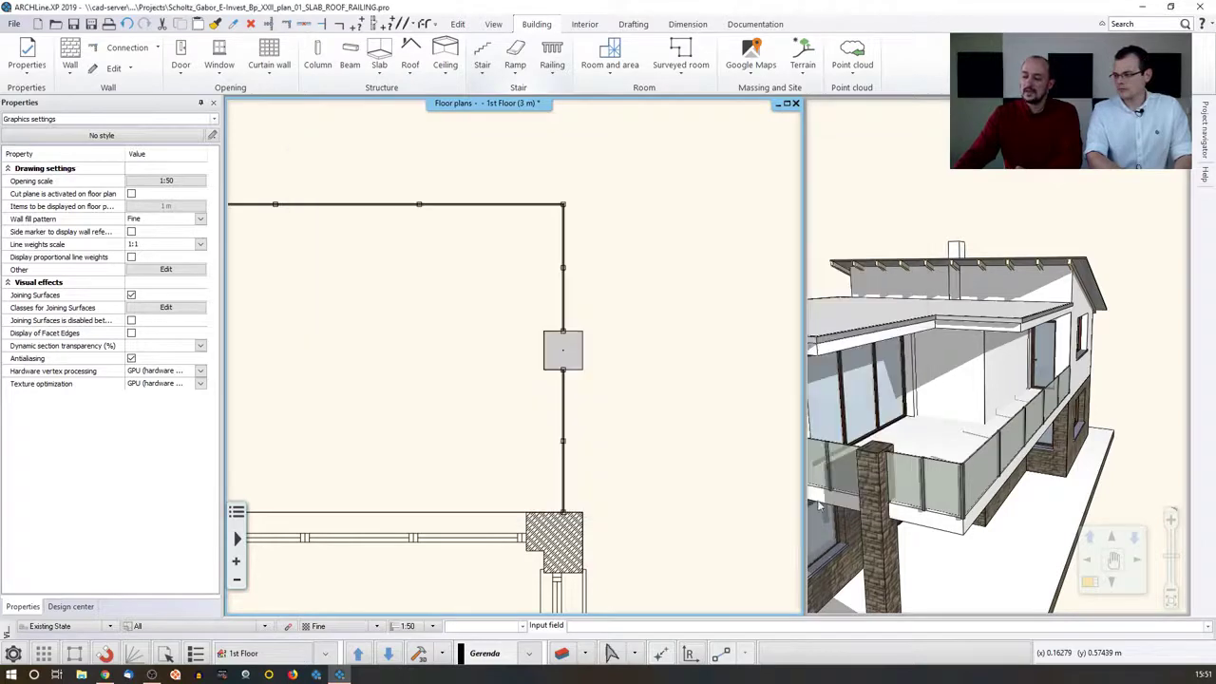
In the enlarged 3D view, turn off the balusters by big steps on the long railing's segment between the column and the outer corner.
{"action": "left_click", "coordinate": [1000, 453]}
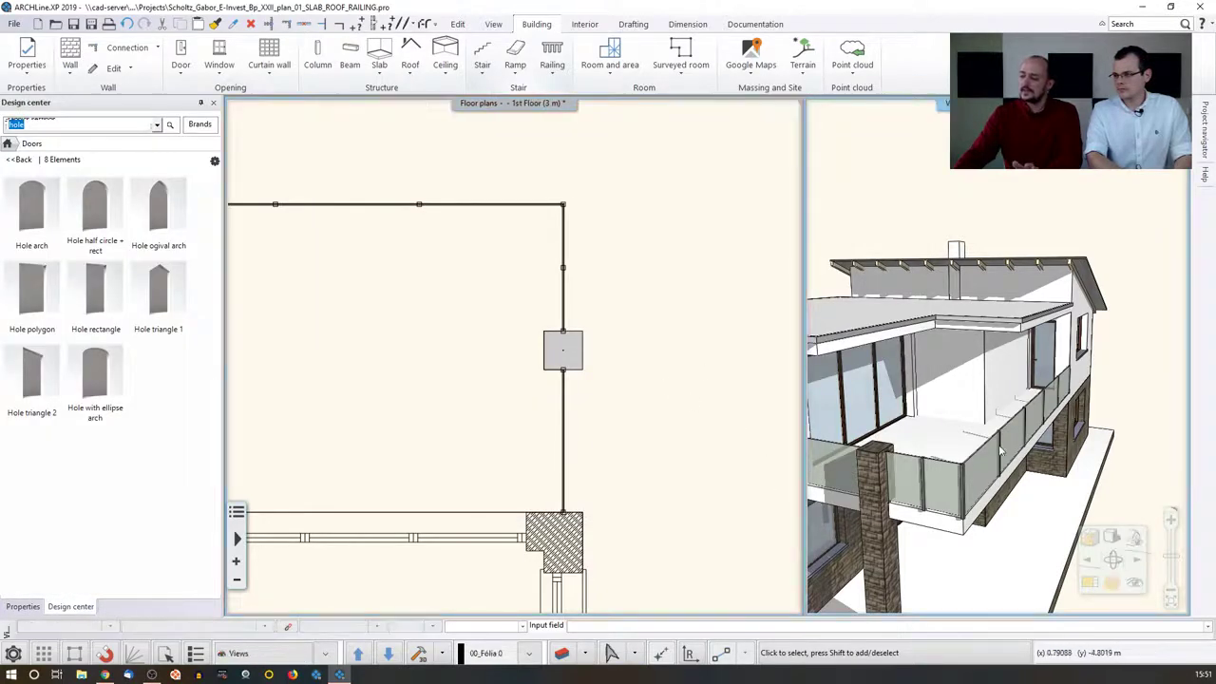
{"action": "key", "text": "space"}
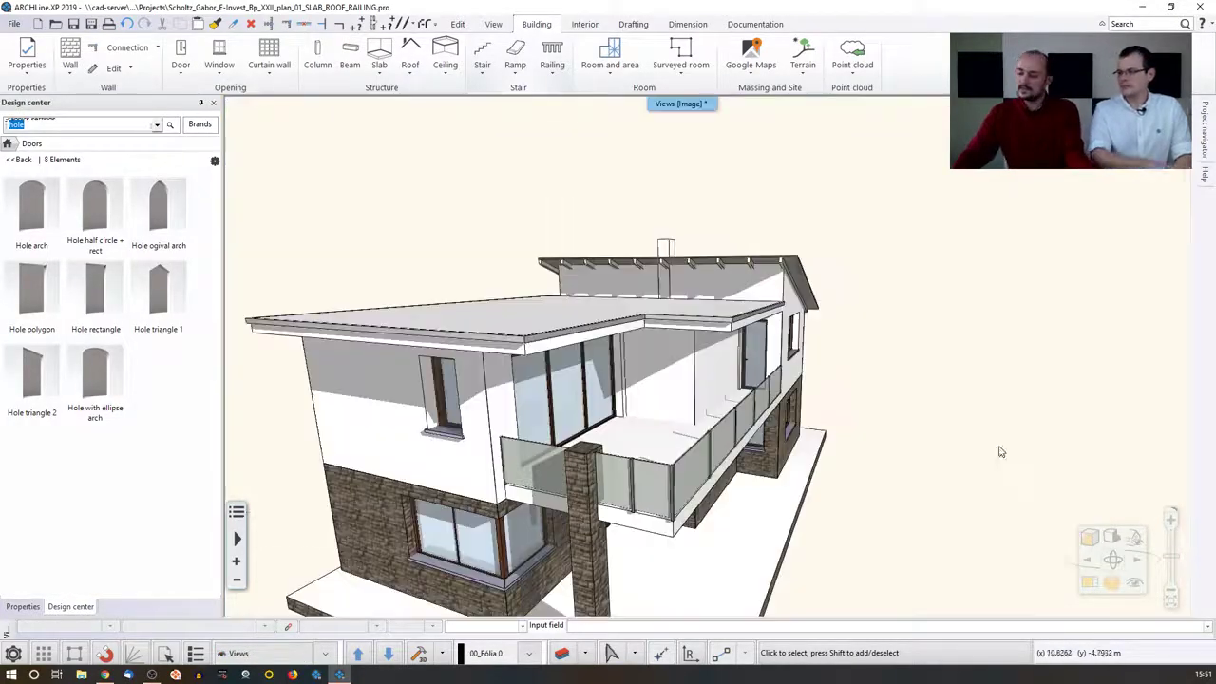
{"action": "key", "text": "space"}
{"action": "key", "text": "space"}
{"action": "key", "text": "space"}
{"action": "key", "text": "space"}
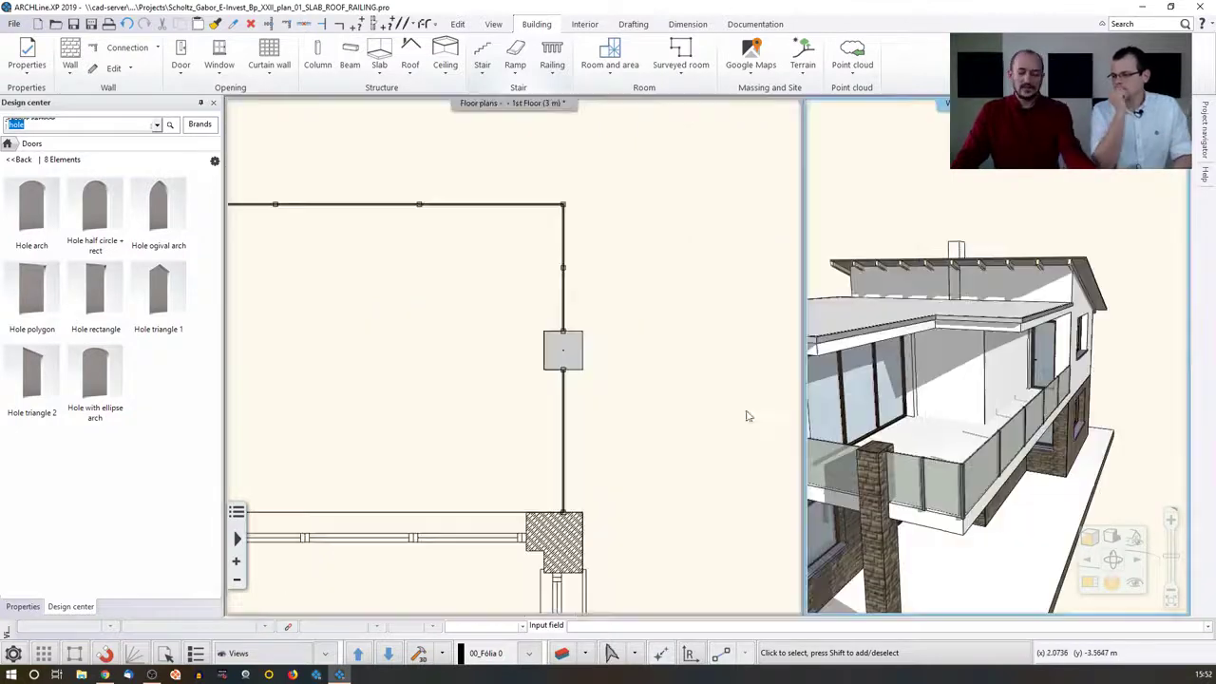
{"action": "key", "text": "space"}
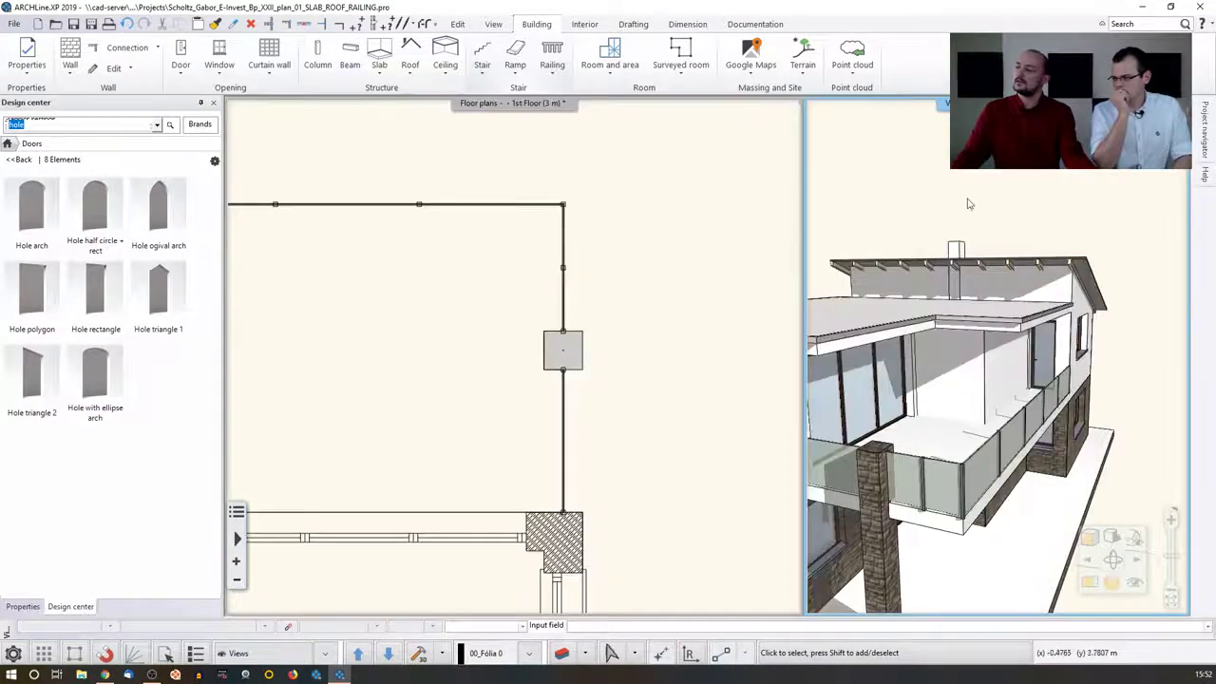
{"action": "key", "text": "space"}
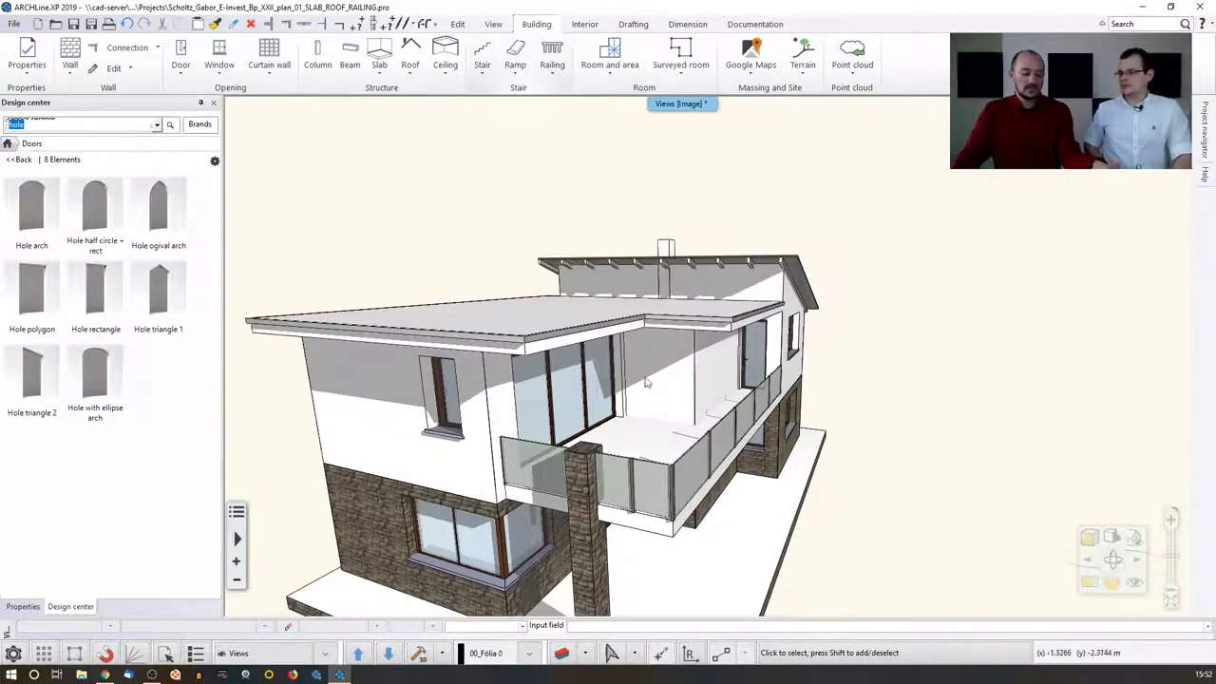
{"action": "middle_click_drag", "start_coordinate": [532, 475], "coordinate": [912, 432]}
{"action": "left_click", "coordinate": [624, 489]}
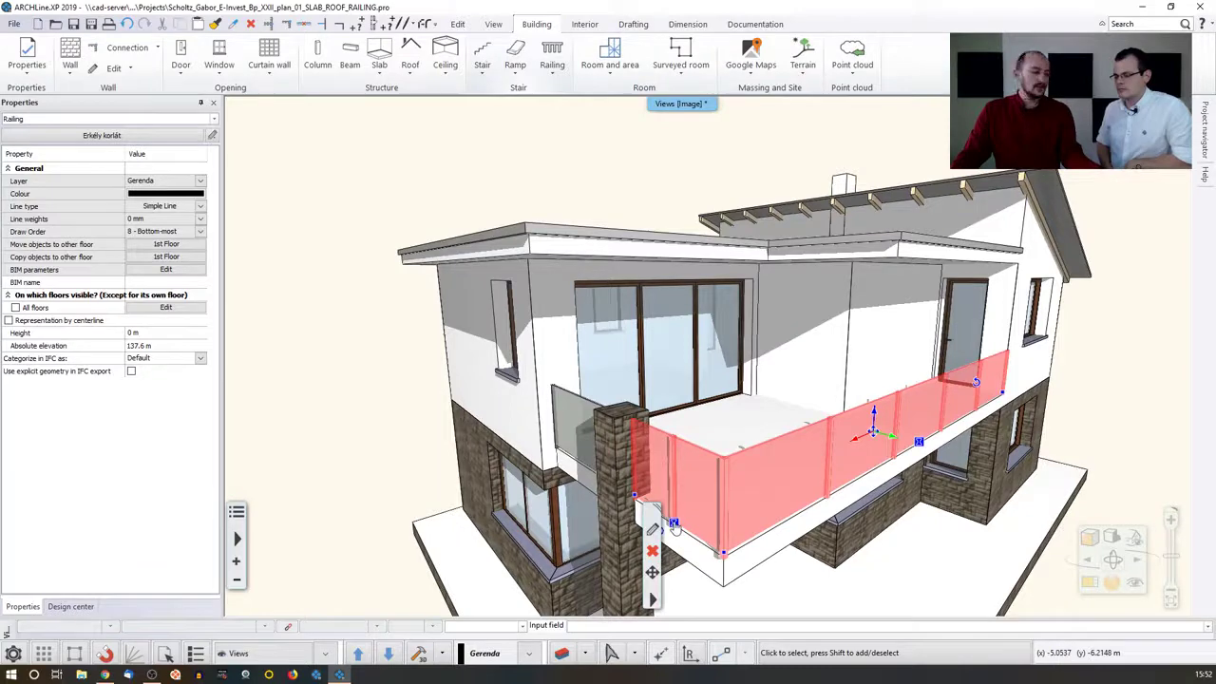
{"action": "left_click", "coordinate": [675, 526]}
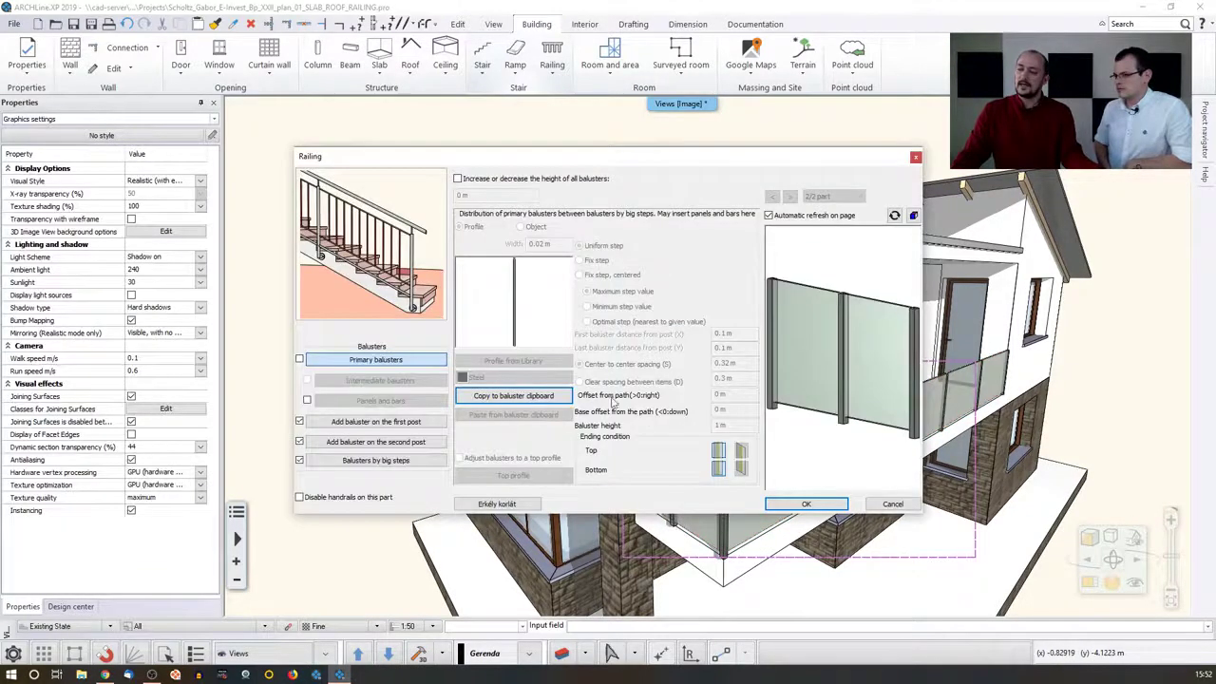
{"action": "left_click", "coordinate": [300, 461]}
{"action": "left_click", "coordinate": [806, 505]}
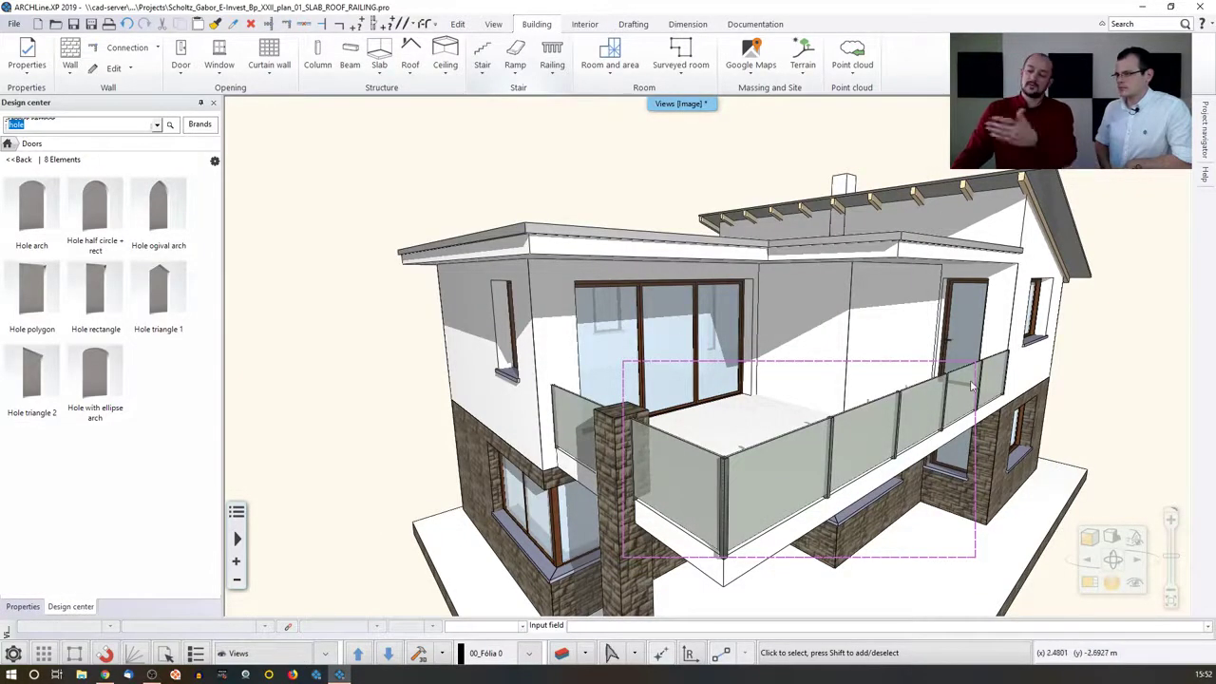
Open the project file ending in plan_03.pro, closing the current project without saving it.
{"action": "scroll", "coordinate": [366, 390], "scroll_direction": "down", "scroll_amount": 4}
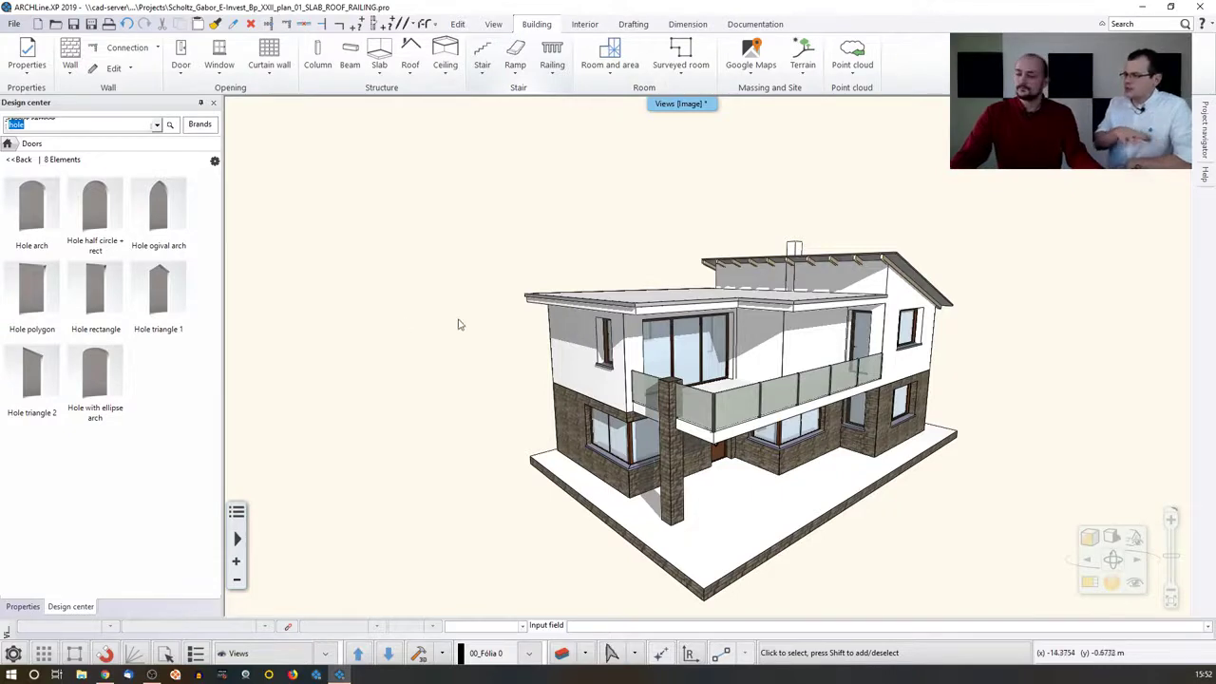
{"action": "mouse_move", "coordinate": [715, 368]}
{"action": "middle_mouse_down"}
{"action": "mouse_move", "coordinate": [724, 357]}
{"action": "mouse_move", "coordinate": [462, 323]}
{"action": "middle_mouse_up"}
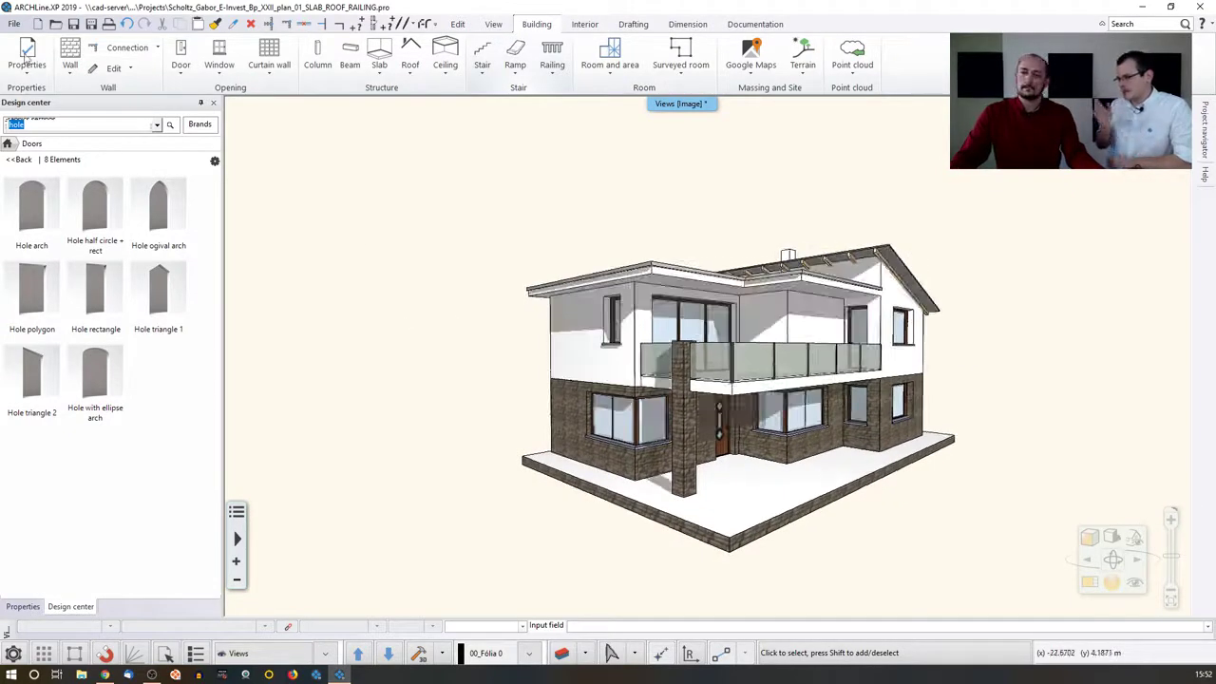
{"action": "left_click", "coordinate": [15, 23]}
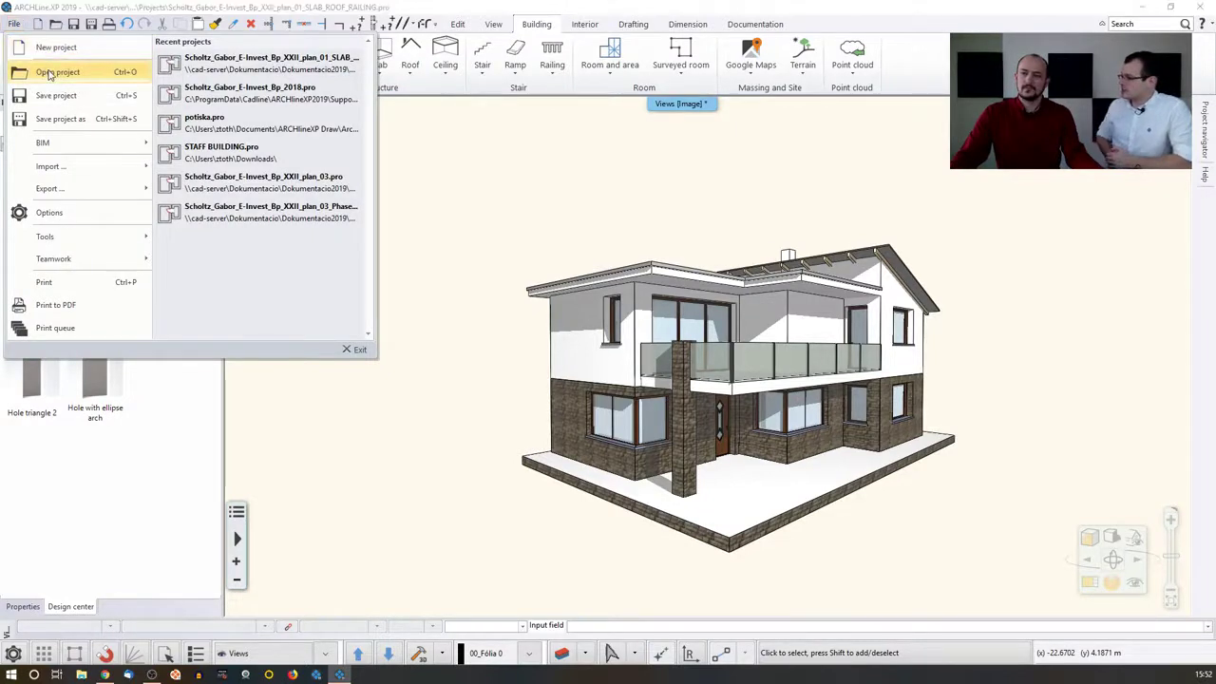
{"action": "left_click", "coordinate": [52, 71]}
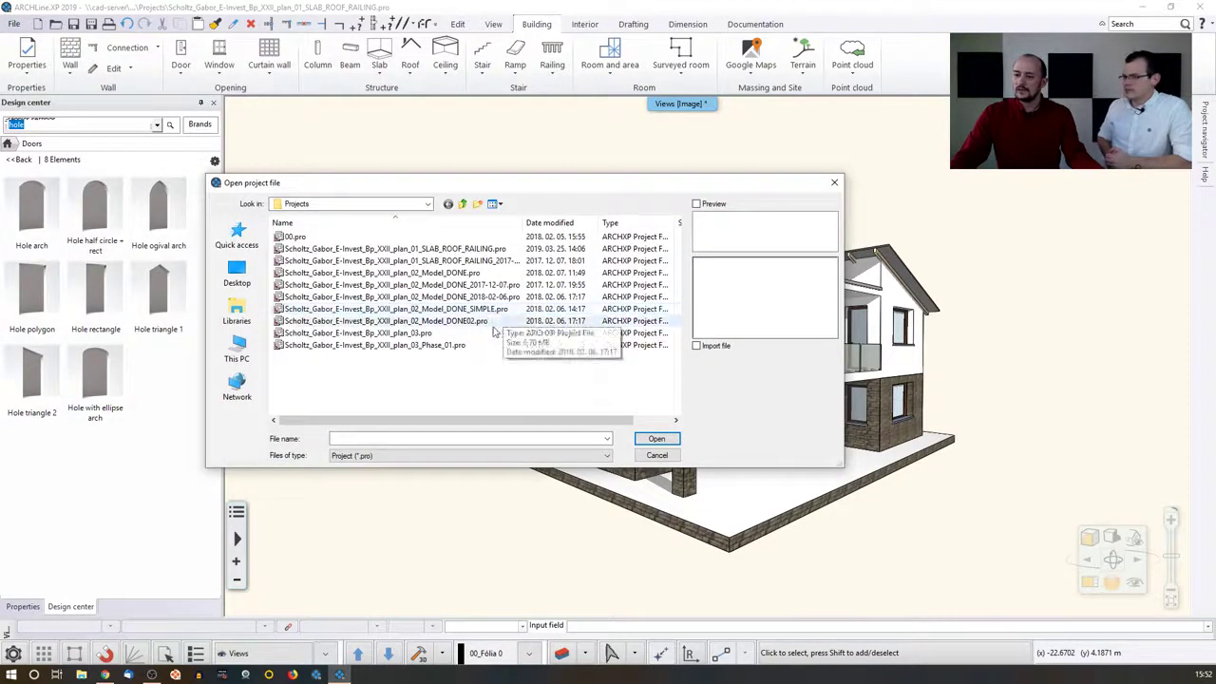
{"action": "left_click", "coordinate": [433, 335]}
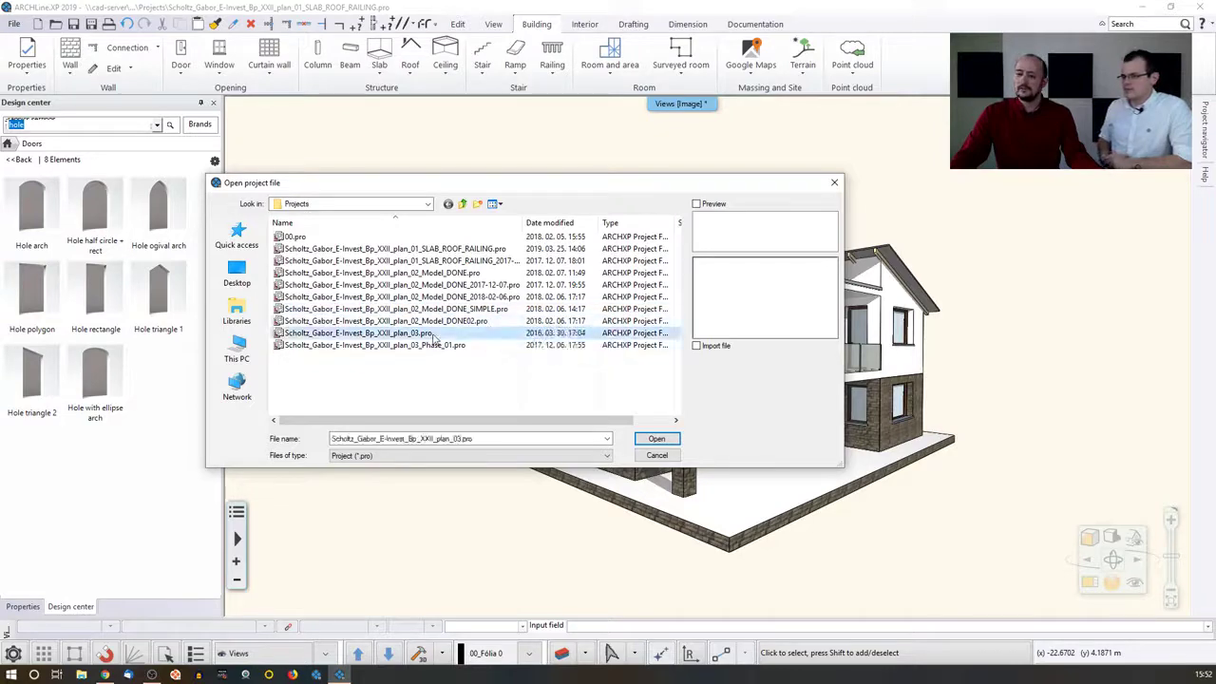
{"action": "left_click", "coordinate": [658, 439]}
{"action": "left_click", "coordinate": [493, 496]}
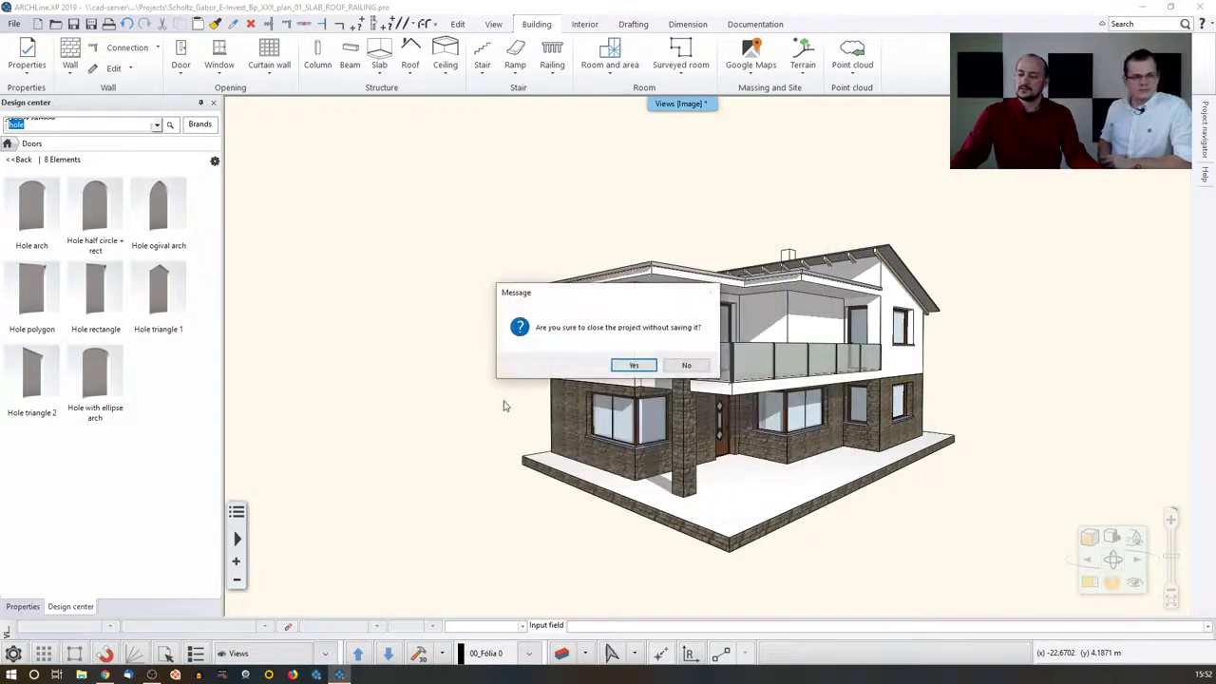
{"action": "left_click", "coordinate": [631, 366]}
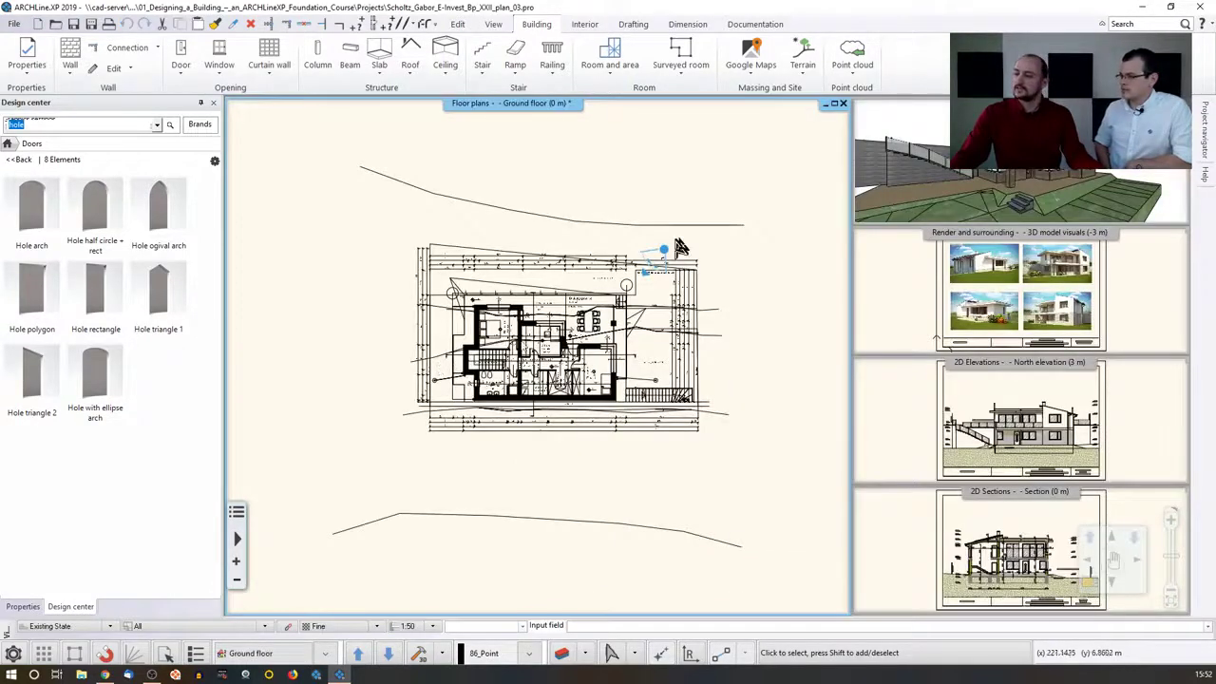
Open the project file ending in plan_02_Model_DONE_SIMPLE.pro, closing the current project without saving it.
{"action": "left_click", "coordinate": [14, 24]}
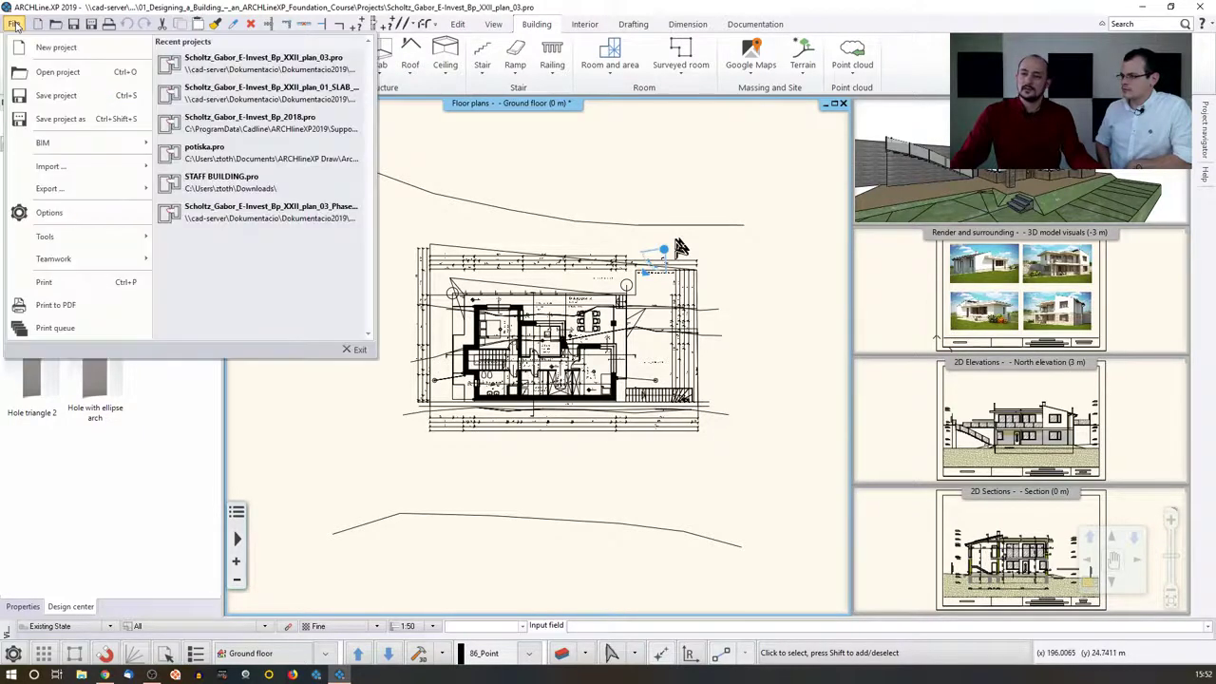
{"action": "left_click", "coordinate": [80, 75]}
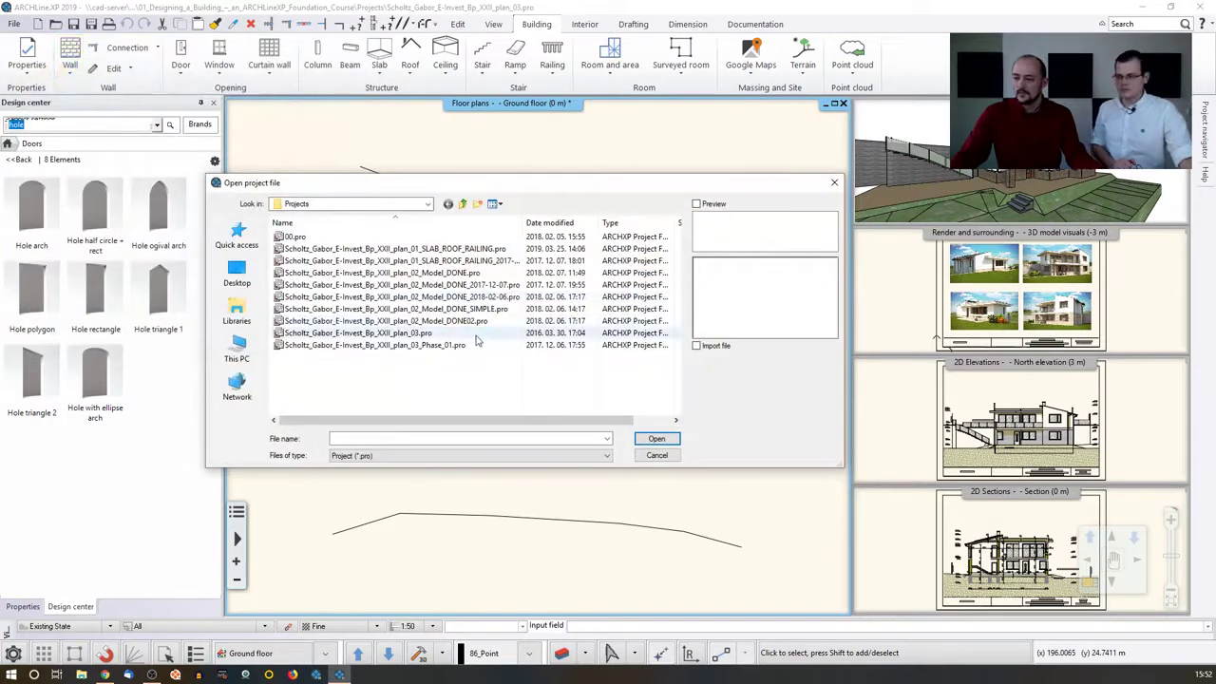
{"action": "left_click", "coordinate": [459, 322]}
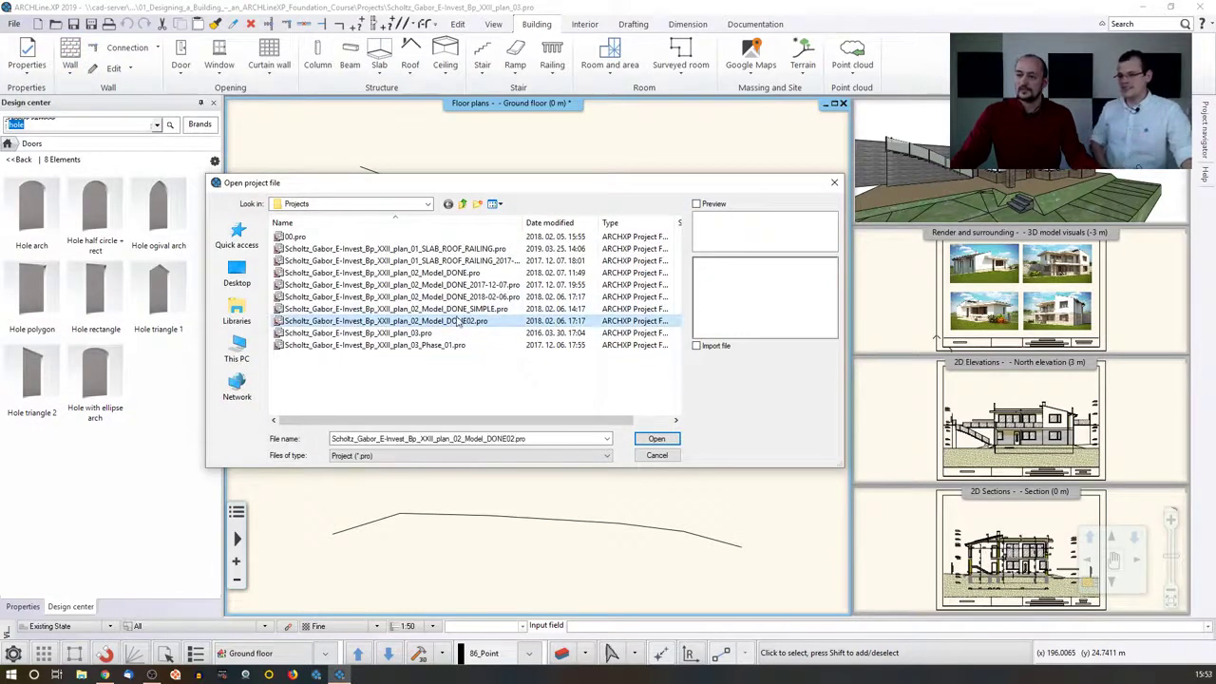
{"action": "left_click", "coordinate": [476, 309]}
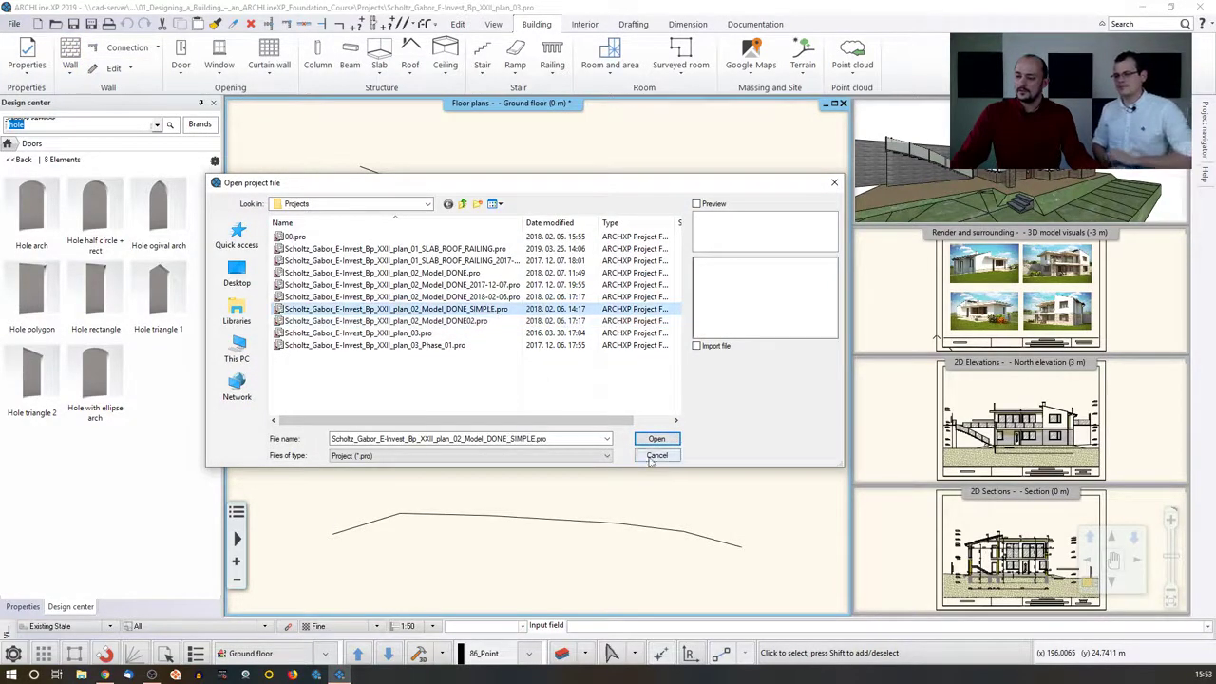
{"action": "left_click", "coordinate": [656, 439]}
{"action": "left_click", "coordinate": [500, 497]}
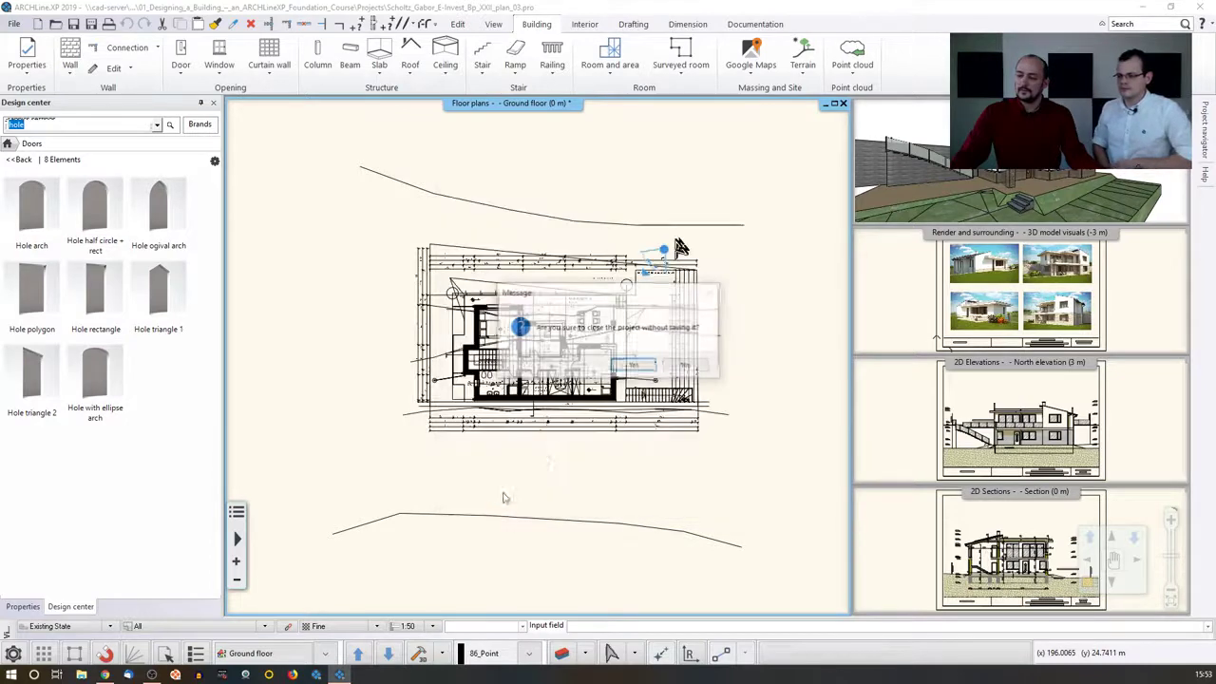
{"action": "left_click", "coordinate": [634, 366]}
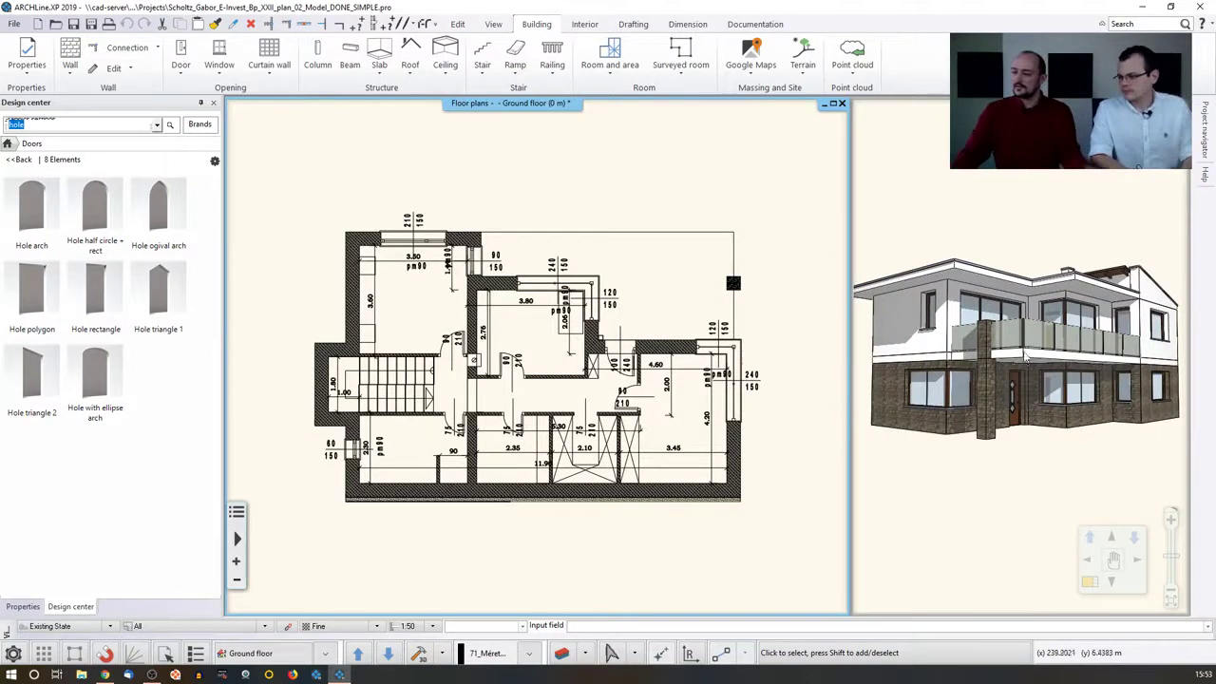
Create the North elevation view and shade it with textures, using an elevation shadow with contour lines and hatches.
{"action": "left_click_drag", "start_coordinate": [991, 355], "coordinate": [901, 375]}
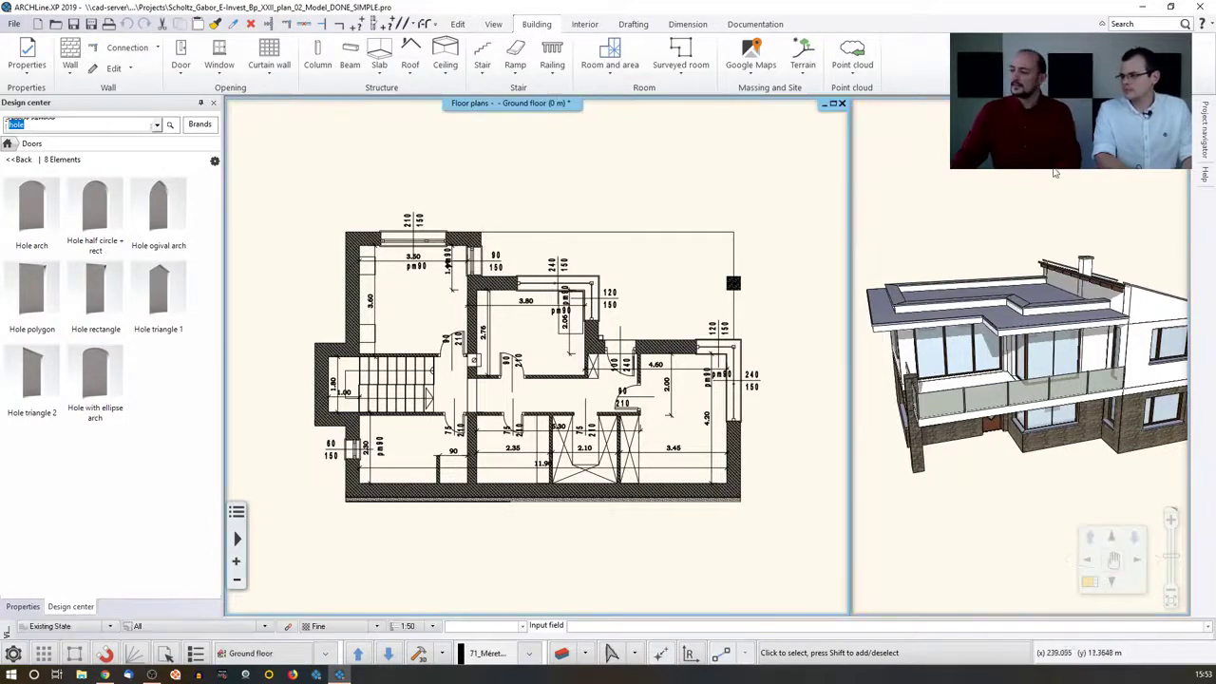
{"action": "mouse_move", "coordinate": [1207, 138]}
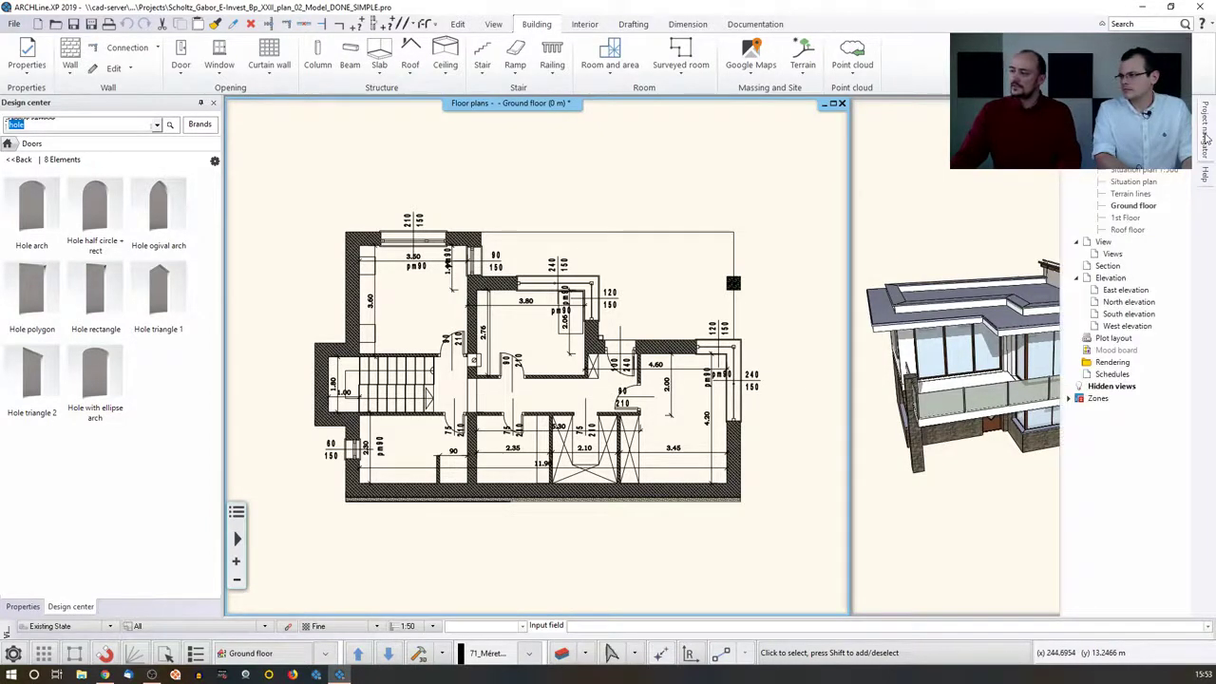
{"action": "left_click", "coordinate": [1172, 103]}
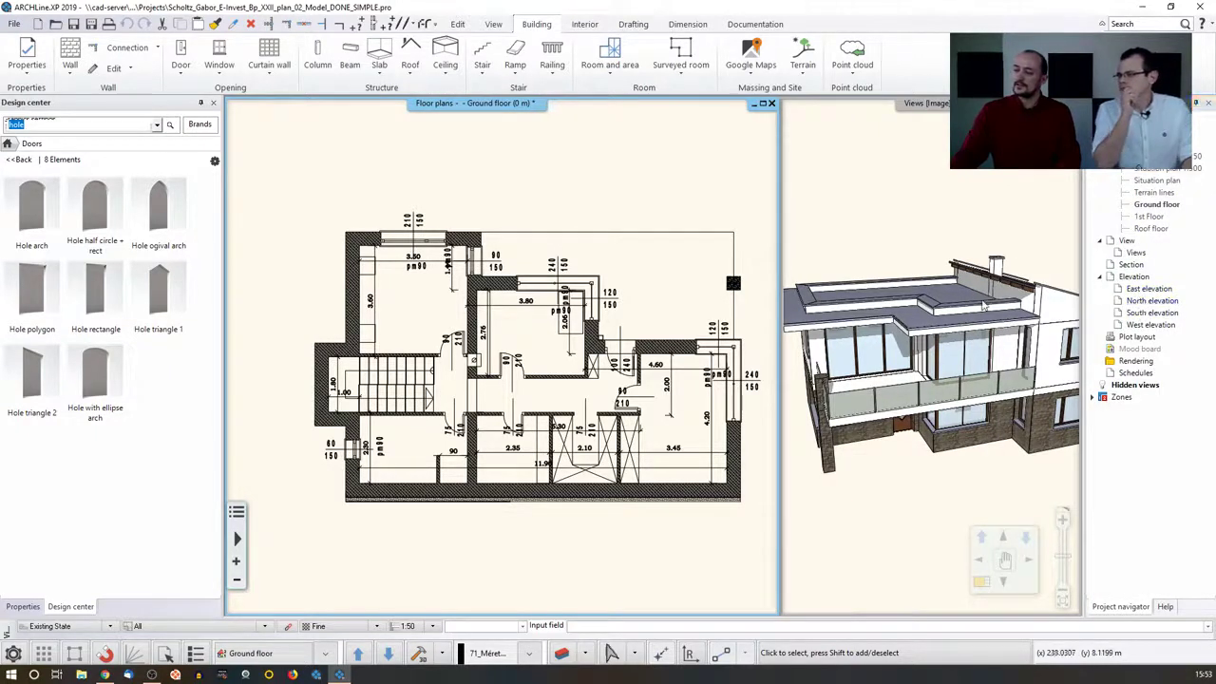
{"action": "left_click", "coordinate": [1150, 303]}
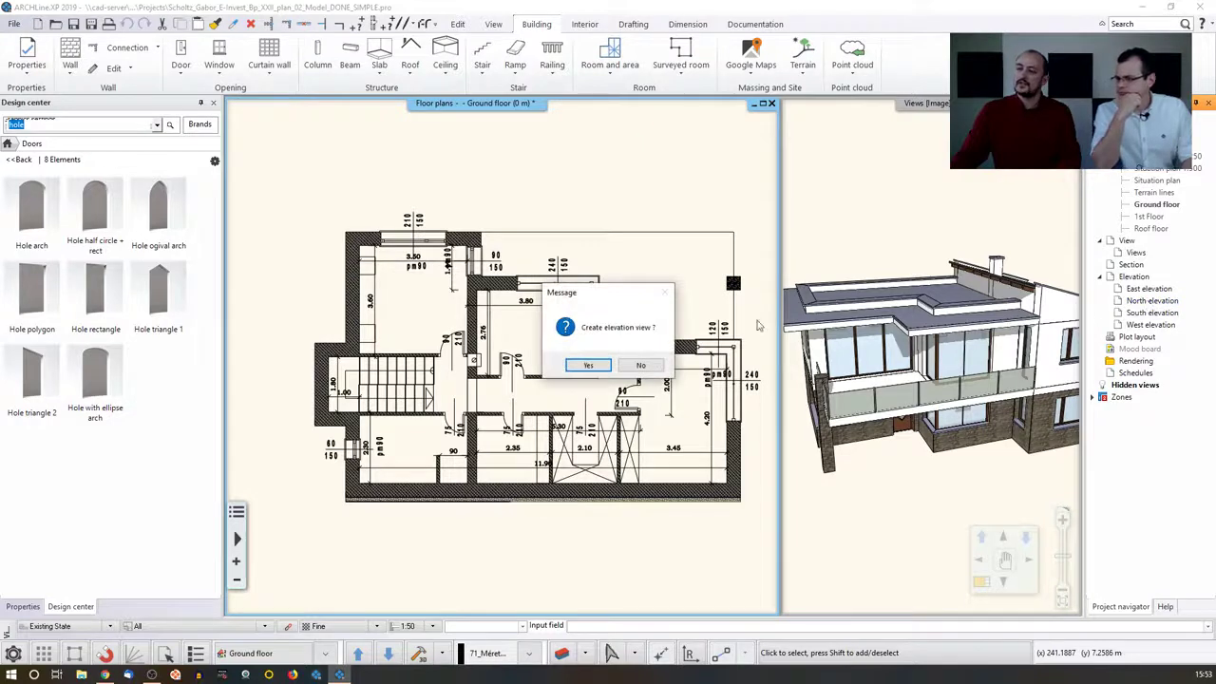
{"action": "left_click", "coordinate": [592, 369]}
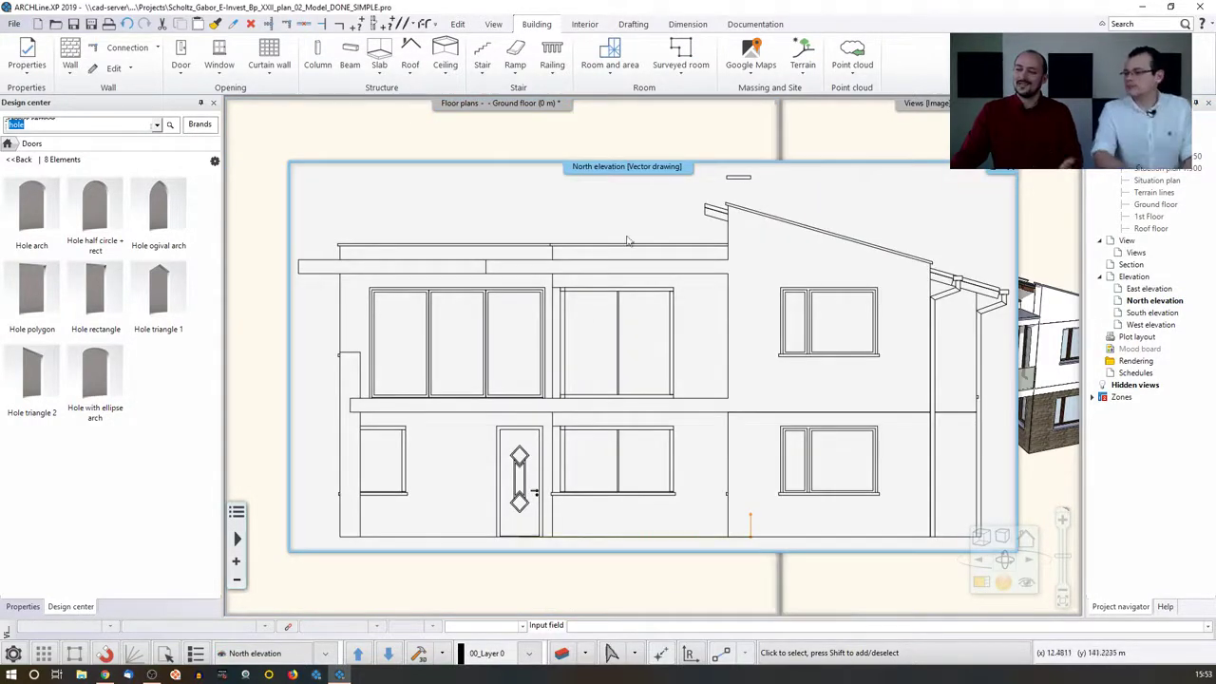
{"action": "left_click", "coordinate": [1003, 539]}
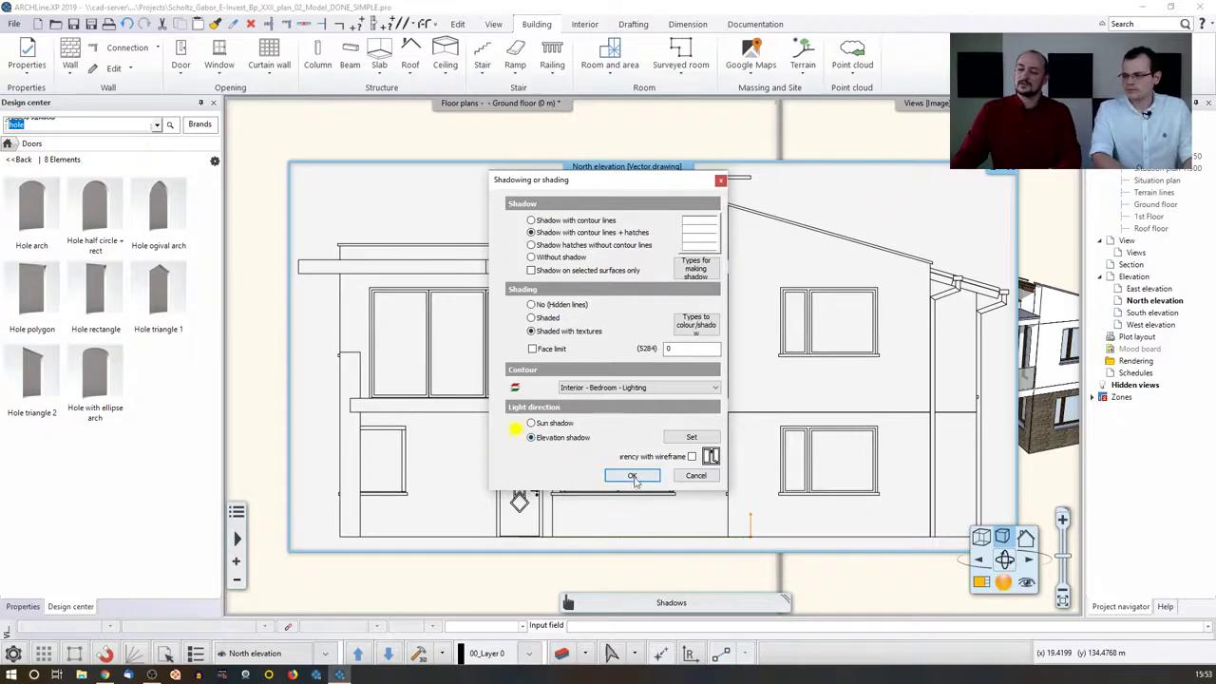
{"action": "left_click", "coordinate": [632, 475]}
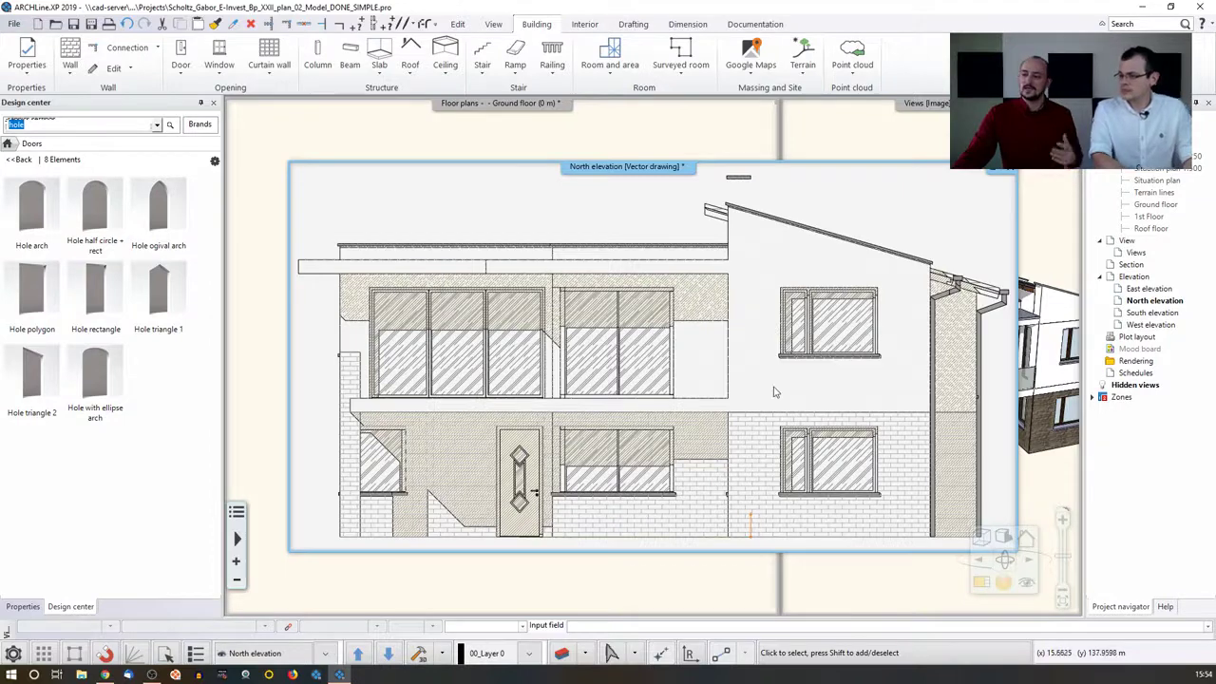
Start defining a new A section on the ground floor plan with Hatch on section enabled.
{"action": "left_click", "coordinate": [634, 138]}
{"action": "scroll", "coordinate": [617, 282], "scroll_direction": "down", "scroll_amount": 2}
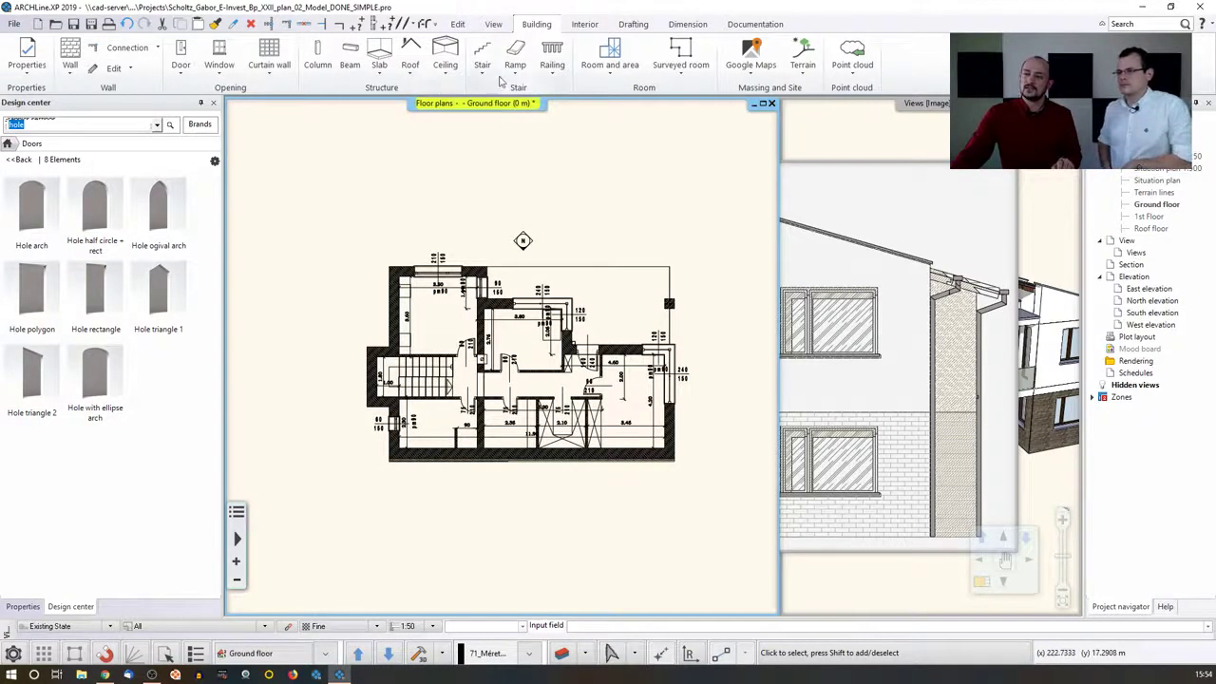
{"action": "left_click", "coordinate": [755, 24]}
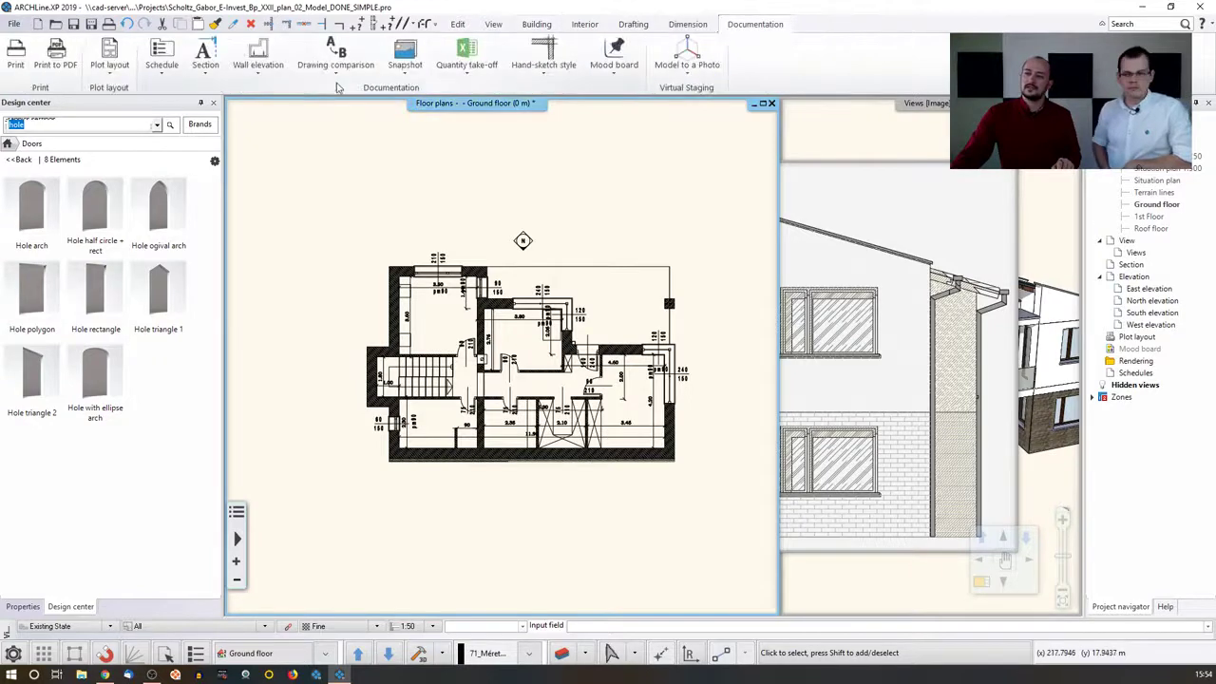
{"action": "left_click", "coordinate": [209, 69]}
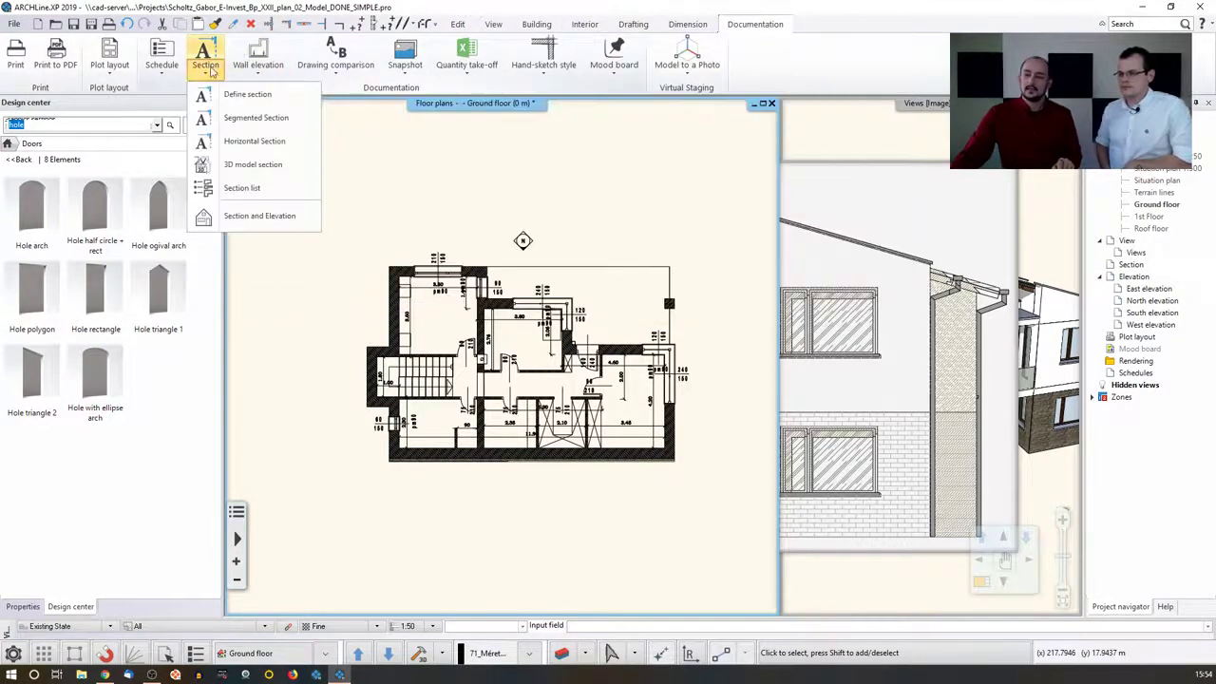
{"action": "left_click", "coordinate": [267, 99]}
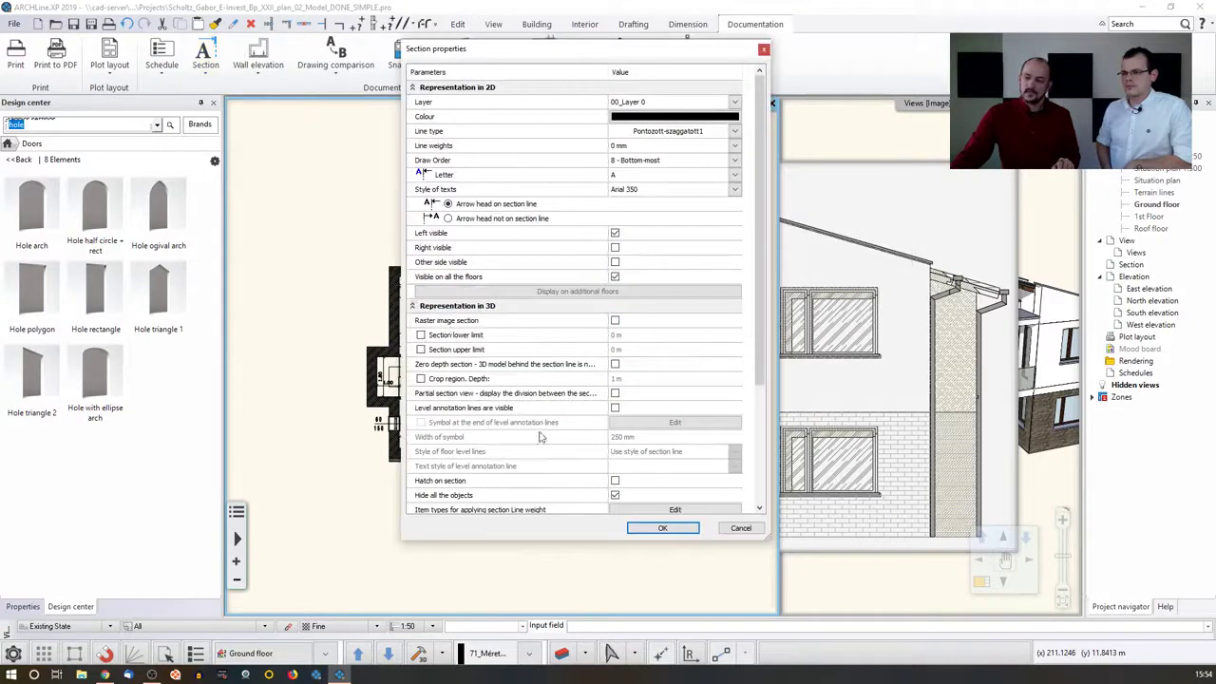
{"action": "left_click", "coordinate": [614, 481]}
{"action": "left_click", "coordinate": [663, 528]}
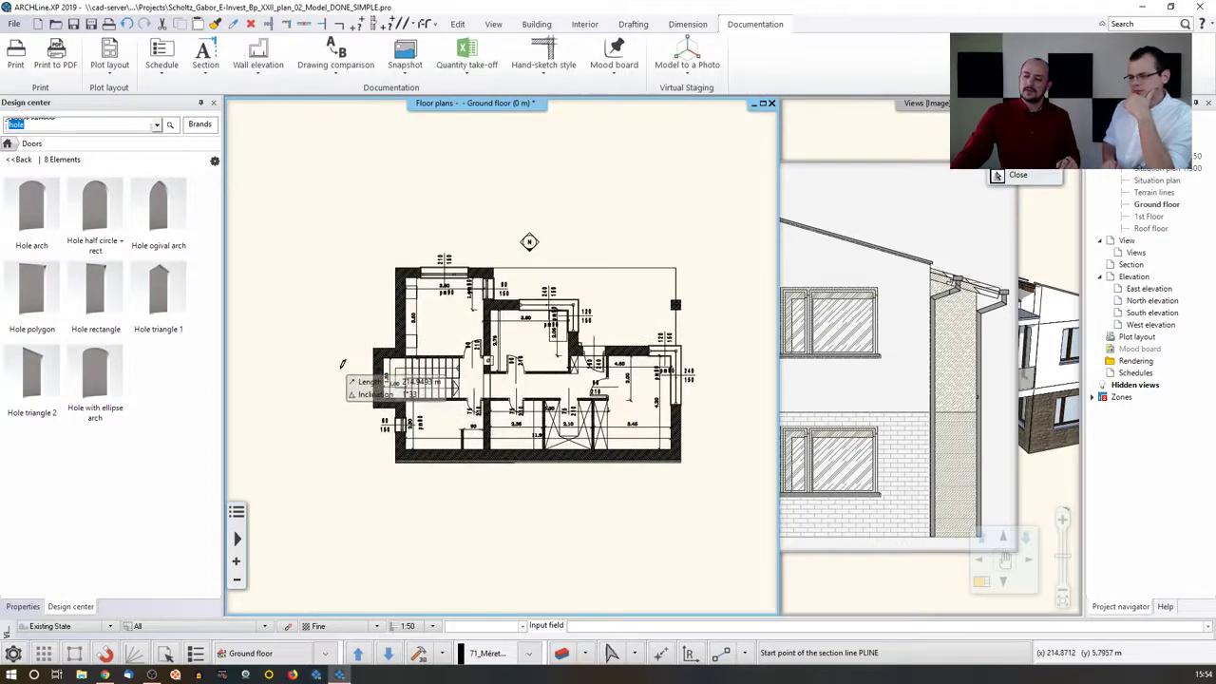
Draw a horizontal section line about 16.9 m long across the house through the staircase, looking toward the entrance side, and create its view.
{"action": "left_click", "coordinate": [339, 364]}
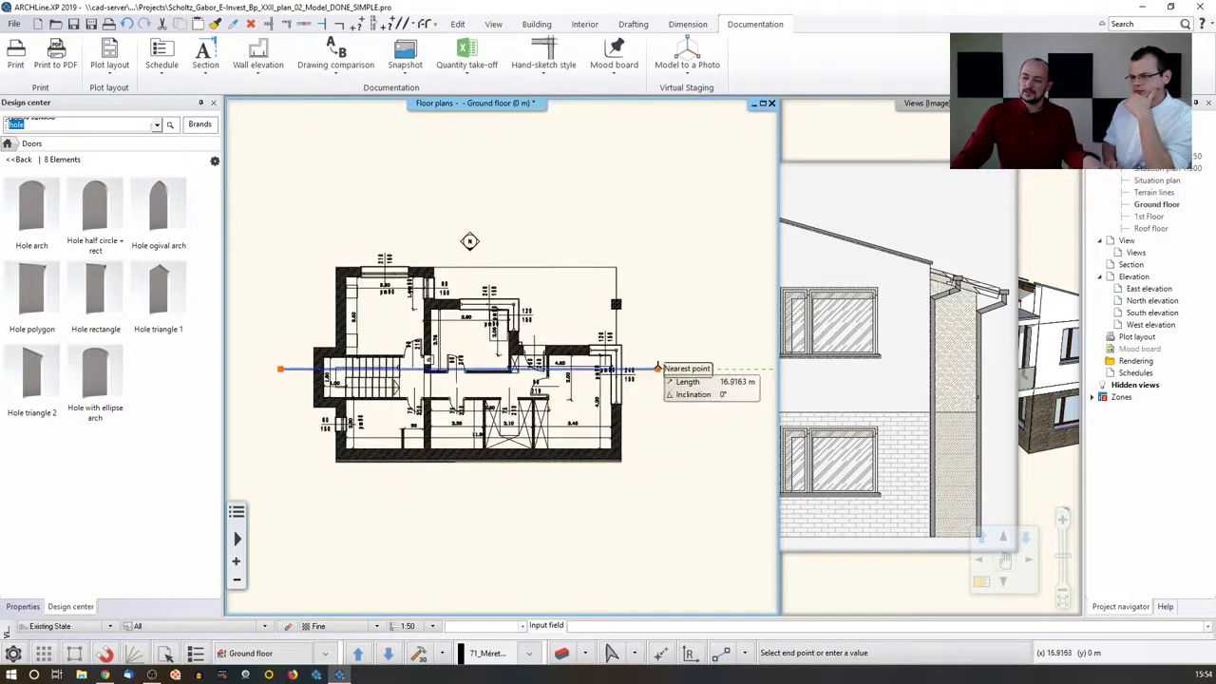
{"action": "left_click", "coordinate": [658, 367]}
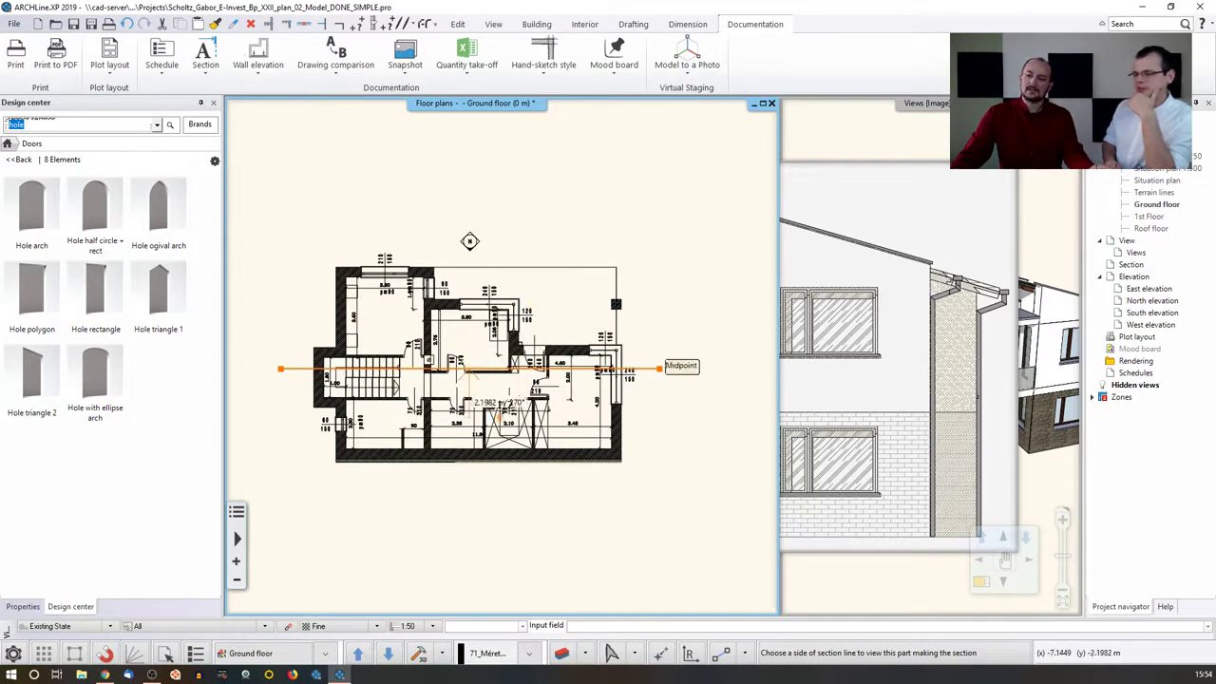
{"action": "left_click", "coordinate": [504, 411]}
{"action": "left_click", "coordinate": [599, 366]}
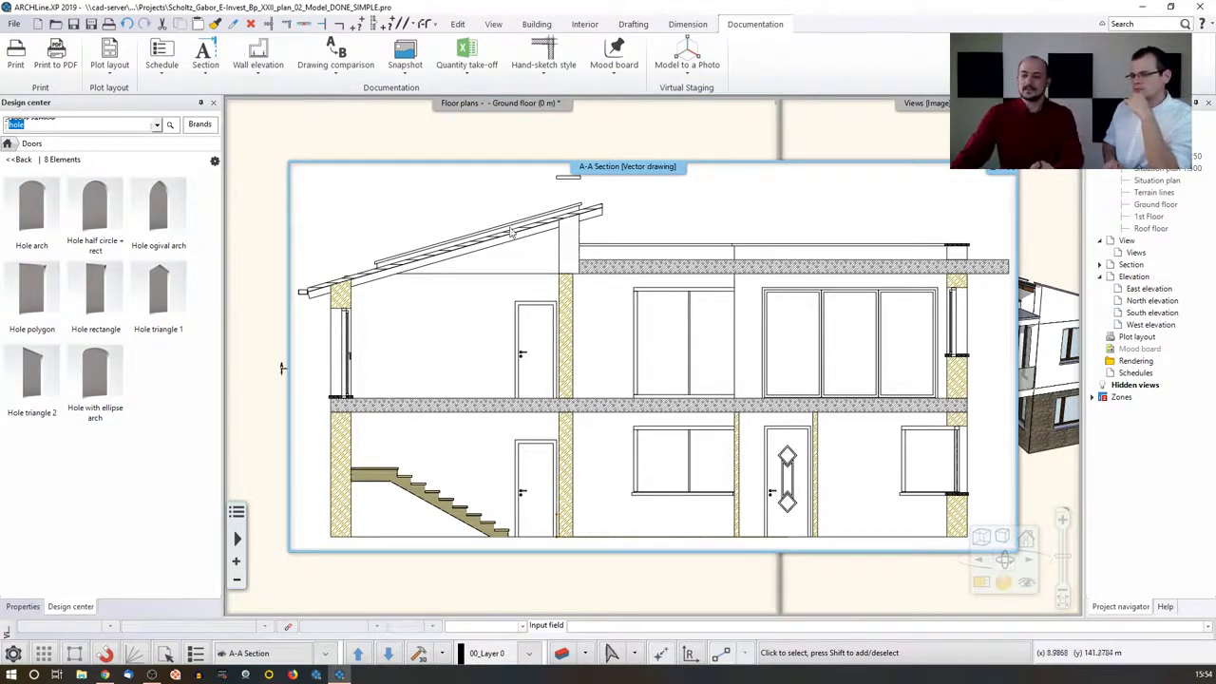
Insert a node in the ground floor plan's section line beside the end of the staircase.
{"action": "left_click", "coordinate": [442, 152]}
{"action": "scroll", "coordinate": [458, 228], "scroll_direction": "up", "scroll_amount": 5}
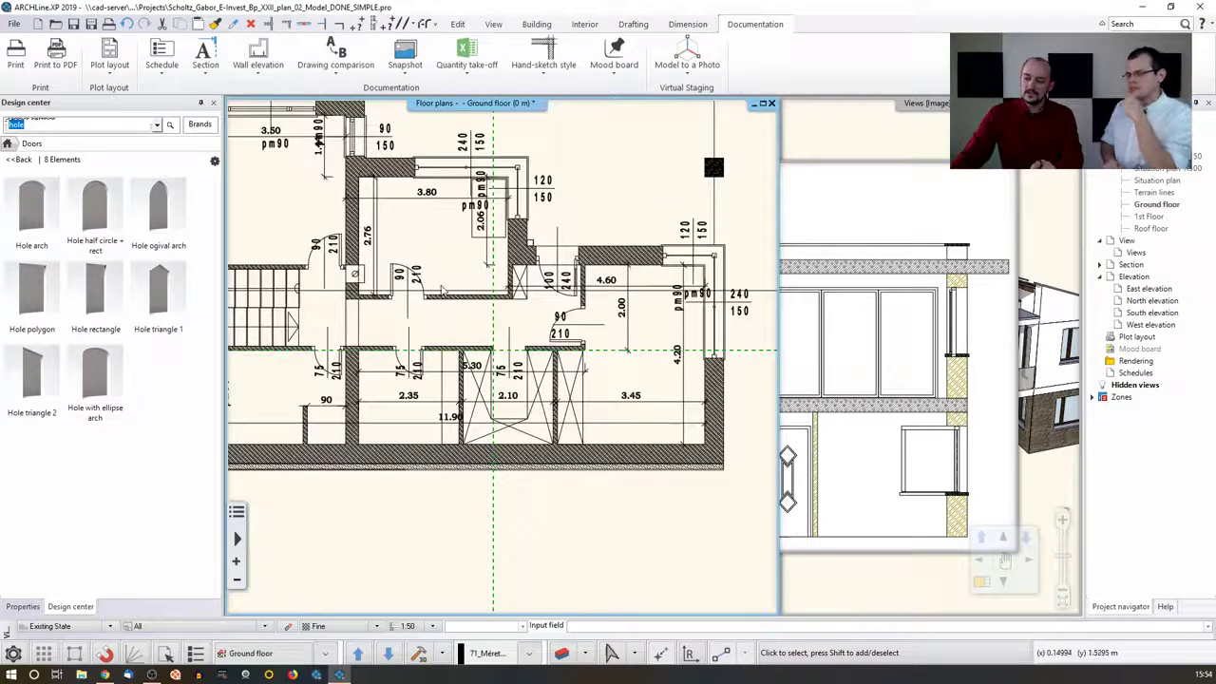
{"action": "left_click", "coordinate": [444, 295]}
{"action": "left_click", "coordinate": [333, 293]}
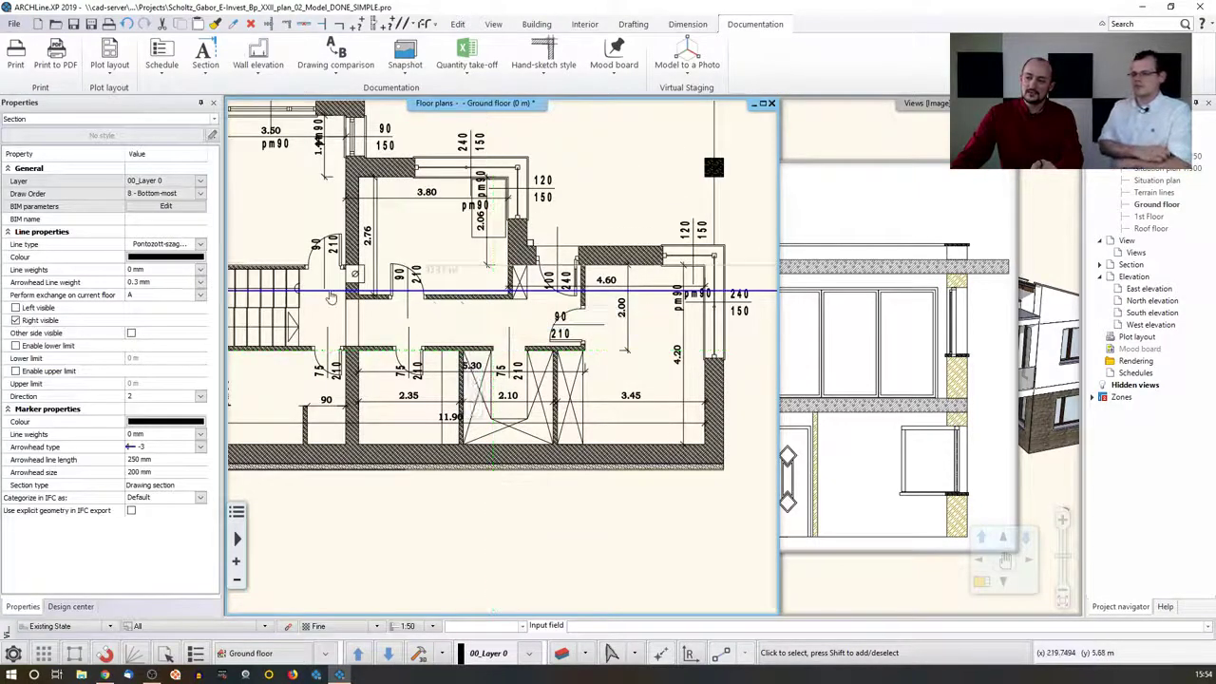
{"action": "left_click", "coordinate": [369, 330]}
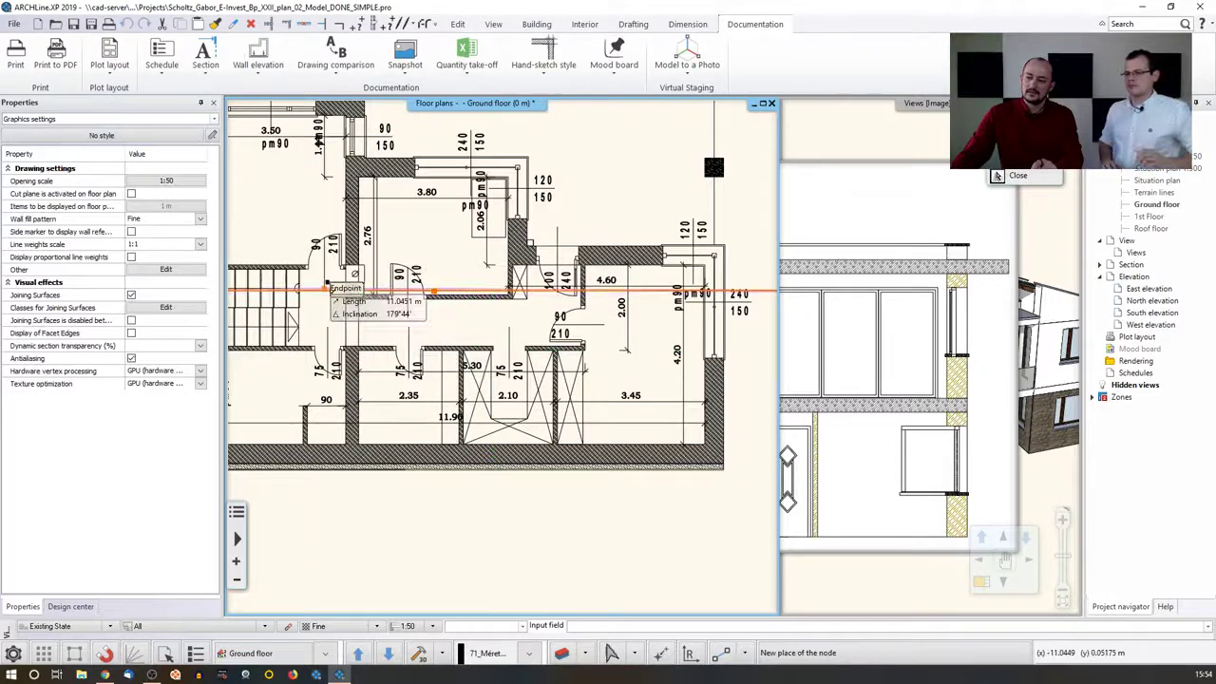
{"action": "scroll", "coordinate": [409, 313], "scroll_direction": "up", "scroll_amount": 4}
{"action": "left_click", "coordinate": [467, 313]}
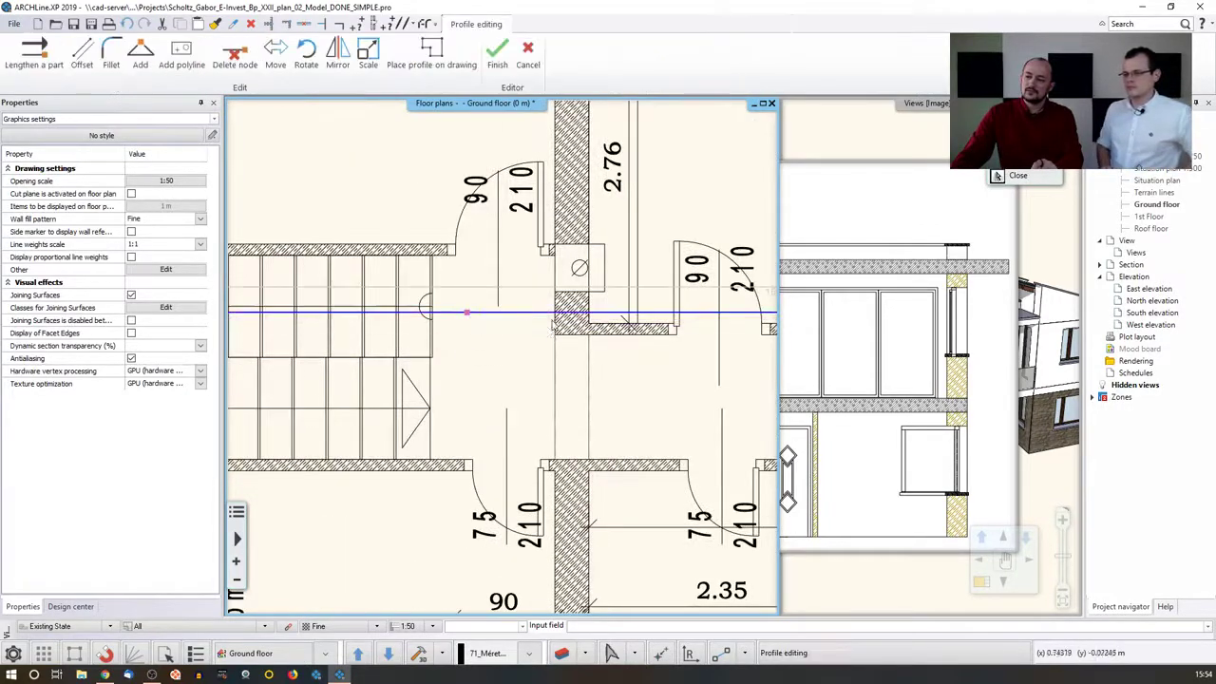
Offset the section line's part beyond the staircase into the corridor to make a stepped section, and update the section view.
{"action": "left_click", "coordinate": [559, 313]}
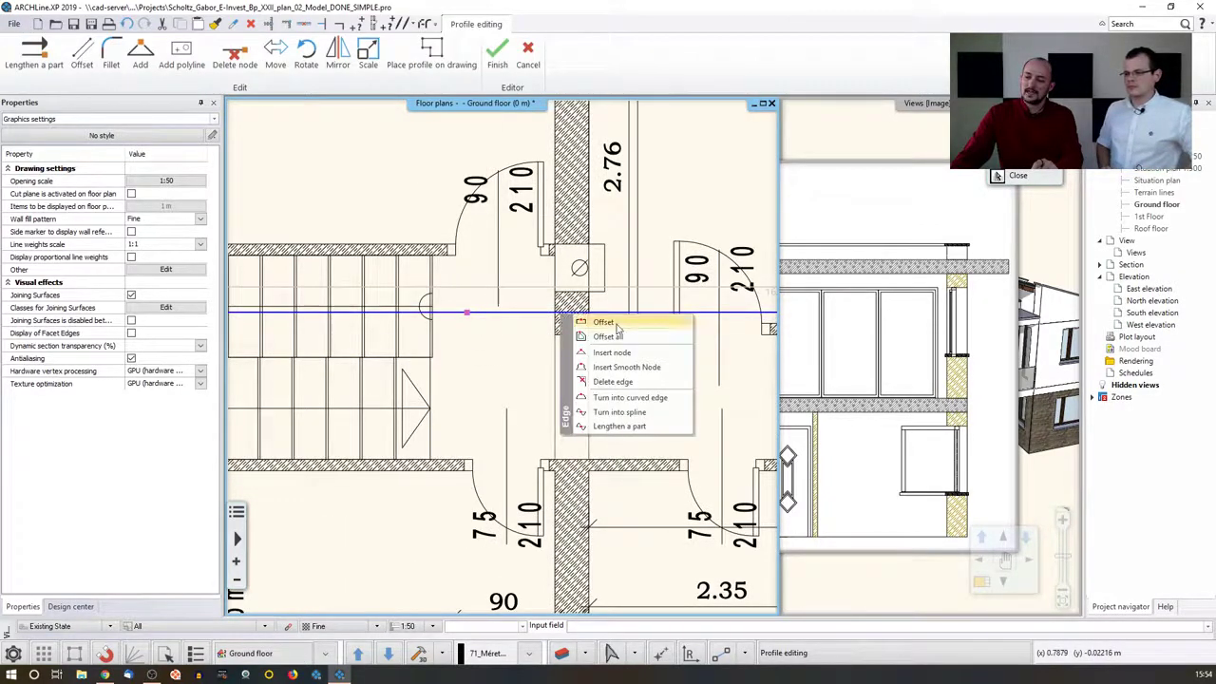
{"action": "left_click", "coordinate": [599, 323]}
{"action": "left_click", "coordinate": [589, 397]}
{"action": "scroll", "coordinate": [529, 382], "scroll_direction": "down", "scroll_amount": 4}
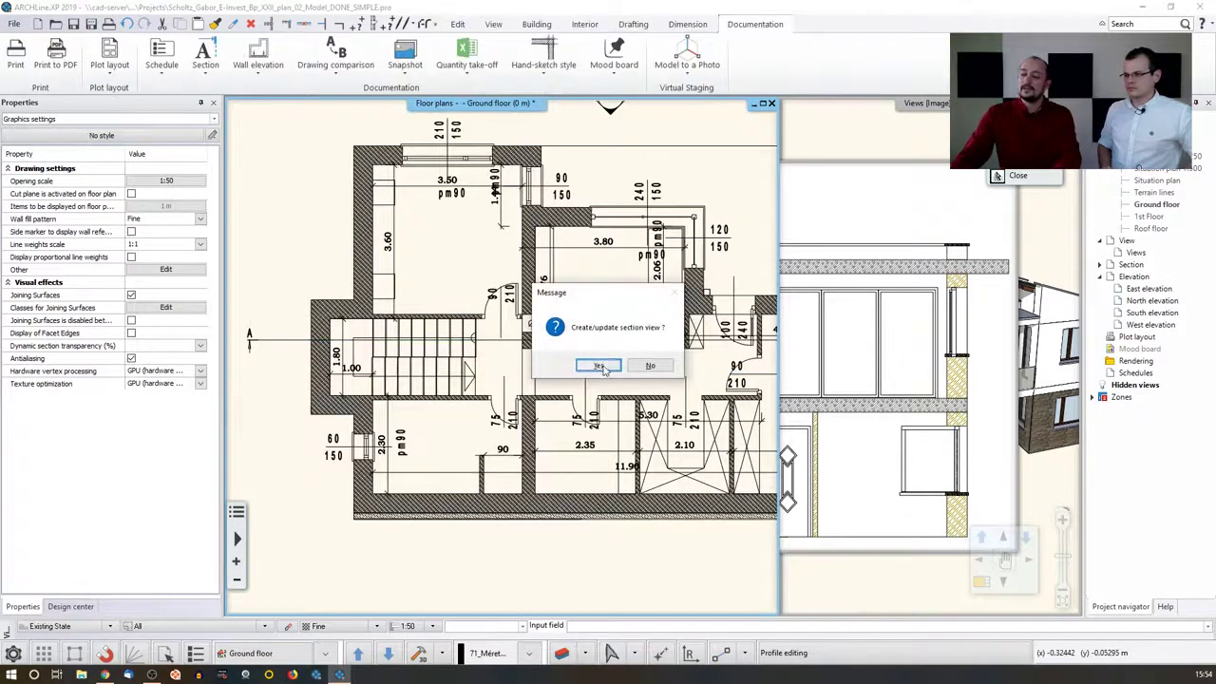
{"action": "left_click", "coordinate": [598, 363]}
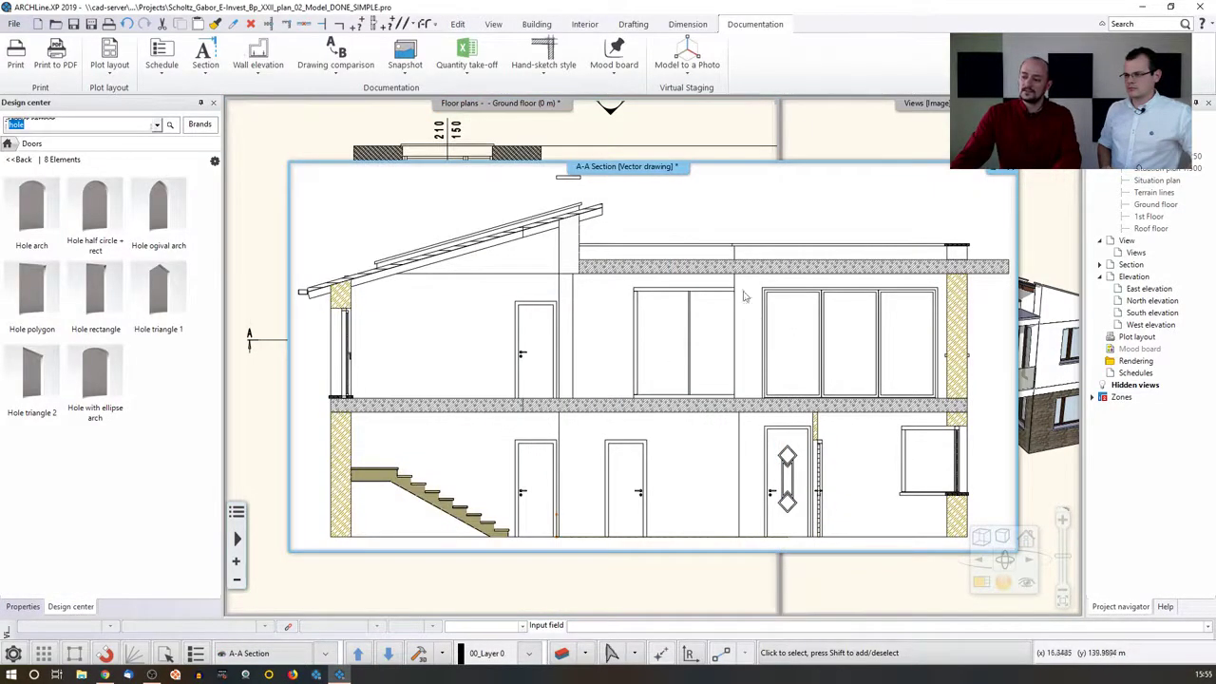
{"action": "scroll", "coordinate": [538, 406], "scroll_direction": "up", "scroll_amount": 3}
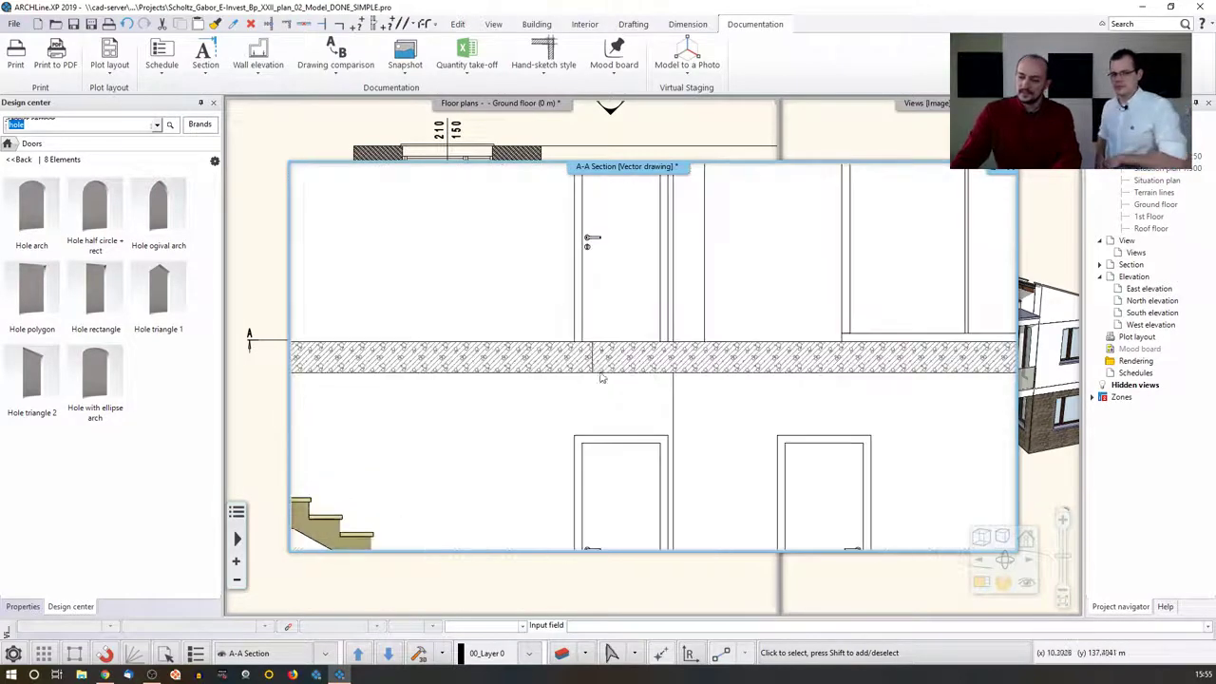
{"action": "scroll", "coordinate": [711, 372], "scroll_direction": "down", "scroll_amount": 5}
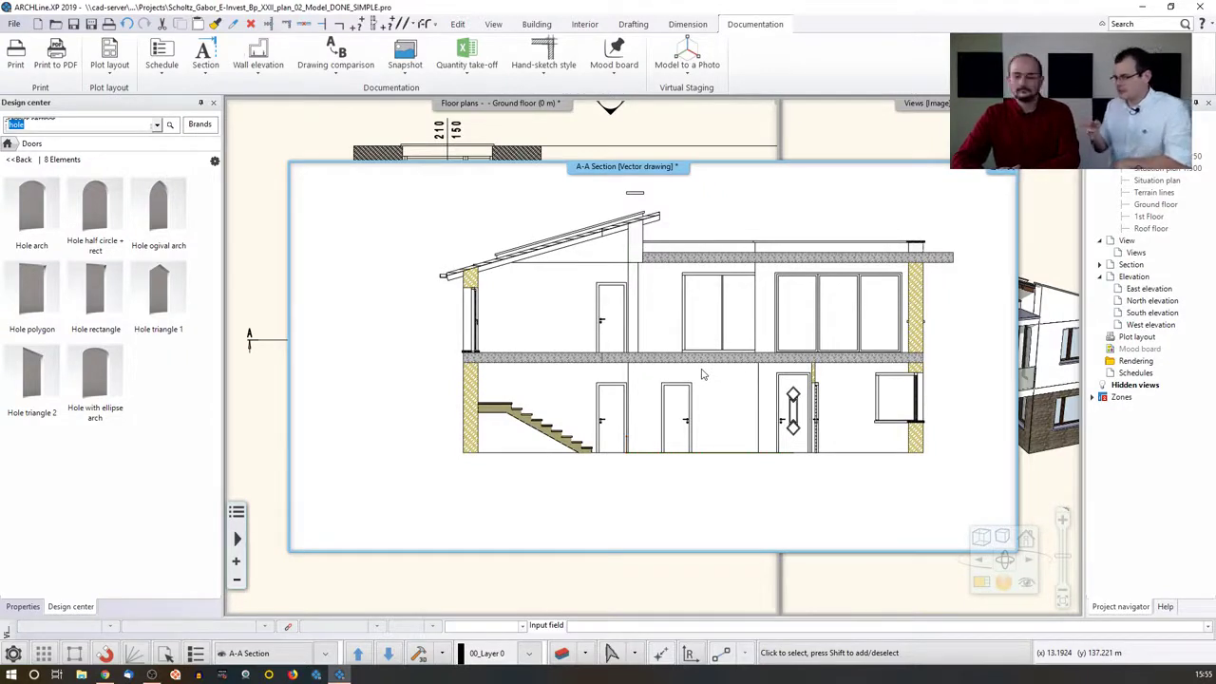
Tile the open views with the 3D view as the main one, and show the model from the right and in axonometric view.
{"action": "left_click", "coordinate": [845, 155]}
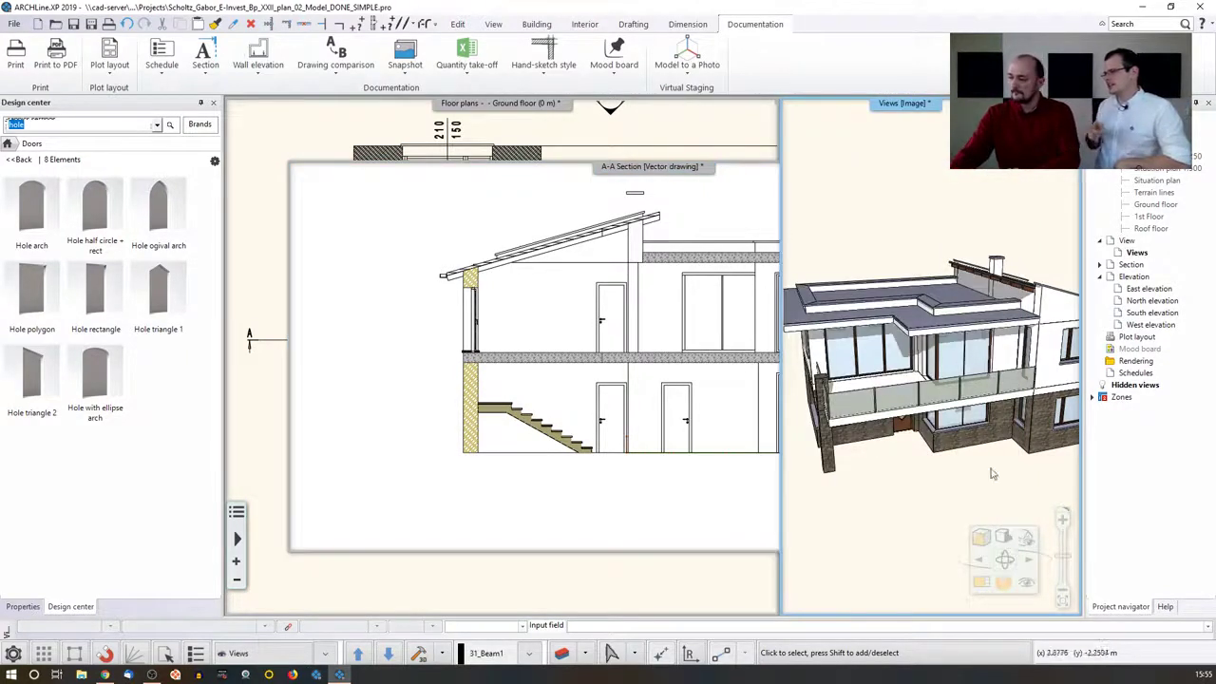
{"action": "left_click", "coordinate": [985, 583]}
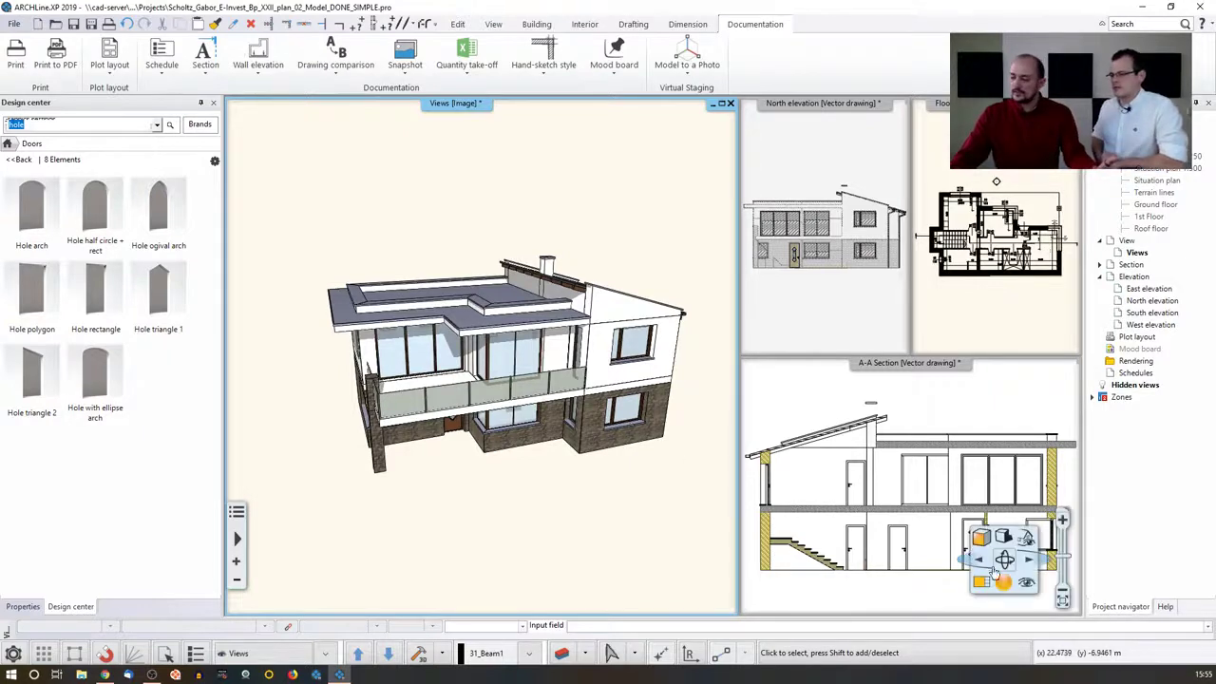
{"action": "left_click", "coordinate": [1028, 540]}
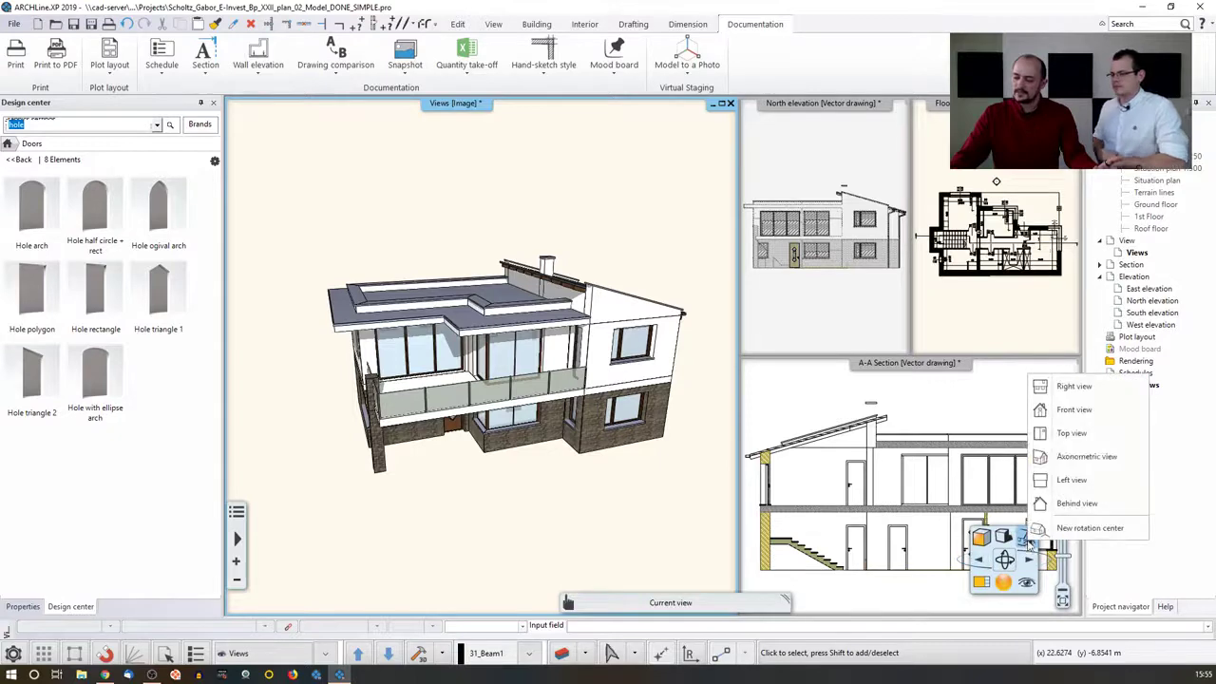
{"action": "left_click", "coordinate": [1081, 390]}
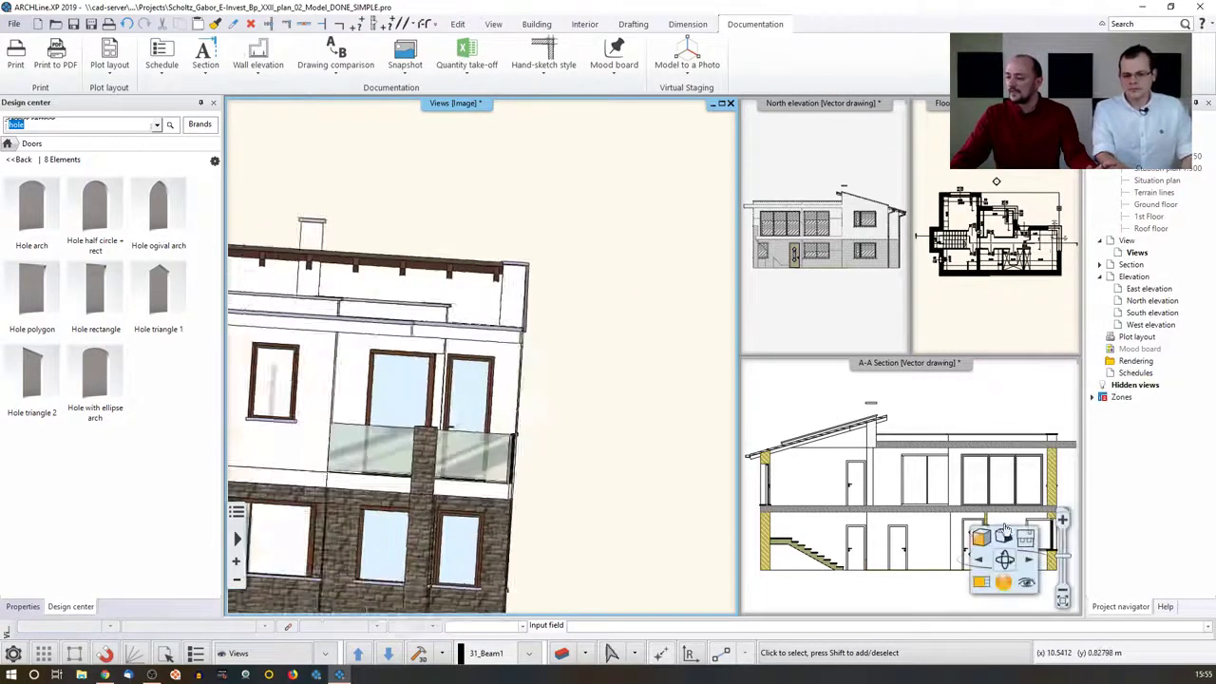
{"action": "left_click", "coordinate": [1027, 539]}
{"action": "left_click", "coordinate": [1079, 457]}
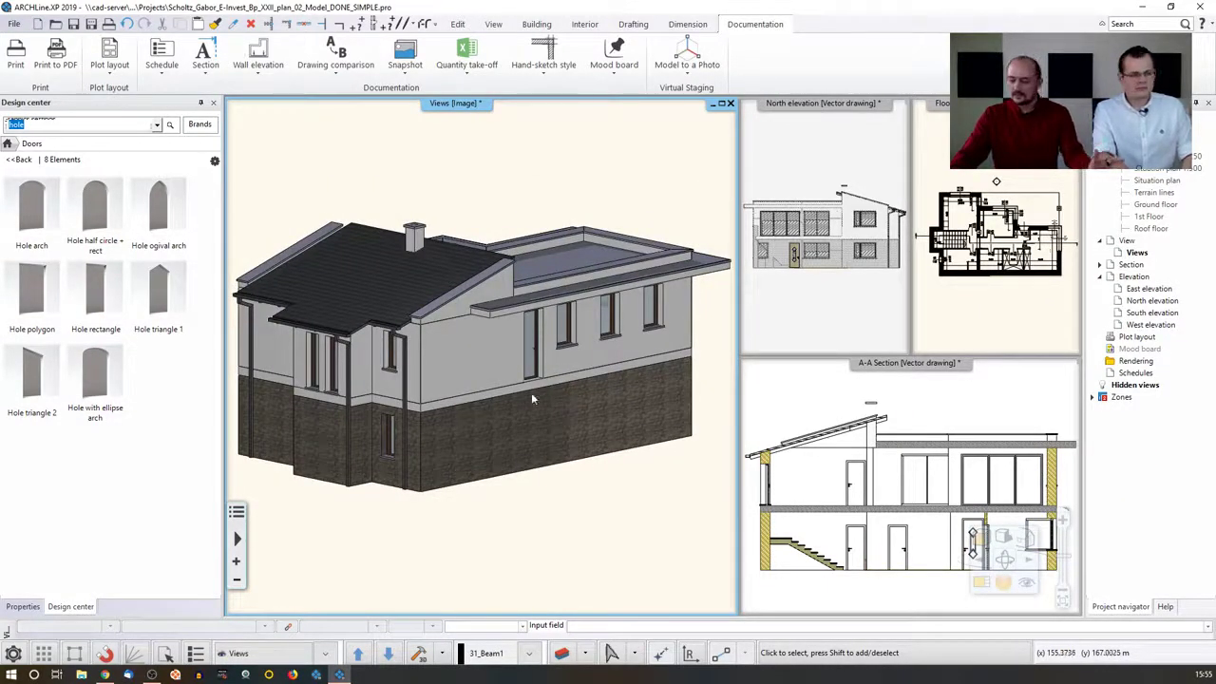
Open the perspective camera settings for the 3D view and switch the camera preview to the right view.
{"action": "left_click", "coordinate": [1027, 590]}
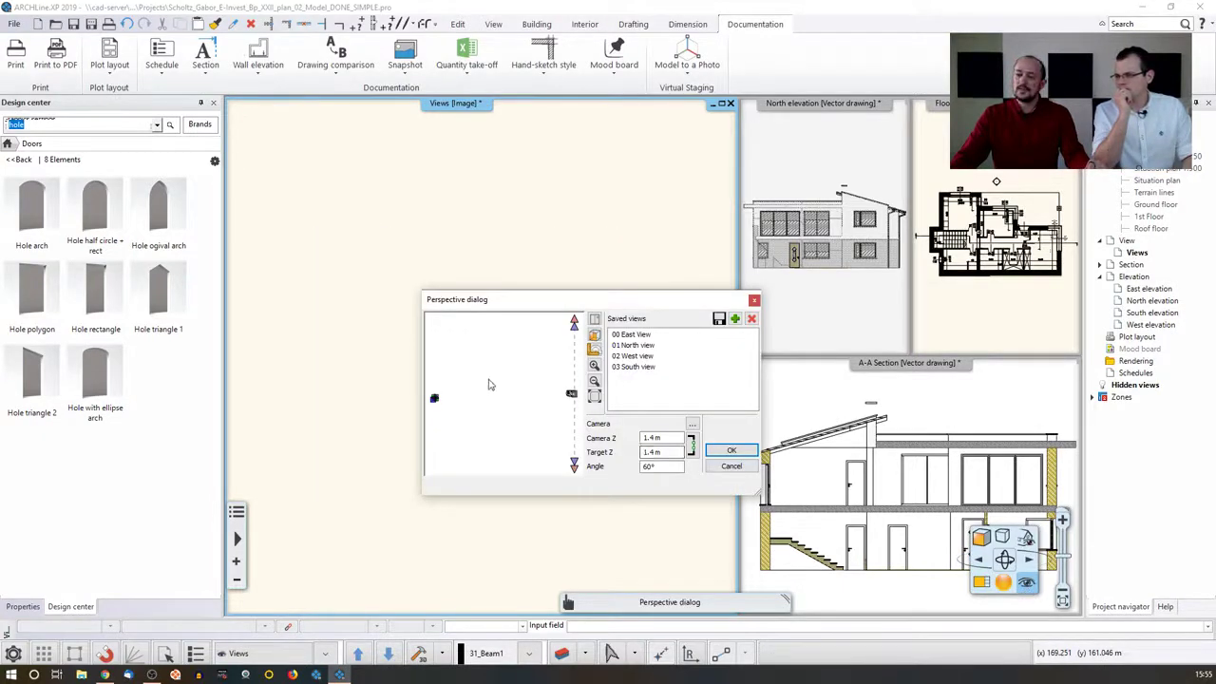
{"action": "scroll", "coordinate": [490, 385], "scroll_direction": "down", "scroll_amount": 2}
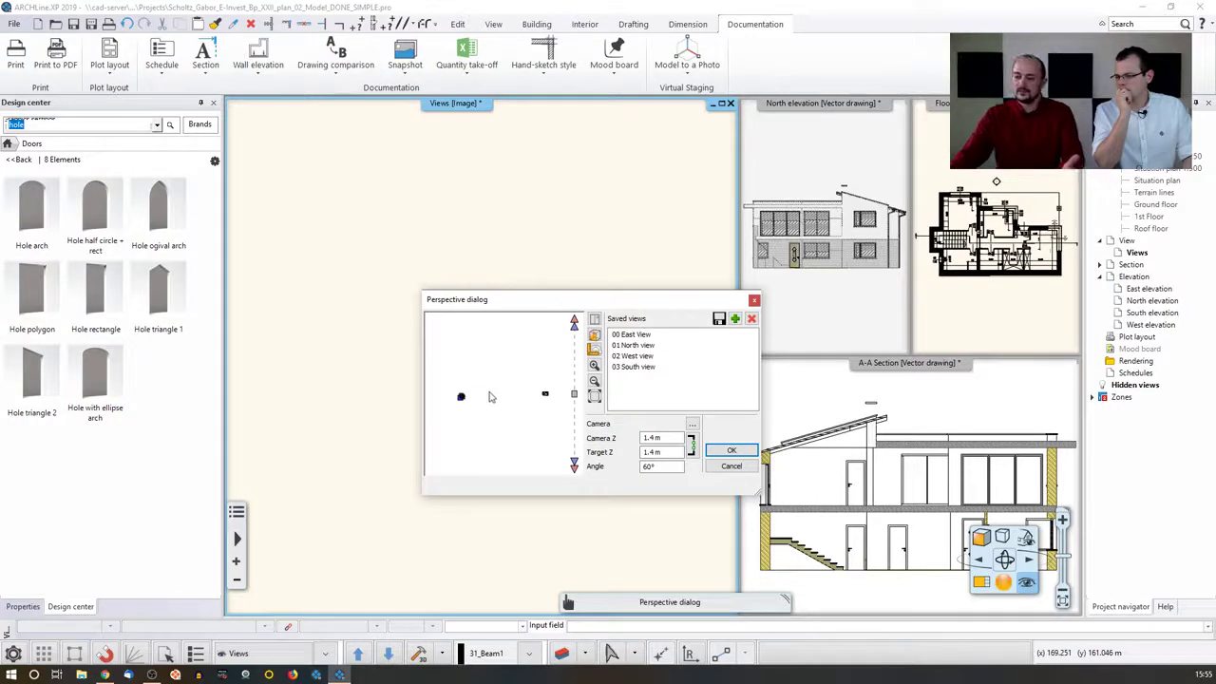
{"action": "scroll", "coordinate": [488, 401], "scroll_direction": "down", "scroll_amount": 5}
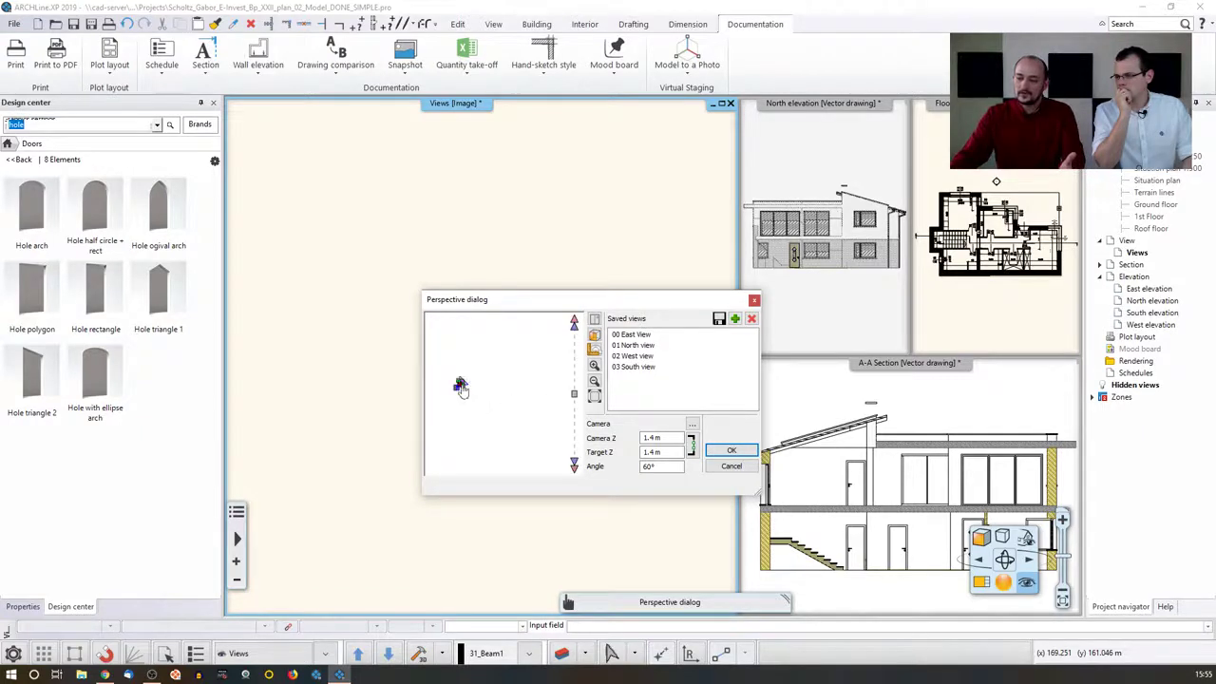
{"action": "middle_click_drag", "start_coordinate": [461, 389], "coordinate": [481, 404]}
{"action": "scroll", "coordinate": [481, 404], "scroll_direction": "up", "scroll_amount": 1}
{"action": "left_click_drag", "start_coordinate": [486, 394], "coordinate": [496, 383]}
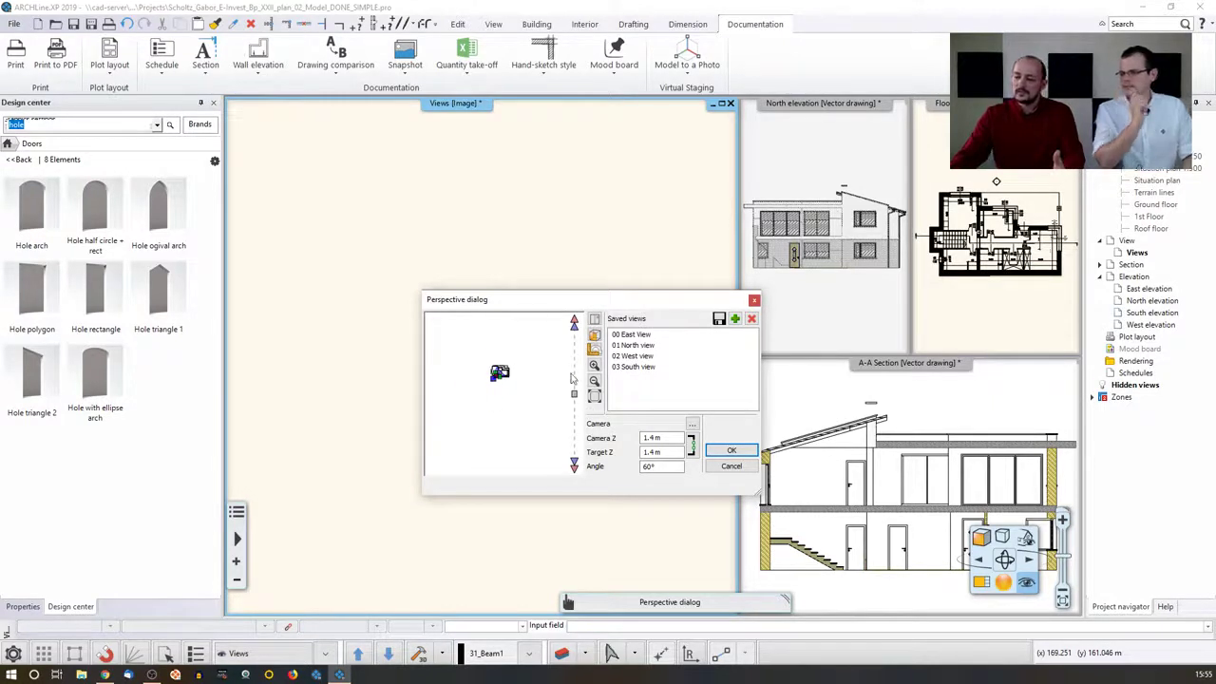
{"action": "left_click", "coordinate": [595, 339]}
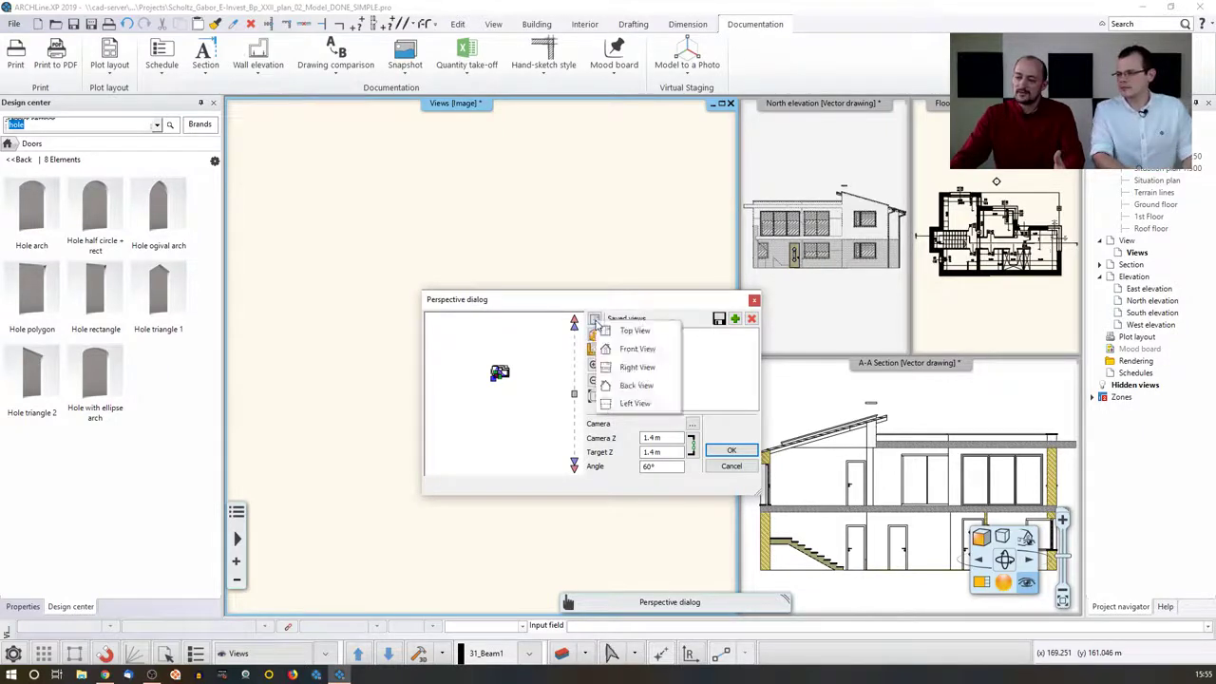
{"action": "left_click", "coordinate": [637, 367]}
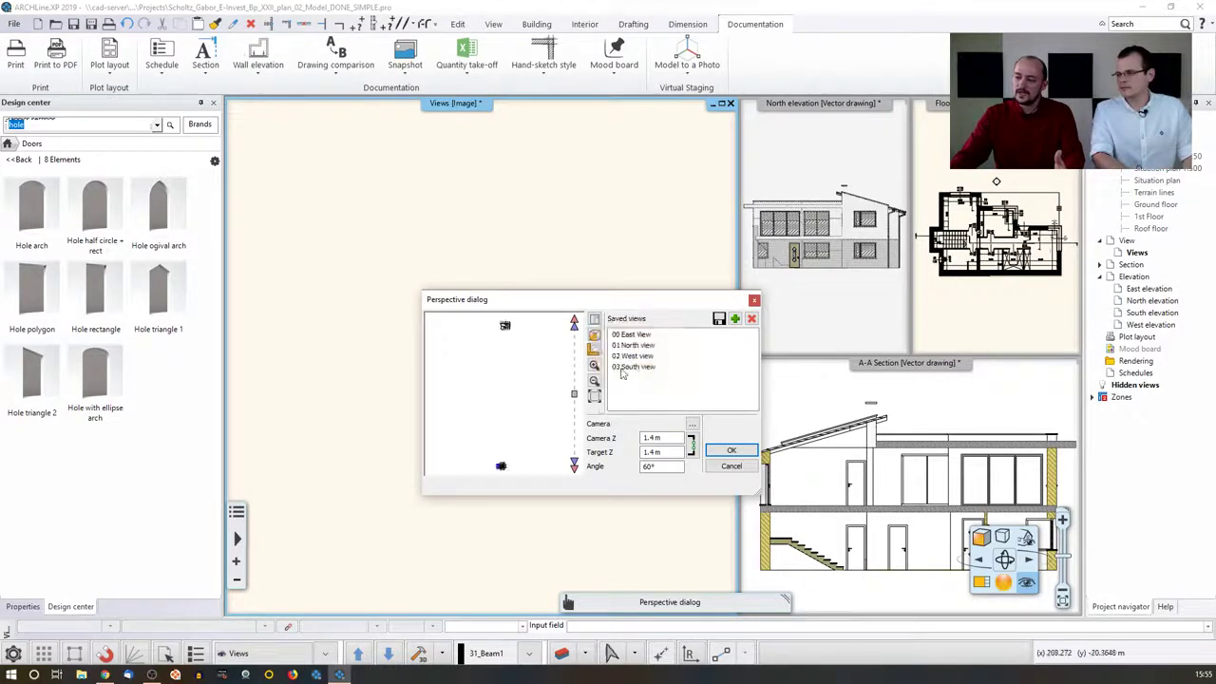
Place the camera at about 144.5 m and its target at about 135.9 m height on the house, and apply the perspective.
{"action": "left_click_drag", "start_coordinate": [501, 471], "coordinate": [507, 407]}
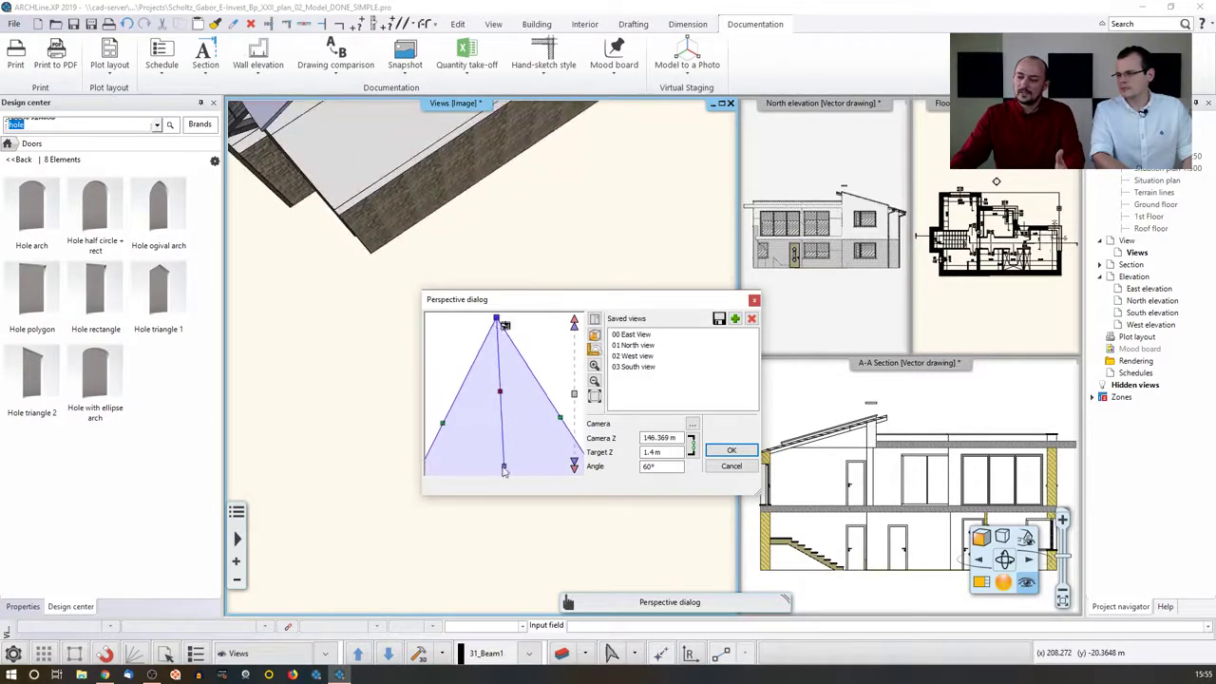
{"action": "left_click_drag", "start_coordinate": [503, 470], "coordinate": [494, 324]}
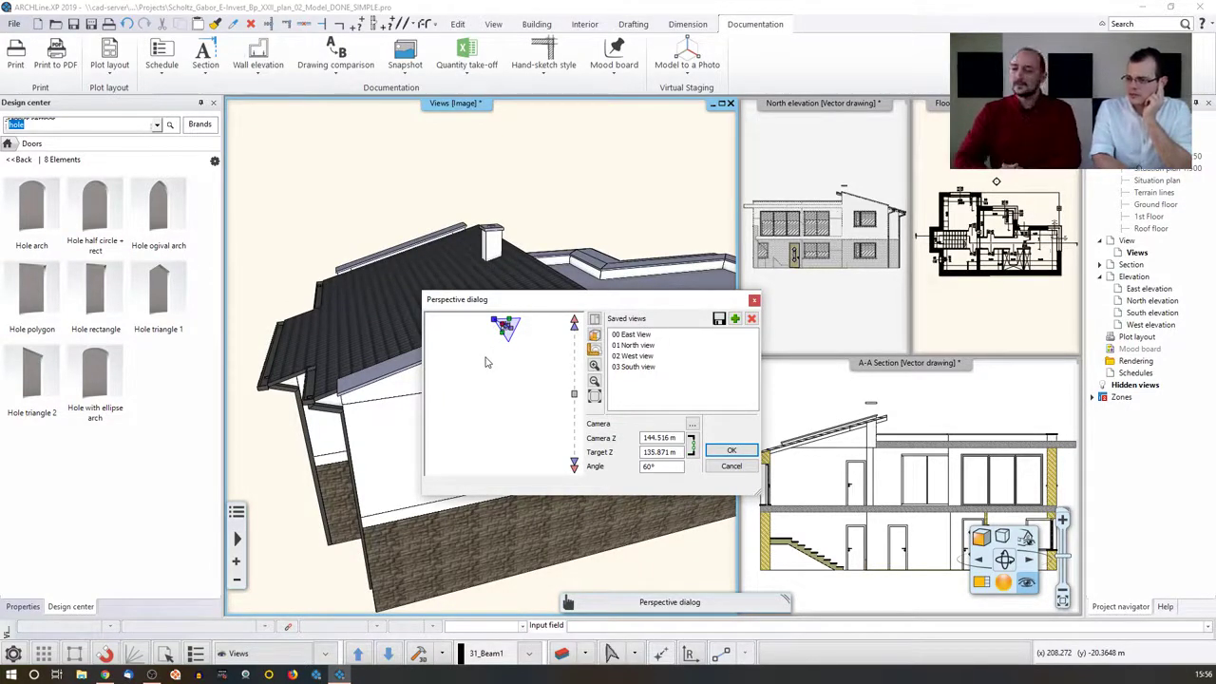
{"action": "left_click", "coordinate": [732, 449]}
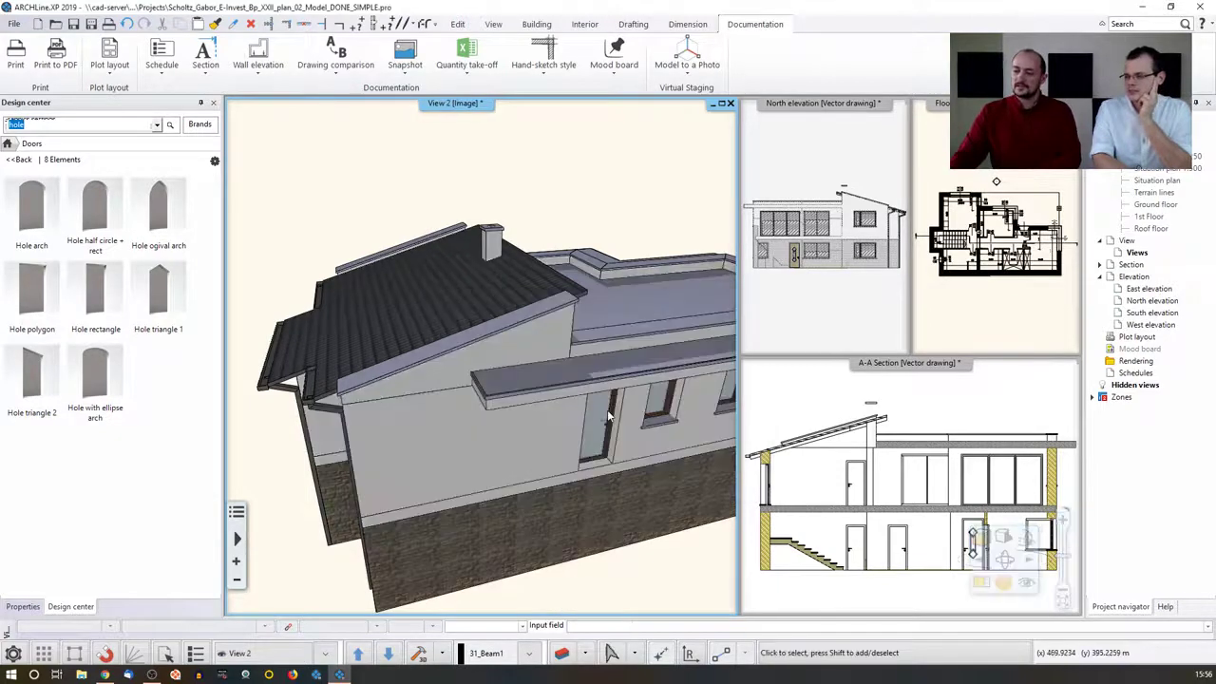
In the perspective settings' top view, move the camera to outside the long facade opposite the terrace and apply it.
{"action": "left_click", "coordinate": [1026, 584]}
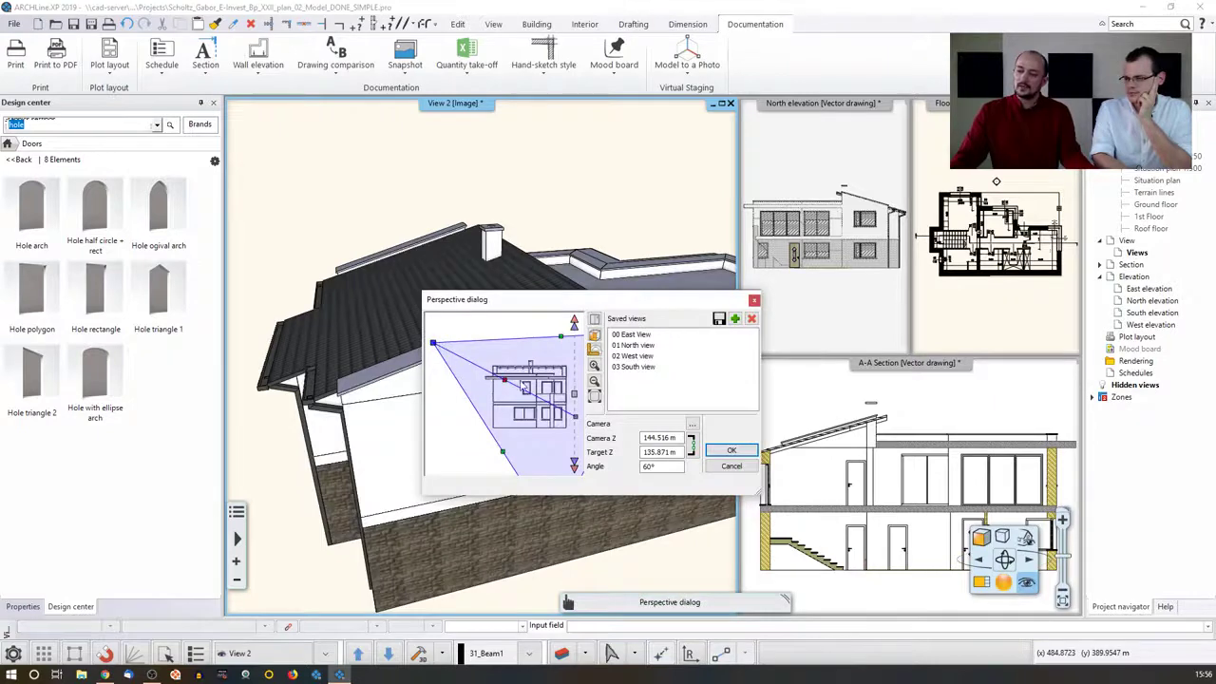
{"action": "left_click_drag", "start_coordinate": [526, 387], "coordinate": [531, 397]}
{"action": "left_click", "coordinate": [594, 333]}
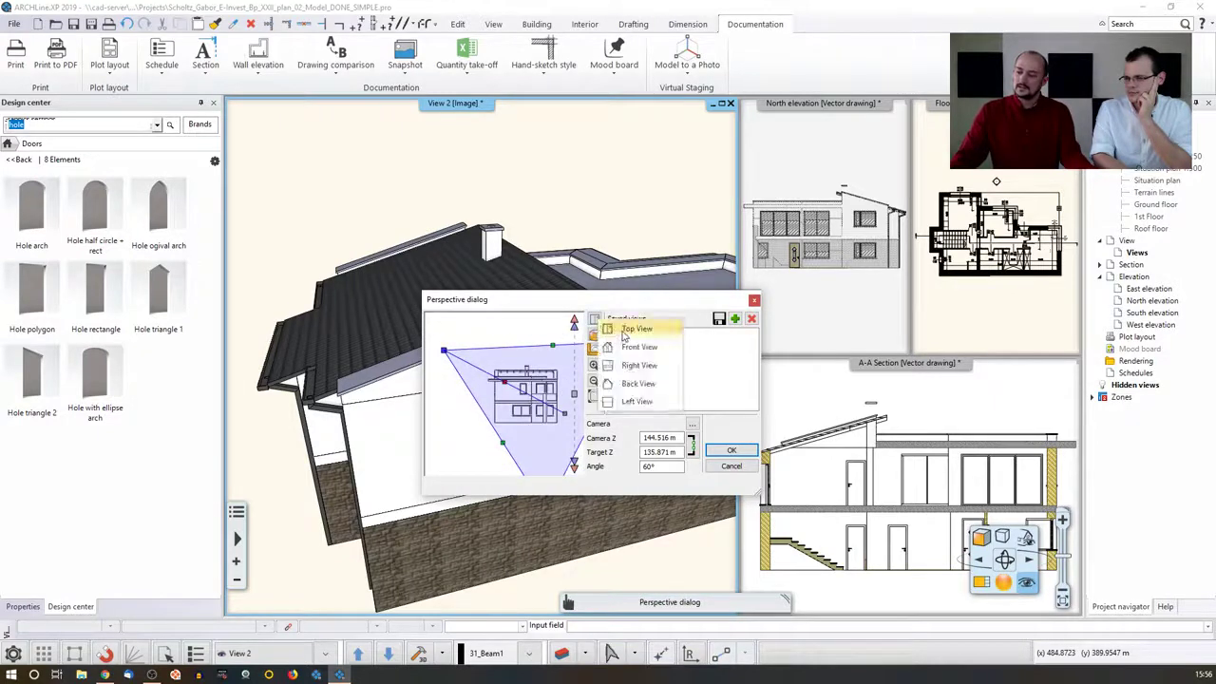
{"action": "left_click", "coordinate": [629, 325]}
{"action": "left_click_drag", "start_coordinate": [505, 341], "coordinate": [498, 454]}
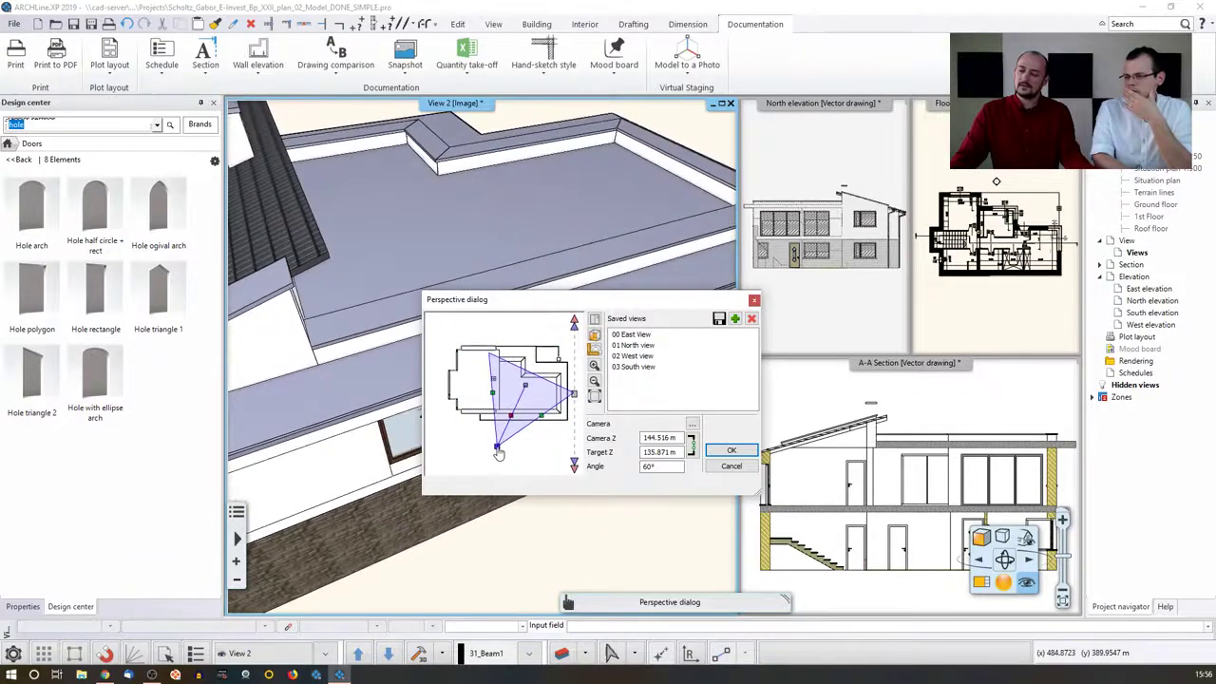
{"action": "left_click", "coordinate": [732, 451]}
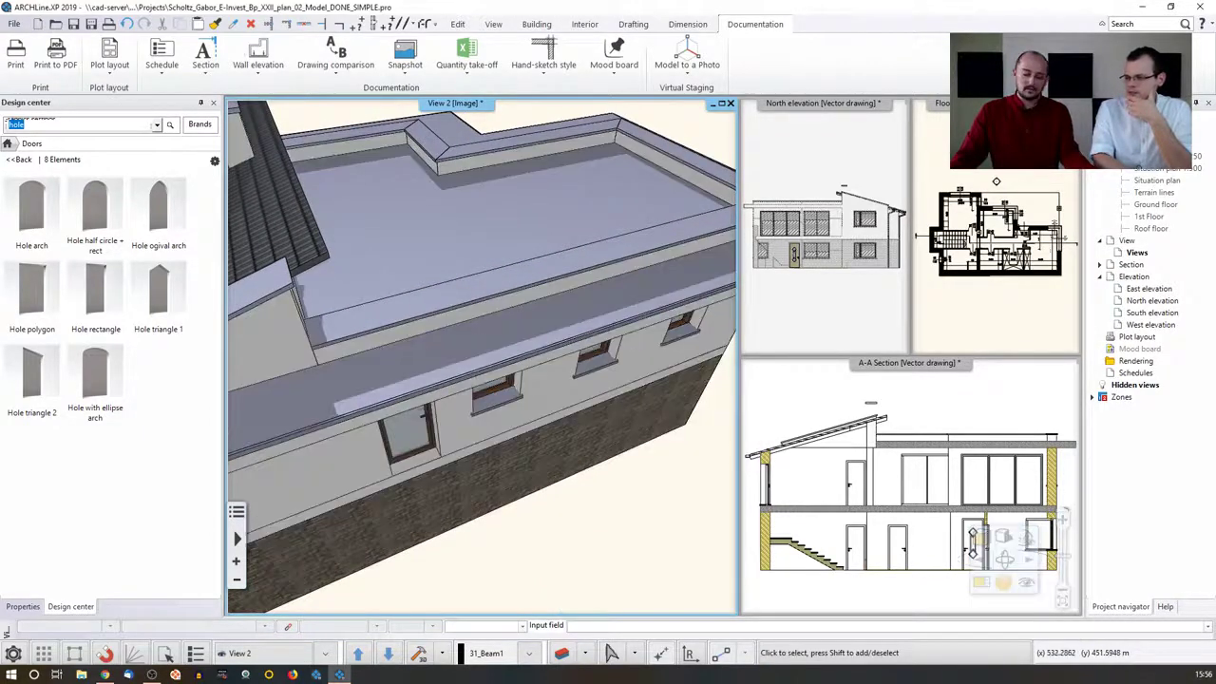
Examine the long facade, the glazed terrace and the stone column of the house in the perspective view.
{"action": "scroll", "coordinate": [537, 333], "scroll_direction": "up", "scroll_amount": 3}
{"action": "scroll", "coordinate": [538, 332], "scroll_direction": "down", "scroll_amount": 4}
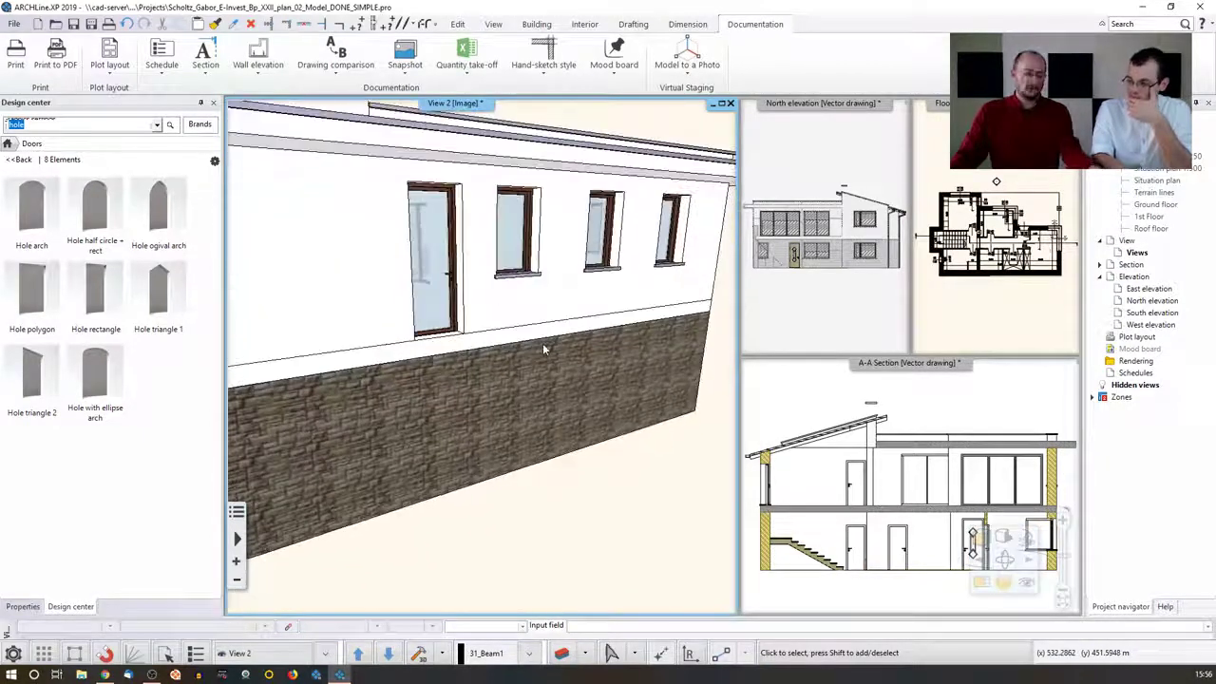
{"action": "scroll", "coordinate": [544, 352], "scroll_direction": "down", "scroll_amount": 1}
{"action": "middle_click_drag", "start_coordinate": [543, 352], "coordinate": [409, 328]}
{"action": "scroll", "coordinate": [409, 329], "scroll_direction": "up", "scroll_amount": 6}
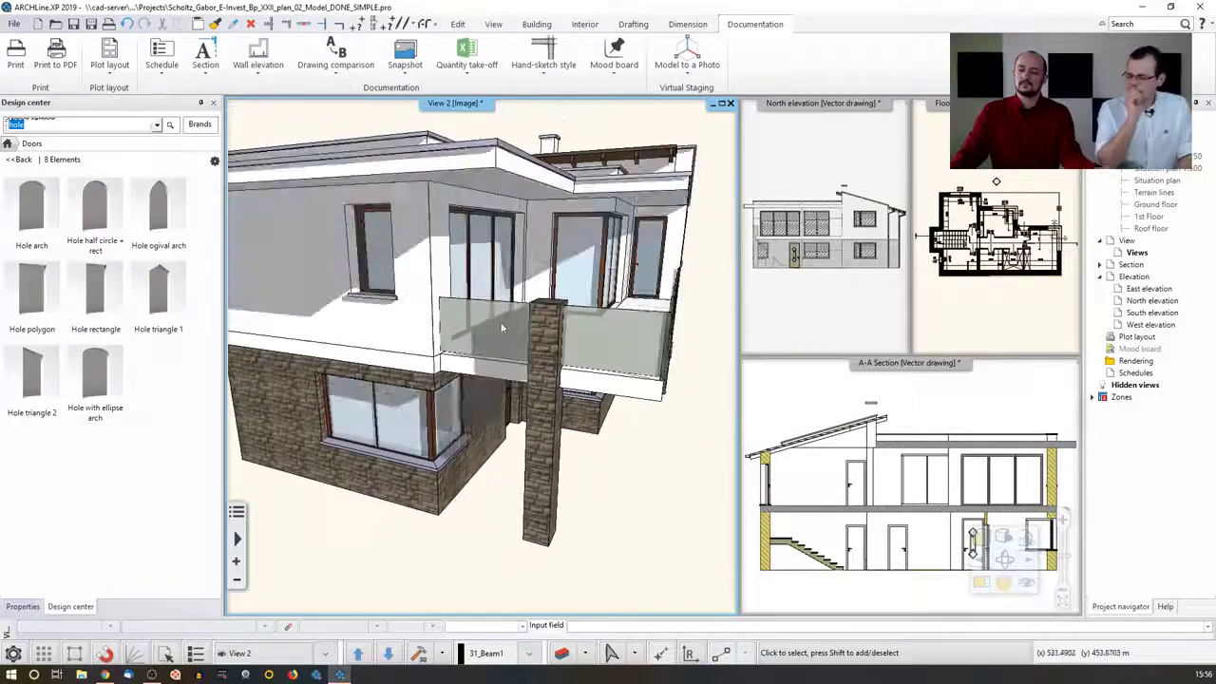
{"action": "scroll", "coordinate": [520, 377], "scroll_direction": "down", "scroll_amount": 8}
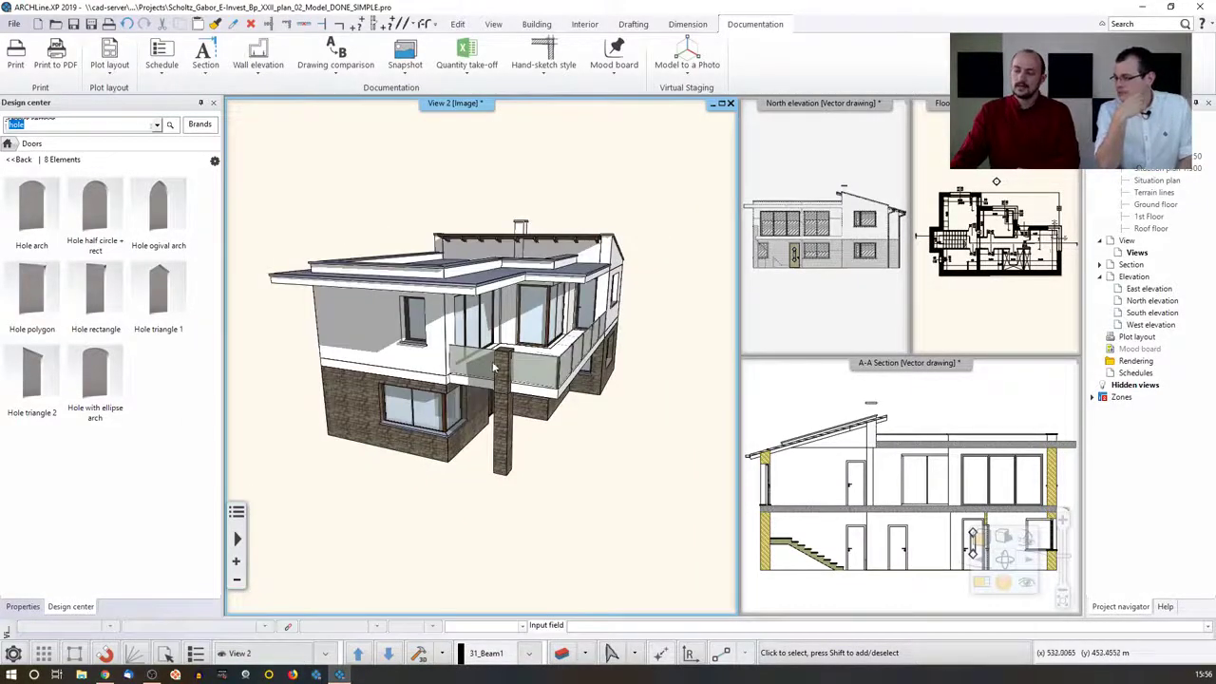
{"action": "left_click", "coordinate": [206, 55]}
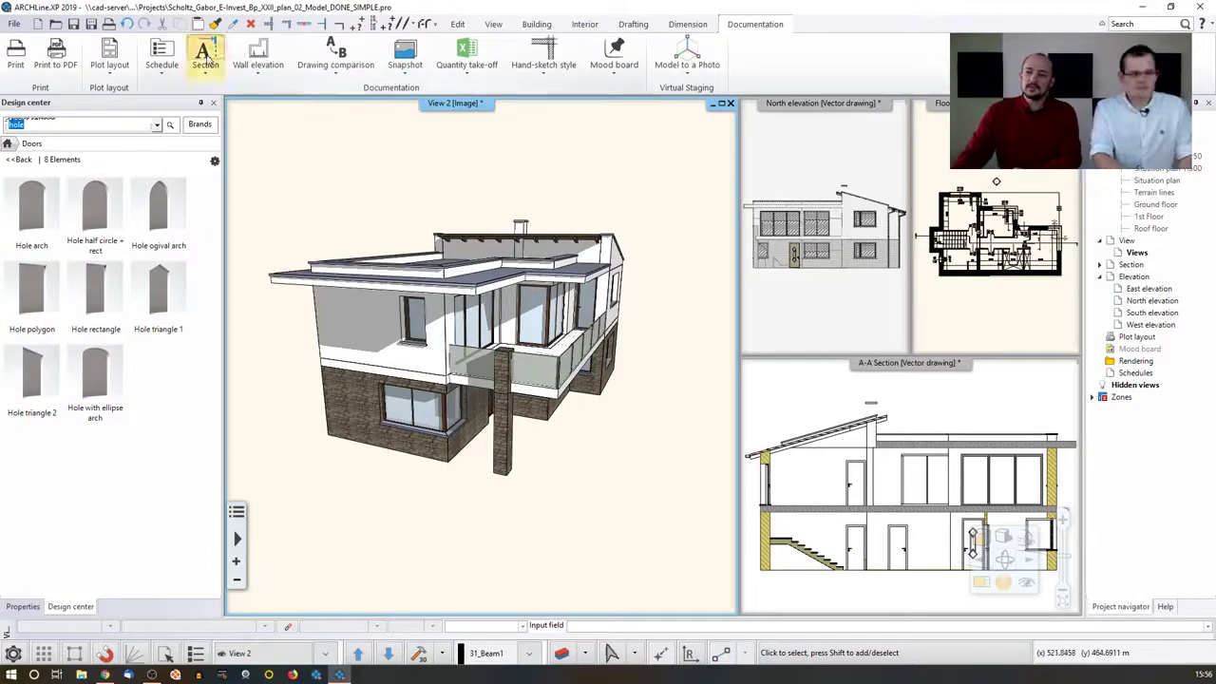
{"action": "left_click", "coordinate": [732, 529]}
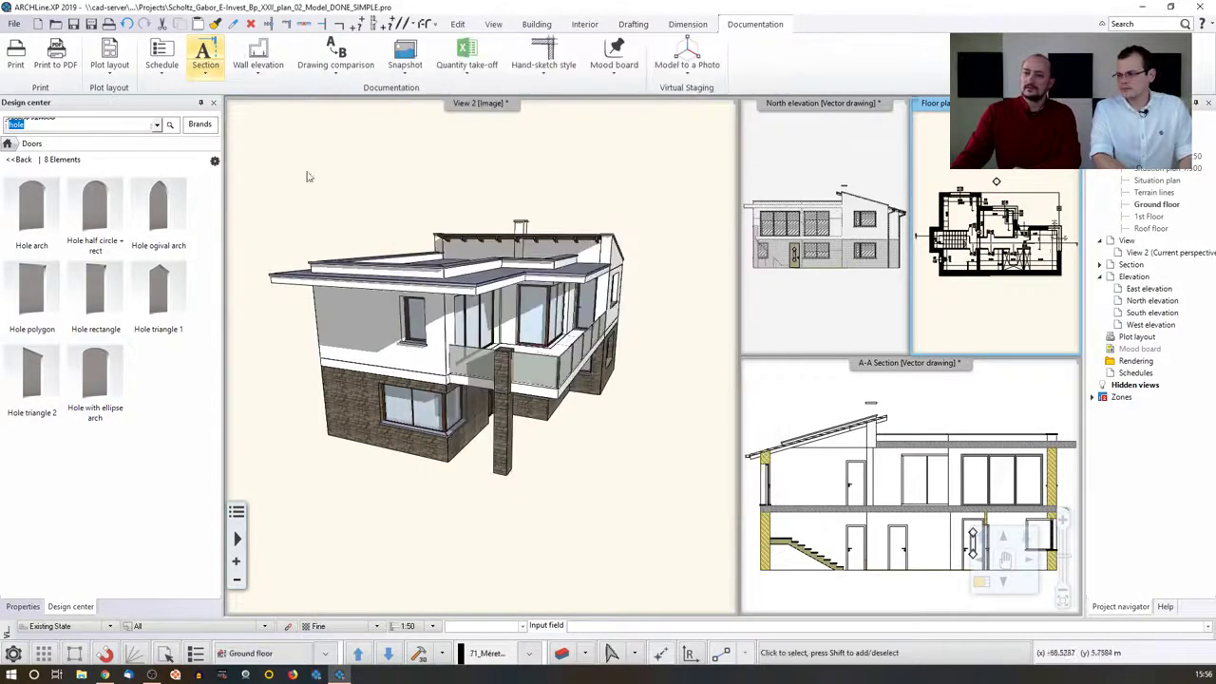
{"action": "left_click", "coordinate": [205, 76]}
{"action": "left_click", "coordinate": [216, 101]}
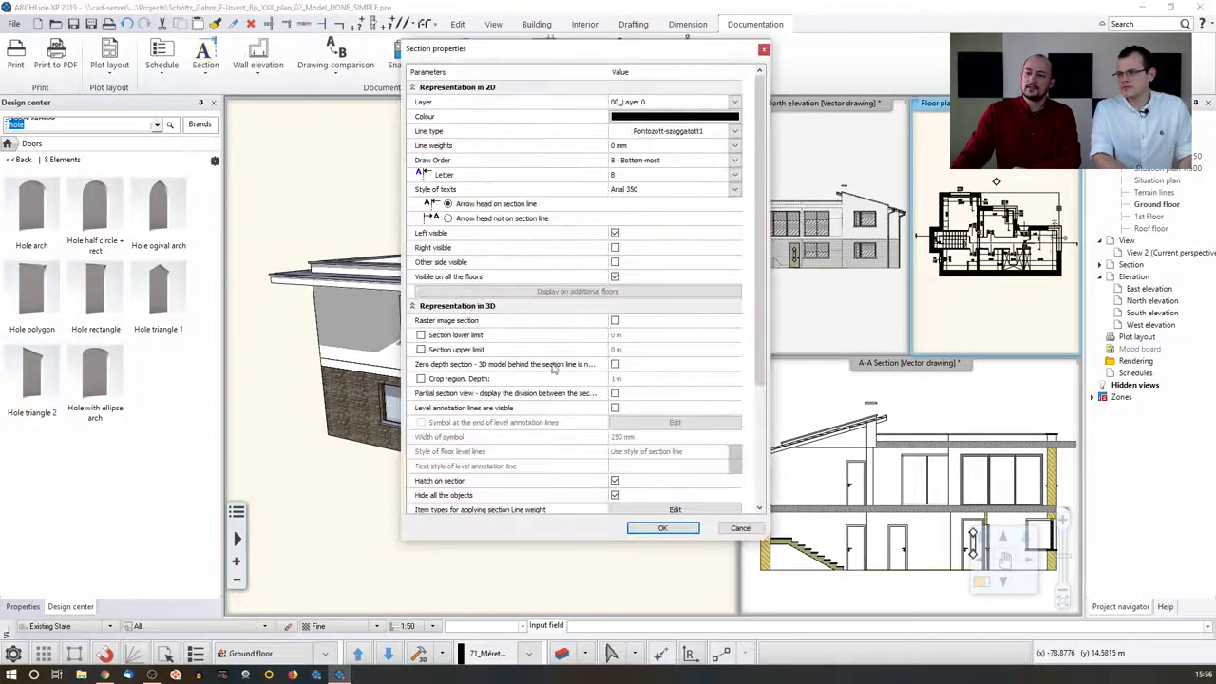
{"action": "left_click", "coordinate": [739, 518]}
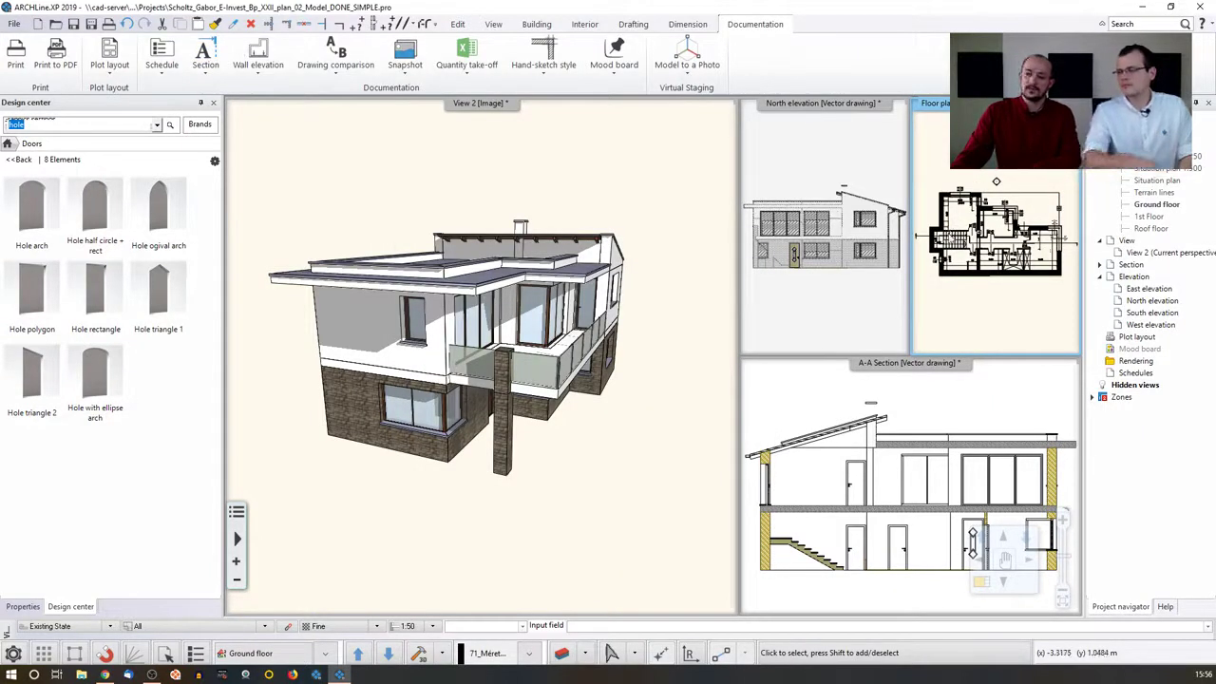
{"action": "left_click", "coordinate": [516, 211]}
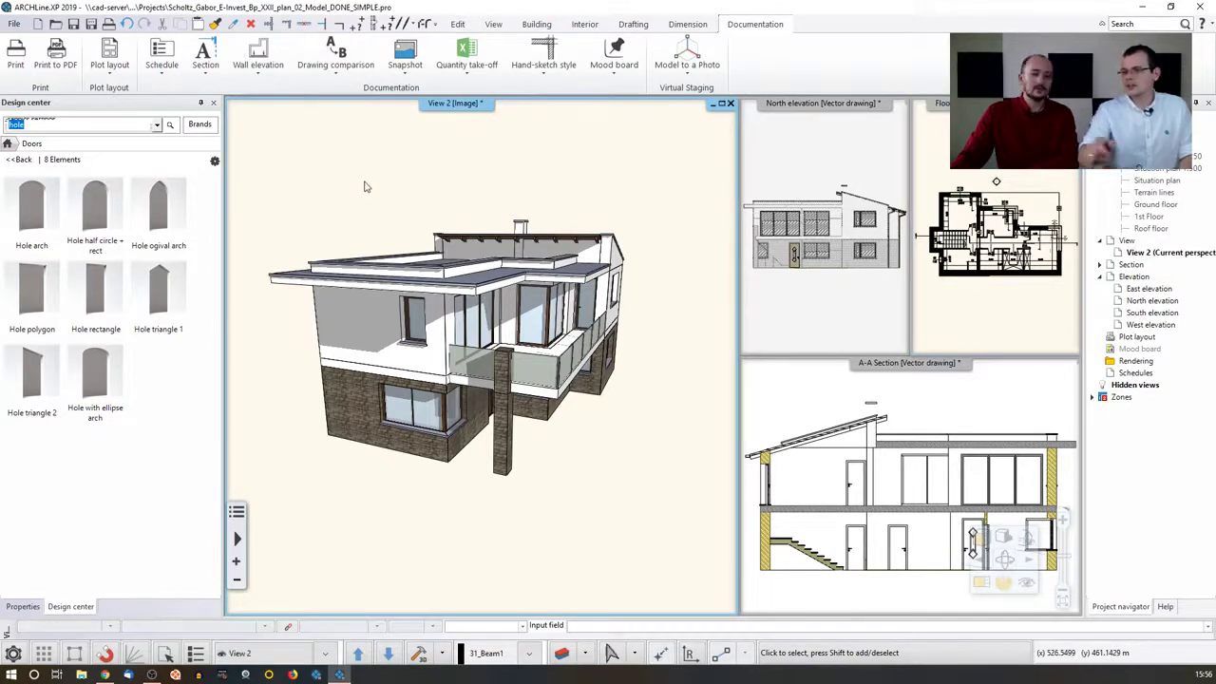
{"action": "left_click", "coordinate": [207, 74]}
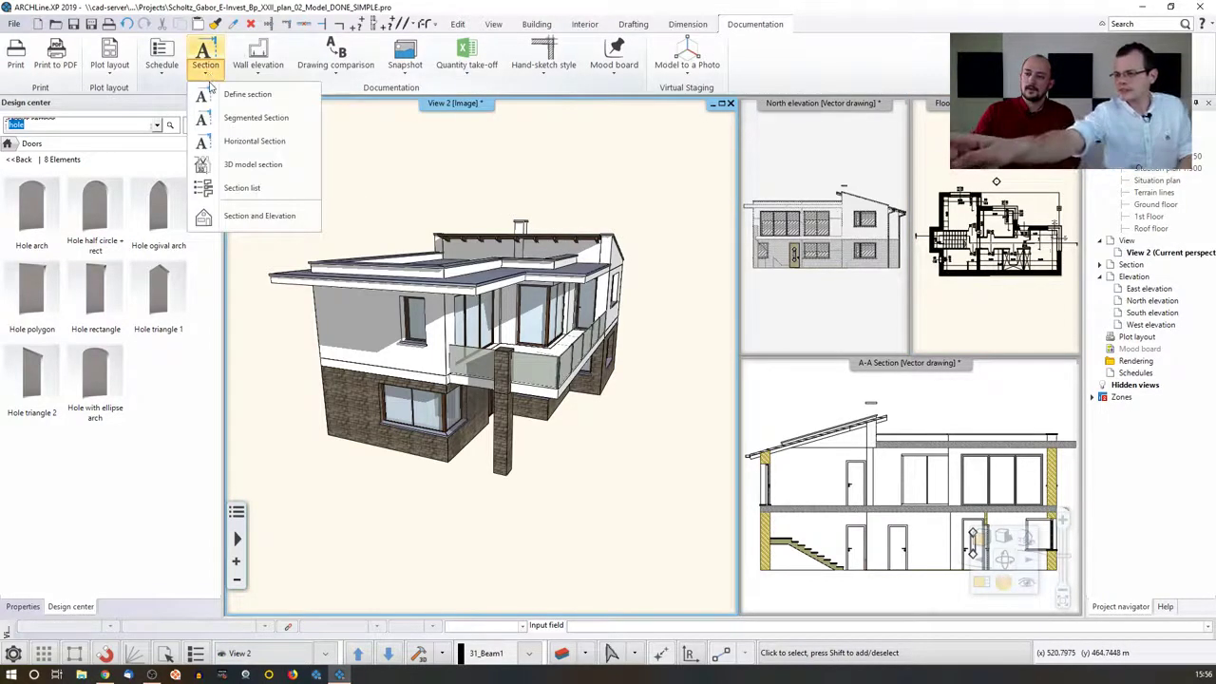
{"action": "left_click", "coordinate": [234, 169]}
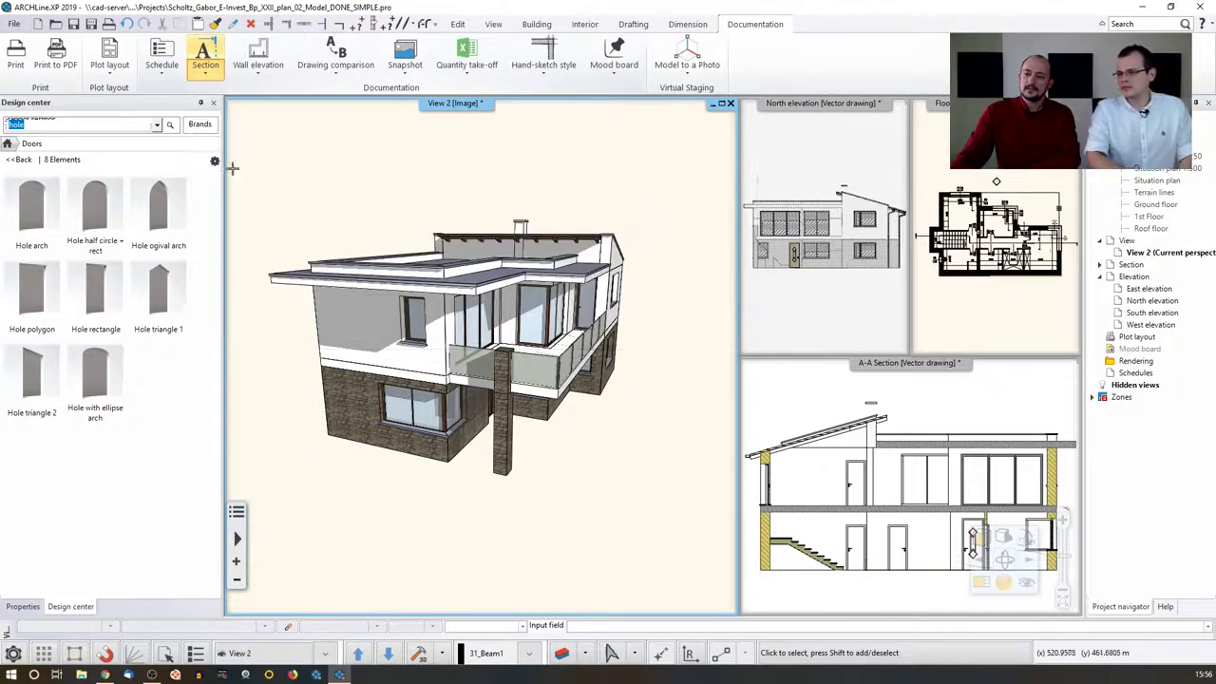
{"action": "left_click", "coordinate": [394, 425]}
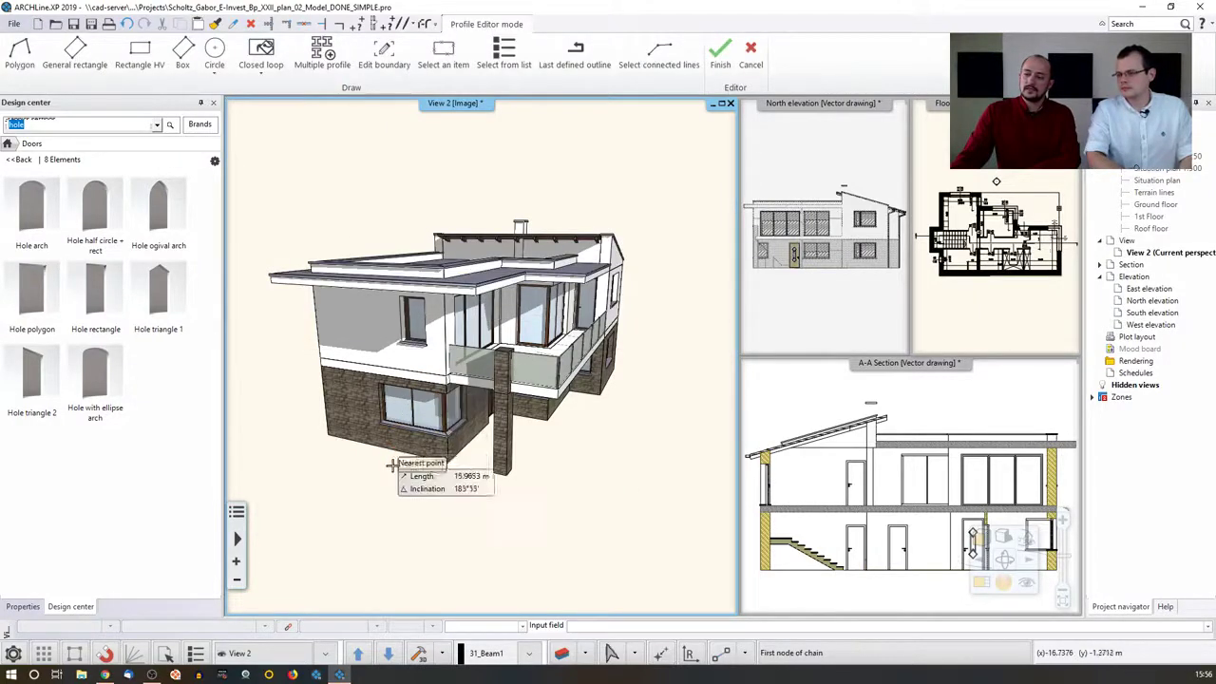
{"action": "middle_click_drag", "start_coordinate": [447, 483], "coordinate": [459, 485]}
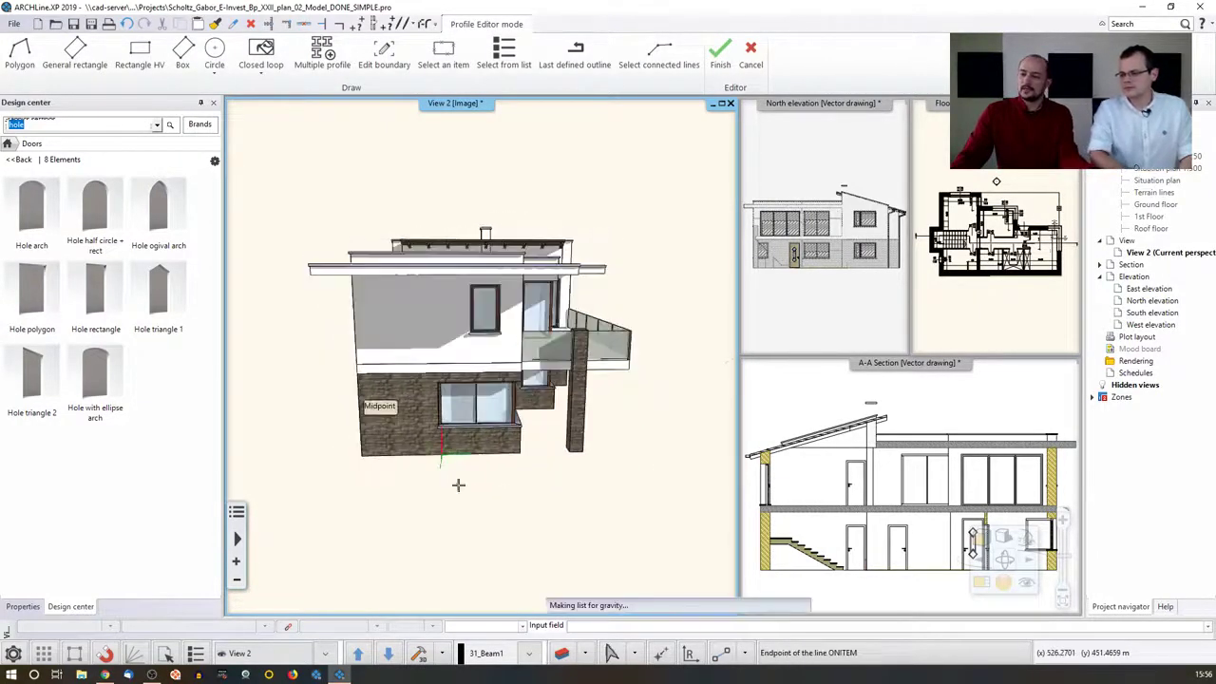
{"action": "middle_click_drag", "start_coordinate": [463, 280], "coordinate": [475, 271]}
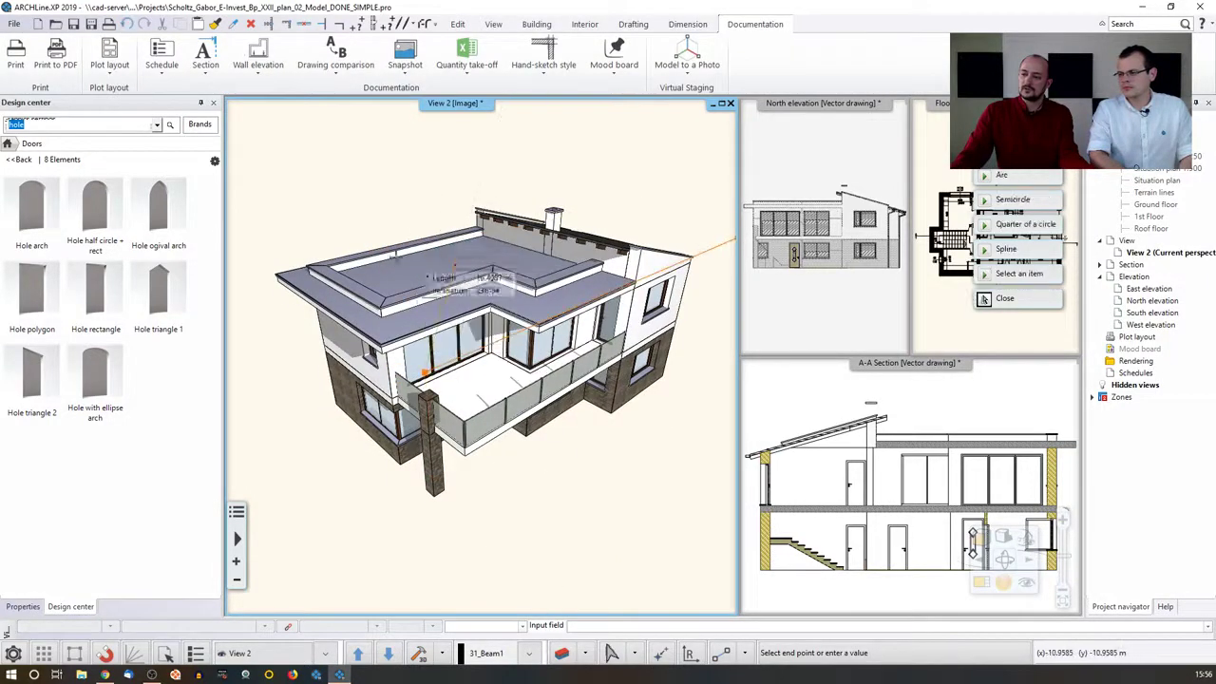
{"action": "key", "text": "Escape"}
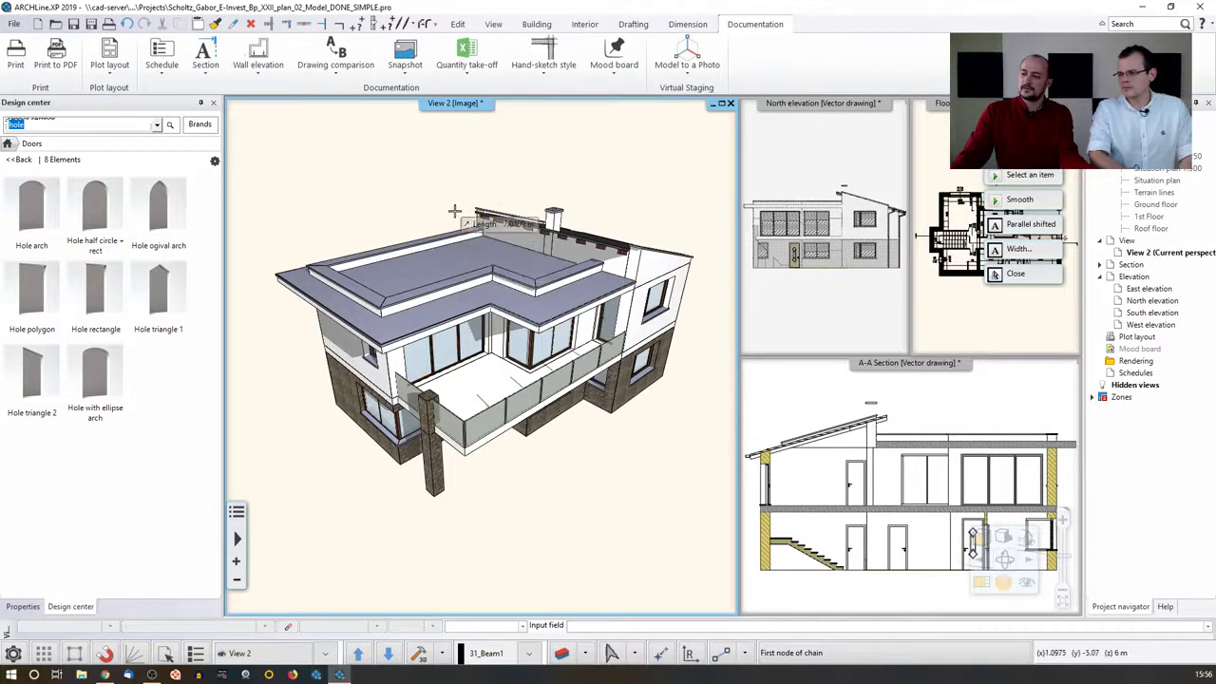
{"action": "key", "text": "Escape"}
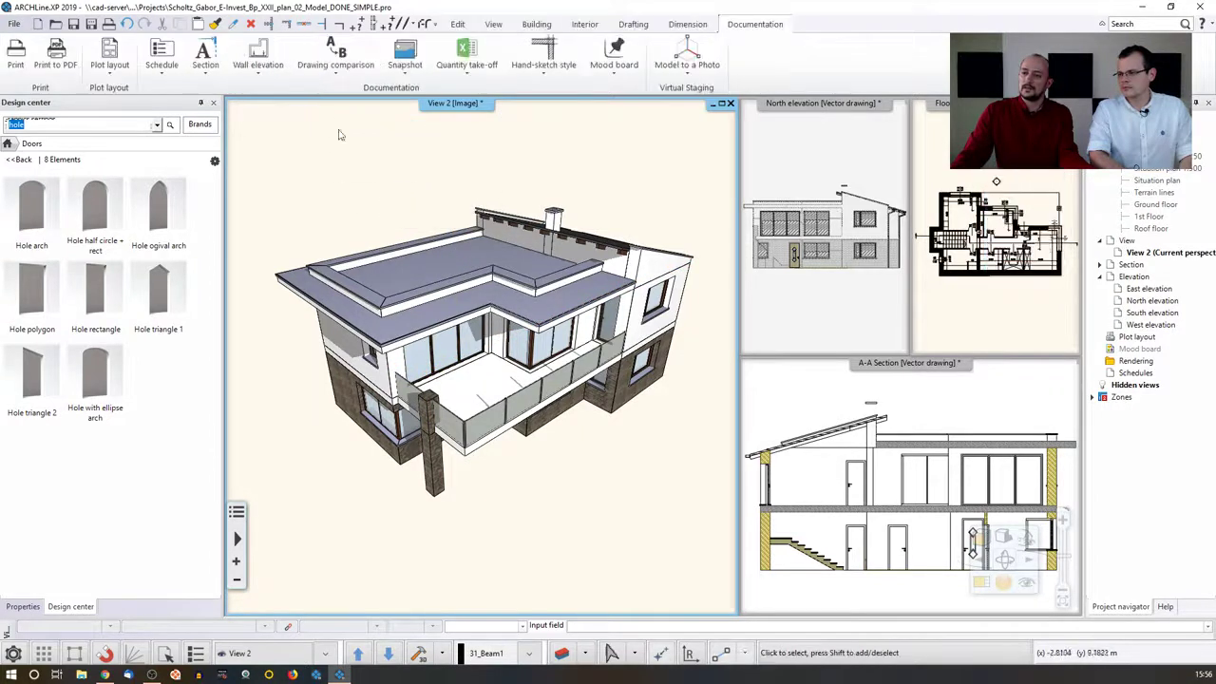
{"action": "left_click", "coordinate": [204, 59]}
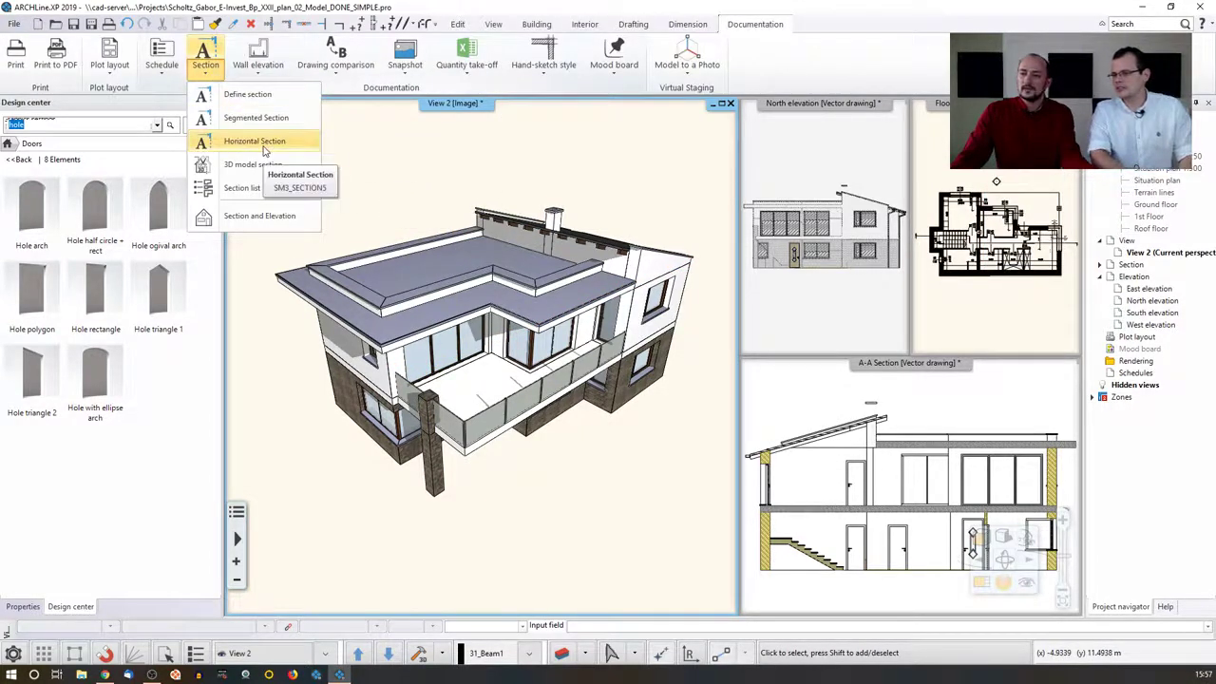
{"action": "left_click", "coordinate": [265, 122]}
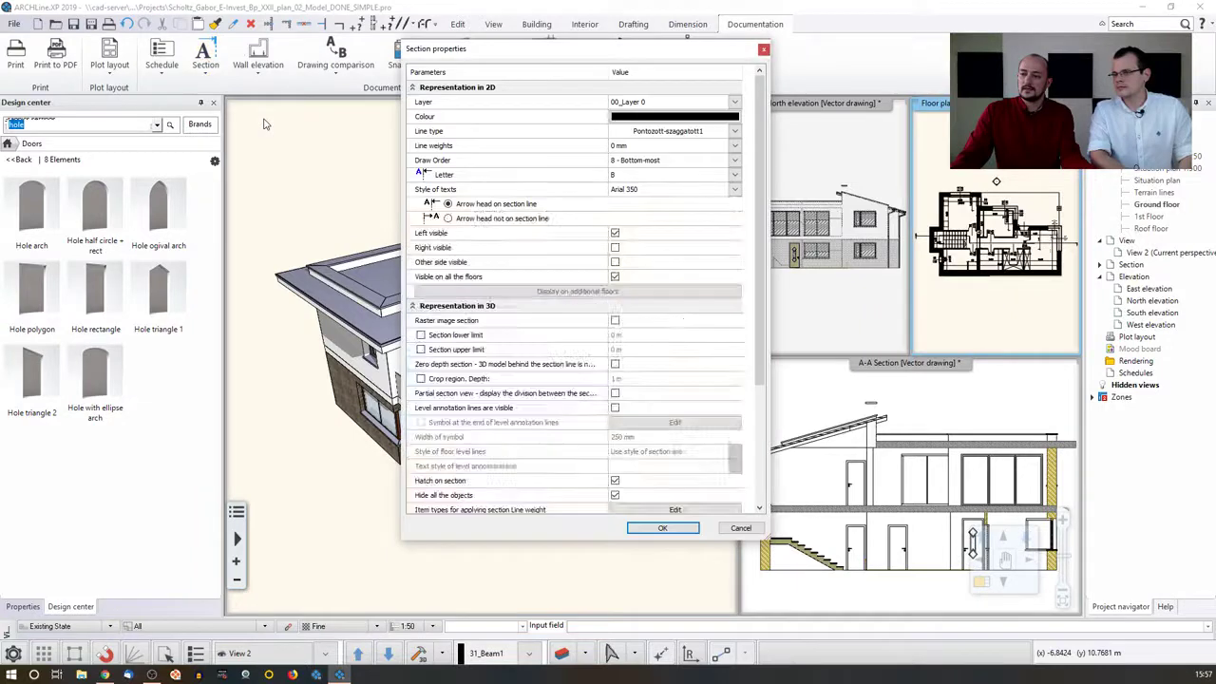
{"action": "left_click", "coordinate": [733, 530]}
{"action": "left_click", "coordinate": [204, 59]}
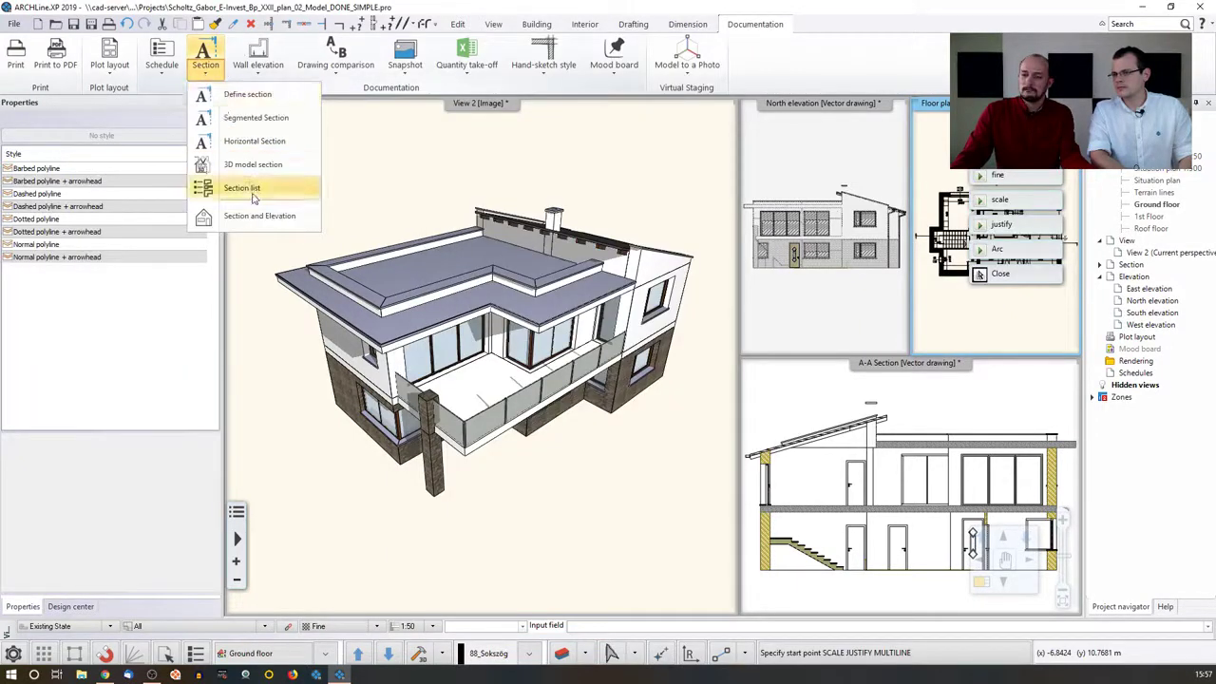
{"action": "left_click", "coordinate": [423, 190]}
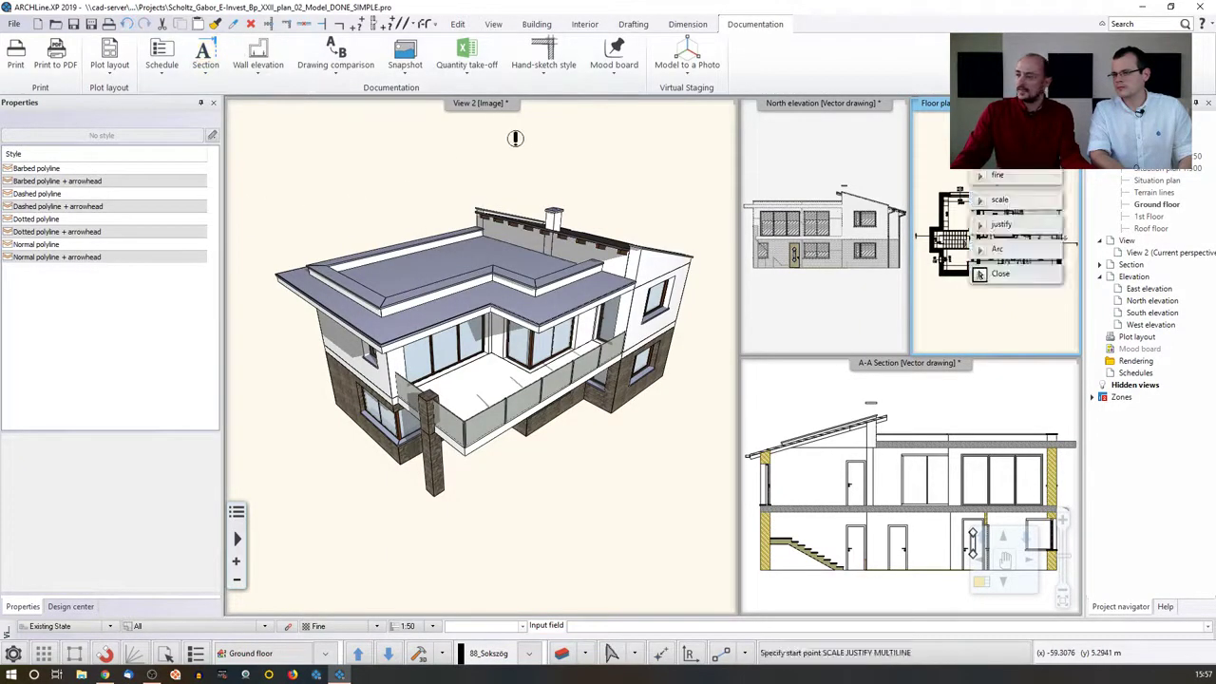
{"action": "left_click", "coordinate": [487, 131]}
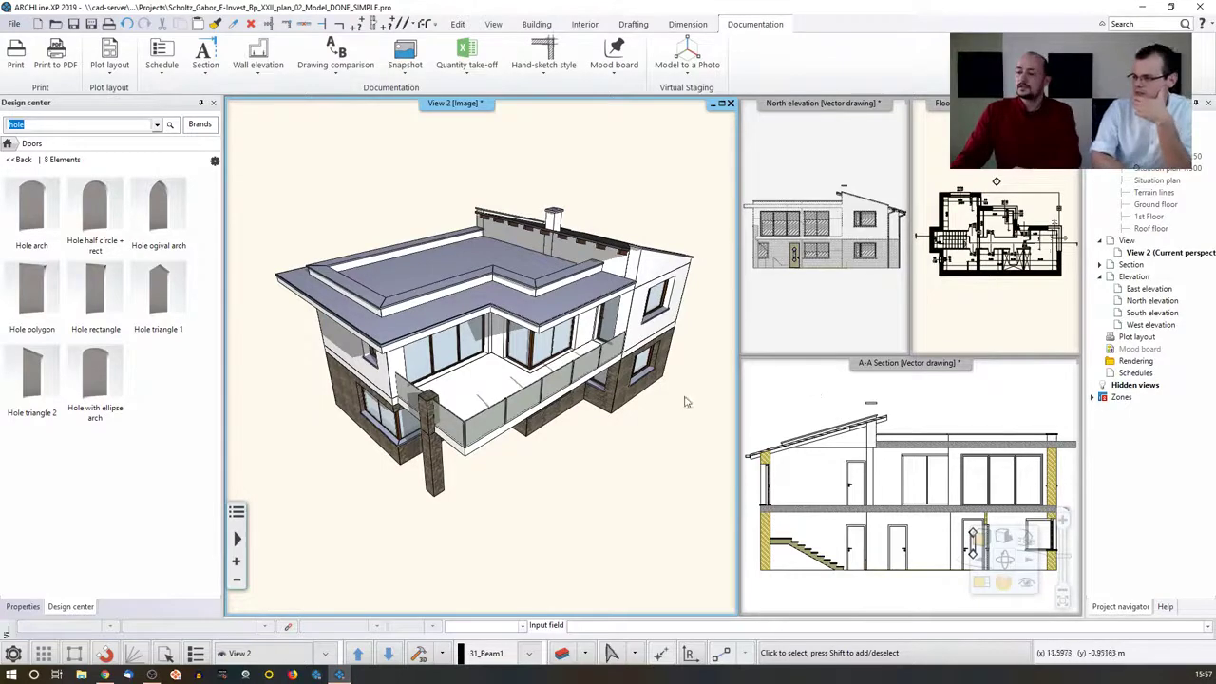
Show the house from the front and start a 3D model section with a stepped cut line sloping down through the upper storey.
{"action": "left_click", "coordinate": [1008, 541]}
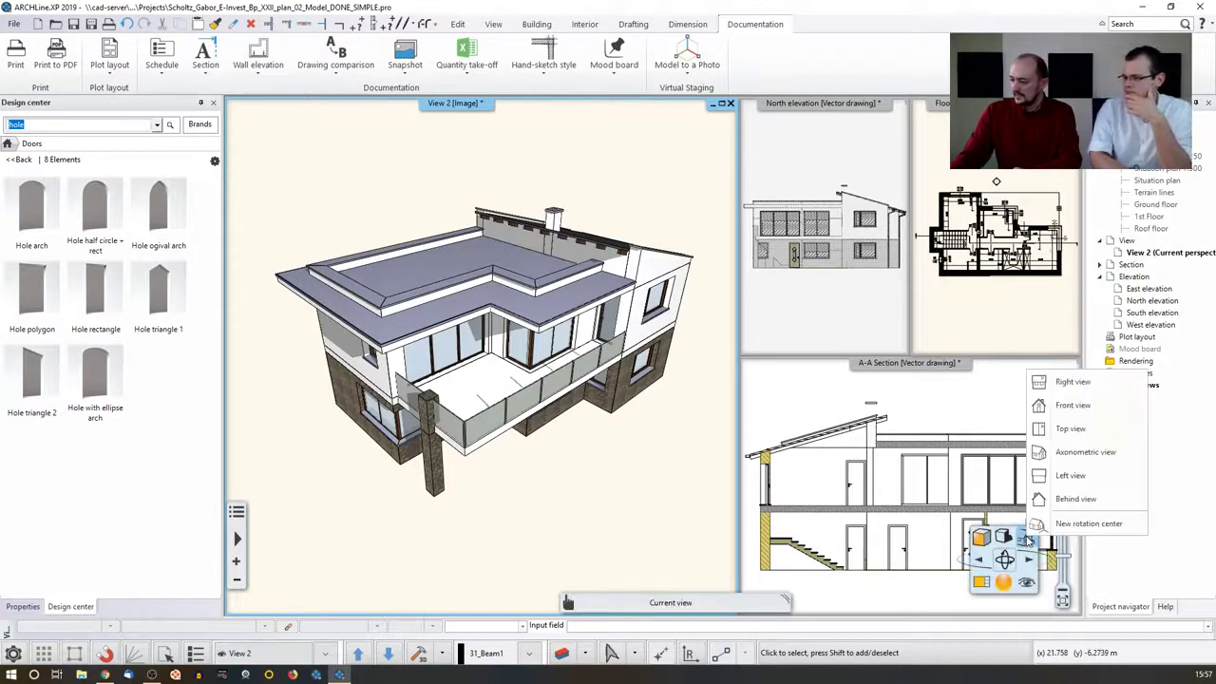
{"action": "left_click", "coordinate": [1071, 403]}
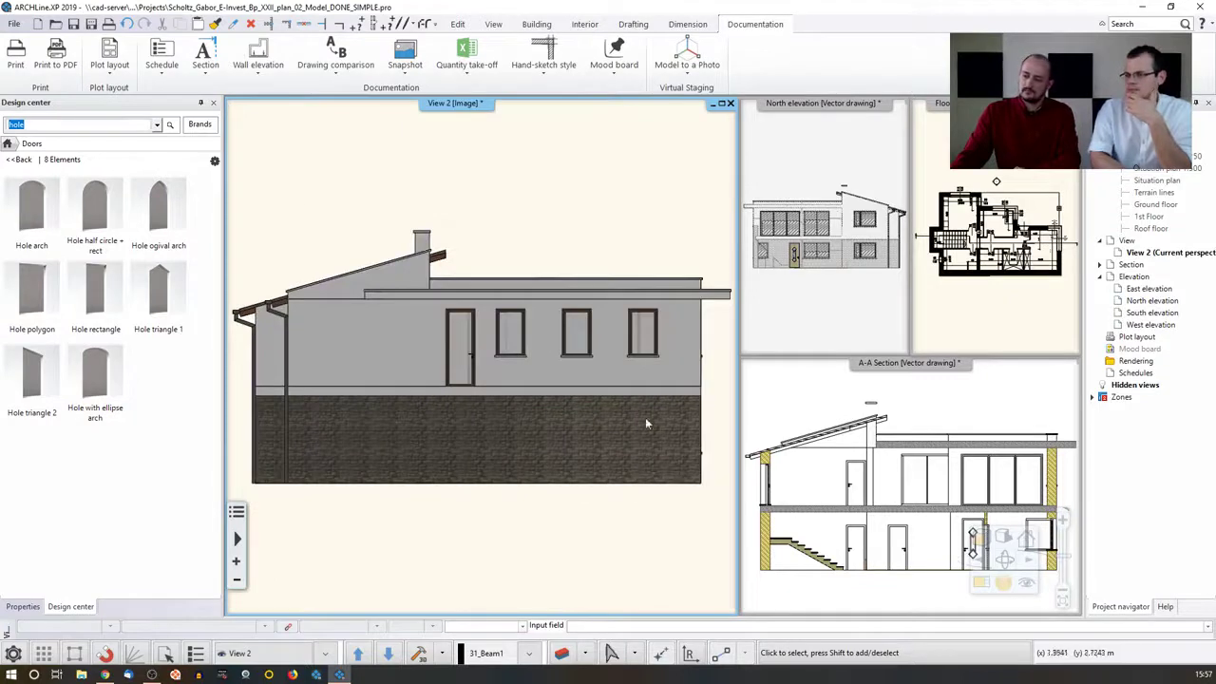
{"action": "left_click", "coordinate": [269, 76]}
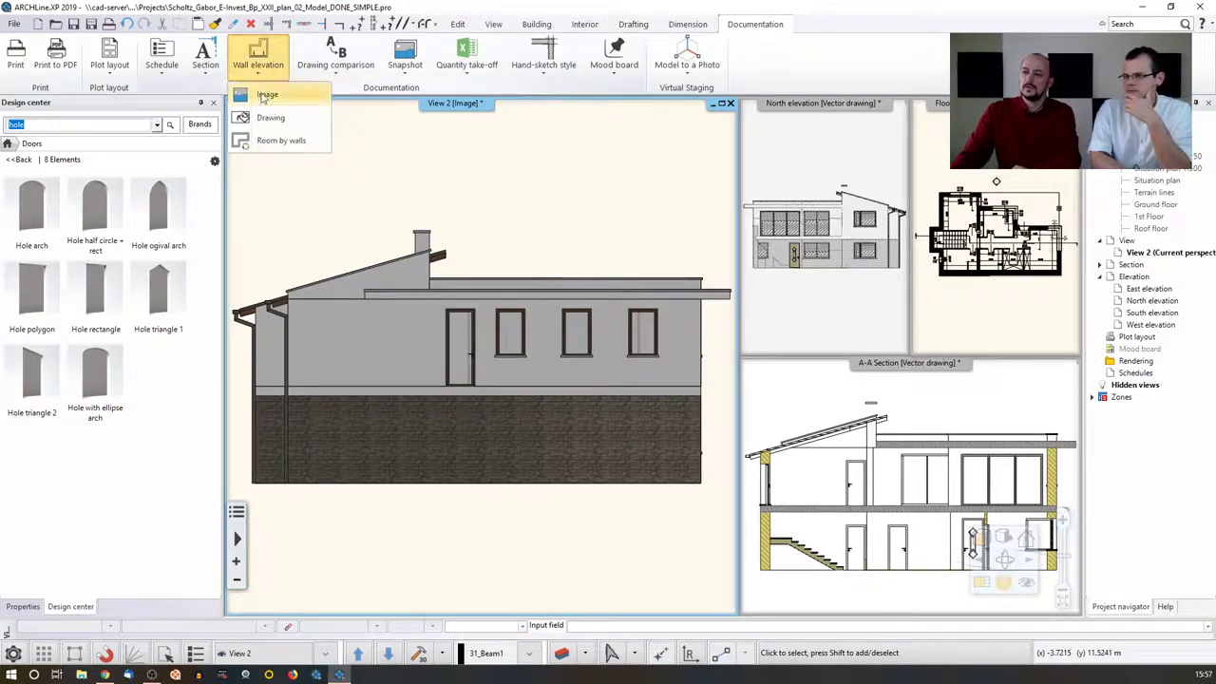
{"action": "left_click", "coordinate": [205, 66]}
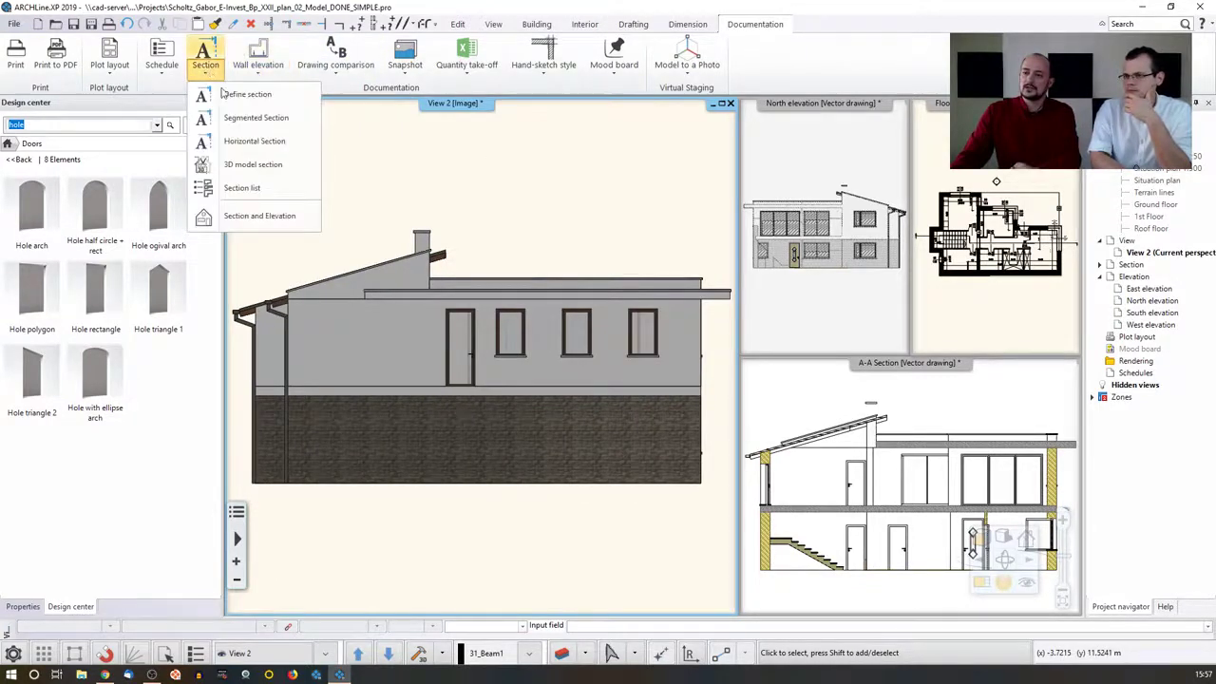
{"action": "left_click", "coordinate": [249, 165]}
{"action": "left_click", "coordinate": [342, 209]}
{"action": "left_click", "coordinate": [423, 330]}
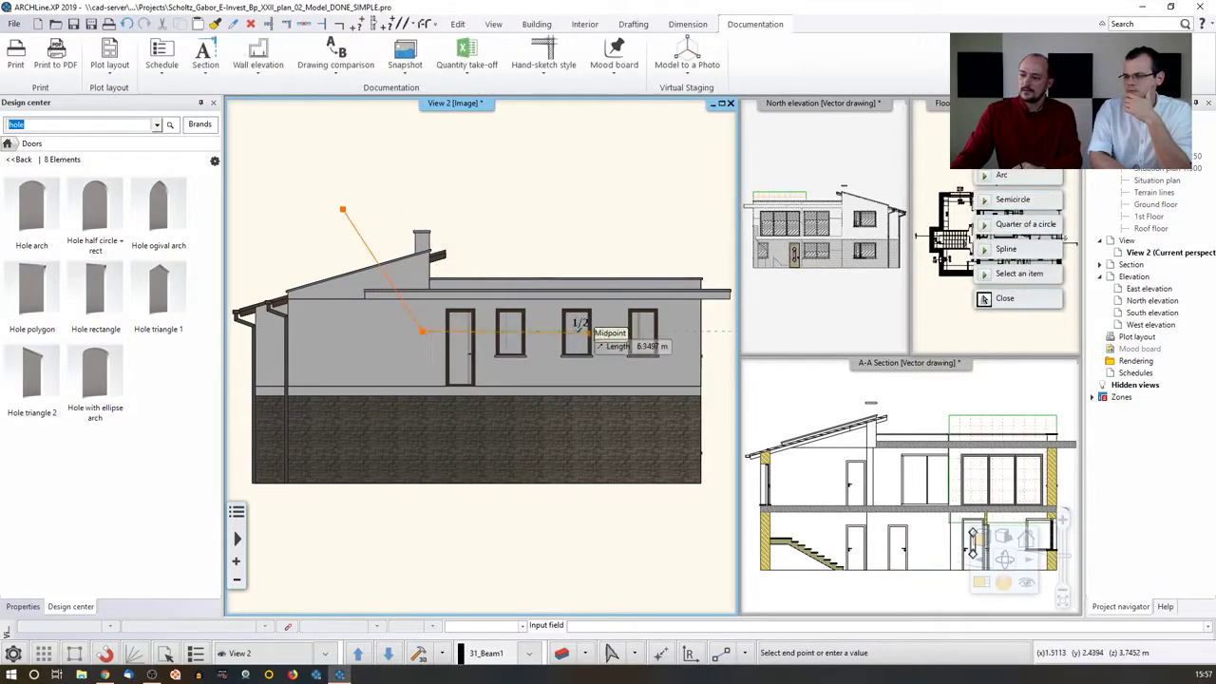
{"action": "left_click", "coordinate": [589, 331]}
{"action": "left_click", "coordinate": [623, 387]}
{"action": "scroll", "coordinate": [698, 388], "scroll_direction": "down", "scroll_amount": 3}
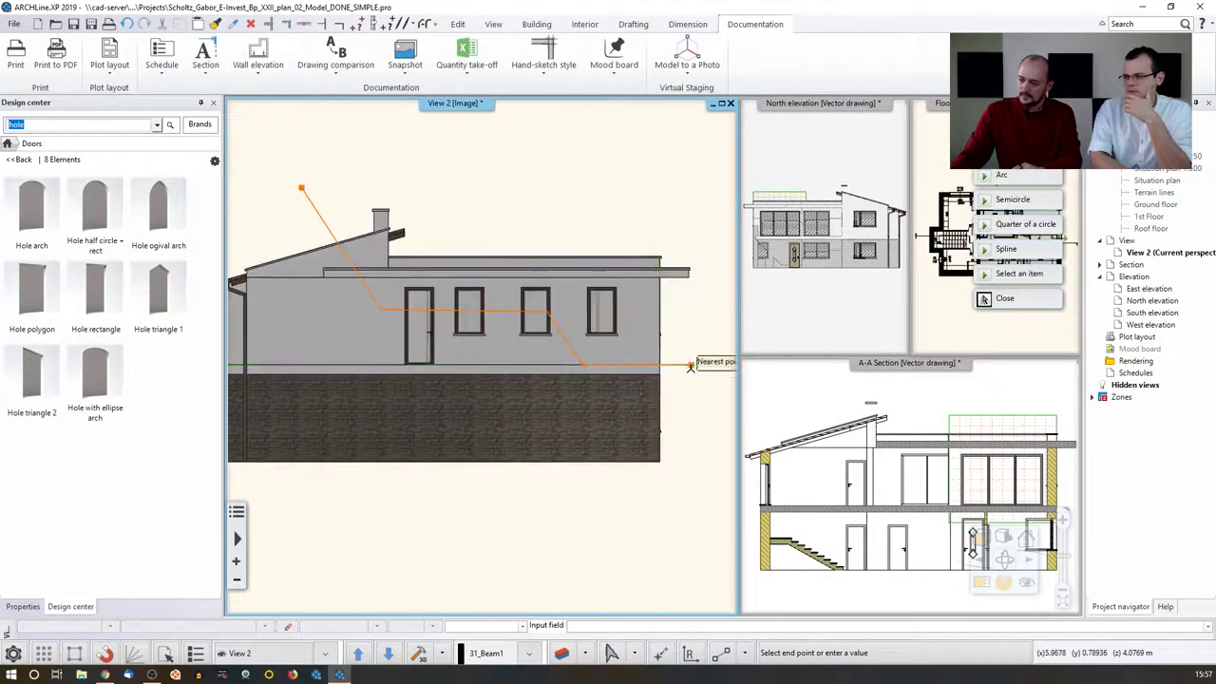
Carry the section outline around below and beside the house and close it at its starting point above the roof.
{"action": "left_click", "coordinate": [667, 459]}
{"action": "left_click", "coordinate": [352, 441]}
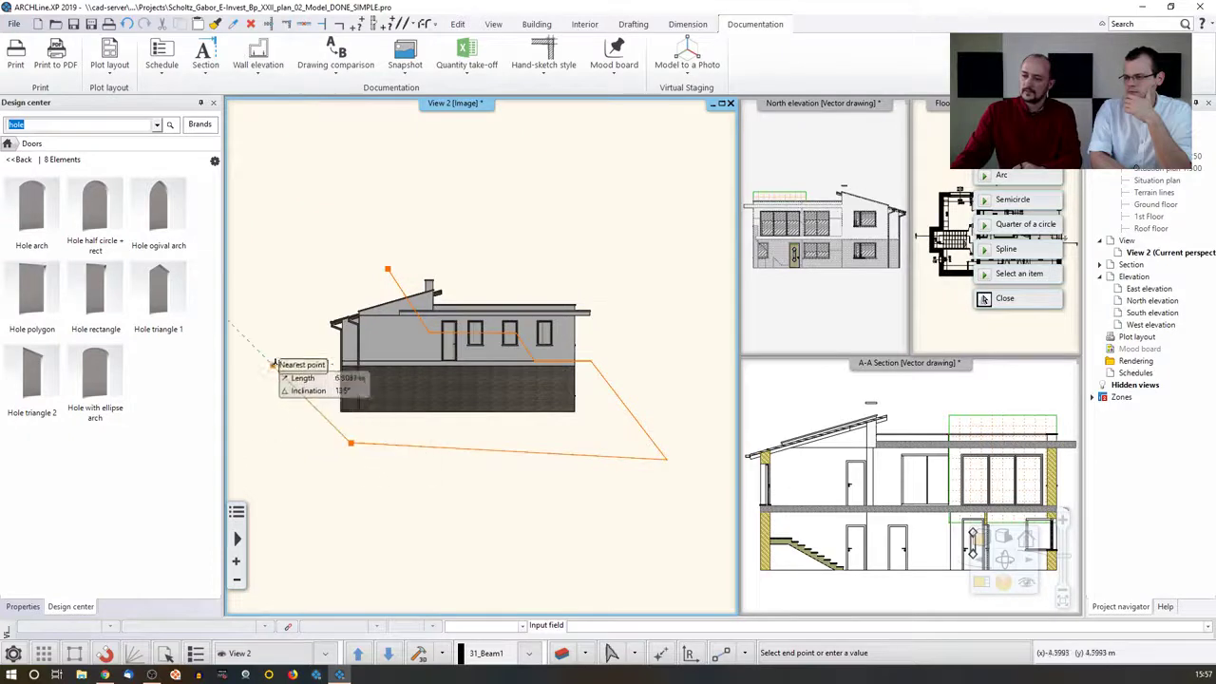
{"action": "left_click", "coordinate": [273, 366]}
{"action": "left_click", "coordinate": [311, 275]}
{"action": "left_click", "coordinate": [388, 269]}
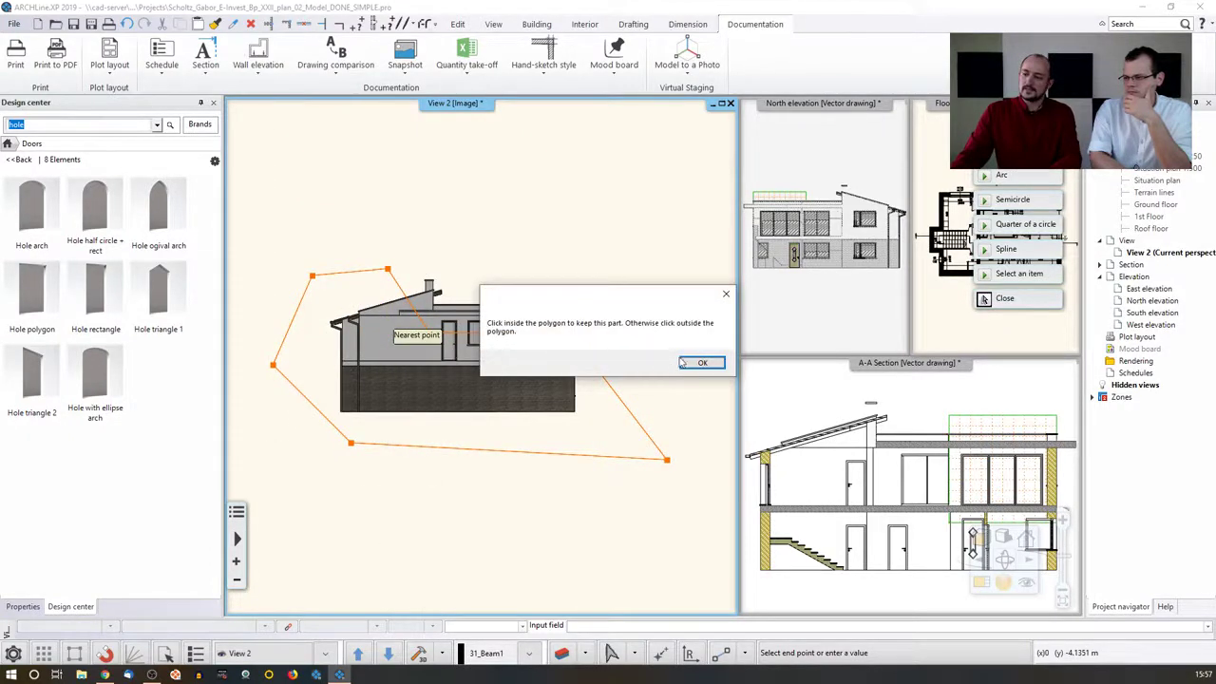
Keep the part of the model inside the outline and inspect the cut upper-storey rooms in 3D.
{"action": "left_click", "coordinate": [702, 366]}
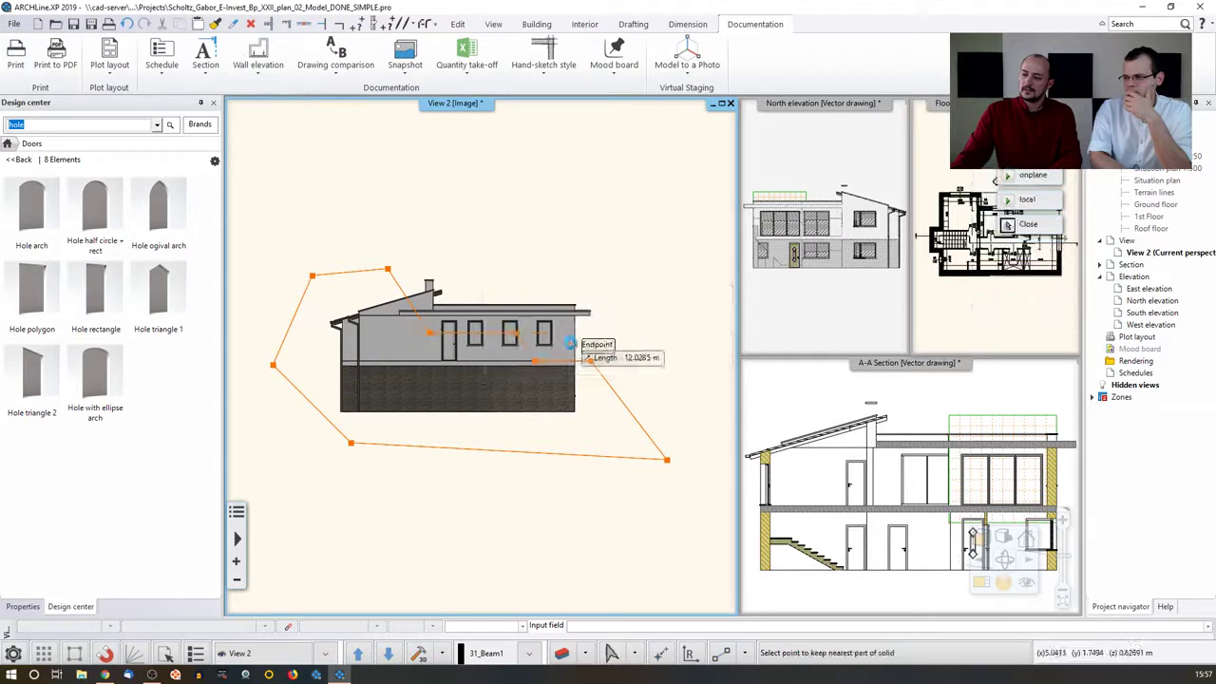
{"action": "left_click", "coordinate": [445, 389]}
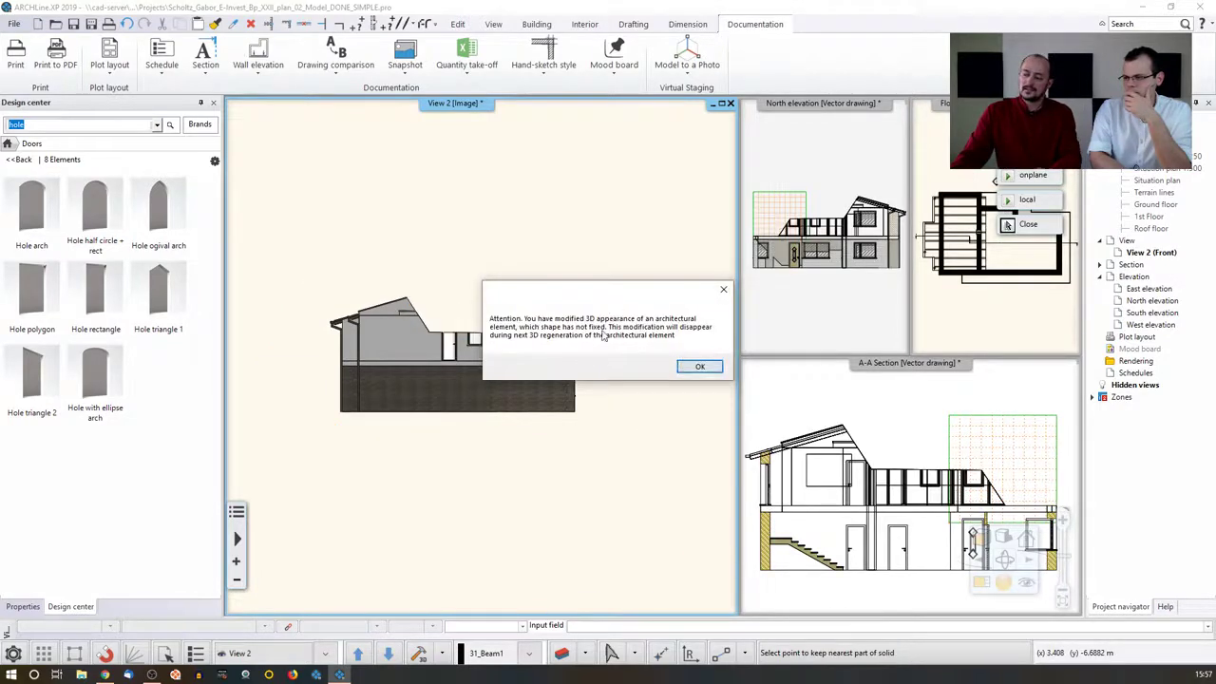
{"action": "left_click", "coordinate": [712, 367]}
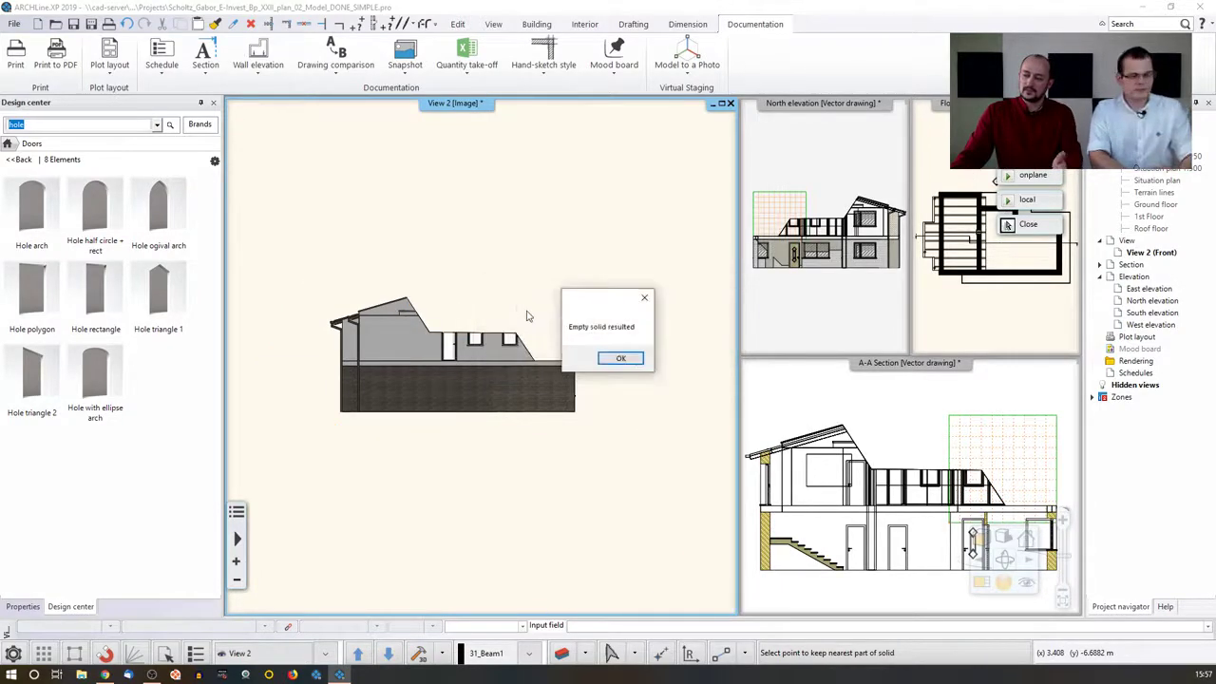
{"action": "left_click", "coordinate": [618, 359]}
{"action": "middle_click_drag", "start_coordinate": [487, 323], "coordinate": [449, 351]}
{"action": "scroll", "coordinate": [449, 350], "scroll_direction": "up", "scroll_amount": 1}
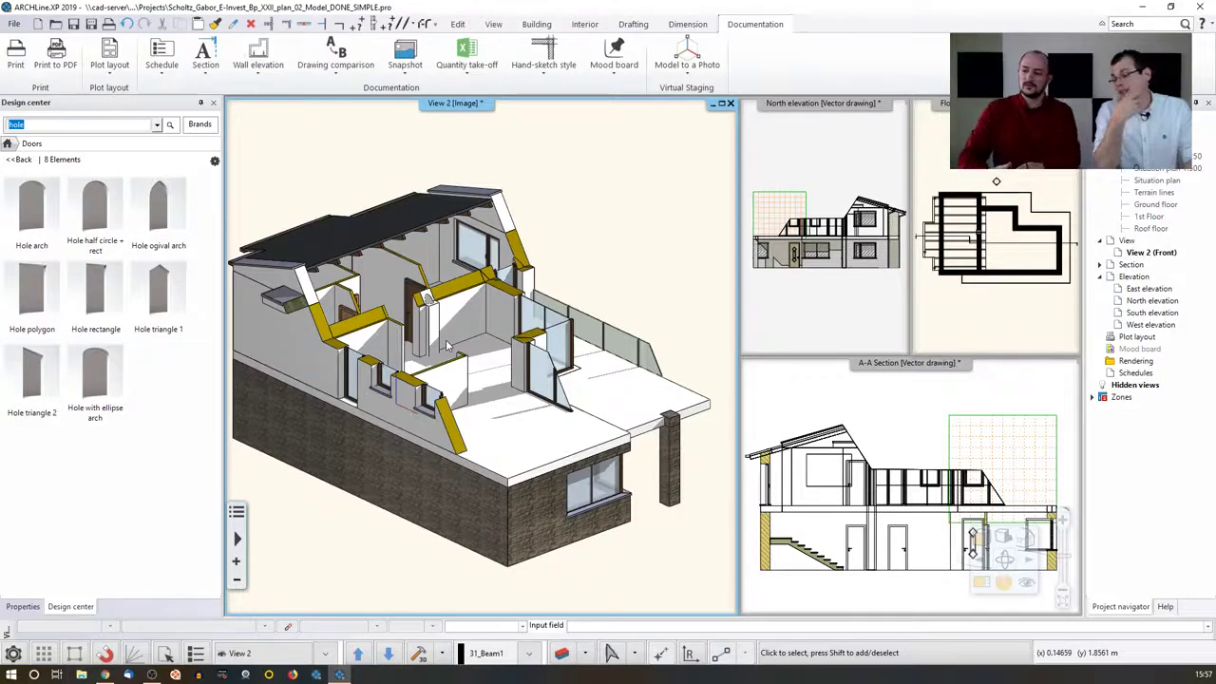
{"action": "scroll", "coordinate": [871, 230], "scroll_direction": "up", "scroll_amount": 1}
Regenerate the 3D model from the floor plan to restore the complete house, and return to the 3D view.
{"action": "left_click", "coordinate": [966, 239]}
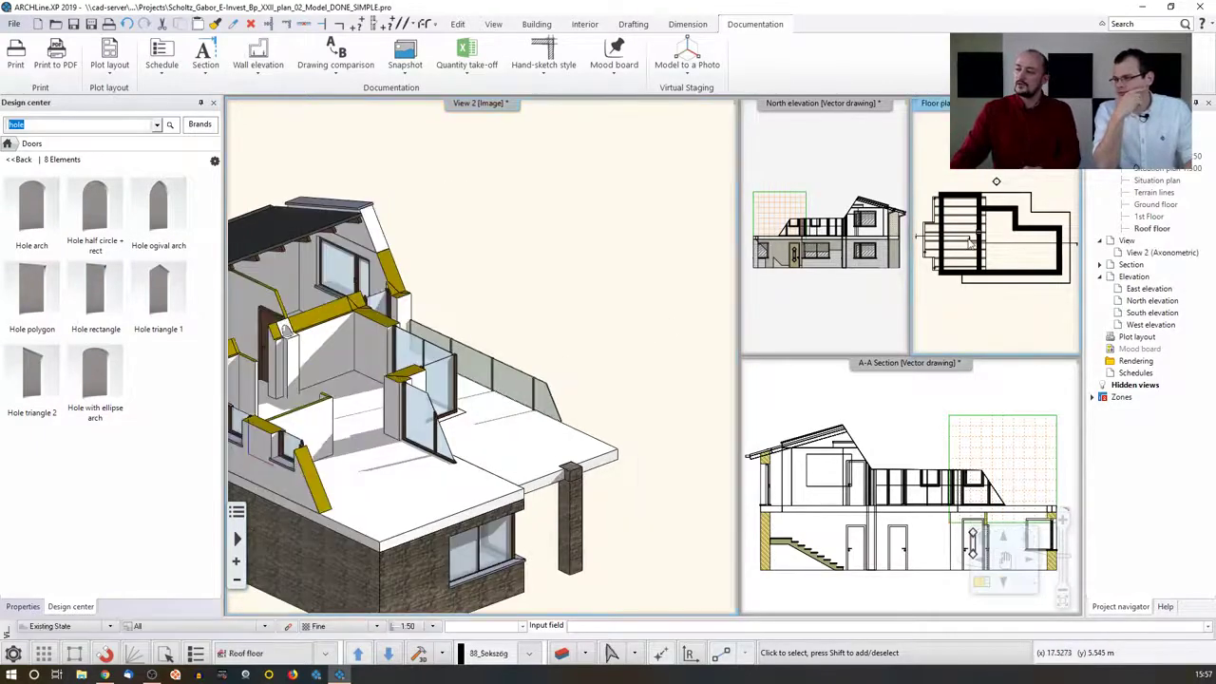
{"action": "left_click", "coordinate": [419, 654]}
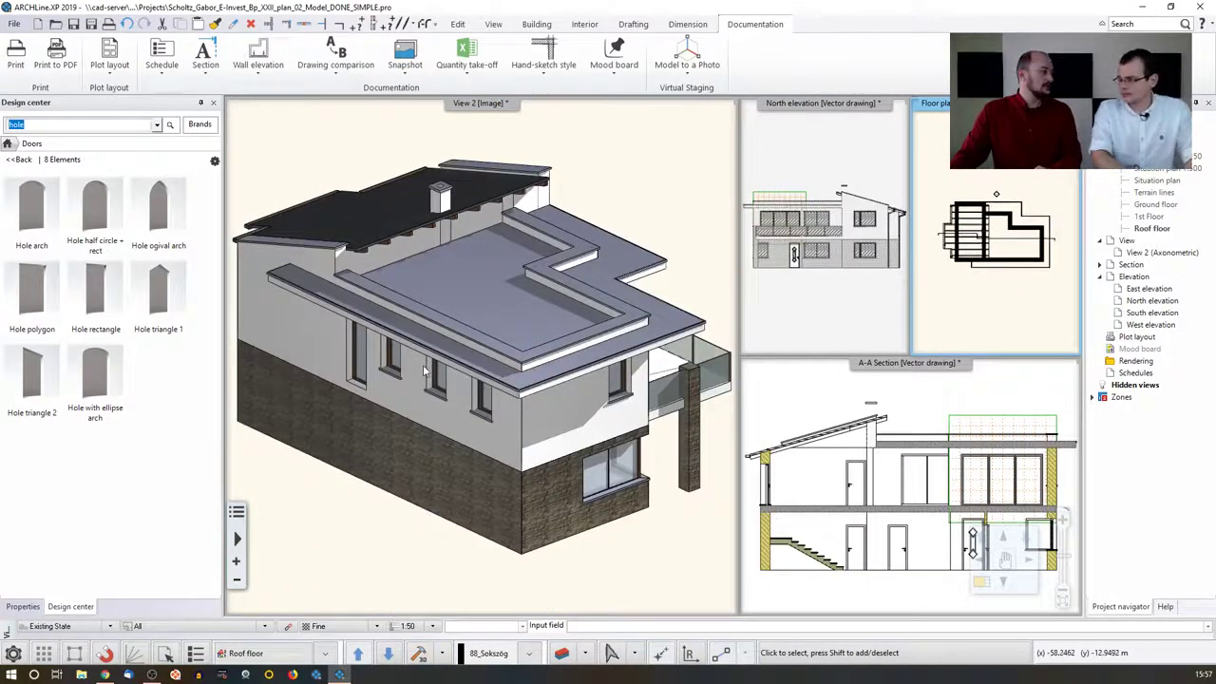
{"action": "left_click", "coordinate": [706, 475]}
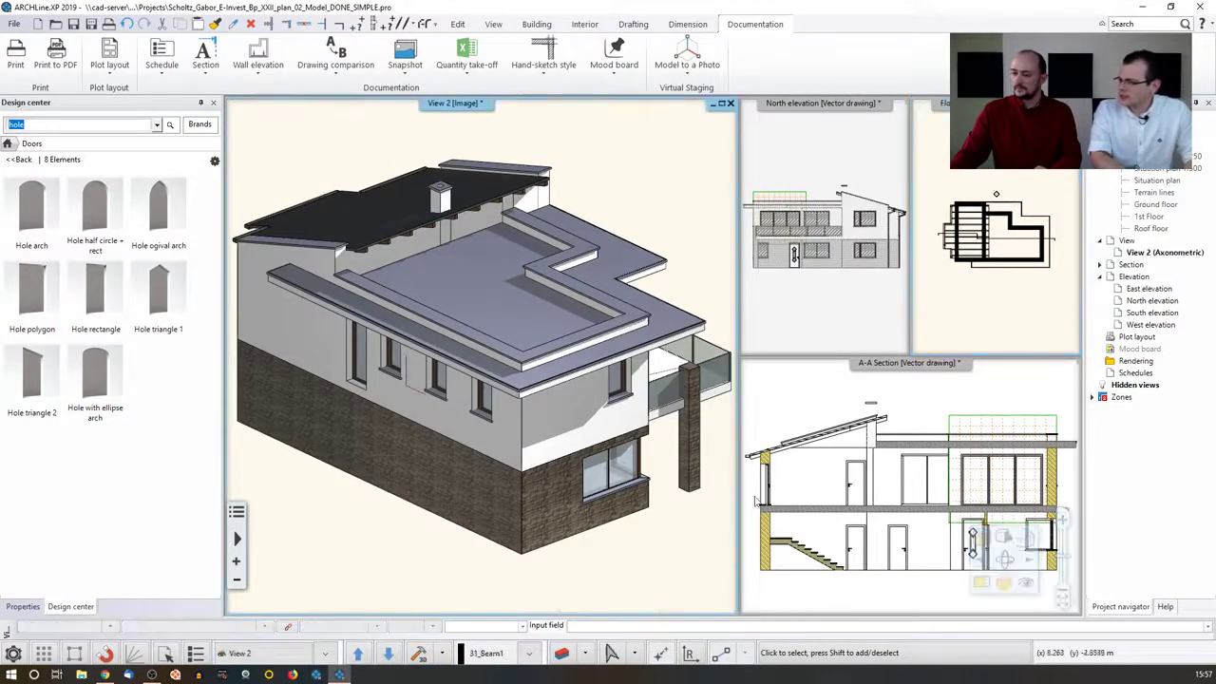
Switch the 3D view to camera perspective, and bring up the ground floor plan as the main view.
{"action": "left_click", "coordinate": [1027, 583]}
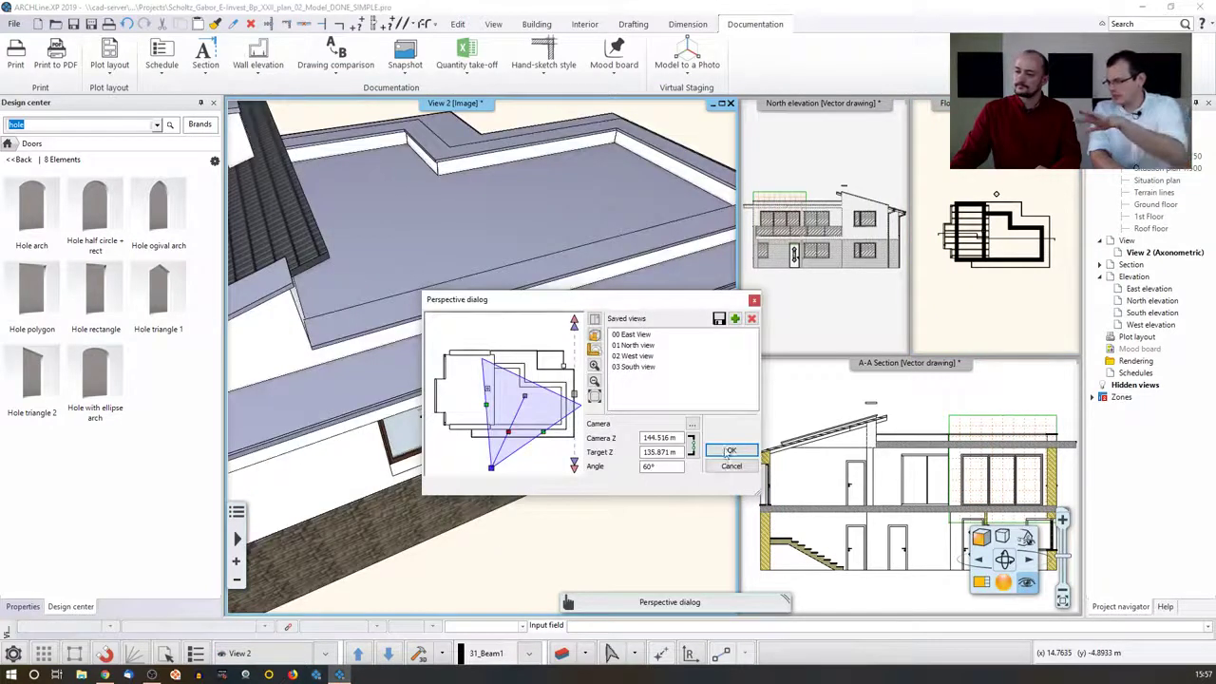
{"action": "left_click", "coordinate": [730, 452]}
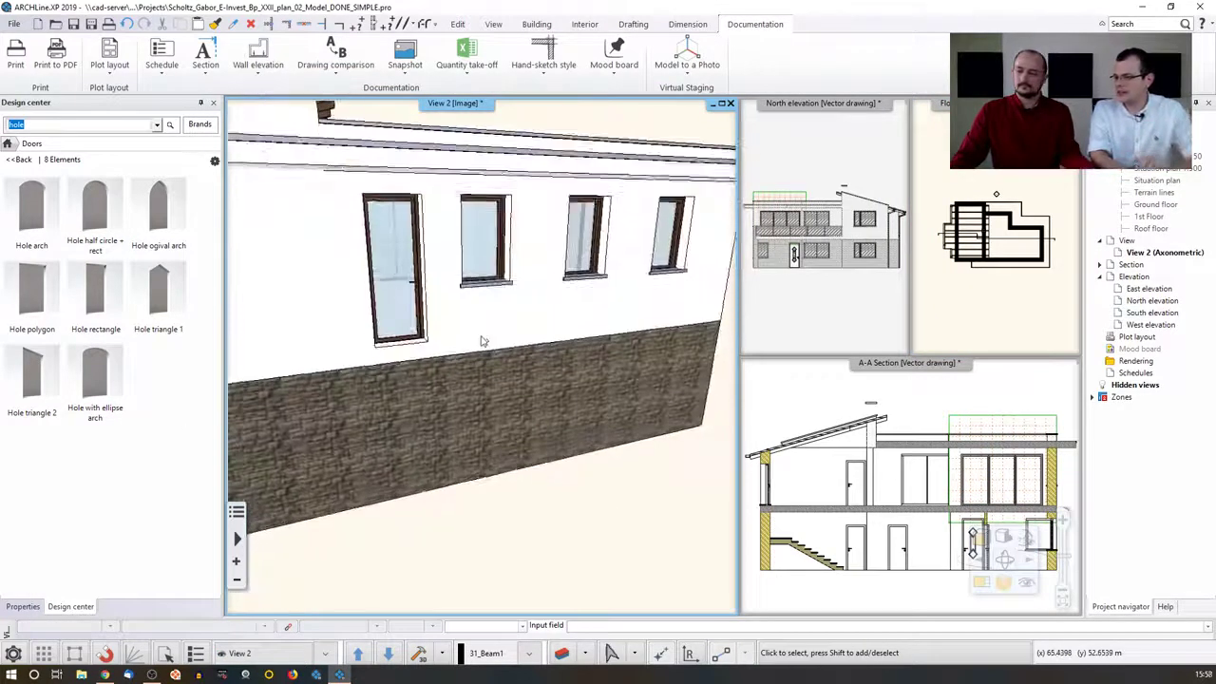
{"action": "left_click", "coordinate": [991, 292]}
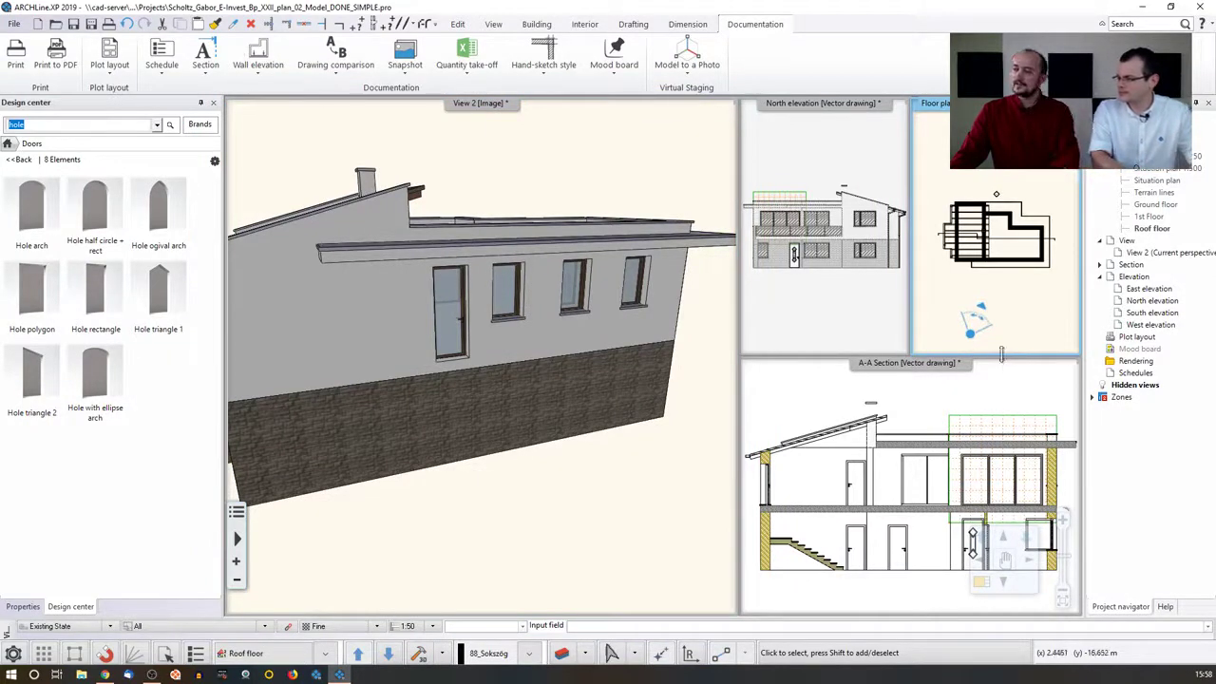
{"action": "key", "text": "Page_Down"}
{"action": "key", "text": "Page_Down"}
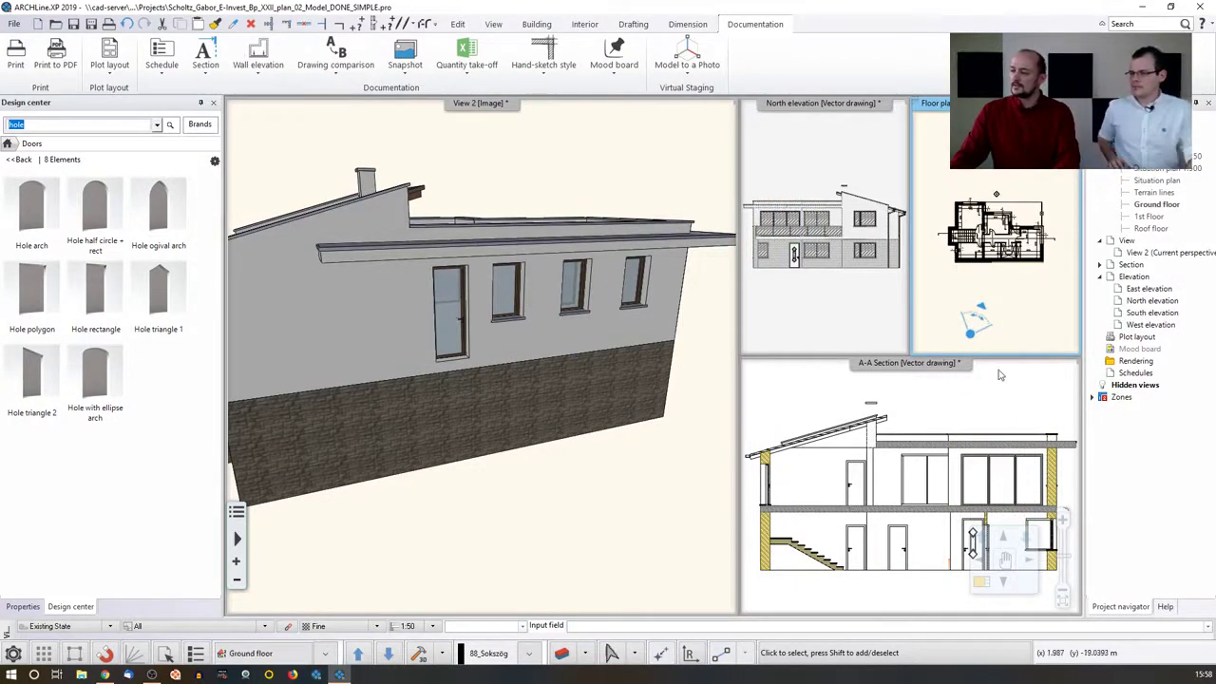
{"action": "left_click", "coordinate": [982, 582]}
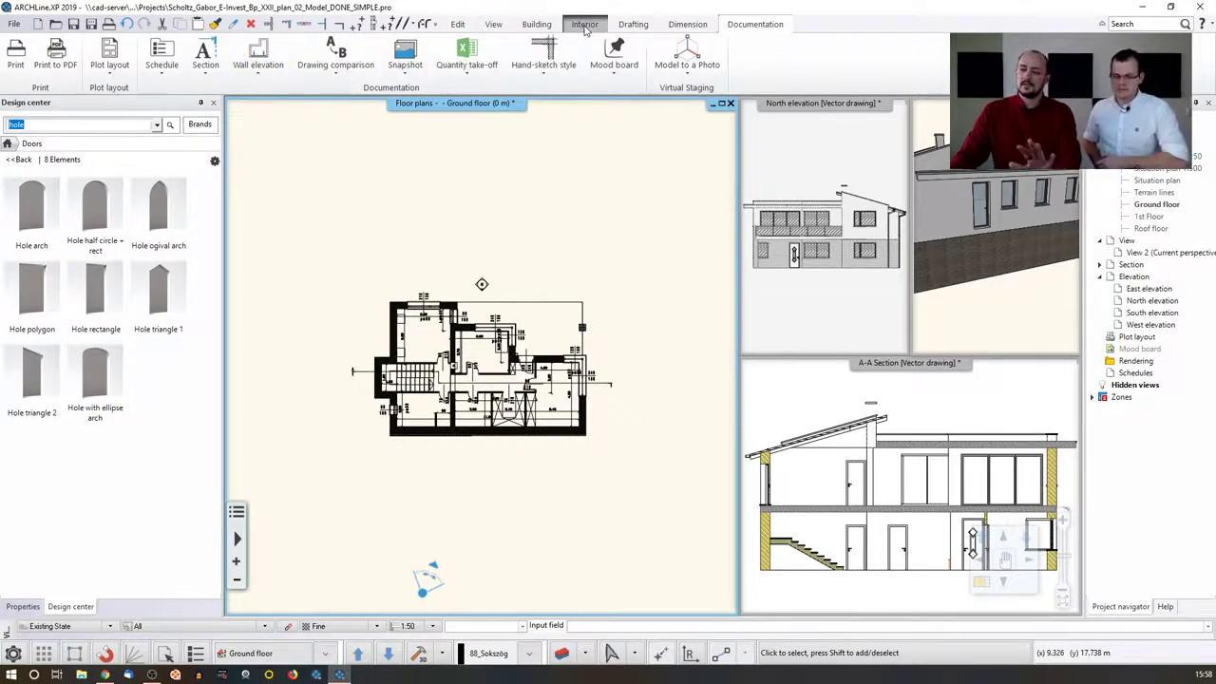
Start dimensioning all walls, accepting chains for door/window frames and wall endpoints, wall connections, and the farthest wall end points.
{"action": "left_click", "coordinate": [682, 25]}
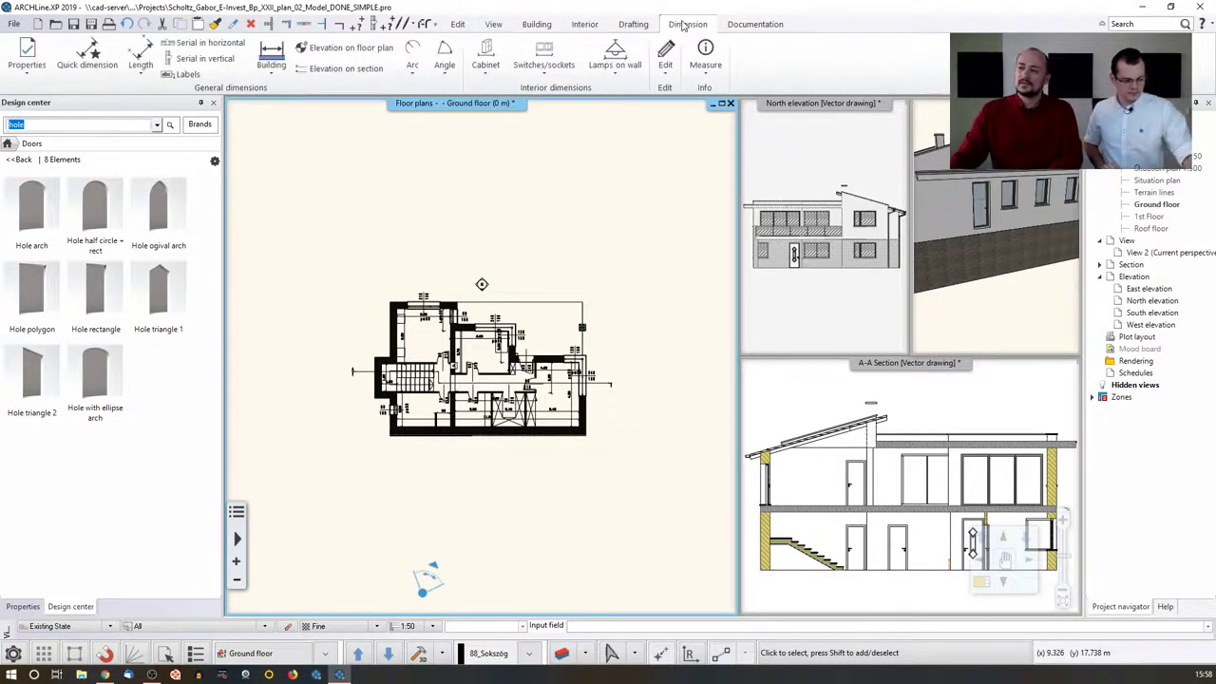
{"action": "left_click", "coordinate": [271, 65]}
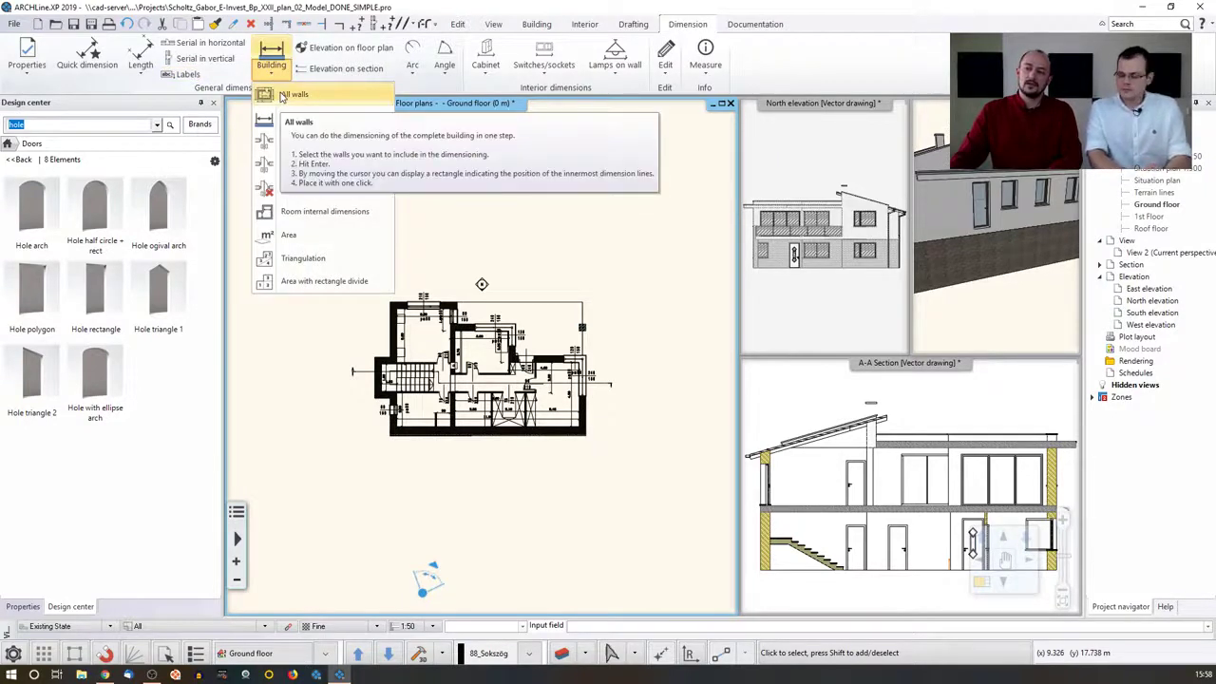
{"action": "left_click", "coordinate": [287, 117]}
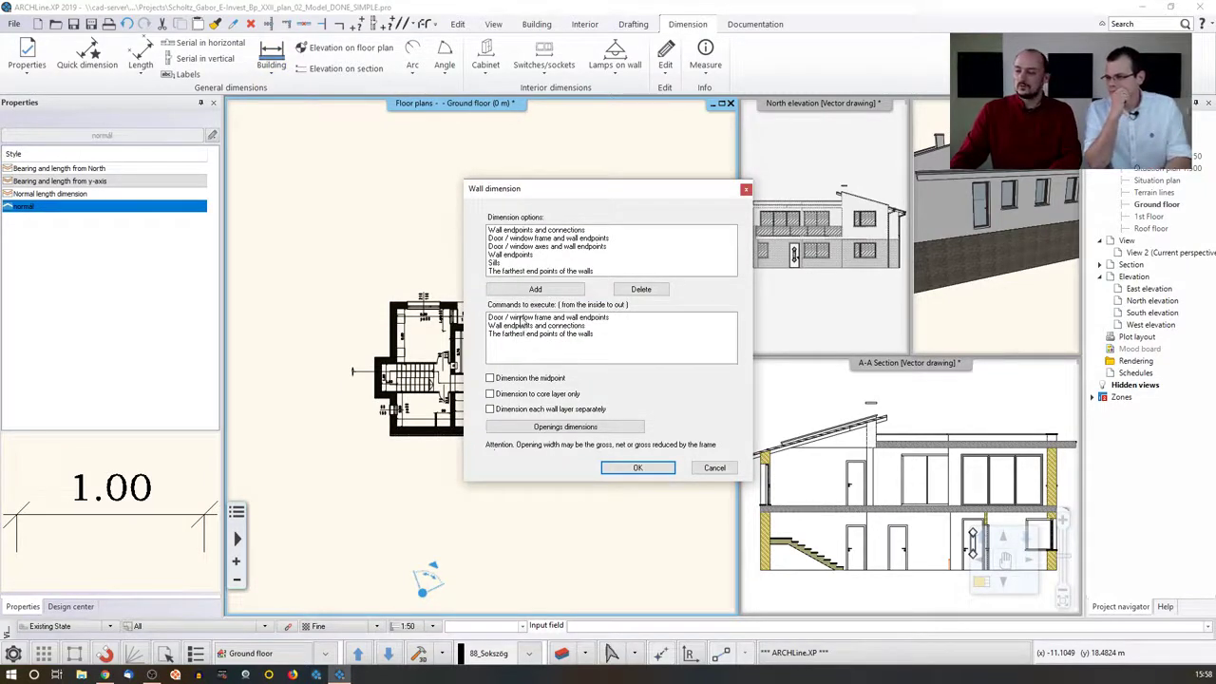
{"action": "left_click", "coordinate": [521, 324]}
{"action": "left_click", "coordinate": [521, 335]}
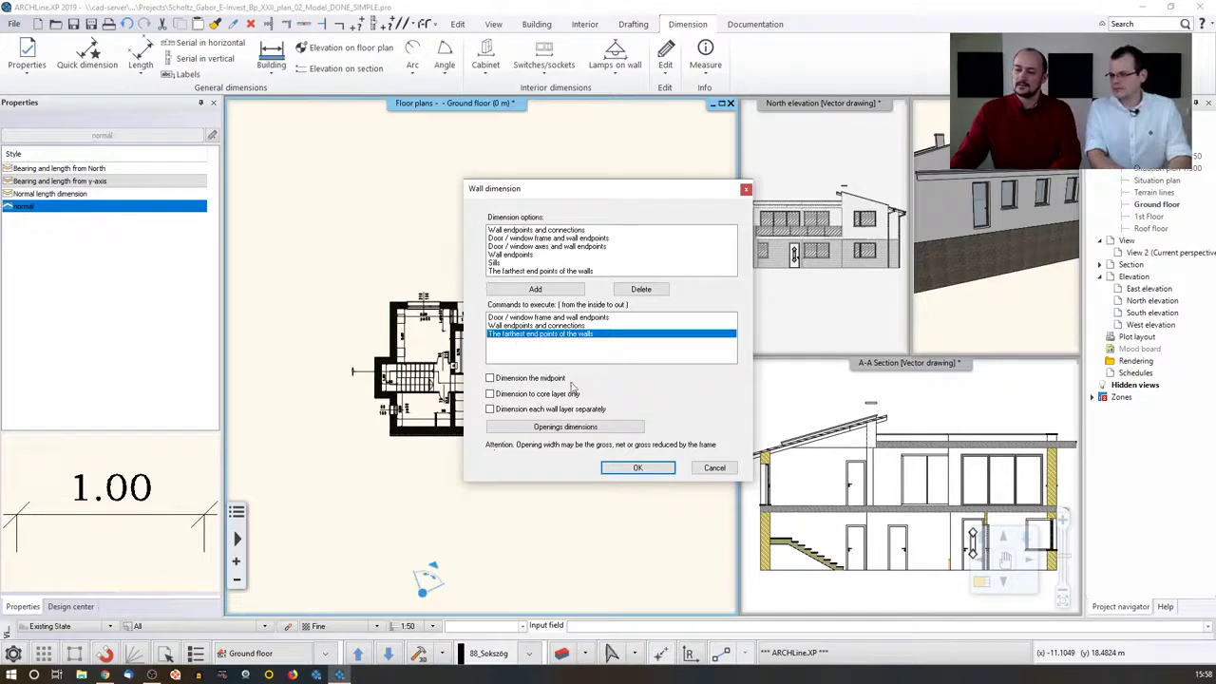
{"action": "left_click", "coordinate": [631, 468]}
Include the whole ground floor's walls in the dimensioning and place the dimension chains around all four sides of the building.
{"action": "left_click_drag", "start_coordinate": [339, 252], "coordinate": [604, 467]}
{"action": "left_click", "coordinate": [604, 468]}
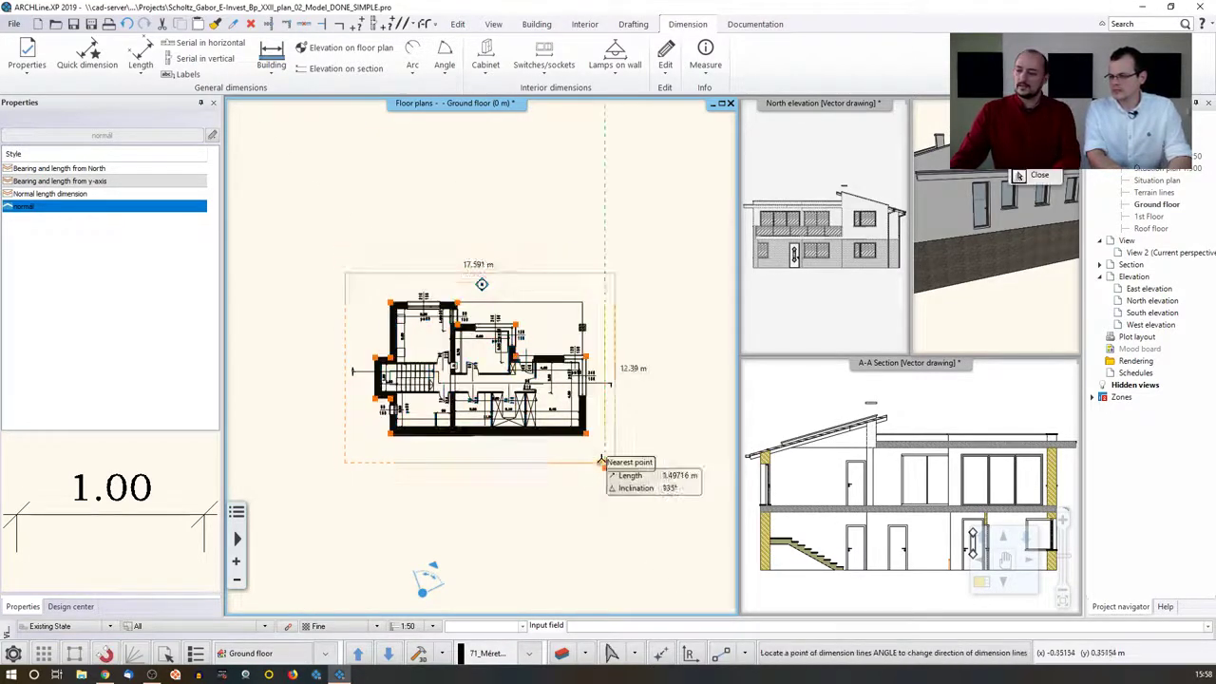
{"action": "left_click", "coordinate": [605, 422]}
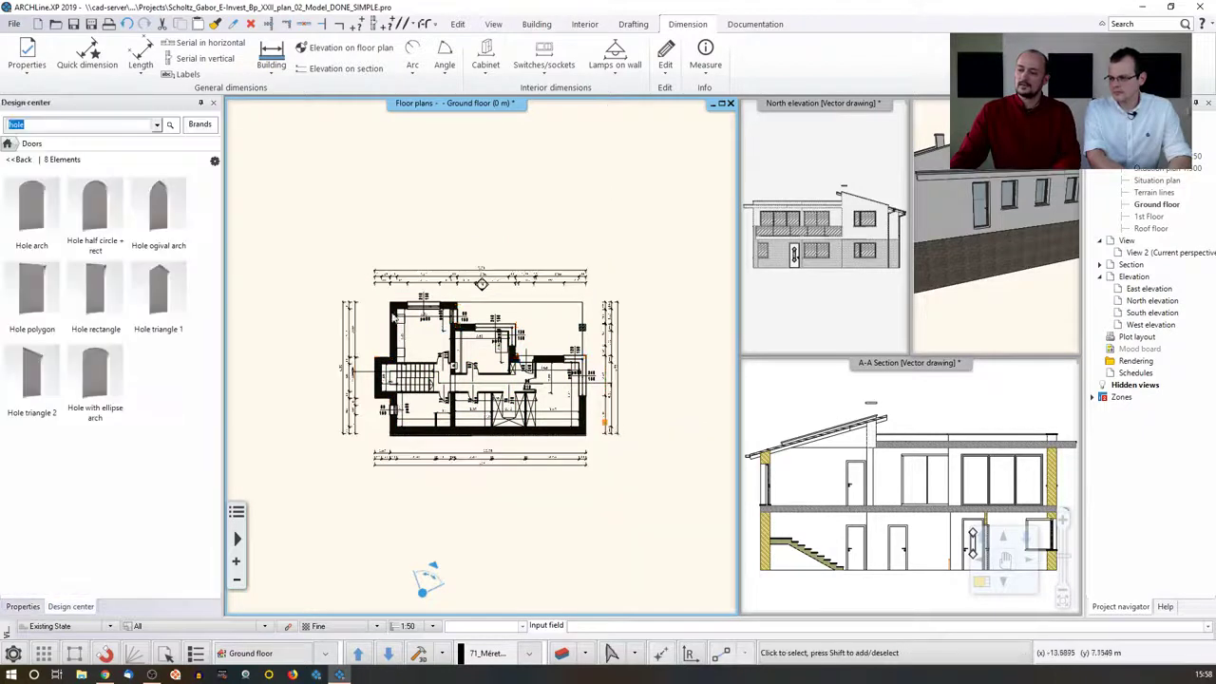
{"action": "right_click", "coordinate": [338, 233]}
{"action": "left_click", "coordinate": [334, 203]}
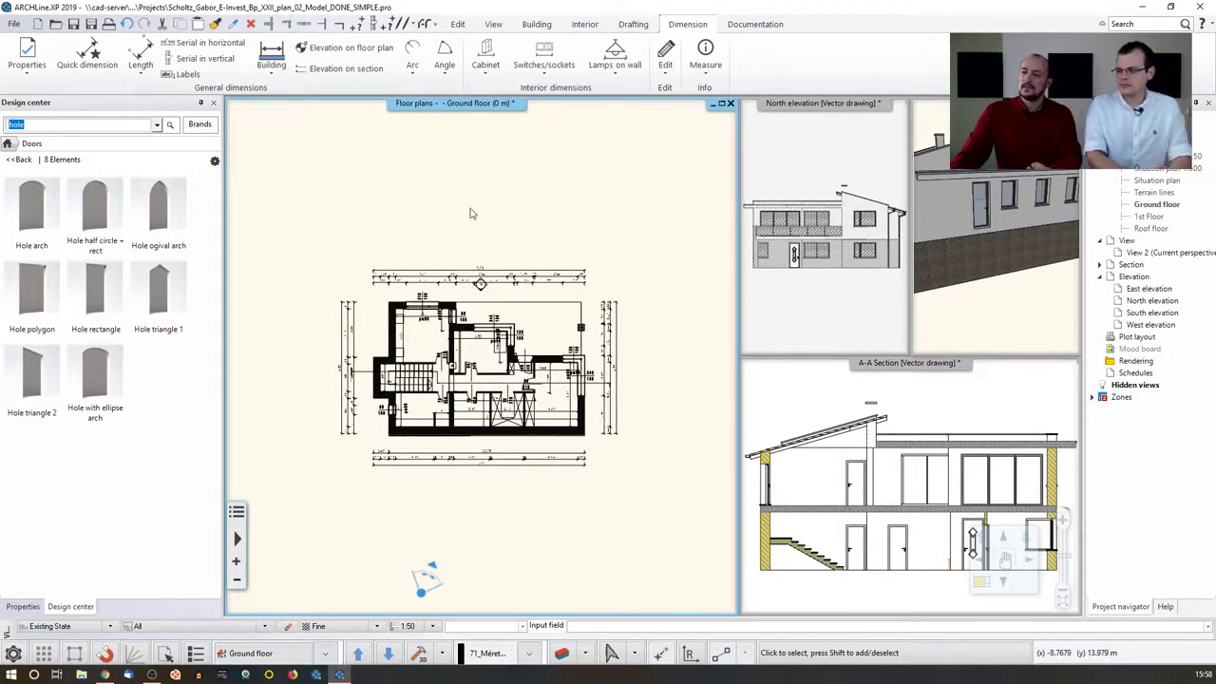
Prepare a new plot layout with the ISO A2 420x594 mm paper form in landscape orientation.
{"action": "left_click", "coordinate": [745, 26]}
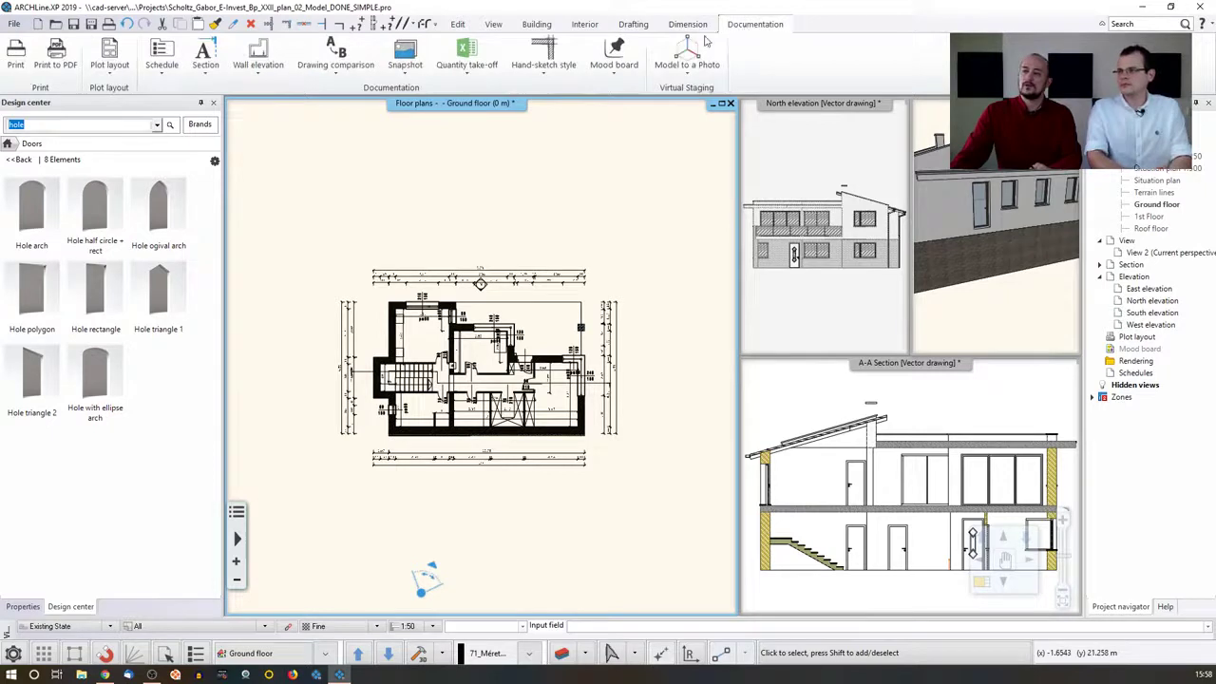
{"action": "left_click", "coordinate": [109, 59]}
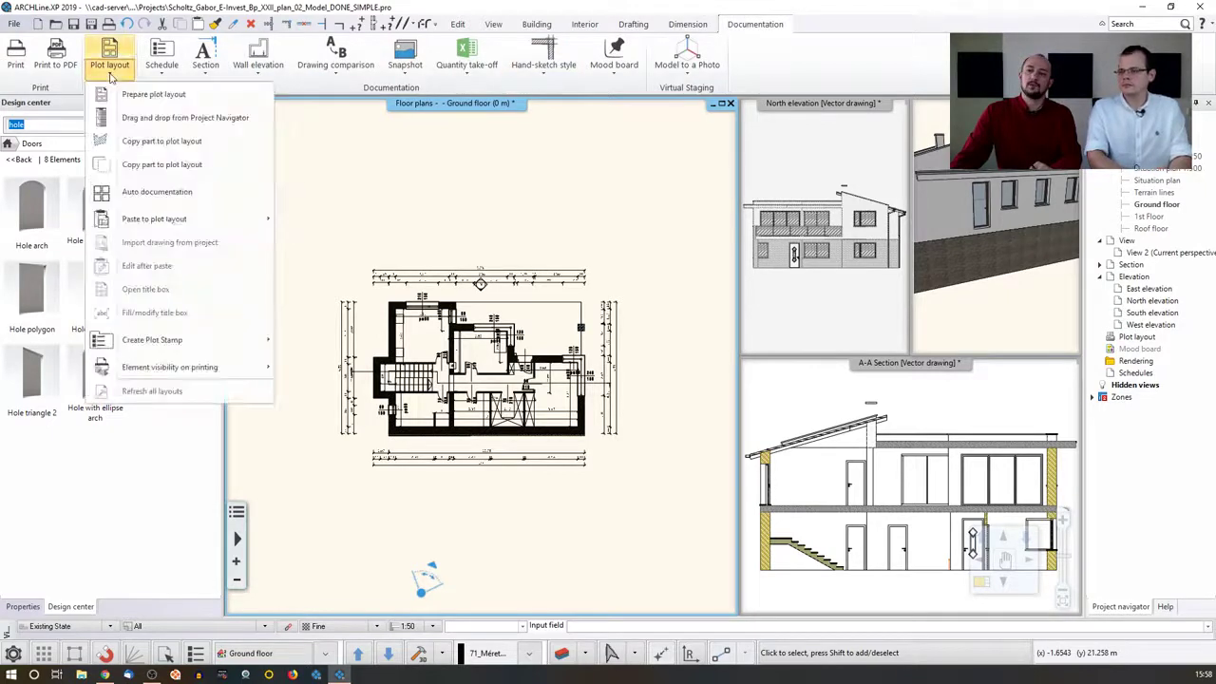
{"action": "left_click", "coordinate": [154, 94]}
{"action": "left_click", "coordinate": [134, 125]}
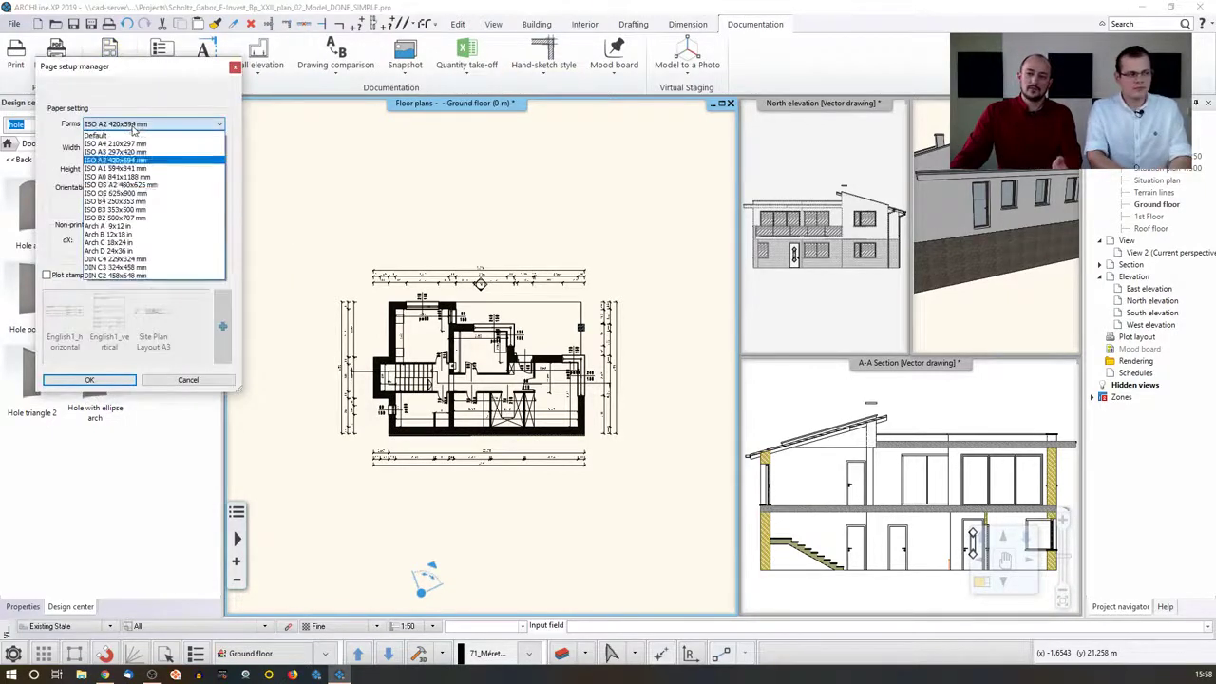
{"action": "left_click", "coordinate": [107, 161]}
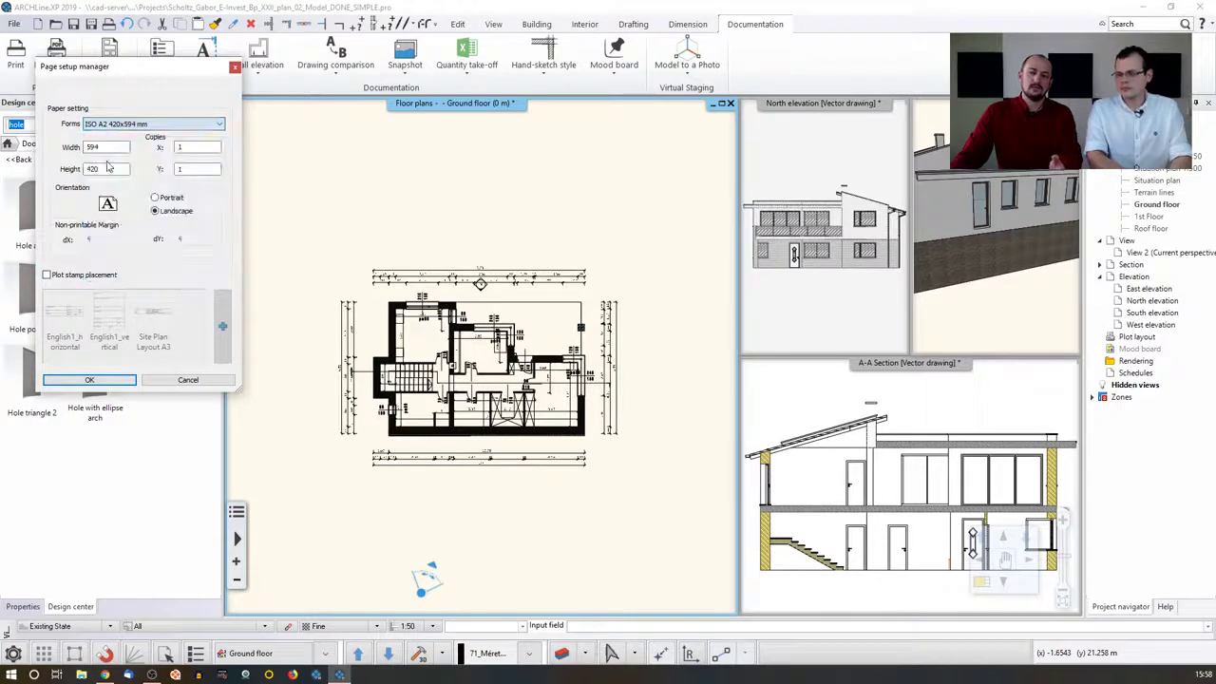
{"action": "left_click", "coordinate": [134, 125]}
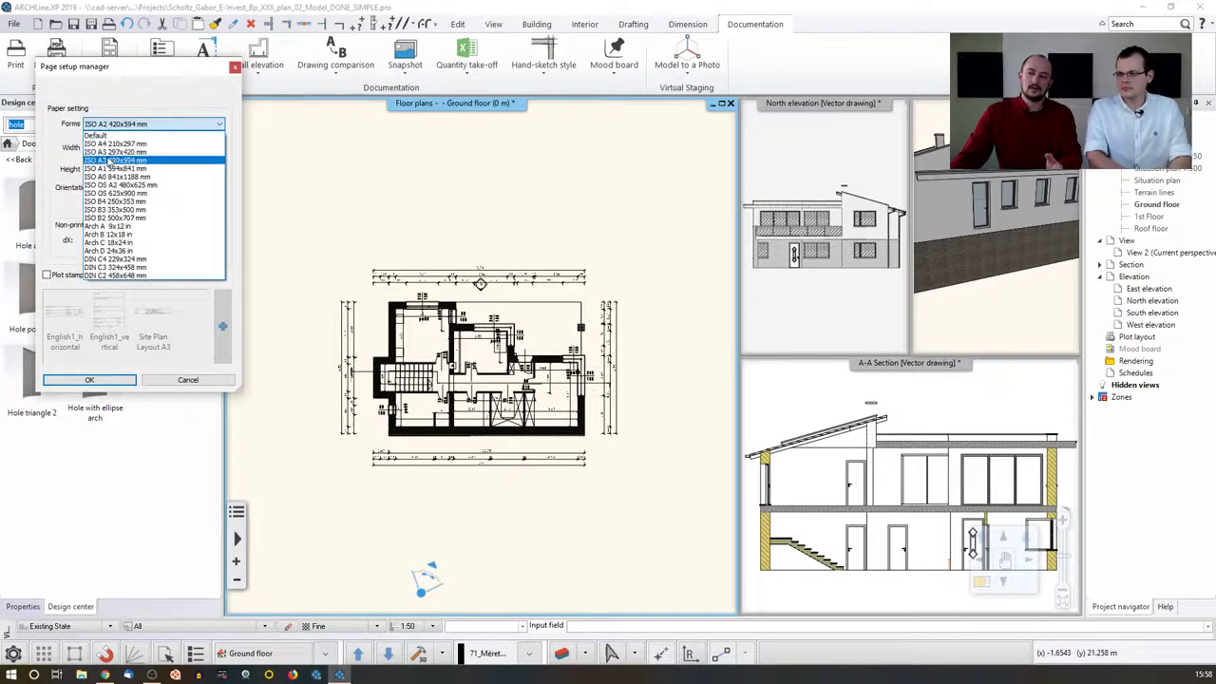
{"action": "left_click", "coordinate": [108, 160]}
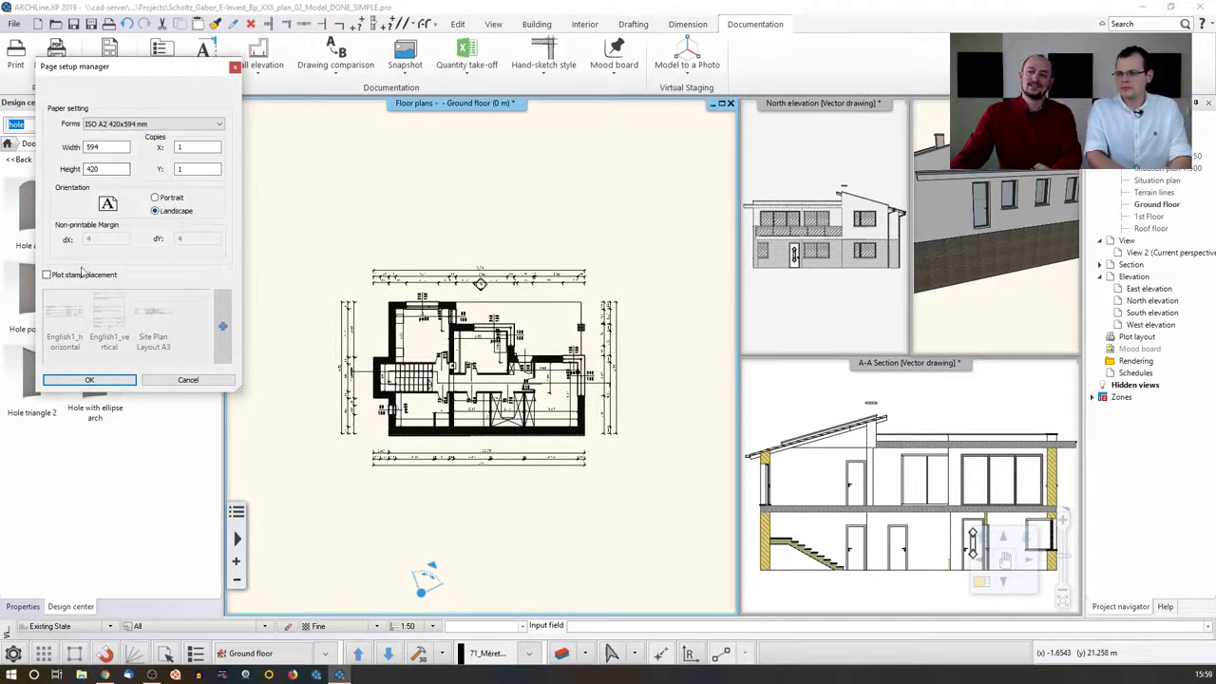
Create the sheet with the English1_horizontal plot stamp and accept the stamp's parameter values.
{"action": "left_click", "coordinate": [46, 276]}
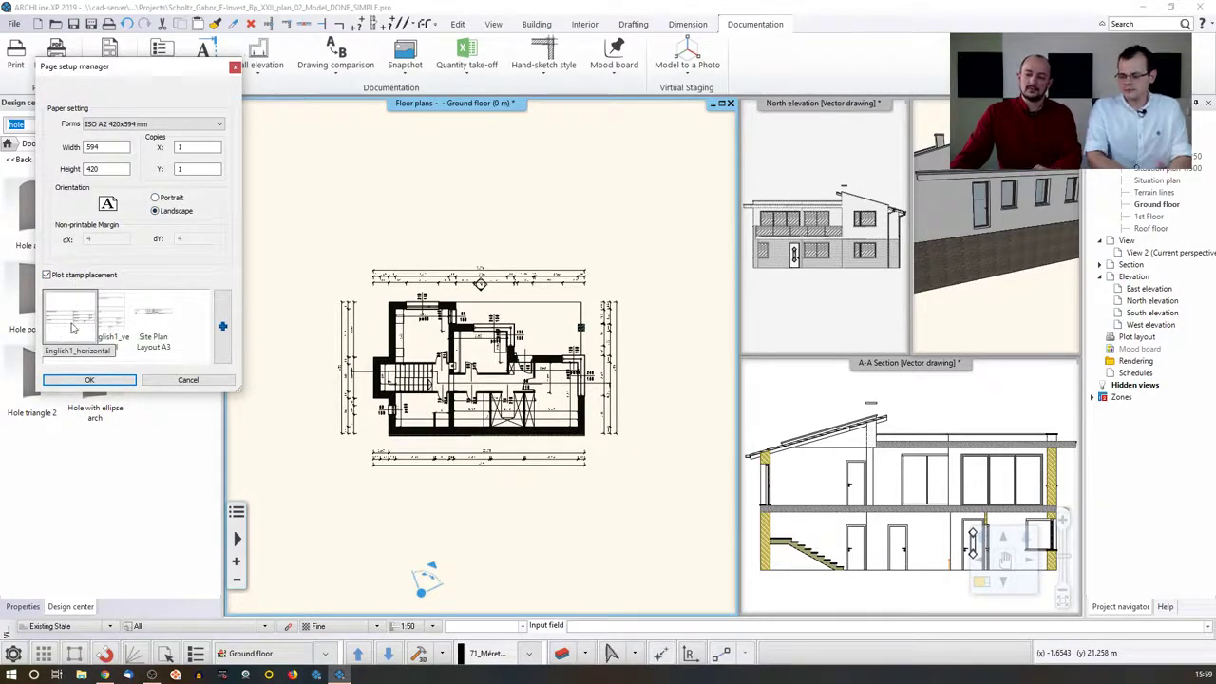
{"action": "left_click", "coordinate": [107, 380]}
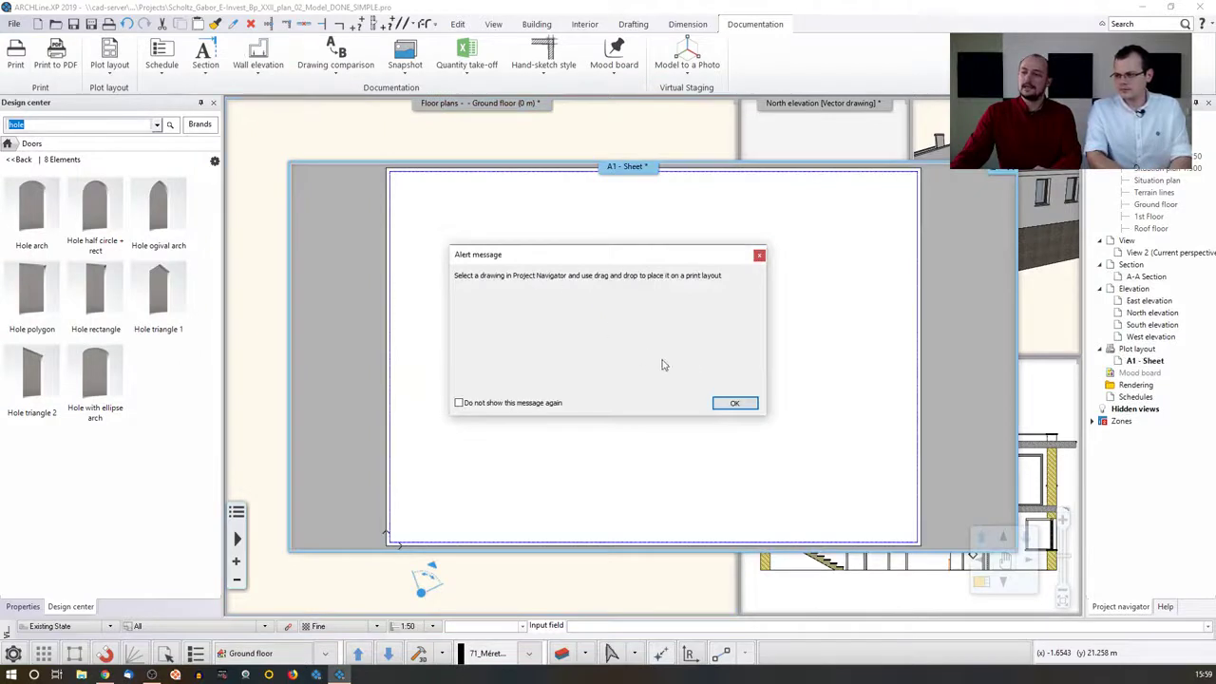
{"action": "left_click", "coordinate": [755, 404]}
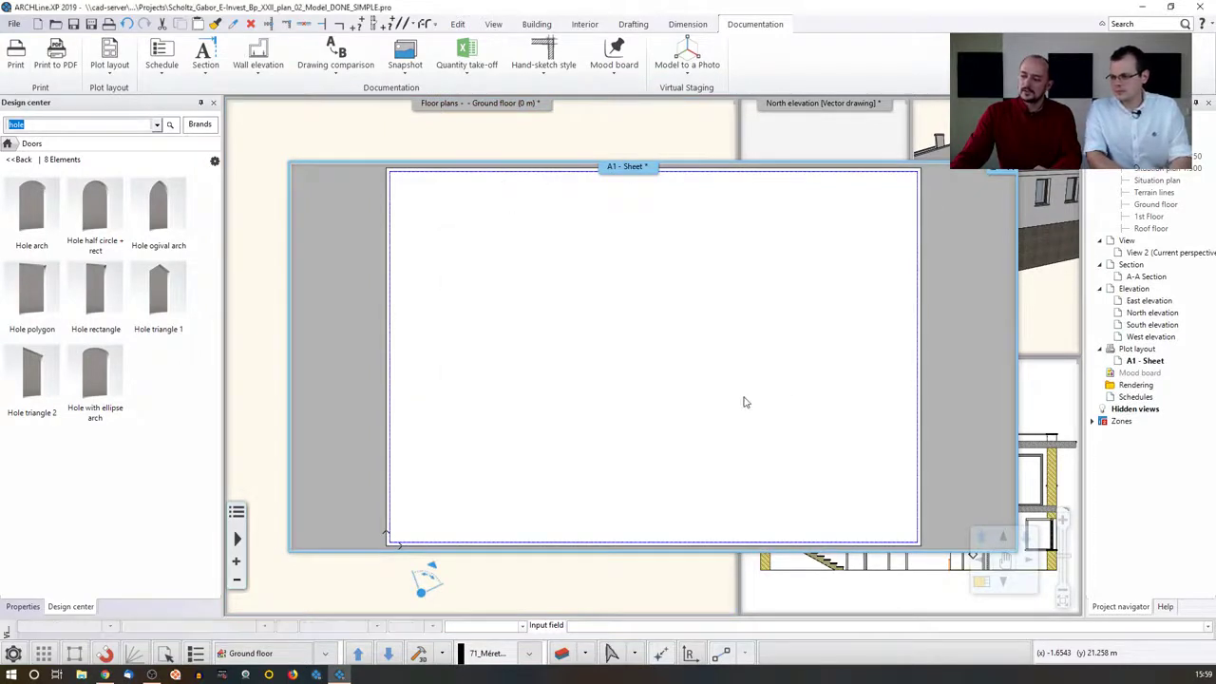
{"action": "left_click", "coordinate": [616, 358]}
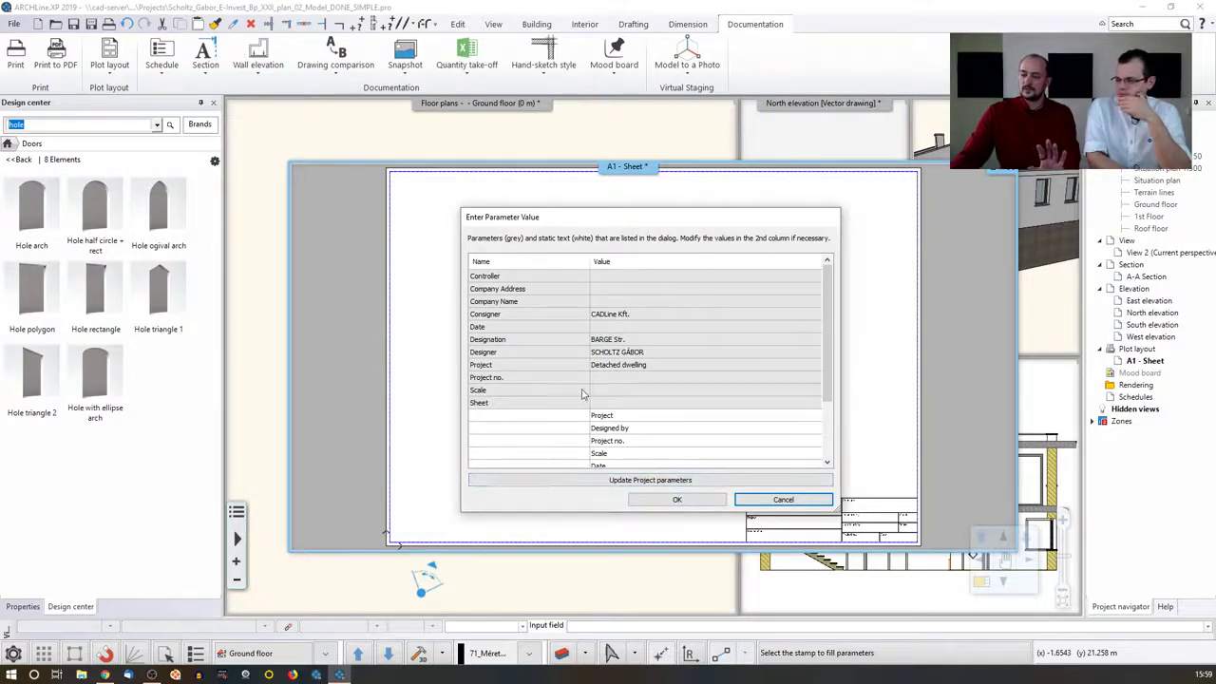
{"action": "left_click", "coordinate": [674, 501]}
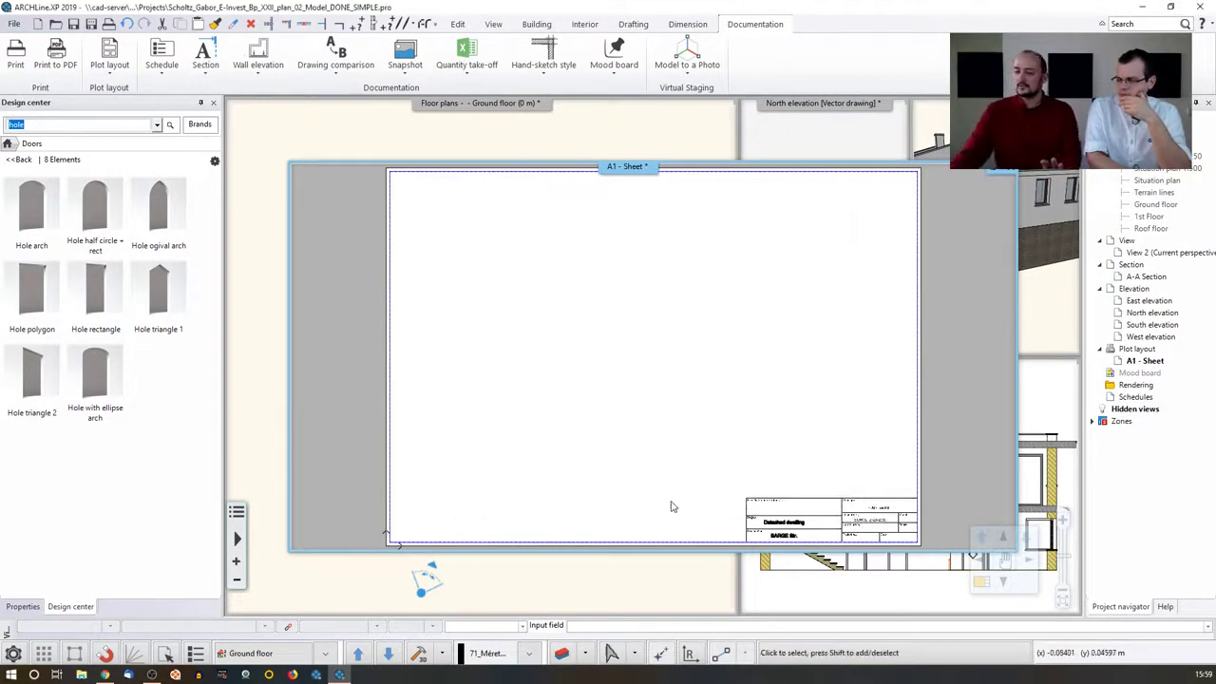
Review the project parameters that feed the plot stamp, close them without changes, and examine the filled-in stamp on the sheet.
{"action": "left_click", "coordinate": [13, 23]}
{"action": "mouse_move", "coordinate": [38, 143]}
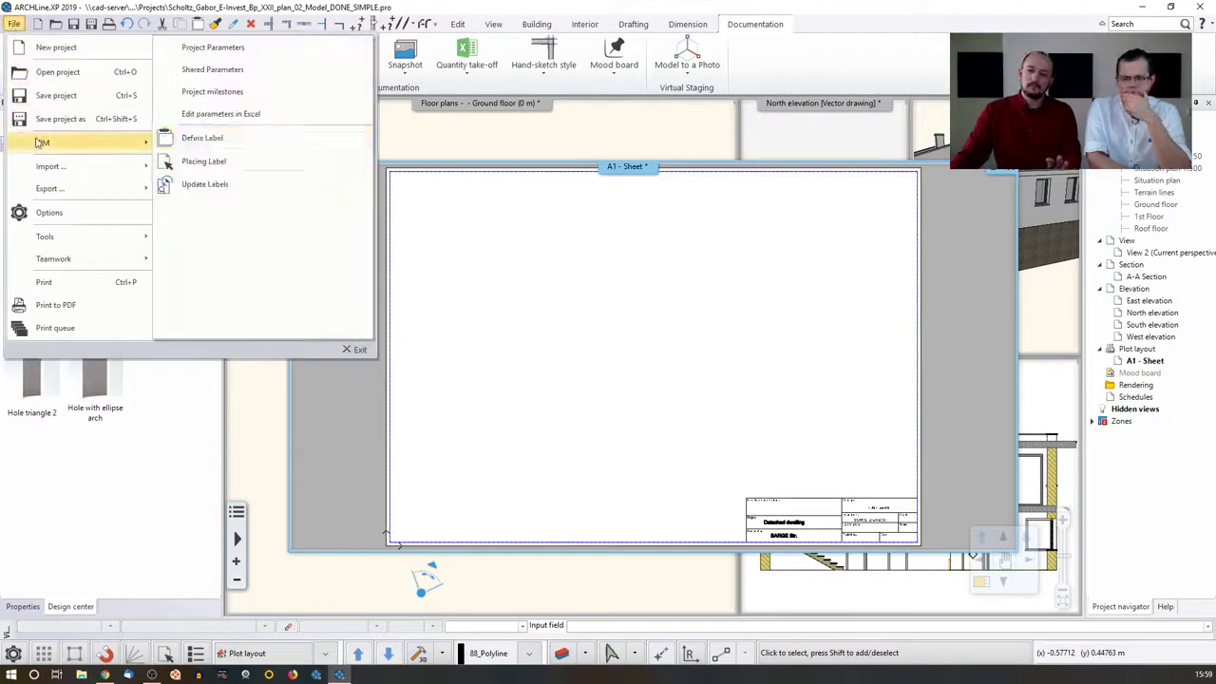
{"action": "left_click", "coordinate": [203, 47]}
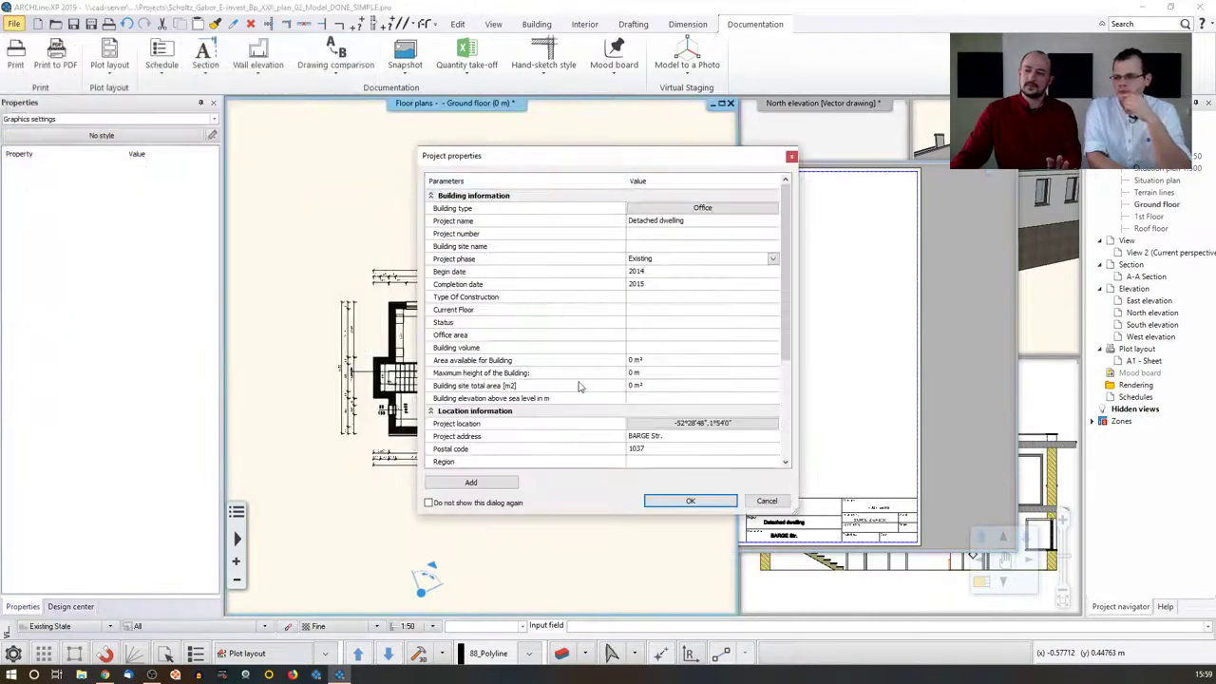
{"action": "left_click", "coordinate": [767, 501]}
{"action": "left_click", "coordinate": [790, 389]}
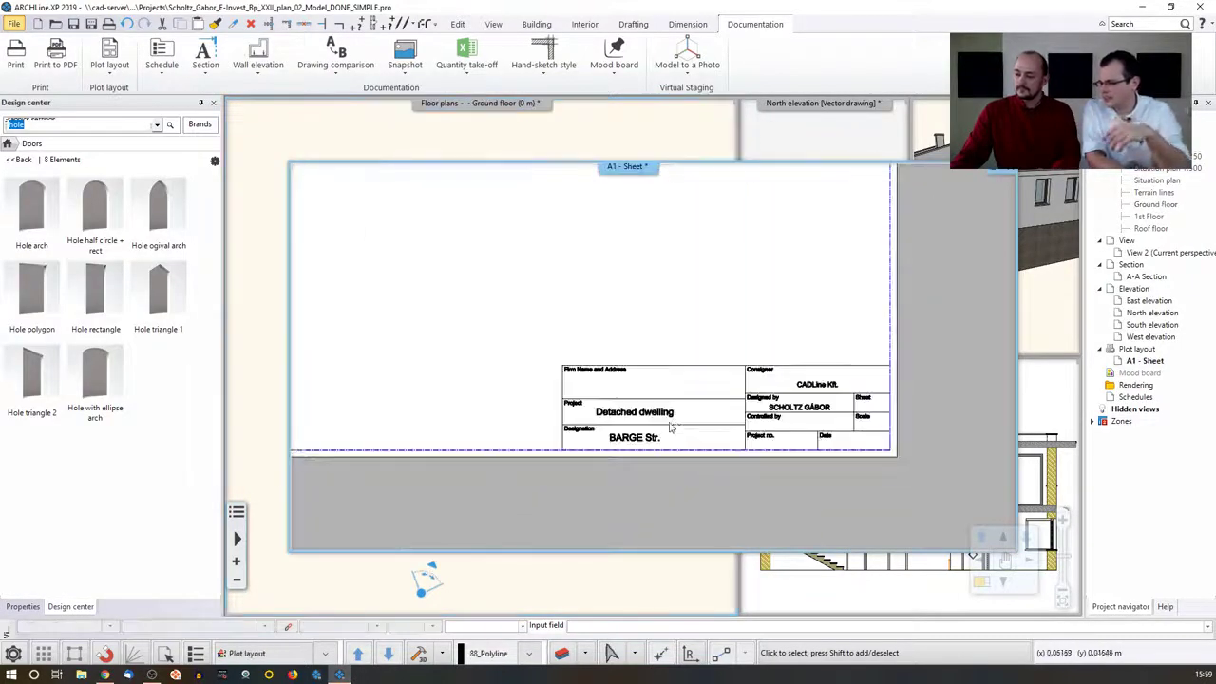
{"action": "scroll", "coordinate": [670, 366], "scroll_direction": "down", "scroll_amount": 5}
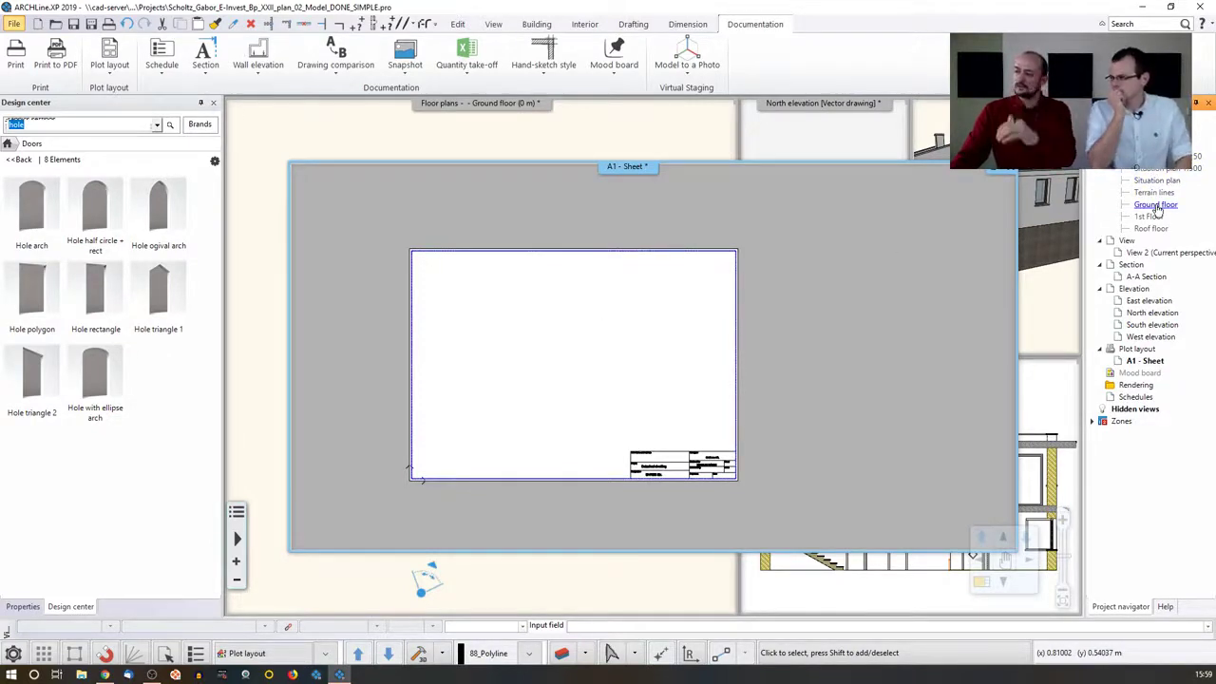
Place the ground floor plan on the sheet at 1:100 scale, in the sheet's upper-left area.
{"action": "left_click", "coordinate": [542, 328]}
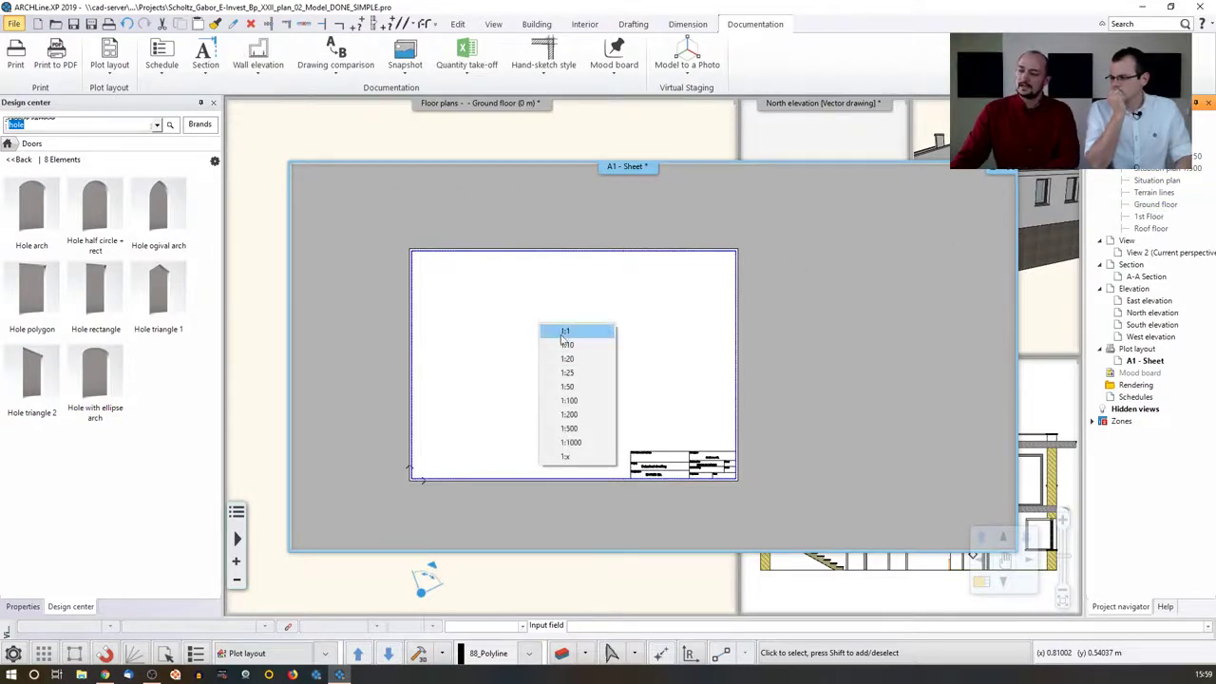
{"action": "left_click", "coordinate": [569, 402]}
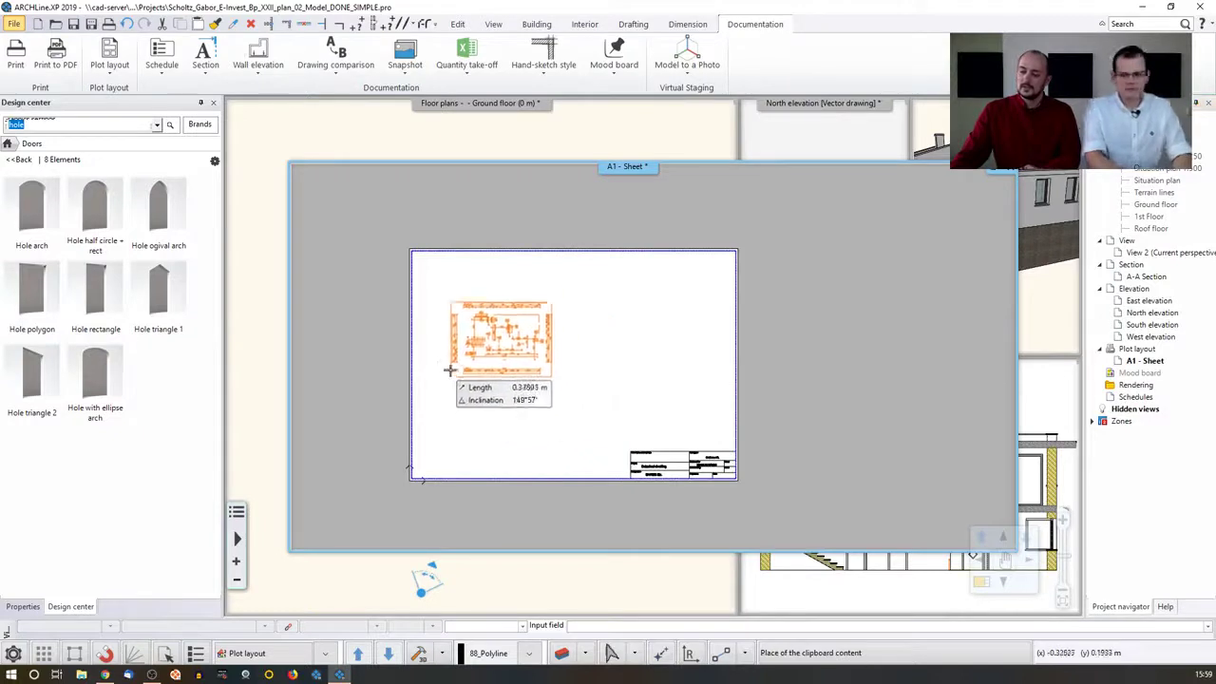
{"action": "left_click", "coordinate": [451, 383]}
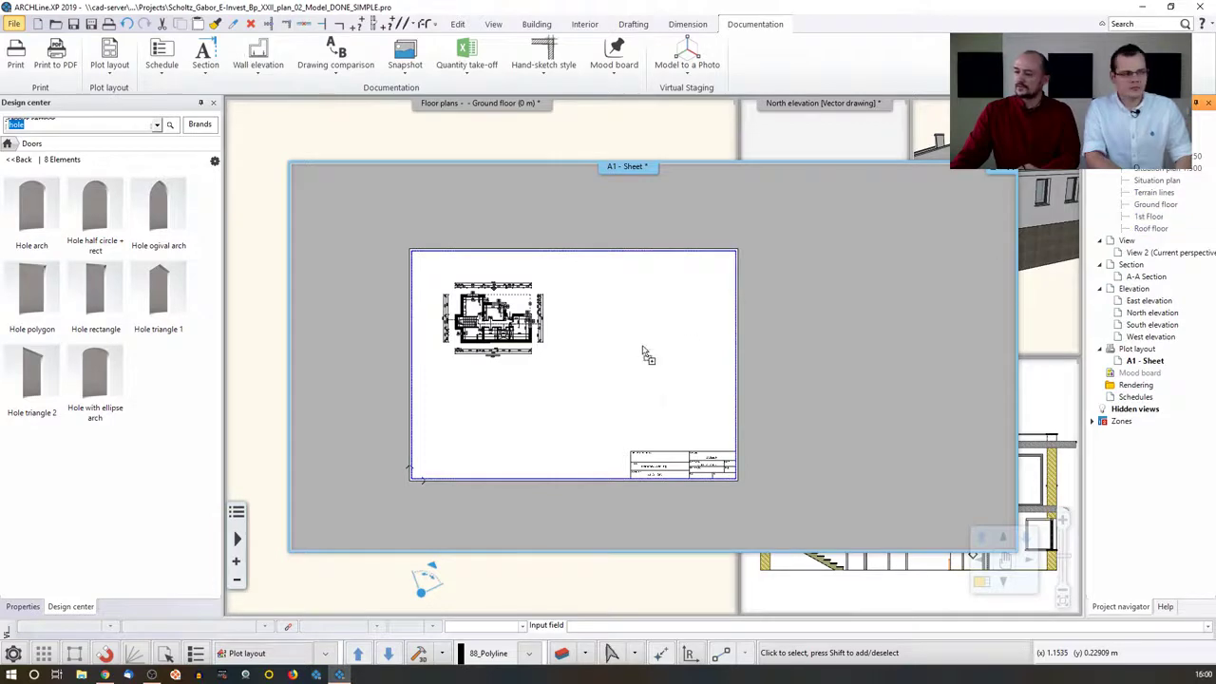
Place the 1st floor plan on the sheet at 1:100 scale, directly below the ground floor plan.
{"action": "key", "text": "ctrl+v"}
{"action": "left_click", "coordinate": [665, 426]}
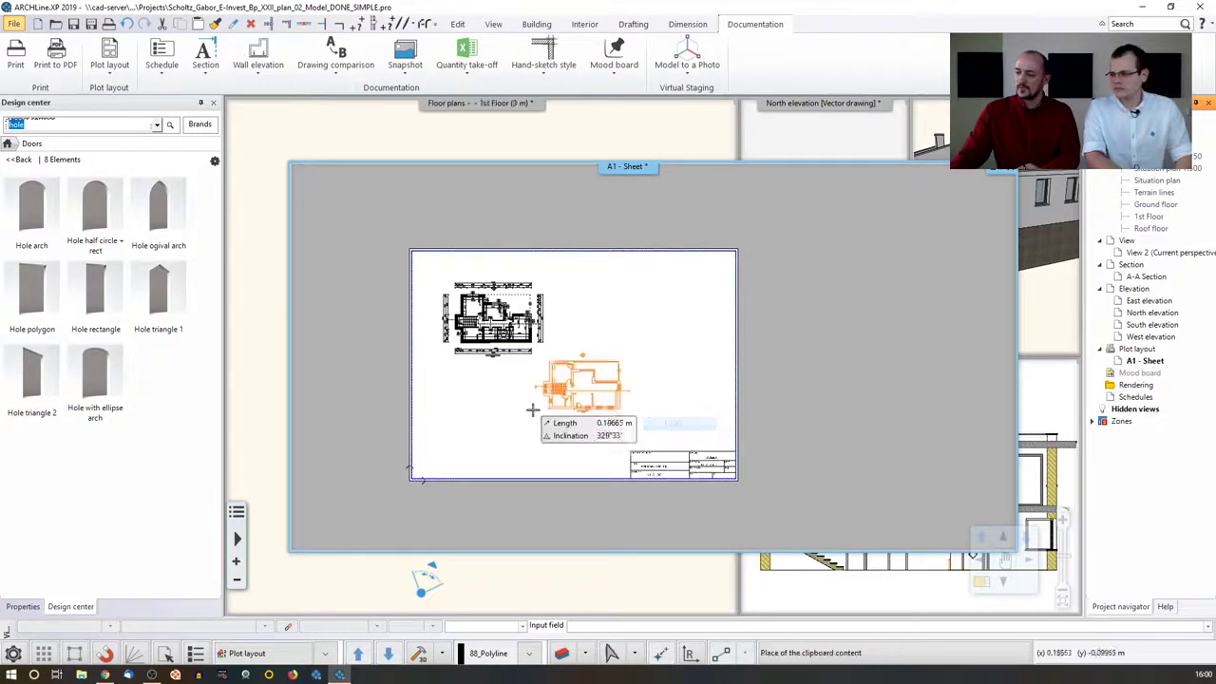
{"action": "left_click", "coordinate": [440, 433]}
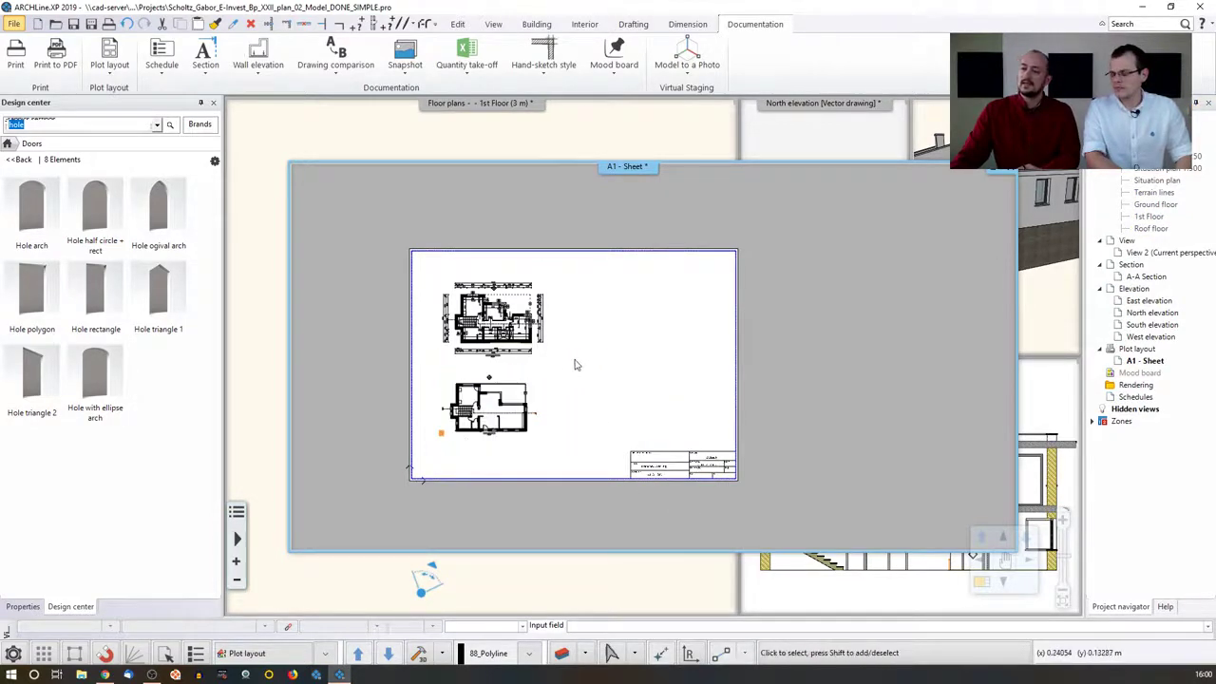
{"action": "scroll", "coordinate": [574, 365], "scroll_direction": "up", "scroll_amount": 2}
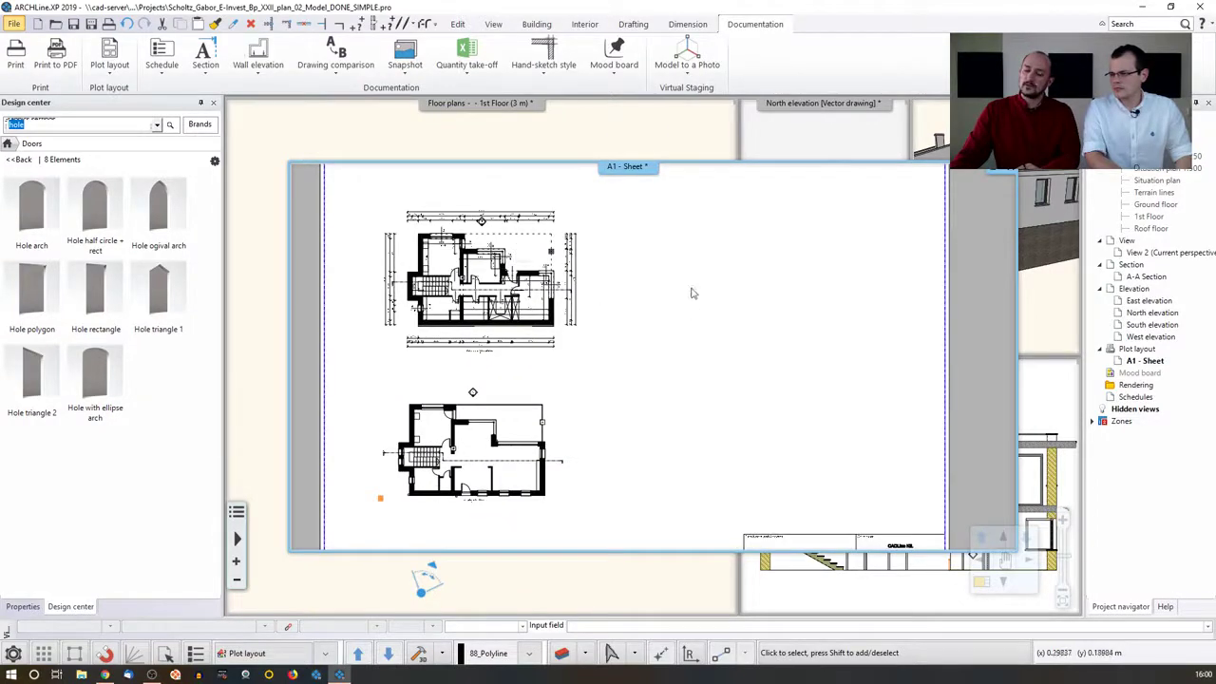
Copy the upper-left rectangular part of the ground floor plan for the plot layout, with the outline's upper-left corner as base point.
{"action": "left_click", "coordinate": [415, 140]}
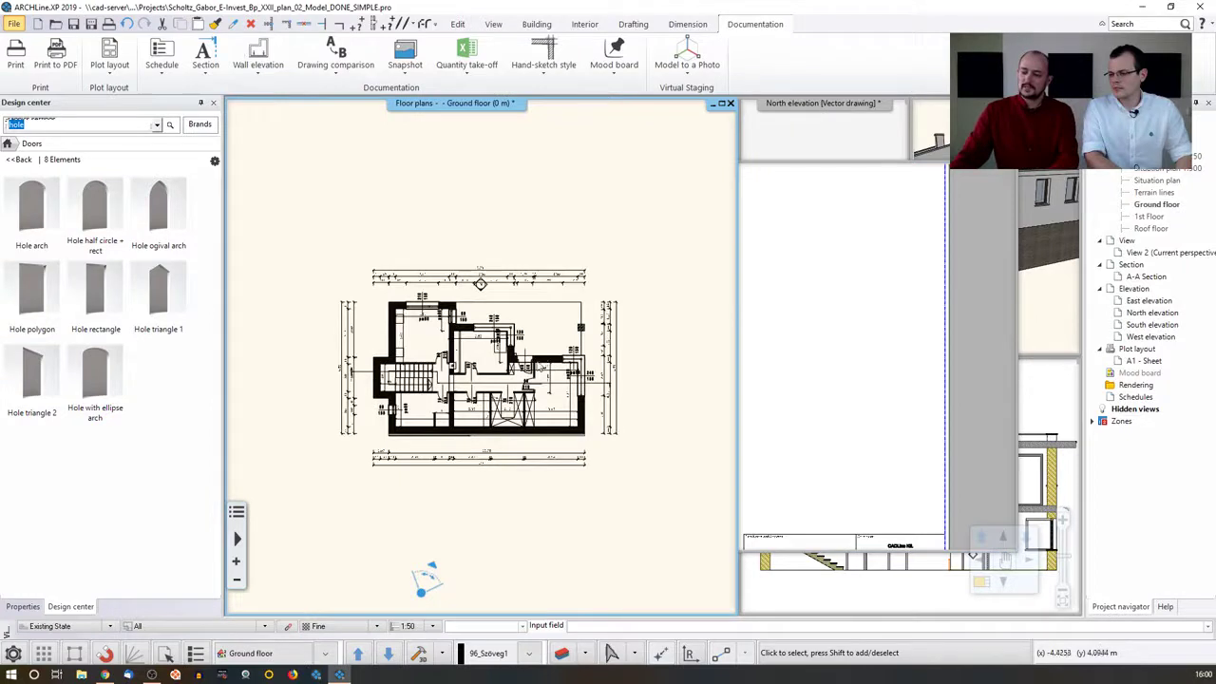
{"action": "left_click", "coordinate": [109, 59]}
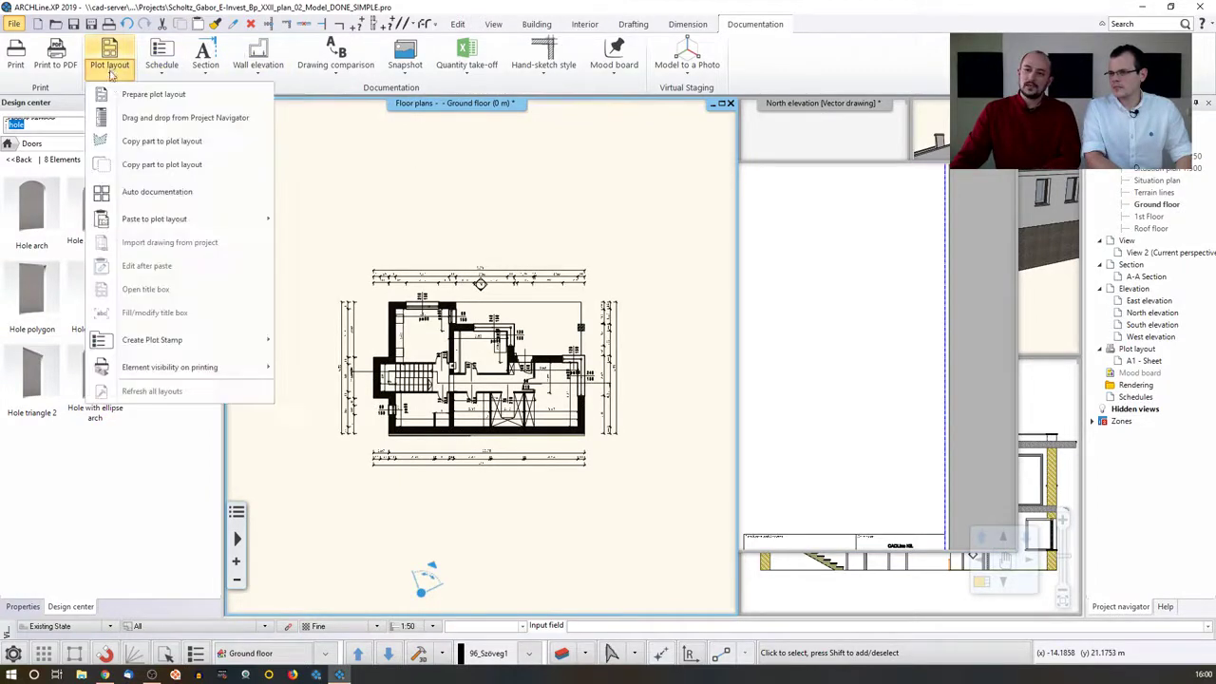
{"action": "left_click", "coordinate": [198, 144]}
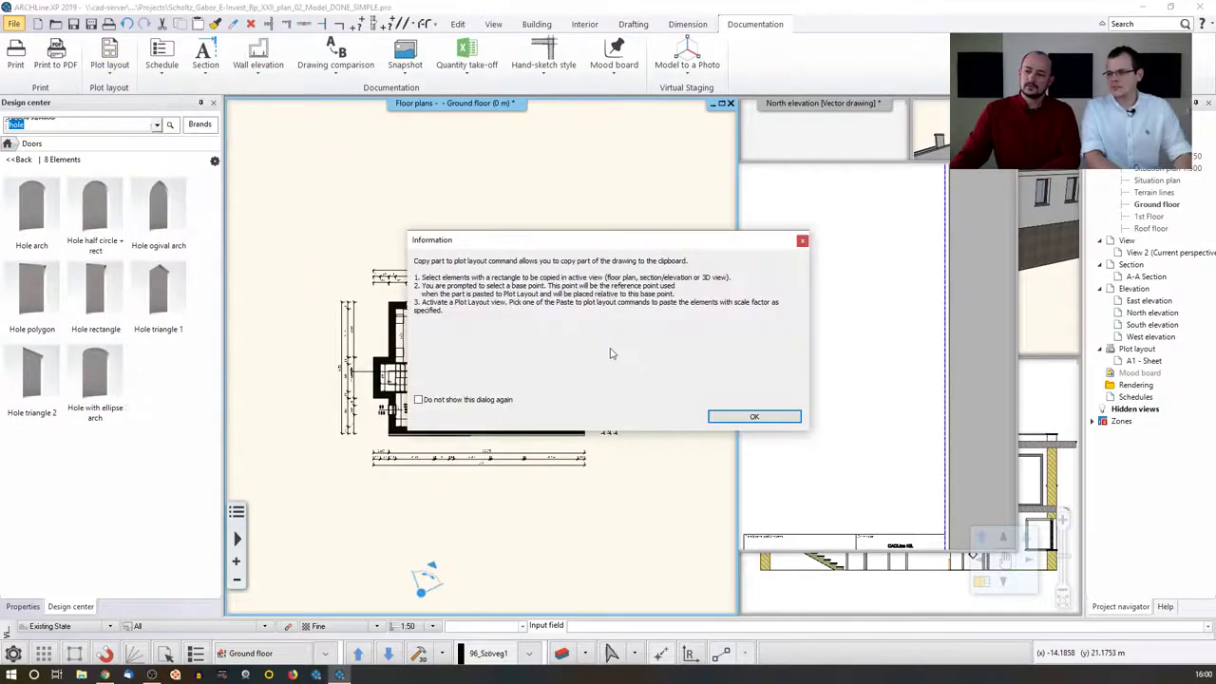
{"action": "left_click", "coordinate": [754, 416]}
{"action": "scroll", "coordinate": [456, 313], "scroll_direction": "up", "scroll_amount": 2}
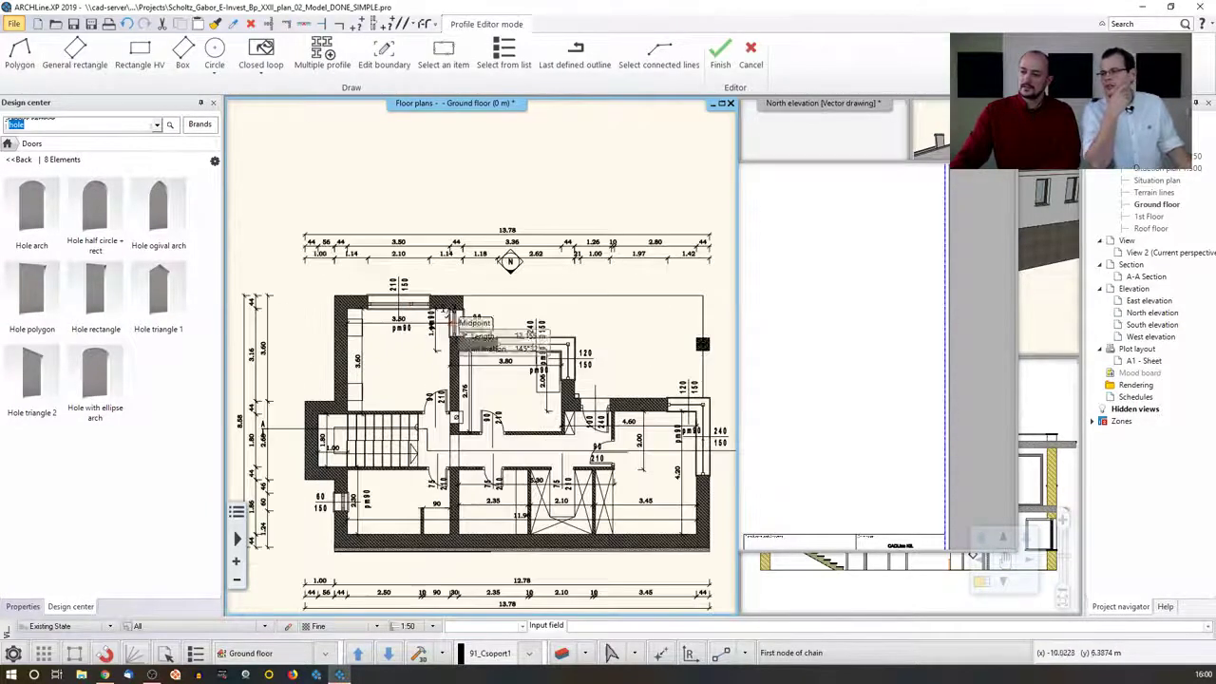
{"action": "left_click", "coordinate": [282, 222]}
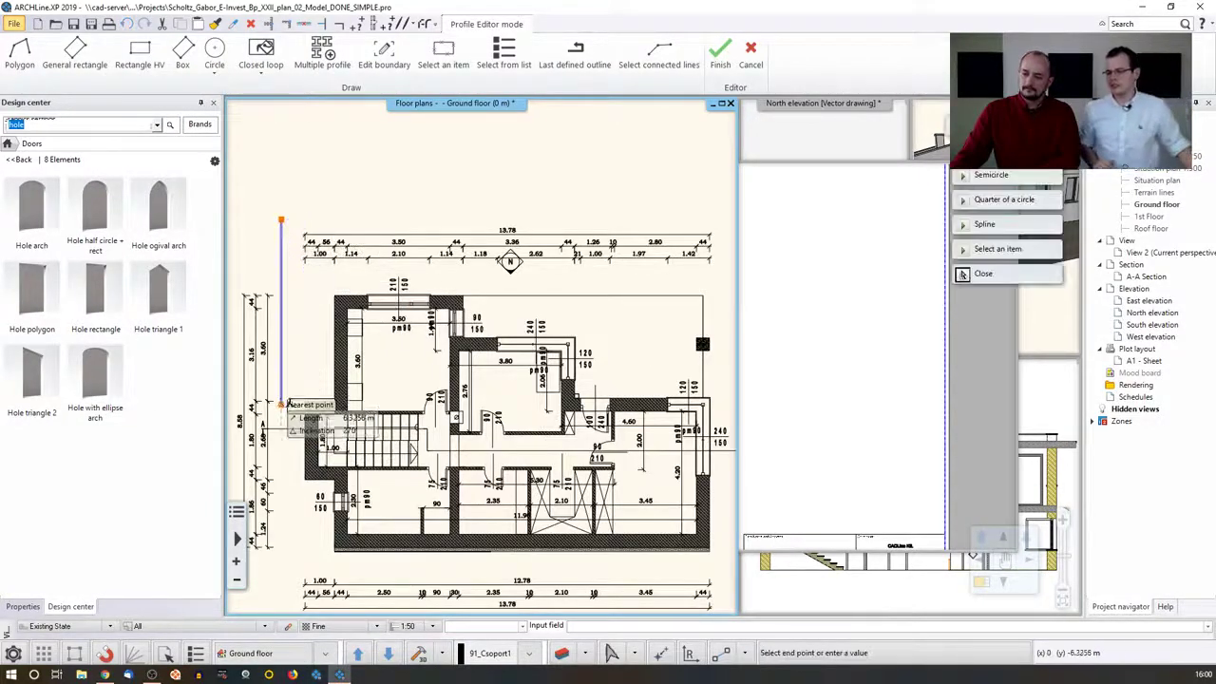
{"action": "left_click", "coordinate": [281, 400]}
{"action": "left_click", "coordinate": [494, 401]}
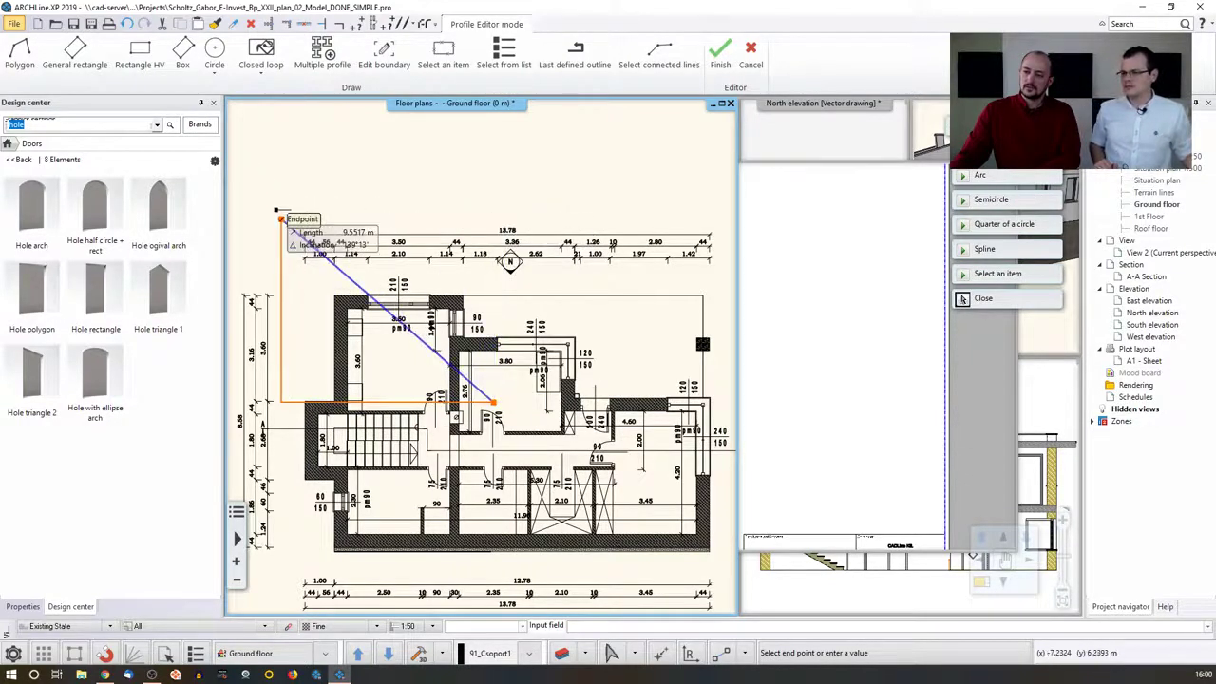
{"action": "left_click", "coordinate": [283, 221]}
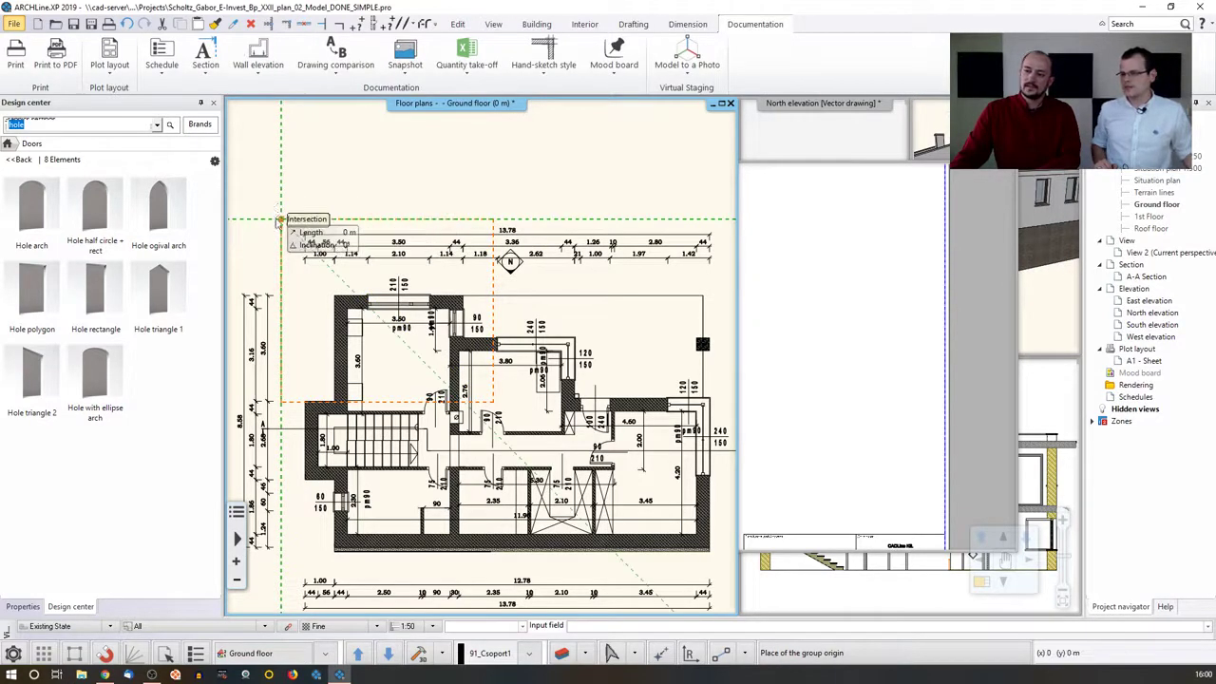
{"action": "left_click", "coordinate": [280, 220]}
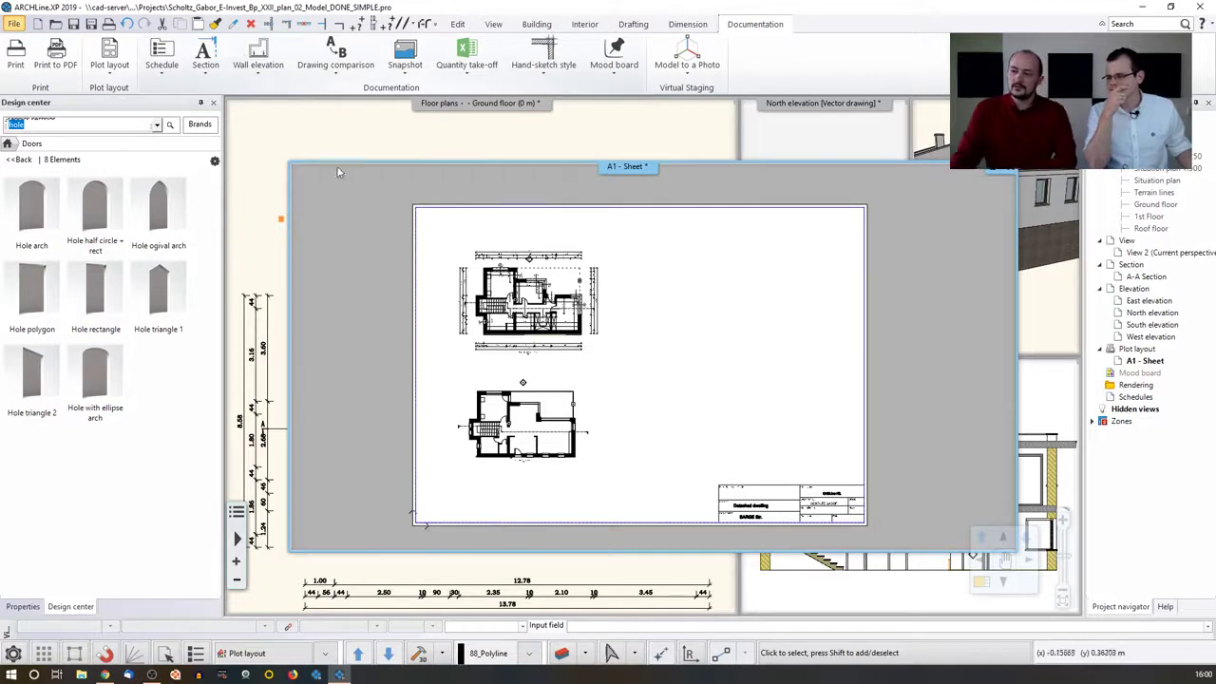
{"action": "left_click", "coordinate": [114, 79]}
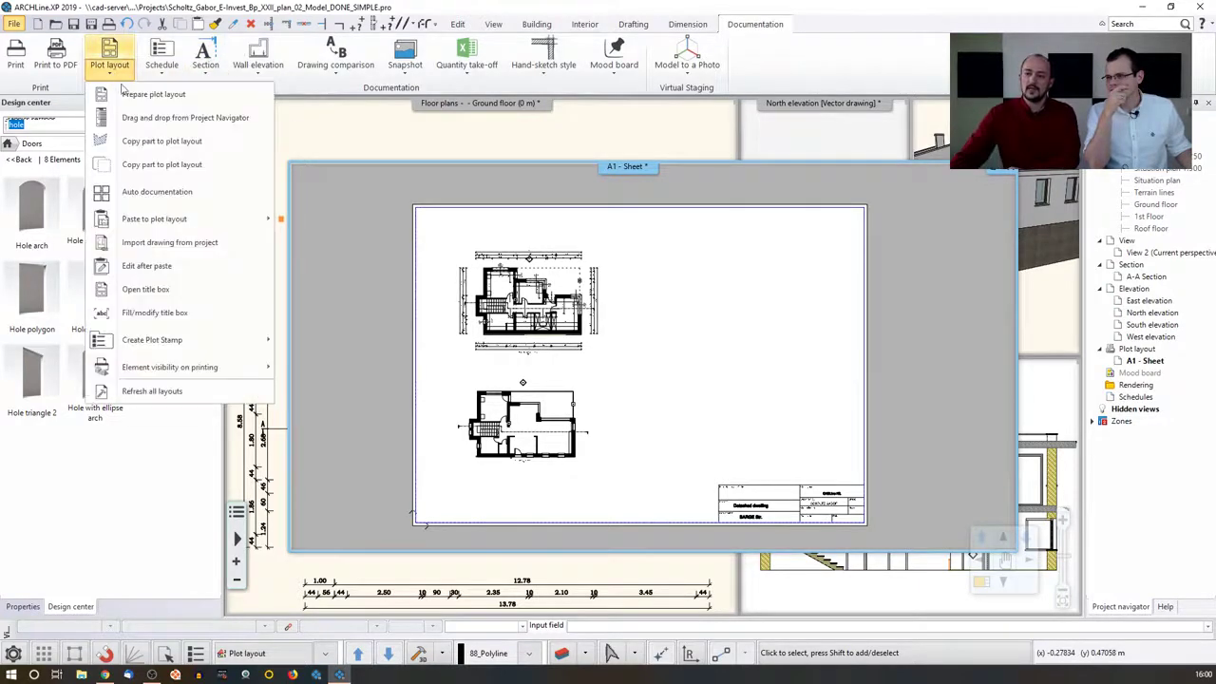
{"action": "left_click", "coordinate": [188, 166]}
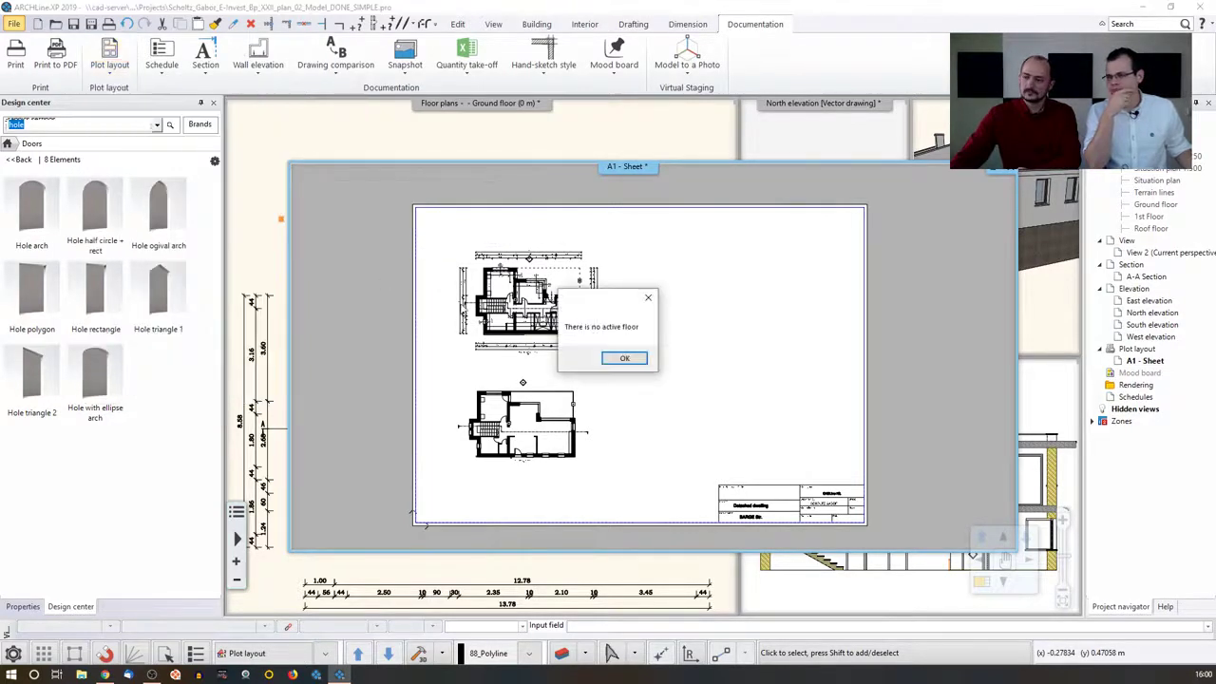
{"action": "left_click", "coordinate": [625, 358]}
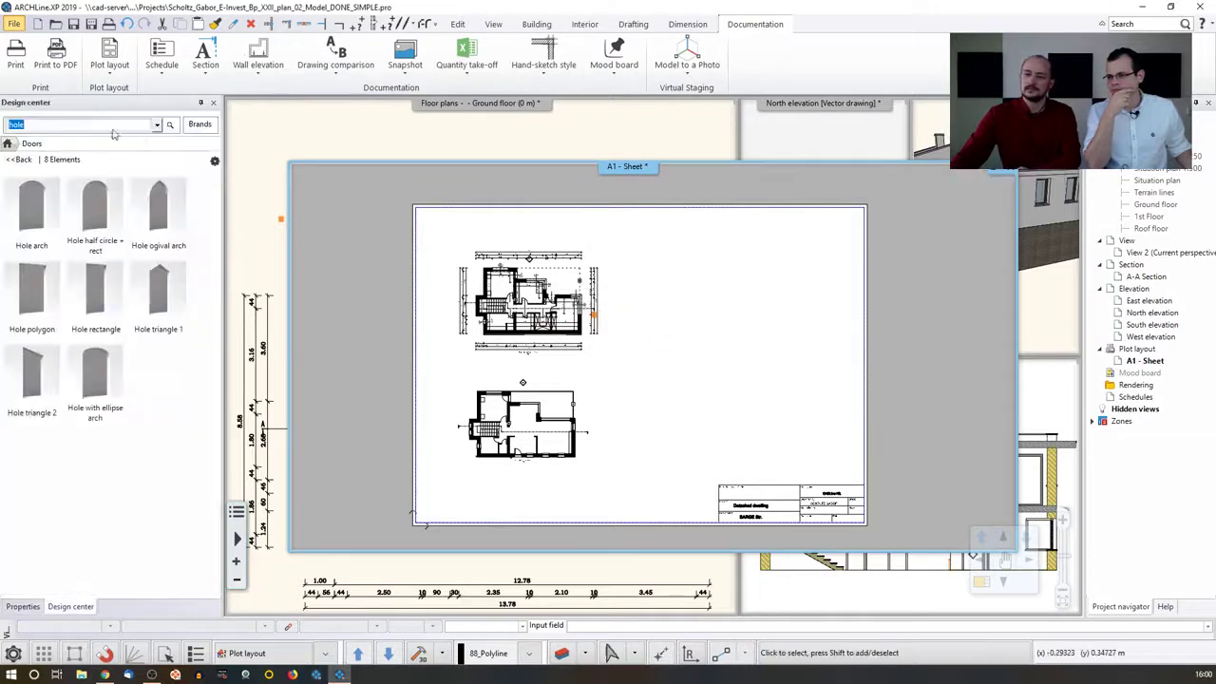
Paste the copied ground floor detail onto the A1 sheet at 1:25 scale, to the right of the two floor plans.
{"action": "left_click", "coordinate": [110, 72]}
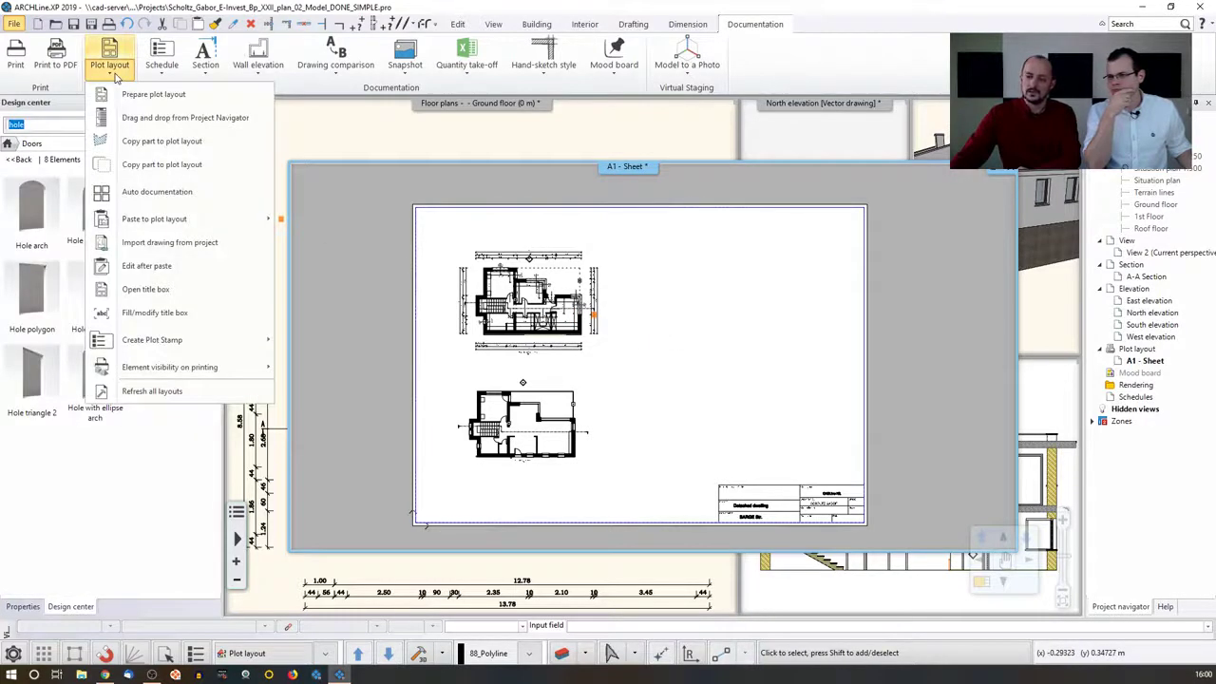
{"action": "mouse_move", "coordinate": [180, 220]}
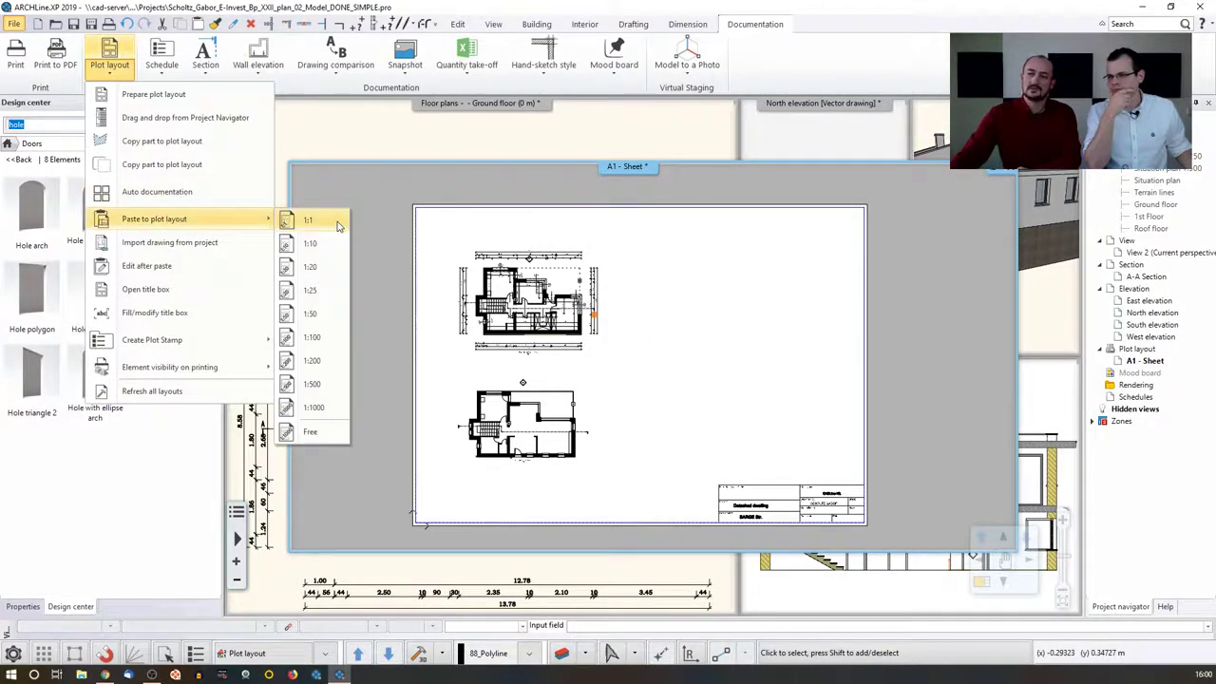
{"action": "left_click", "coordinate": [319, 315]}
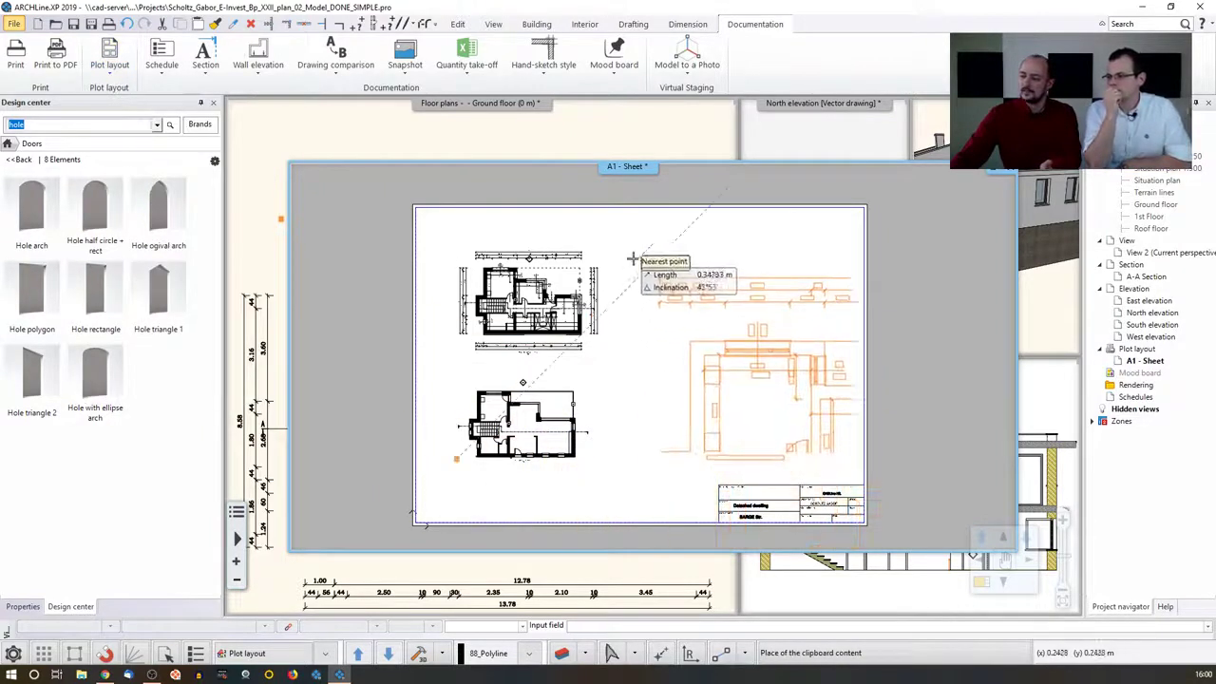
{"action": "left_click", "coordinate": [607, 234]}
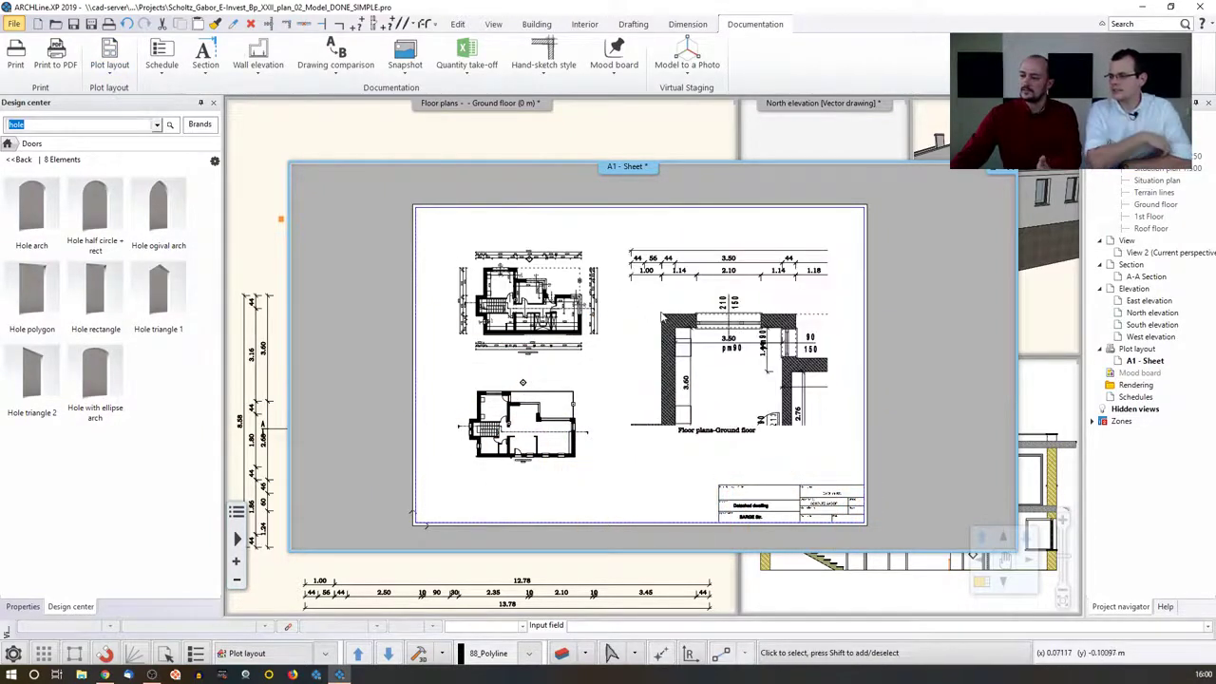
Offset the lower edge of the pasted ground floor detail's frame outward by about 31 mm.
{"action": "scroll", "coordinate": [711, 285], "scroll_direction": "up", "scroll_amount": 1}
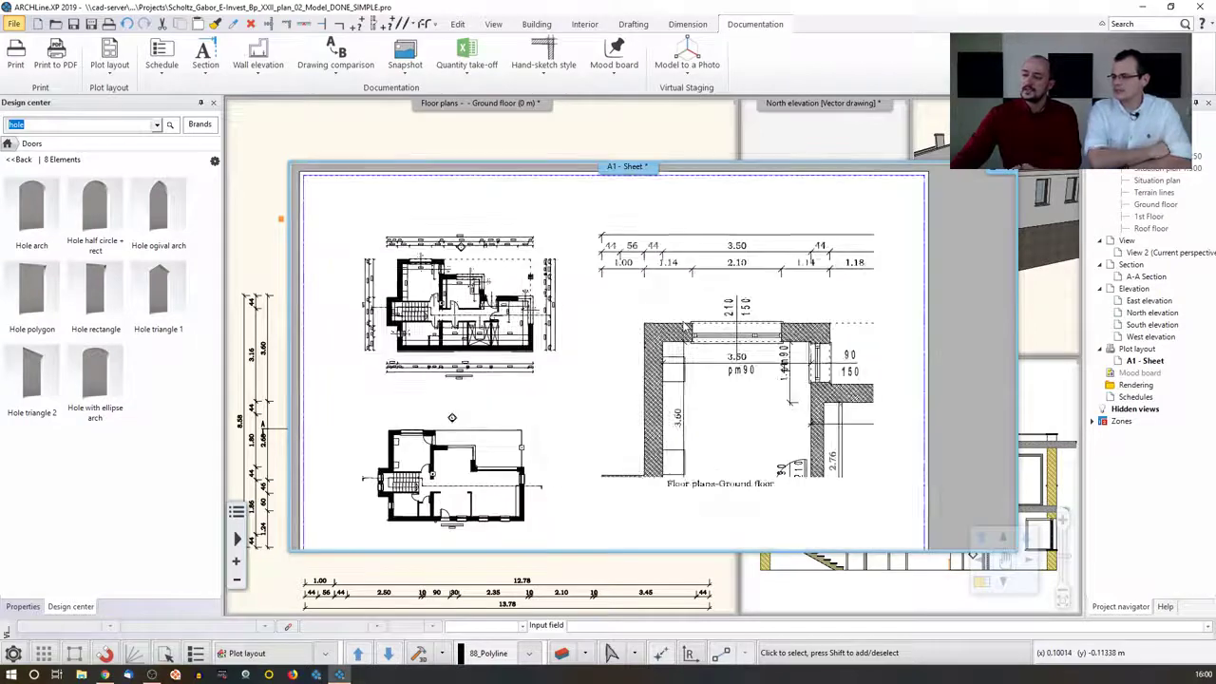
{"action": "left_click", "coordinate": [654, 373]}
{"action": "right_click", "coordinate": [637, 482]}
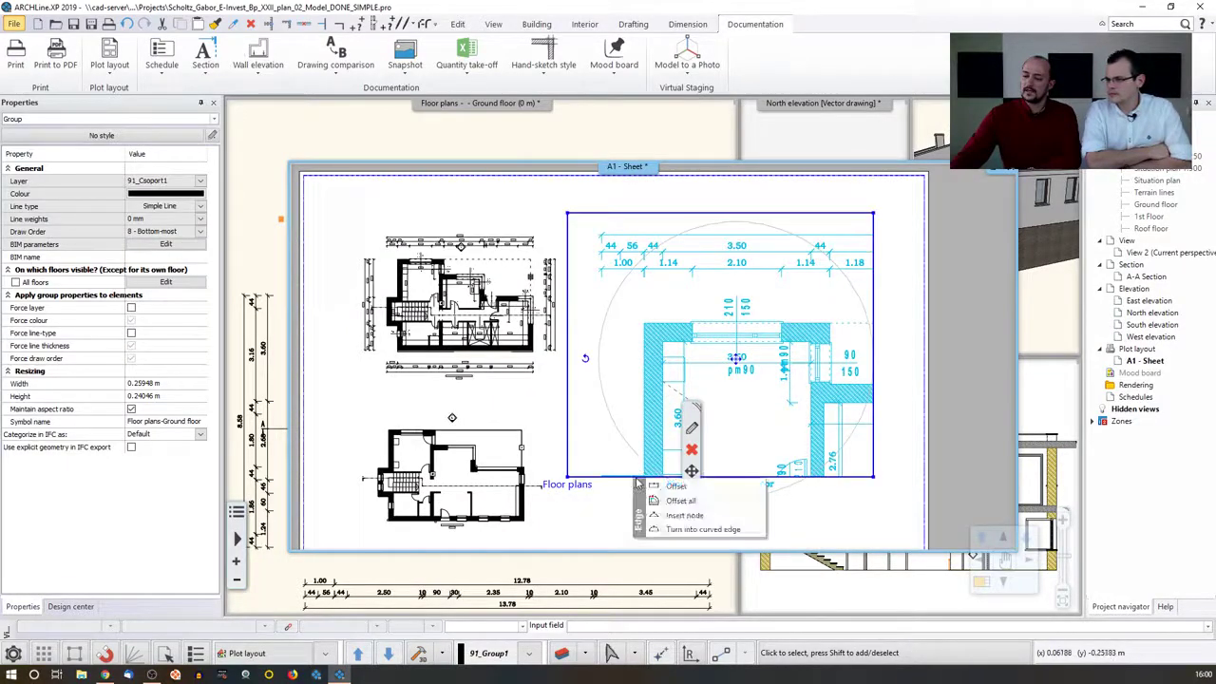
{"action": "left_click", "coordinate": [665, 484]}
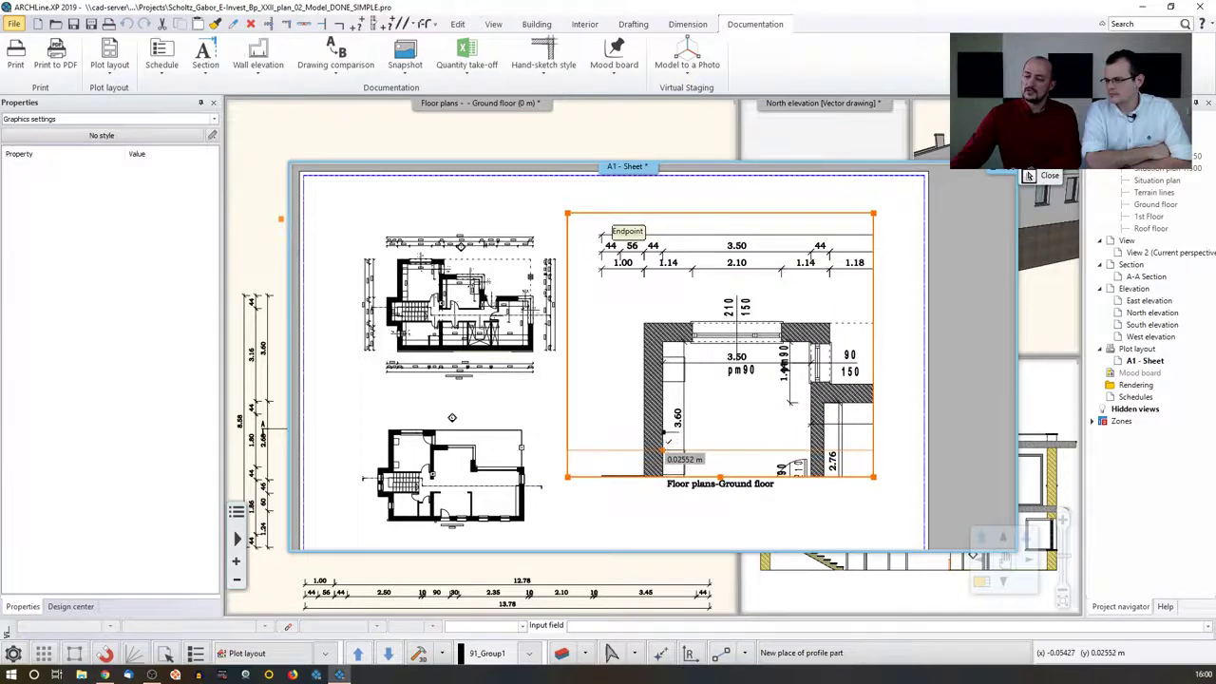
{"action": "left_click", "coordinate": [664, 512]}
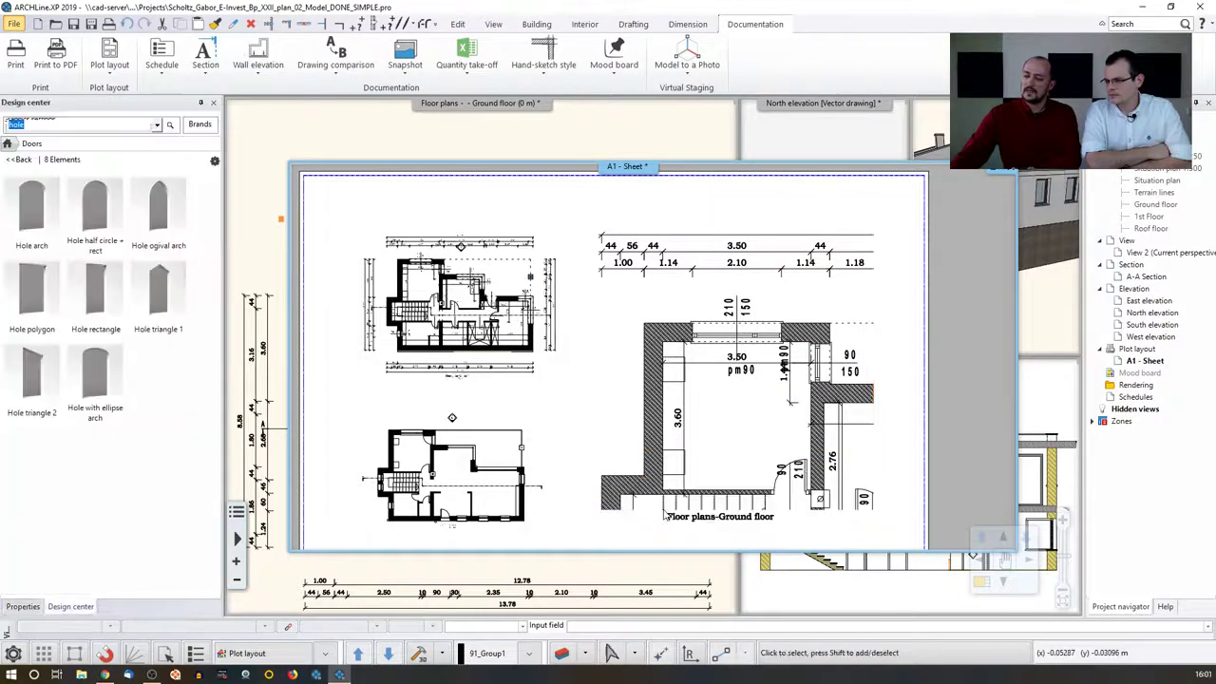
Rename the first part of the ground floor detail's caption as Floor plan.
{"action": "middle_click_drag", "start_coordinate": [634, 437], "coordinate": [639, 389]}
{"action": "scroll", "coordinate": [726, 472], "scroll_direction": "up", "scroll_amount": 2}
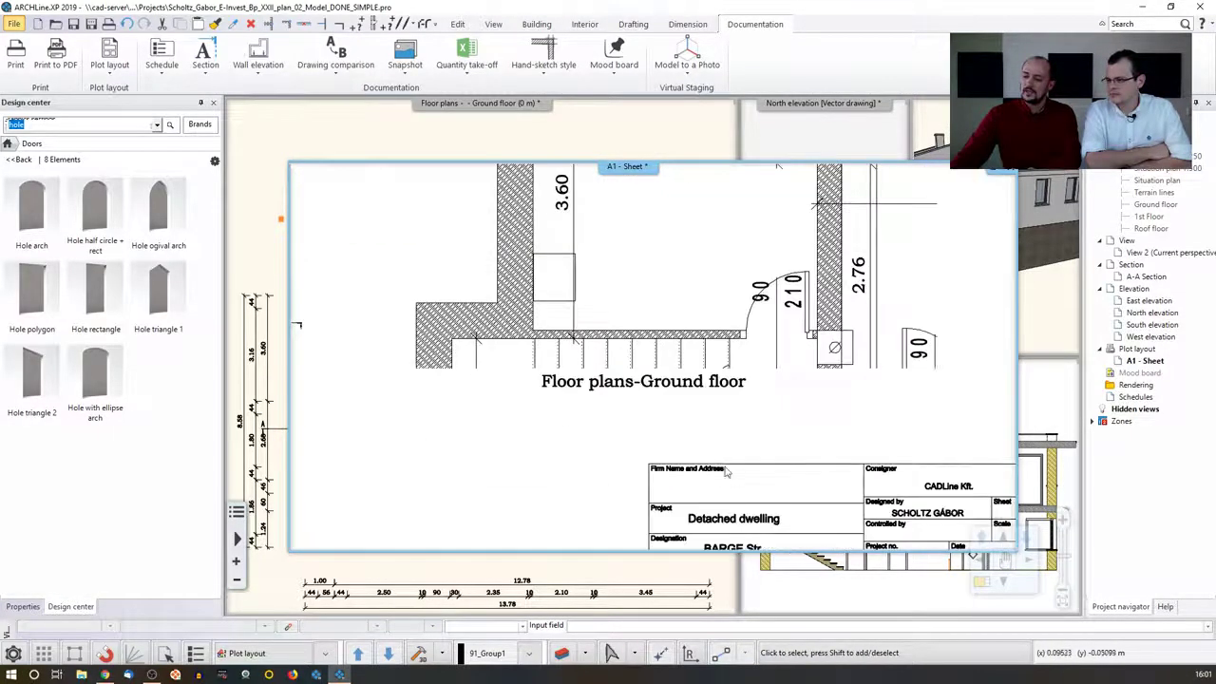
{"action": "left_click", "coordinate": [613, 390]}
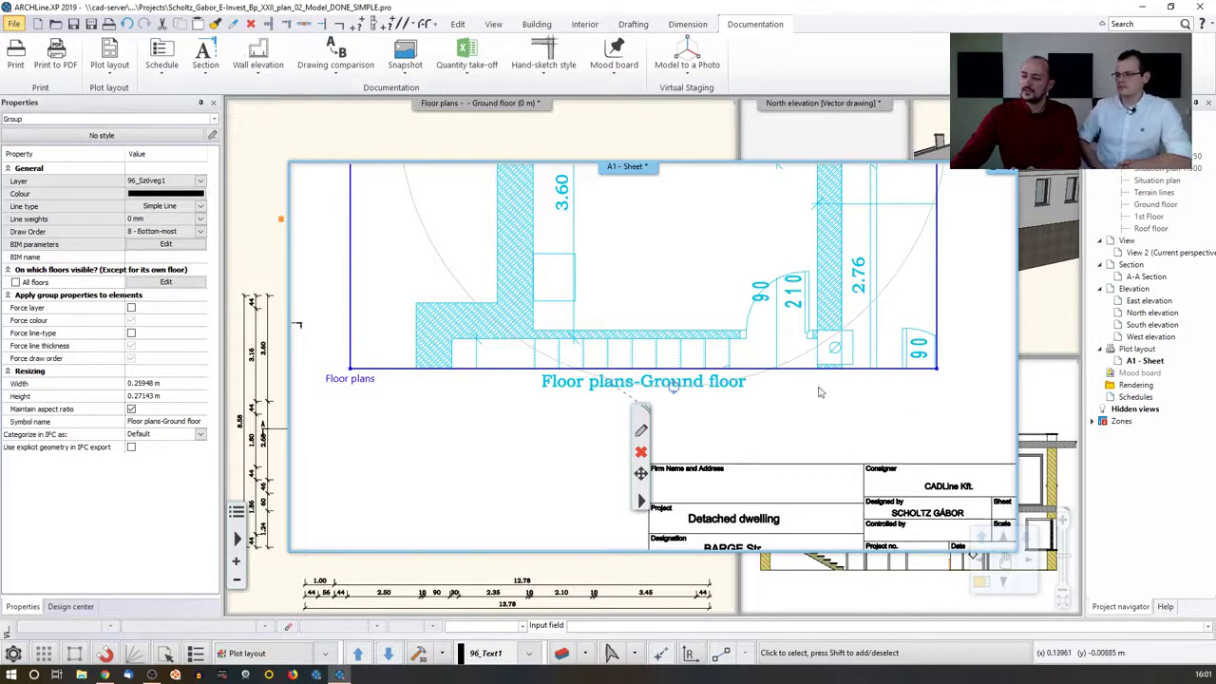
{"action": "scroll", "coordinate": [821, 391], "scroll_direction": "down", "scroll_amount": 2}
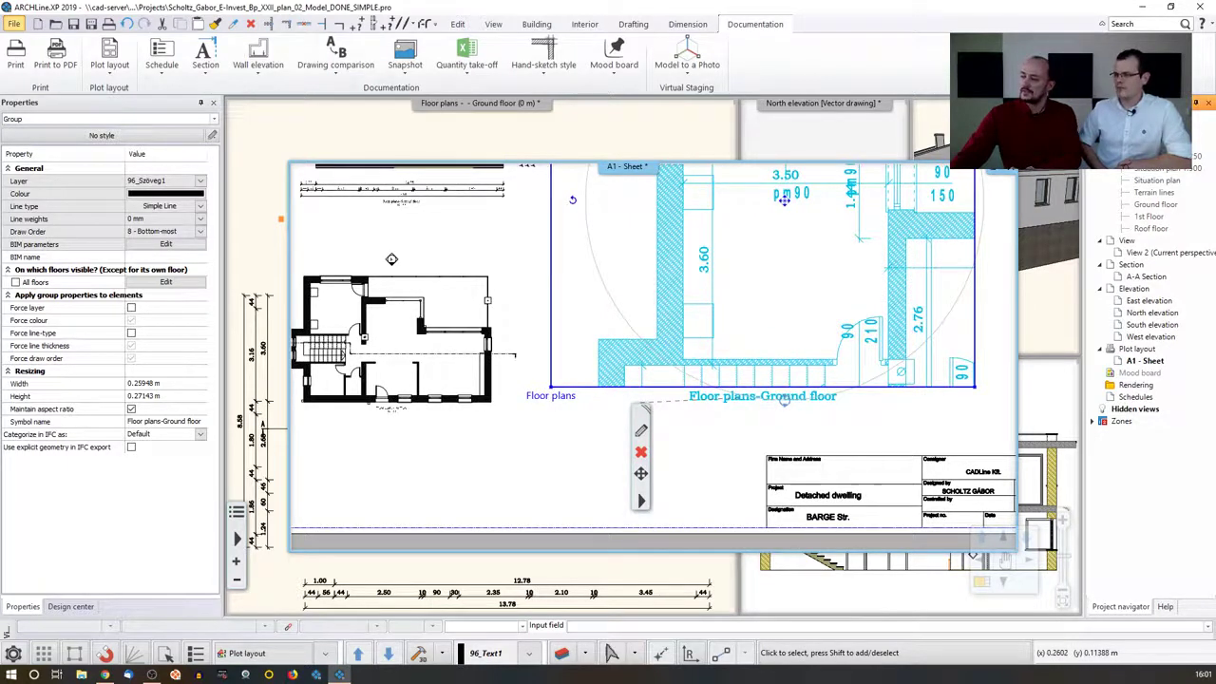
{"action": "double_click", "coordinate": [563, 399]}
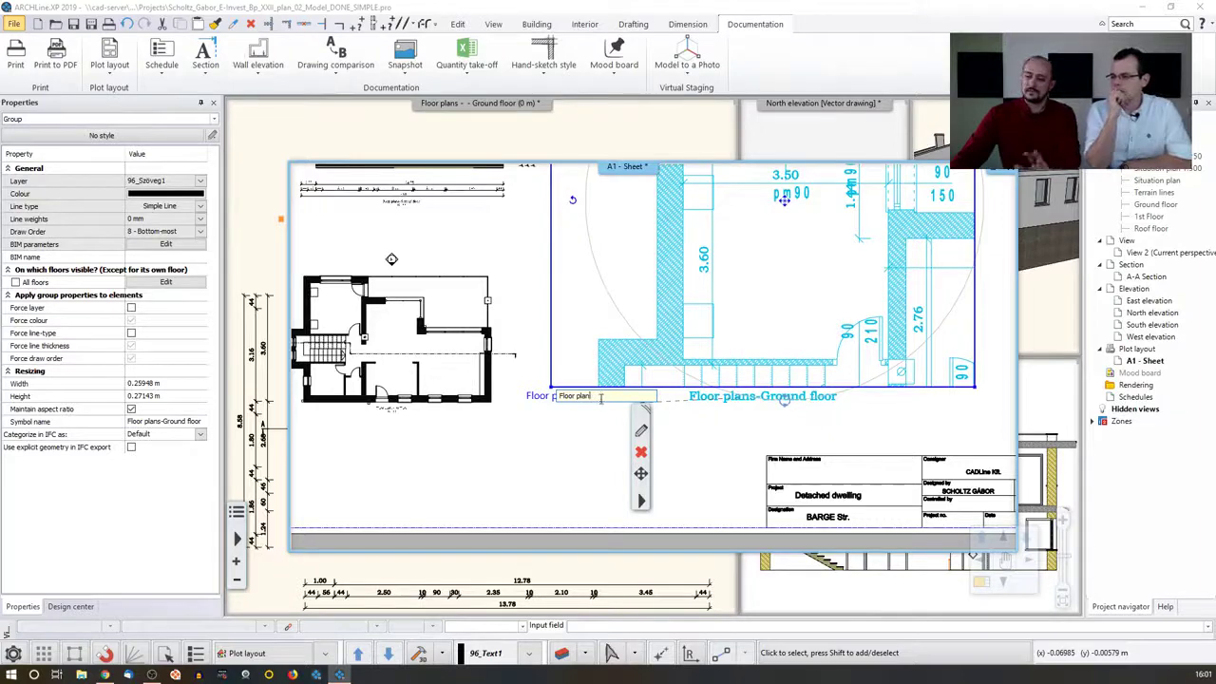
{"action": "type", "text": "Floor plans"}
{"action": "key", "text": "Return"}
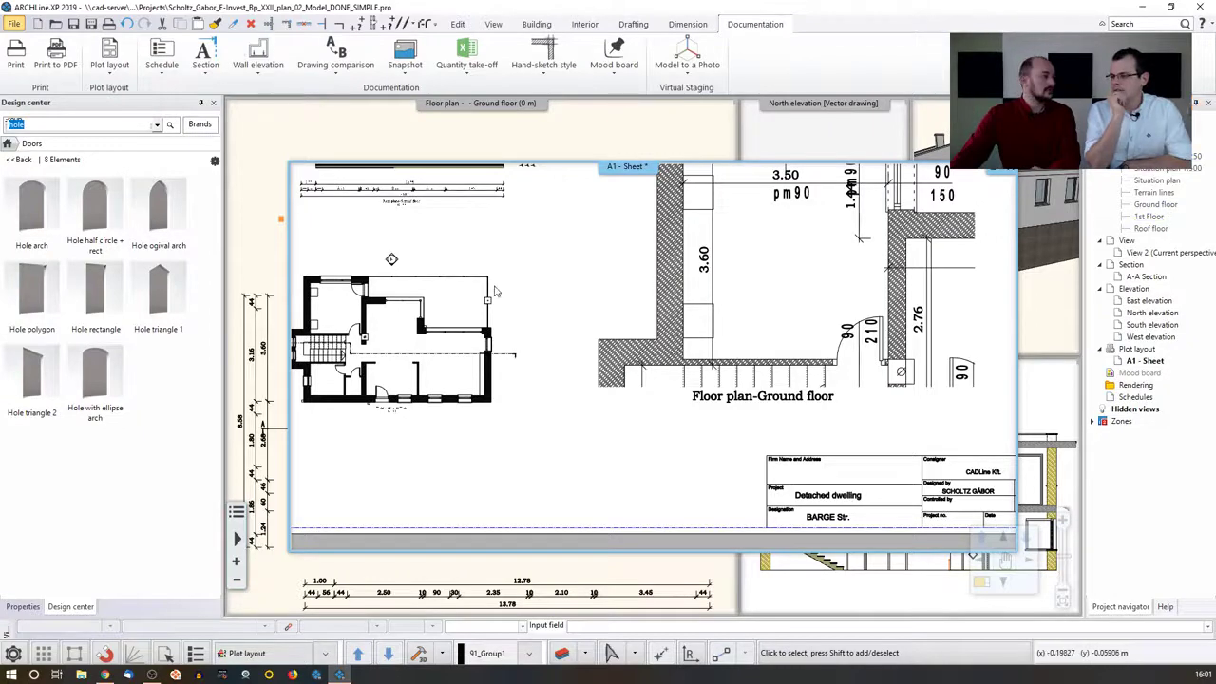
{"action": "left_click", "coordinate": [556, 305]}
{"action": "scroll", "coordinate": [556, 305], "scroll_direction": "down", "scroll_amount": 5}
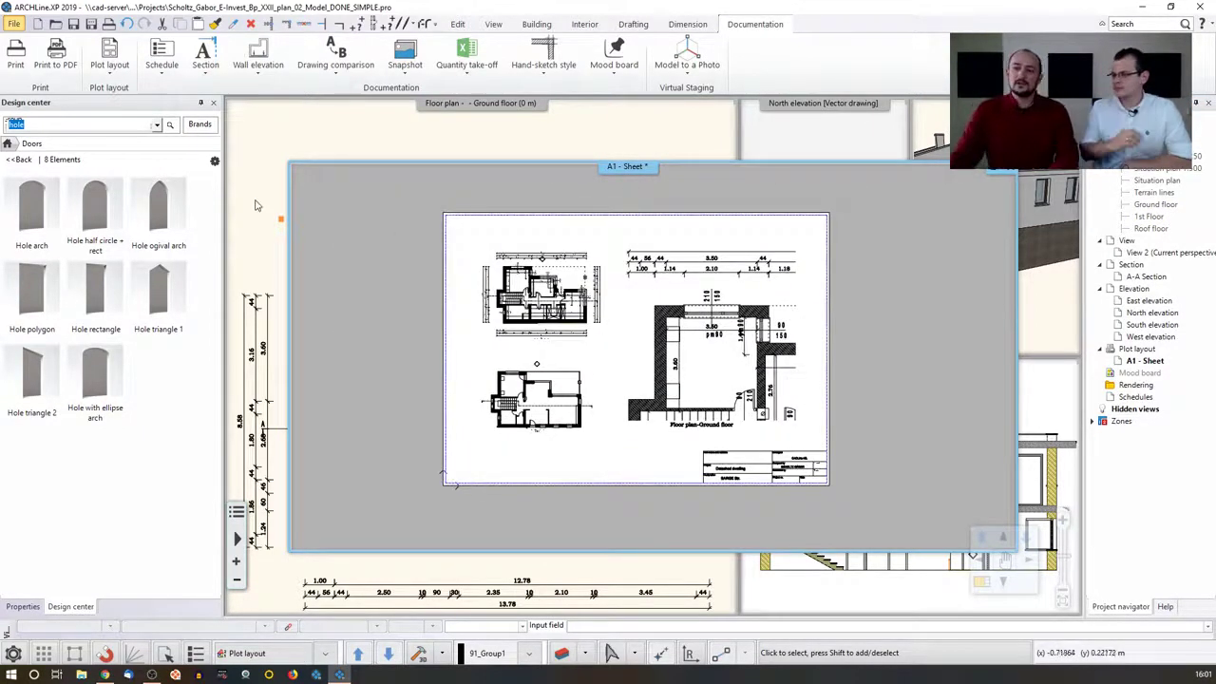
Start printing the sheet to PDF with PDF Printing and set the output file to Floor plan on the Desktop.
{"action": "left_click", "coordinate": [67, 62]}
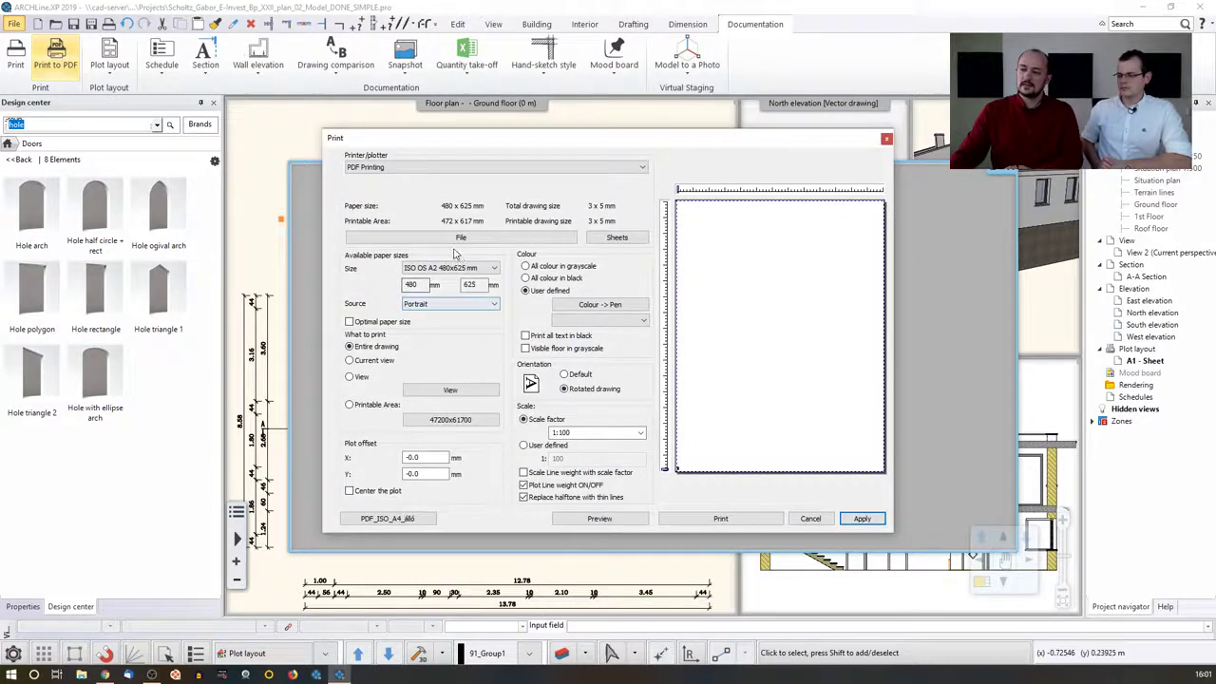
{"action": "left_click", "coordinate": [443, 168]}
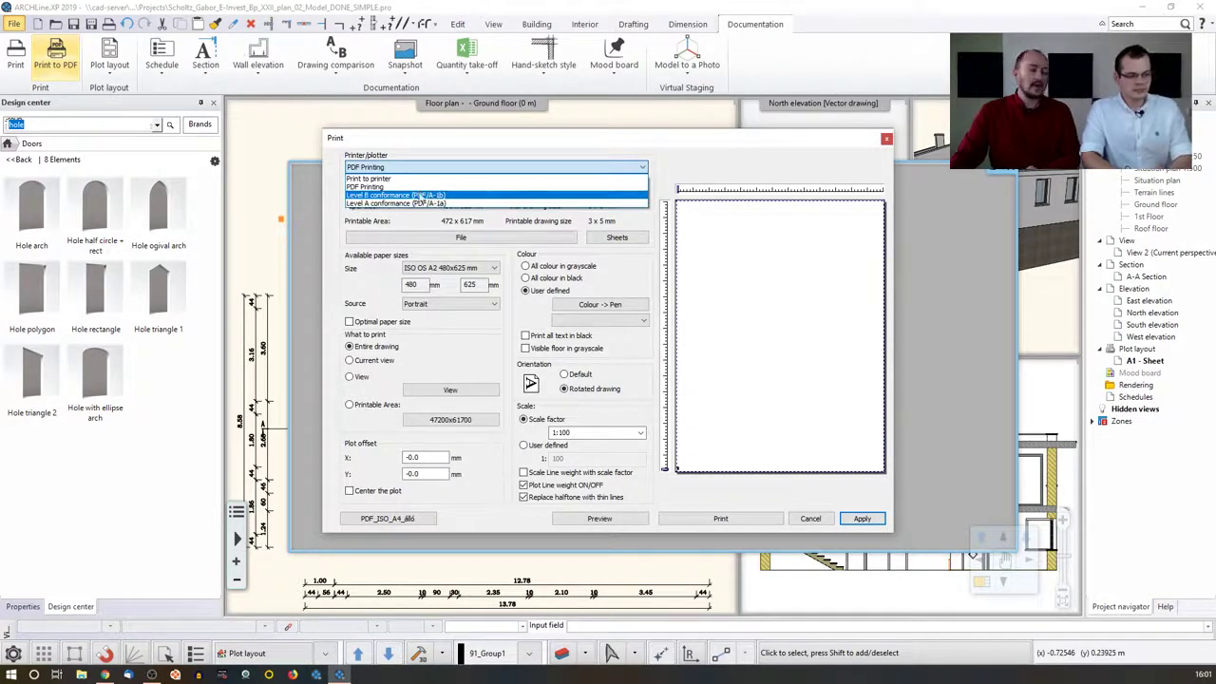
{"action": "left_click", "coordinate": [408, 186]}
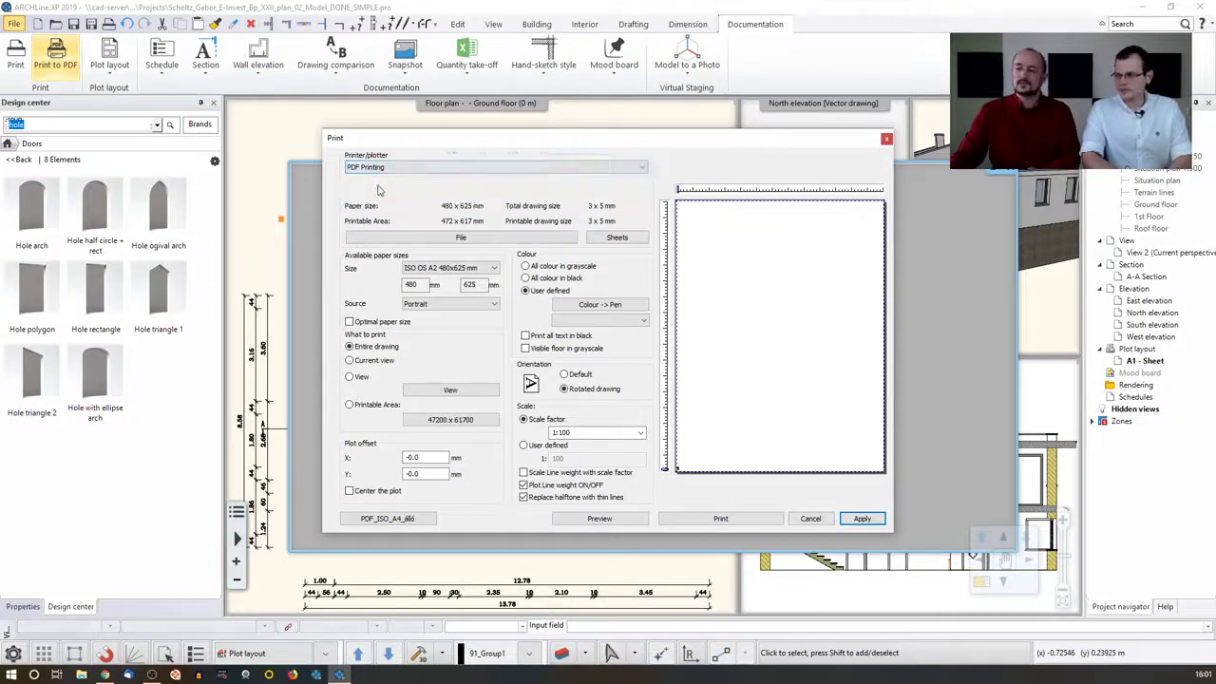
{"action": "left_click", "coordinate": [461, 236]}
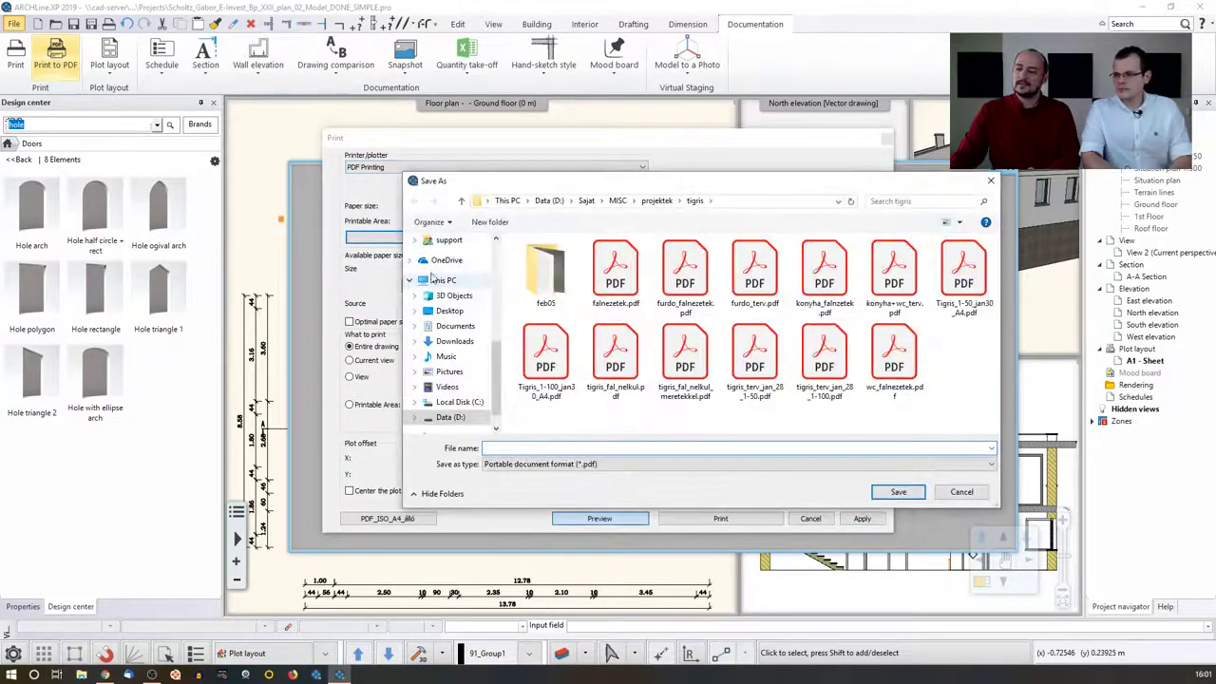
{"action": "left_click", "coordinate": [450, 312]}
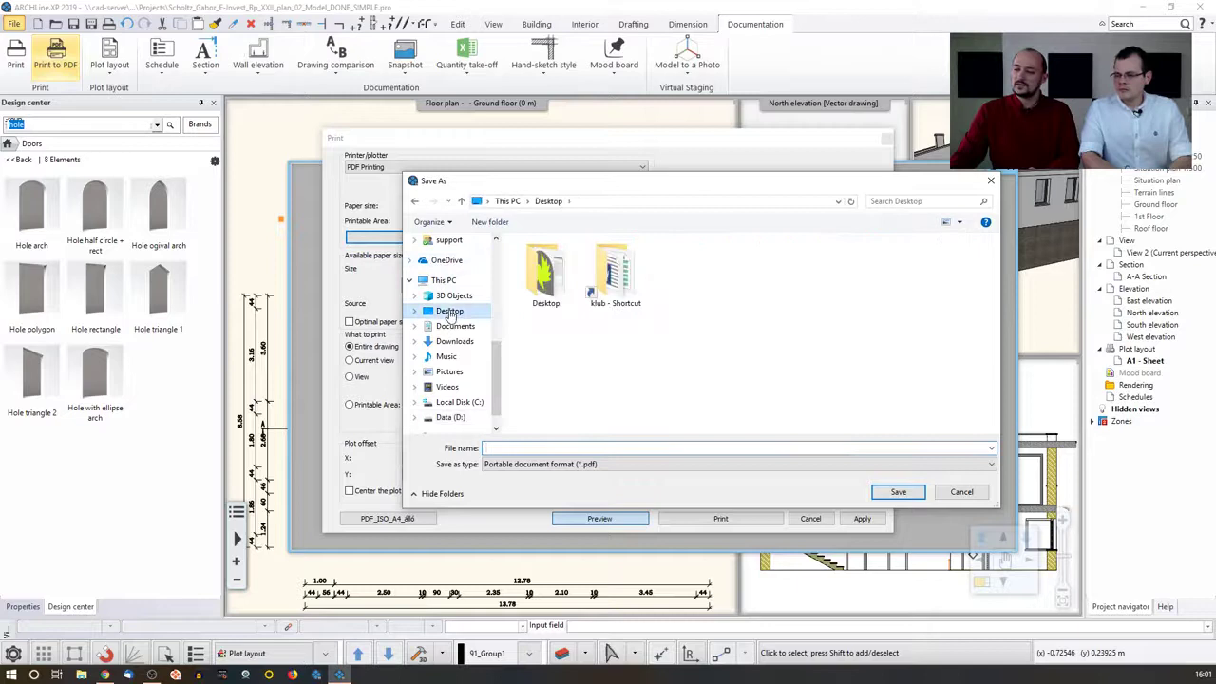
{"action": "left_click", "coordinate": [612, 449]}
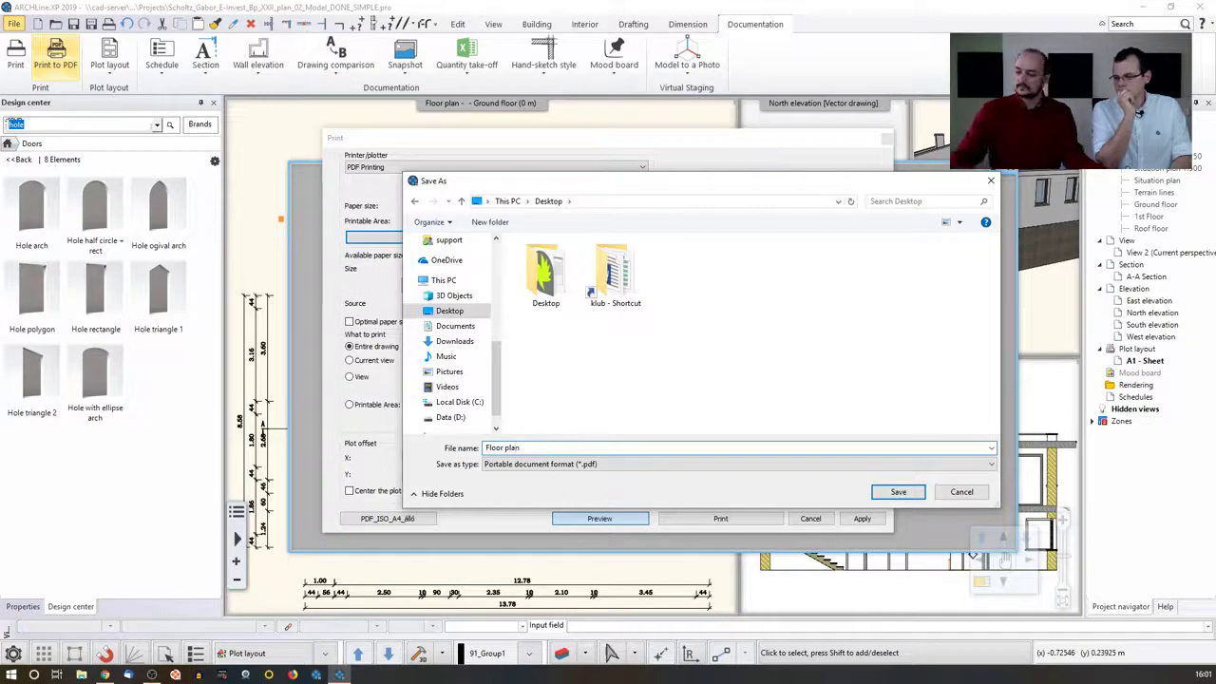
{"action": "left_click", "coordinate": [896, 490]}
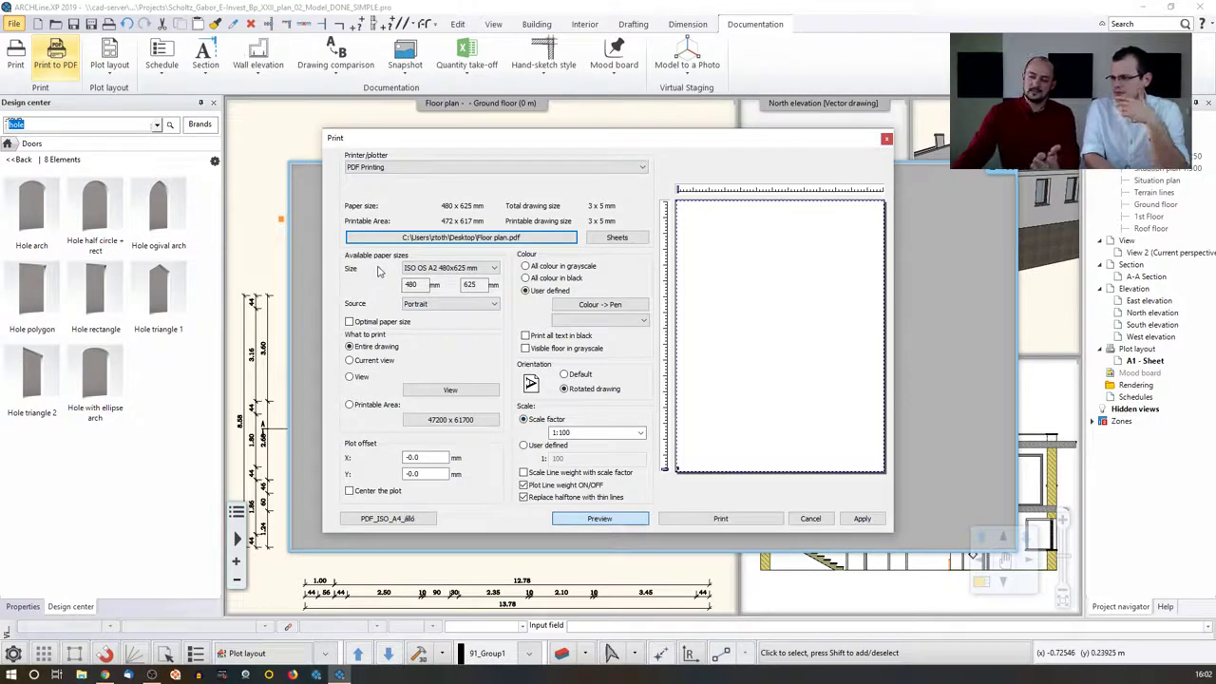
Print the sheet to PDF on ISO A2 420x594 mm paper at 1:1 scale and look over the resulting file.
{"action": "left_click", "coordinate": [428, 268]}
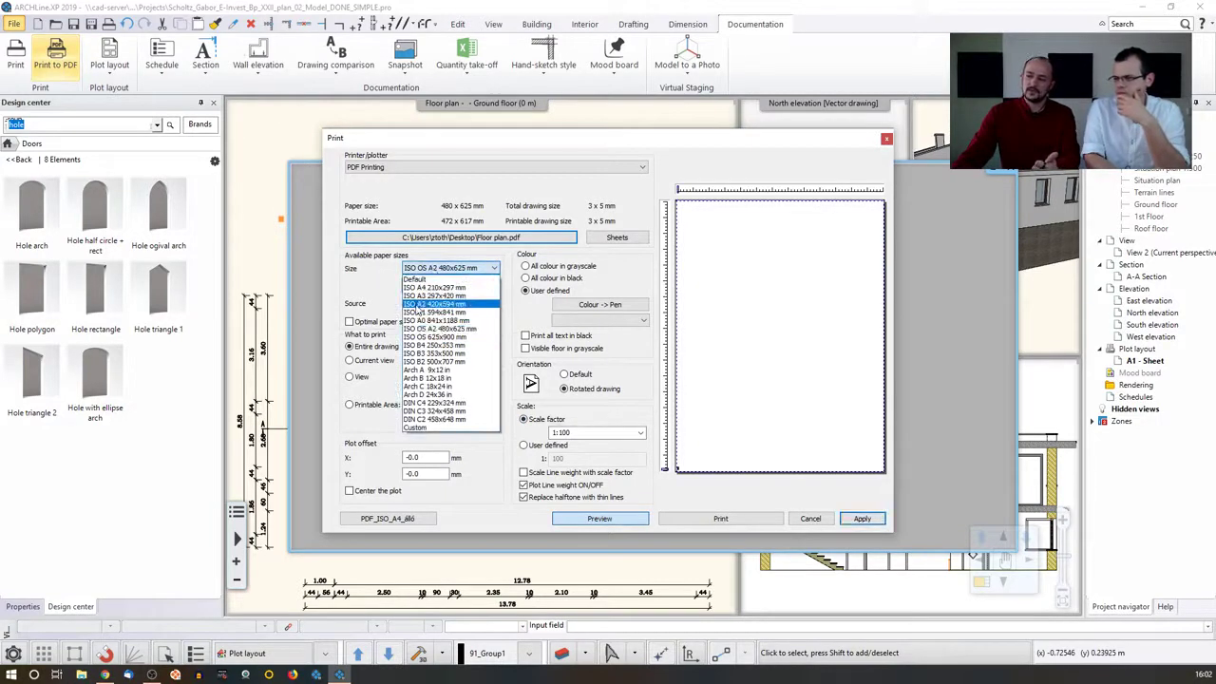
{"action": "left_click", "coordinate": [434, 304]}
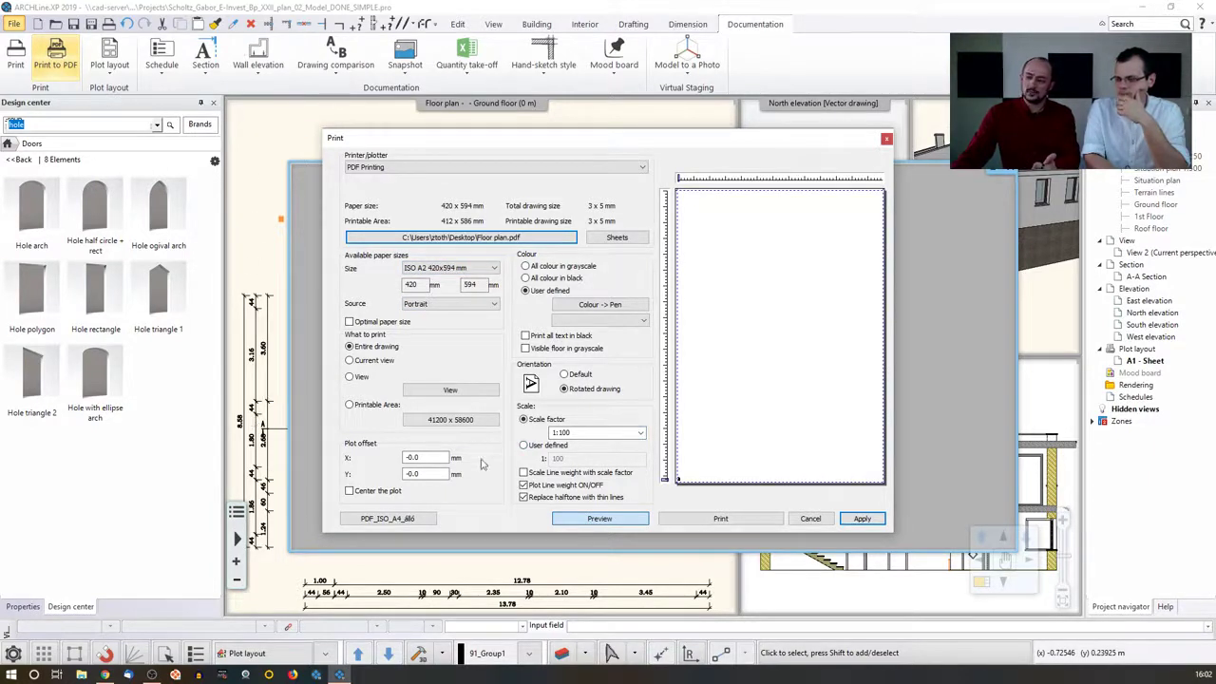
{"action": "left_click", "coordinate": [639, 433]}
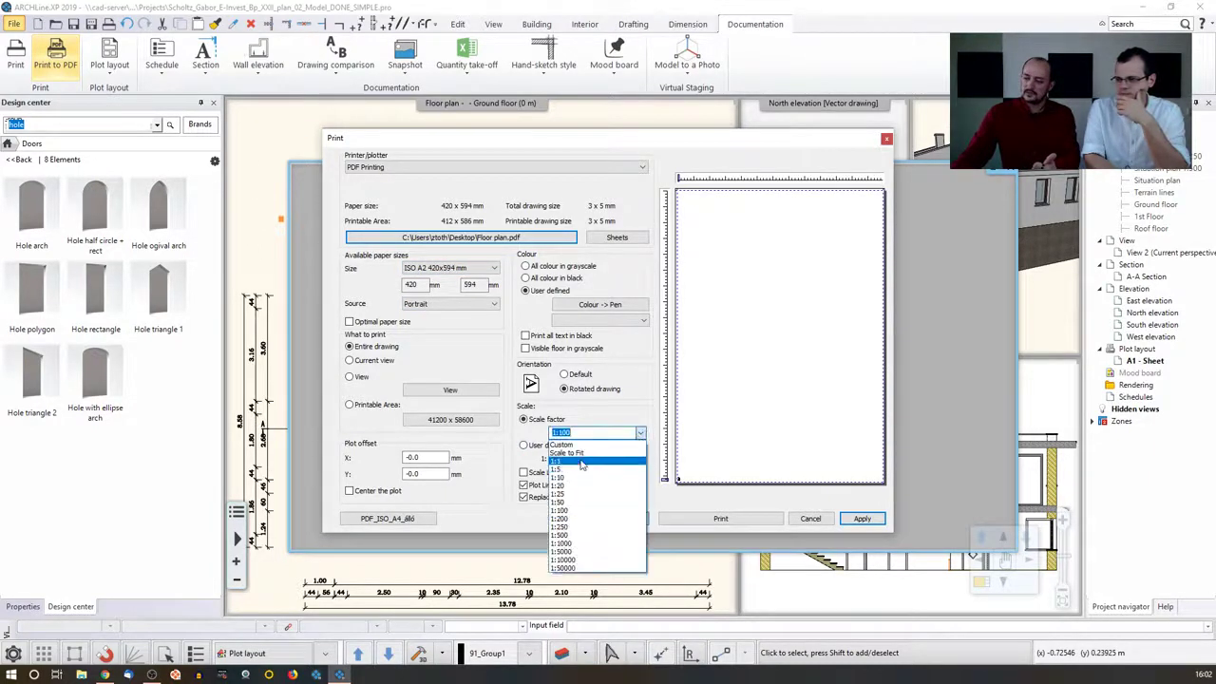
{"action": "left_click", "coordinate": [580, 444]}
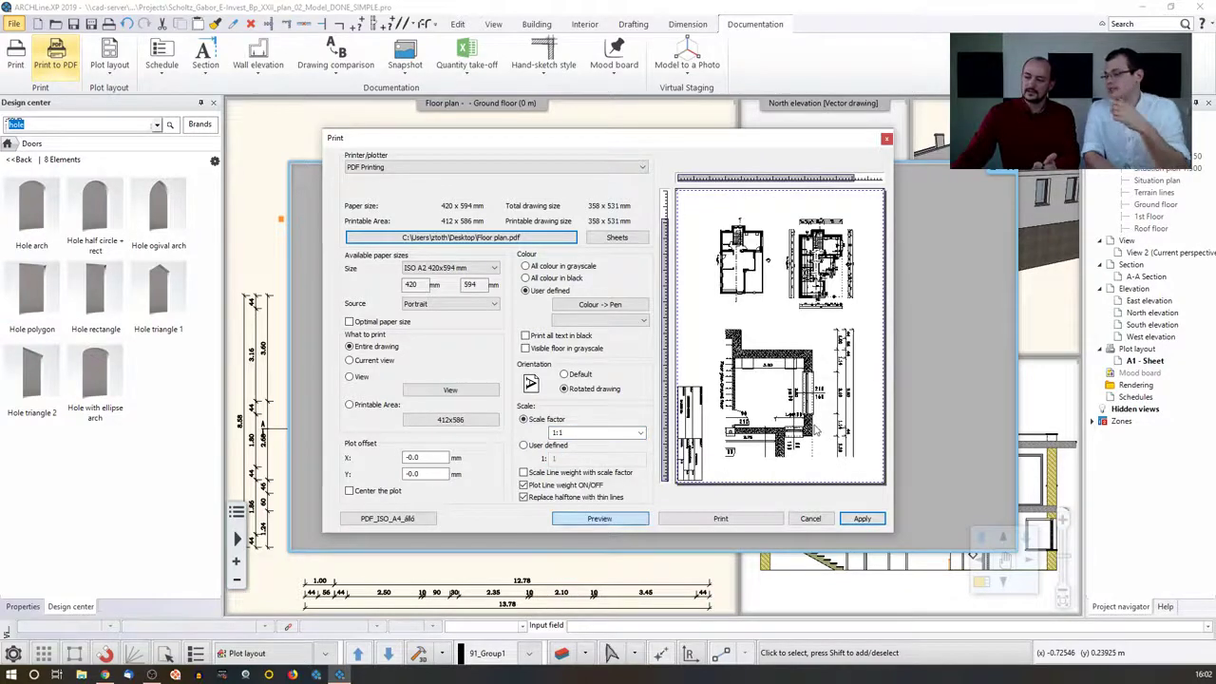
{"action": "left_click", "coordinate": [720, 520]}
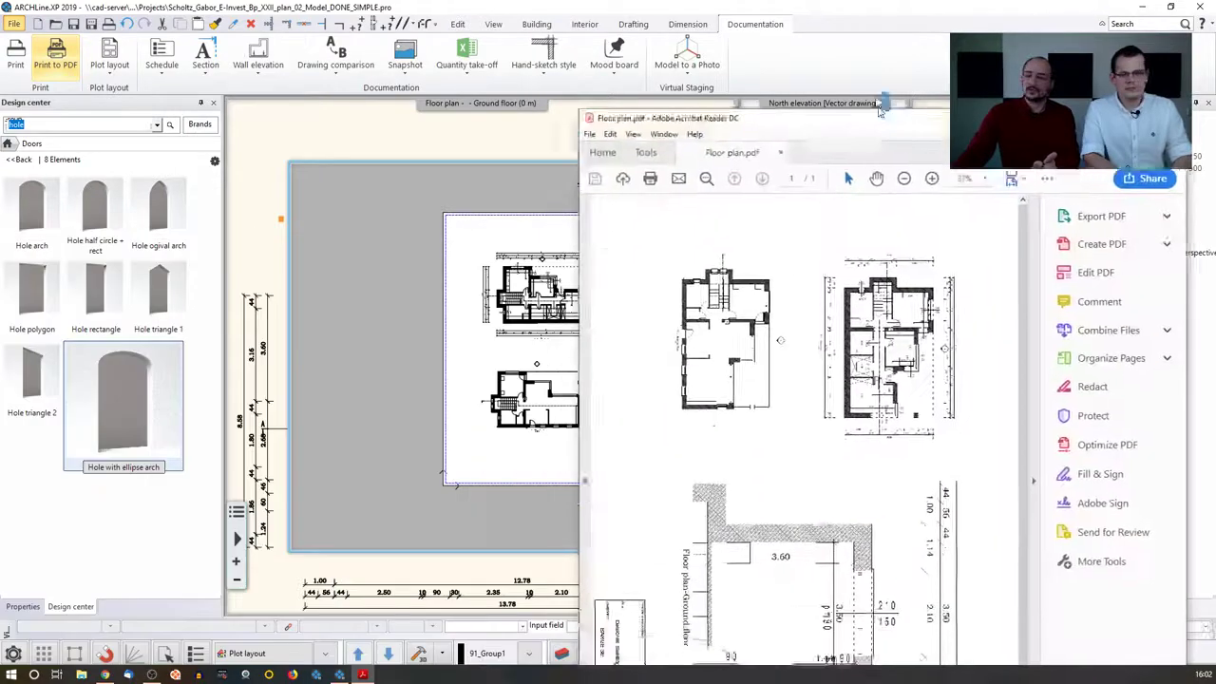
{"action": "scroll", "coordinate": [513, 306], "scroll_direction": "down", "scroll_amount": 5}
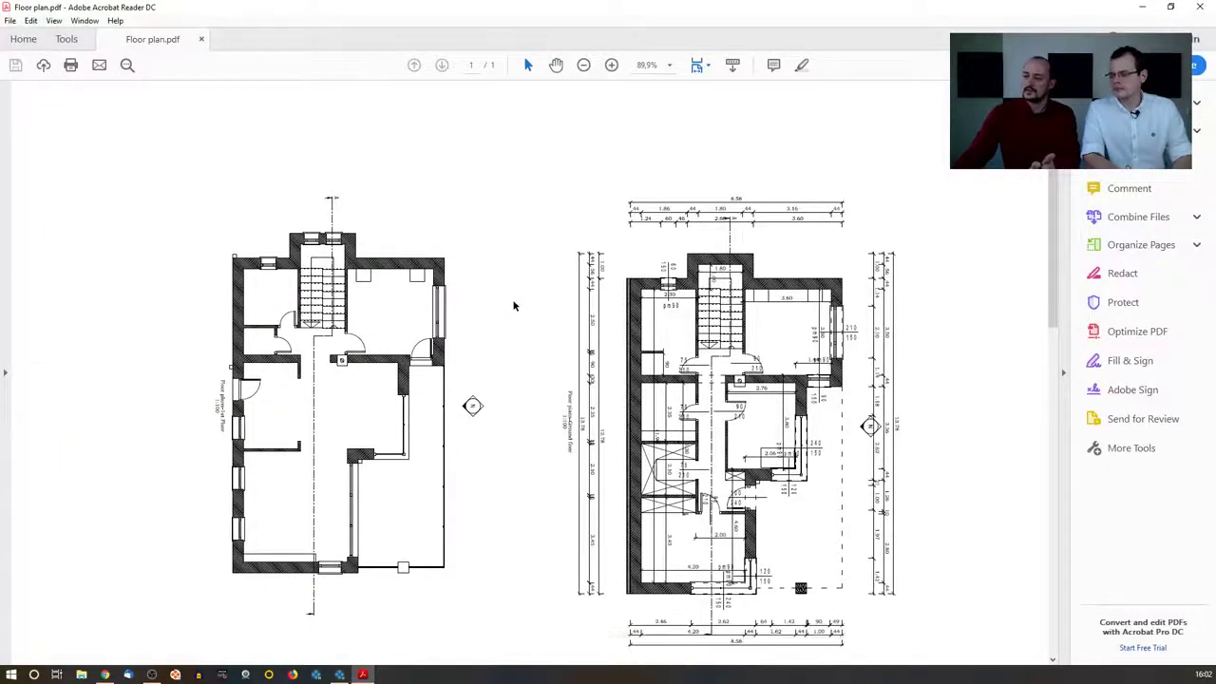
{"action": "scroll", "coordinate": [513, 303], "scroll_direction": "up", "scroll_amount": 5}
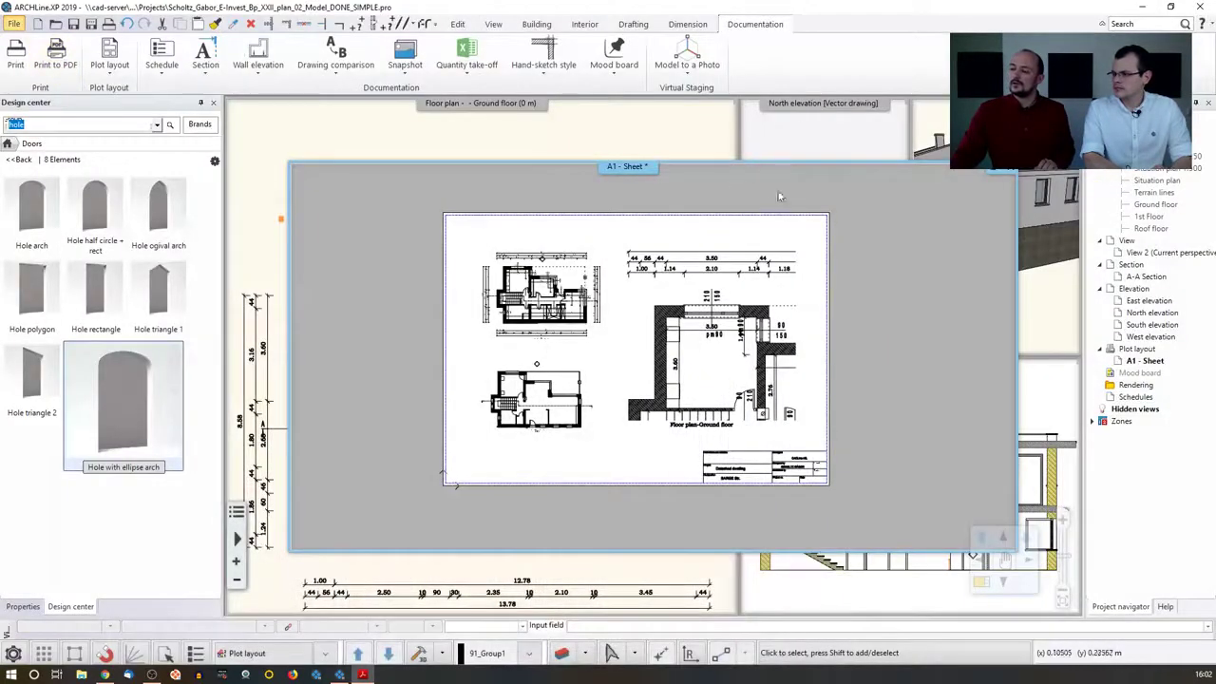
Open the recent plan_03 project, quitting the current project without saving.
{"action": "left_click", "coordinate": [14, 24]}
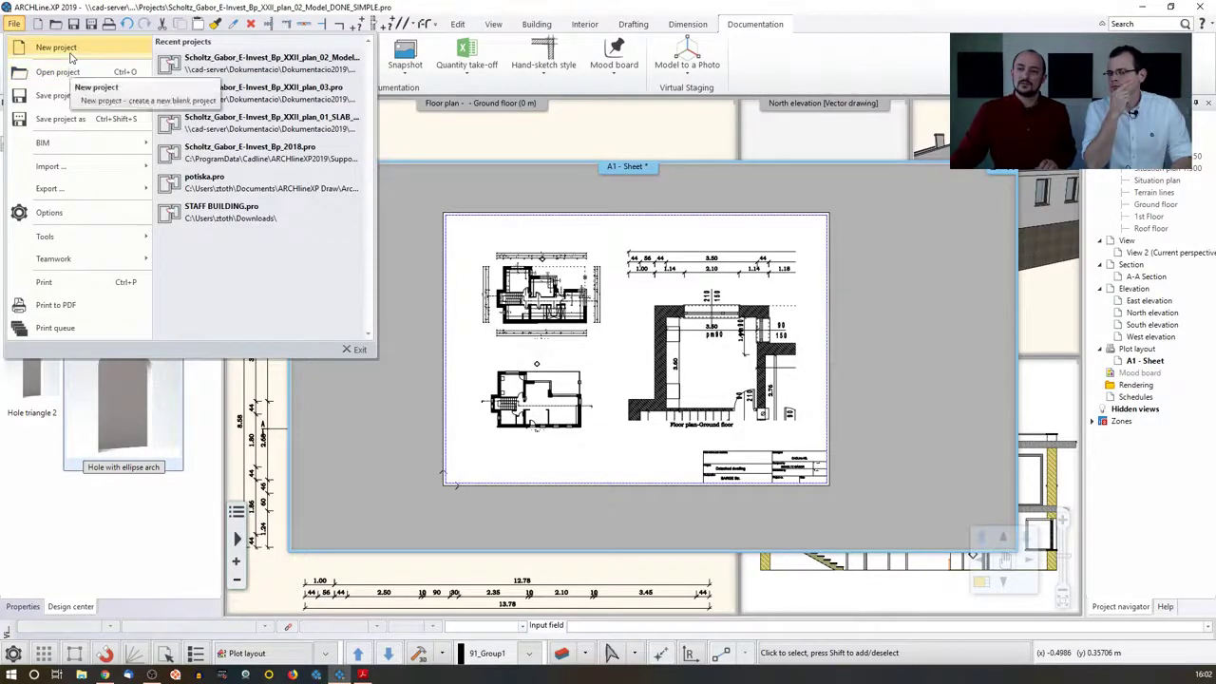
{"action": "left_click", "coordinate": [266, 62]}
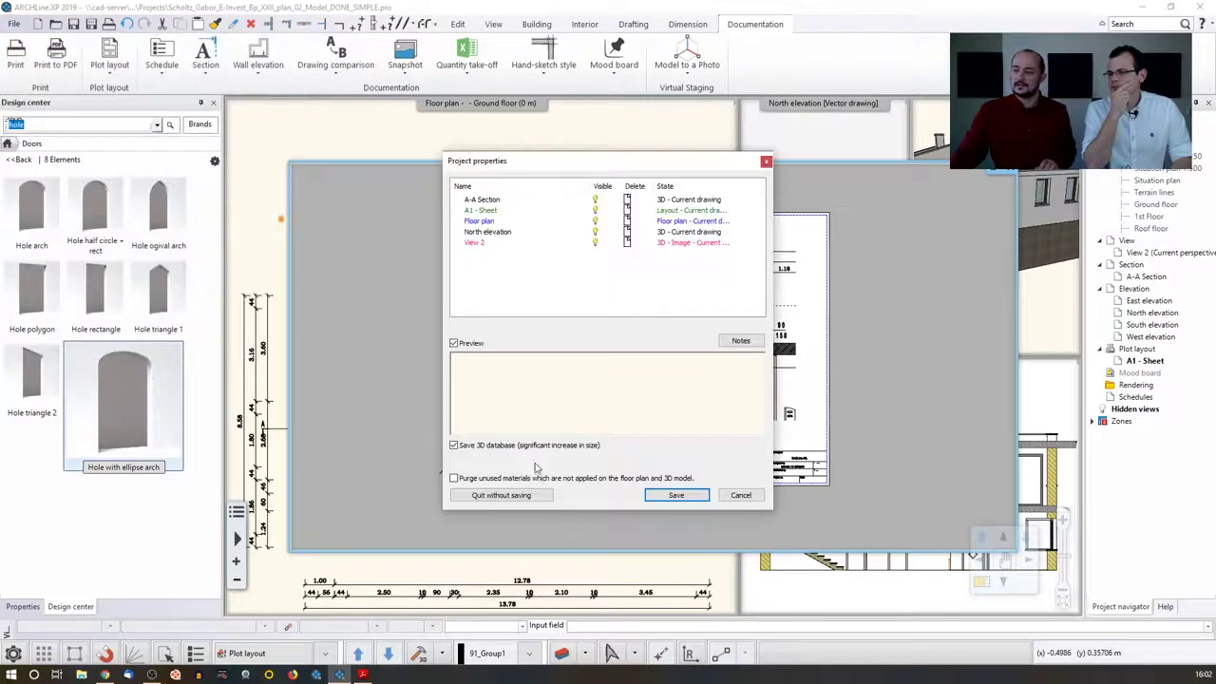
{"action": "left_click", "coordinate": [522, 496]}
{"action": "left_click", "coordinate": [627, 400]}
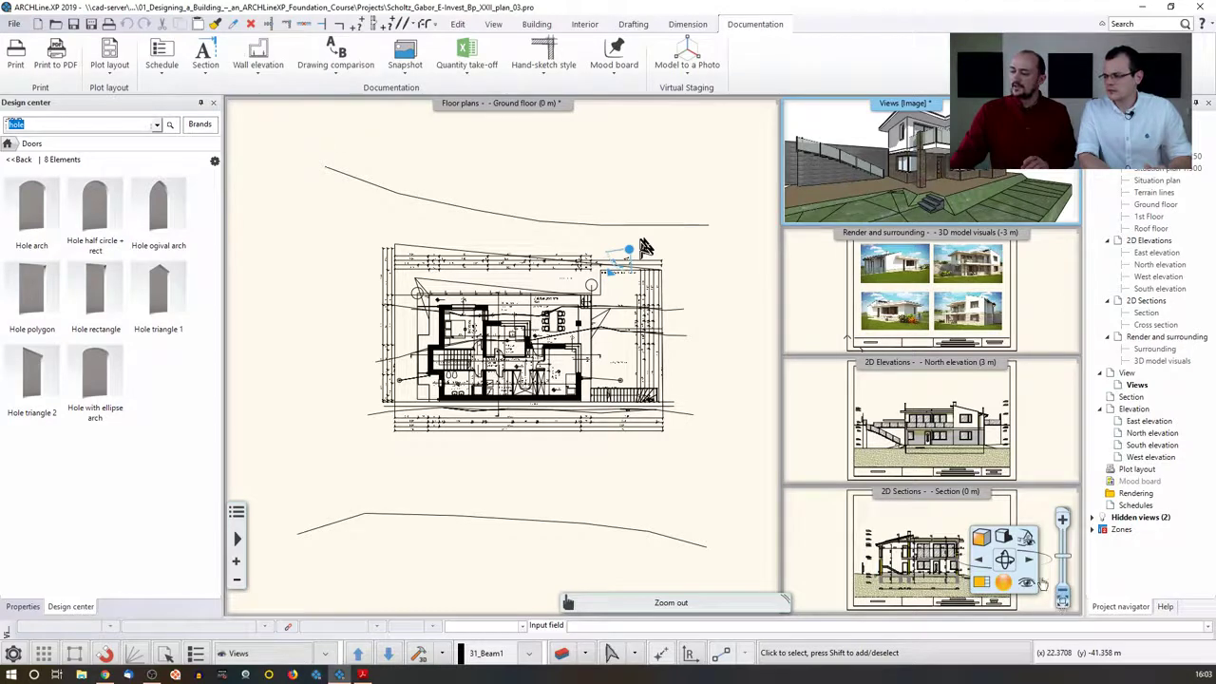
Maximize the 3D view of the house and start a standalone real-time draft rendering of it.
{"action": "left_click", "coordinate": [1042, 583]}
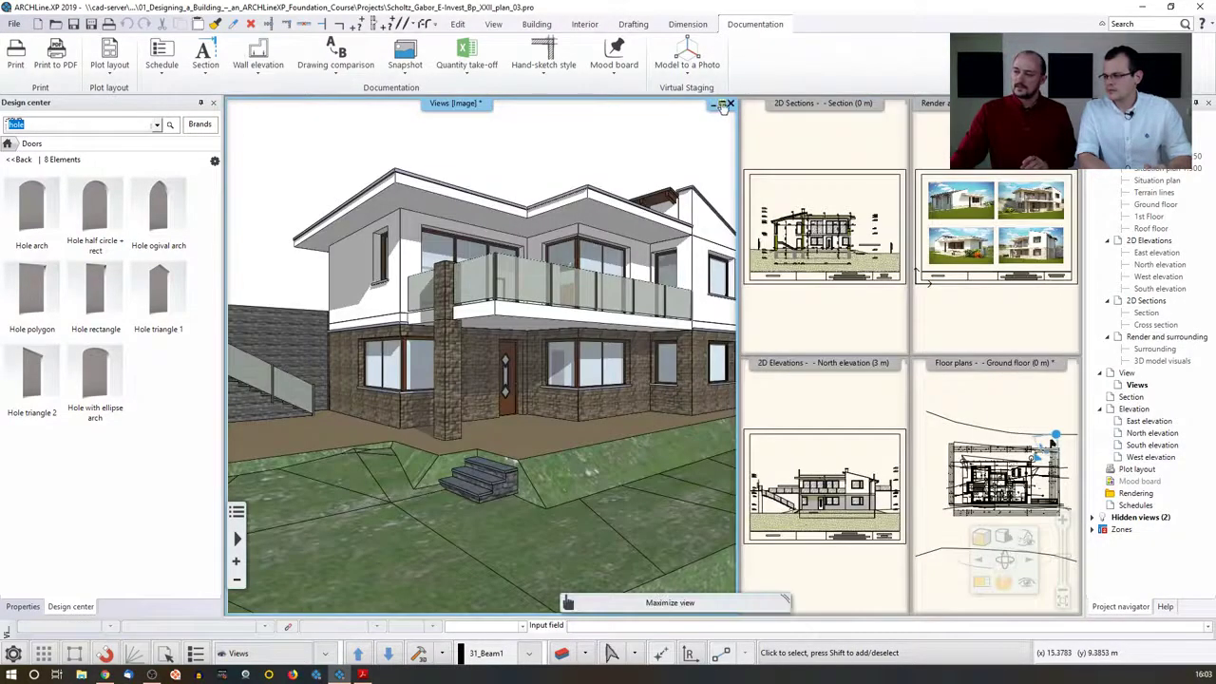
{"action": "left_click", "coordinate": [721, 102]}
{"action": "left_click", "coordinate": [1006, 587]}
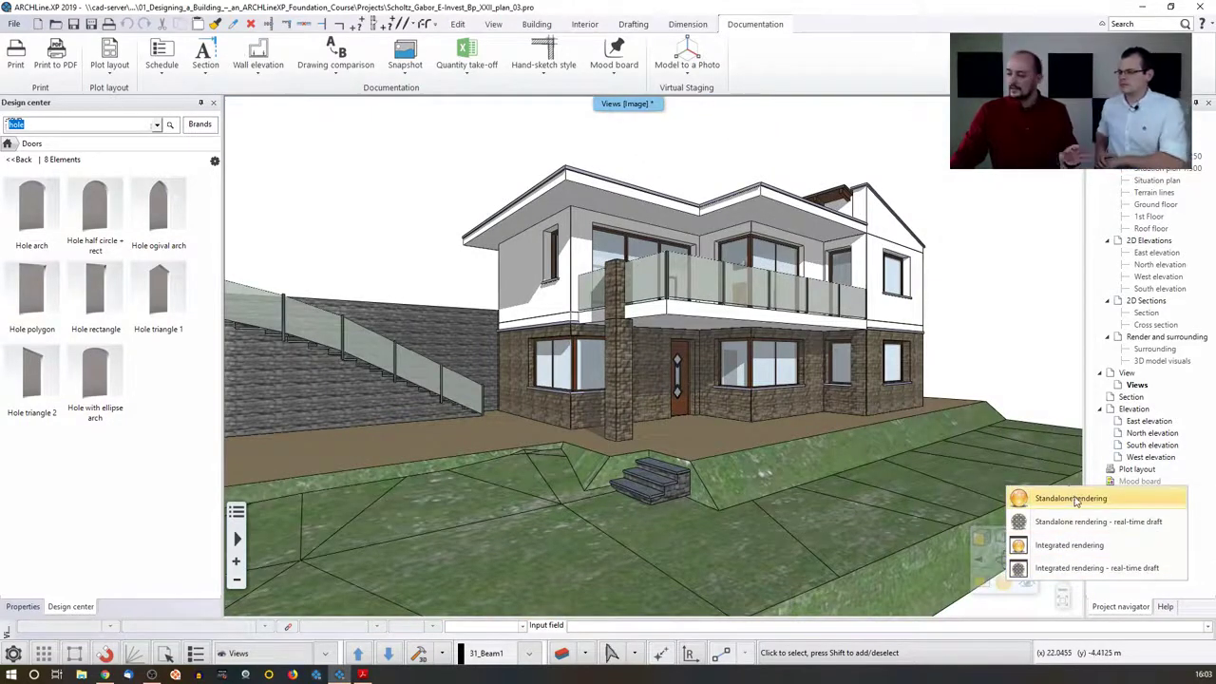
{"action": "left_click", "coordinate": [1078, 522]}
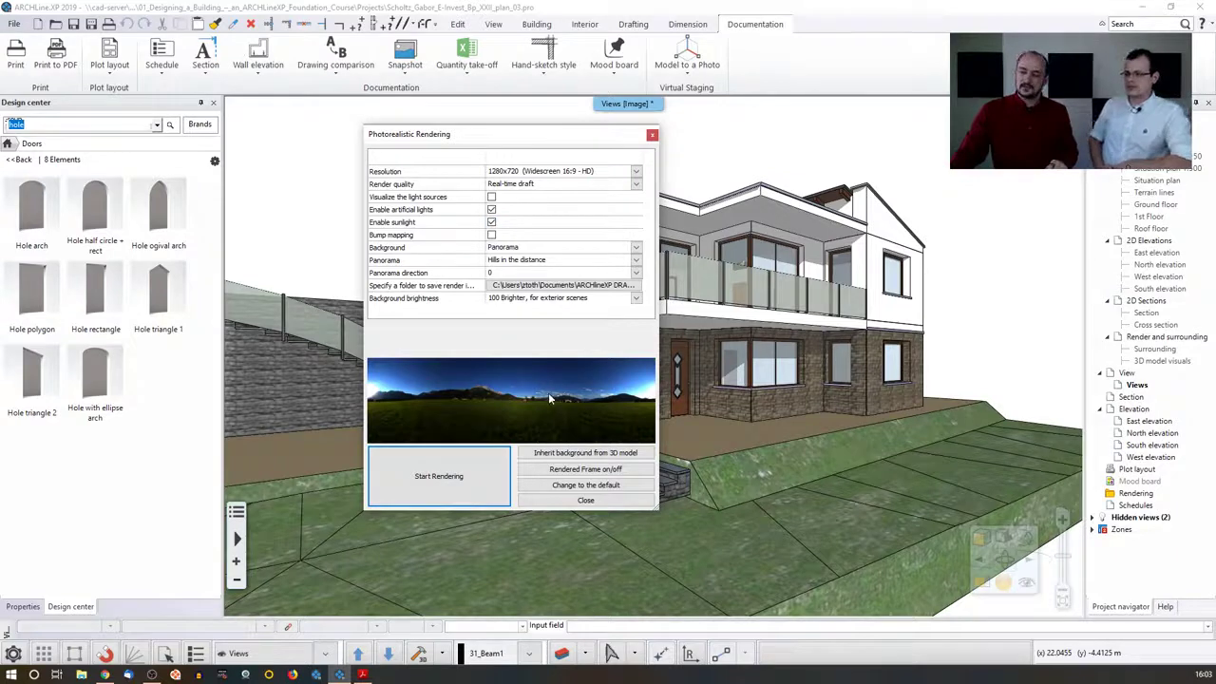
{"action": "left_click", "coordinate": [448, 489]}
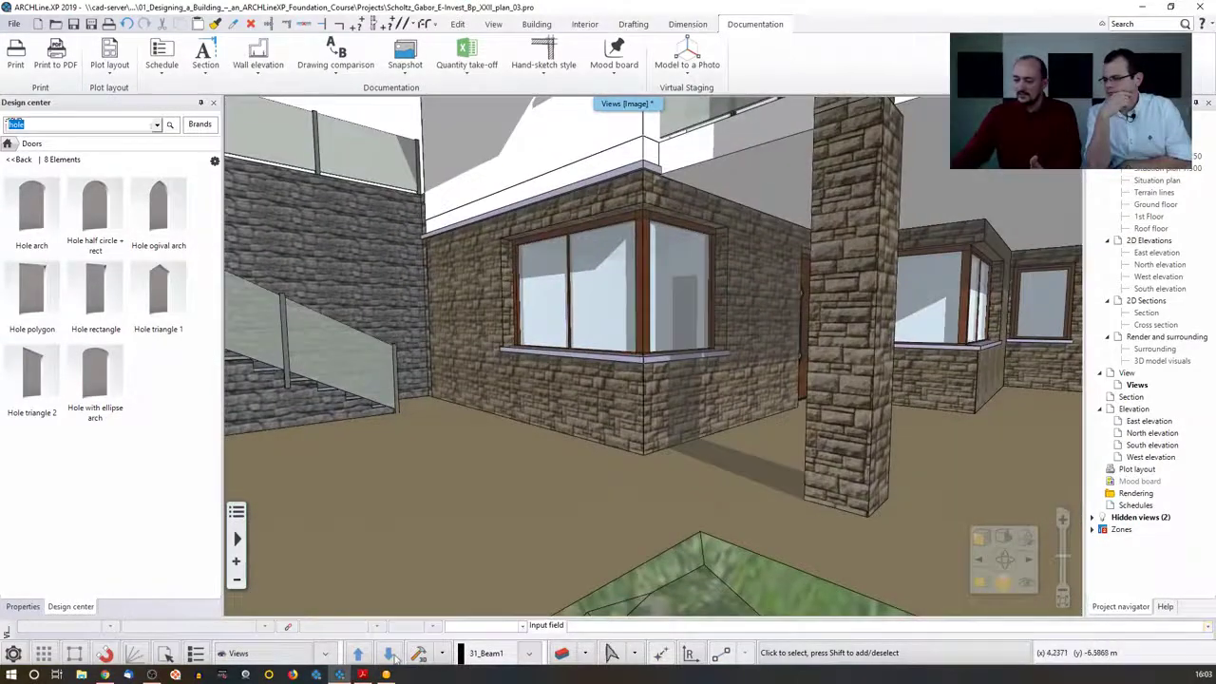
Examine the draft rendering of the stone-clad ground floor corner with its window, and close the render window.
{"action": "left_click", "coordinate": [394, 657]}
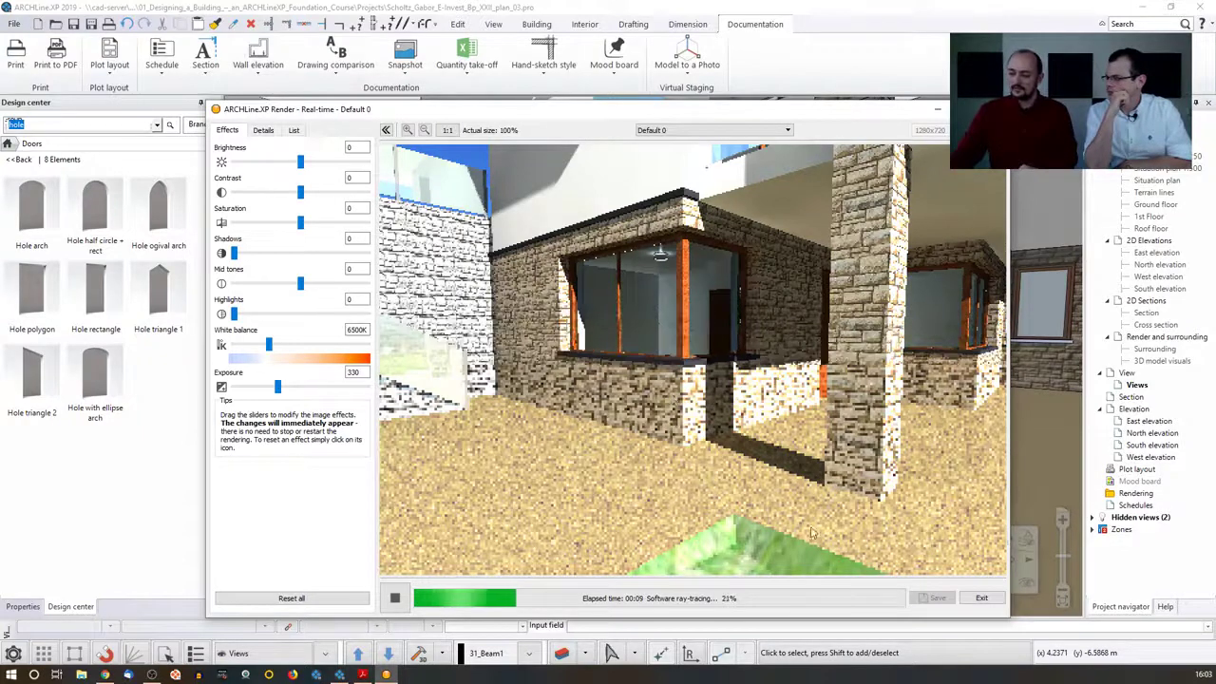
{"action": "scroll", "coordinate": [732, 399], "scroll_direction": "down", "scroll_amount": 1}
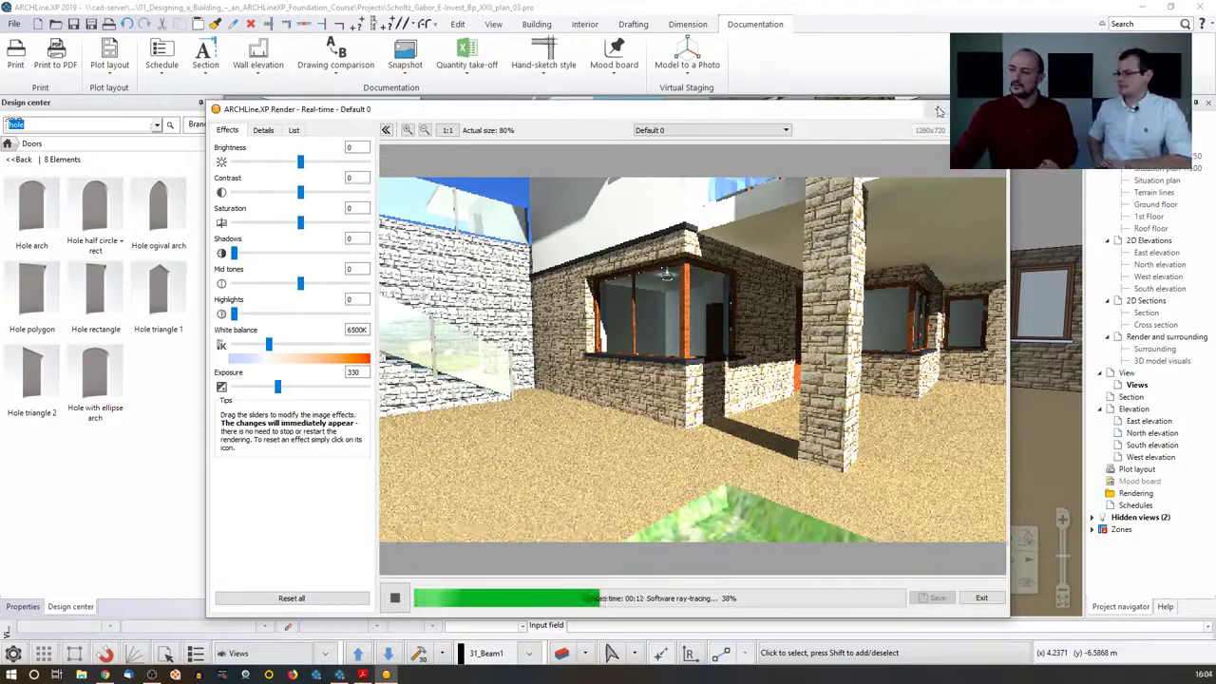
{"action": "left_click", "coordinate": [997, 108]}
{"action": "left_click", "coordinate": [598, 348]}
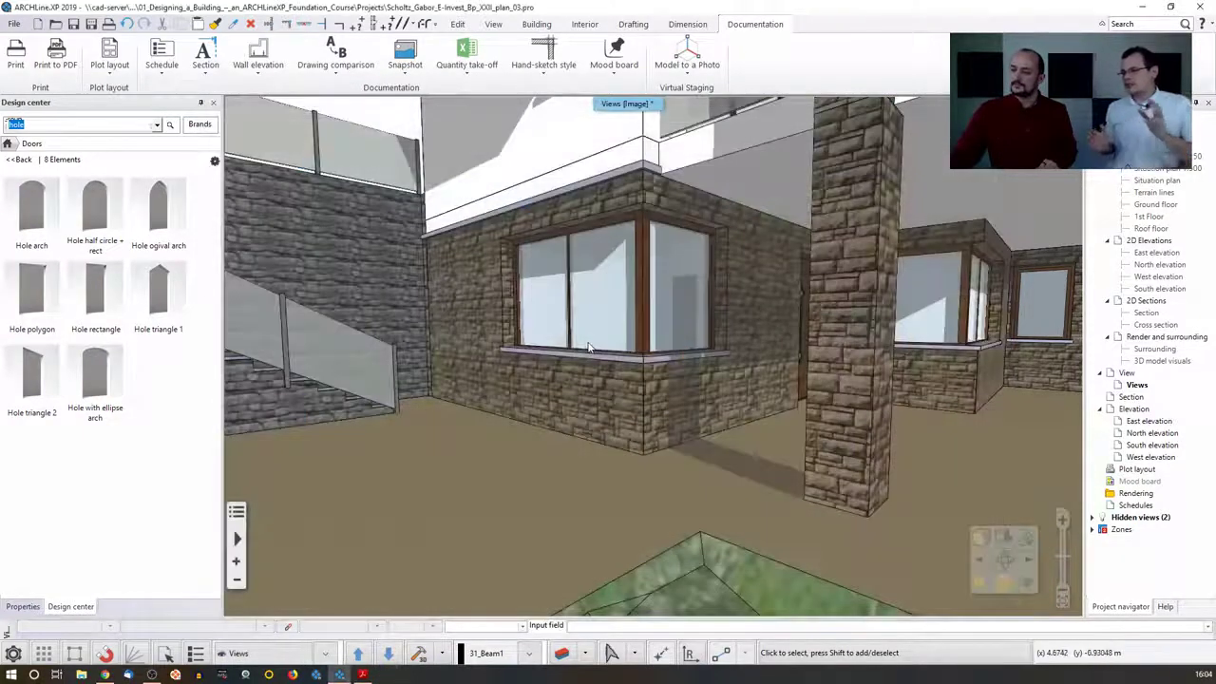
{"action": "scroll", "coordinate": [701, 337], "scroll_direction": "down", "scroll_amount": 5}
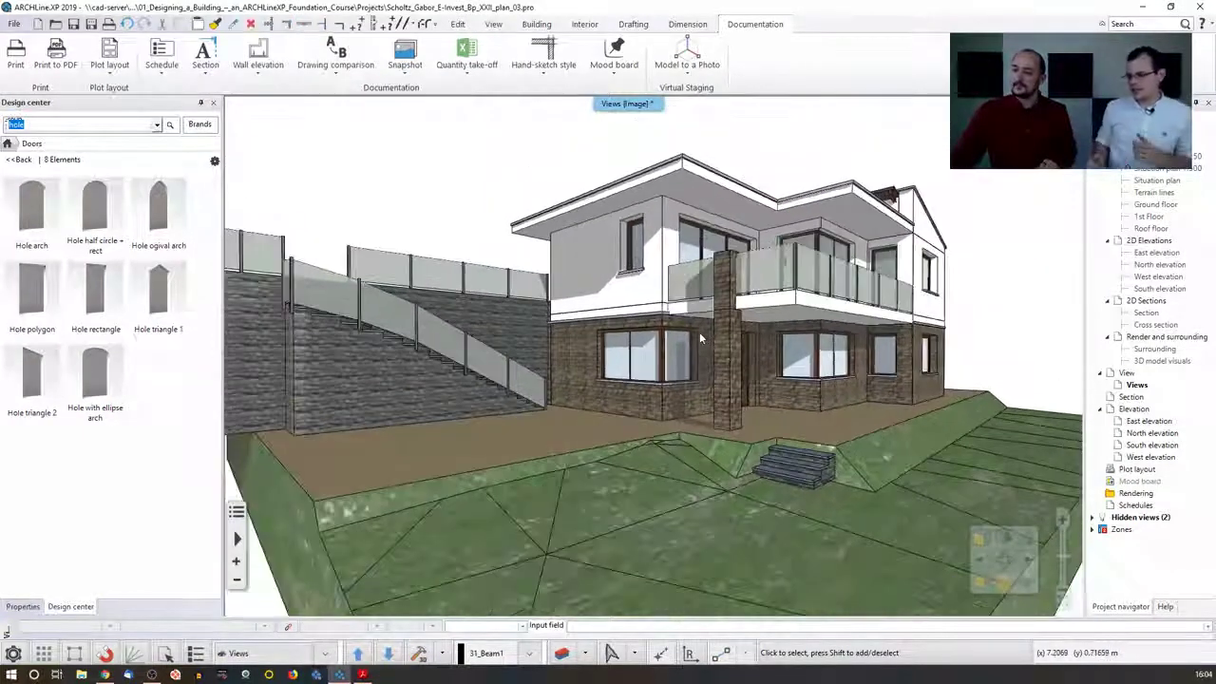